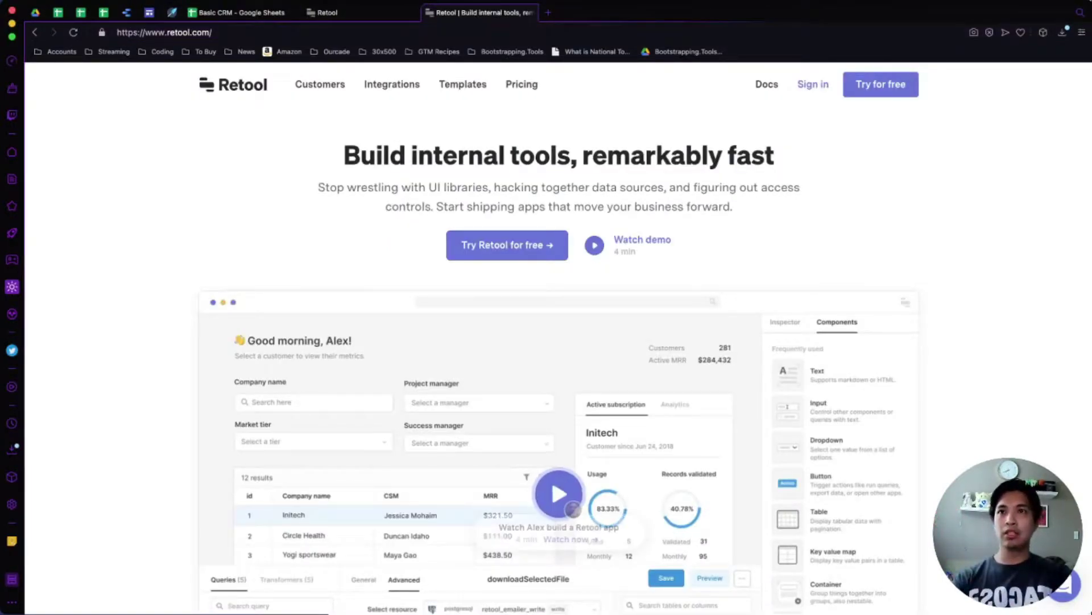
Scroll through the tutorial page and highlight the word 'controls' in its headline.
scroll(646, 342, "down", 2)
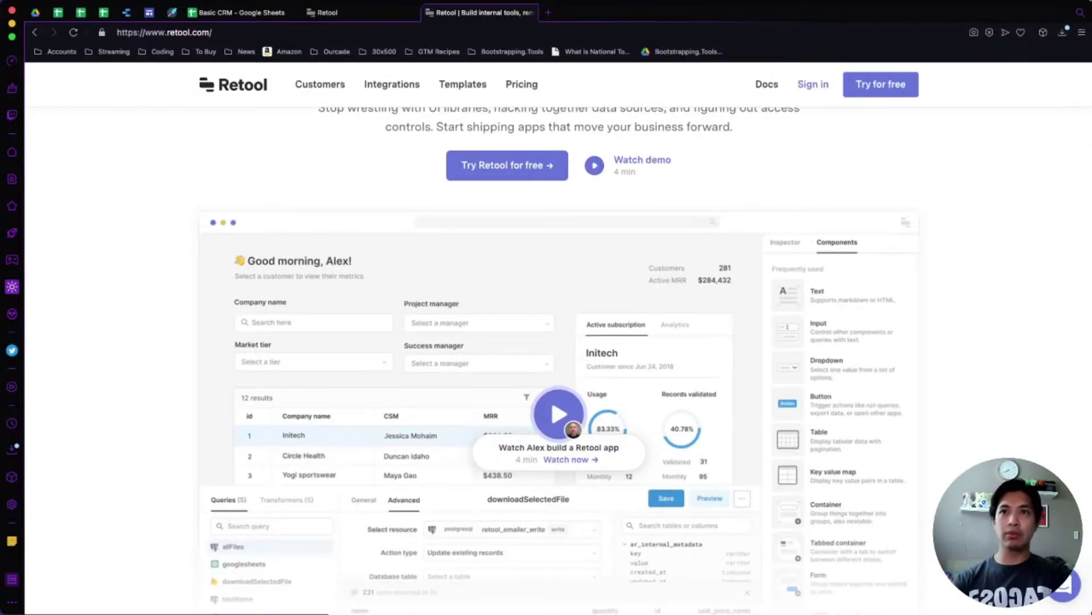
scroll(546, 341, "down", 4)
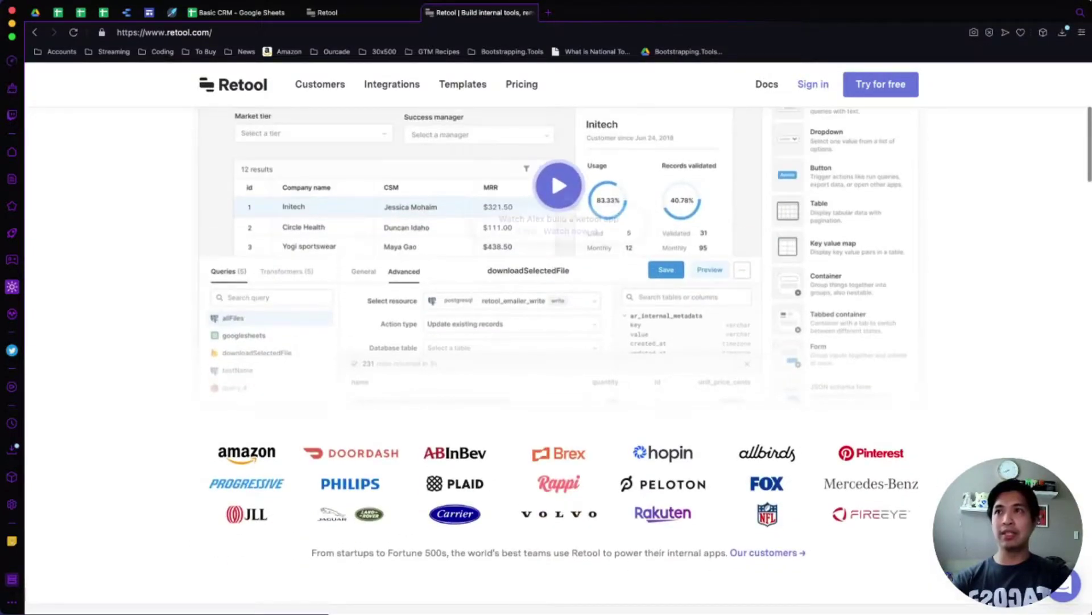
scroll(837, 520, "down", 5)
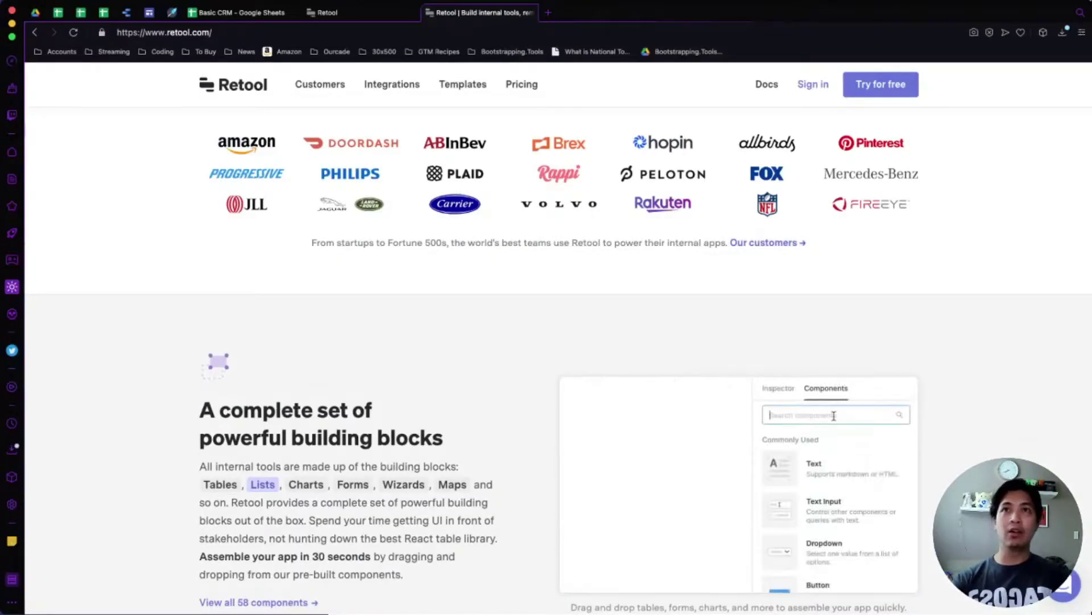
scroll(547, 364, "down", 2)
scroll(546, 364, "down", 1)
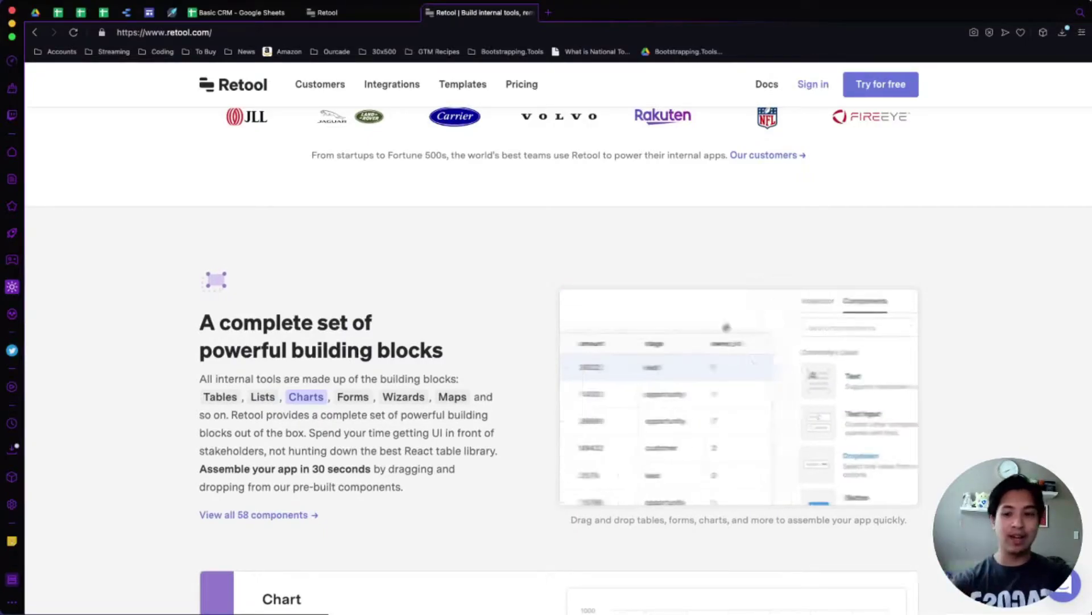
scroll(546, 342, "down", 7)
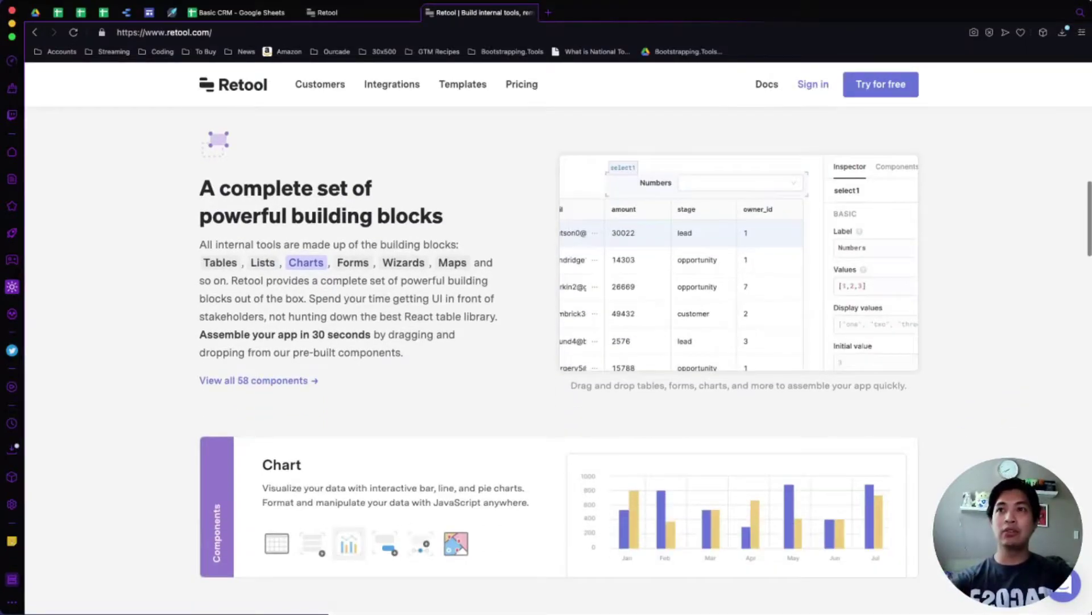
scroll(837, 141, "down", 2)
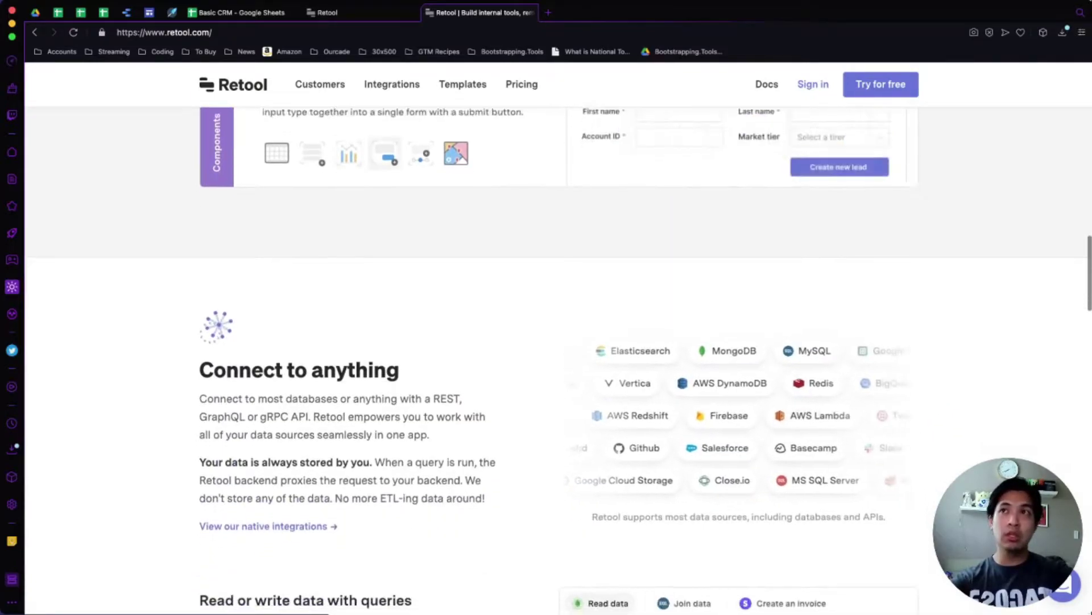
scroll(837, 141, "up", 4)
scroll(732, 163, "up", 4)
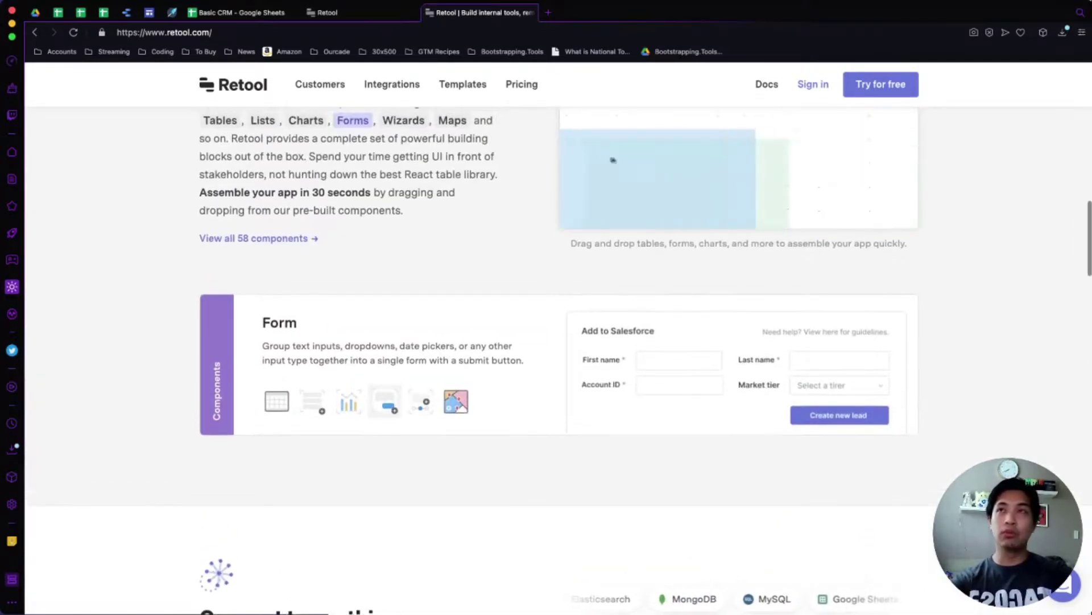
scroll(547, 341, "up", 15)
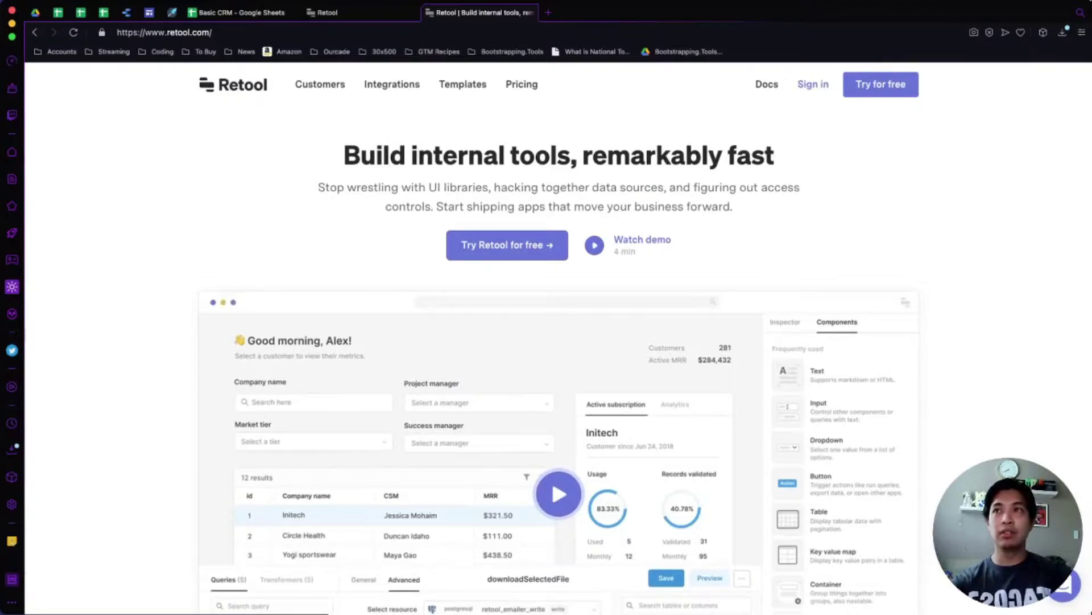
left_click_drag(385, 206, 432, 207)
left_click(432, 207)
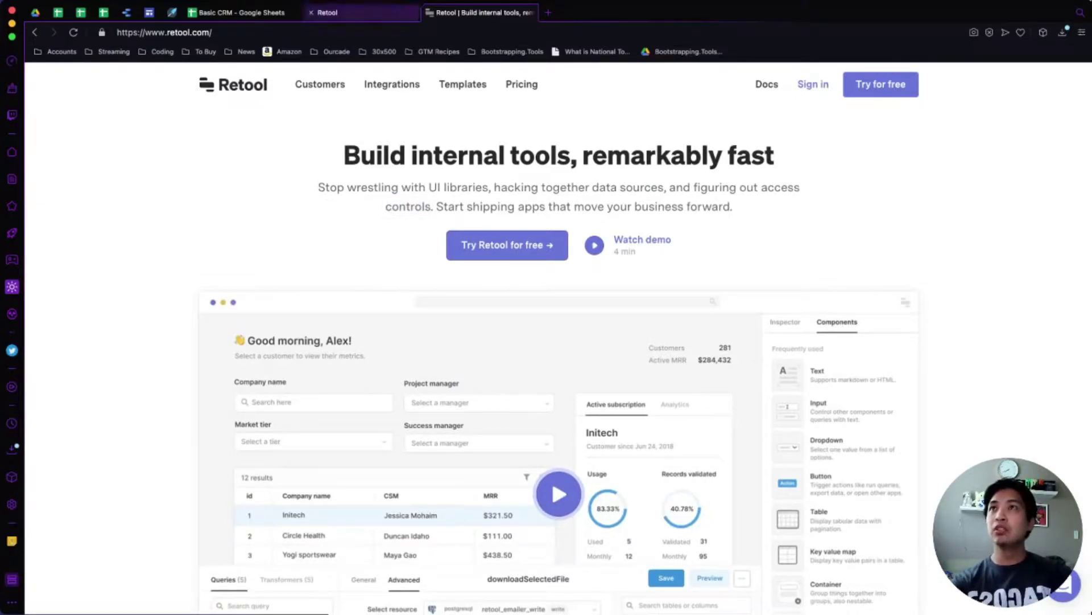
Show Retool's Resources page listing onboarding_db, onboarding_api, managed_db and Sample GSheets.
left_click(336, 13)
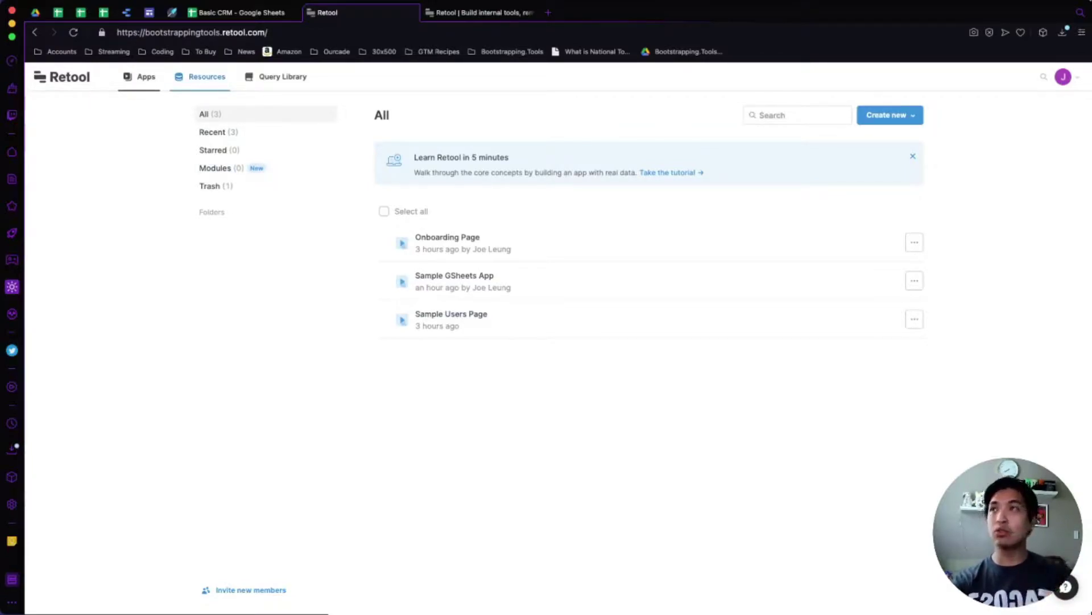
left_click(201, 76)
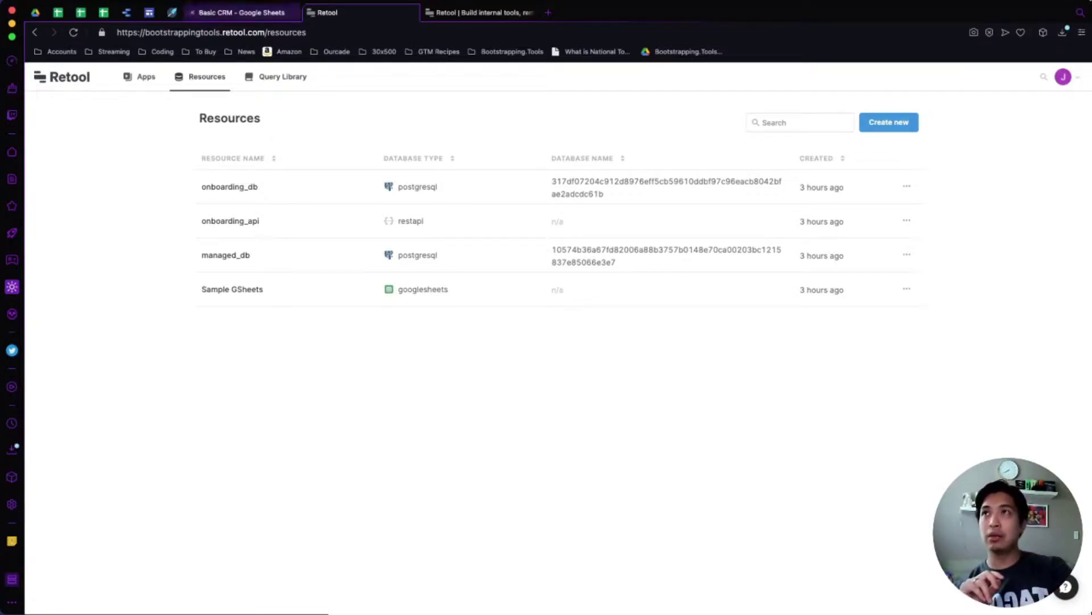
left_click(242, 13)
Check the Lead Status, Category and Salesperson dropdown choices, leaving every cell unchanged.
left_click(358, 251)
scroll(547, 370, "down", 5)
scroll(546, 369, "up", 5)
scroll(547, 370, "right", 2)
scroll(546, 370, "right", 2)
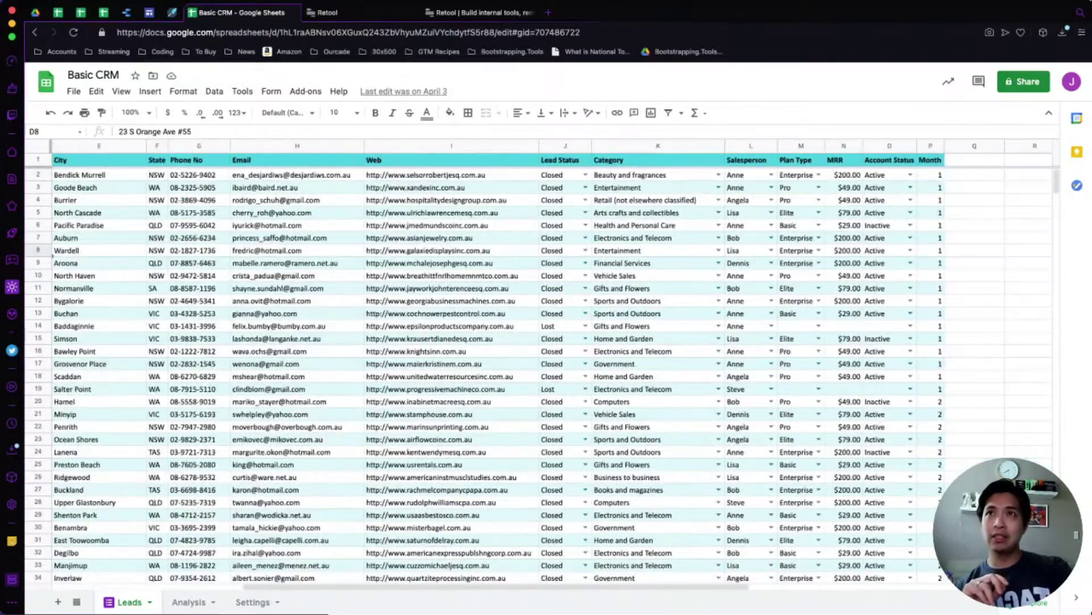
left_click(585, 213)
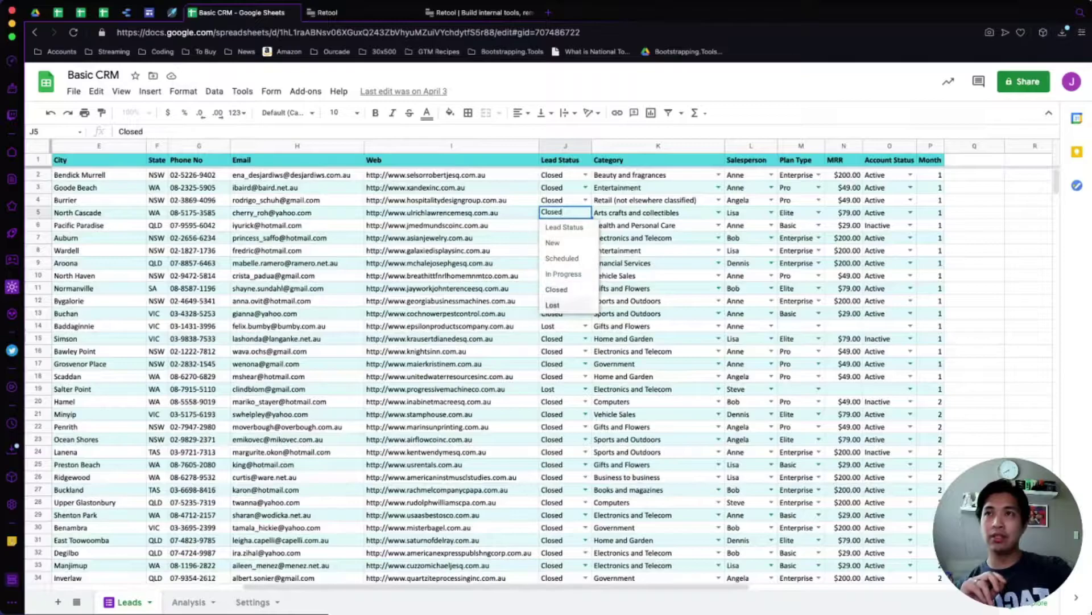
left_click(654, 238)
left_click(719, 224)
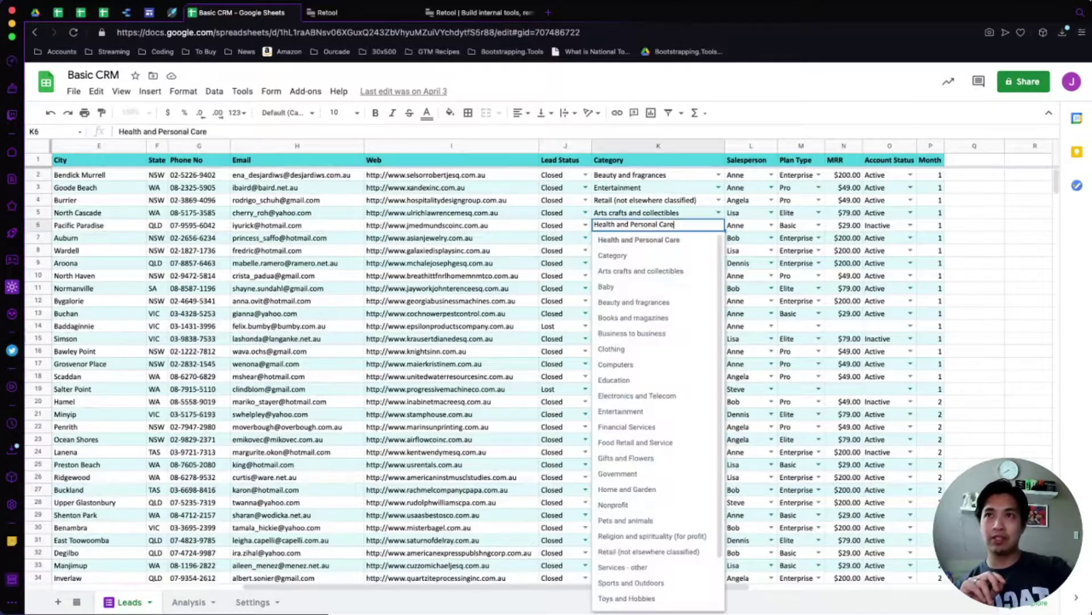
left_click(765, 263)
left_click(771, 263)
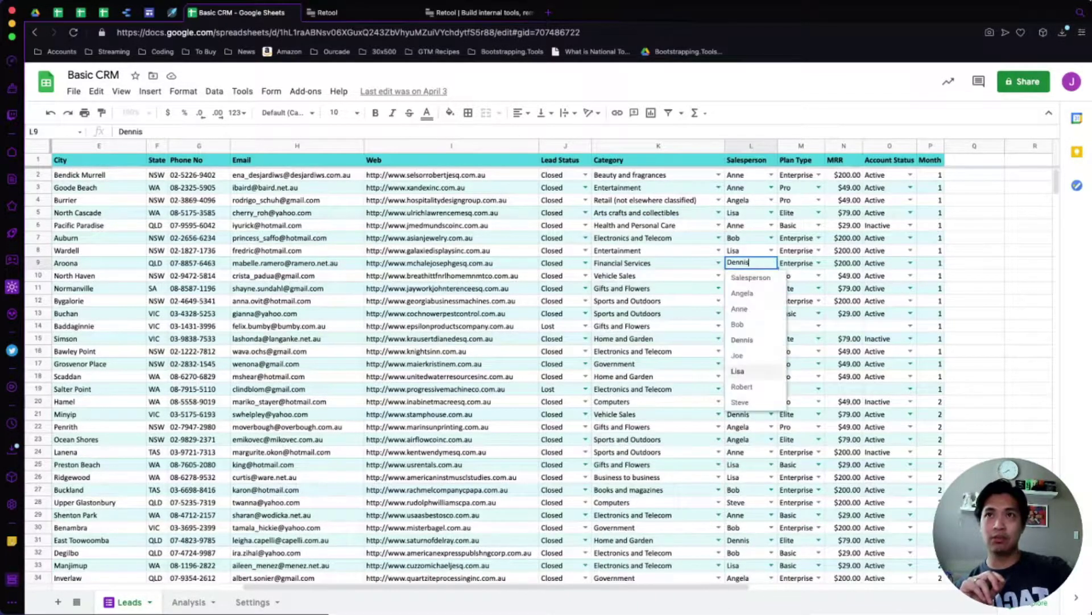
left_click(654, 288)
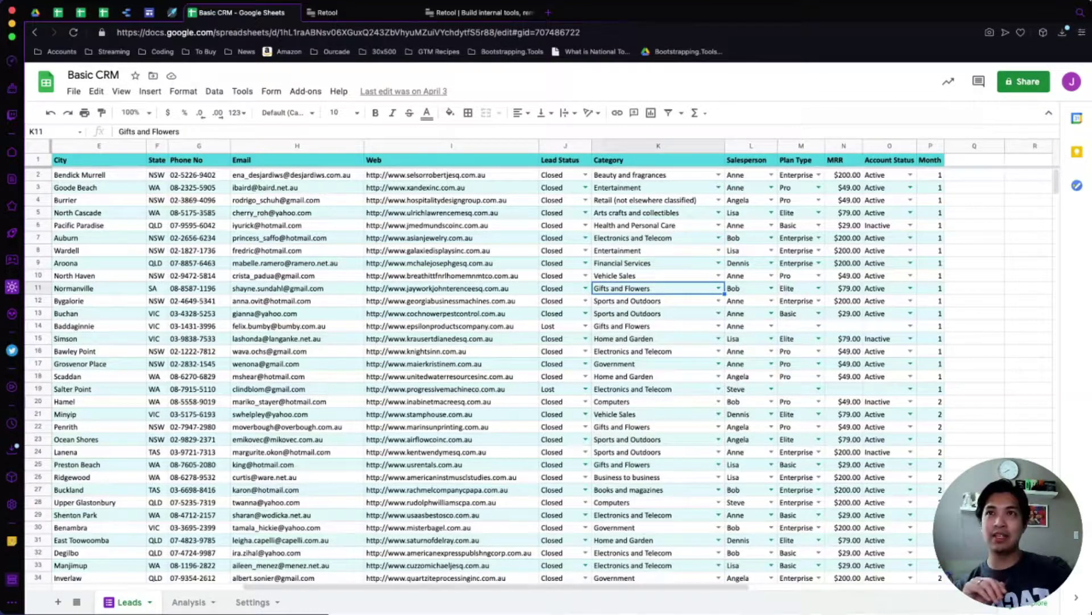
Review Salesperson, plan type, category and website values, then go back to Retool.
left_click(748, 288)
left_click(748, 325)
left_click(748, 376)
left_click(749, 401)
left_click(748, 465)
left_click(748, 326)
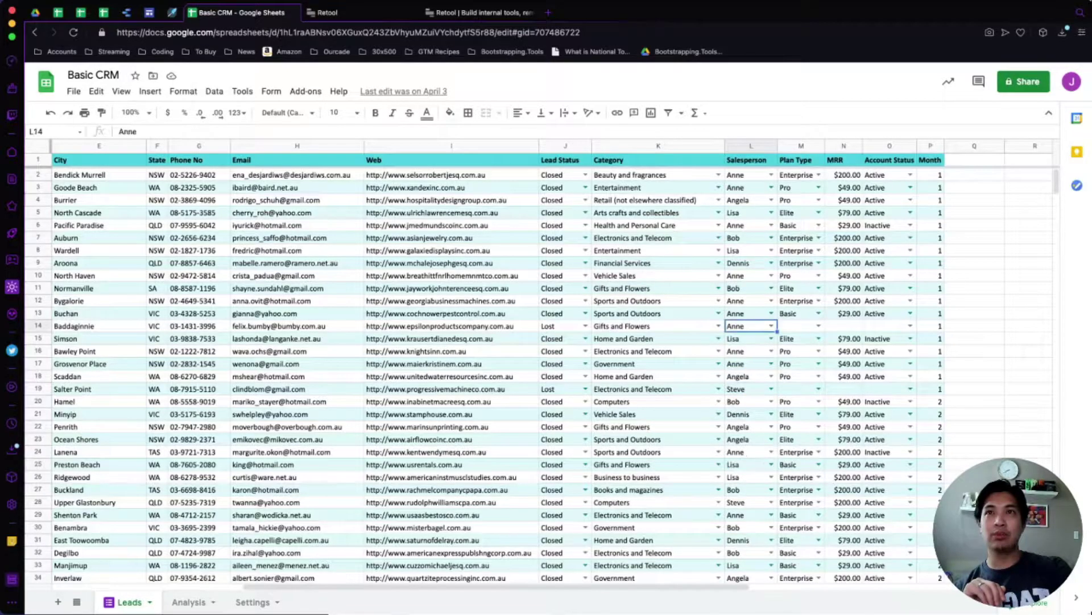
left_click(800, 262)
left_click(799, 313)
left_click(658, 276)
left_click(658, 351)
left_click(451, 313)
scroll(451, 313, "left", 5)
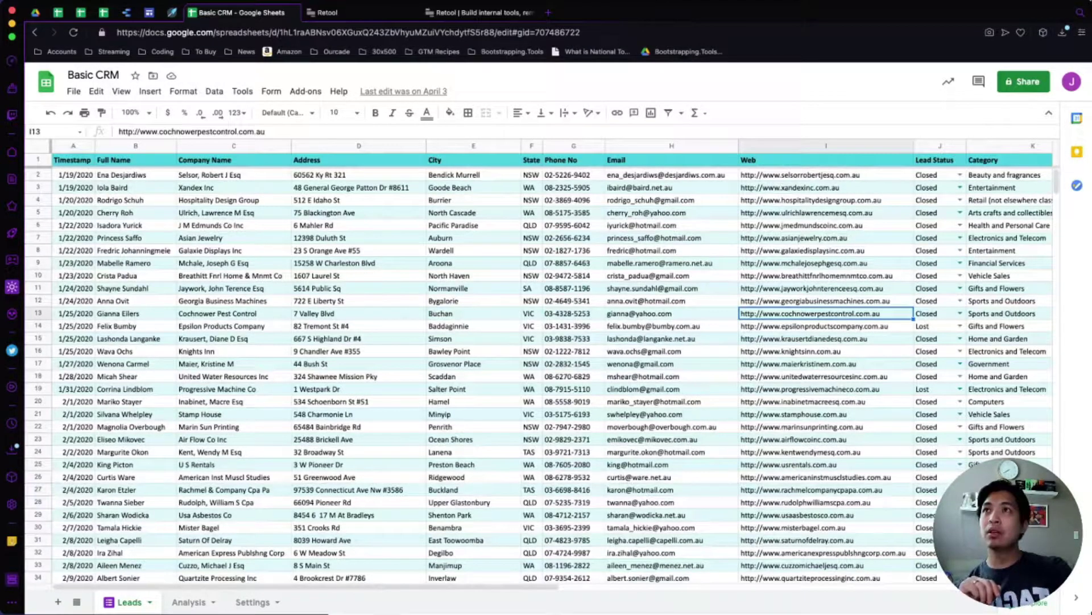
left_click(342, 12)
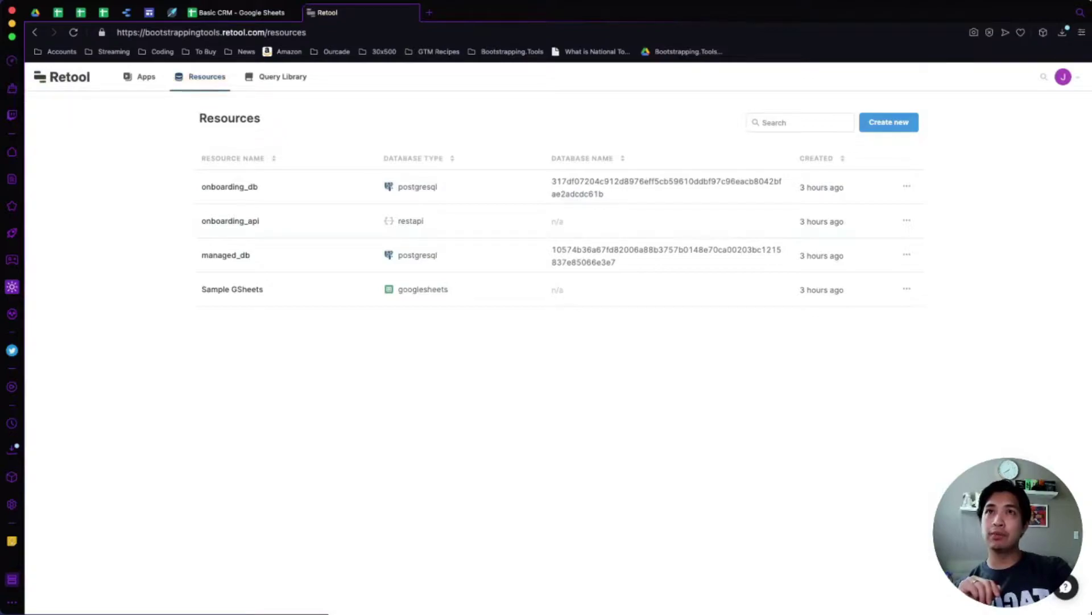
Create a new resource and pick Google Sheets as its type.
left_click(889, 122)
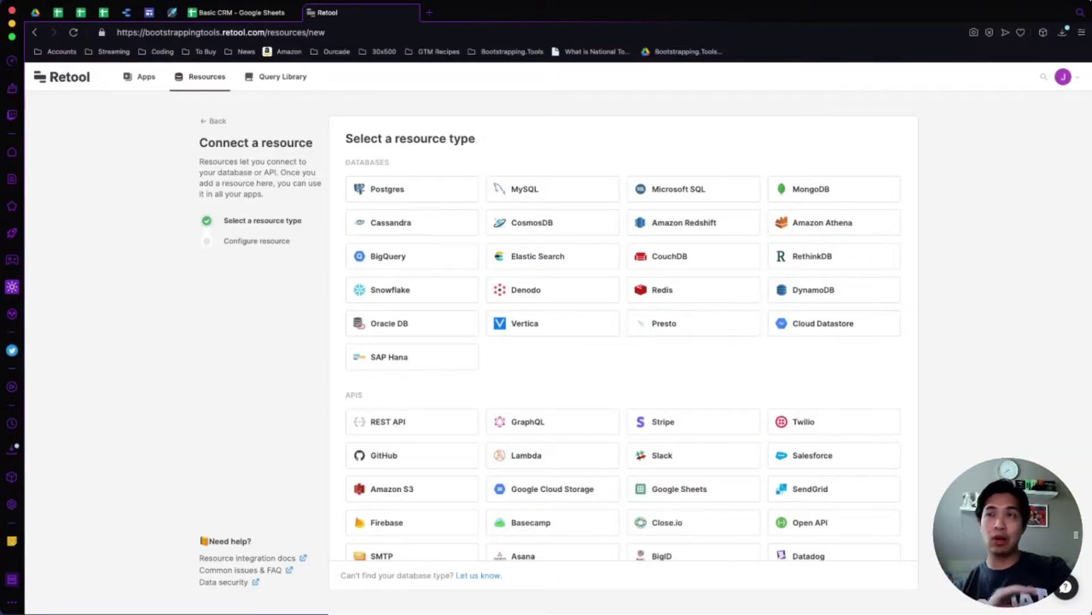
scroll(623, 342, "down", 2)
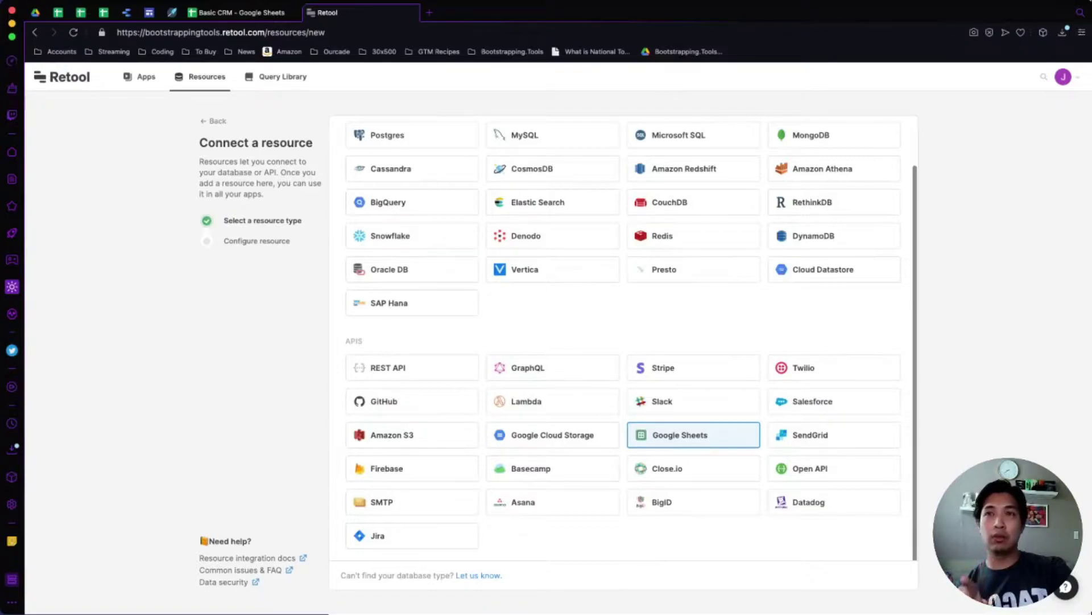
left_click(693, 435)
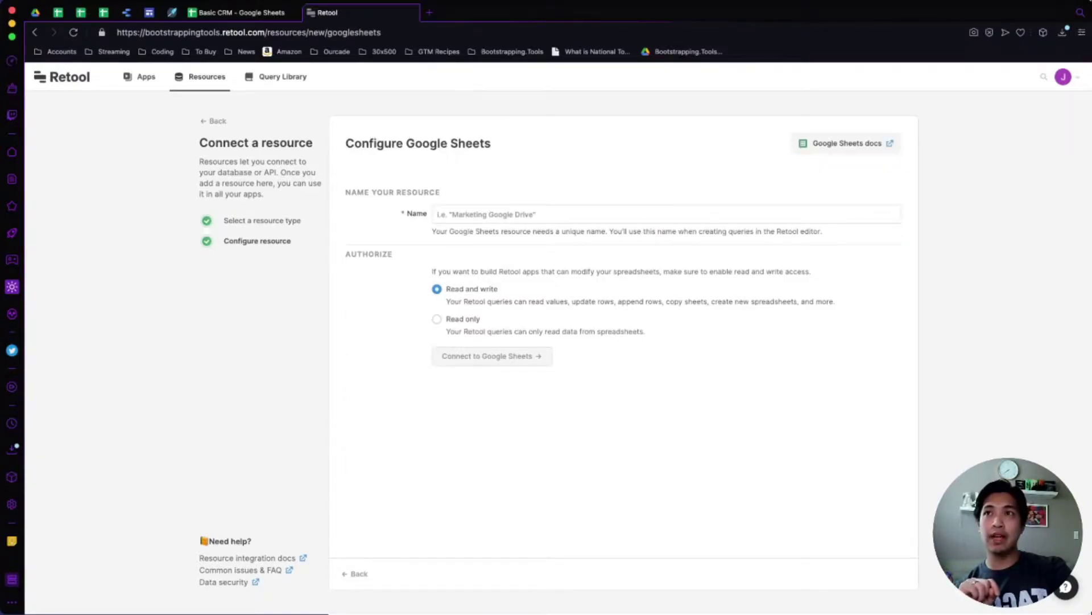
Name the resource 'Google Sheets', keep Read and write access, and connect it.
type("Google Sheets")
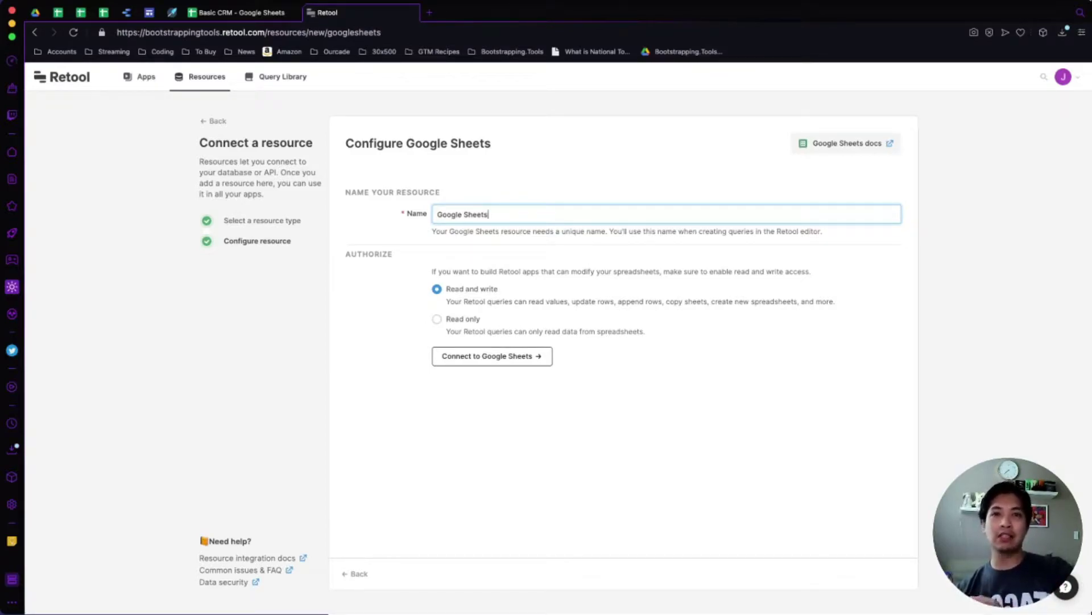
key("Return")
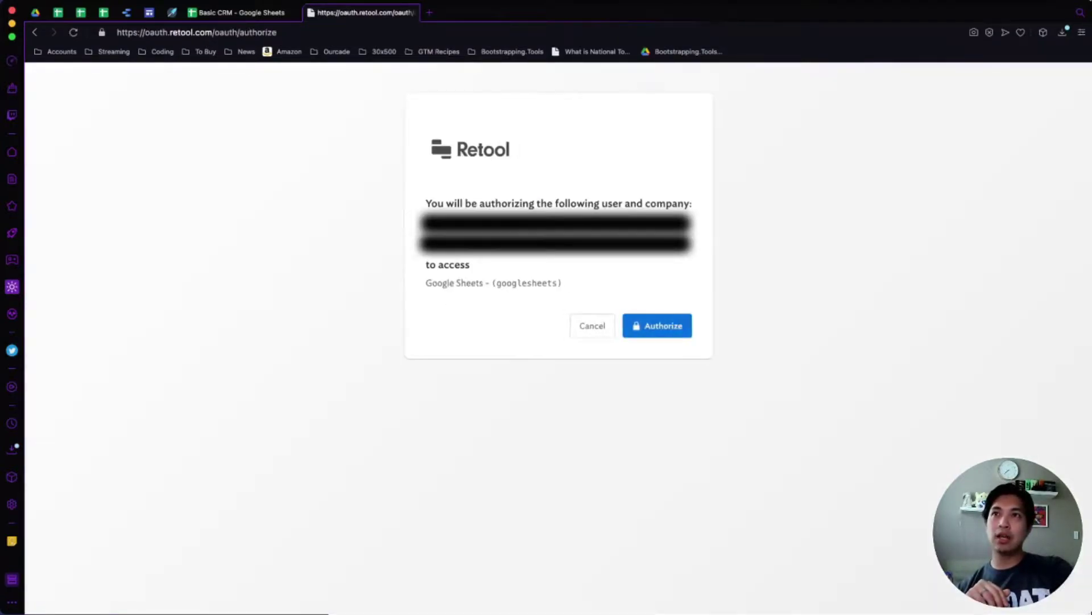
Authorize and allow the Google account, save the Google Sheets resource, and return to Resources.
left_click(650, 325)
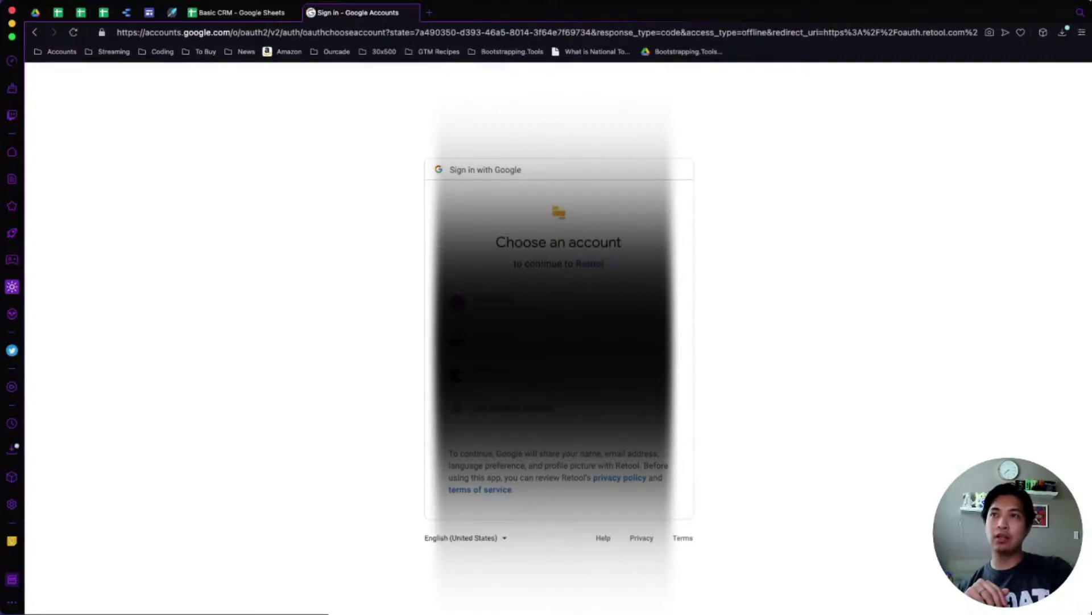
left_click(685, 303)
left_click(644, 528)
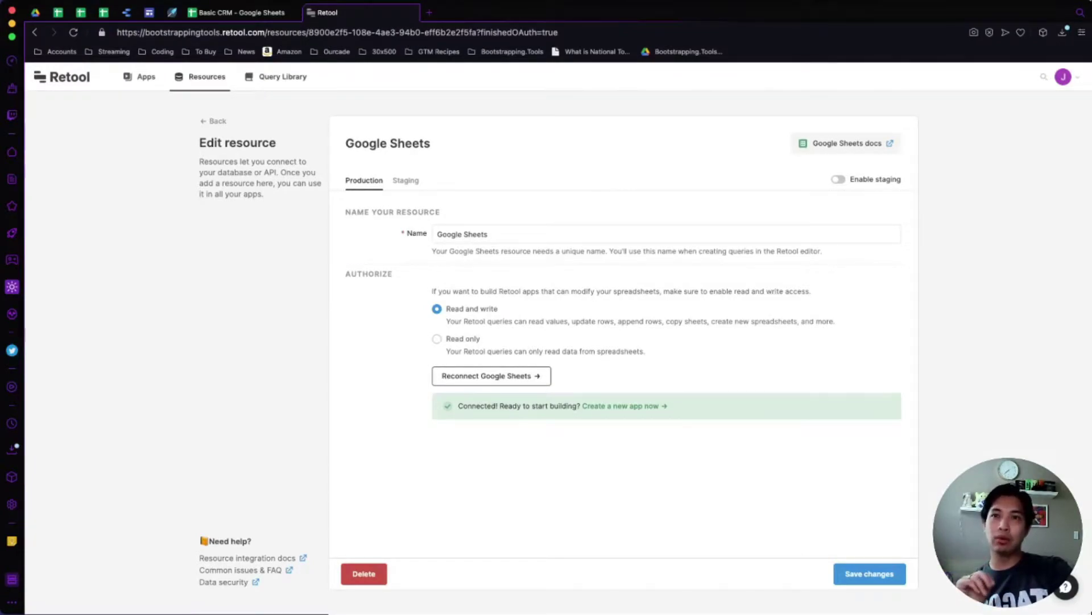
left_click(869, 574)
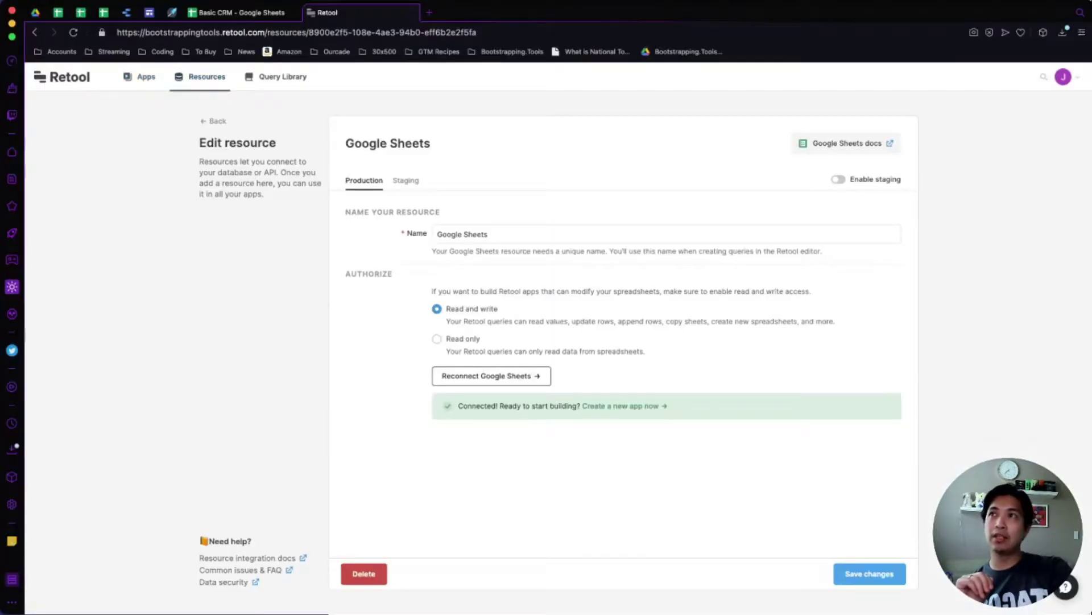
left_click(207, 76)
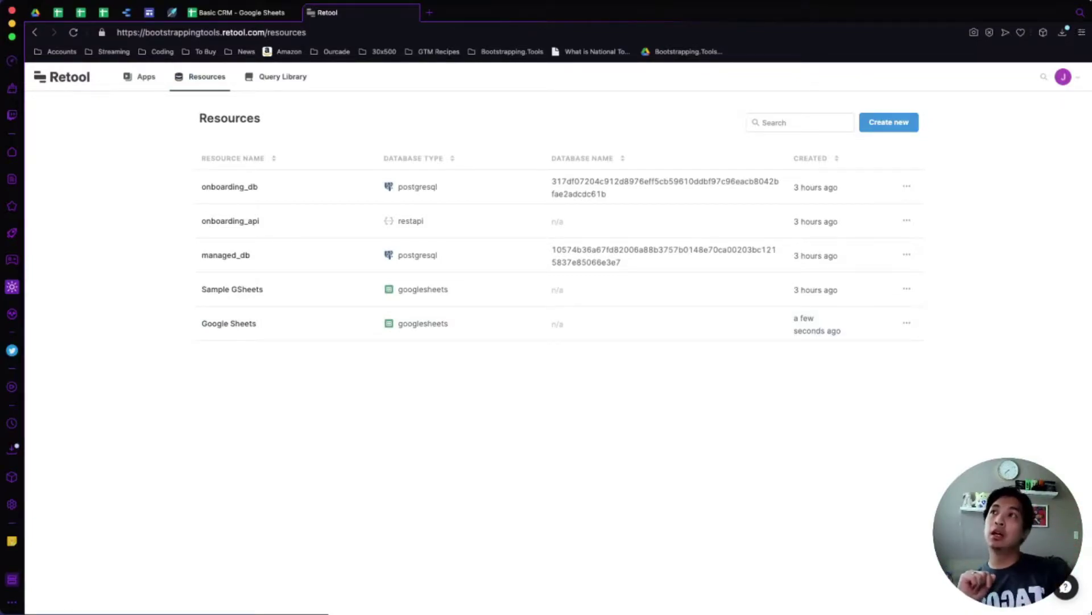
Show the Apps page listing Onboarding Page, Sample GSheets App and Sample Users Page.
left_click(140, 76)
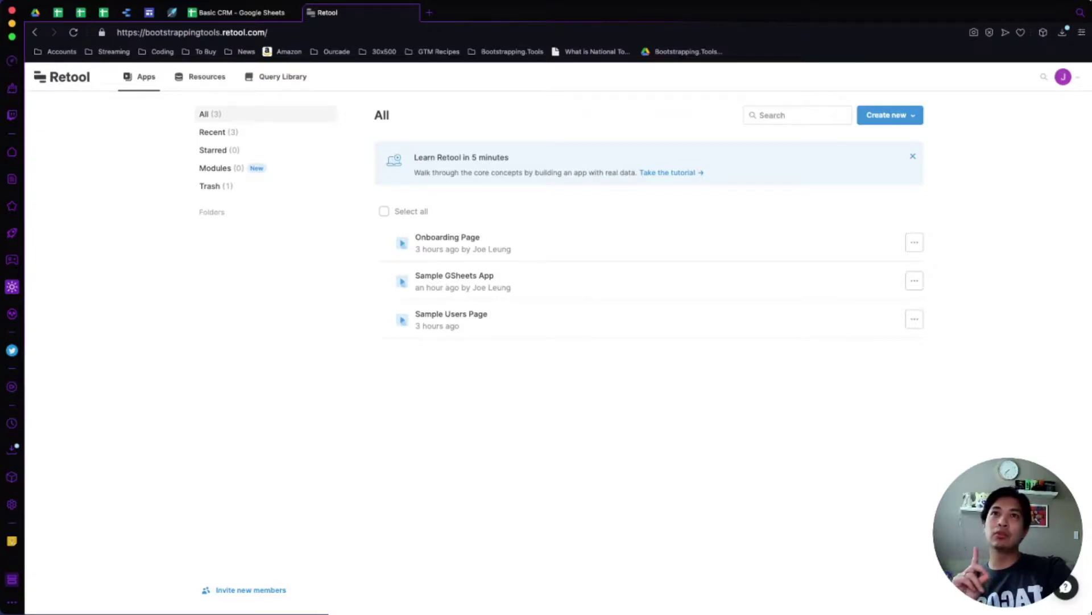
Browse the app template gallery, close it without choosing, and bring up the Create new choices.
left_click(890, 115)
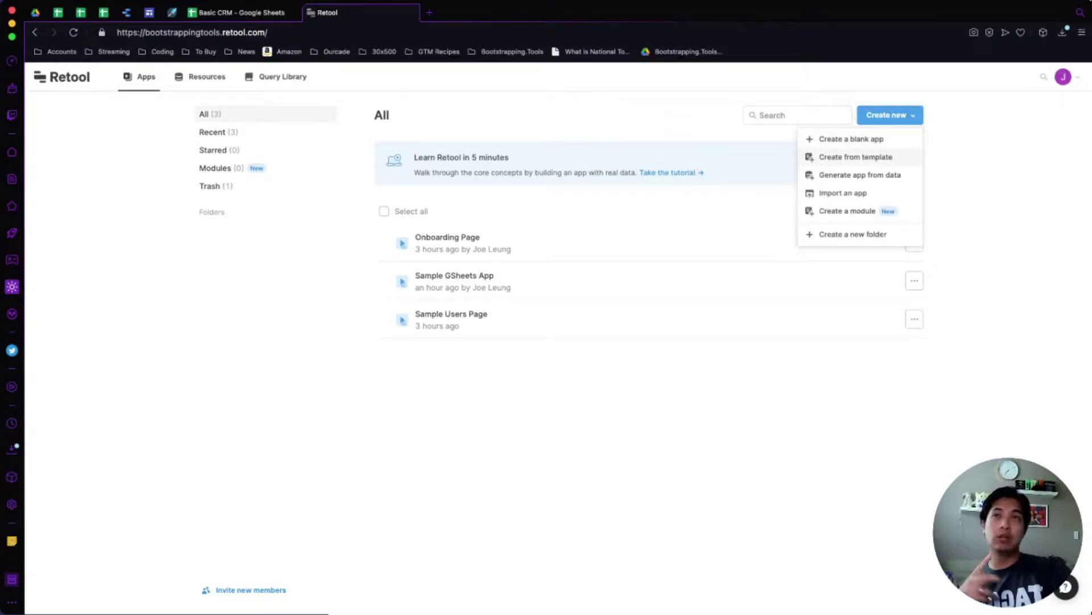
left_click(856, 157)
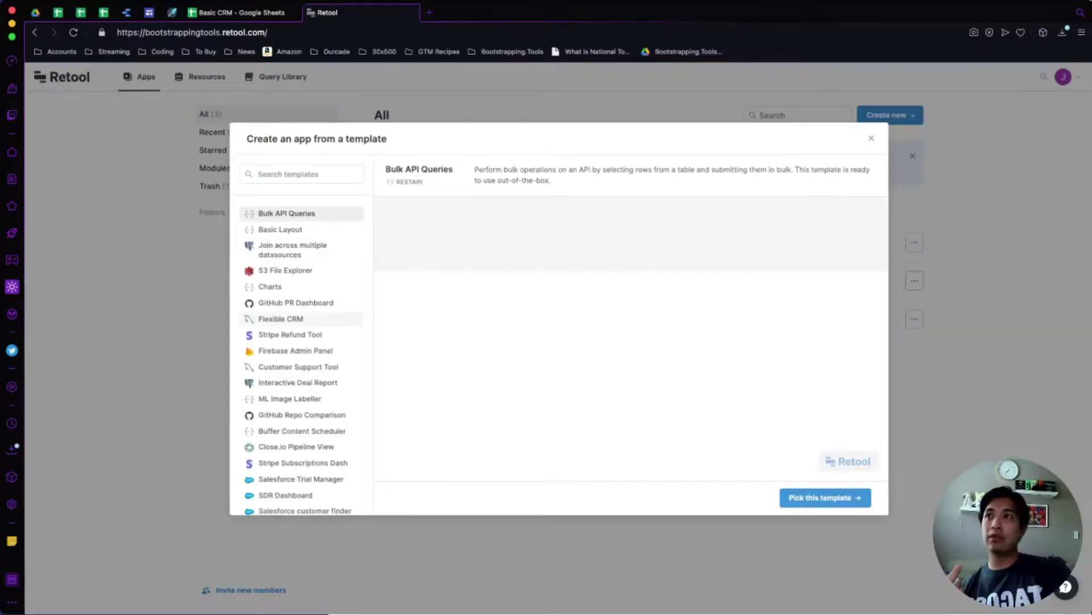
scroll(301, 296, "down", 2)
scroll(302, 296, "down", 5)
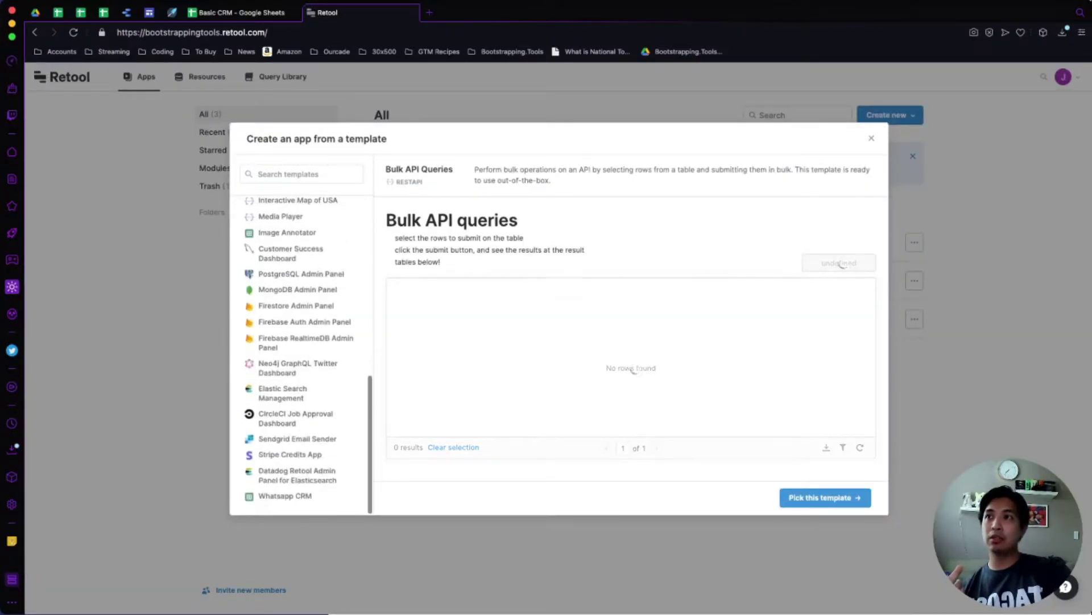
scroll(302, 353, "up", 10)
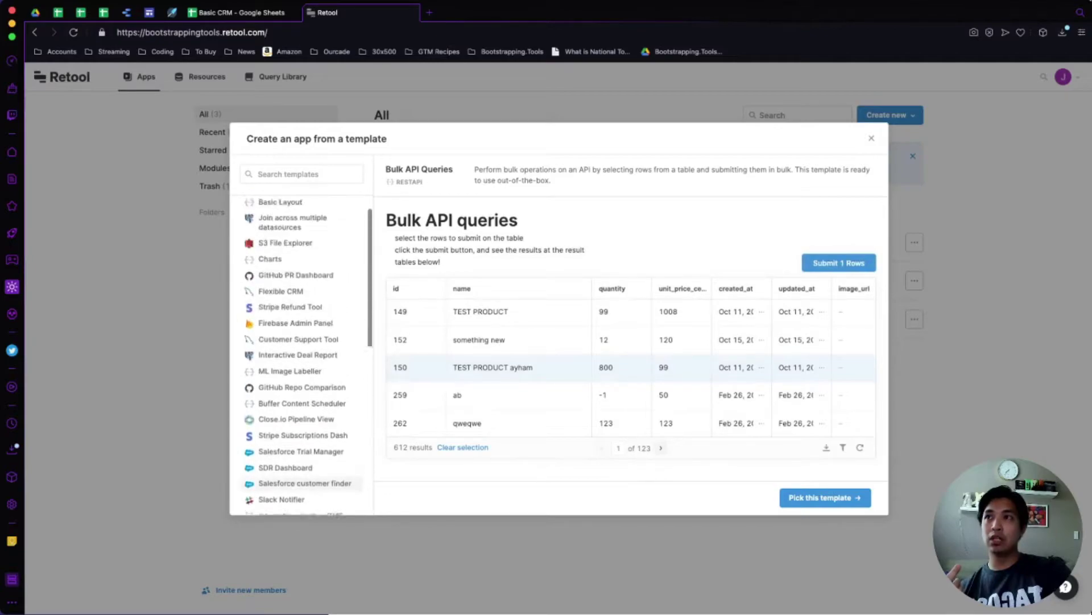
scroll(302, 318, "down", 1)
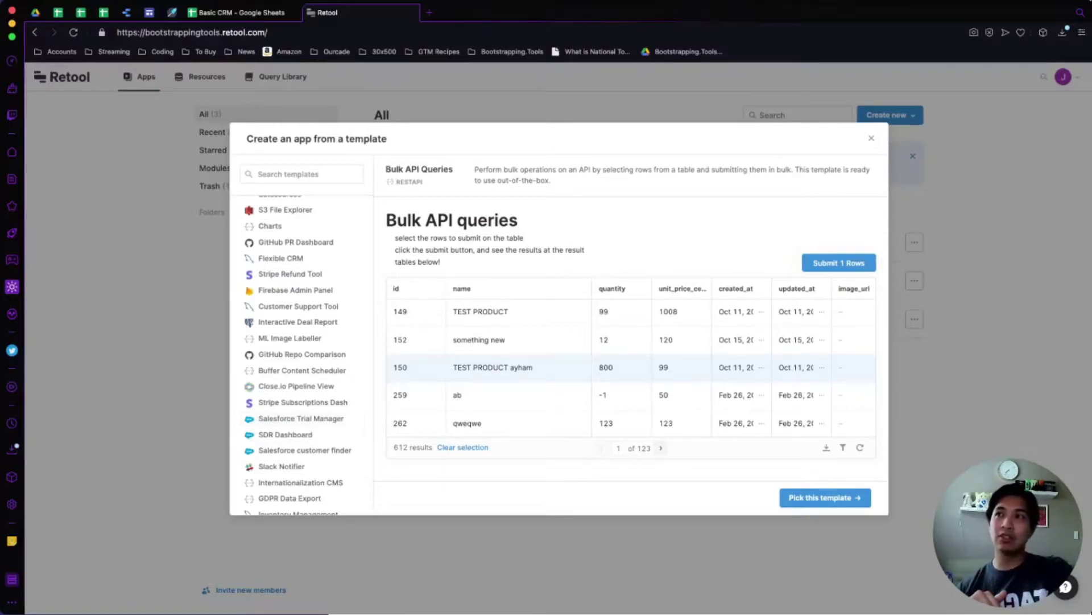
scroll(301, 450, "down", 1)
scroll(301, 432, "down", 2)
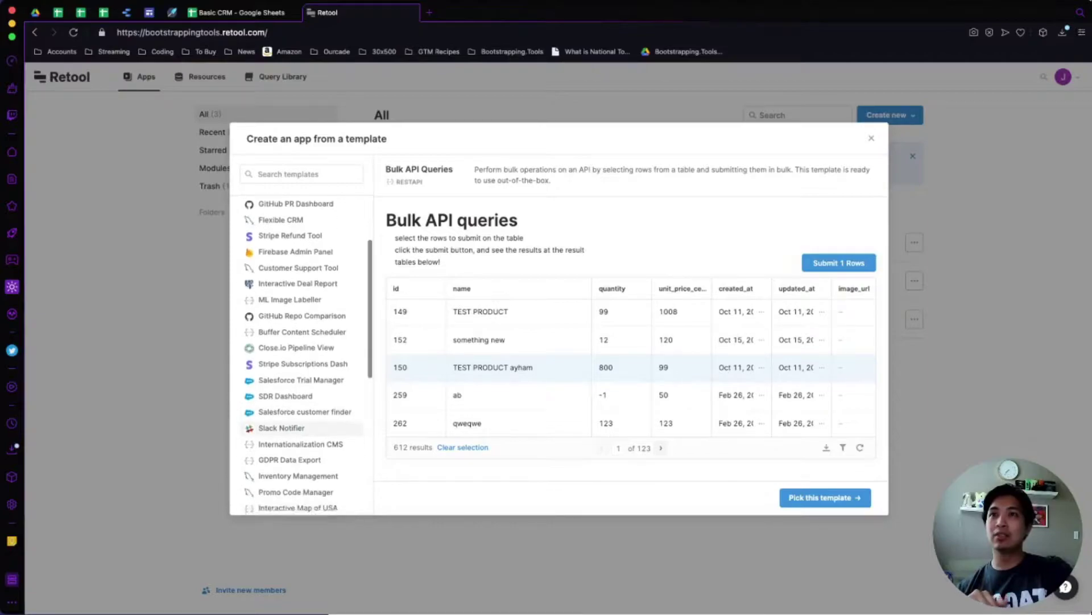
scroll(302, 438, "down", 2)
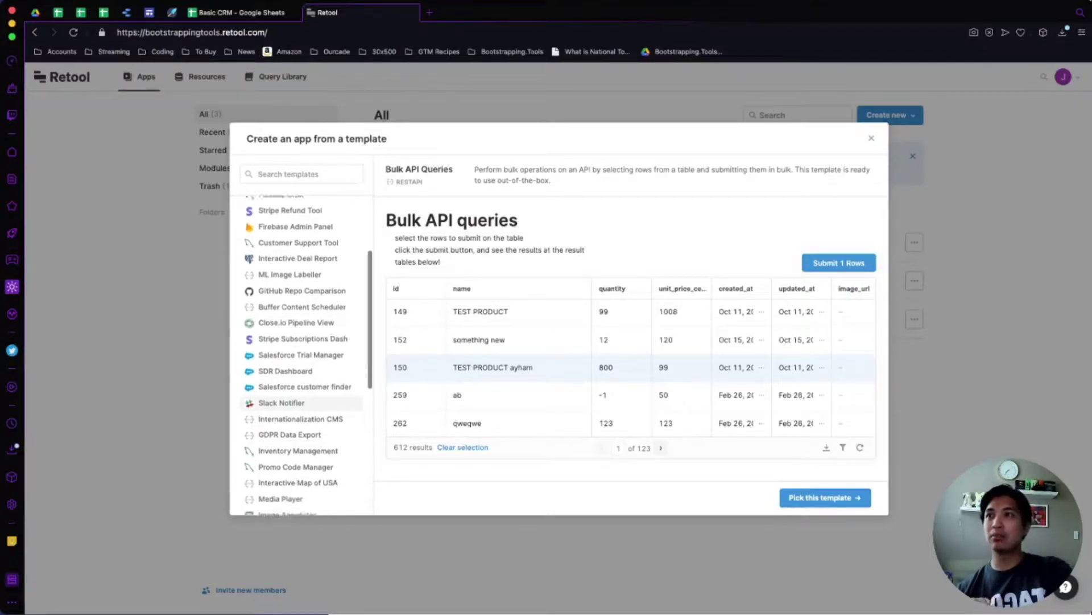
scroll(302, 450, "down", 10)
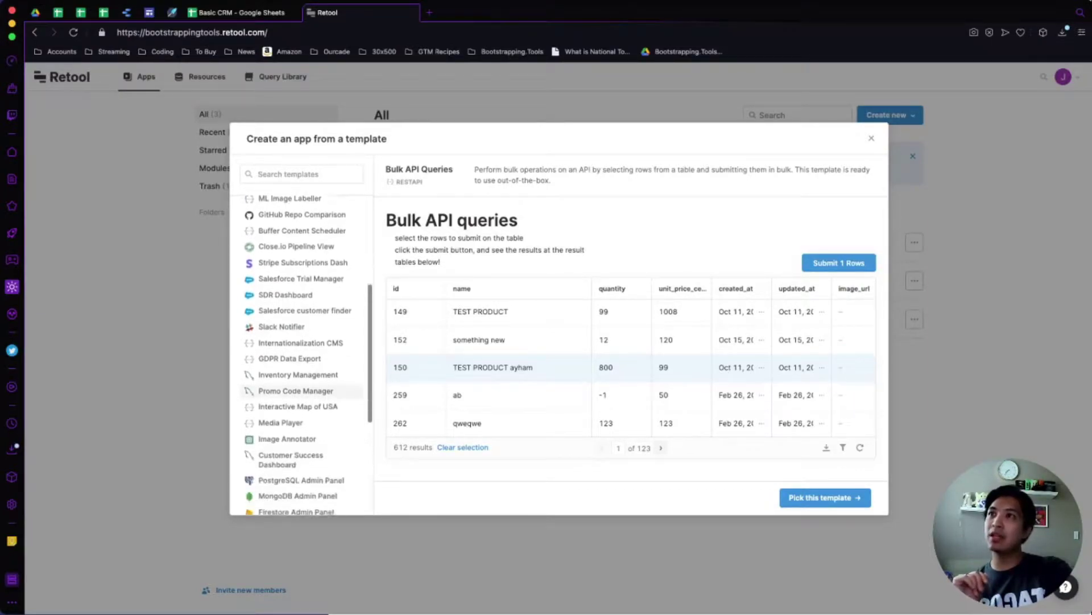
scroll(301, 455, "up", 10)
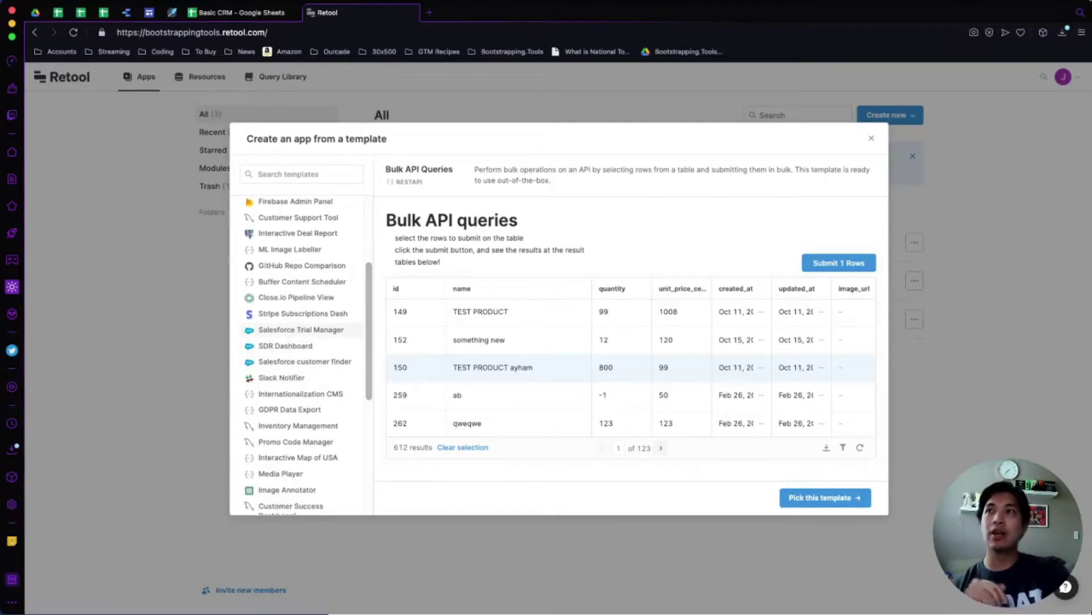
scroll(307, 353, "up", 10)
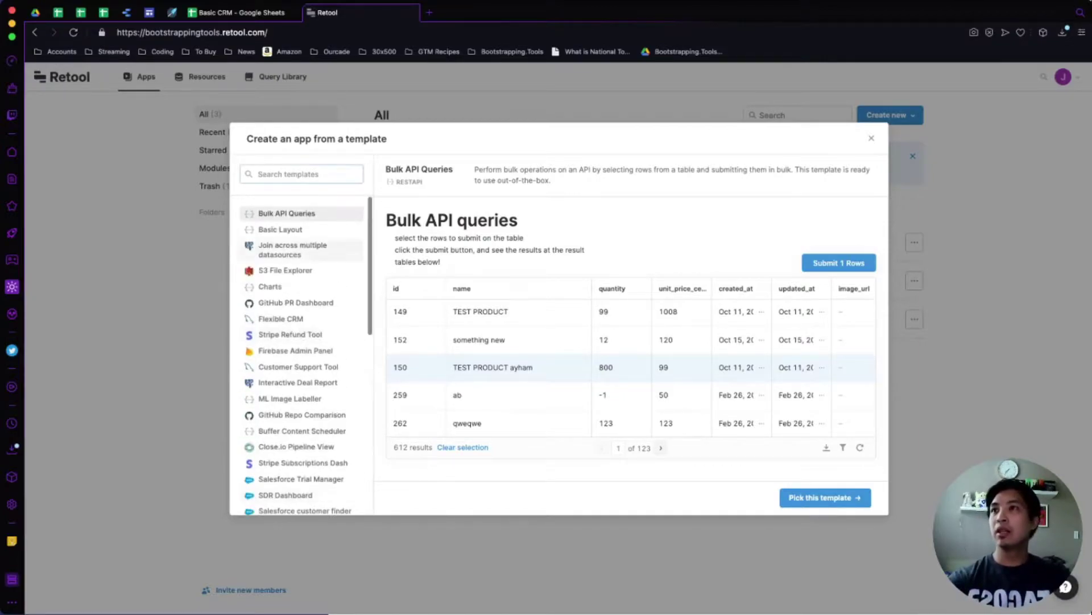
scroll(308, 353, "down", 20)
scroll(308, 353, "up", 15)
scroll(307, 355, "up", 3)
scroll(306, 355, "down", 10)
scroll(306, 355, "up", 12)
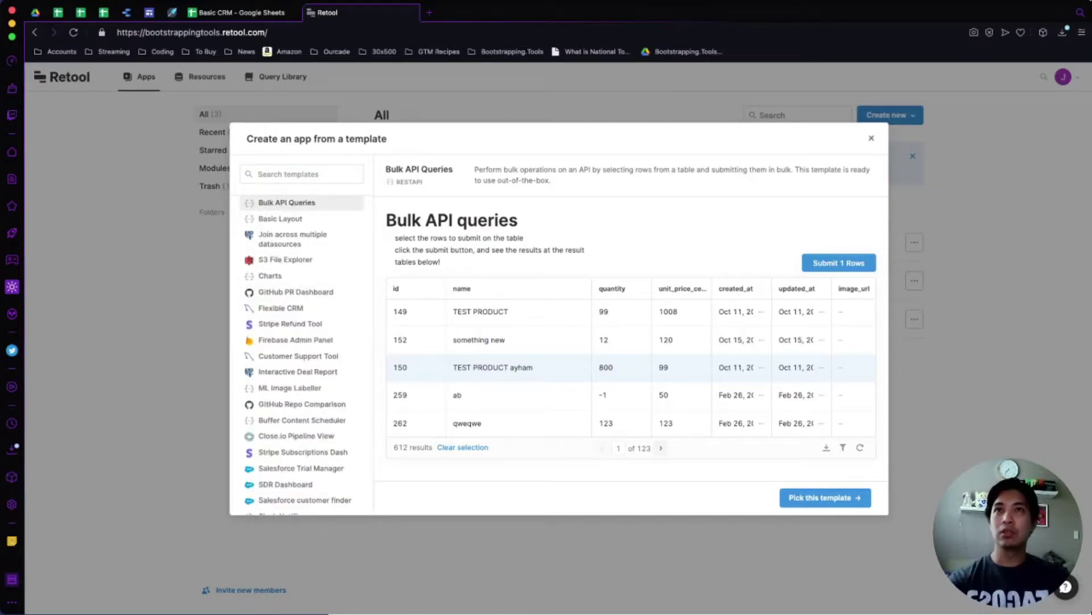
left_click(871, 138)
left_click(888, 115)
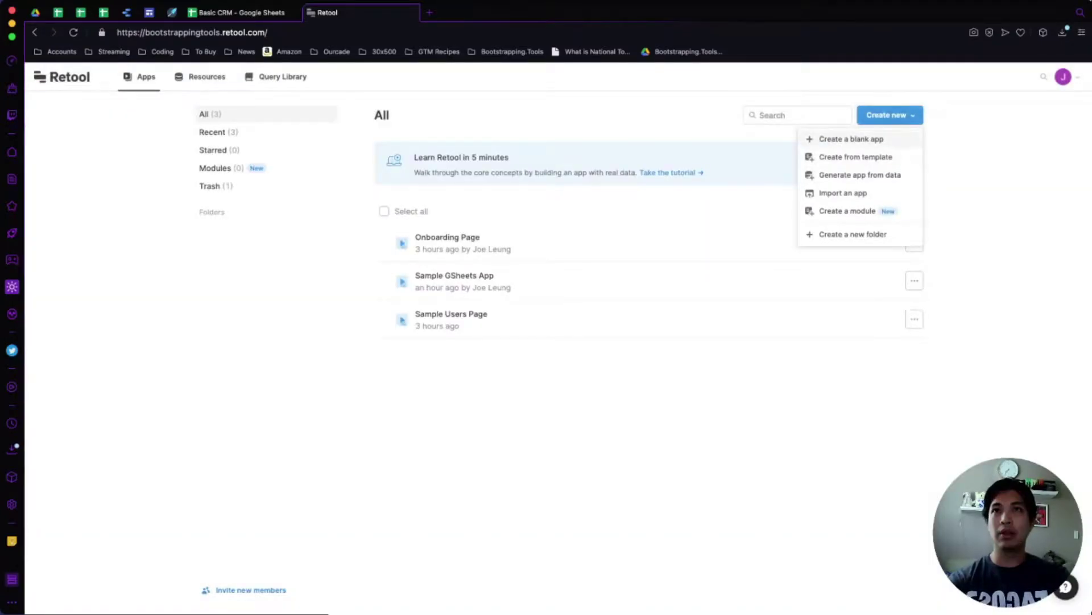
Create a blank app named 'Basic CRM - Gsheets'.
left_click(851, 139)
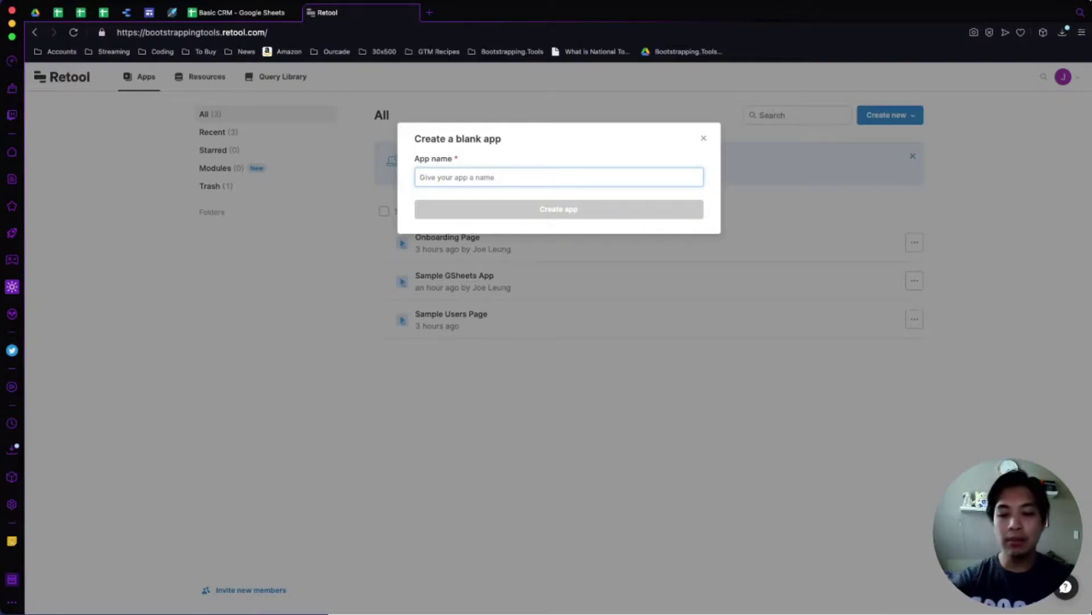
type("Basic CRM")
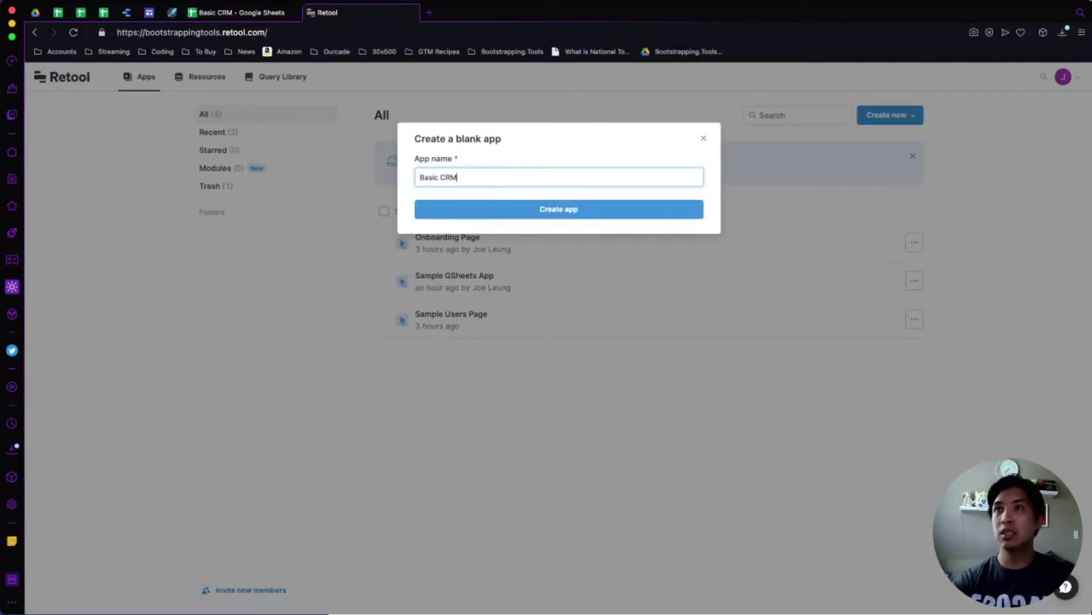
type(" - Gsheets")
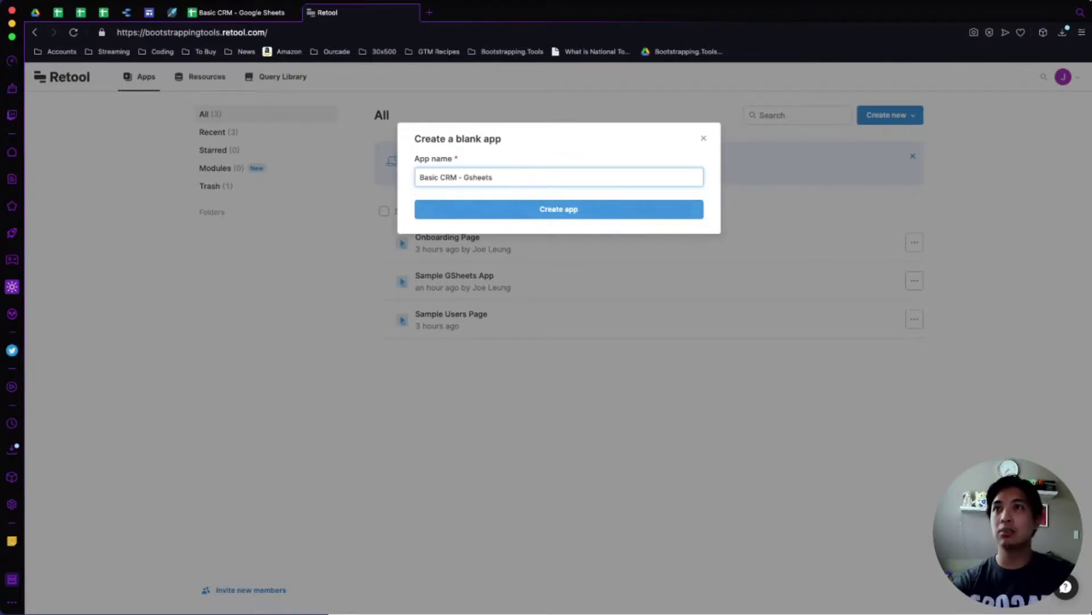
key("Return")
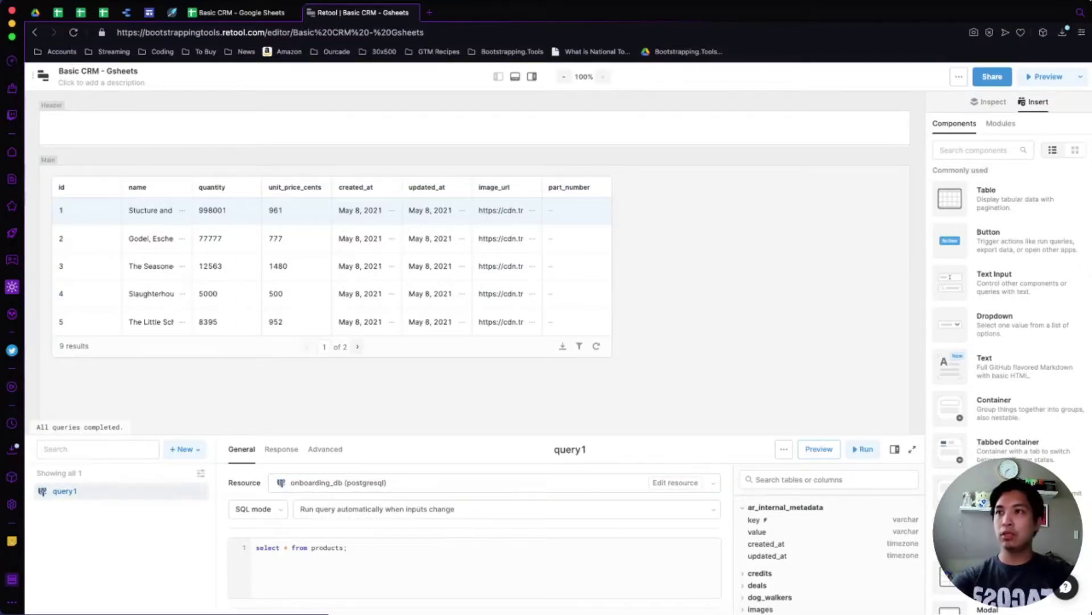
Set query1's resource to Google Sheets and enlarge the query editor.
left_click(495, 483)
scroll(494, 393, "down", 2)
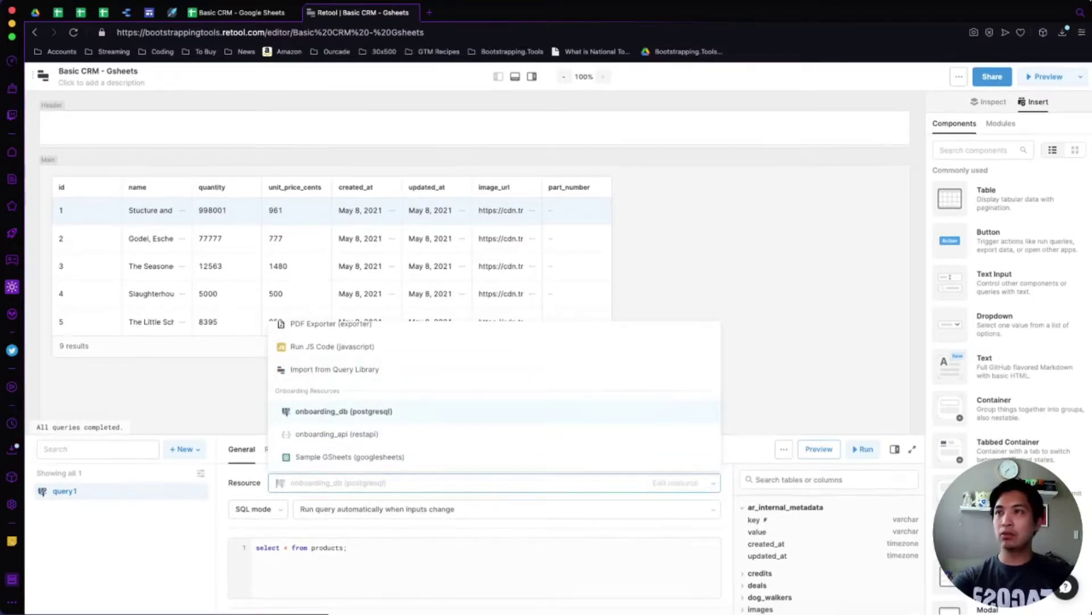
scroll(494, 393, "up", 5)
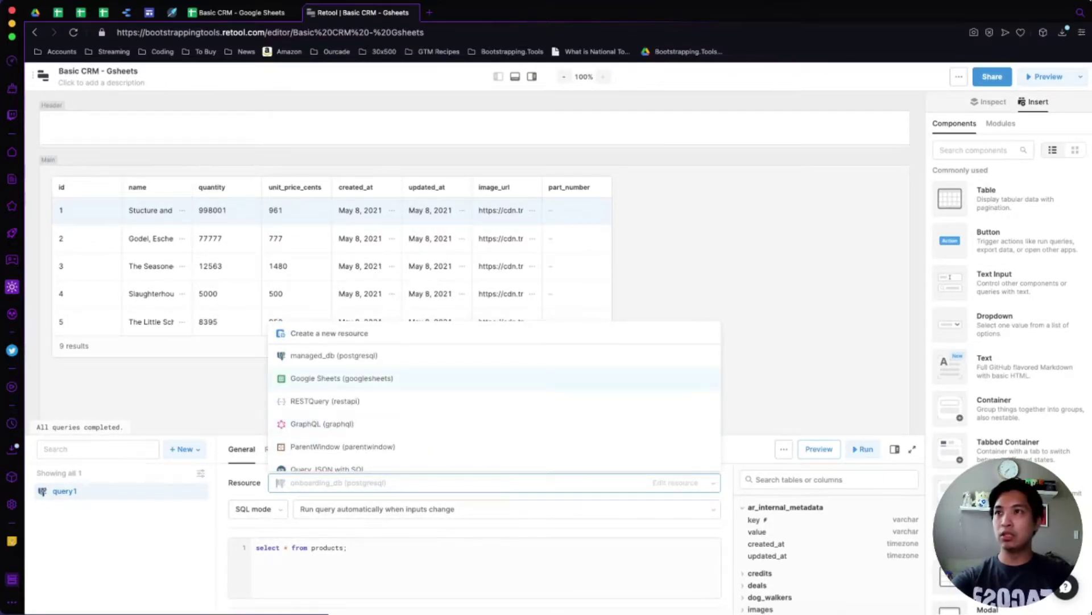
left_click(342, 378)
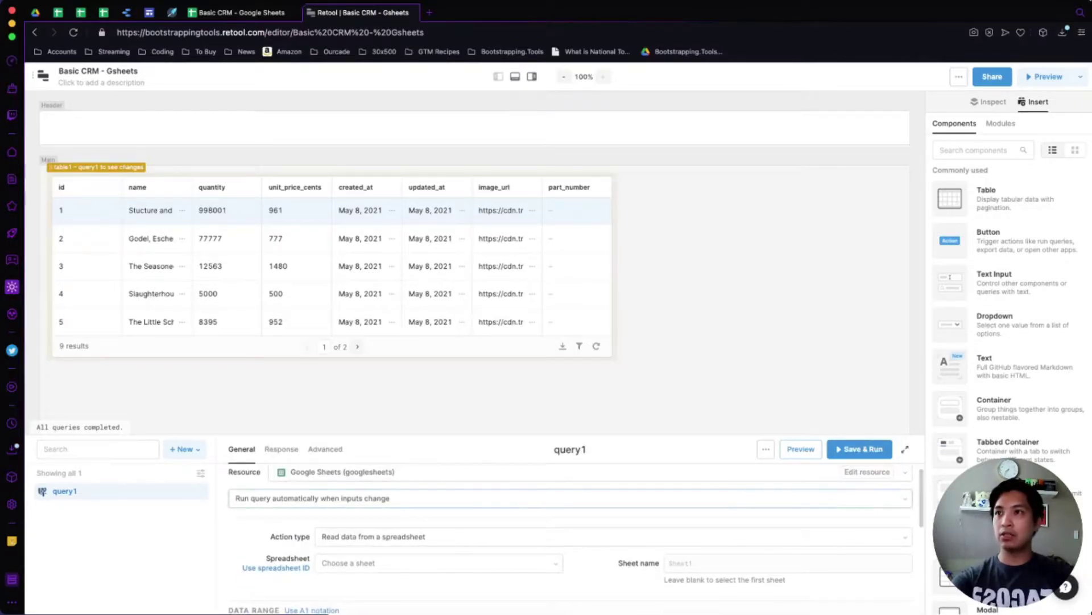
scroll(576, 538, "down", 1)
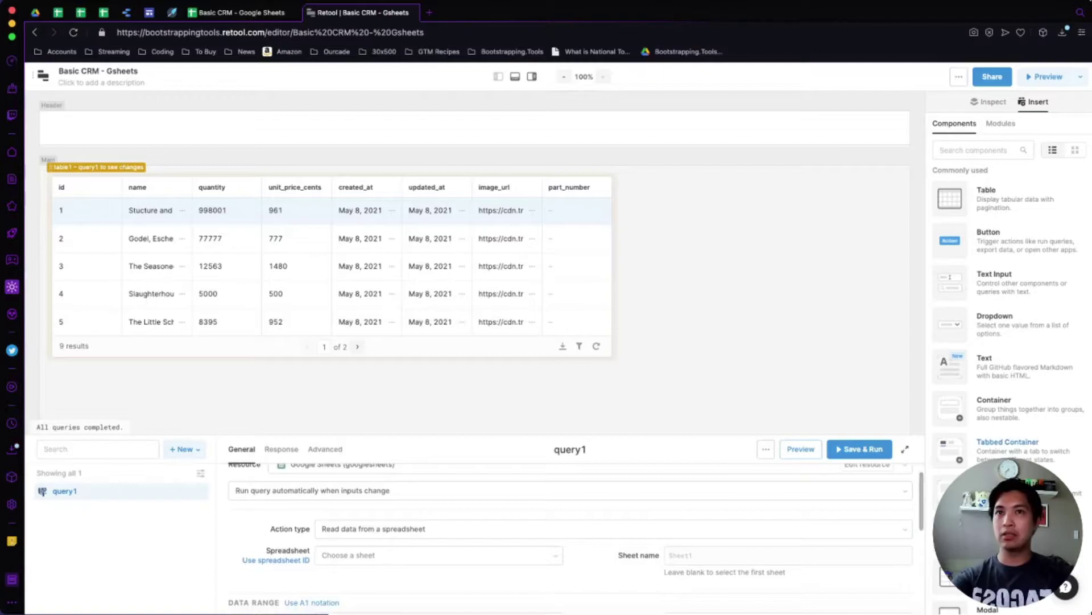
left_click(905, 449)
scroll(576, 425, "up", 2)
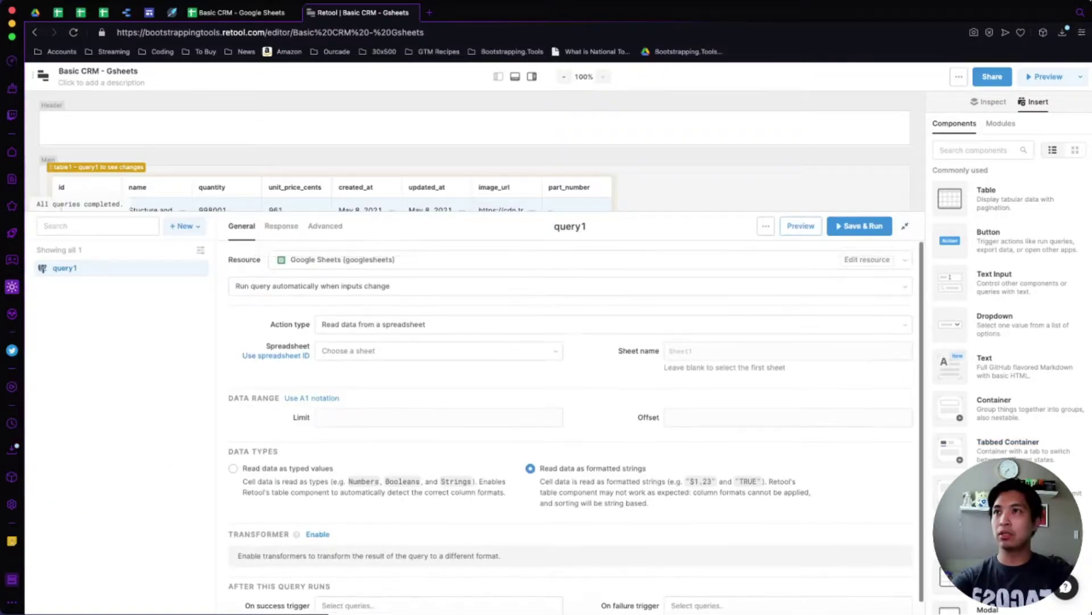
Keep 'Read data from a spreadsheet' and switch query1 to identifying the spreadsheet by ID.
left_click(375, 323)
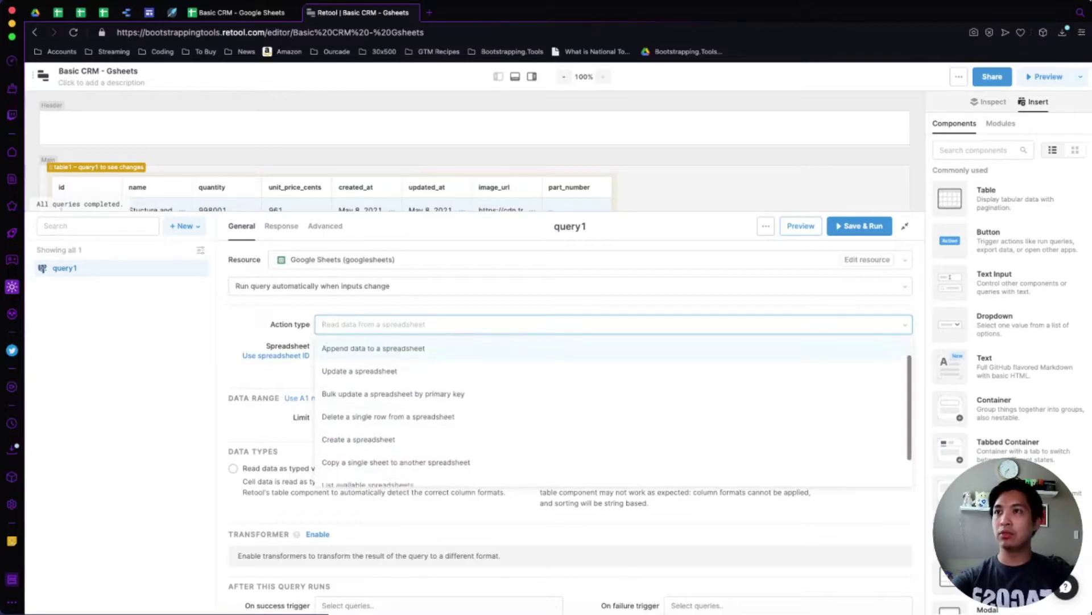
key("Return")
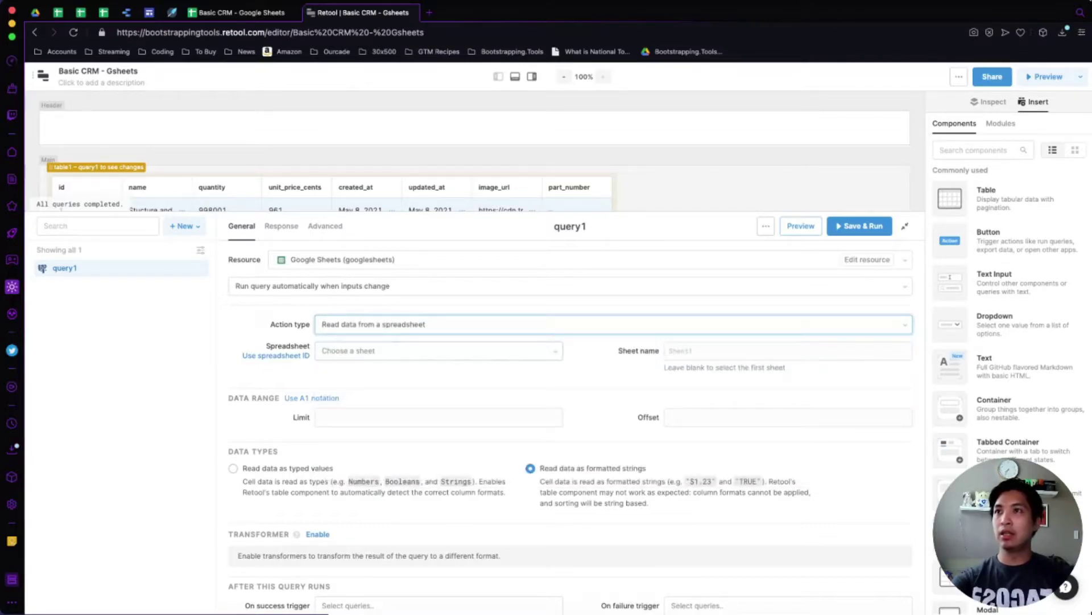
left_click(438, 350)
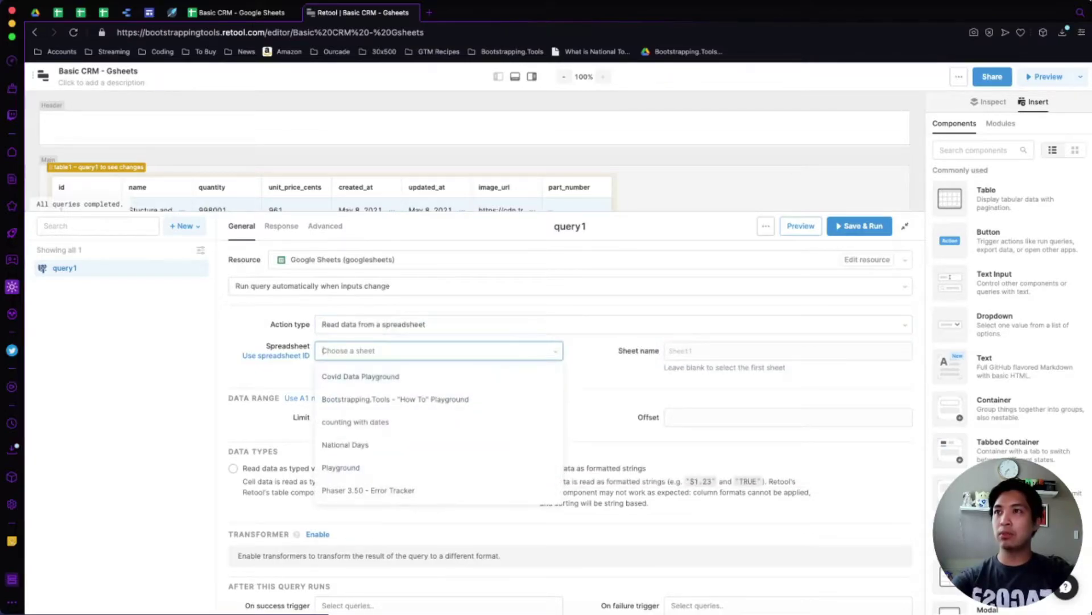
key("Escape")
left_click(276, 355)
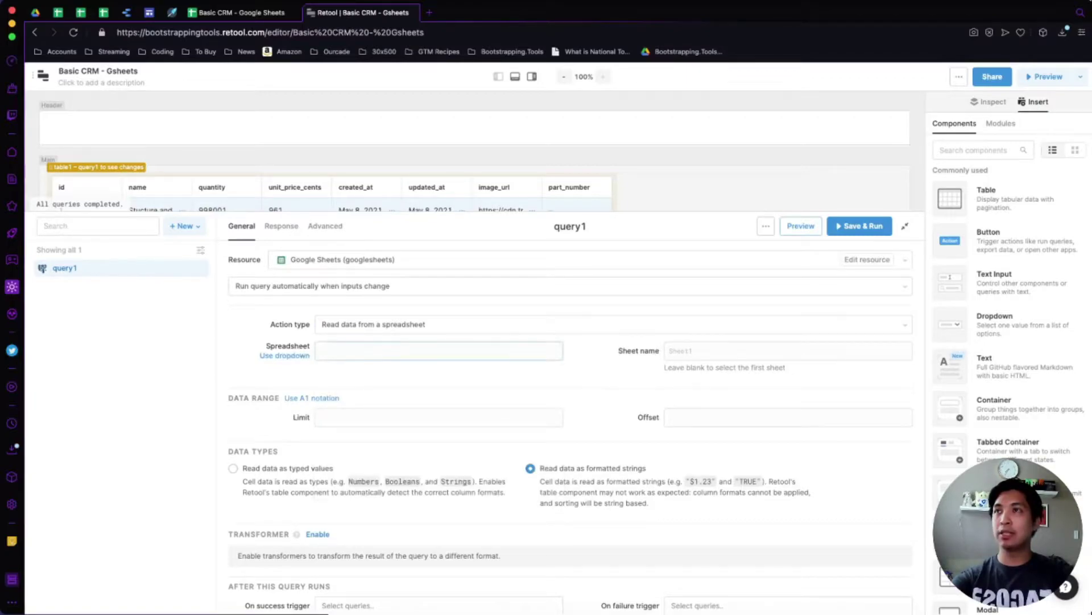
left_click(242, 12)
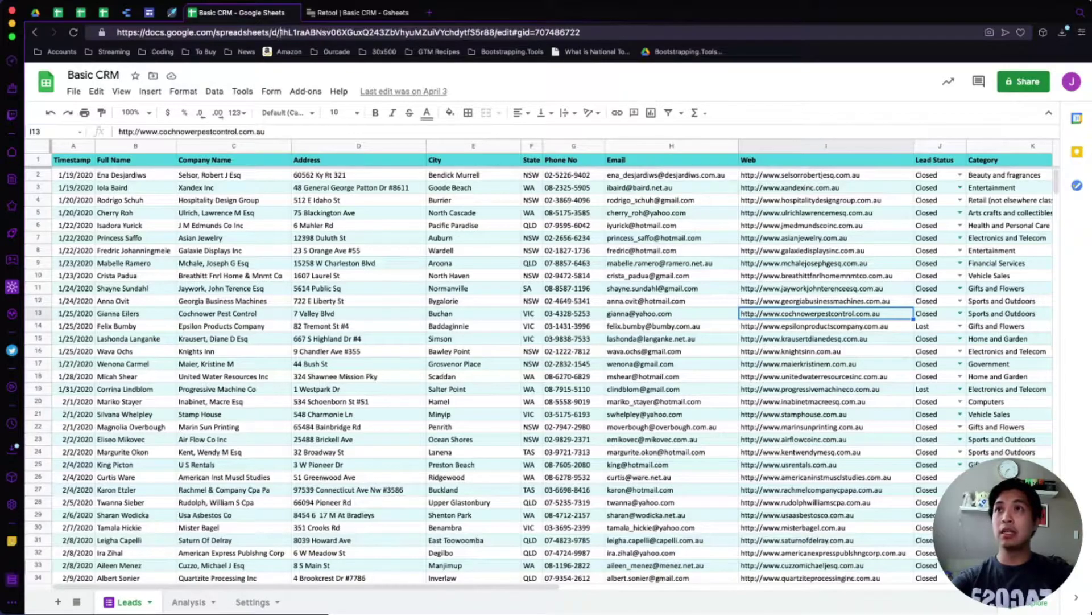
Paste the Basic CRM spreadsheet's ID from its URL into query1's Spreadsheet field.
double_click(387, 33)
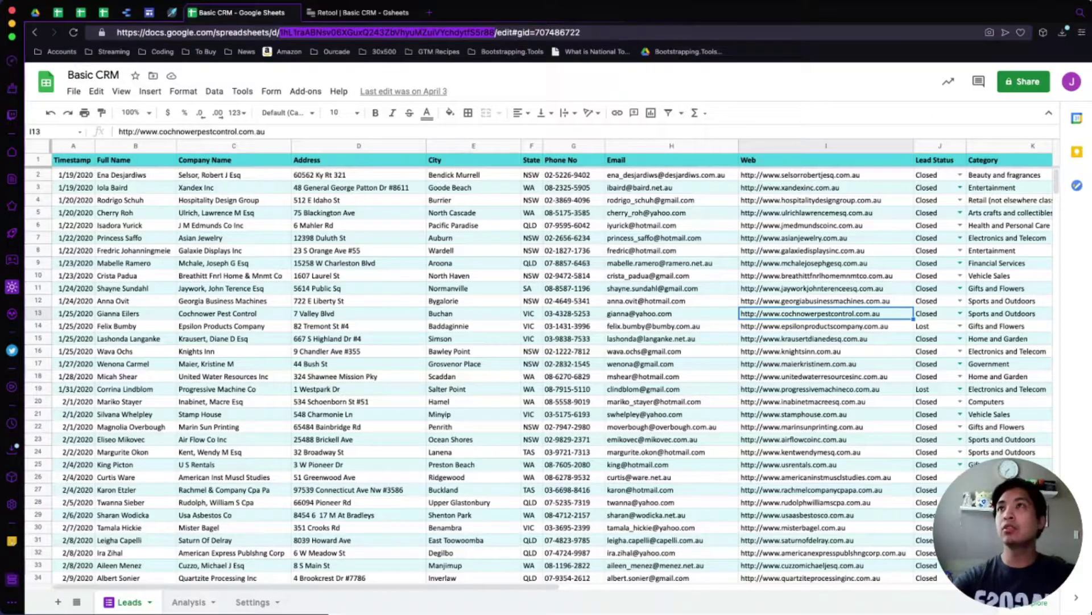
left_click(357, 13)
left_click(438, 350)
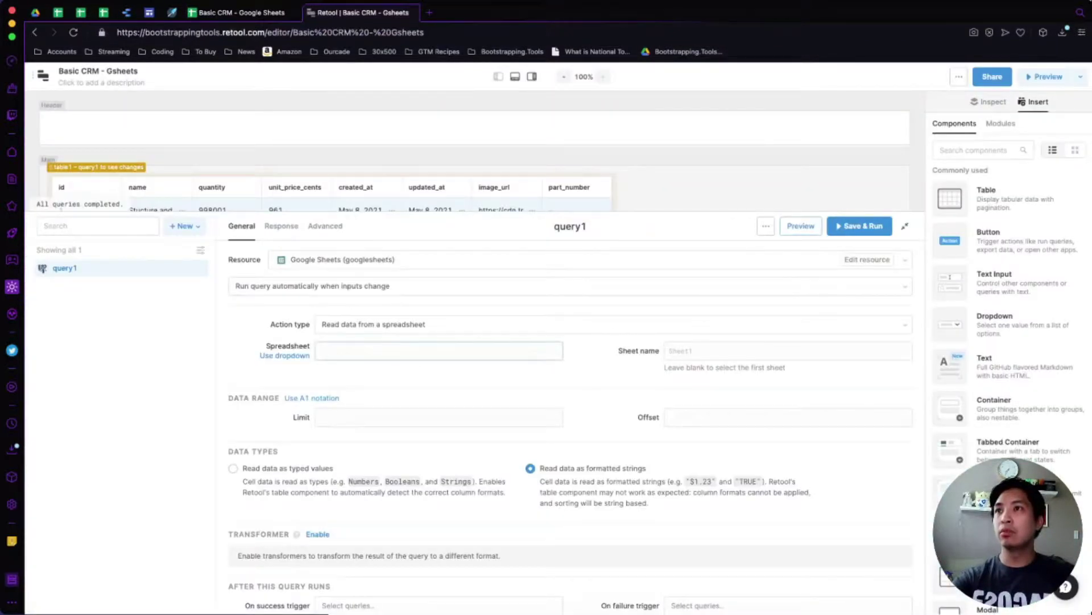
Enter 'Leads' as query1's sheet name, copied from the spreadsheet's tab.
key("ctrl+shift+Tab")
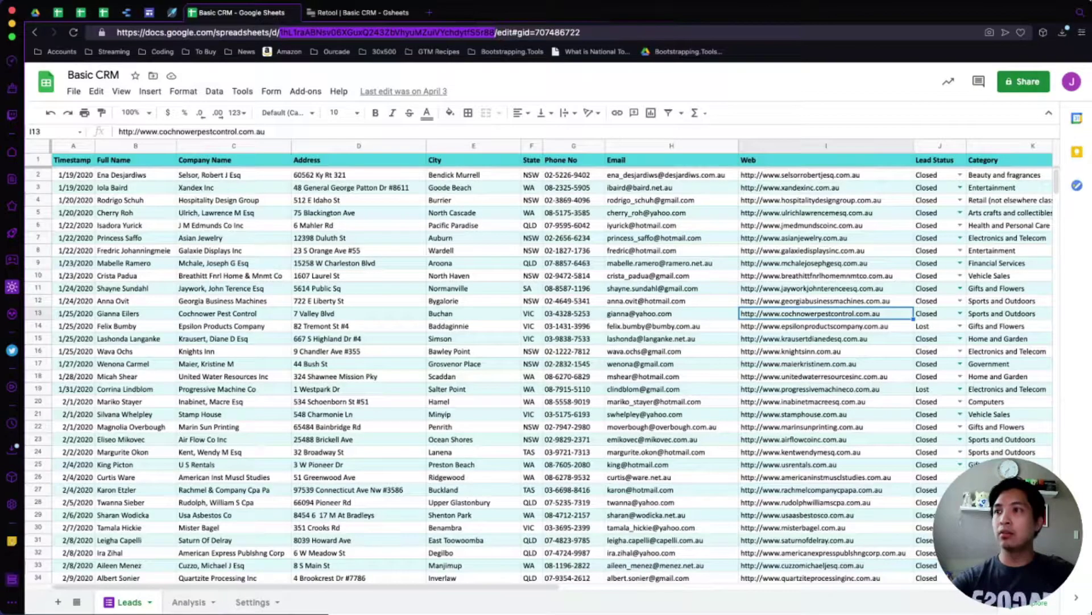
double_click(129, 602)
key("super+c")
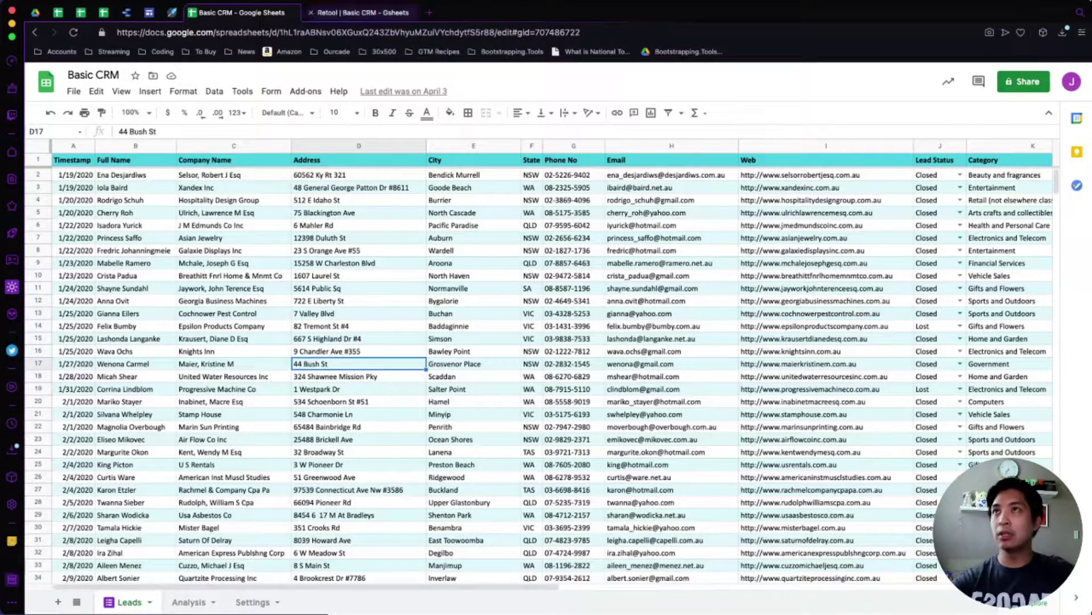
key("ctrl+Tab")
left_click(788, 351)
key("super+v")
left_click(788, 392)
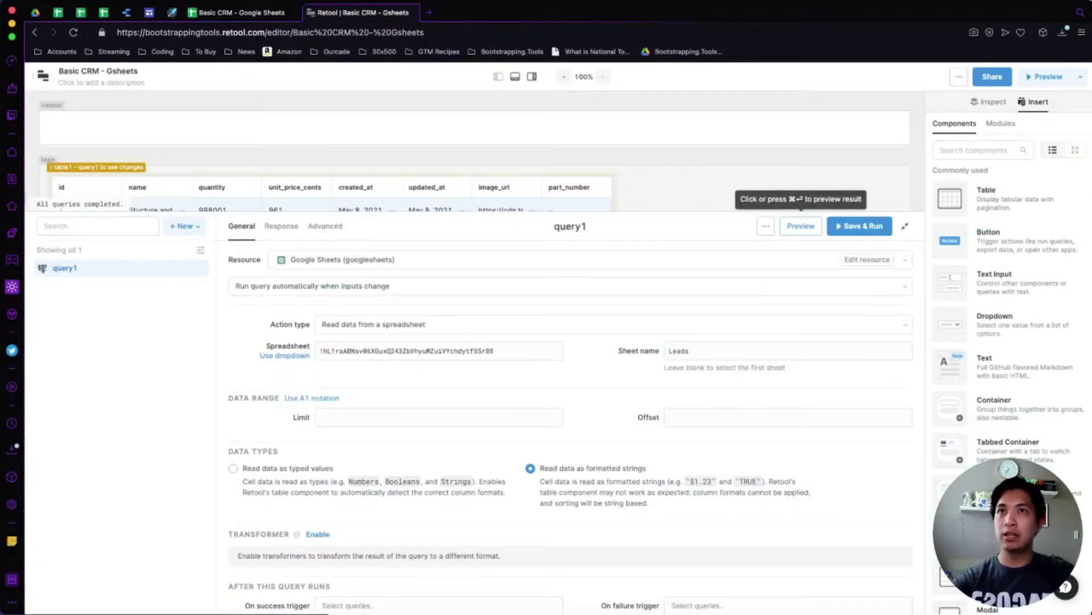
Preview query1's Leads rows, then save and run it so table1 lists 500 results.
left_click(801, 226)
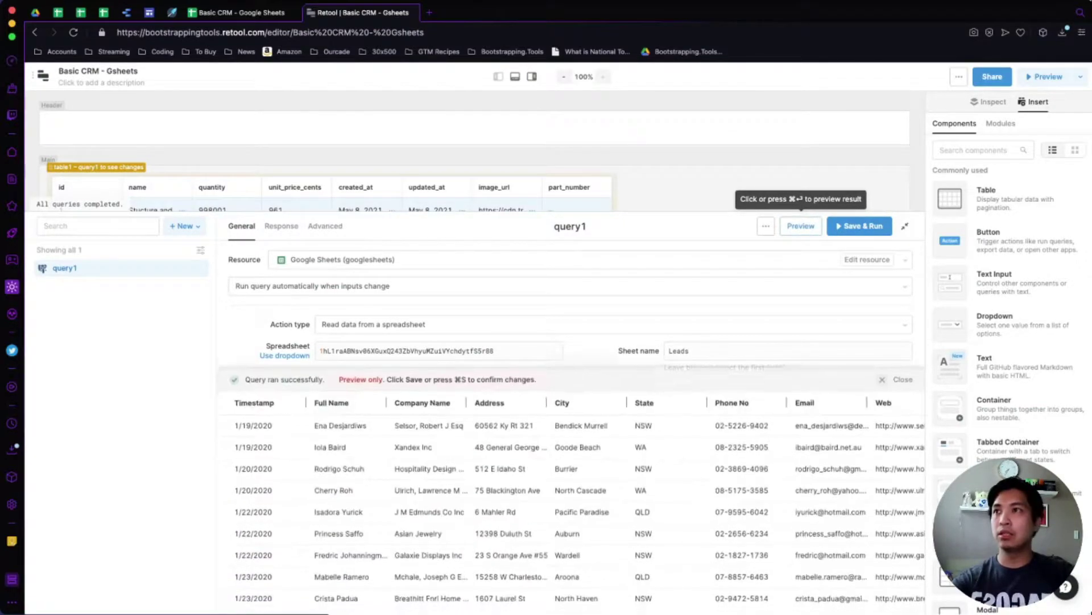
scroll(571, 499, "right", 10)
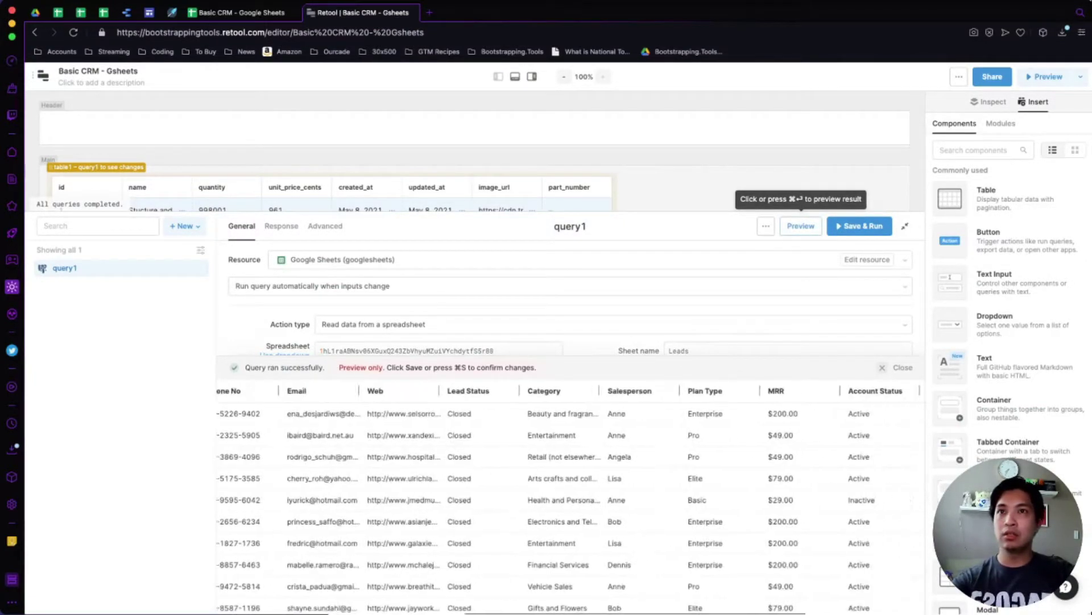
scroll(571, 499, "left", 10)
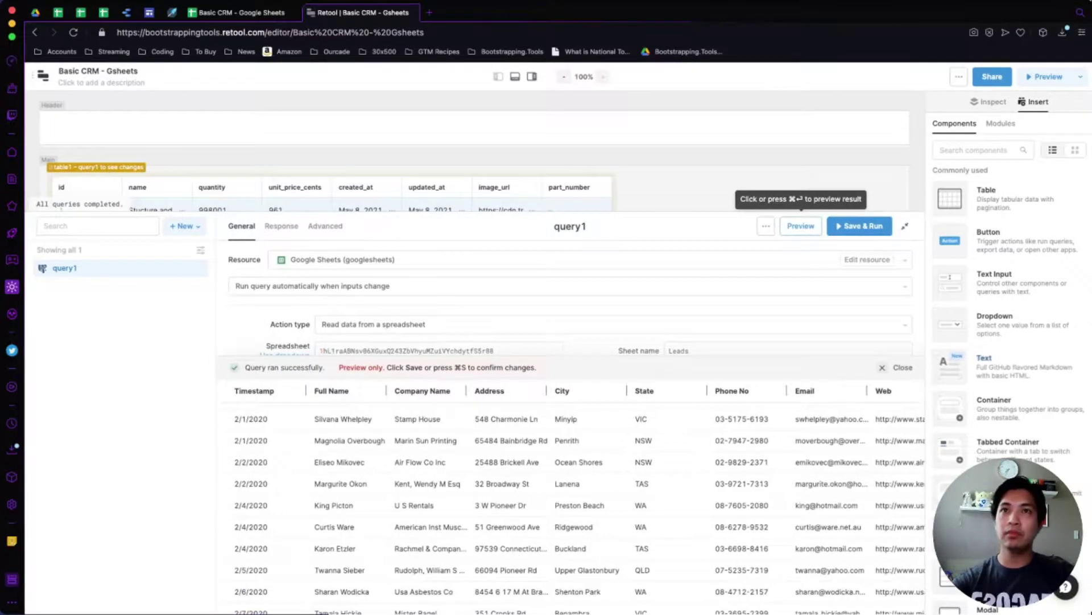
left_click(903, 367)
left_click(864, 225)
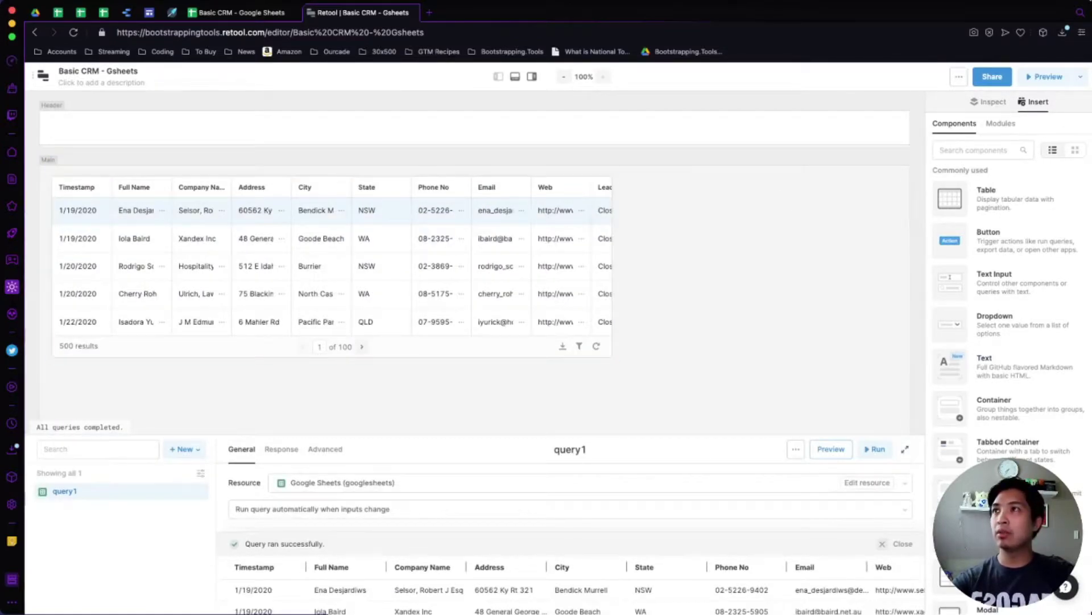
Stretch table1 across the full canvas width and turn on compact rows, leaving add-row off.
left_click(330, 347)
left_click_drag(616, 359, 902, 359)
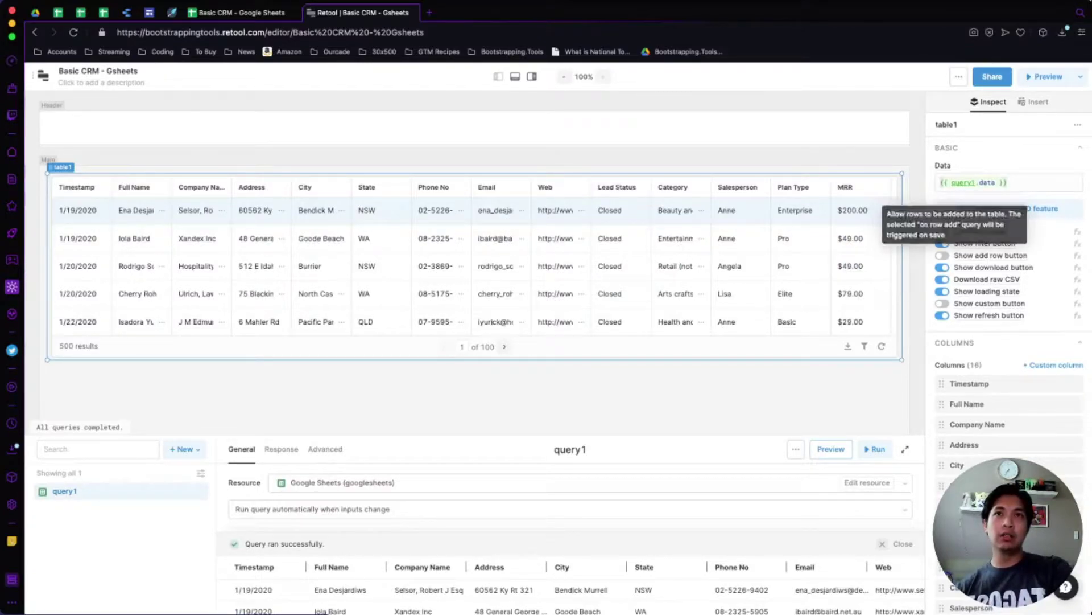
left_click(943, 231)
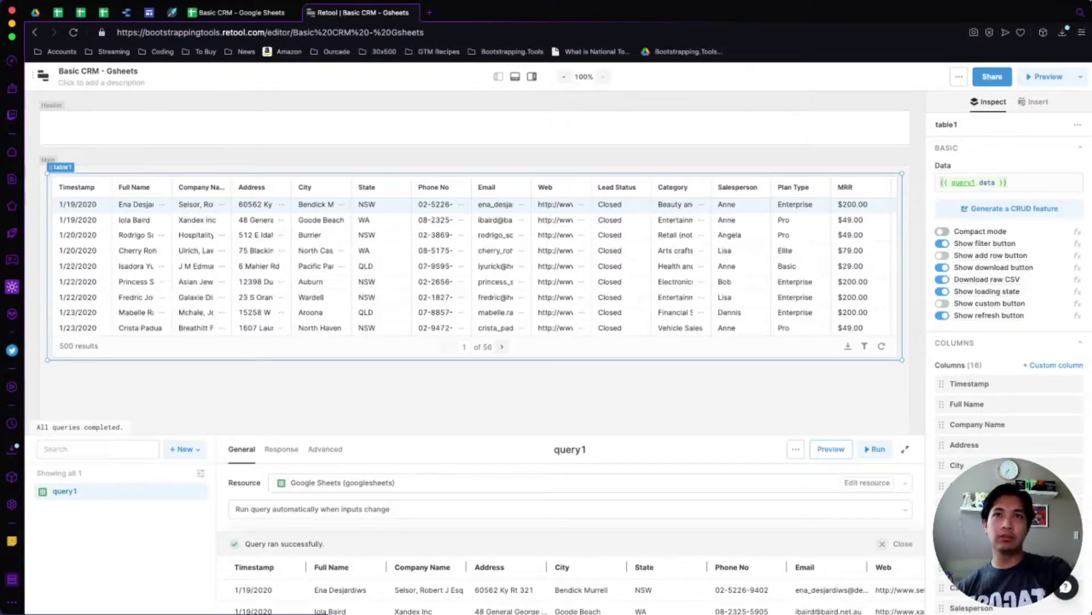
left_click(942, 255)
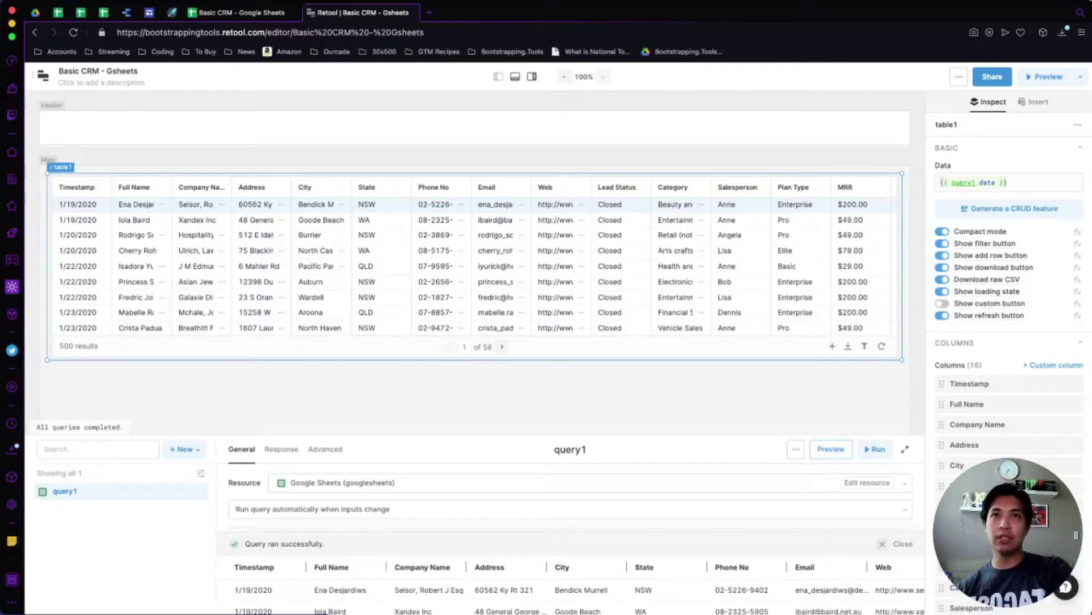
left_click(943, 255)
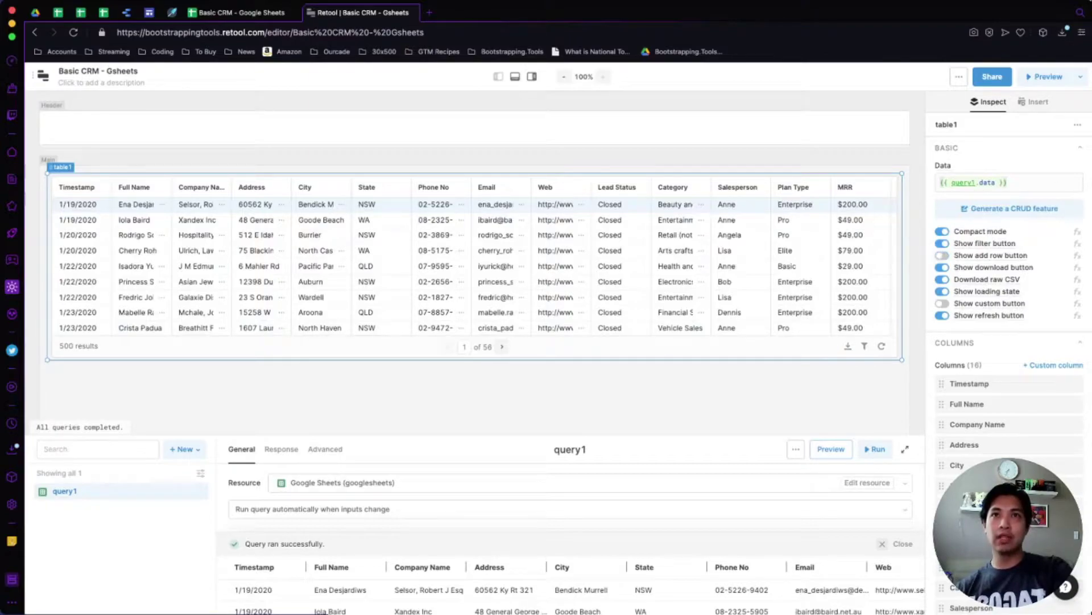
scroll(1007, 285, "down", 3)
scroll(1007, 301, "down", 2)
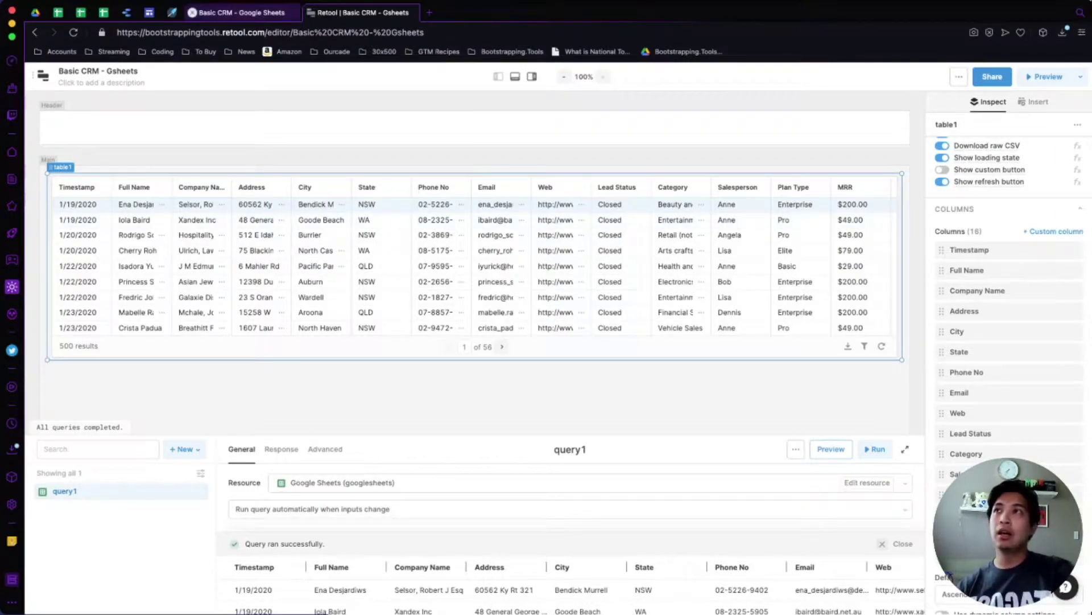
key("ctrl+shift+Tab")
scroll(552, 364, "right", 3)
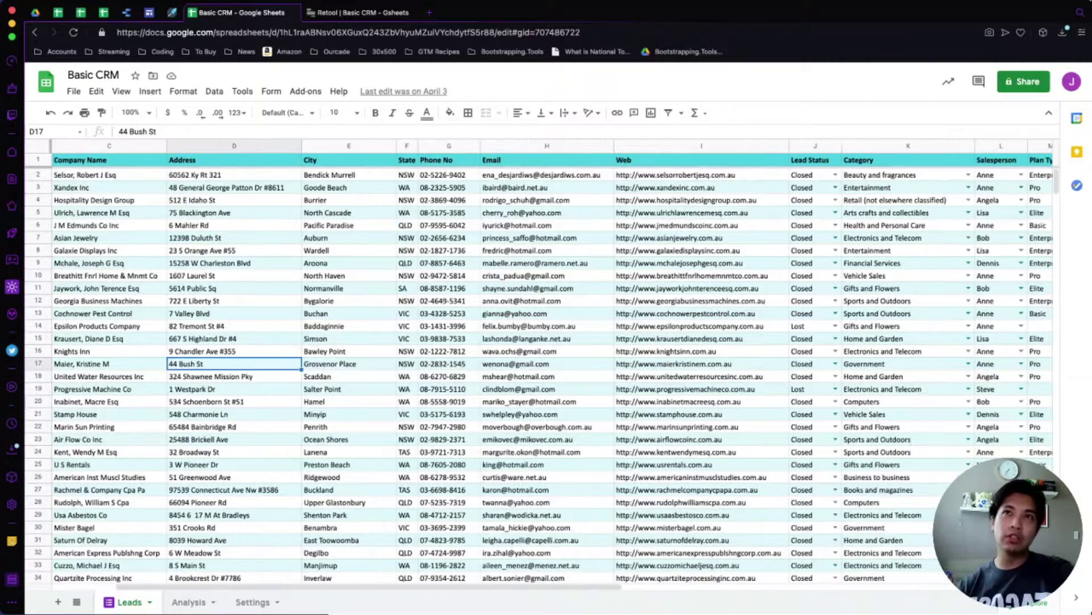
left_click(835, 225)
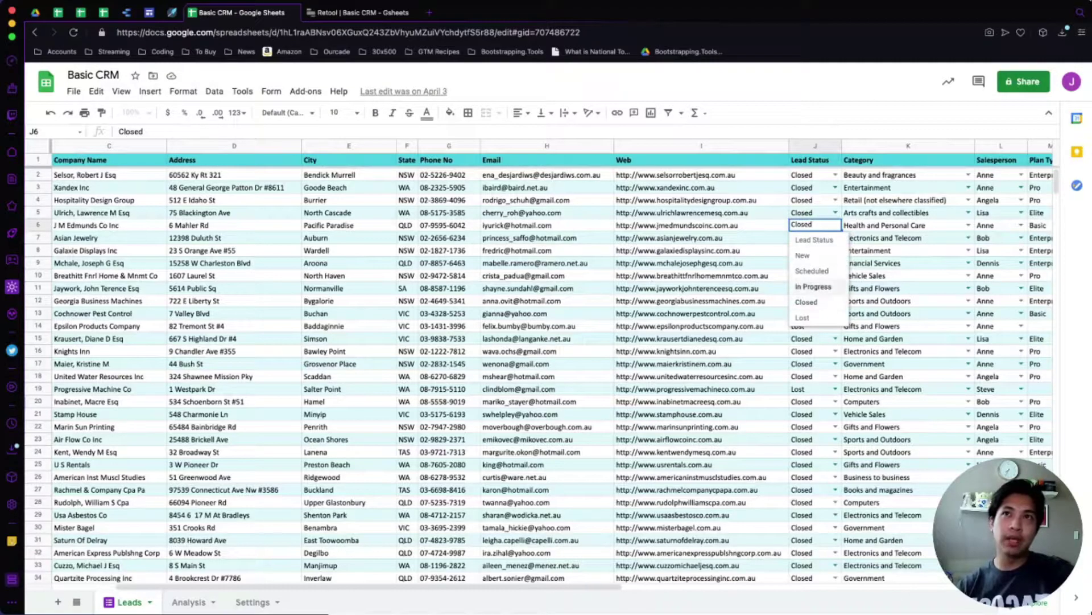
left_click(745, 251)
left_click(815, 226)
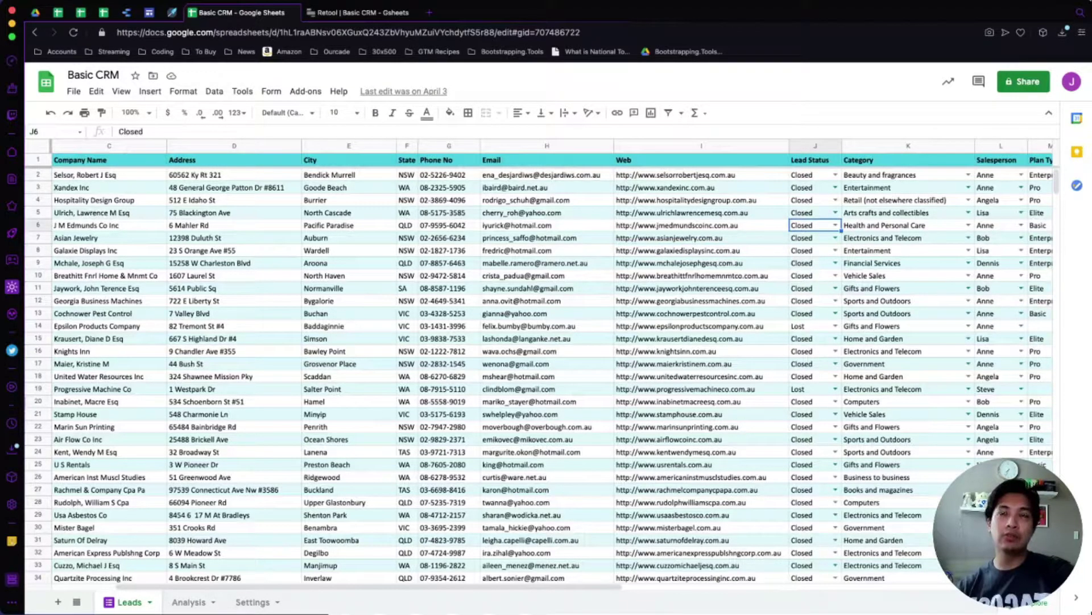
scroll(546, 364, "right", 3)
left_click(718, 225)
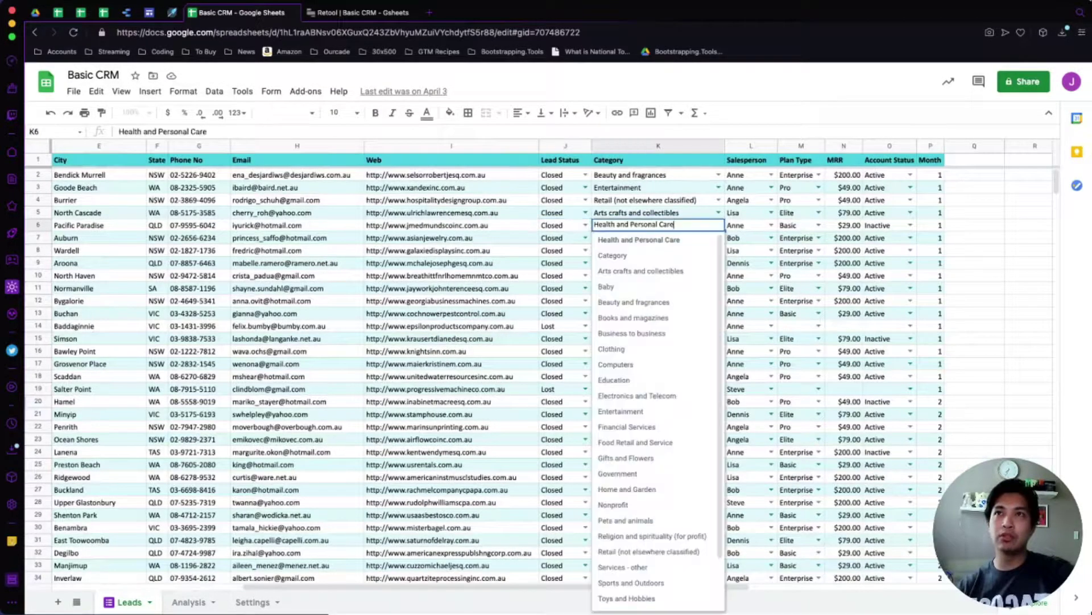
left_click(449, 213)
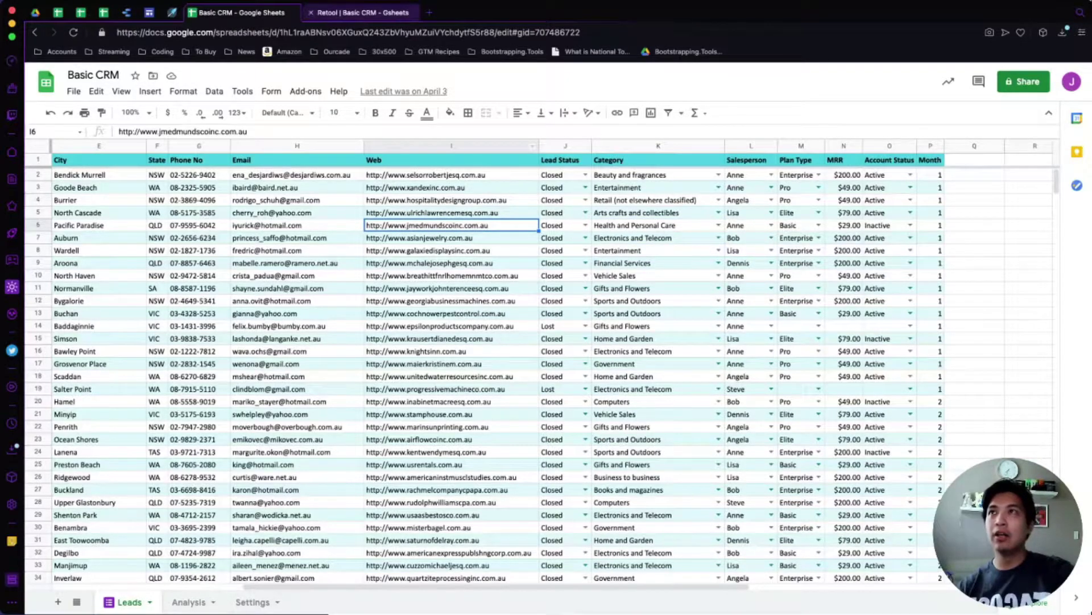
left_click(358, 13)
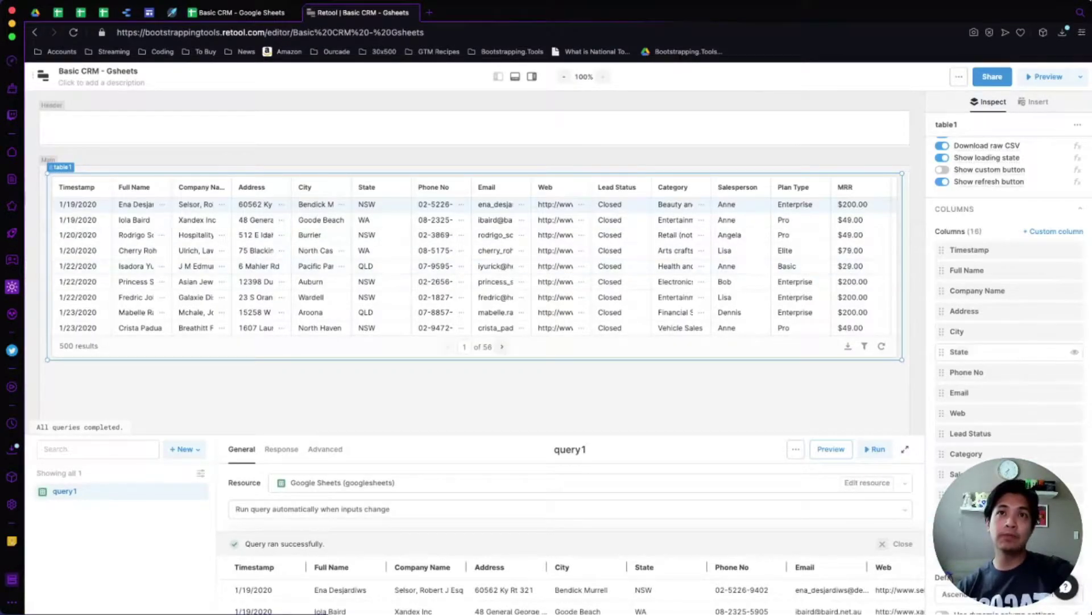
Change the Lead Status column's type to Dropdown.
scroll(1074, 474, "down", 1)
scroll(1013, 414, "up", 1)
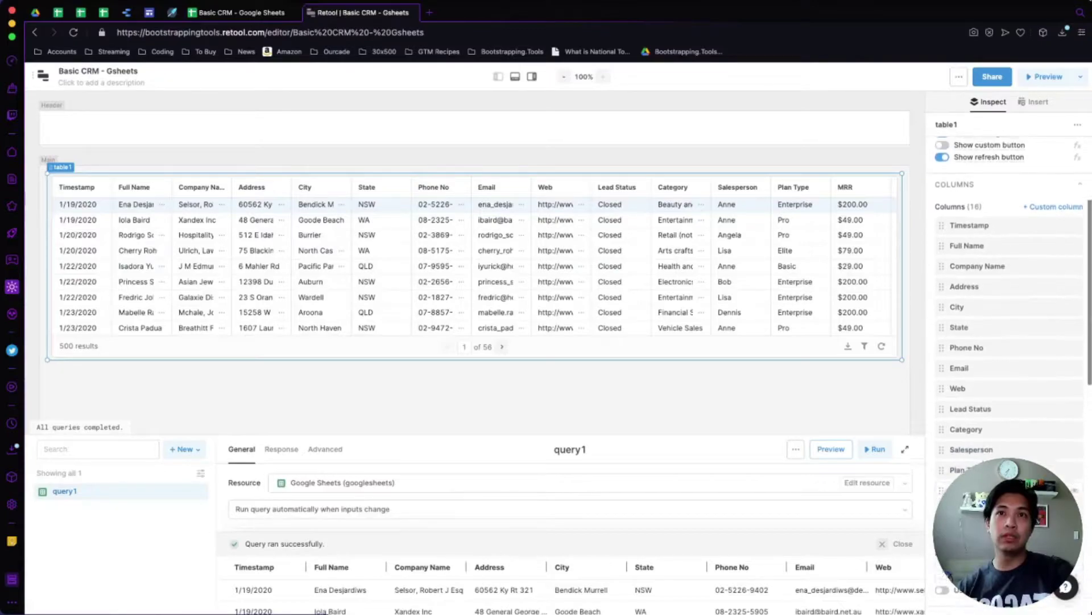
left_click(1001, 413)
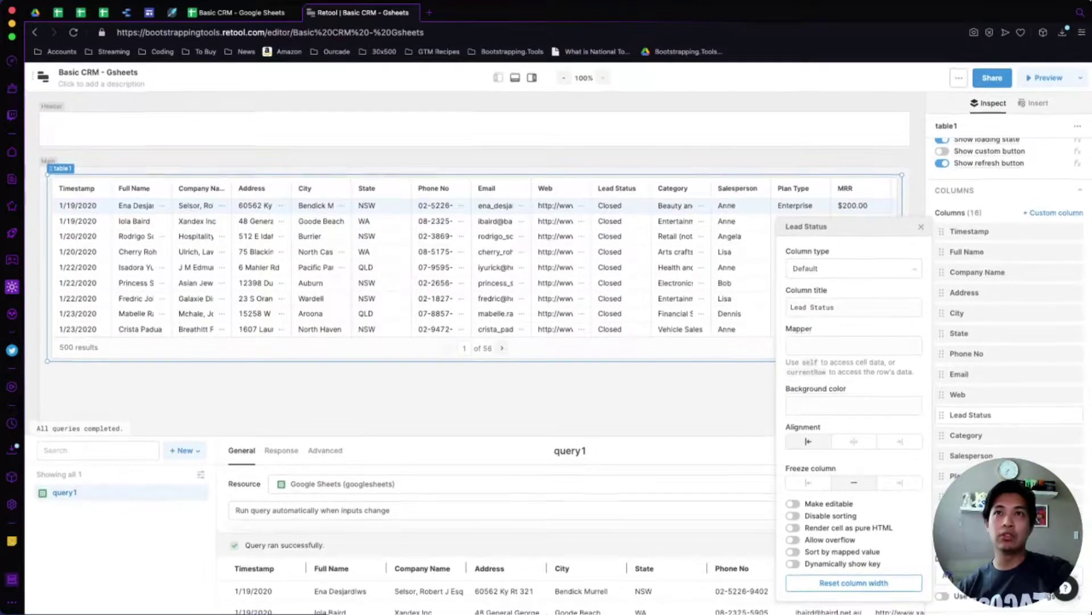
left_click(853, 267)
scroll(853, 365, "down", 4)
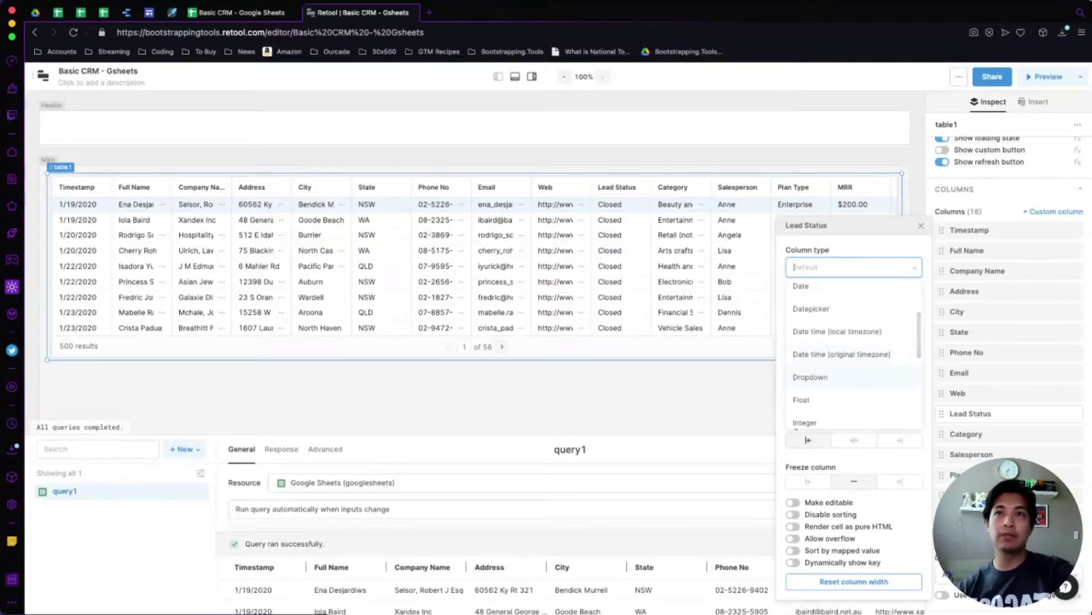
left_click(810, 377)
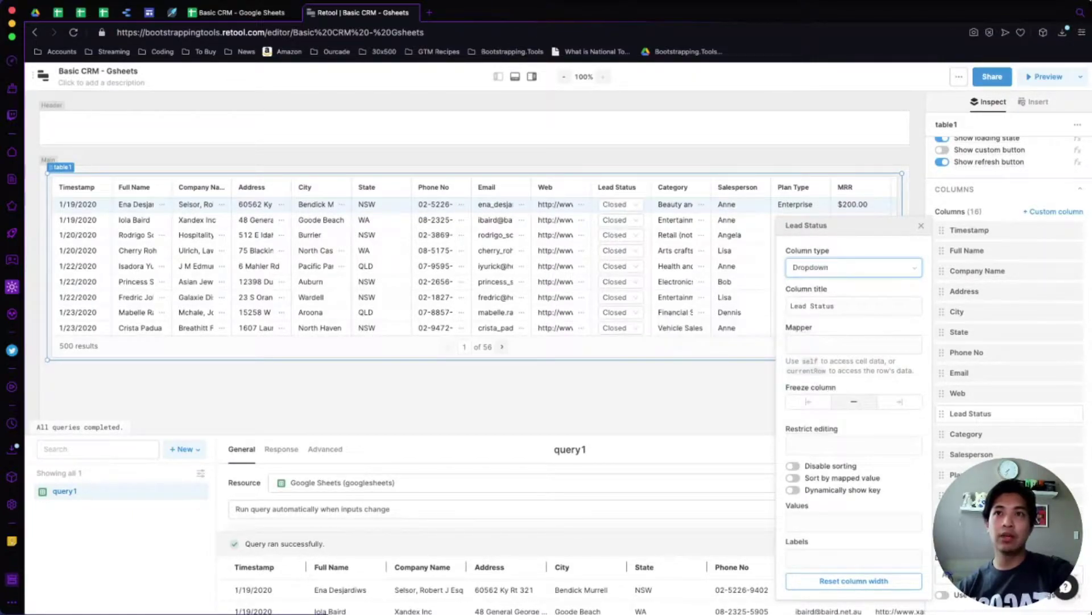
Enter dropdown values Closed, New, Active, Won, Lost, then return to the Basic CRM sheet.
left_click(854, 521)
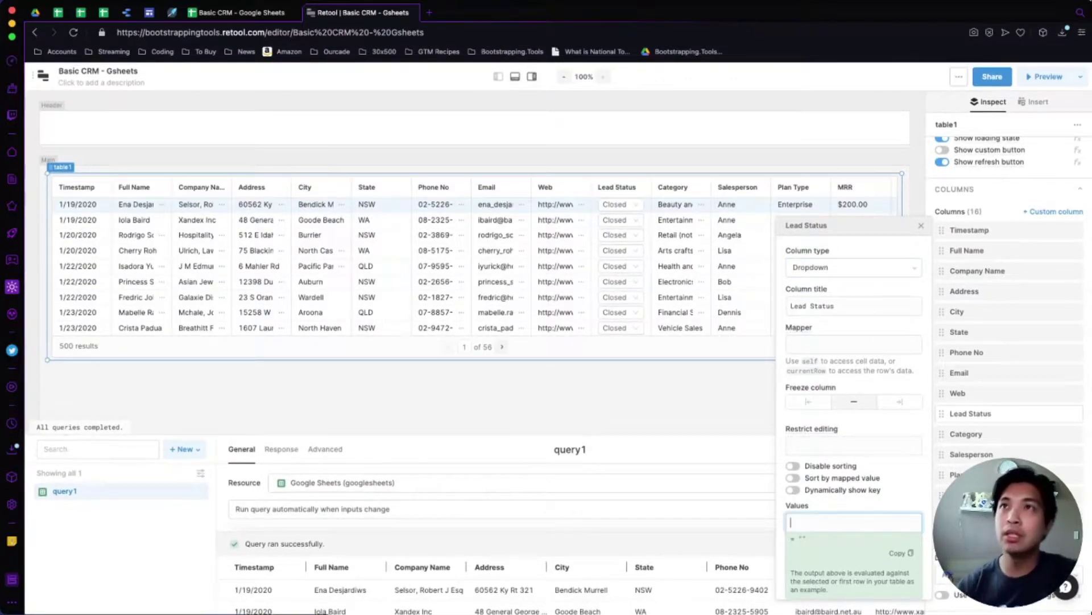
type("\"Clo")
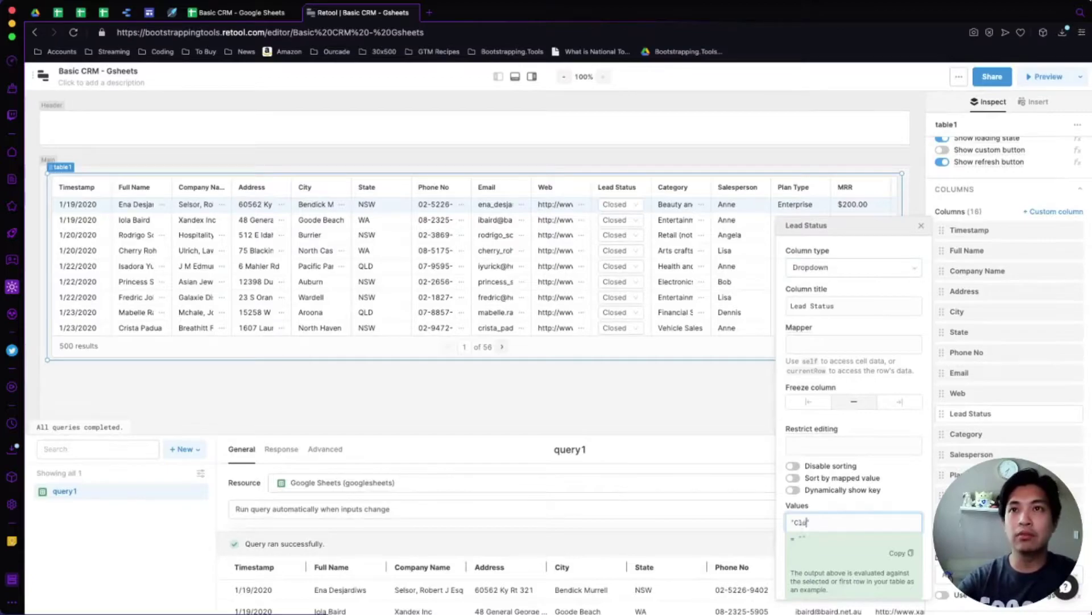
type("sed\", \"")
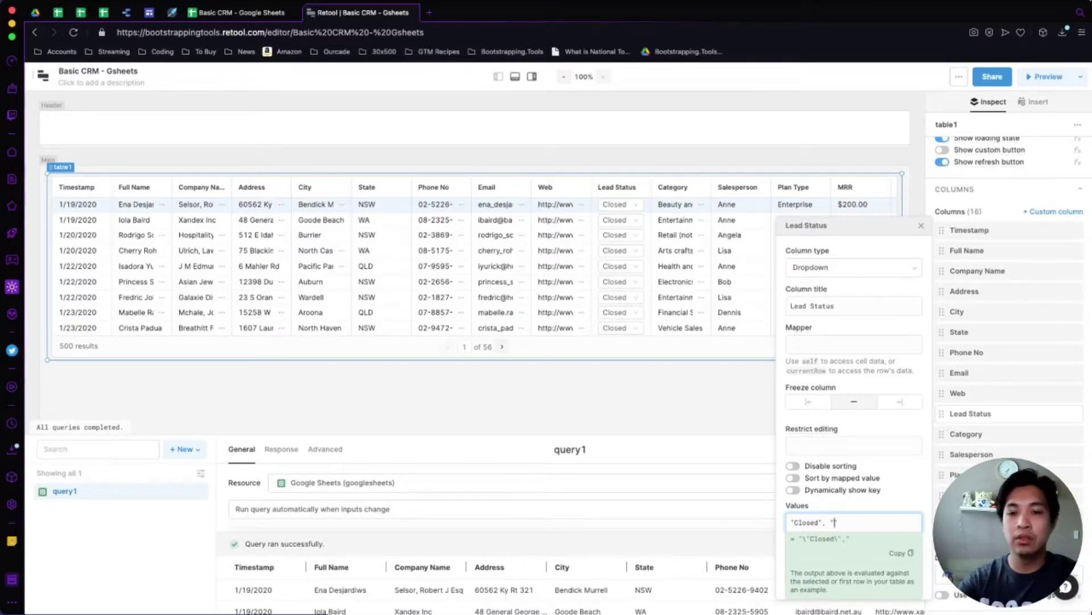
type("New\", ")
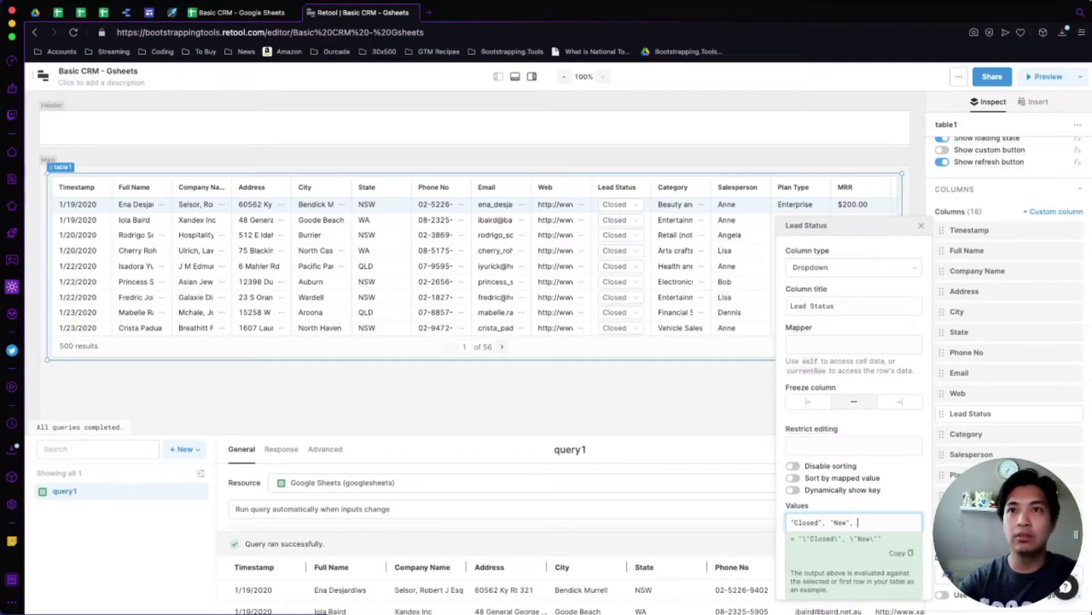
type("\"Active\"")
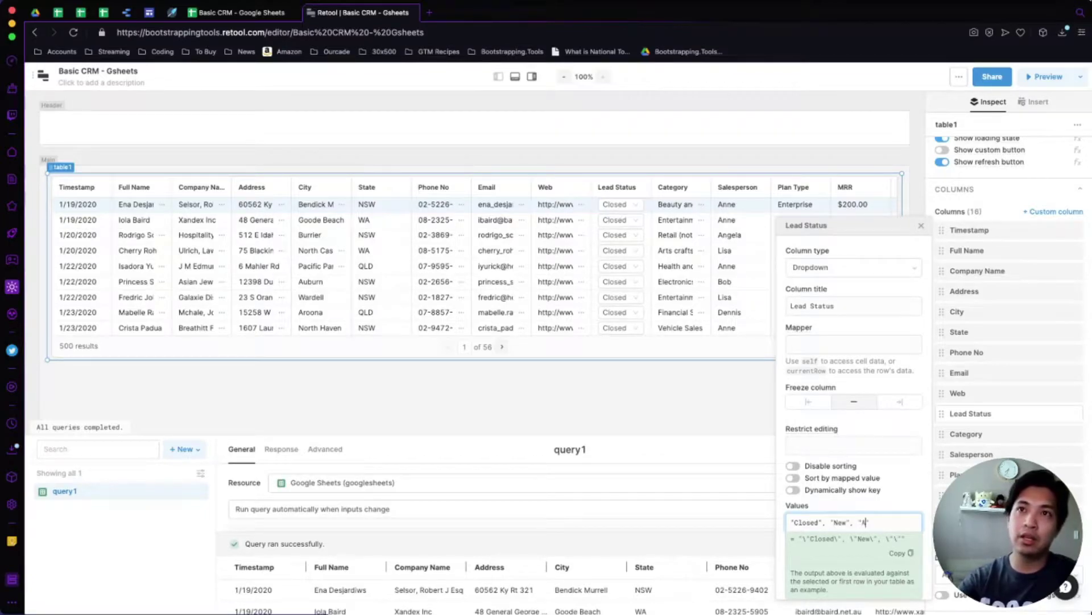
type(", \"Won\"")
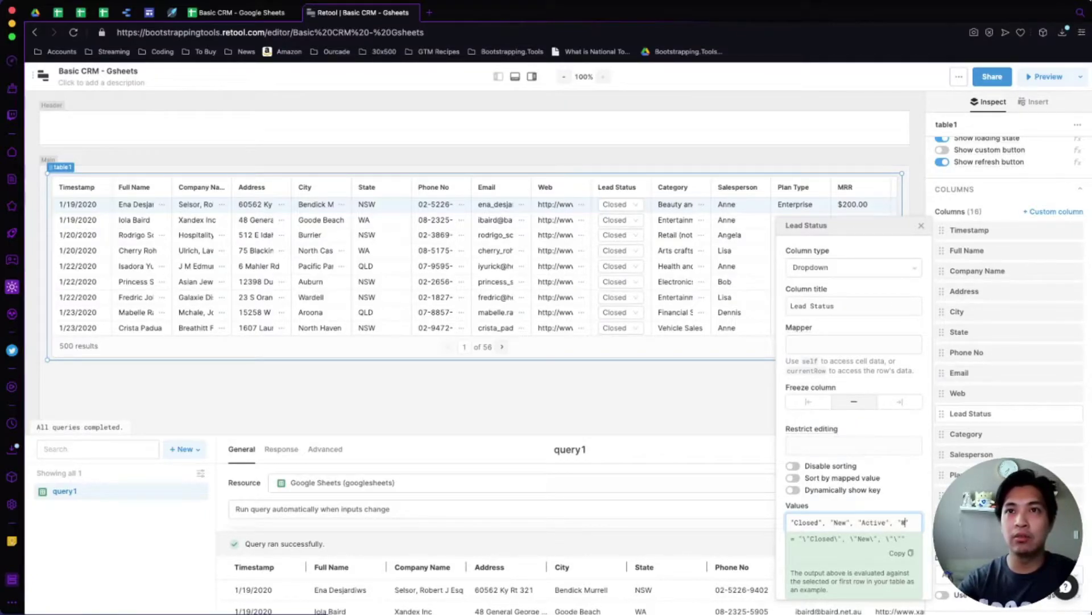
type(", \"Lost")
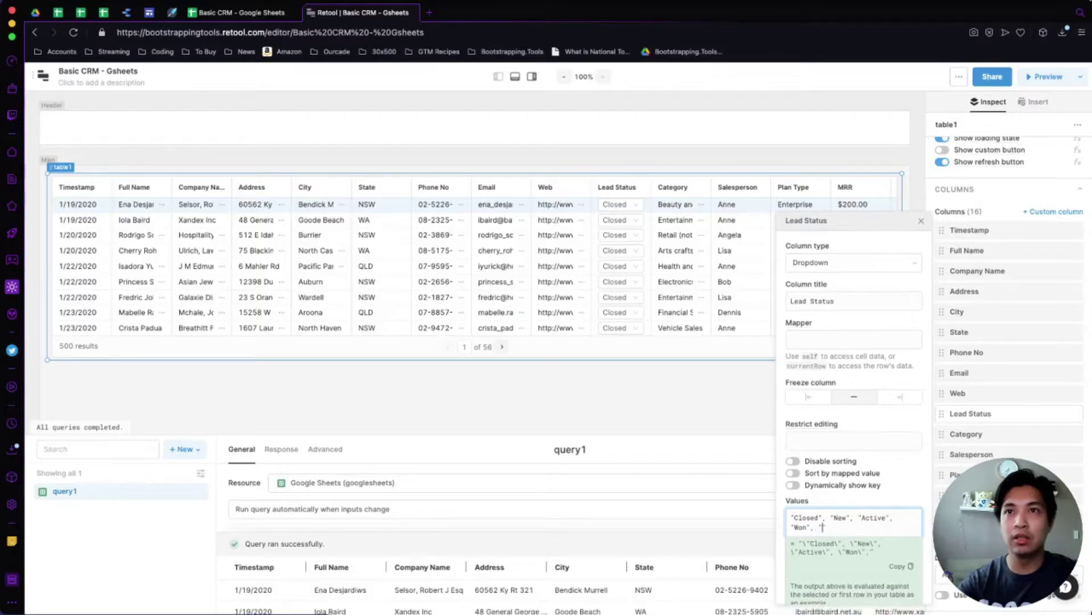
key("Escape")
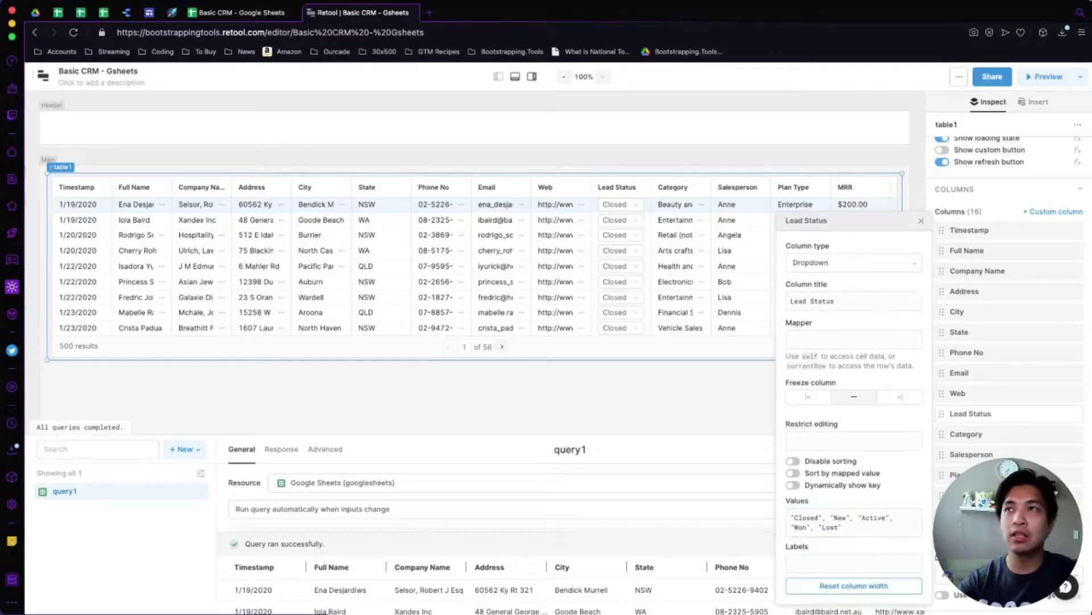
left_click(239, 12)
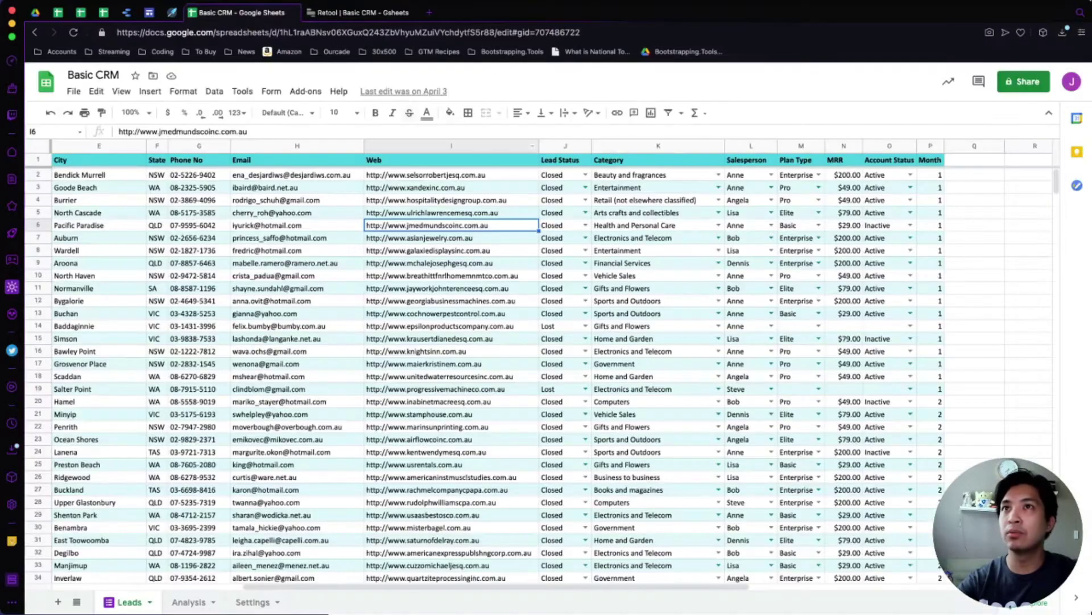
Review the Lead Status options in sheet cell J2, then resume editing Retool's Lead Status values.
left_click(585, 174)
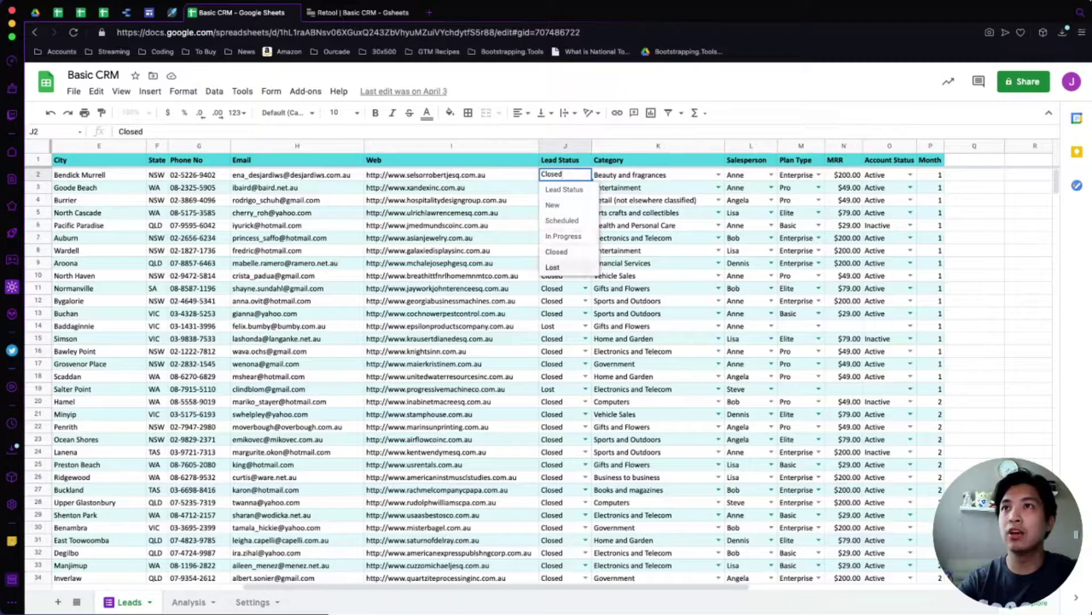
key("Up")
key("Up")
key("Up")
key("Up")
key("Up")
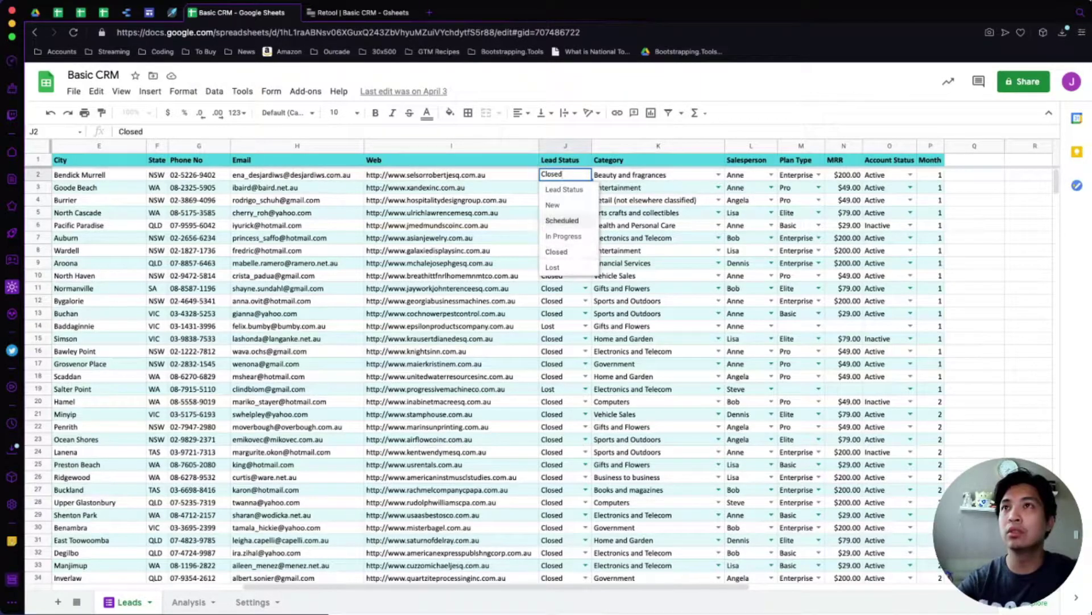
key("Escape")
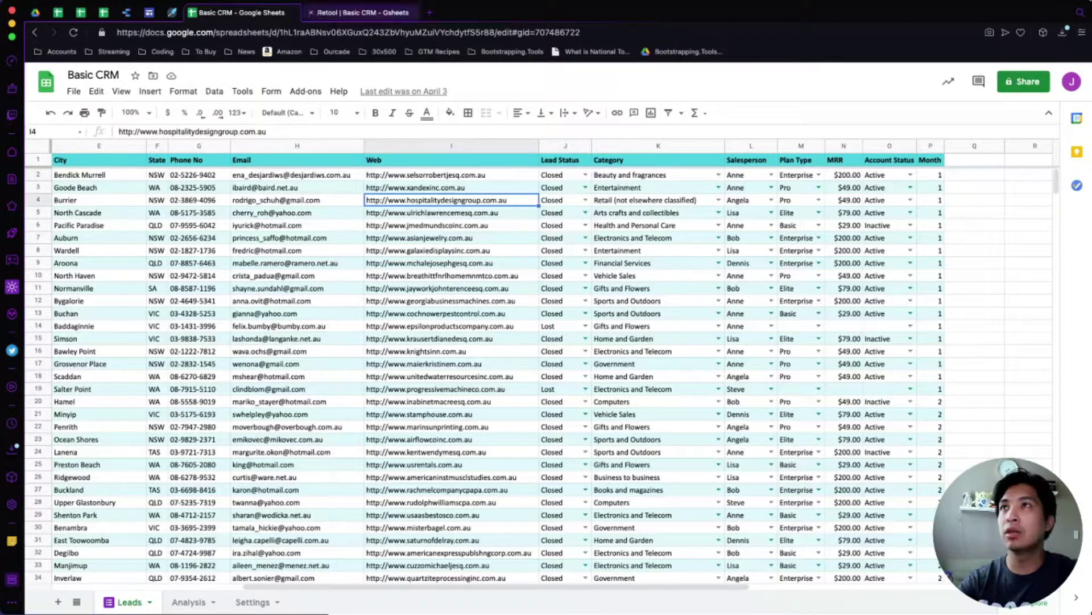
left_click(358, 12)
left_click(846, 517)
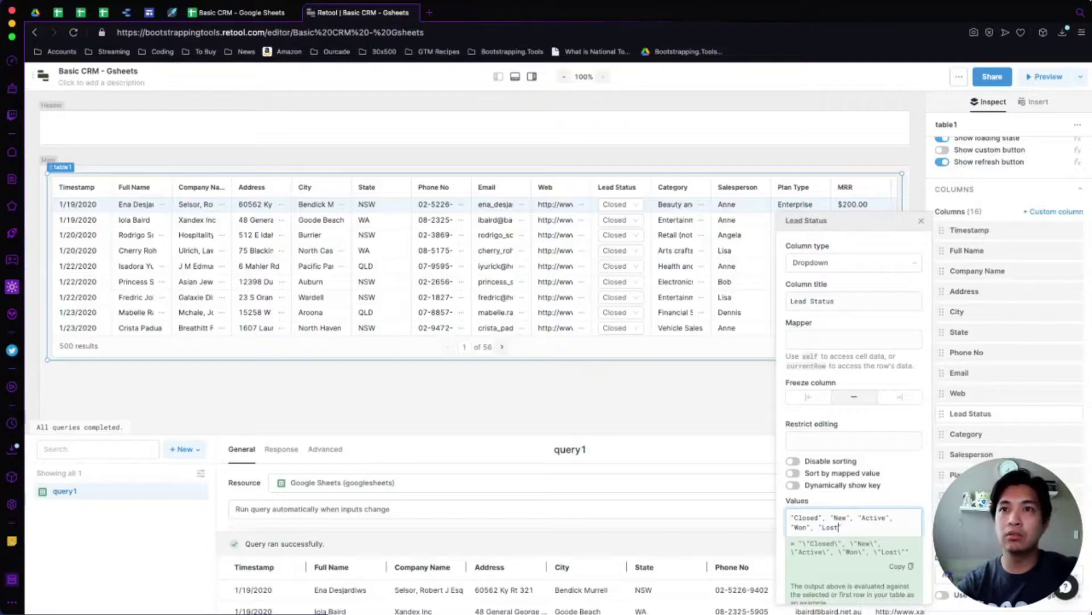
Replace Won with Scheduled in the Lead Status values and bring up the Basic CRM sheet.
left_click(808, 527)
key("BackSpace")
key("BackSpace")
key("BackSpace")
type("Scheduled")
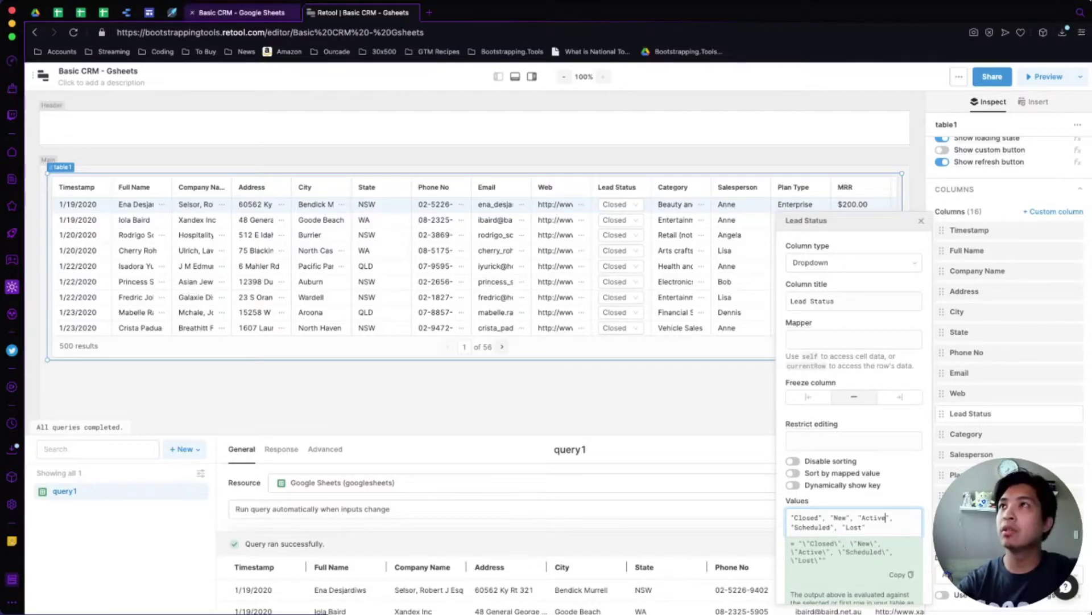
left_click(242, 12)
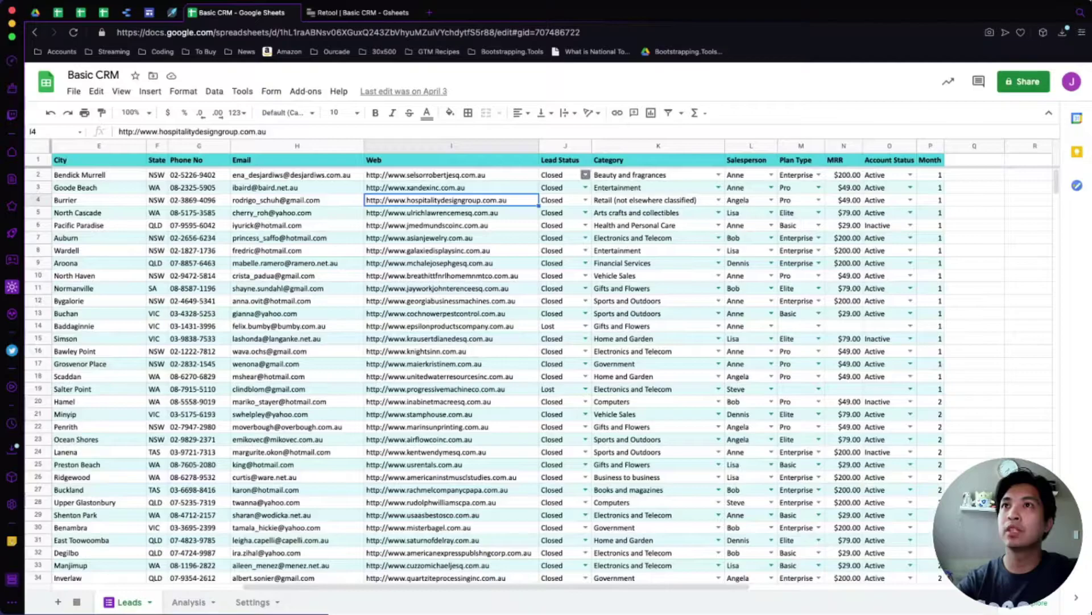
Check cell J2's Lead Status choices, including In Progress, then return to the Retool editor.
left_click(585, 175)
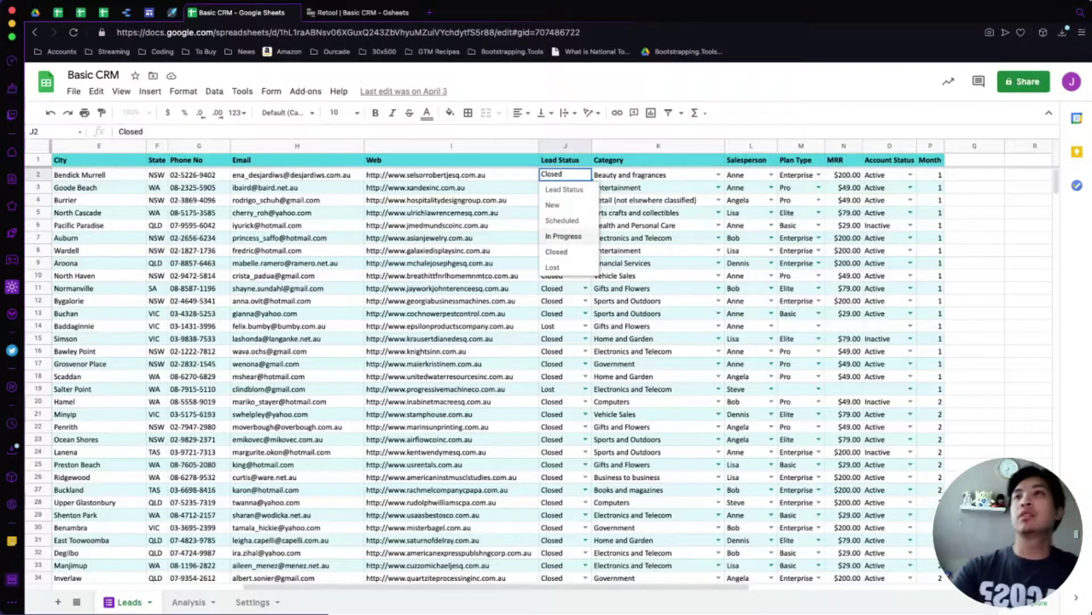
left_click(358, 12)
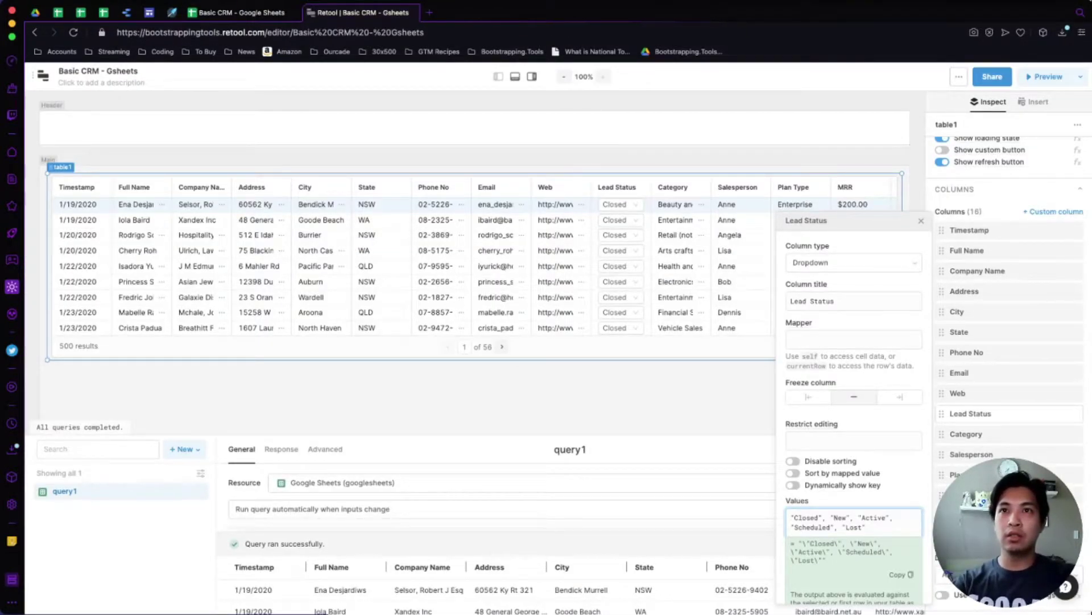
Replace Active with In Progress in the Lead Status dropdown values.
key("BackSpace")
key("BackSpace")
key("BackSpace")
key("BackSpace")
key("BackSpace")
key("BackSpace")
type("In P")
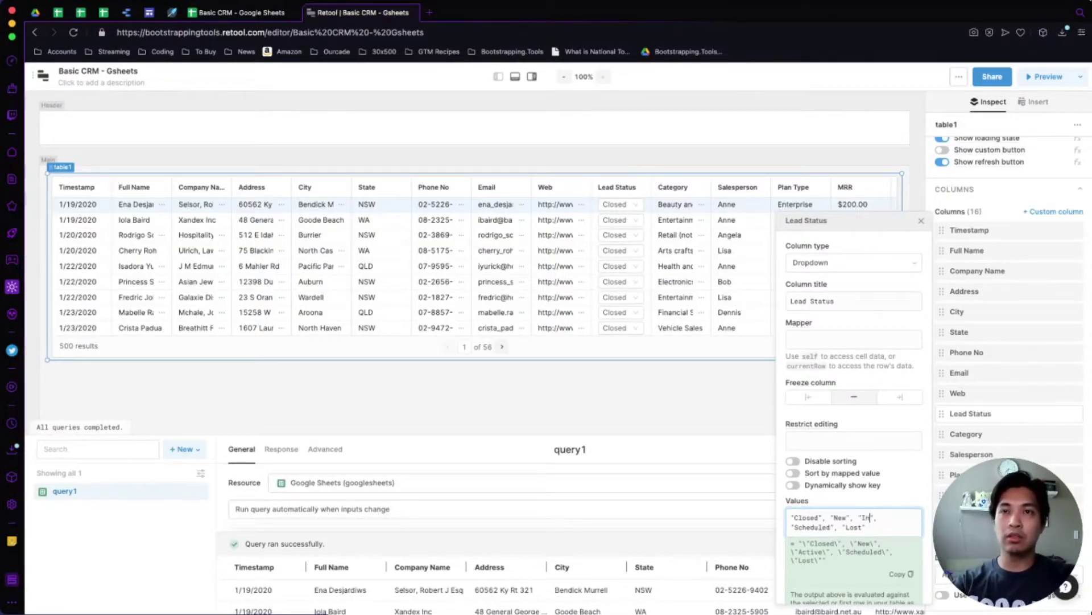
type("rogress")
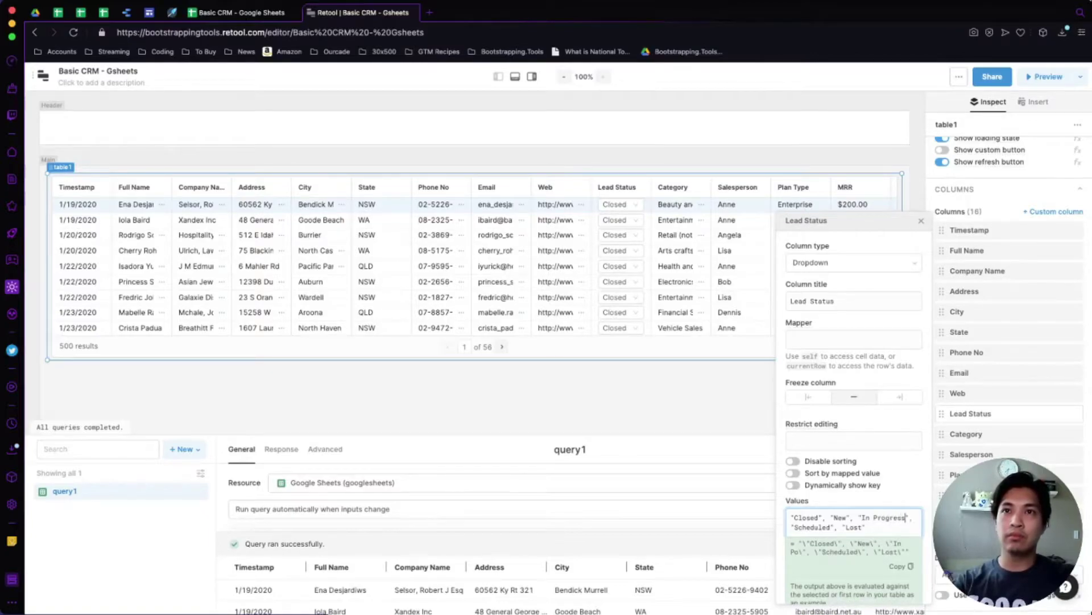
key("Escape")
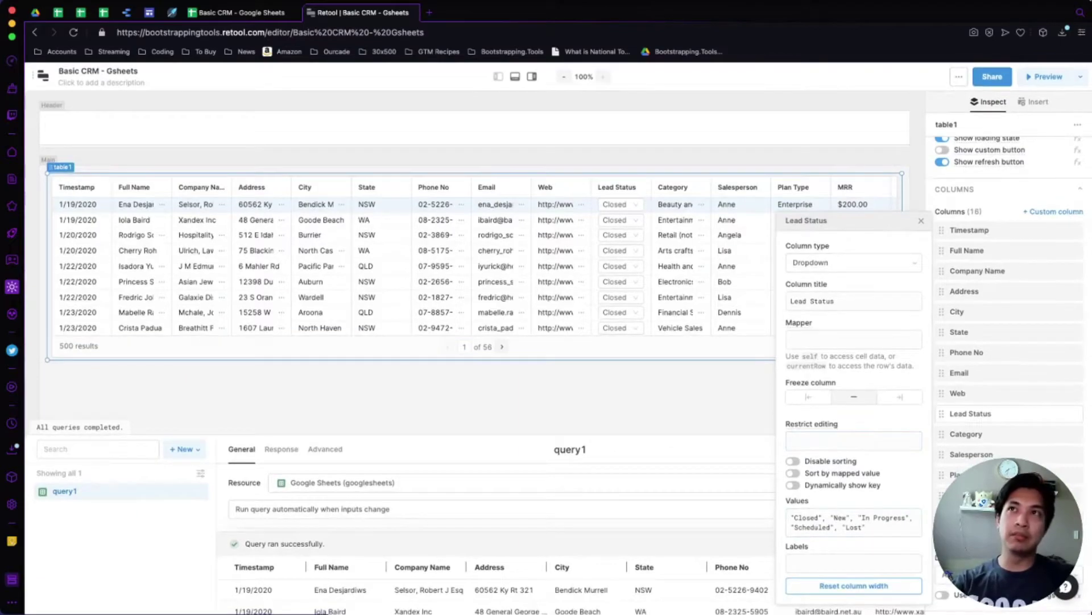
left_click(604, 204)
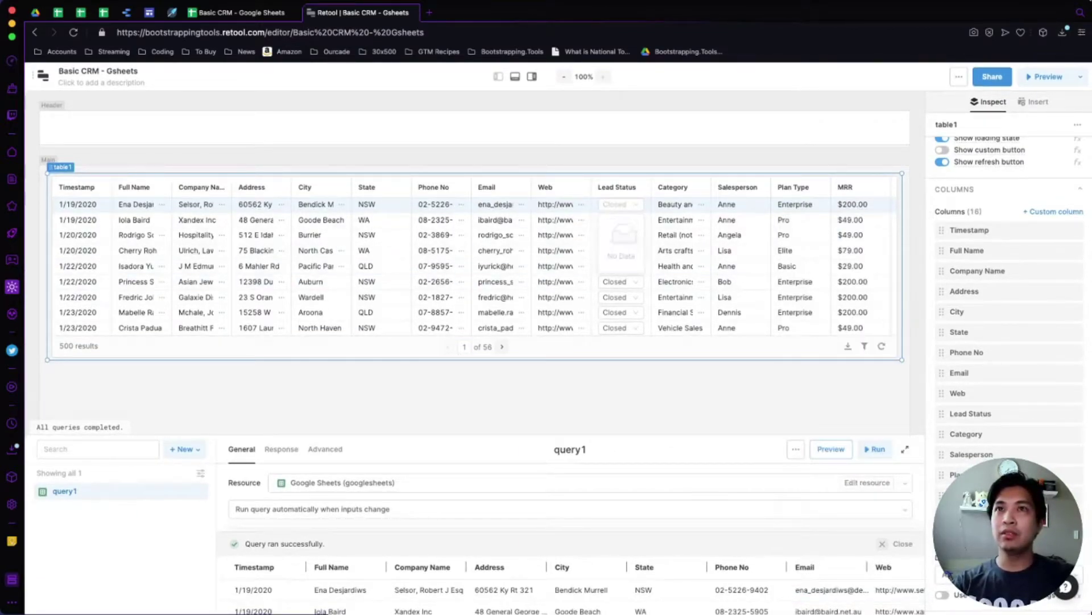
Wrap the Lead Status values in square brackets to make them an array.
left_click(979, 413)
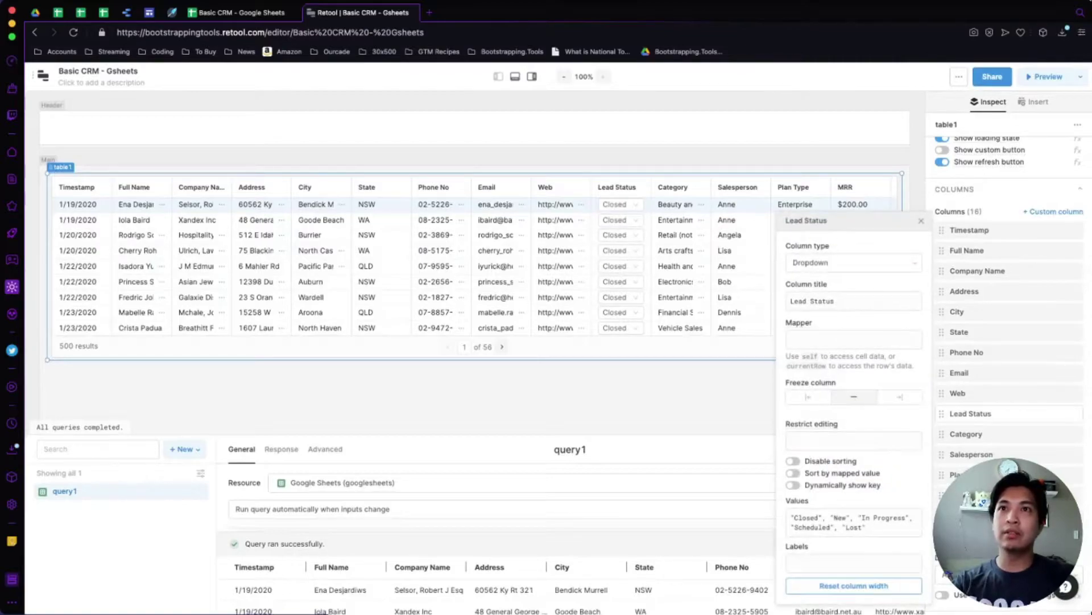
left_click(858, 517)
type("]")
left_click(791, 517)
type("[")
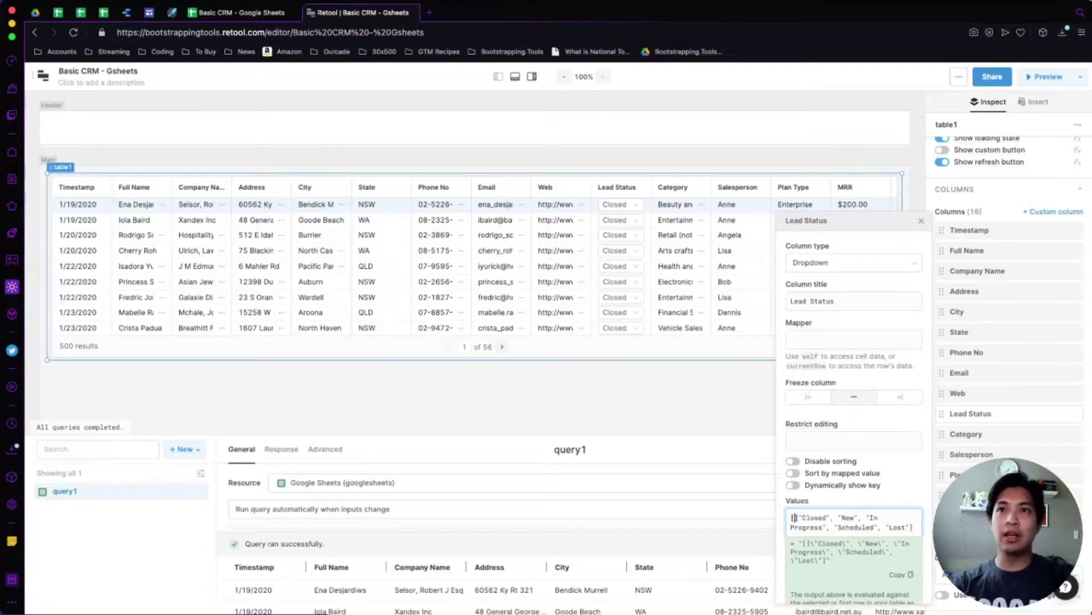
key("Delete")
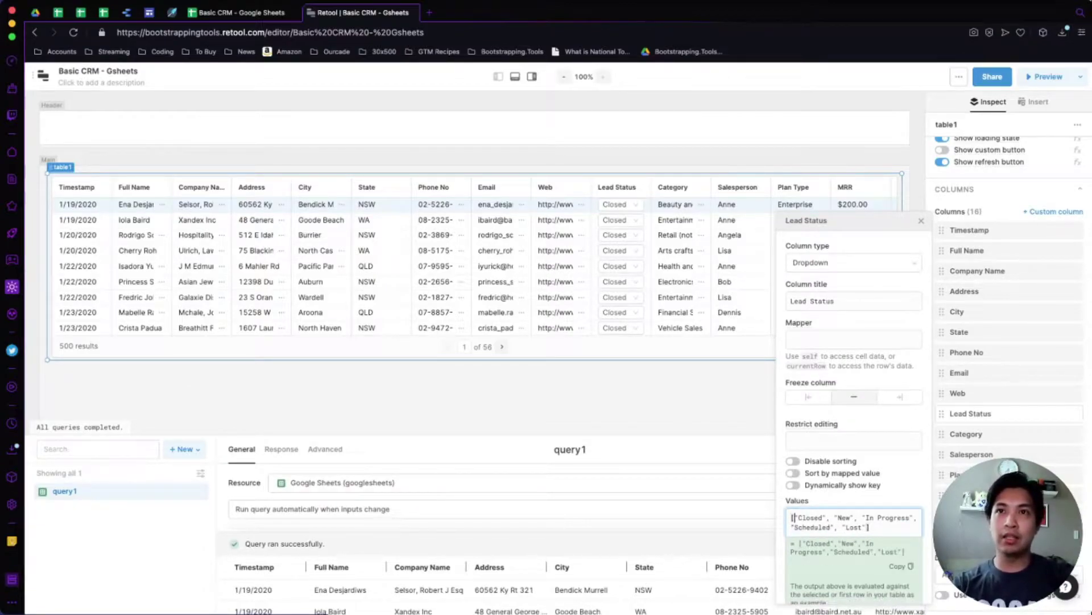
key("Escape")
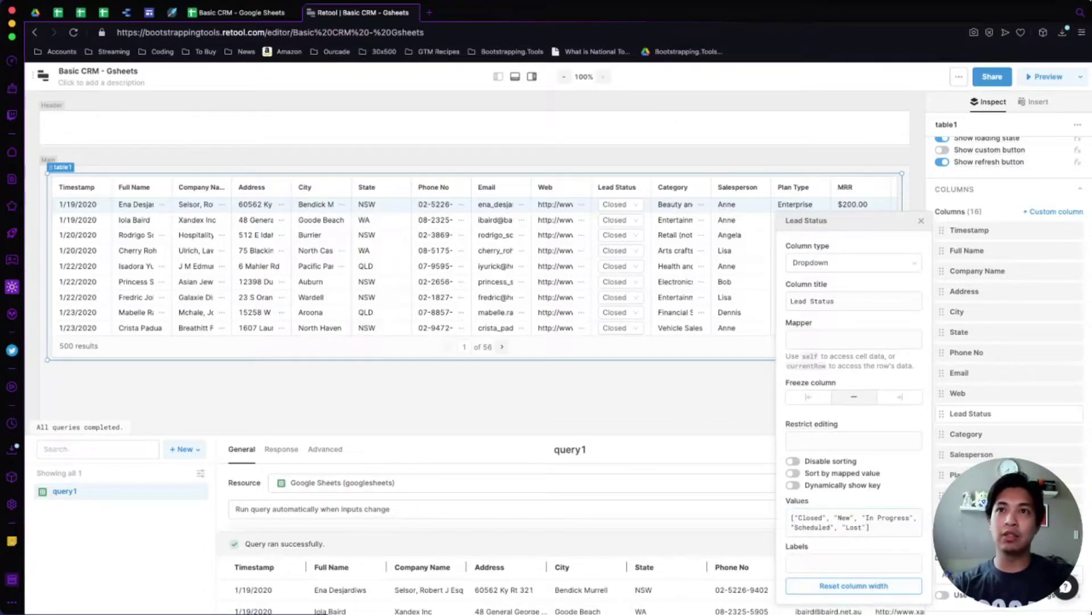
key("Escape")
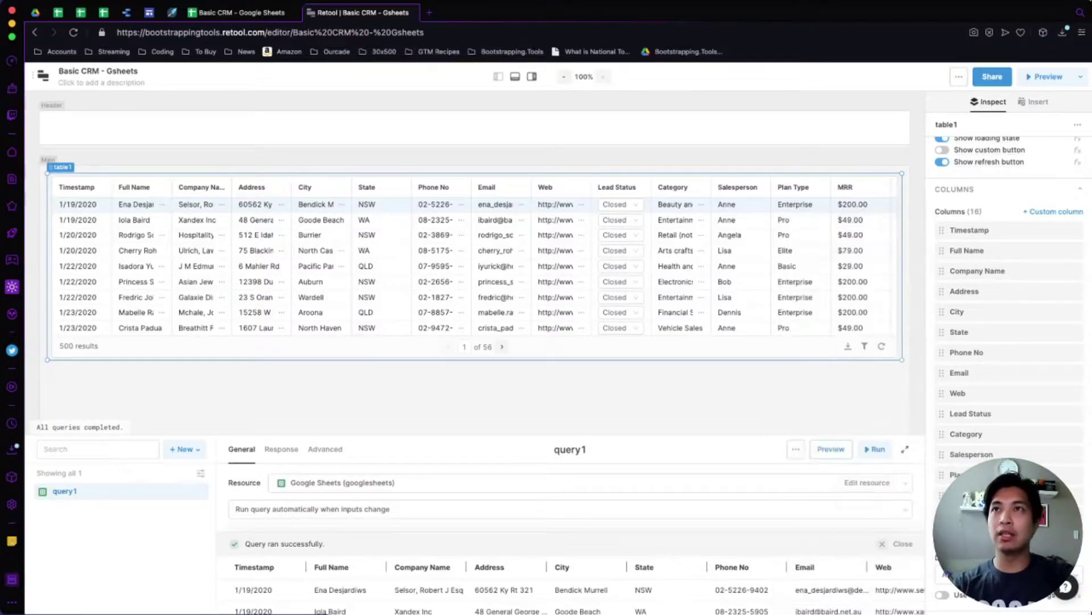
key("Escape")
left_click(619, 203)
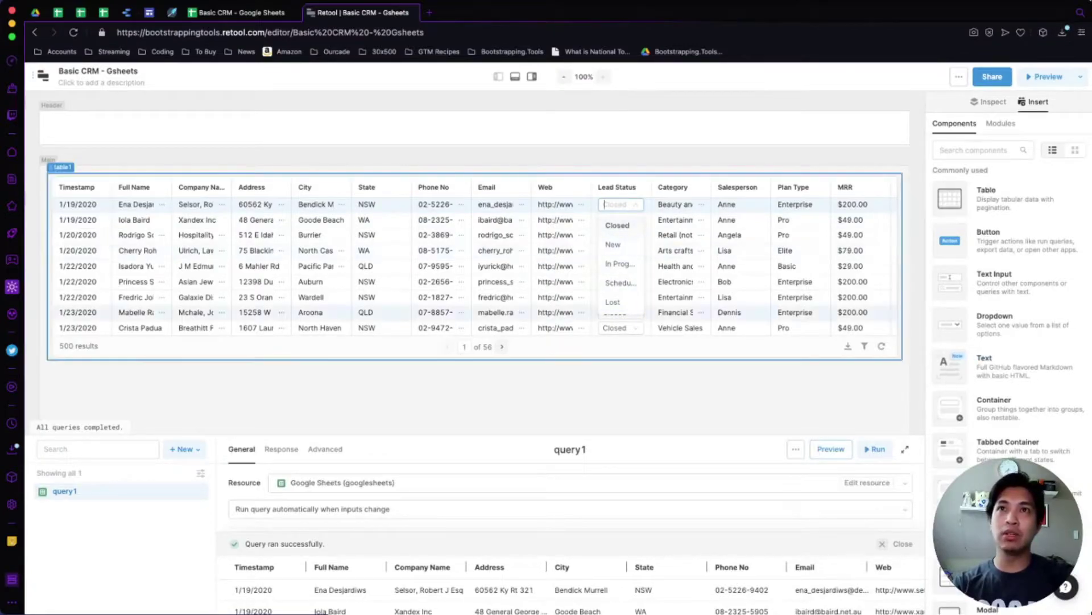
key("Escape")
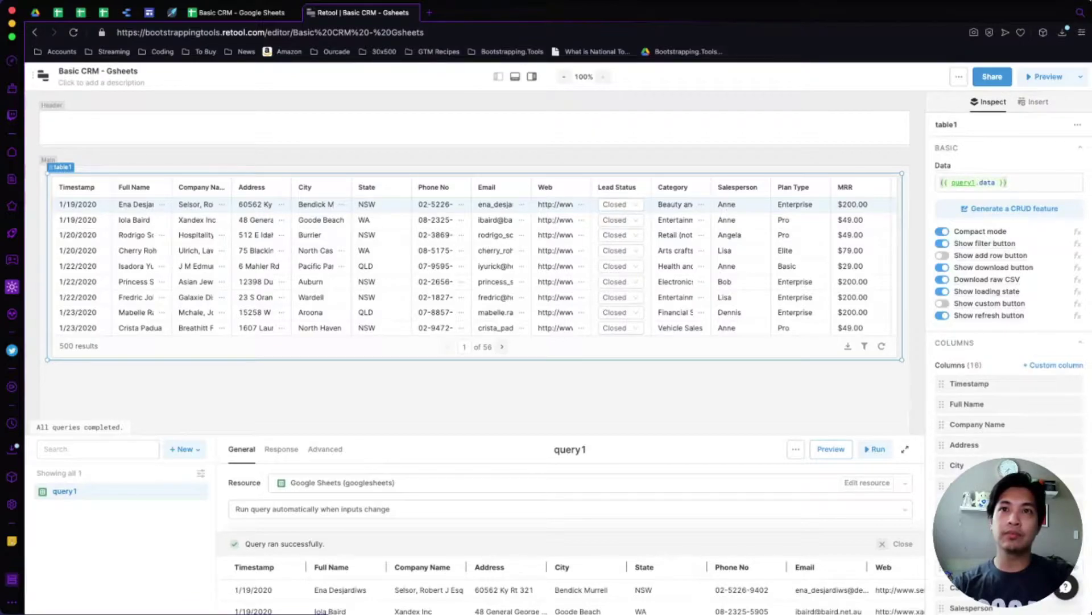
left_click(967, 568)
Reorder the Lead Status values to New, Scheduled, In Progress, Closed, Lost.
left_click(869, 536)
left_click(827, 527)
left_click_drag(826, 526, 796, 527)
key("ctrl+c")
key("BackSpace")
key("Delete")
key("Delete")
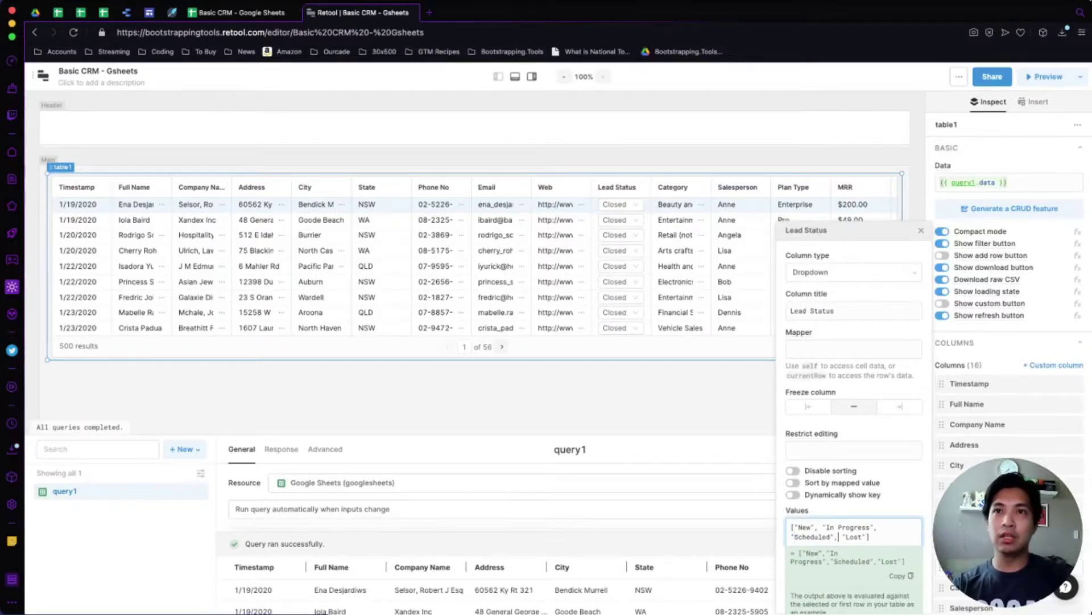
key("ctrl+v")
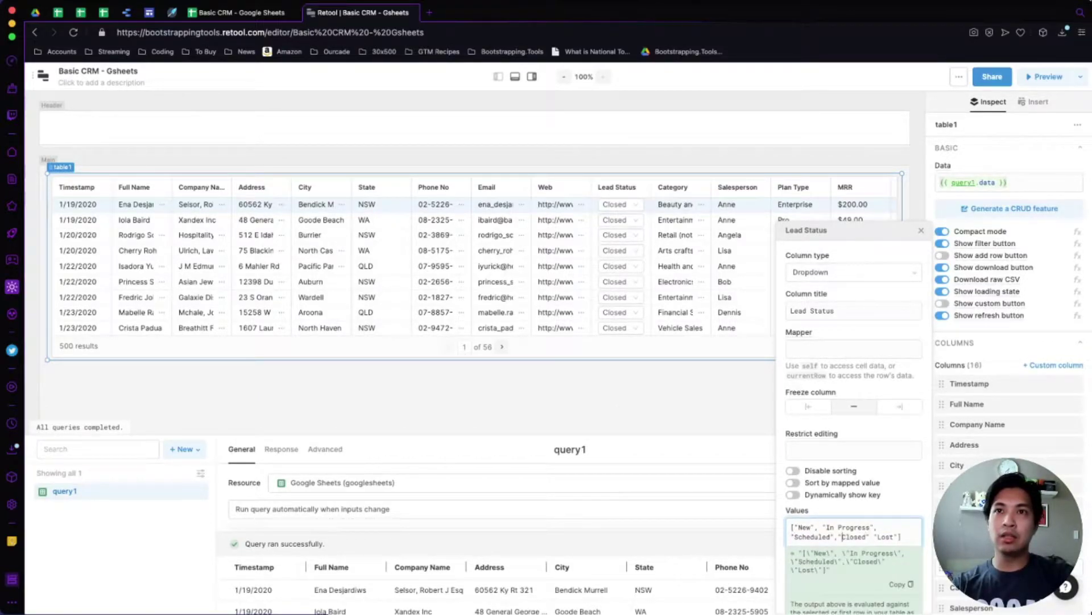
key("super+shift+Up")
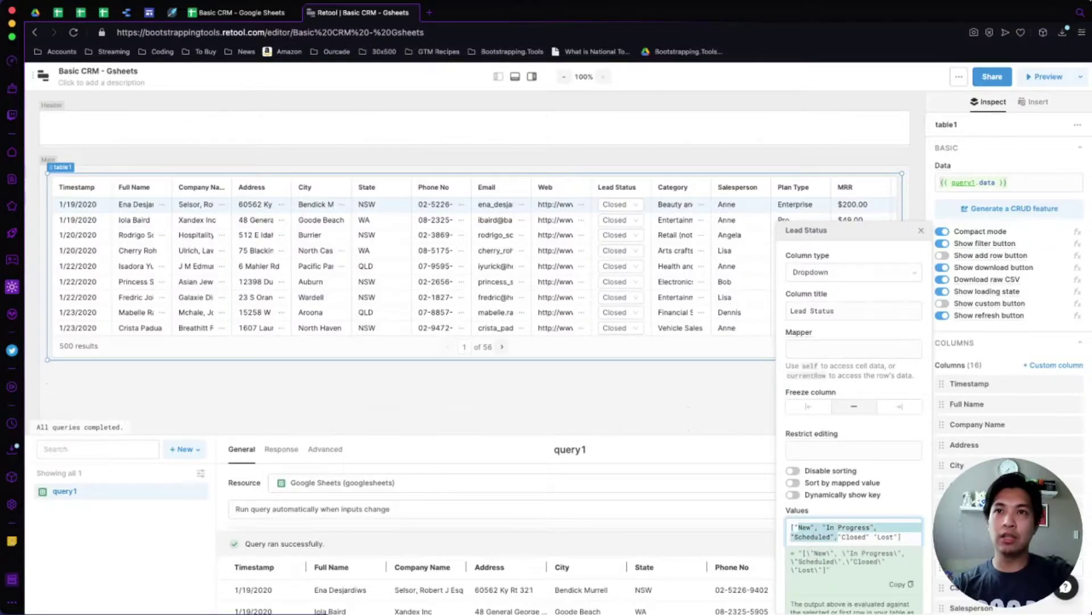
key("Right")
key("shift+Left")
key("shift+Left")
key("shift+Left")
key("shift+Left")
key("shift+Left")
key("shift+Left")
key("shift+Left")
key("shift+Left")
key("shift+Left")
key("shift+Left")
key("shift+Left")
key("shift+Left")
key("super+c")
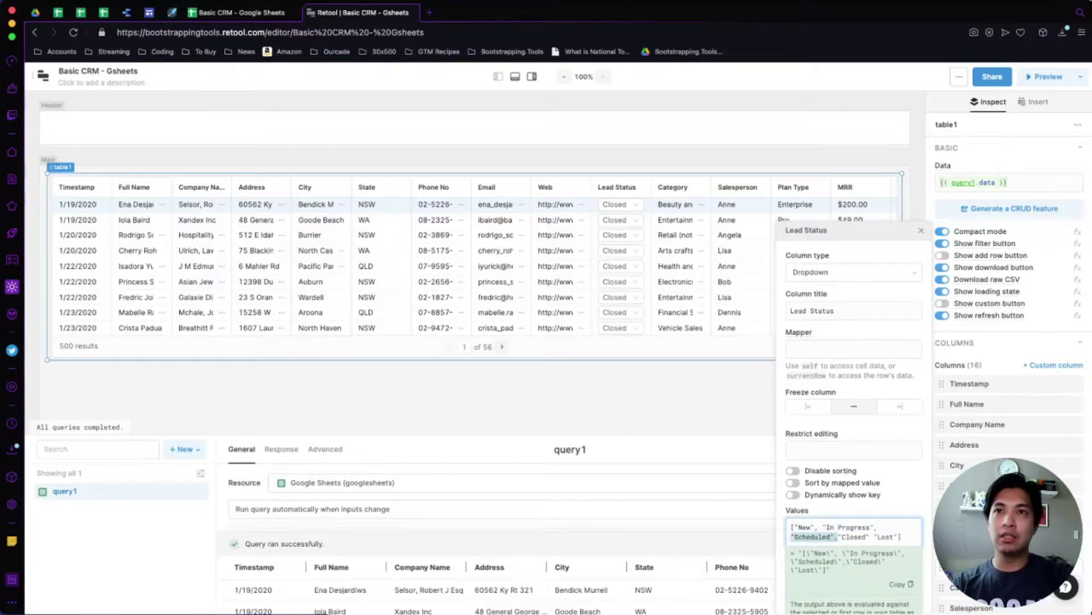
key("BackSpace")
key("alt+Left")
key("alt+Left")
key("alt+Left")
key("alt+Right")
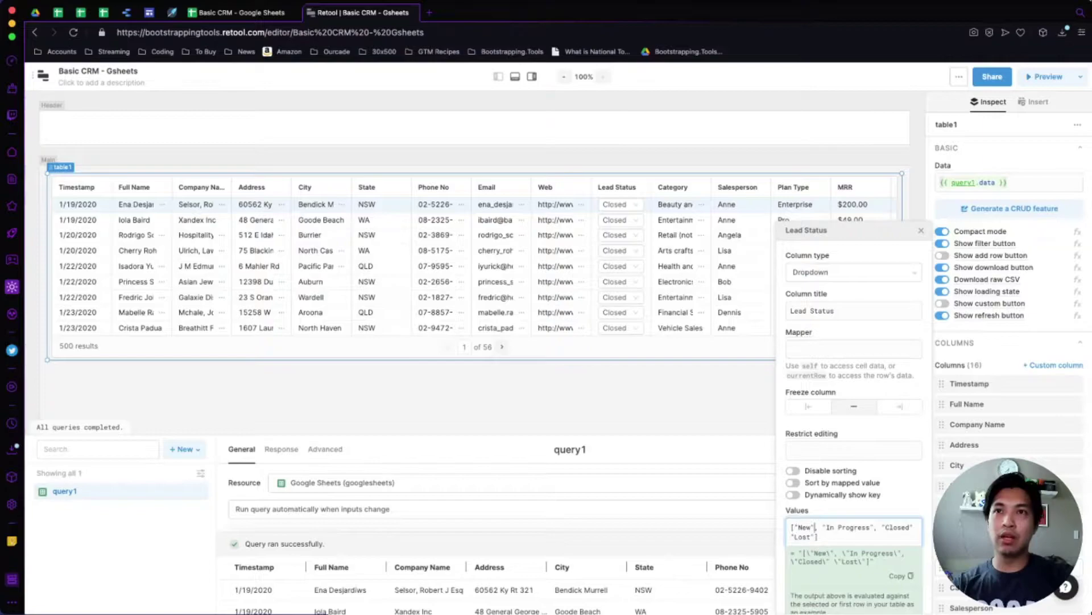
key("super+v")
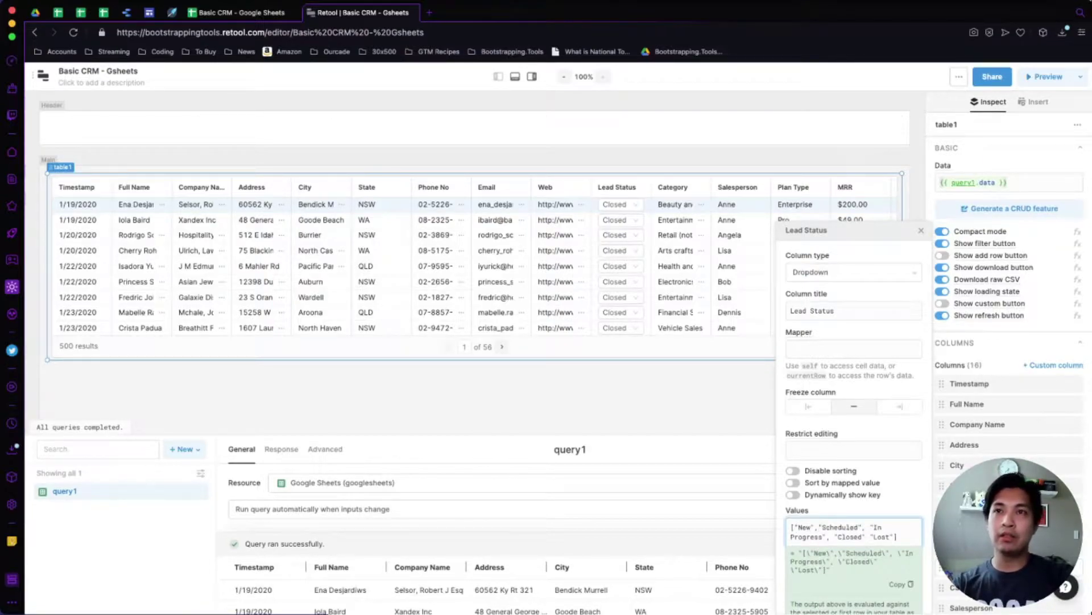
Put each Lead Status value on its own line and close the column settings.
key("Return")
key("BackSpace")
key("Return")
key("alt+Right")
key("alt+Right")
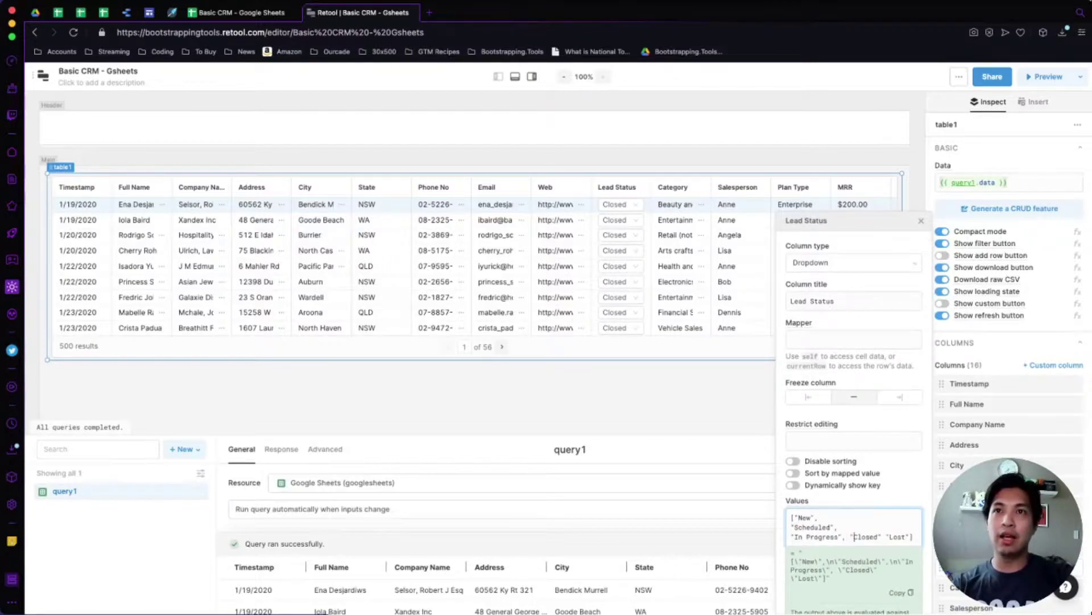
key("BackSpace")
key("Return")
key("alt+Right")
key("alt+Right")
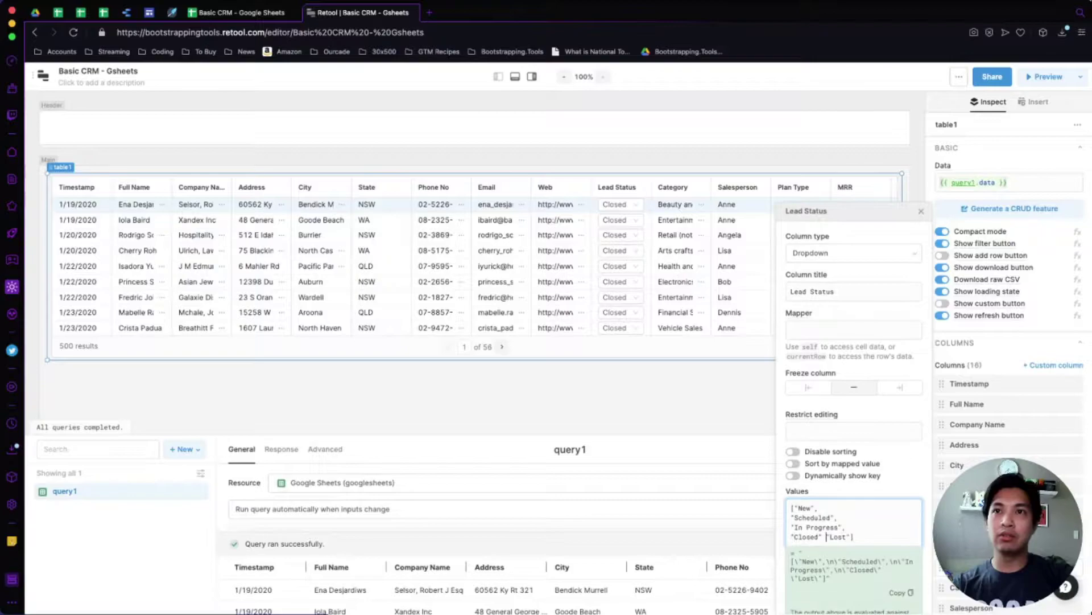
key("BackSpace")
type(",")
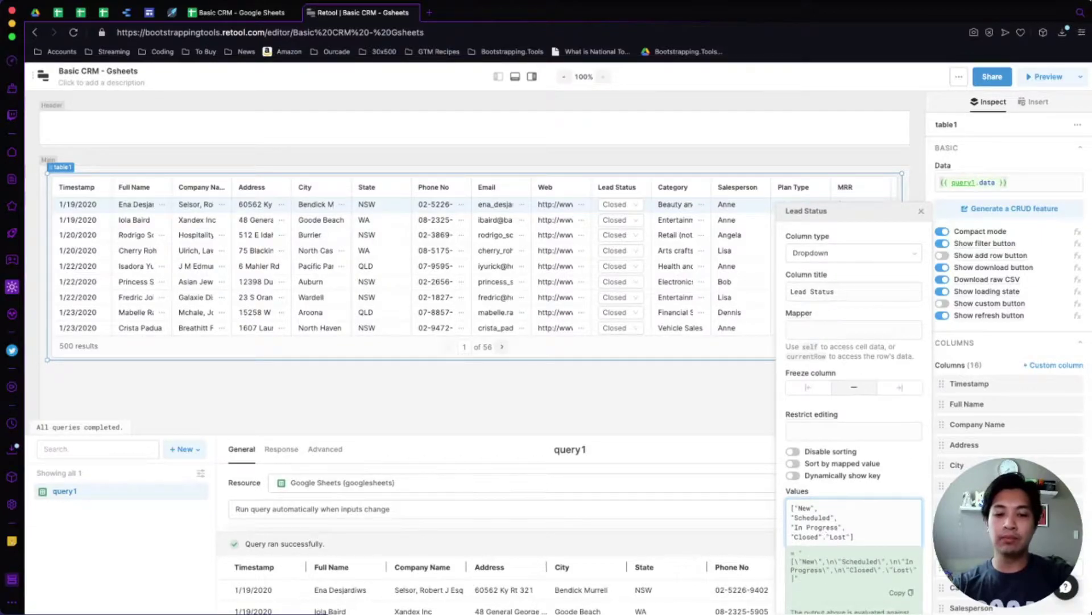
key("Return")
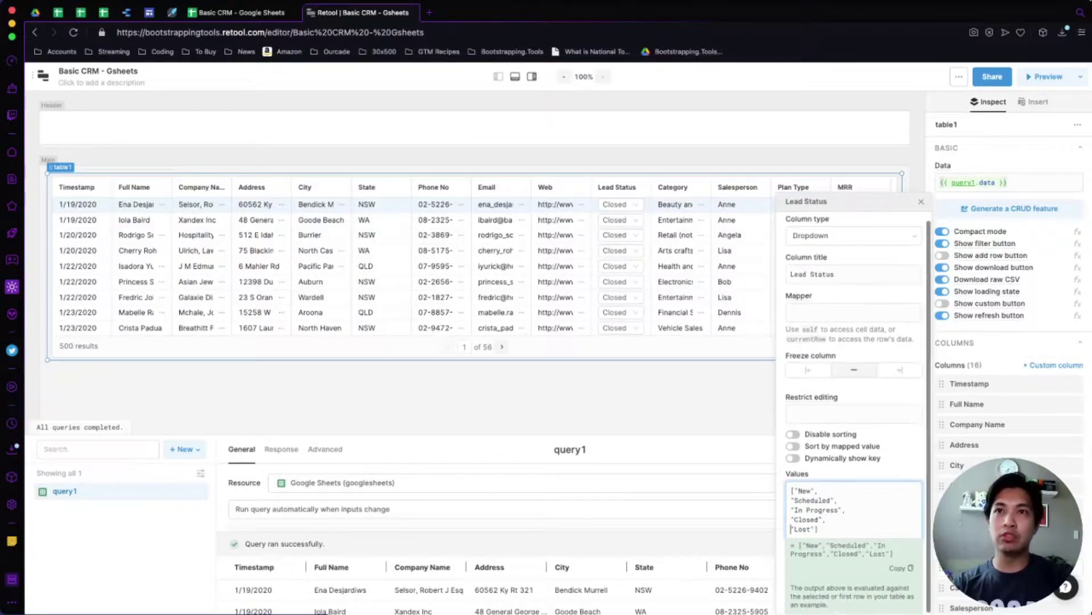
key("Escape")
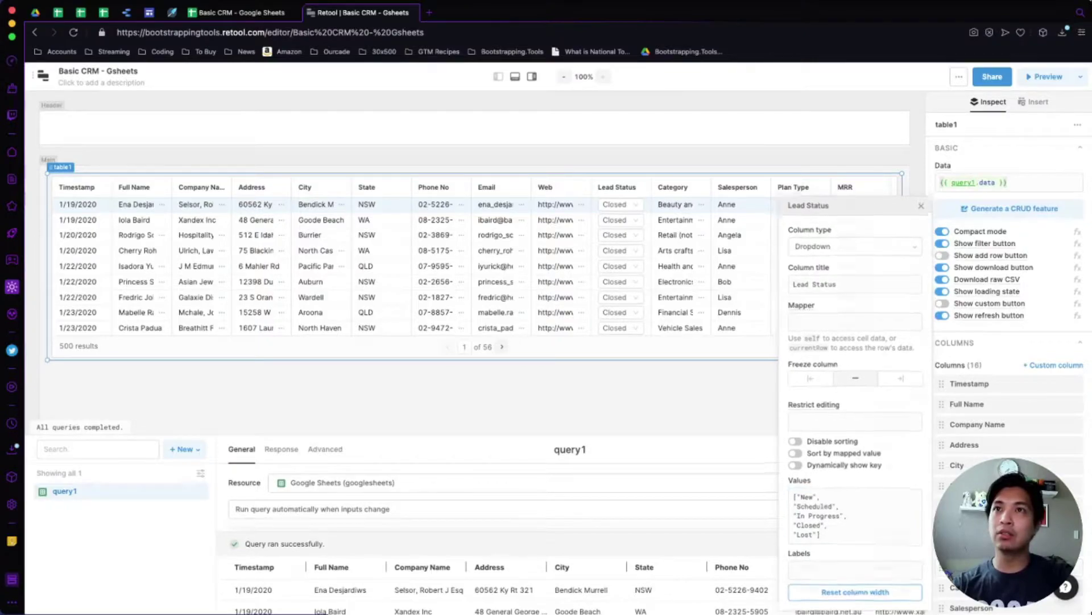
key("Escape")
key("Escape")
Try the reordered Lead Status dropdown on row one, choosing Closed.
left_click(620, 204)
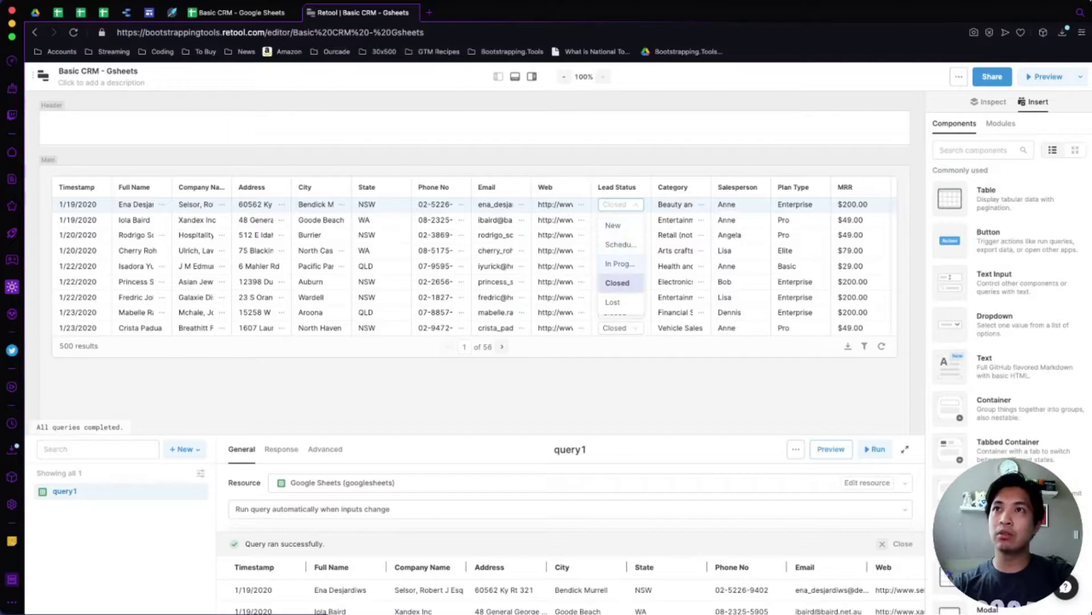
left_click(617, 283)
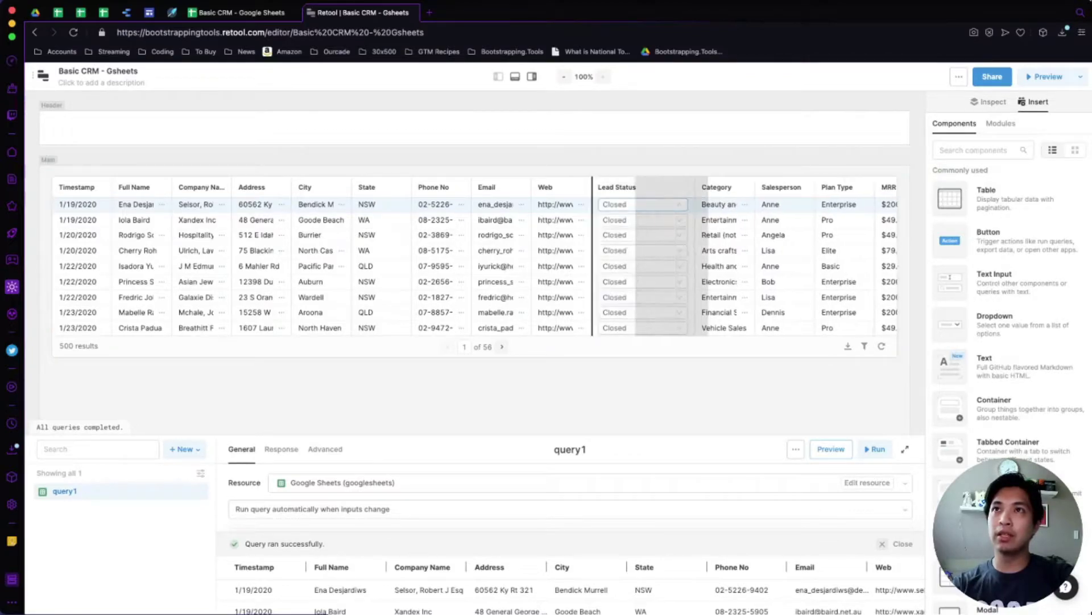
left_click(637, 204)
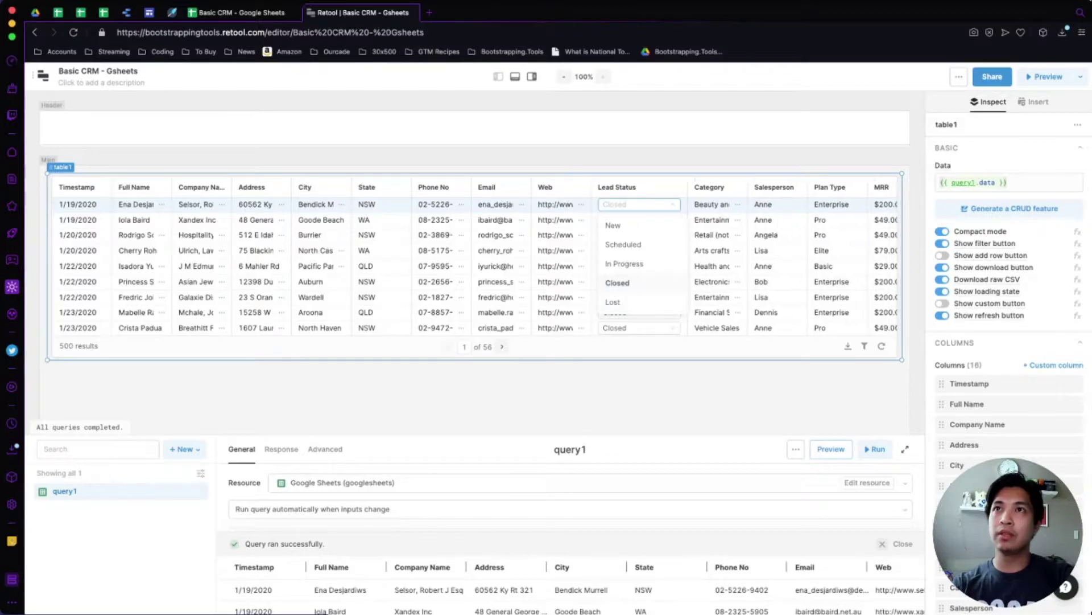
left_click(617, 283)
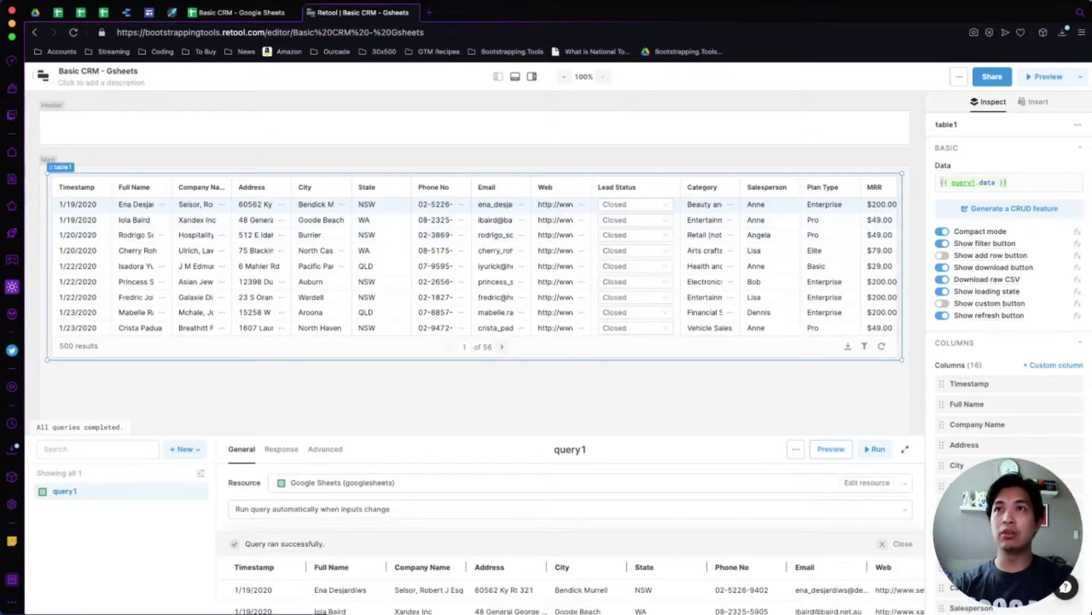
left_click(636, 204)
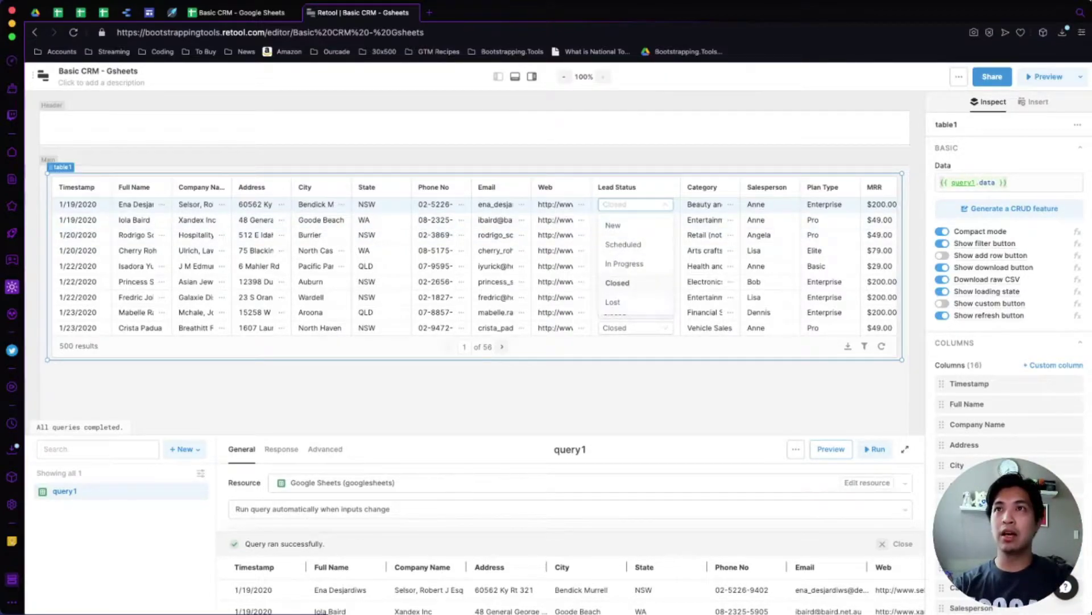
key("Escape")
Widen the Category column so full category names show.
left_click_drag(738, 187, 814, 189)
scroll(475, 250, "right", 1)
scroll(475, 251, "right", 3)
scroll(475, 251, "left", 5)
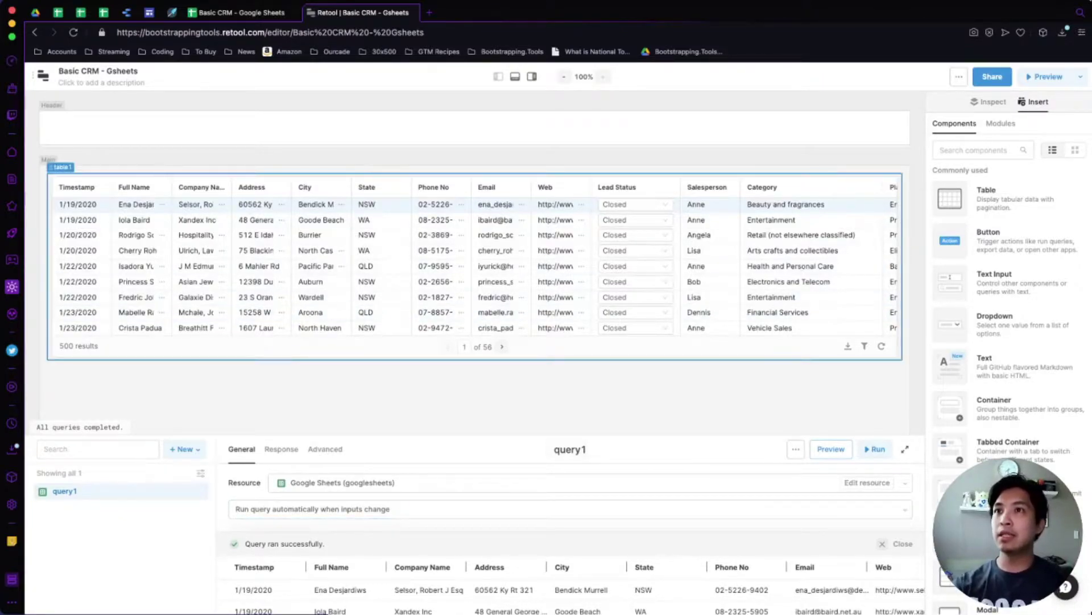
Rename query1 to RawLeads.
left_click(569, 449)
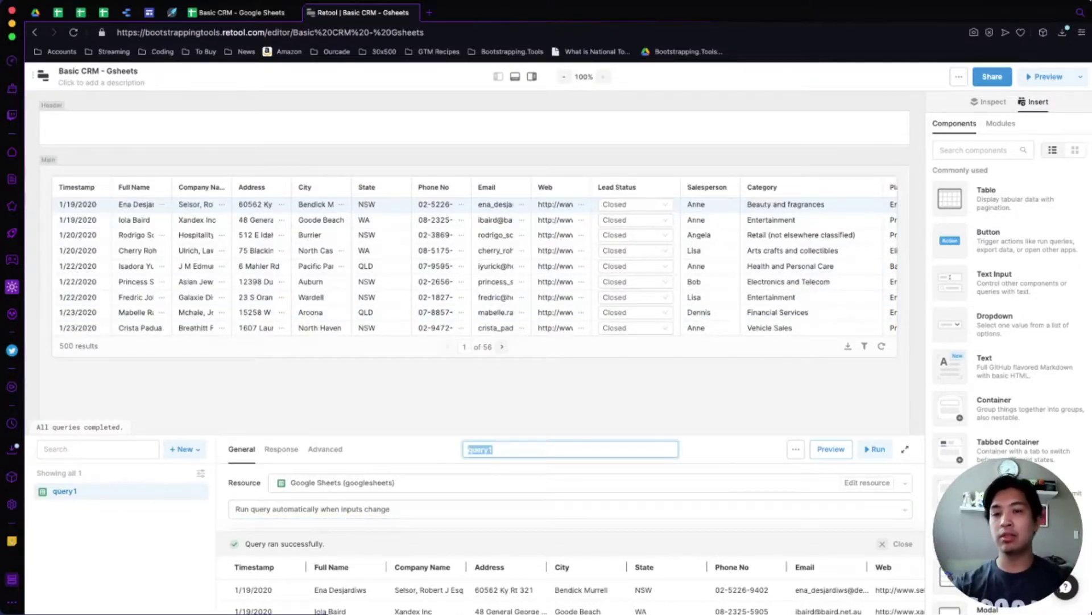
type("RawLeads")
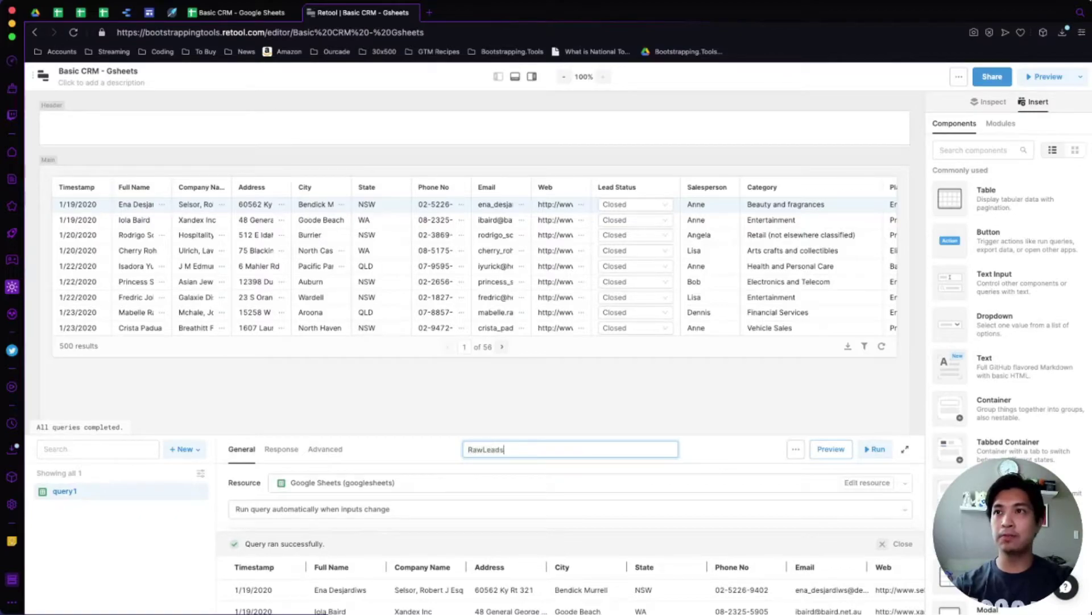
key("Return")
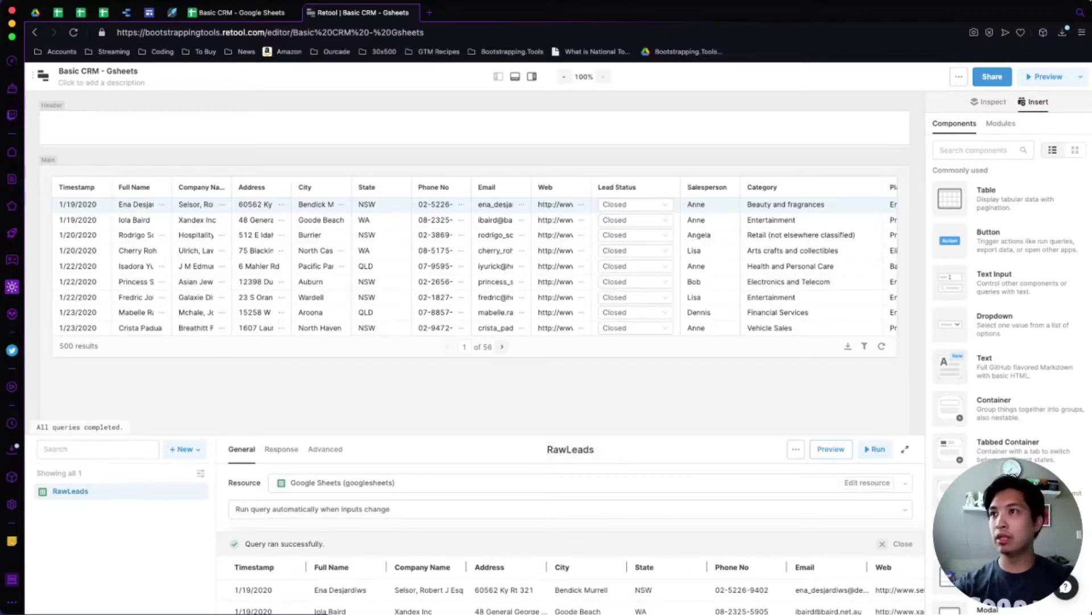
Add a new resource query named FilteredLeads using the Query JSON with SQL resource.
left_click(186, 449)
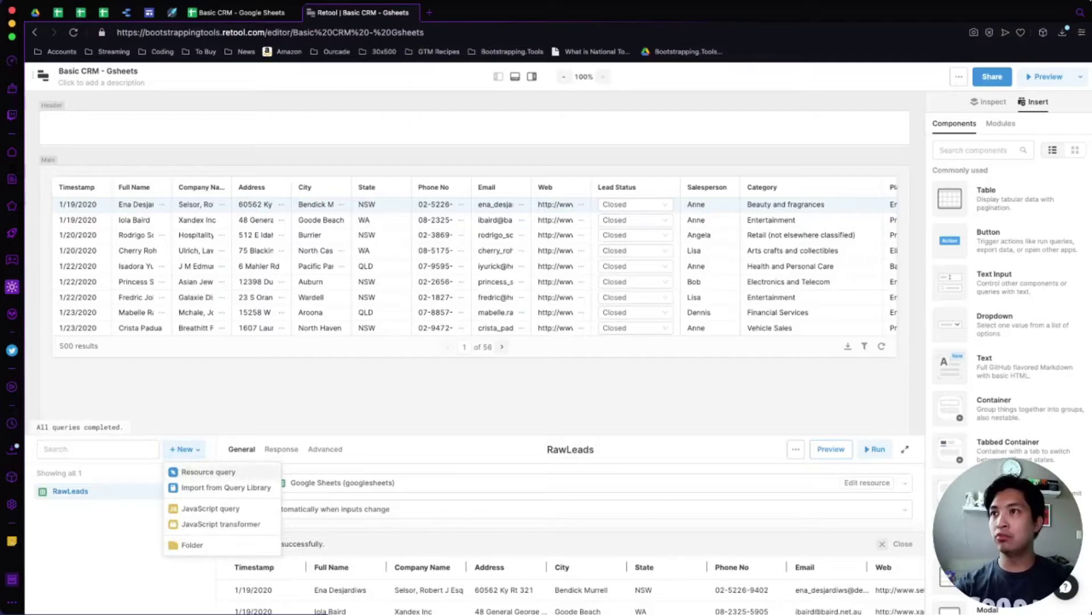
left_click(205, 471)
left_click(905, 448)
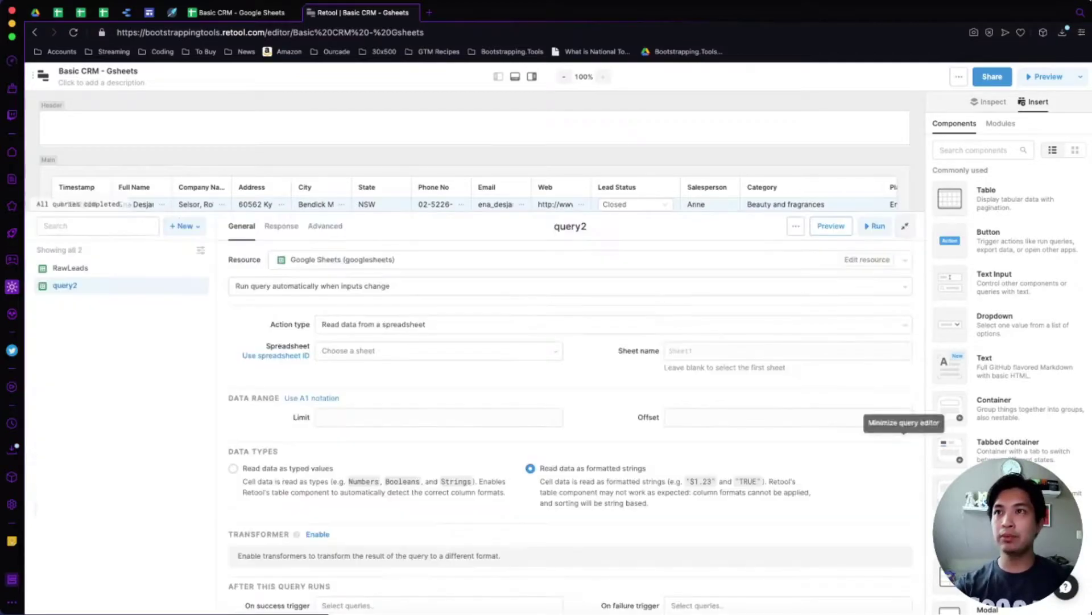
left_click(570, 226)
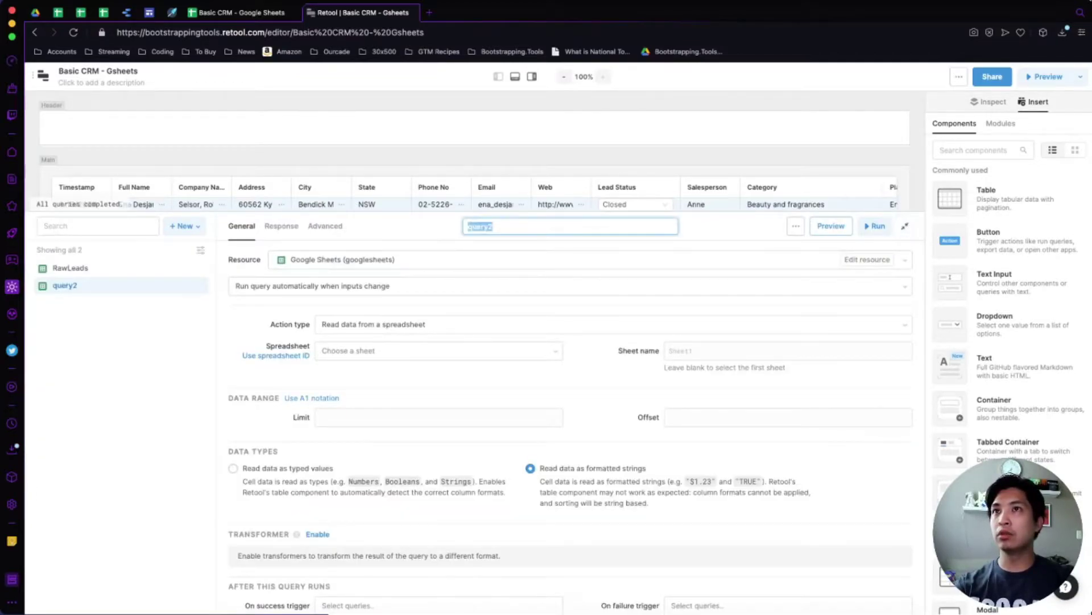
type("FilteredLeads")
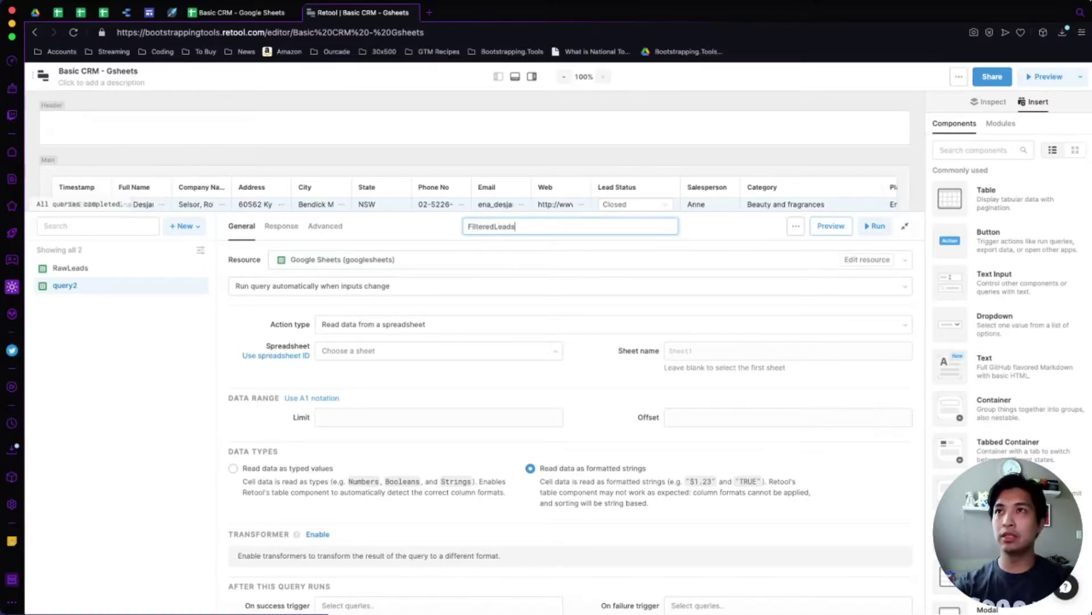
key("Return")
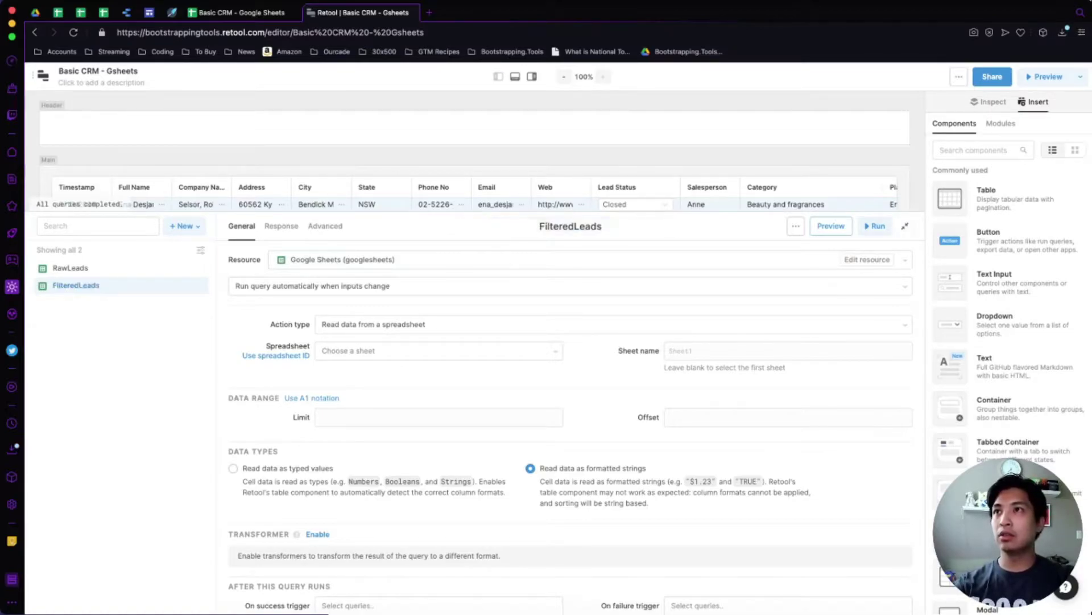
left_click(569, 260)
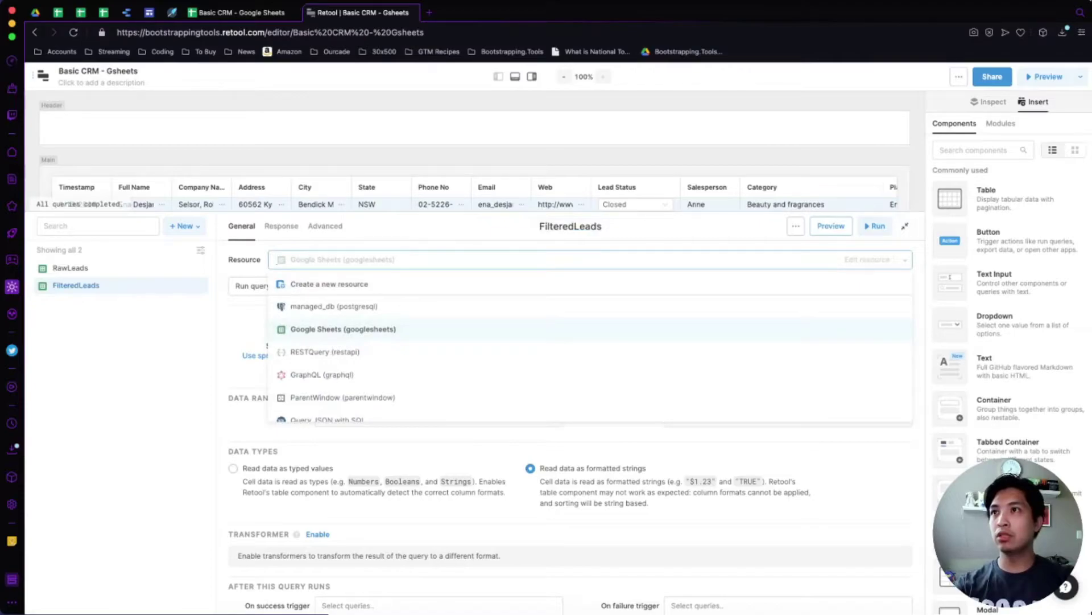
key("Down")
key("Down")
key("Down")
key("Down")
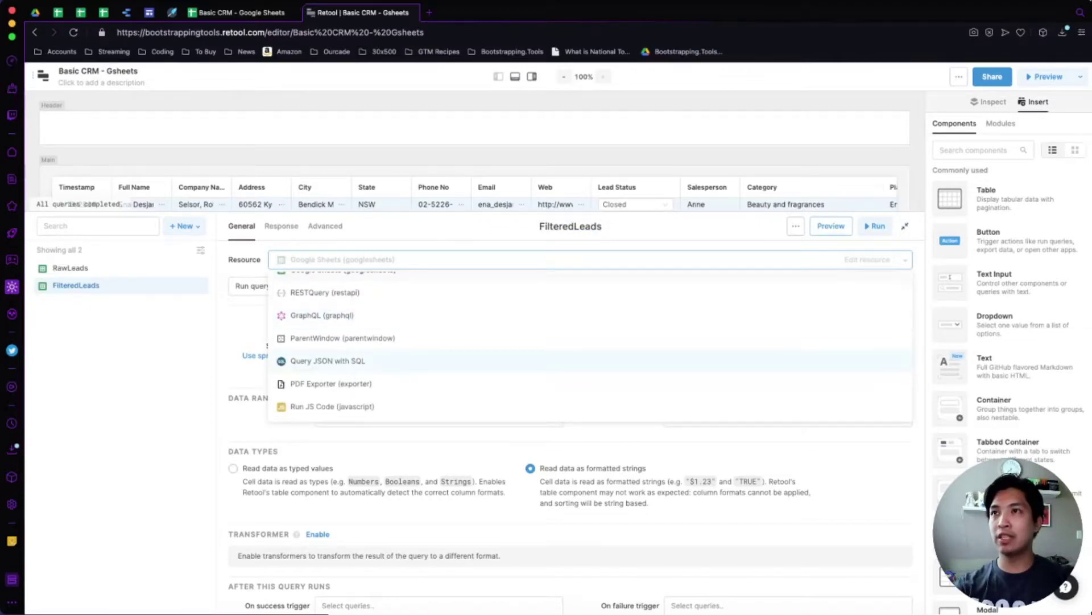
key("Return")
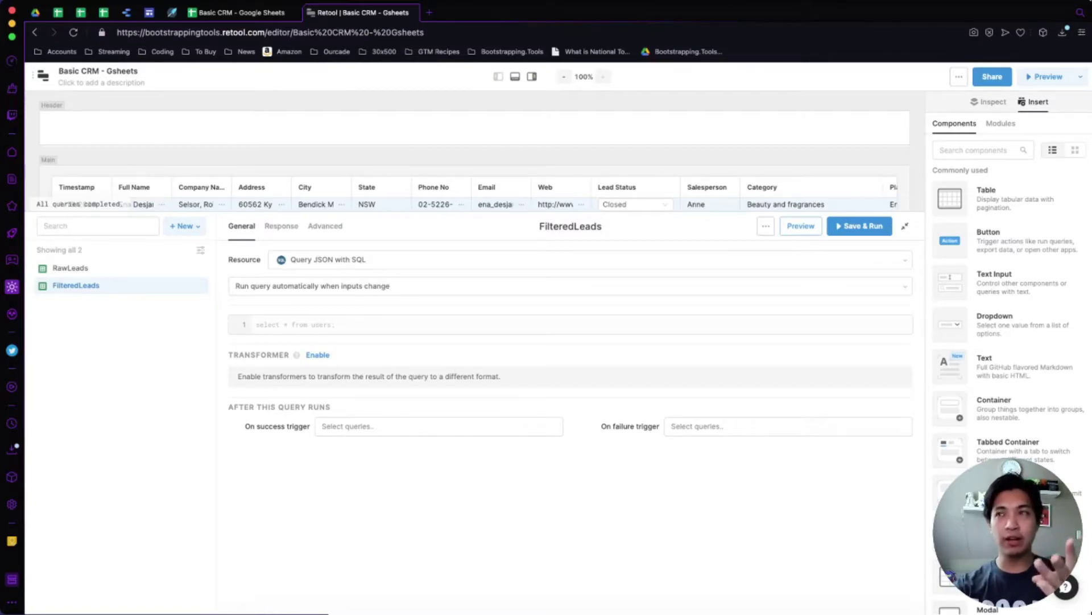
Write `select * from {{RawLeads.data}}` as the FilteredLeads SQL using autocomplete.
left_click(256, 324)
type("select *")
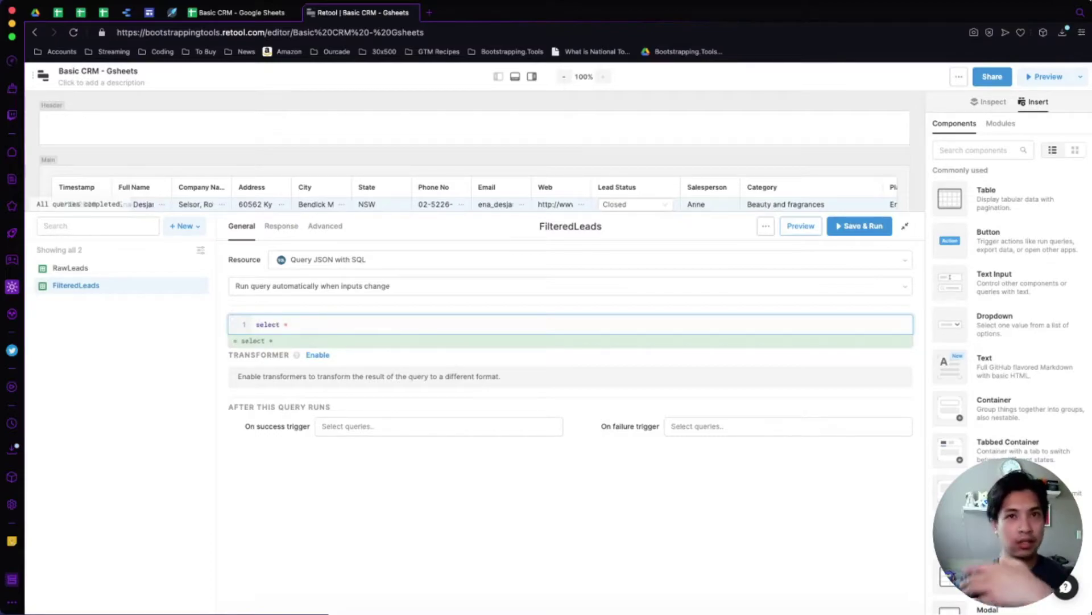
key("Return")
type("from")
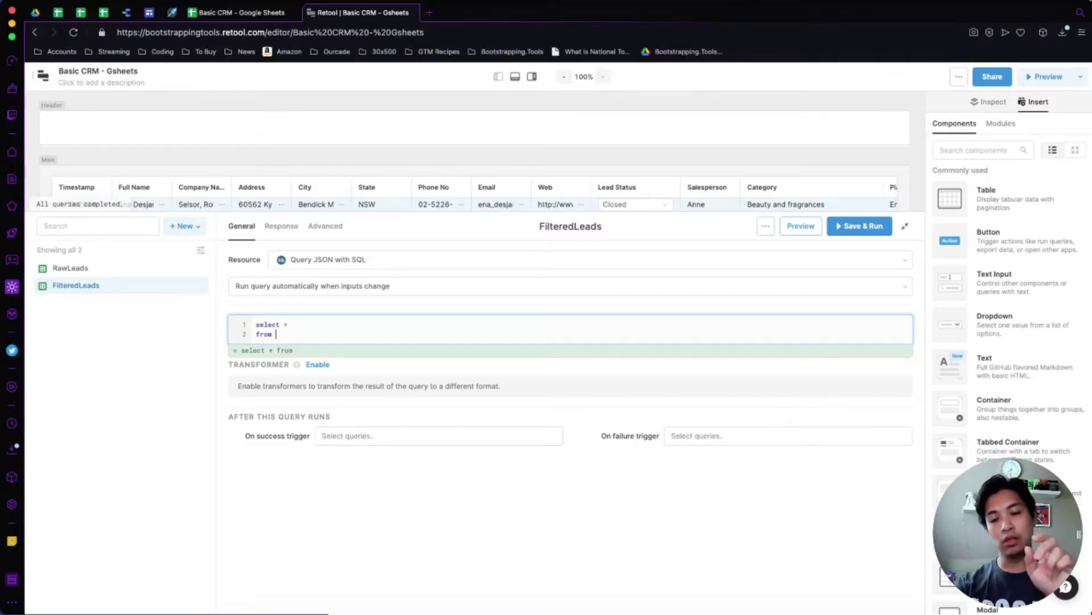
type("{{")
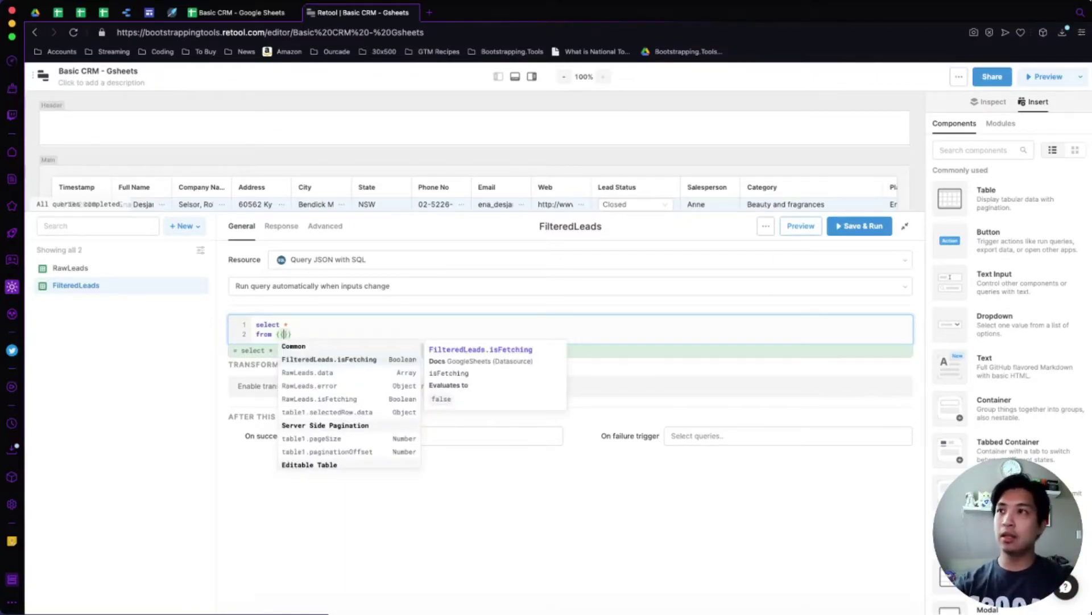
key("Down")
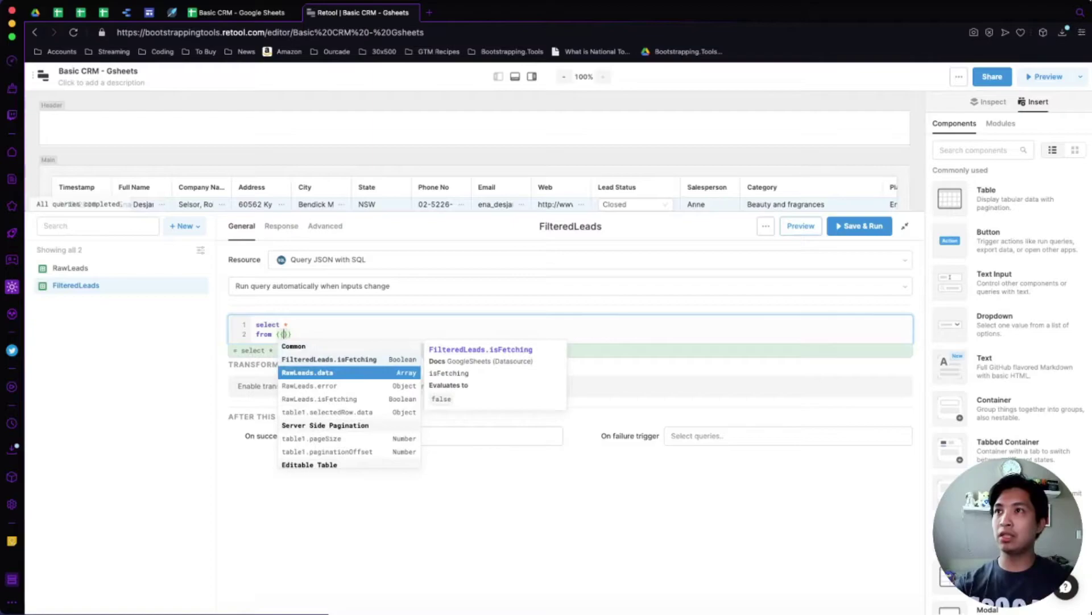
key("Return")
key("End")
key("Return")
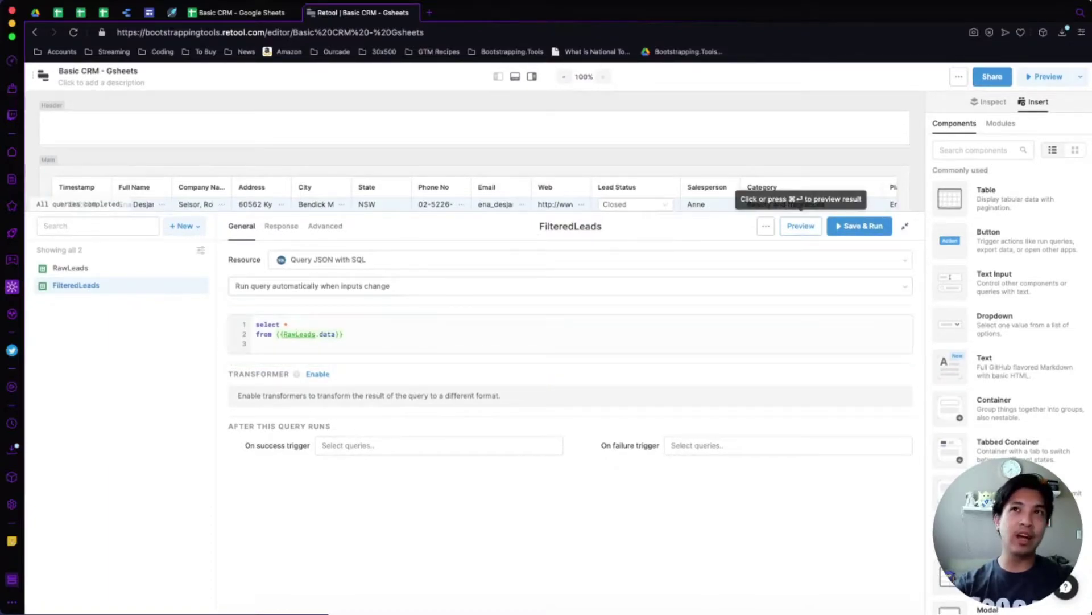
Preview the query and scroll sideways through the returned lead rows.
left_click(801, 226)
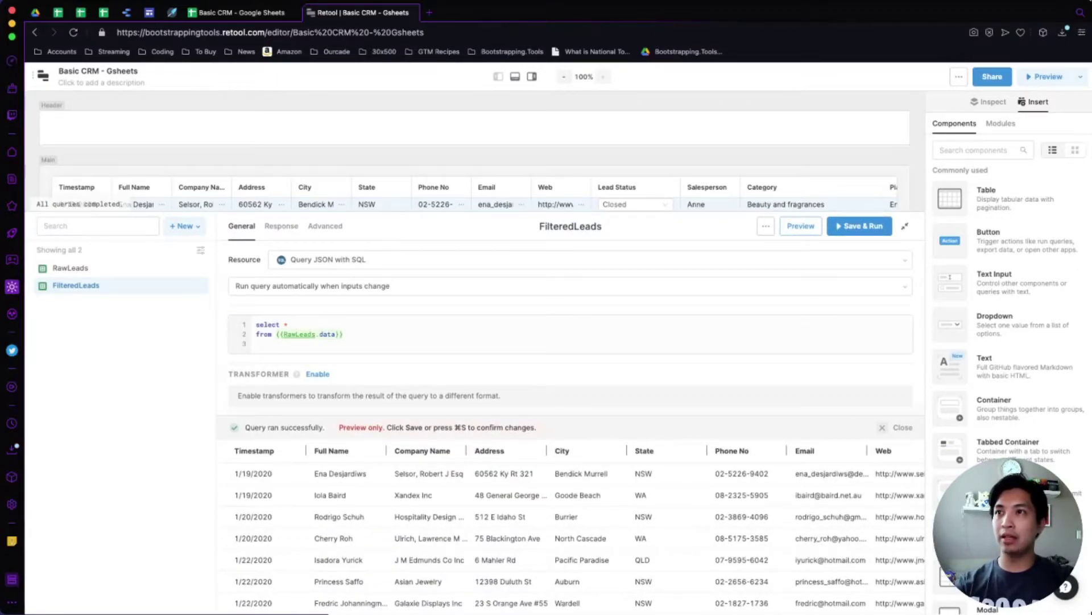
scroll(569, 529, "right", 3)
scroll(569, 526, "right", 10)
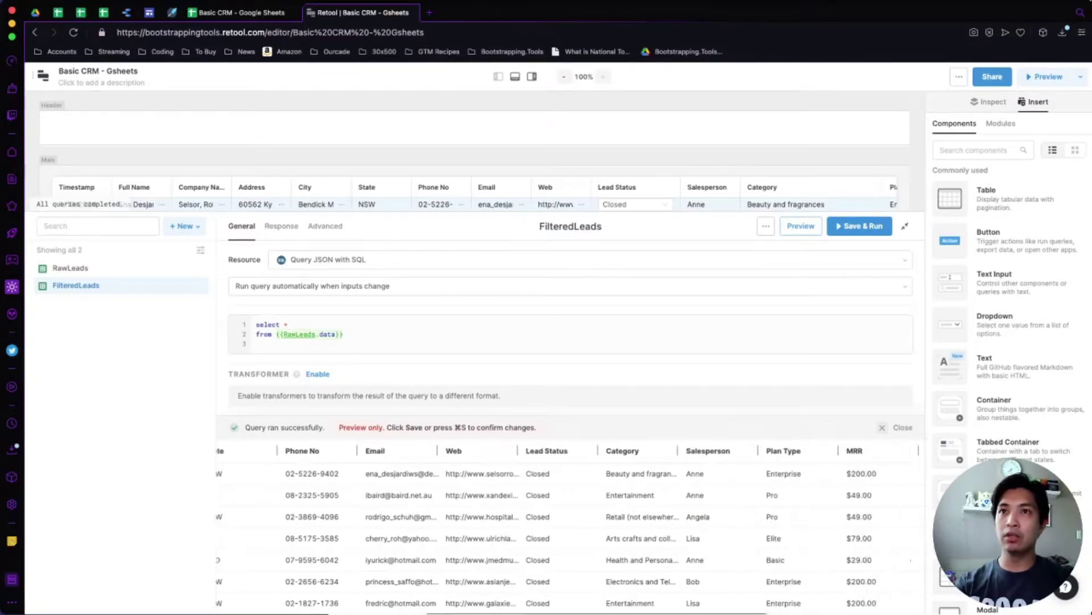
scroll(569, 526, "left", 13)
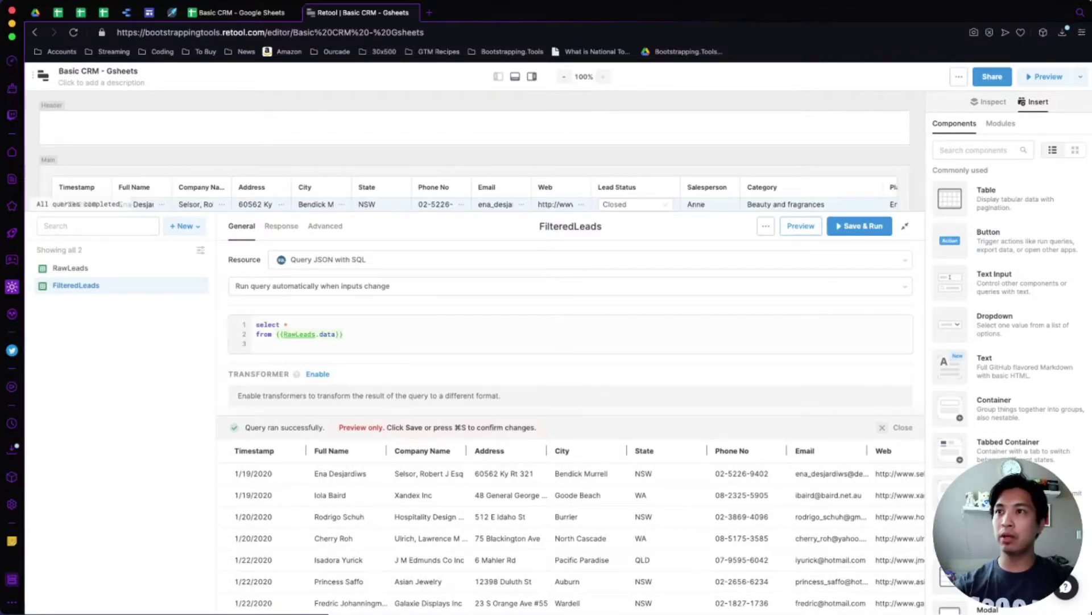
left_click(296, 344)
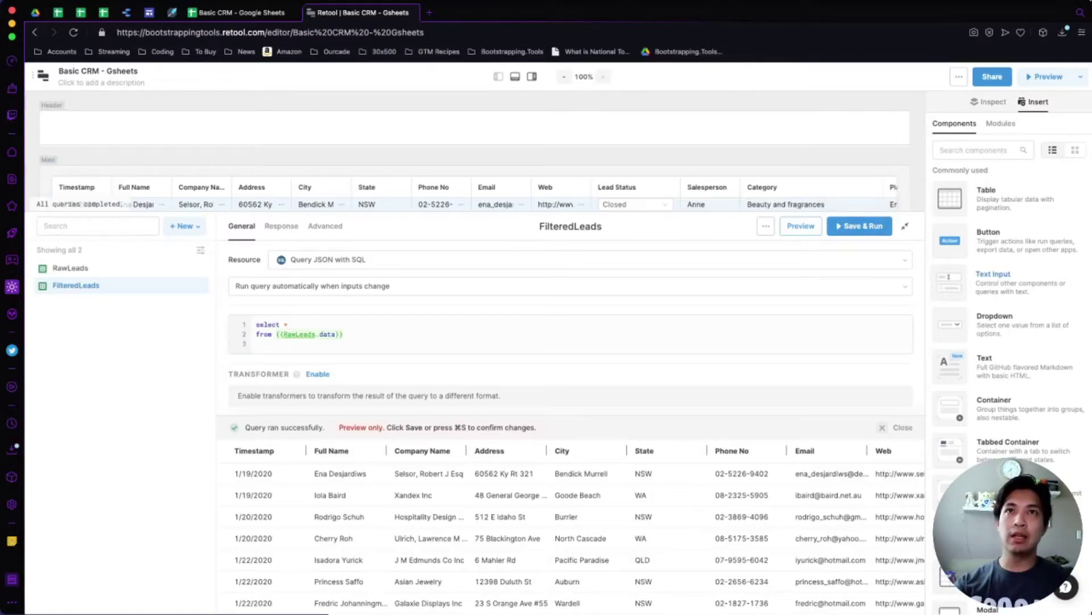
Add a narrow text input to the header, name it filterby_name, and paste a copy.
left_click_drag(950, 281, 190, 127)
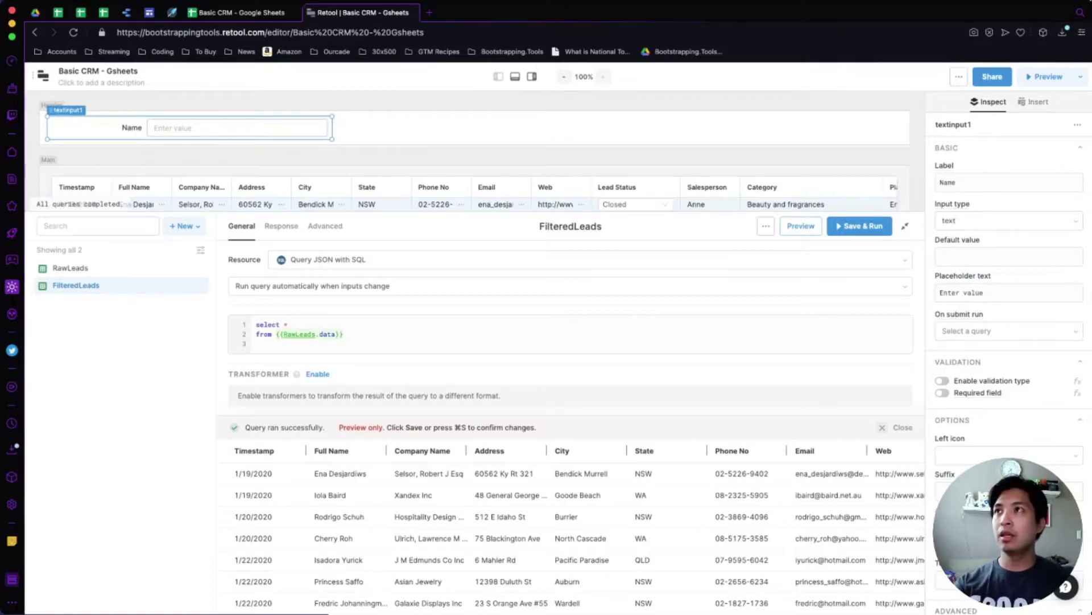
left_click_drag(332, 127, 260, 127)
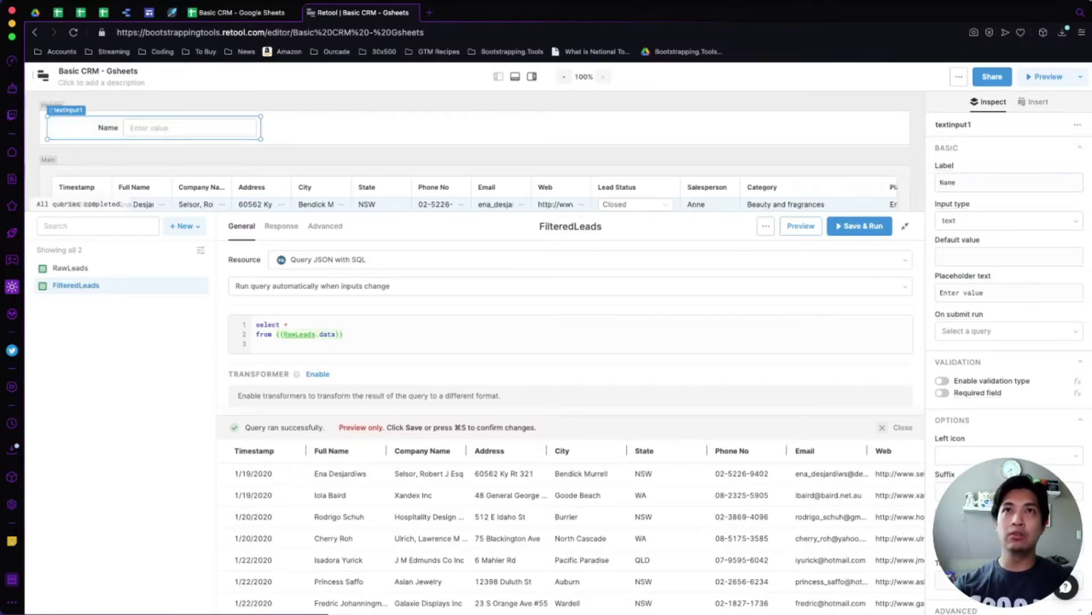
left_click(978, 124)
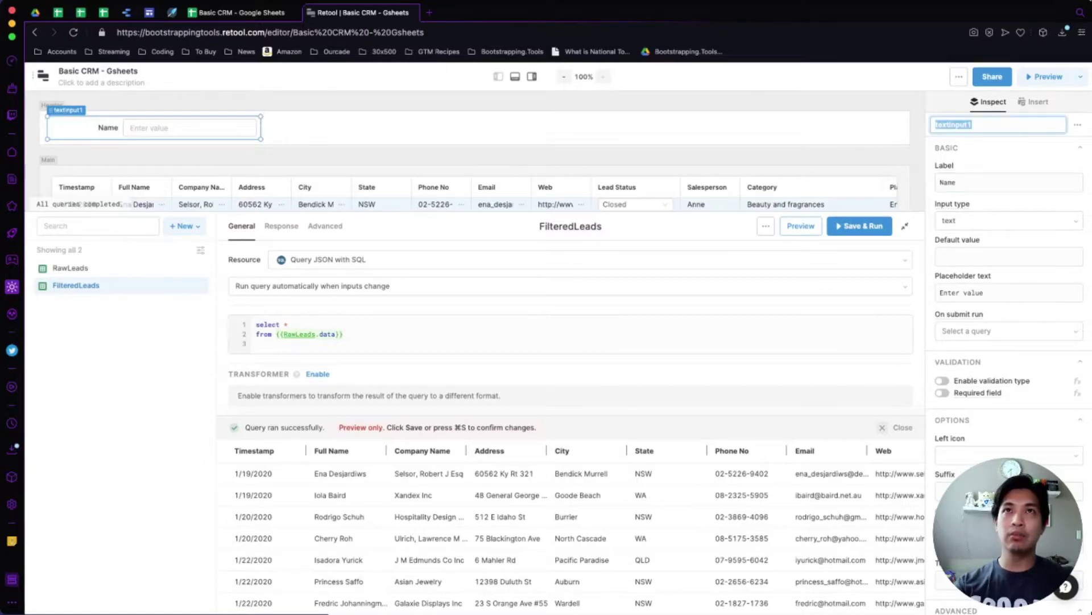
type("filter")
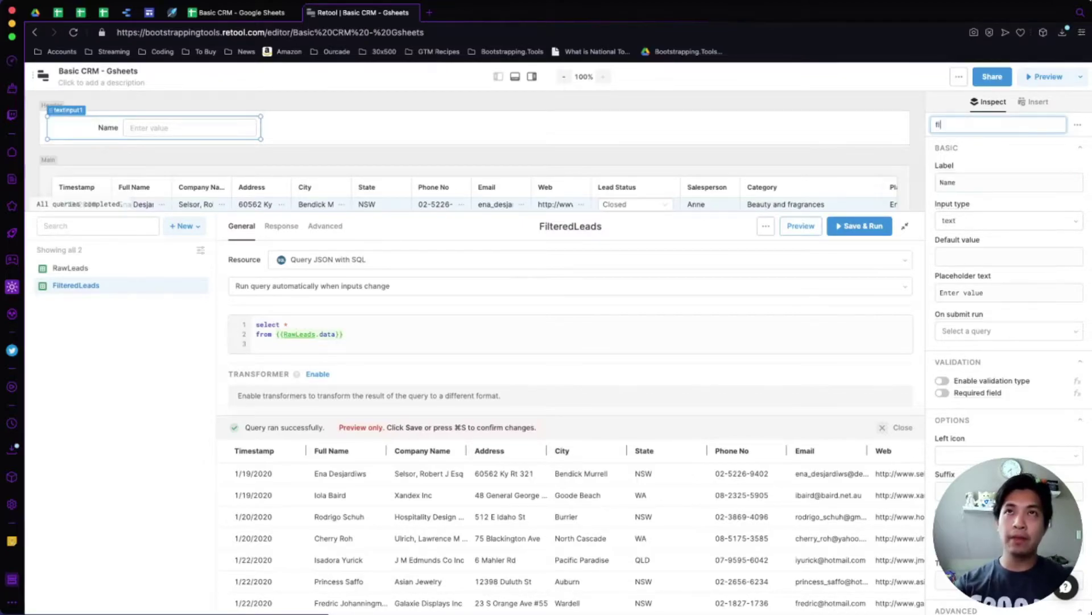
key("BackSpace")
key("BackSpace")
key("BackSpace")
key("BackSpace")
type("lter_name")
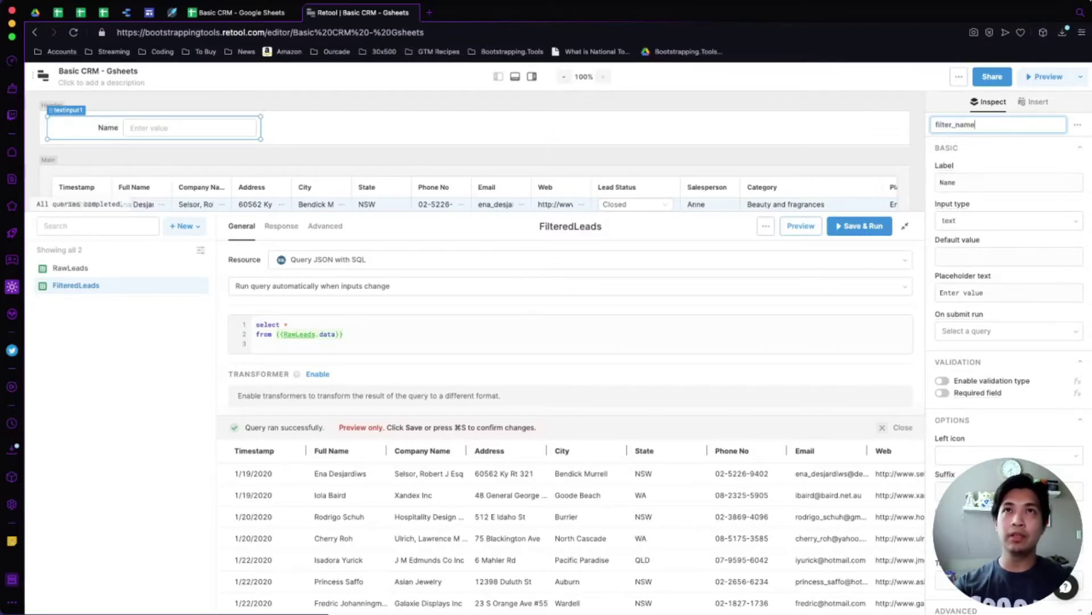
left_click(960, 124)
type("by")
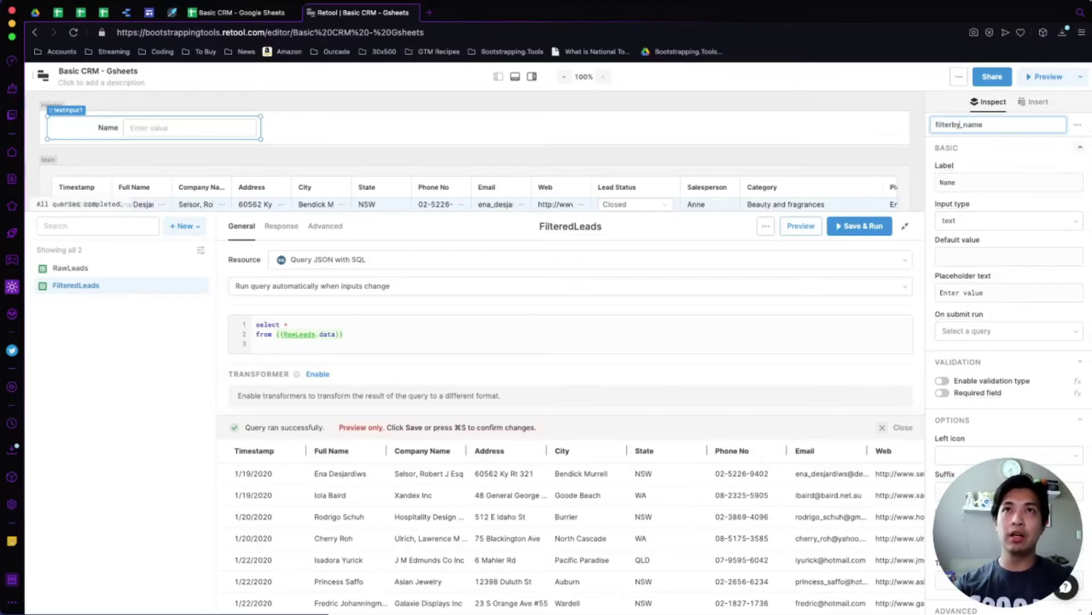
key("Return")
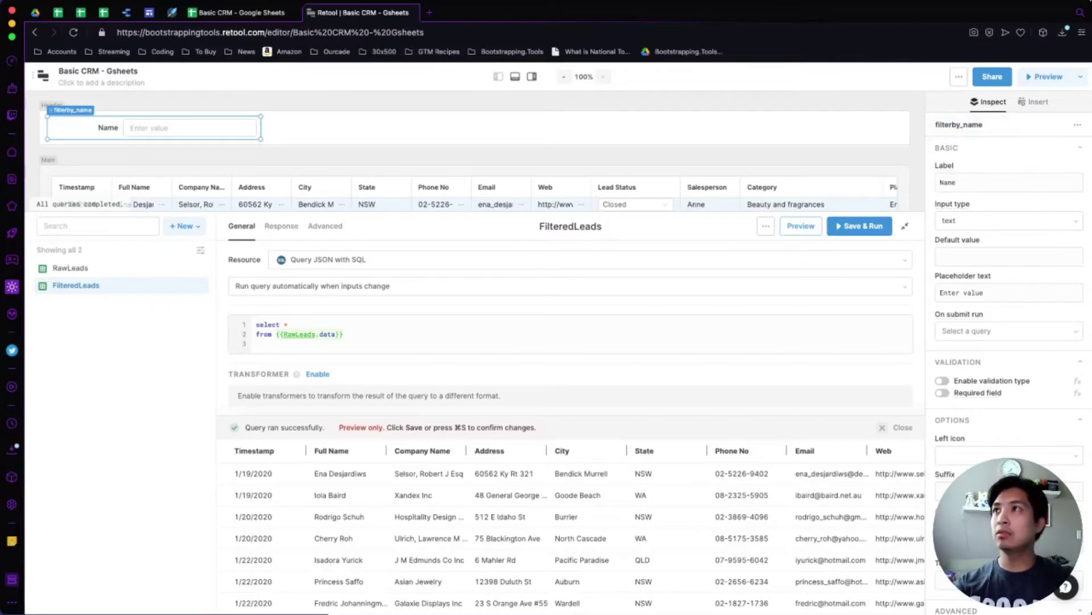
key("super+c")
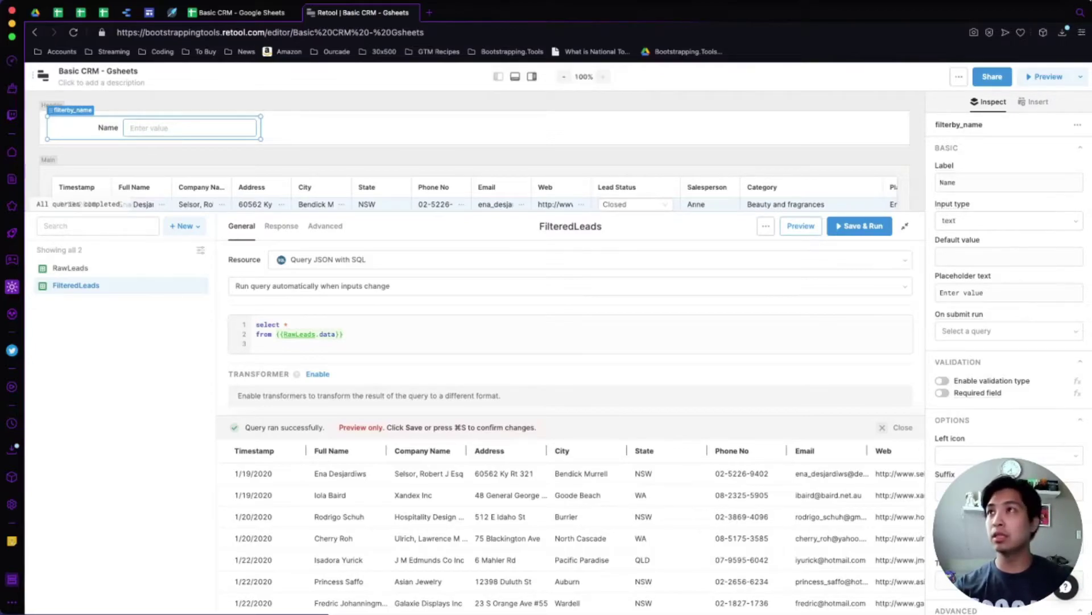
key("super+v")
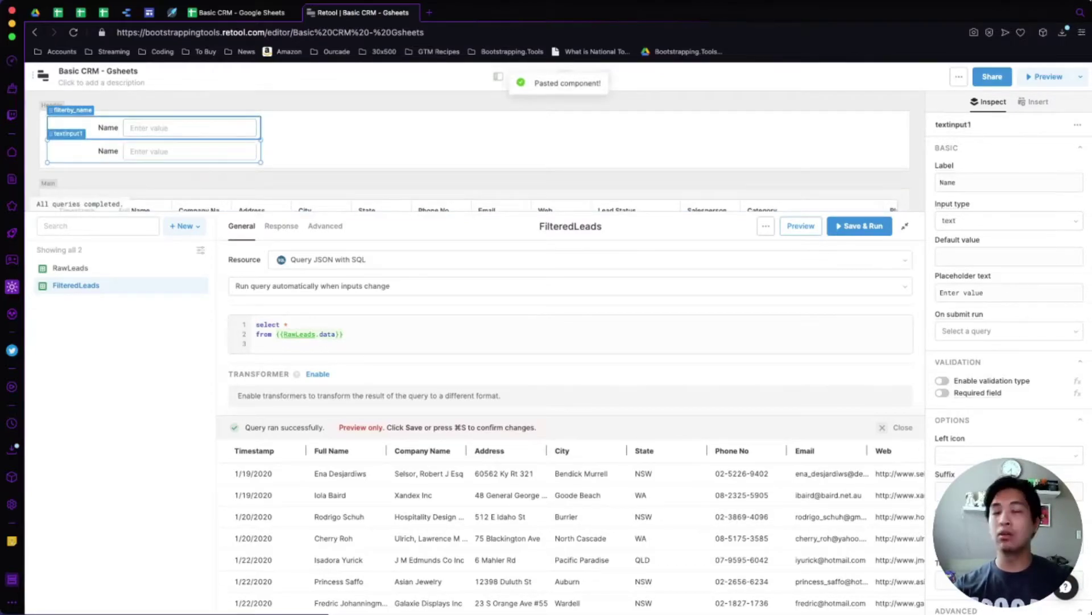
Arrange the header with filterby_name at the left and the duplicate input beside it.
left_click_drag(154, 128, 367, 128)
left_click_drag(154, 151, 153, 127)
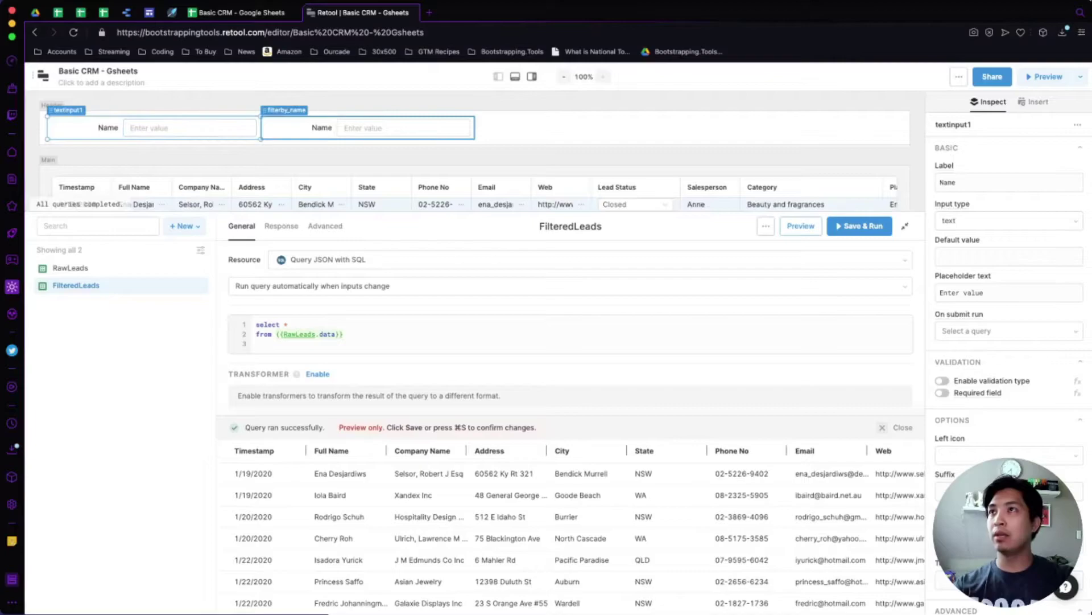
left_click(368, 127)
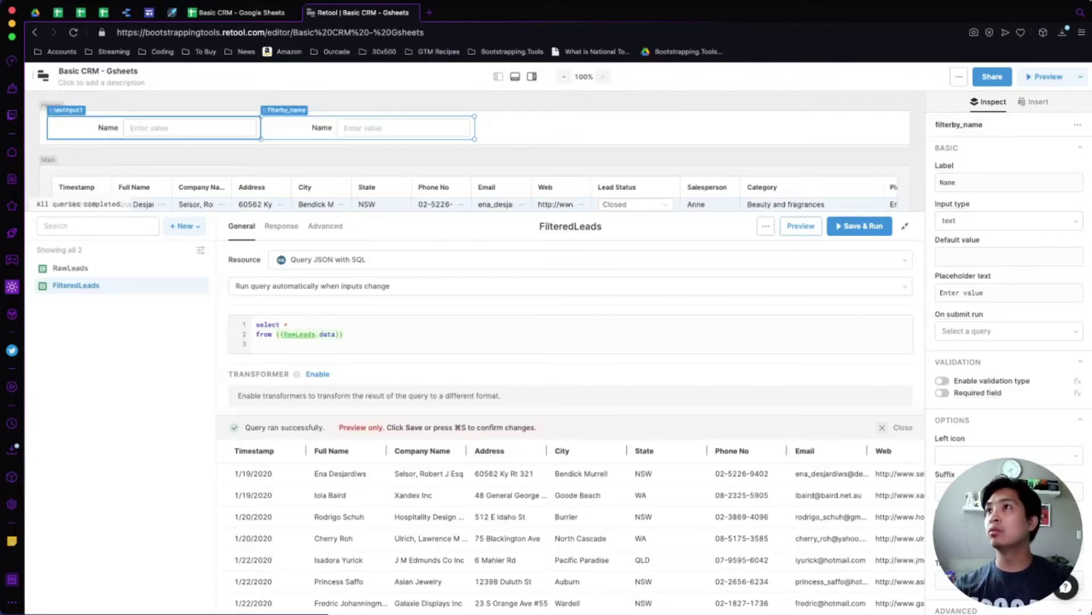
left_click(154, 127)
left_click_drag(153, 128, 581, 128)
left_click(404, 128)
left_click_drag(404, 127, 160, 128)
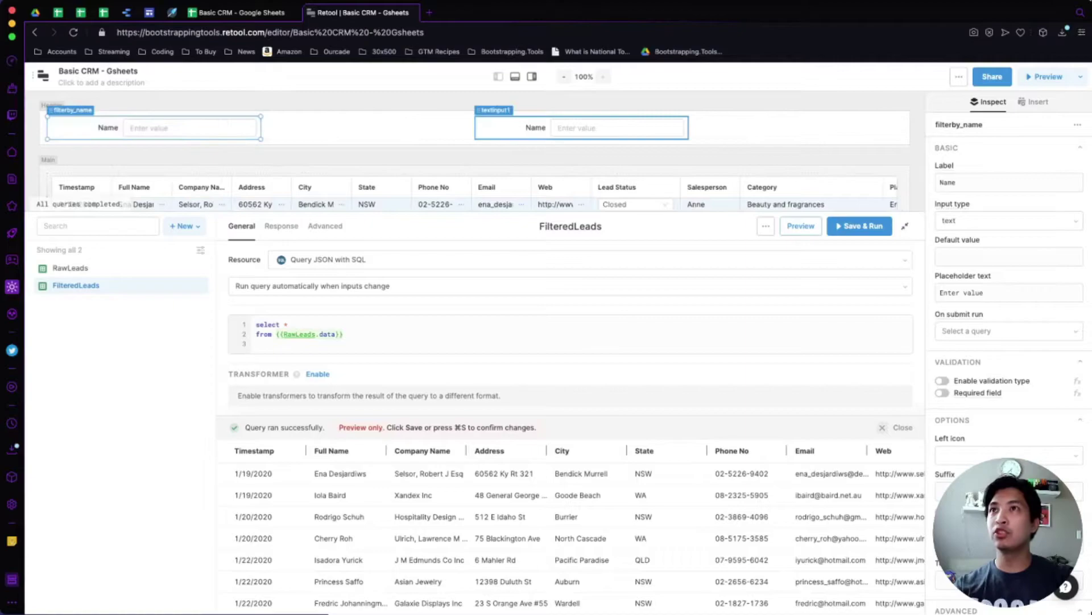
left_click(558, 128)
left_click_drag(558, 128, 353, 127)
Rename the duplicate filterby_company, label it Company, and begin a `where (` clause in the SQL.
left_click(953, 124)
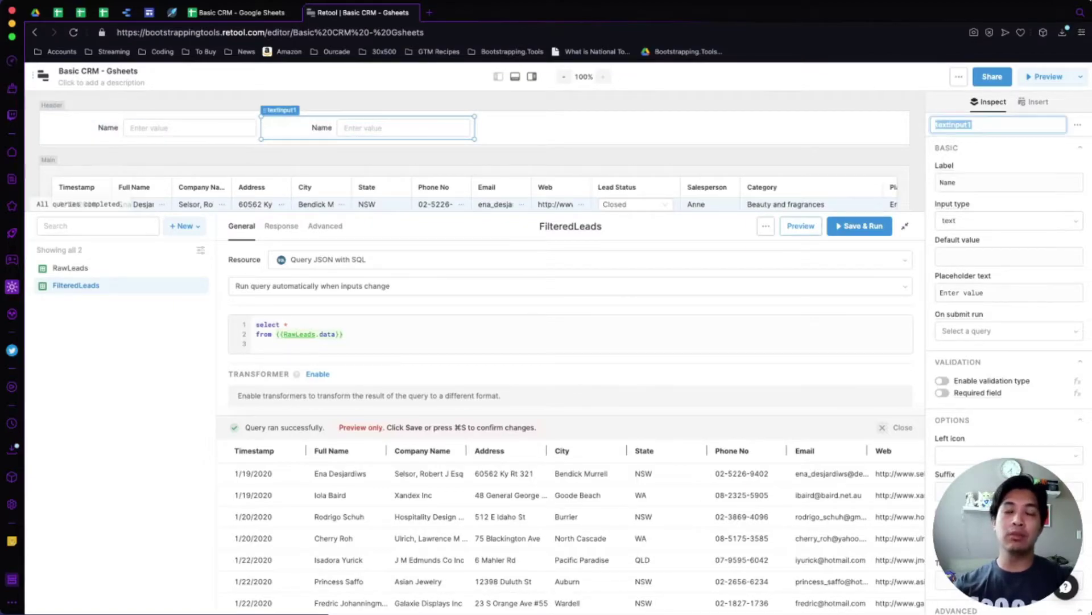
type("filerby")
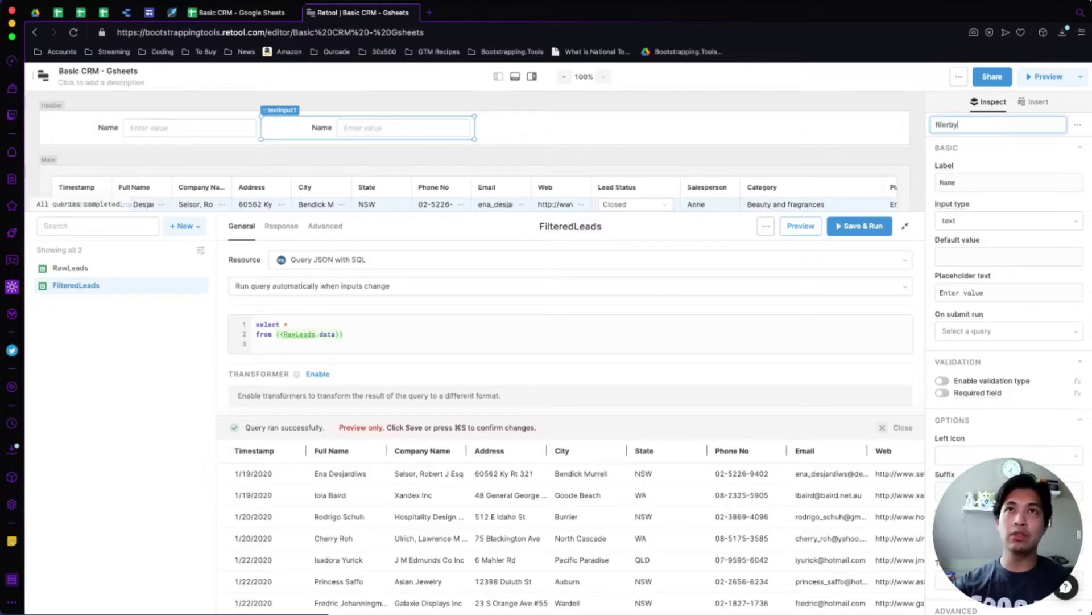
type("_")
key("BackSpace")
key("BackSpace")
key("BackSpace")
key("BackSpace")
key("BackSpace")
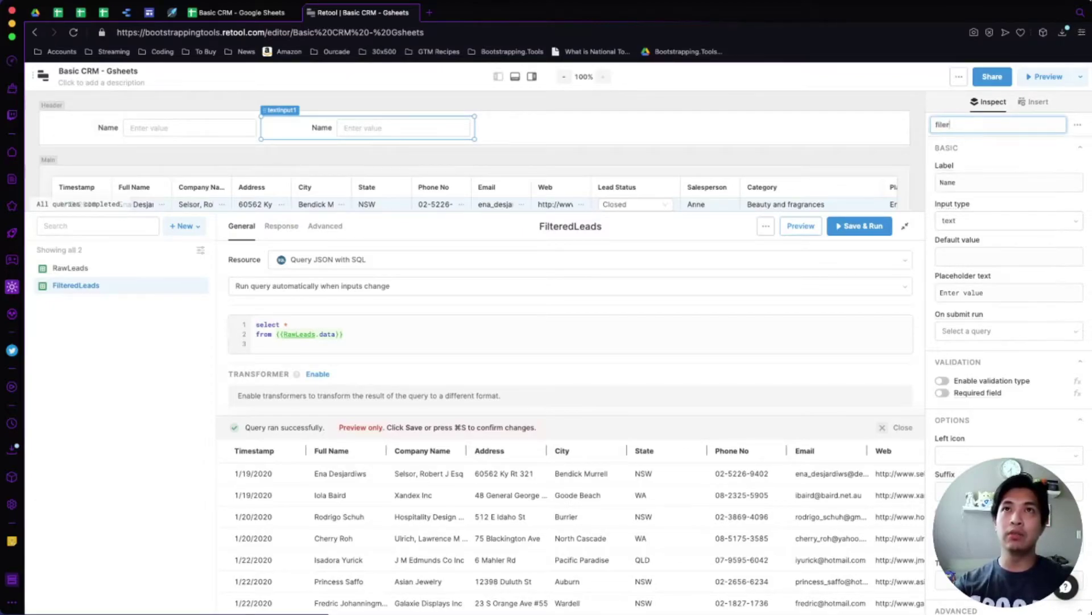
type("terby_company")
key("Return")
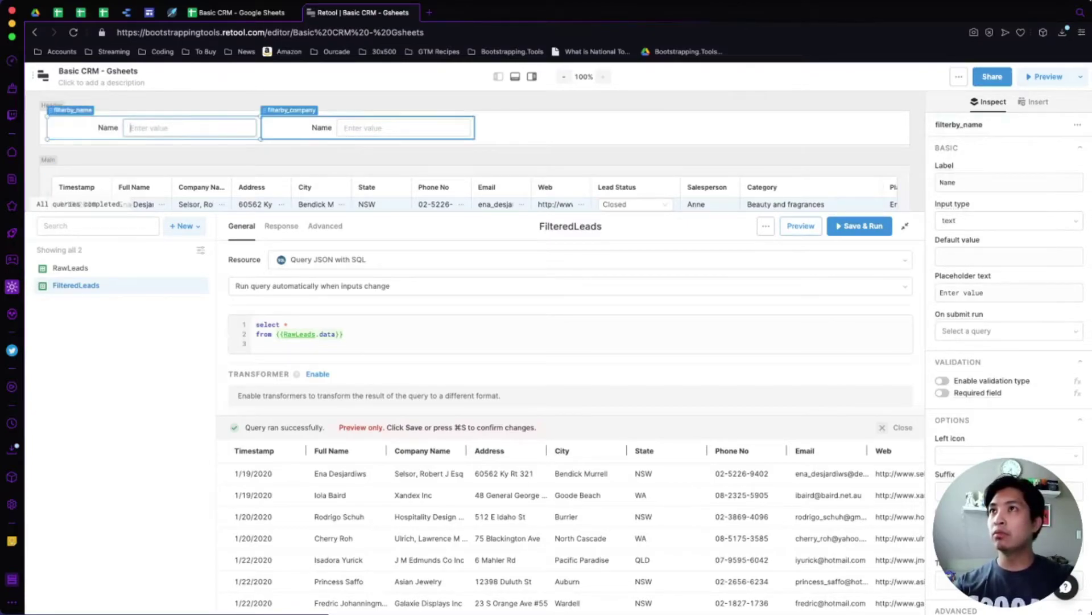
double_click(948, 183)
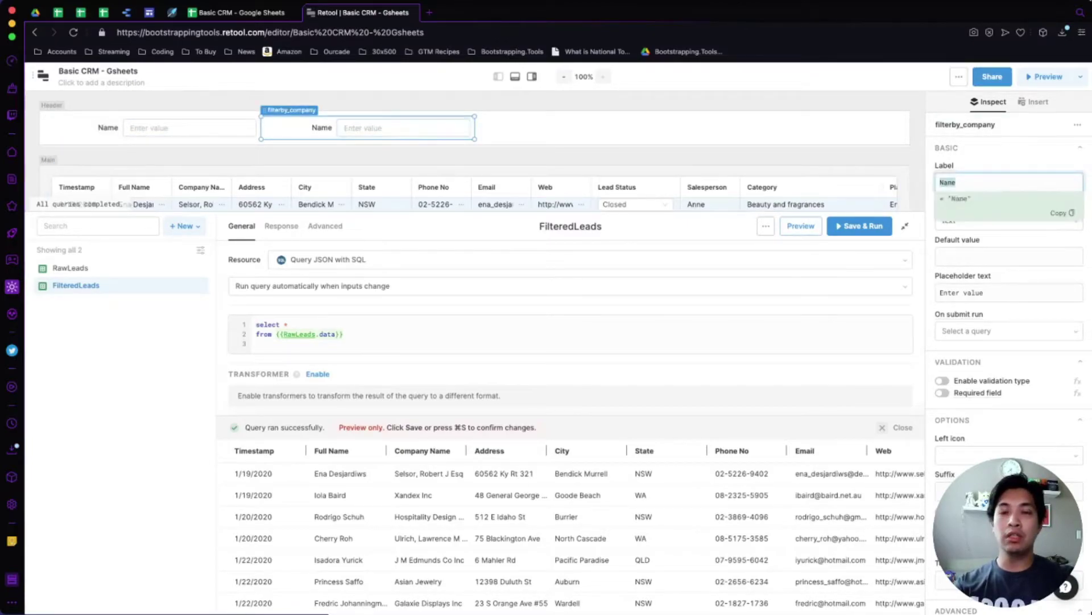
type("Company")
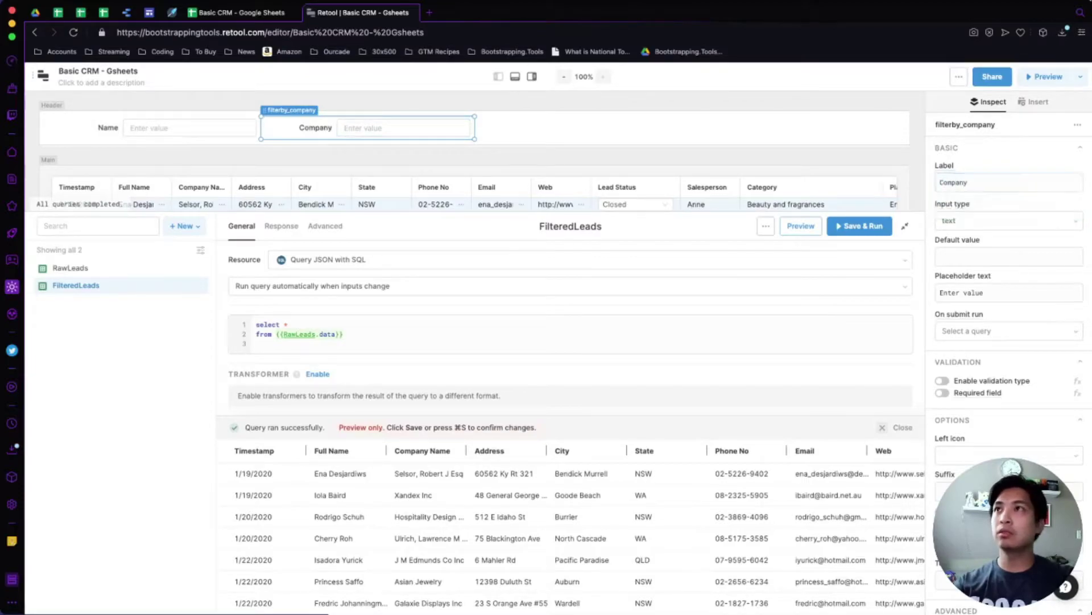
key("Escape")
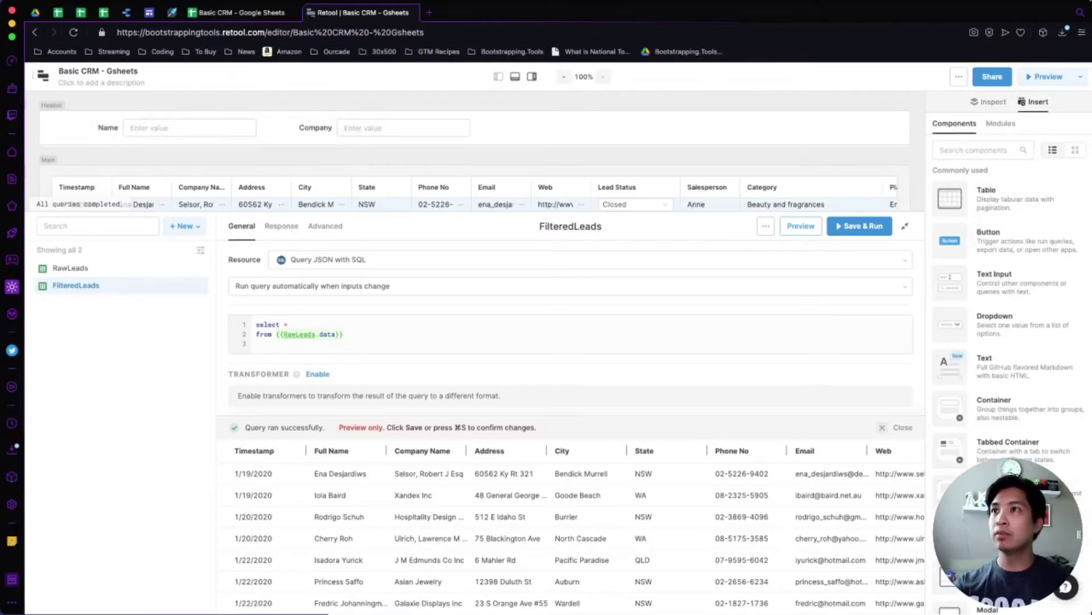
left_click(257, 343)
type("where ")
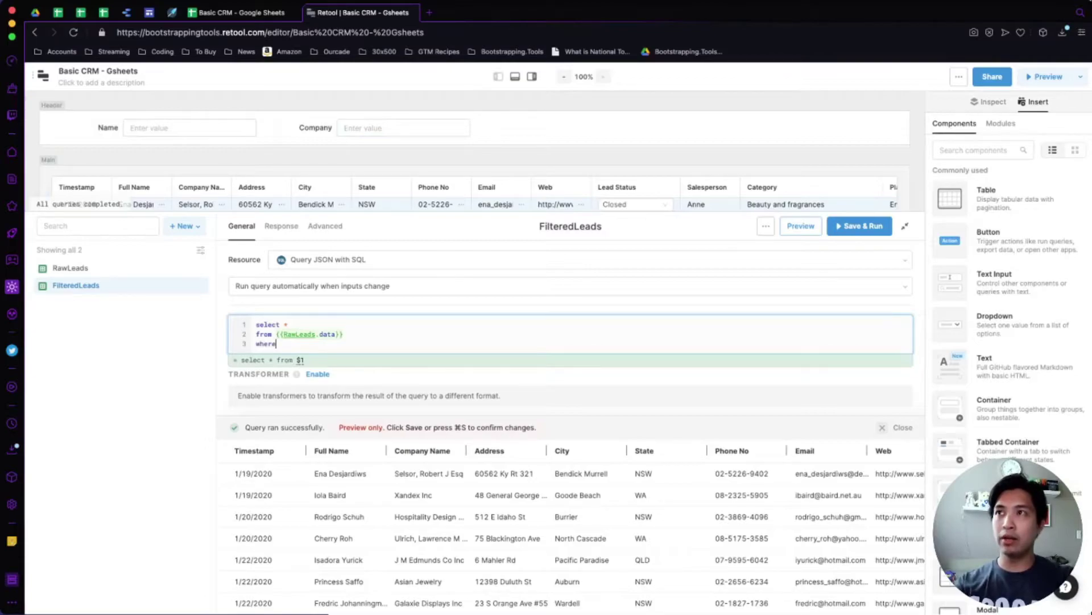
type("(")
Lay out the where parentheses and add the condition `Full Name` = {{filterby_name.value}}.
key("Return")
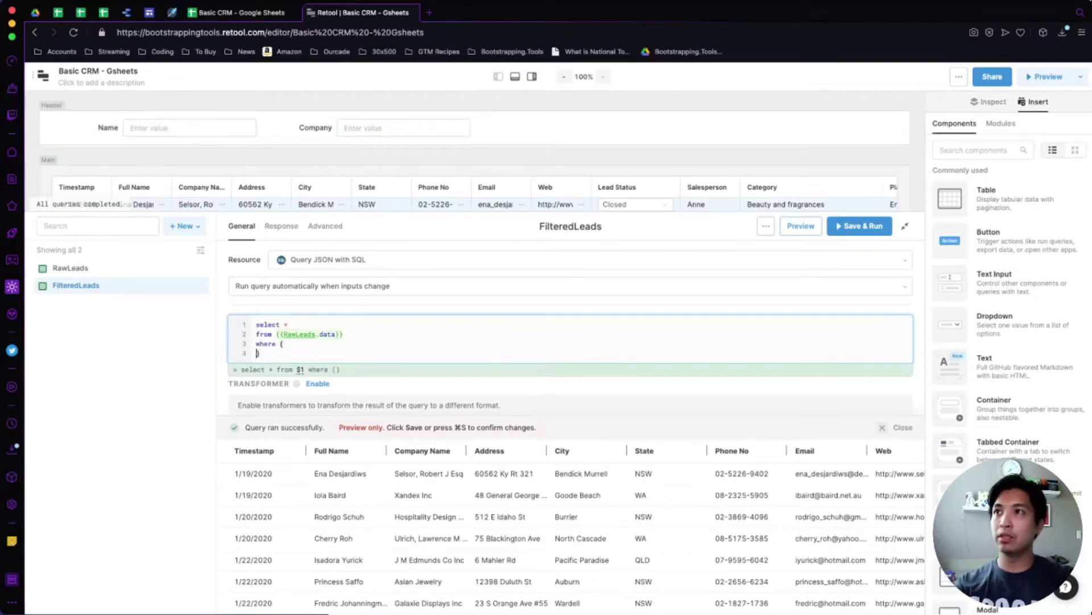
key("Return")
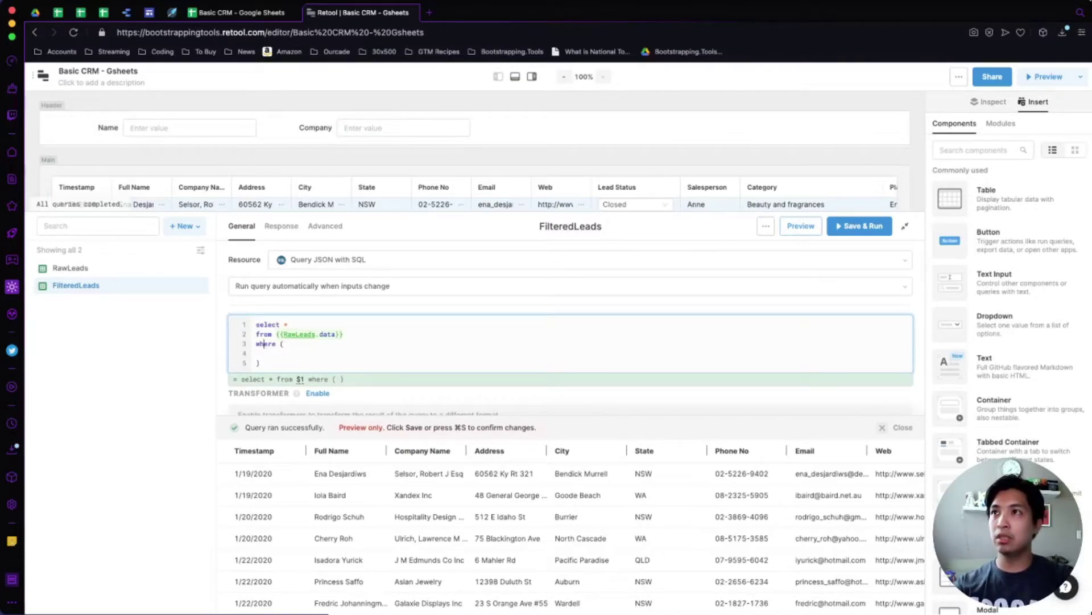
key("Up")
key("End")
key("Left")
key("Return")
key("Down")
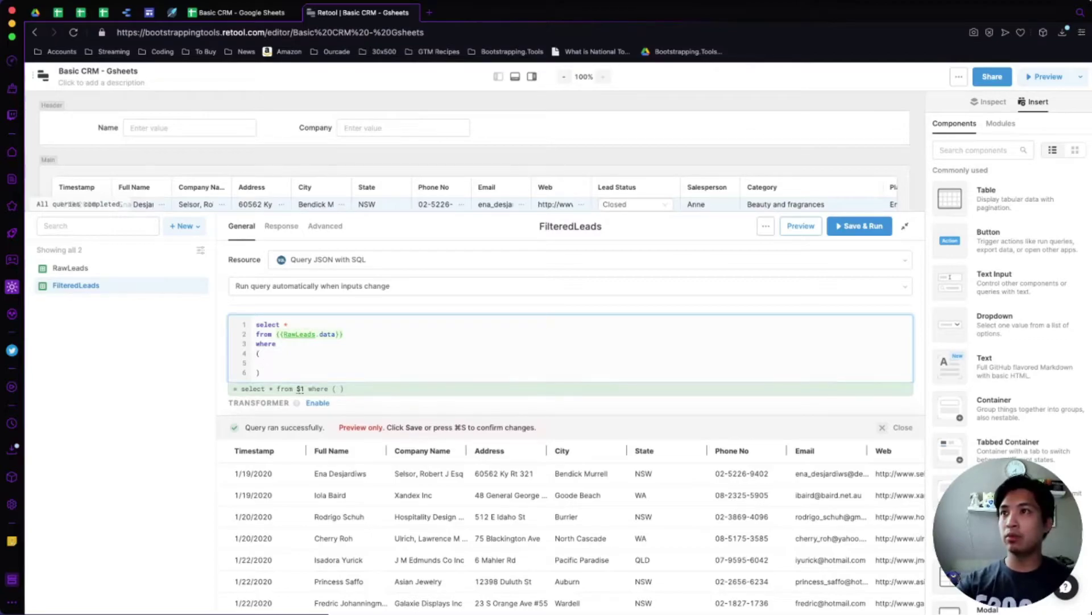
left_click_drag(314, 450, 349, 450)
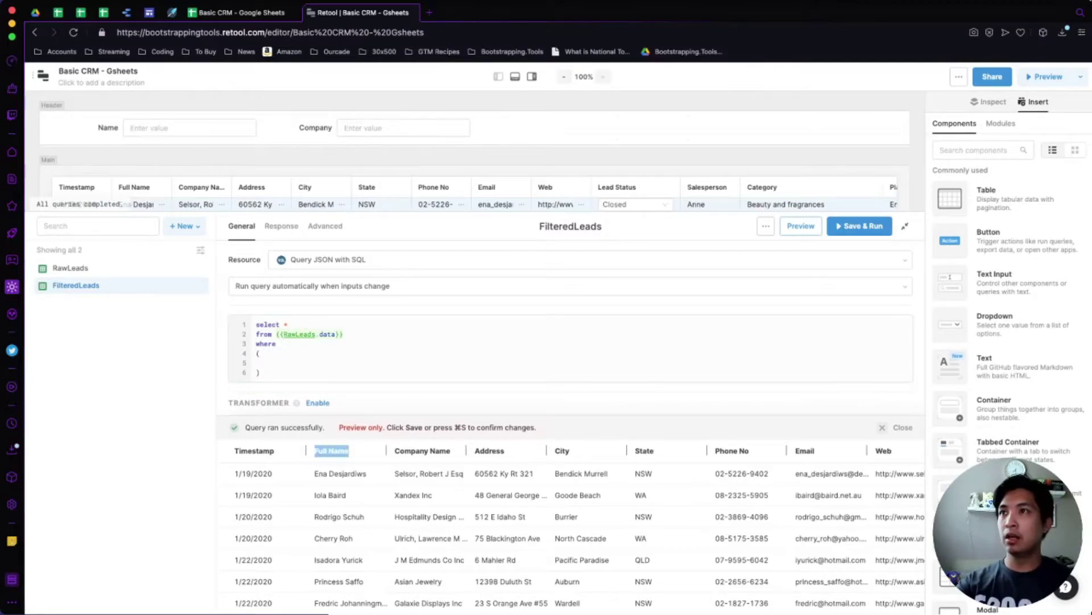
left_click(264, 363)
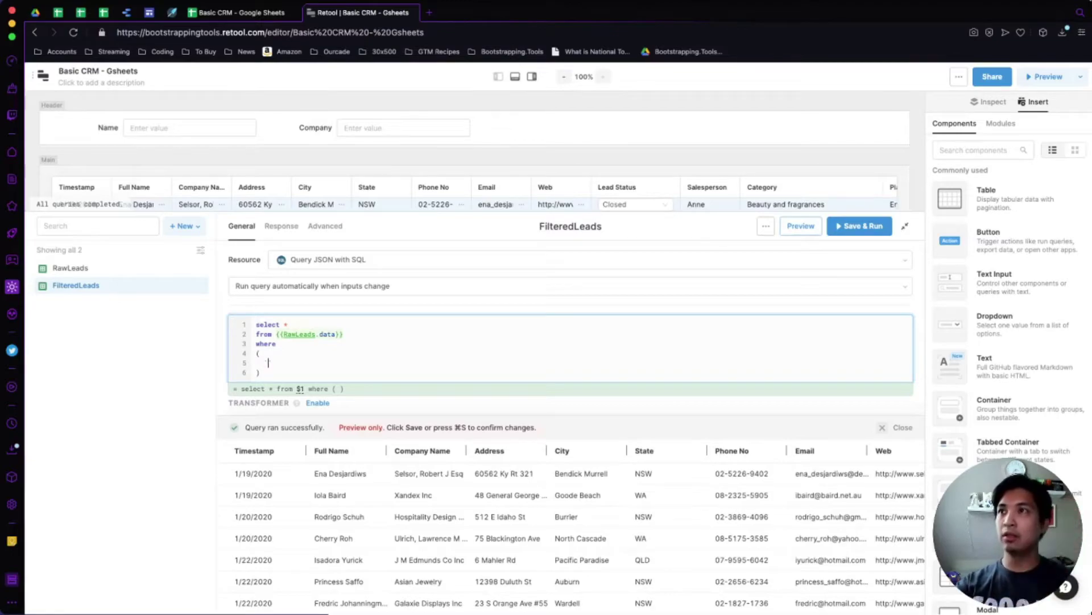
type("Full Name`")
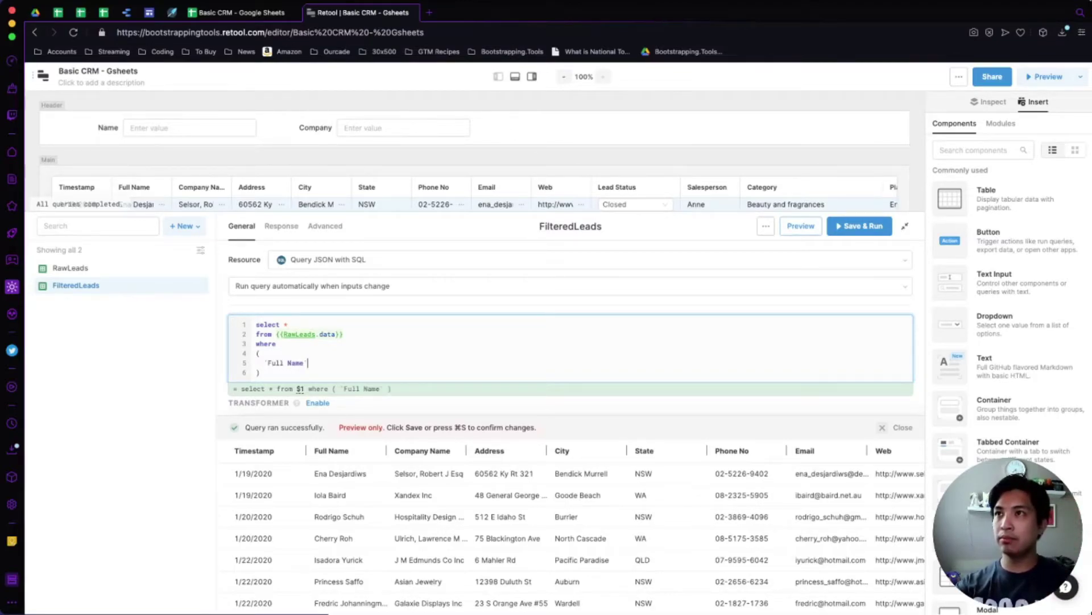
type(" = ")
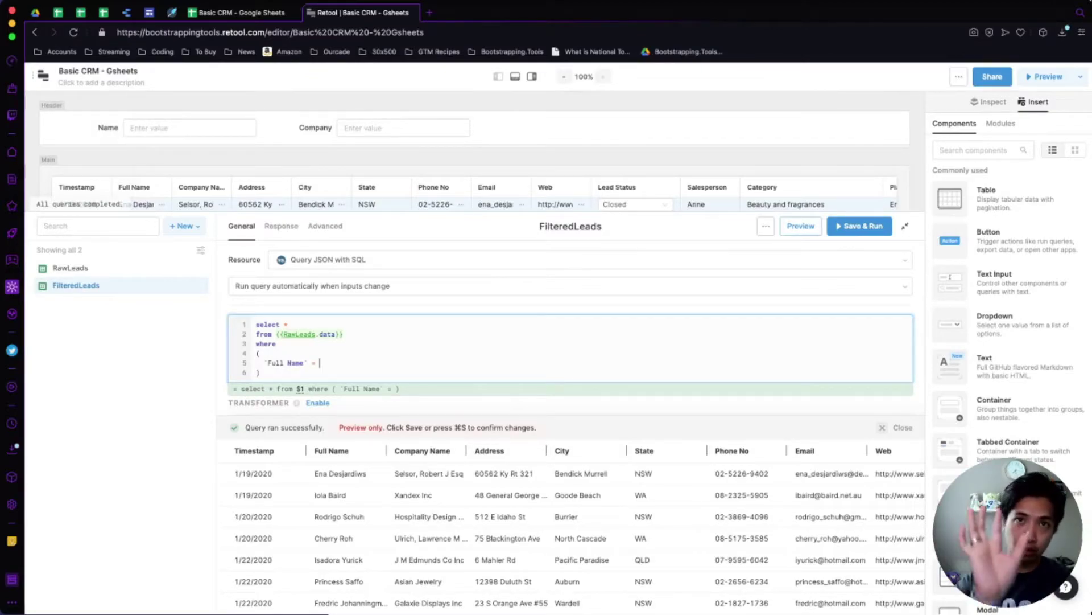
type("{{")
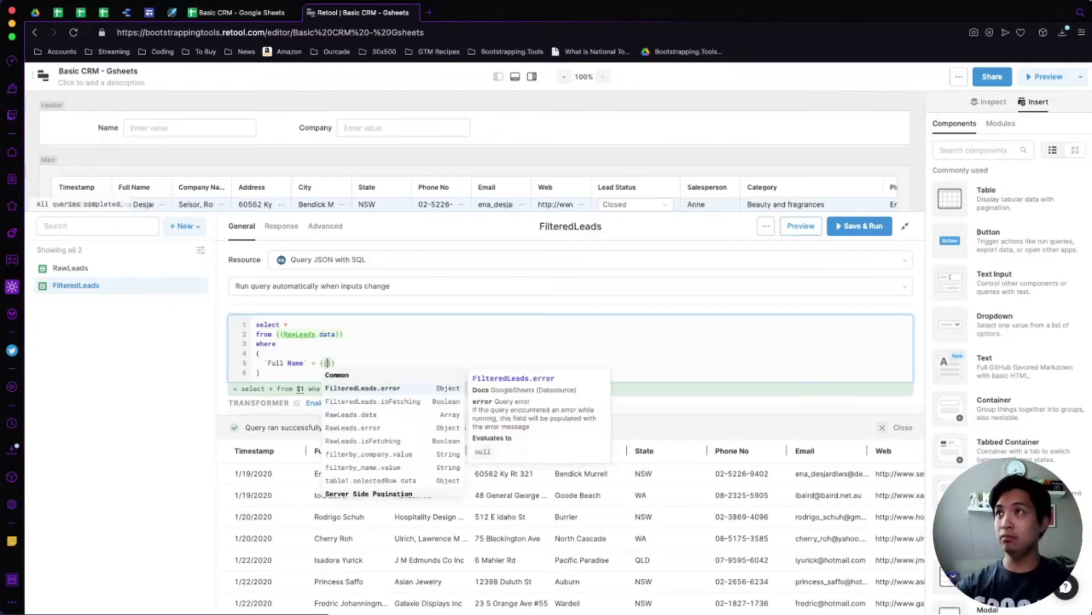
type("fil")
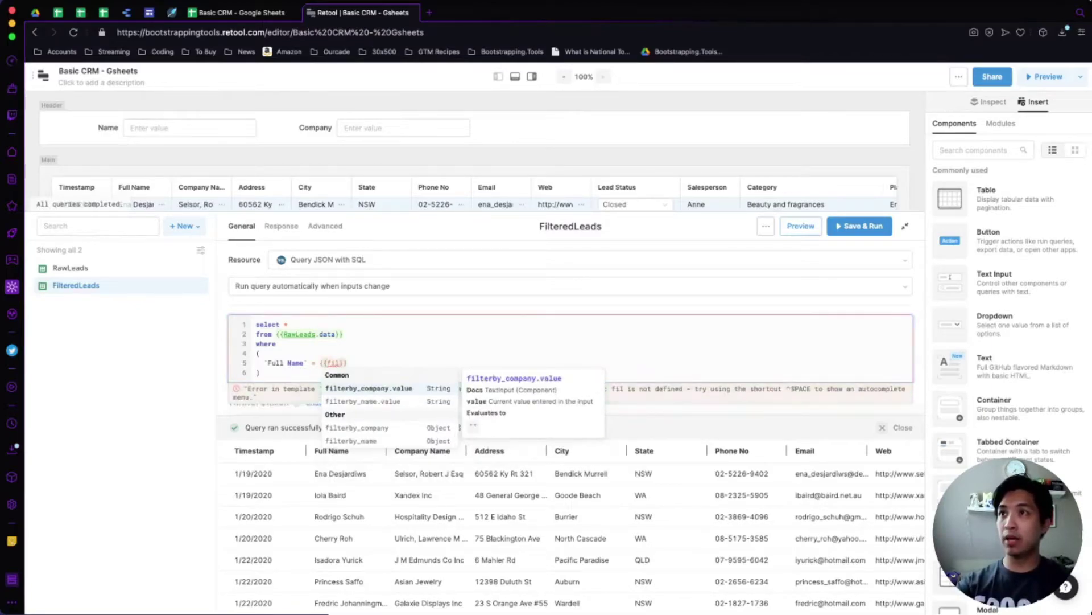
key("Return")
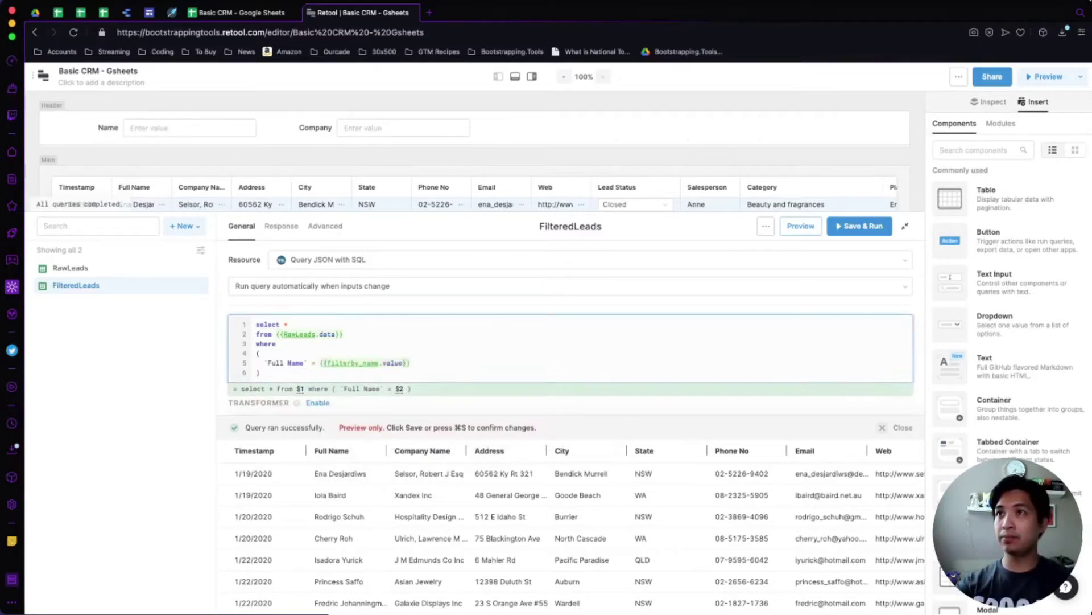
Add an or line with a copied condition comparing `Company Name` to {{filterby_company.value}}.
left_click_drag(256, 353, 261, 373)
key("super+c")
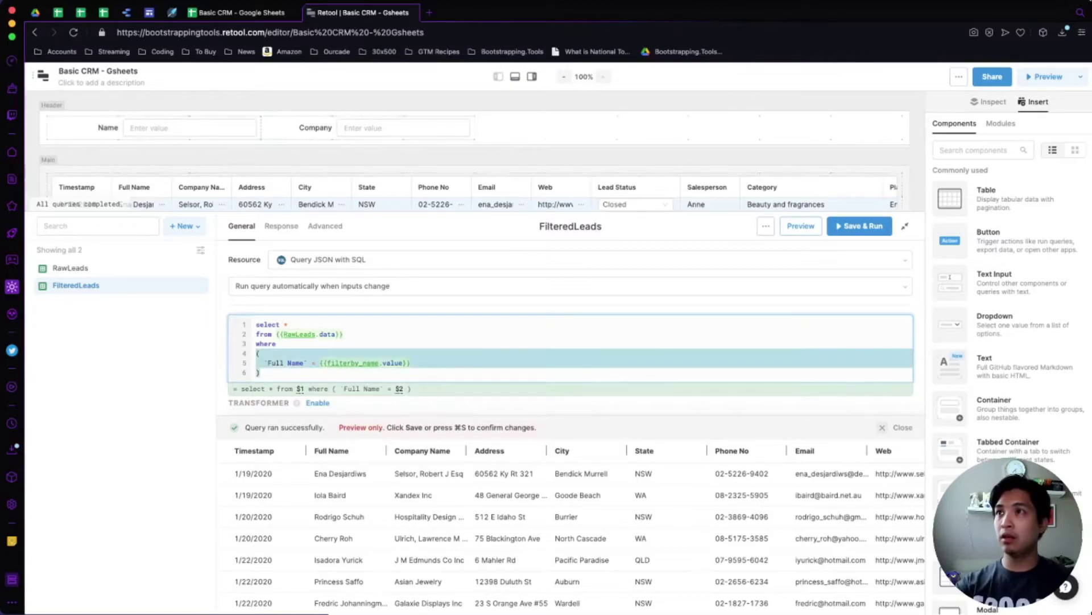
left_click(260, 373)
key("Return")
type("or")
key("Return")
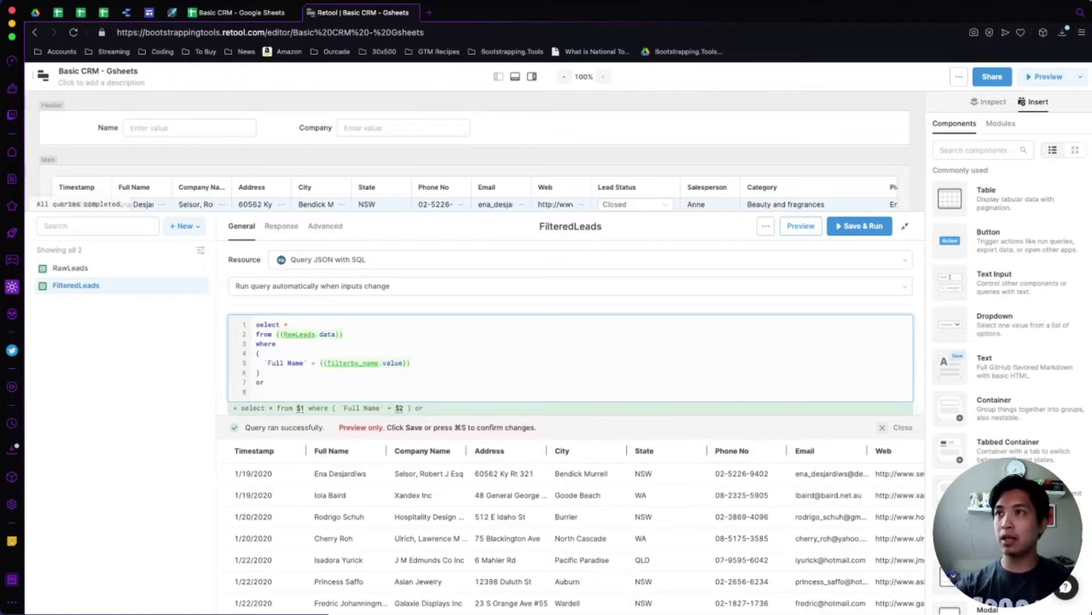
key("super+v")
left_click(308, 344)
key("BackSpace")
key("BackSpace")
key("BackSpace")
key("BackSpace")
key("BackSpace")
key("BackSpace")
key("BackSpace")
key("BackSpace")
key("BackSpace")
key("BackSpace")
key("BackSpace")
type("`Company Name")
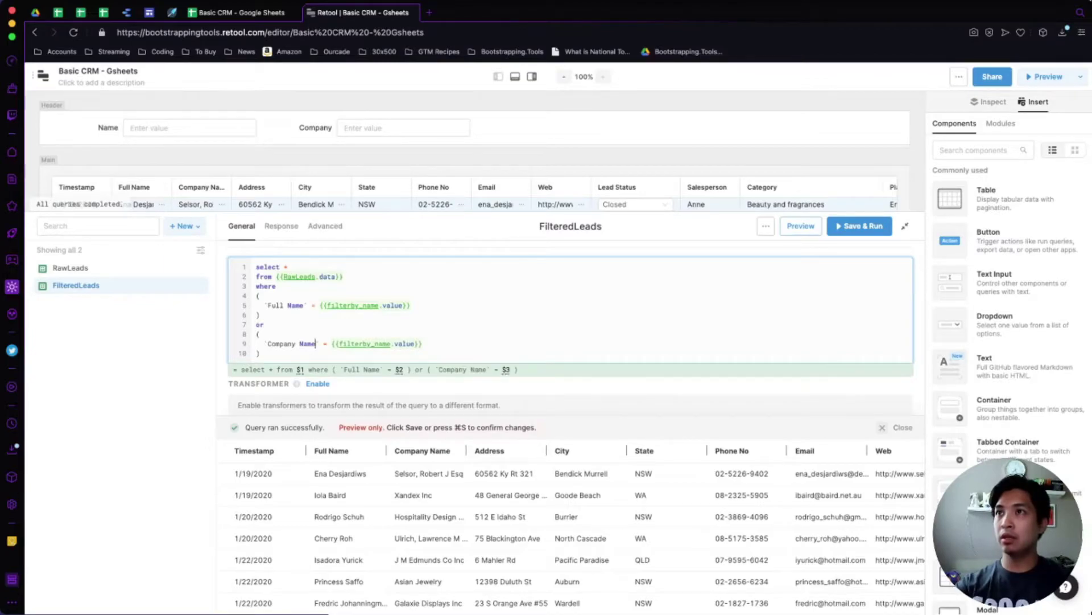
left_click(391, 344)
key("BackSpace")
key("BackSpace")
key("BackSpace")
key("BackSpace")
type("c")
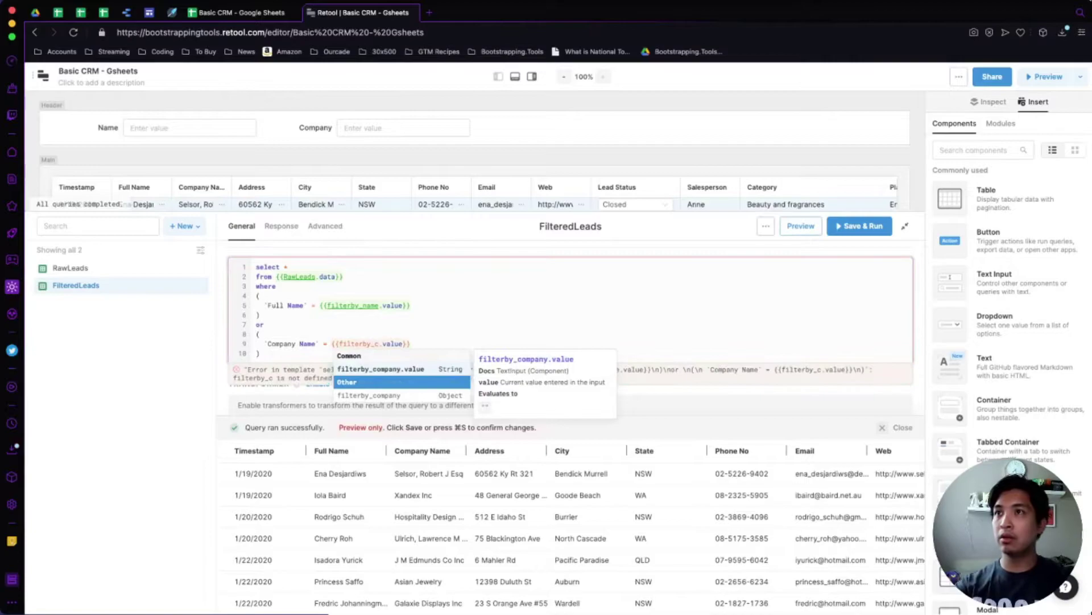
key("Up")
key("Return")
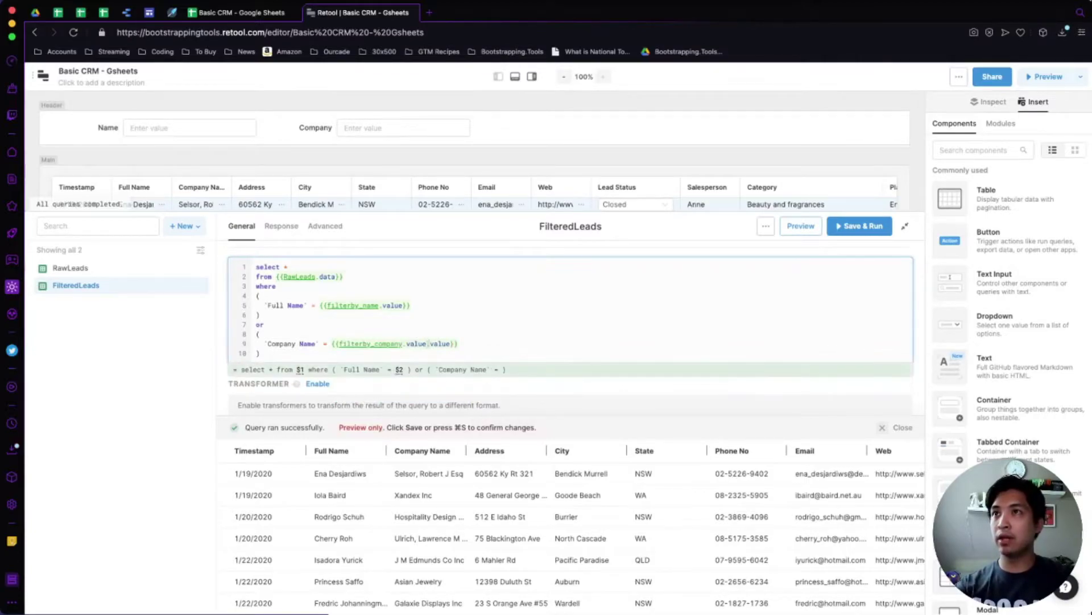
Preview the query, which now returns no rows.
key("Escape")
key("Up")
key("Up")
key("Up")
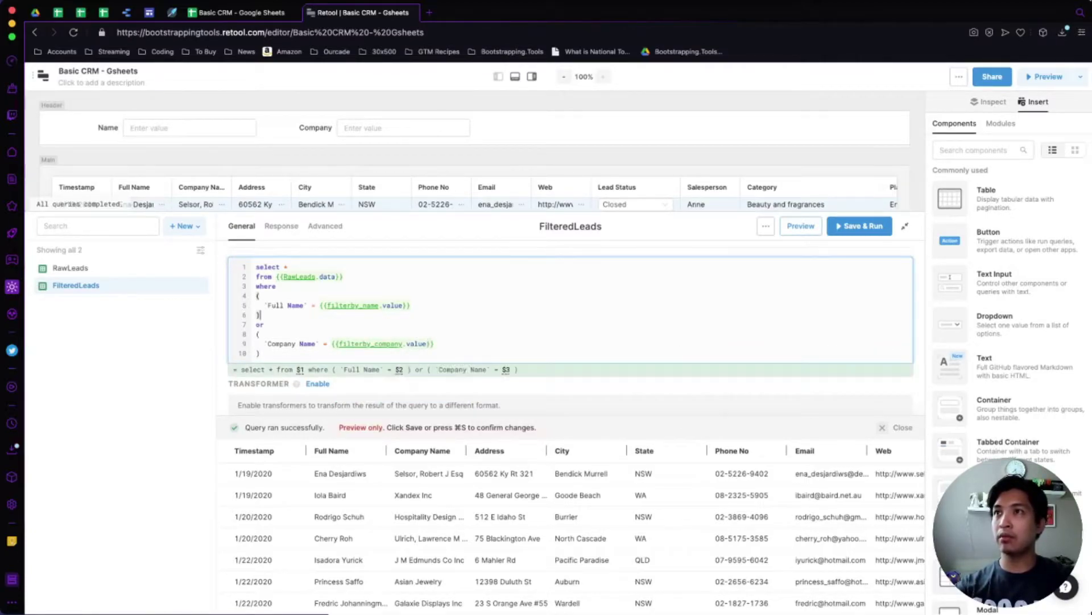
key("Up")
key("Up")
key("Up")
key("Up")
scroll(569, 318, "up", 1)
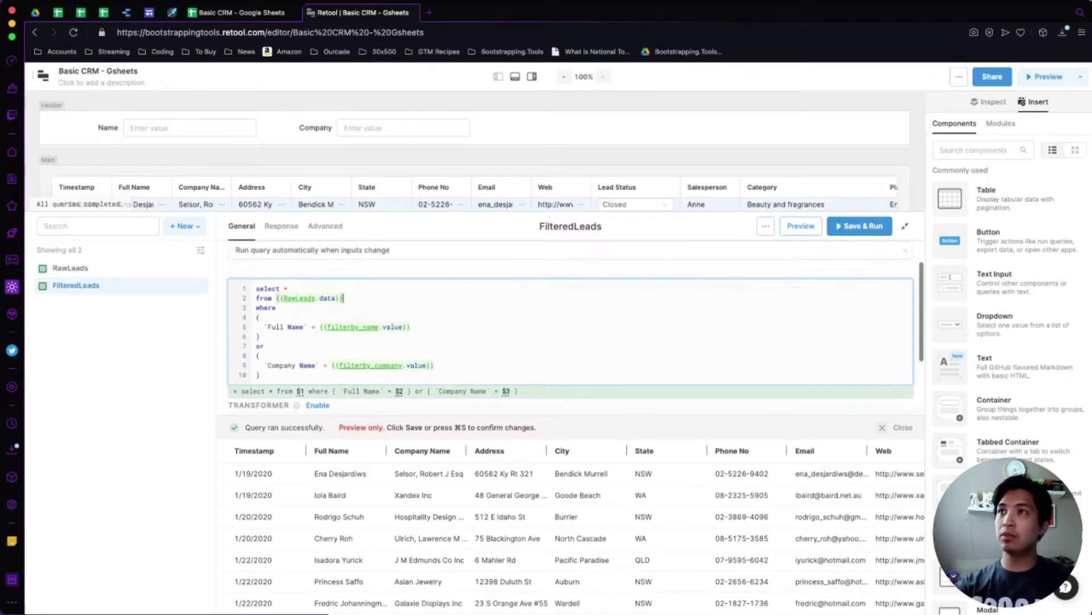
left_click(800, 226)
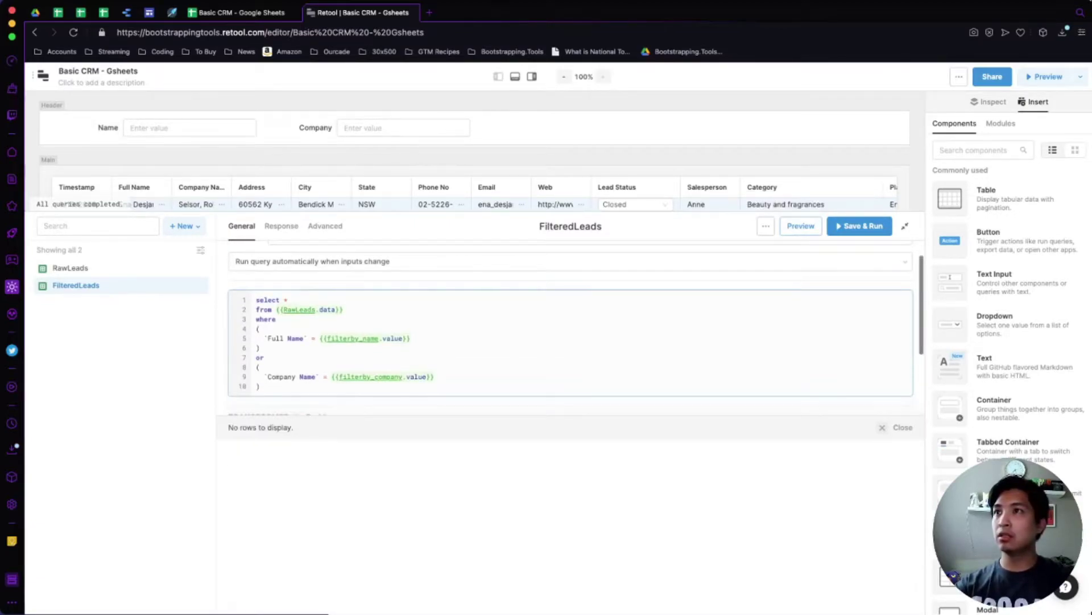
Insert a blank line in the first condition and change or to and between conditions.
scroll(569, 342, "up", 1)
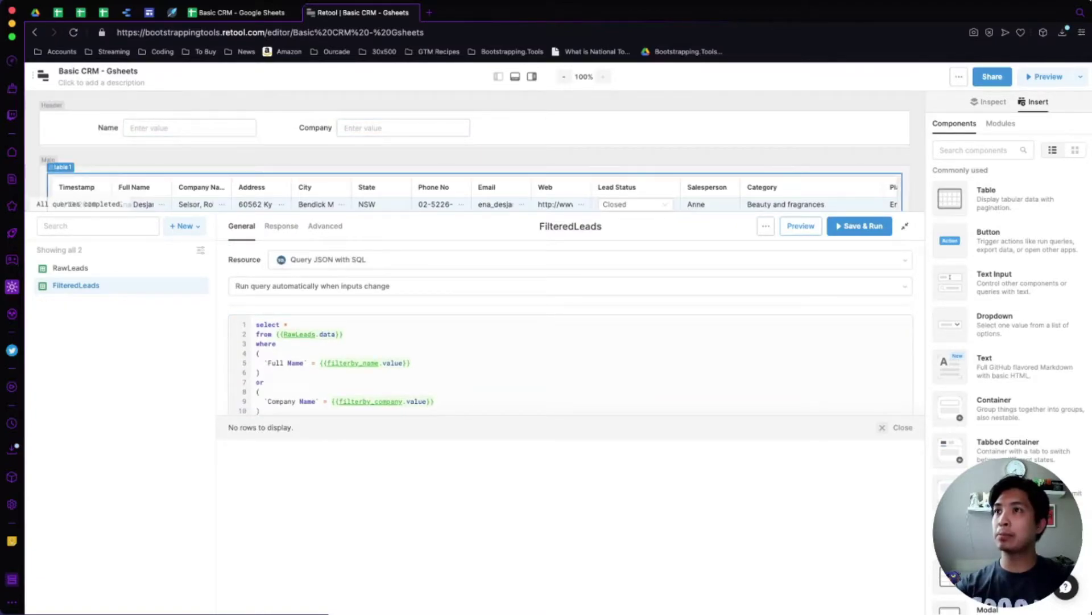
scroll(475, 152, "down", 1)
left_click(259, 353)
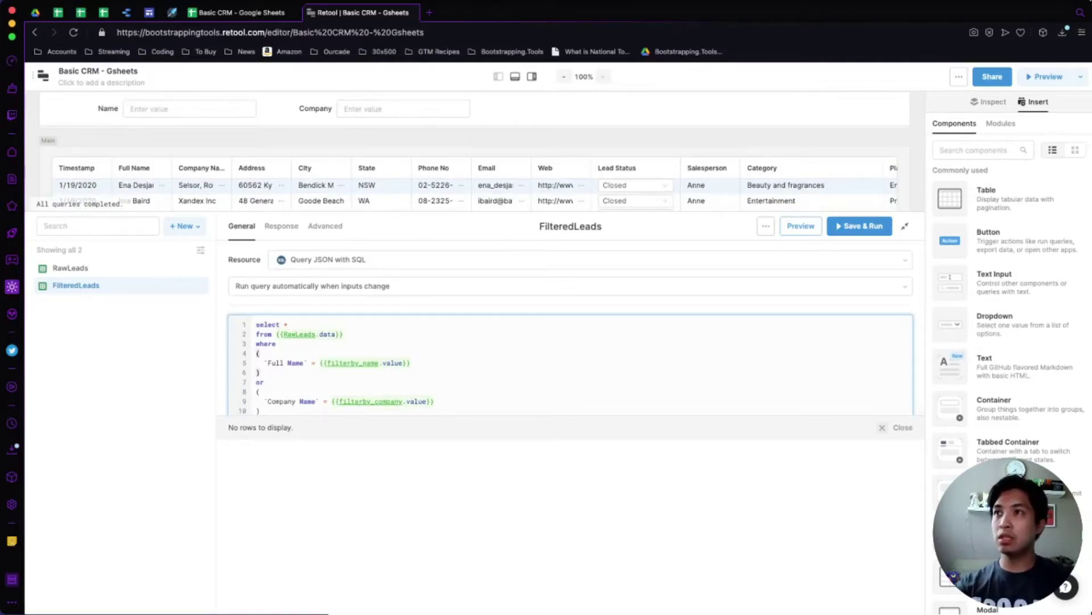
key("Return")
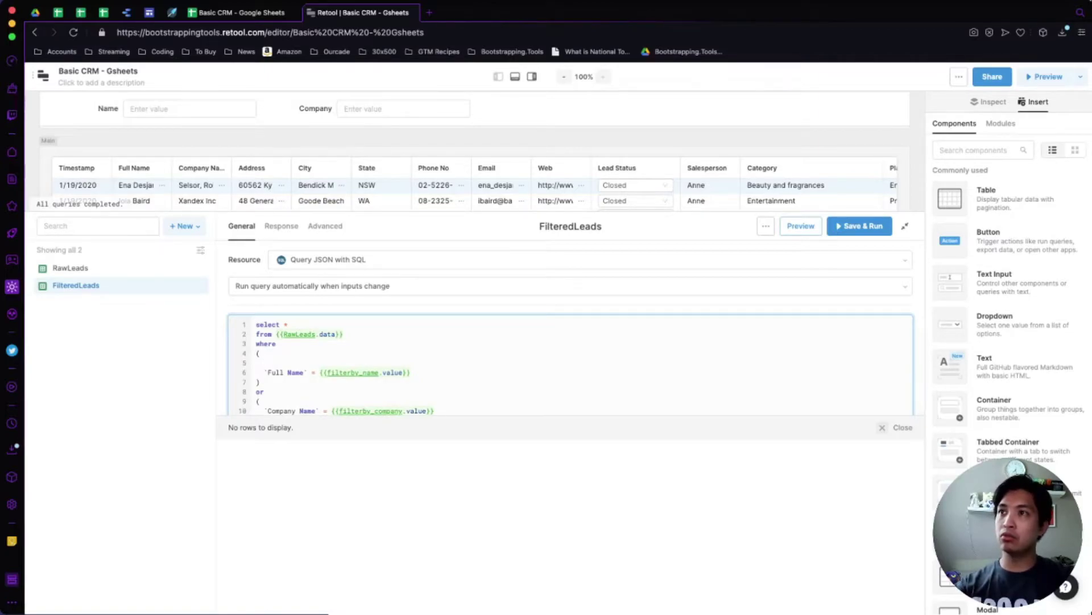
left_click(260, 391)
key("BackSpace")
type("and")
Put a copy of the name filter expression on line 5 followed by or.
left_click(264, 362)
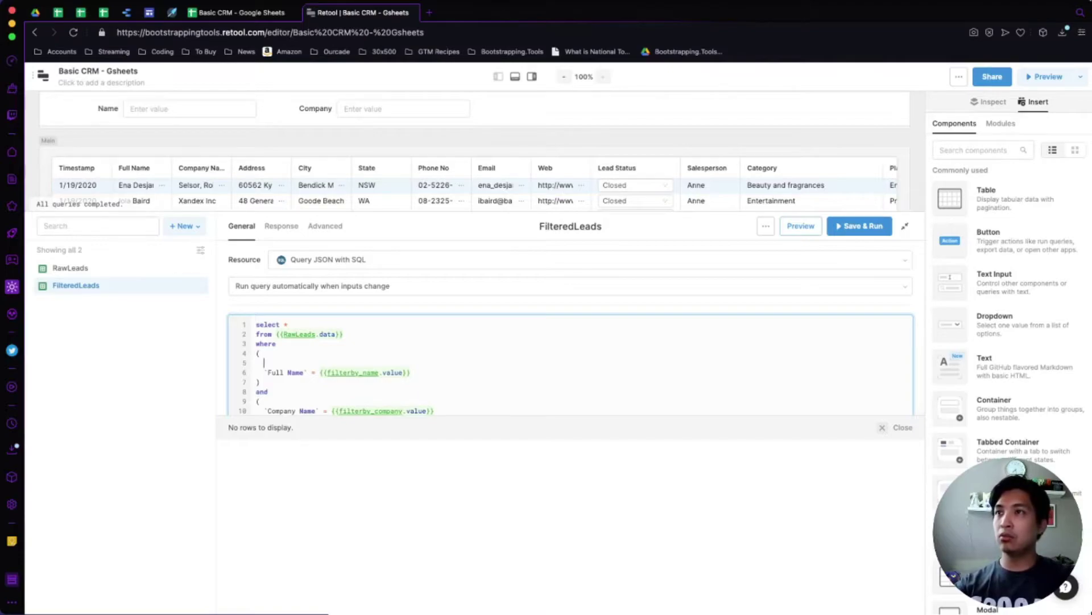
key("shift+End")
key("ctrl+c")
key("Up")
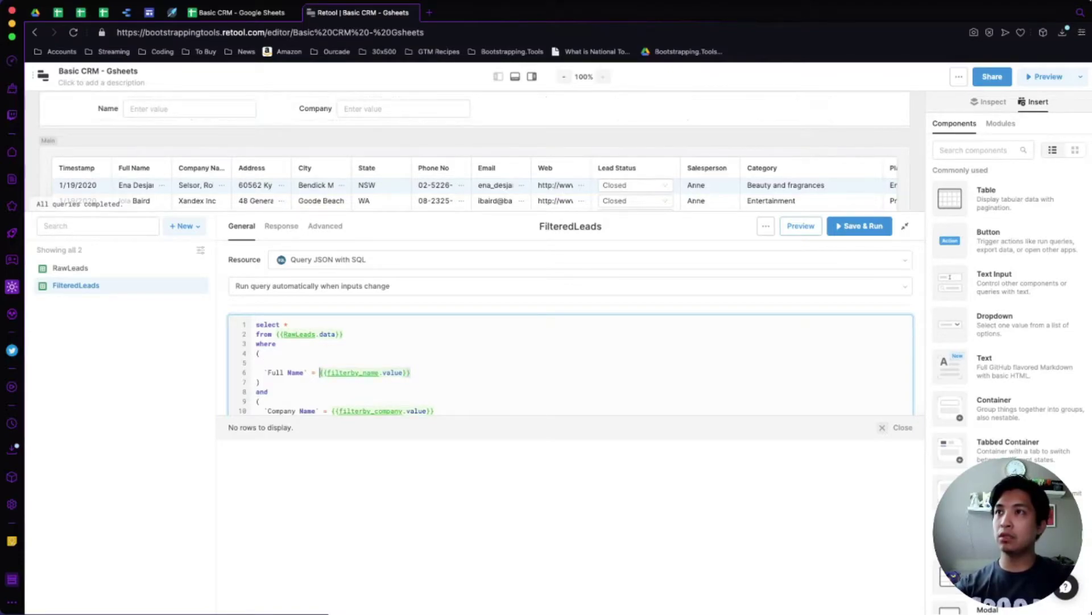
key("ctrl+v")
left_click(272, 363)
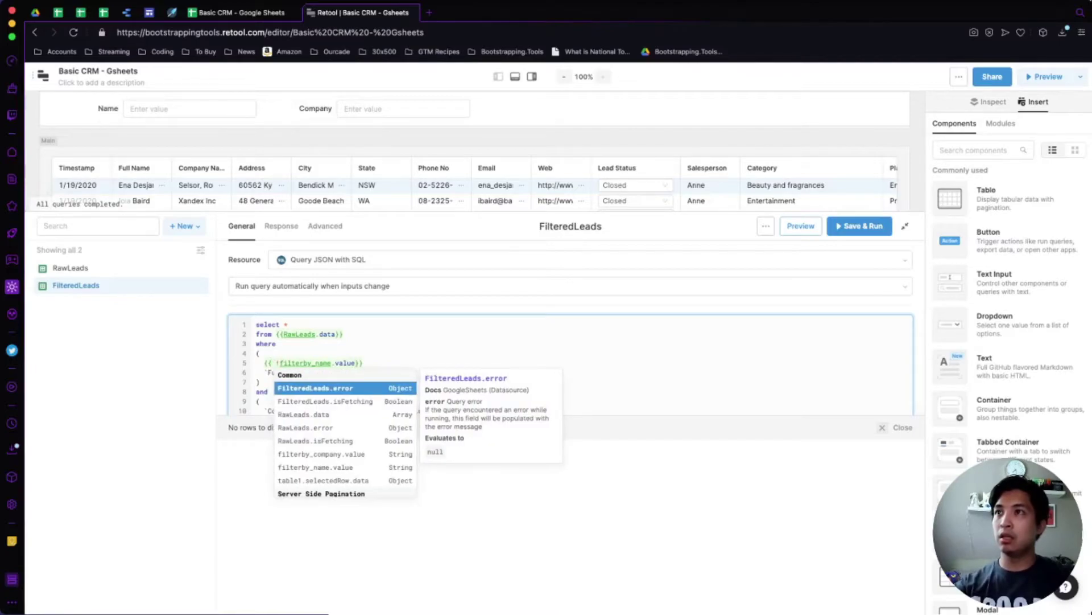
key("Escape")
key("BackSpace")
left_click(360, 363)
type("or")
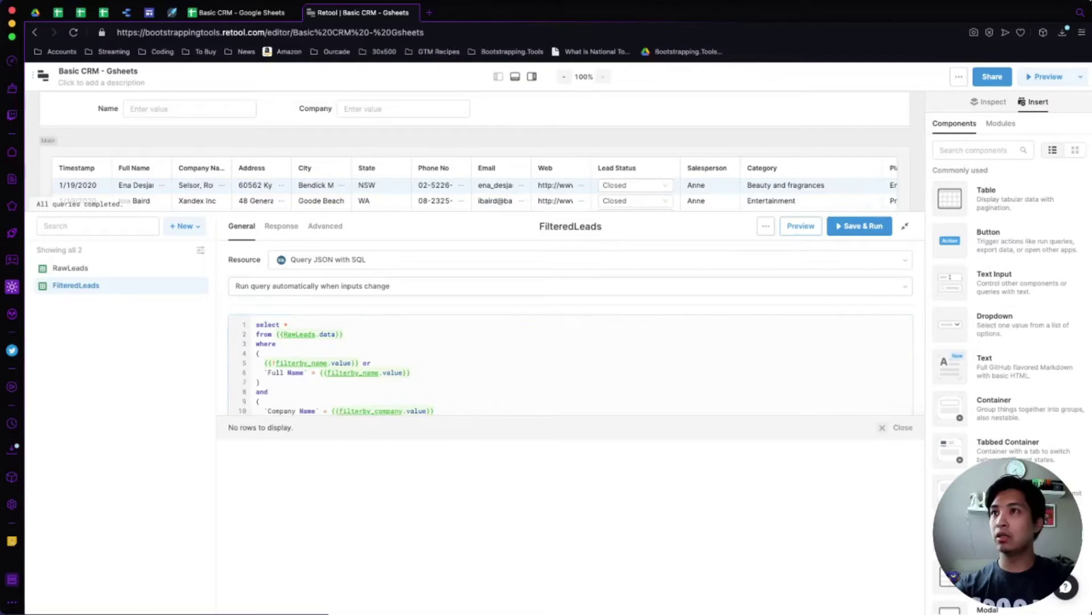
Add the negated company filter expression plus or on line 10, then preview the returned leads.
left_click(383, 410)
key("shift+Home")
key("ctrl+v")
type("or")
left_click(272, 411)
type("!")
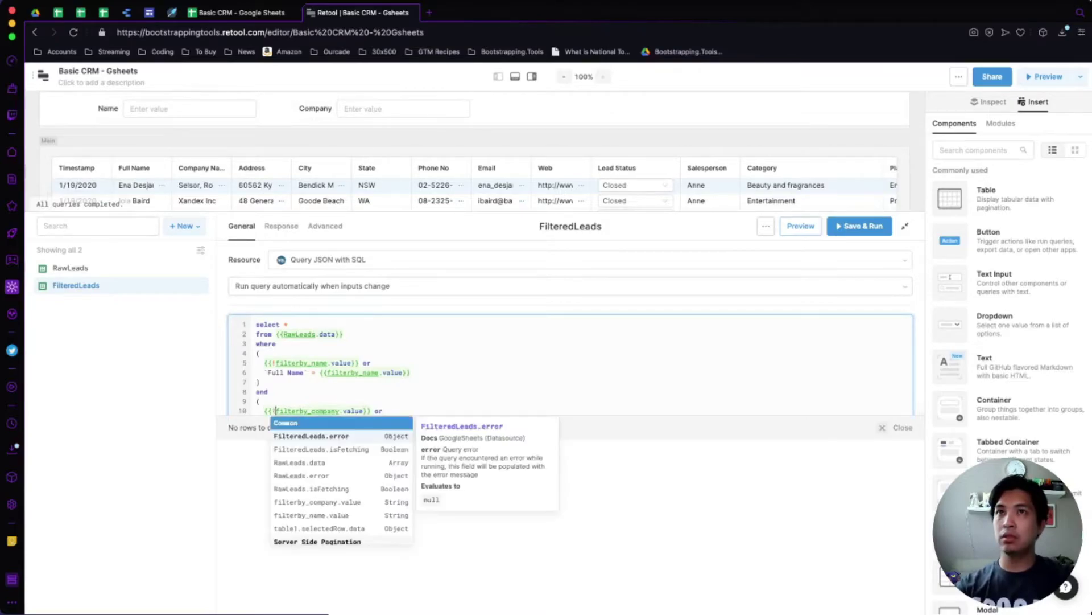
left_click(800, 226)
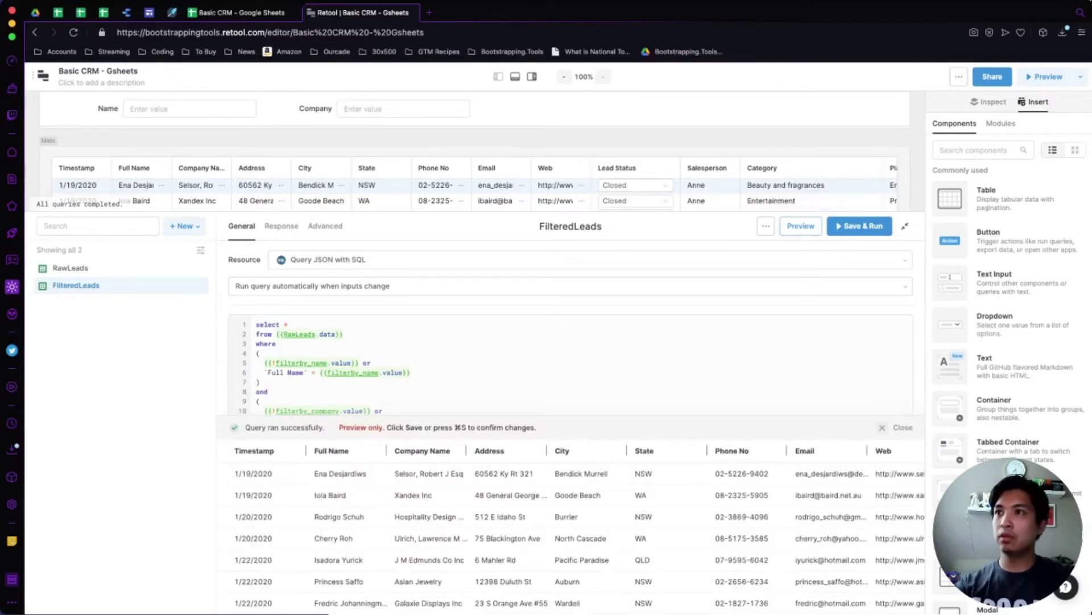
scroll(569, 335, "down", 2)
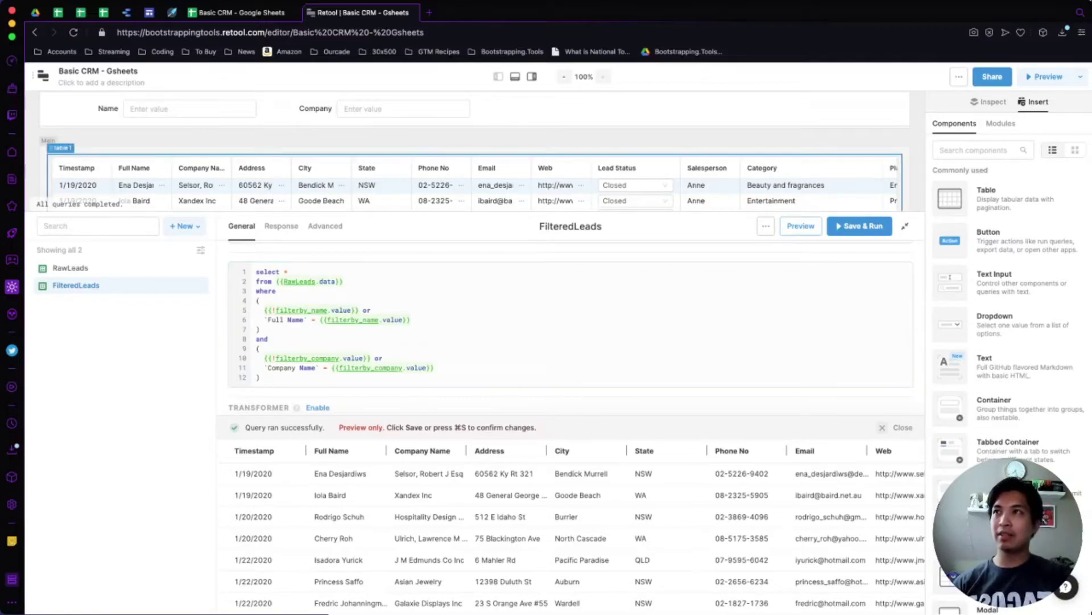
type("Ena")
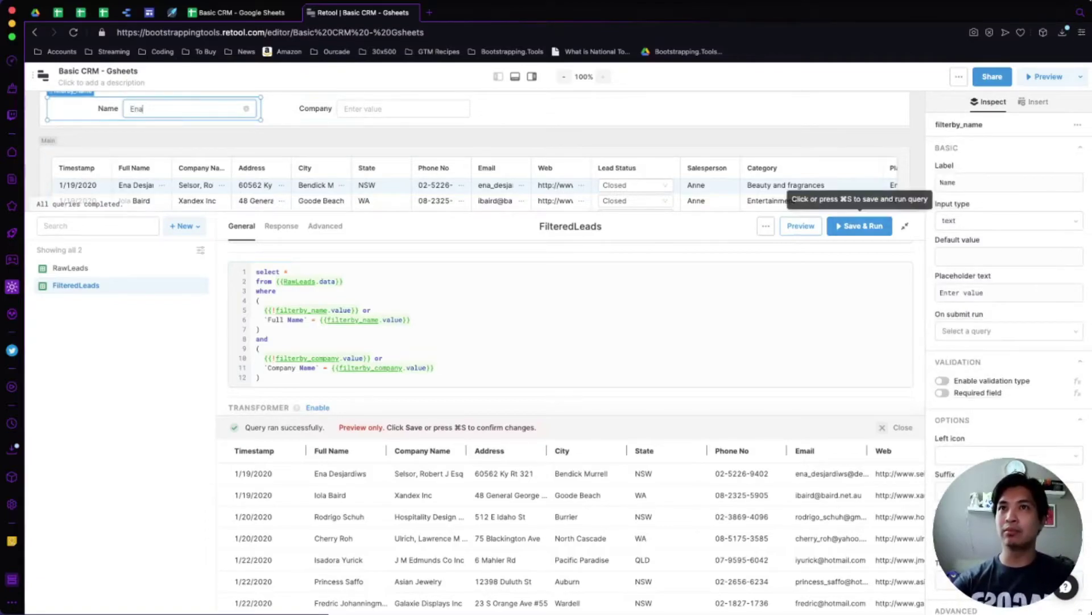
left_click(801, 225)
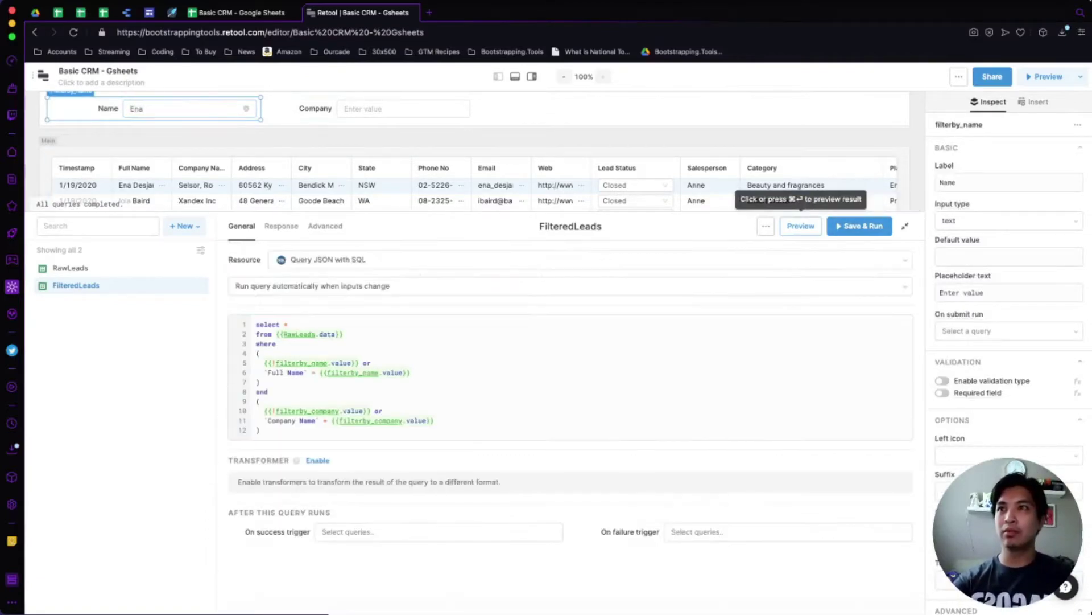
key("super+a")
key("BackSpace")
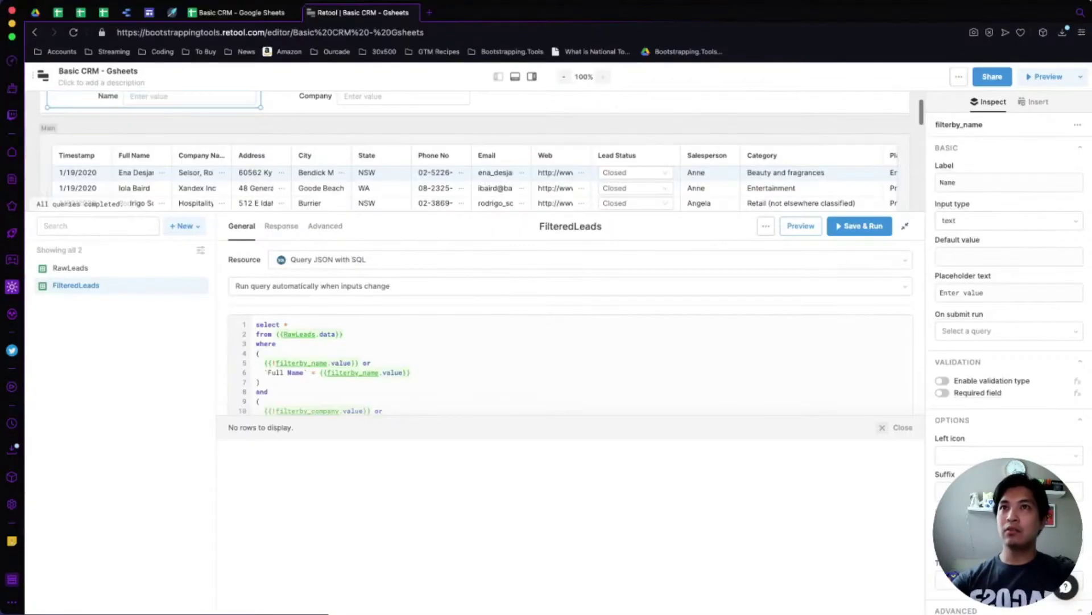
left_click(800, 225)
Change line 6 to `Full Name` iLIKE {{ '%' + filterby_name.value + '%'}}.
left_click(314, 373)
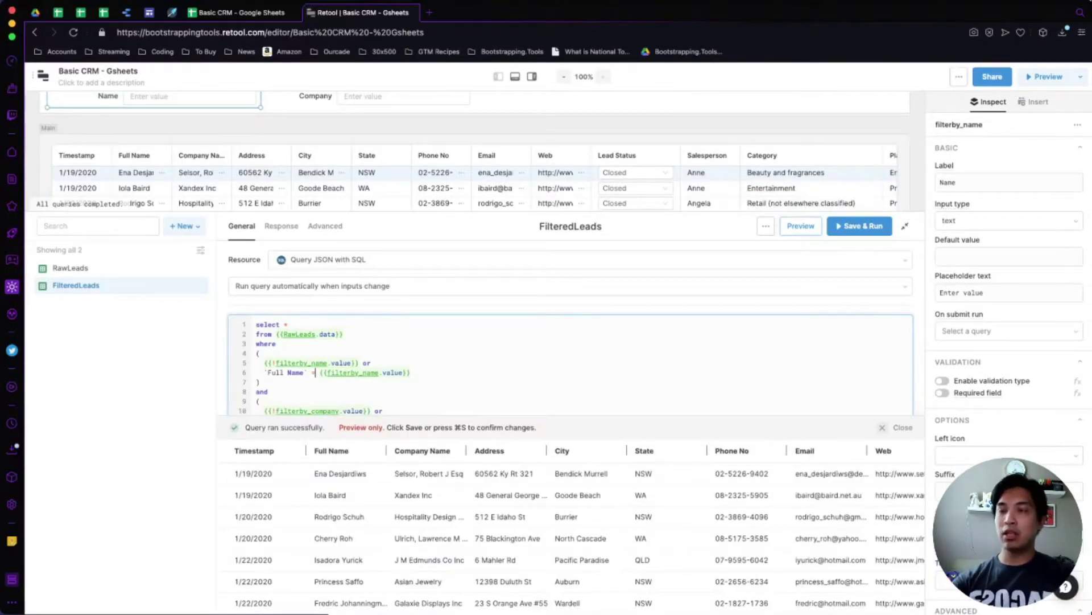
key("BackSpace")
type("iLIKE")
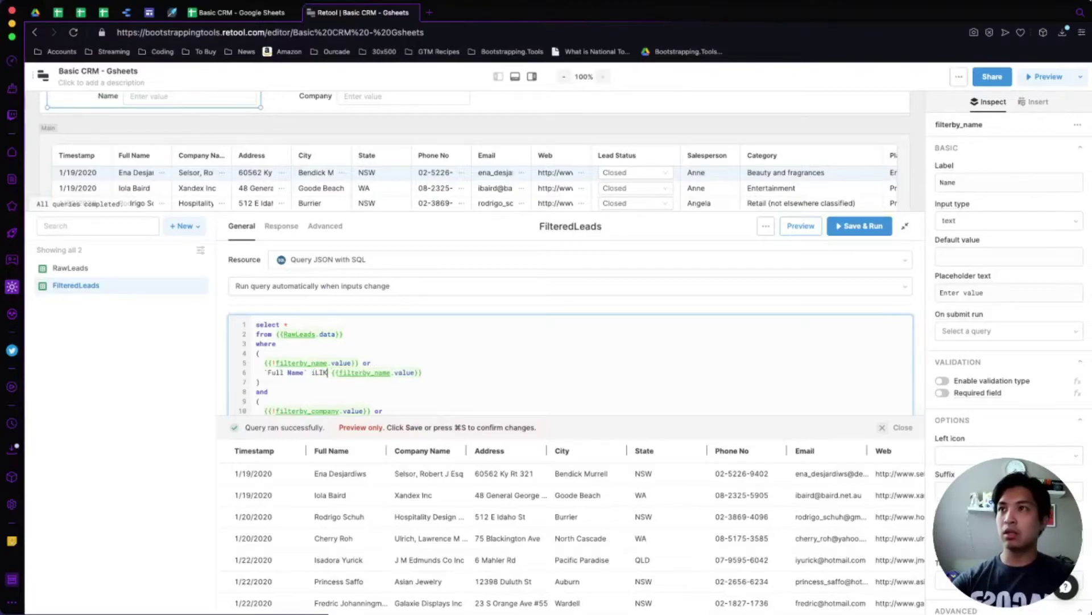
left_click(342, 372)
left_click(426, 373)
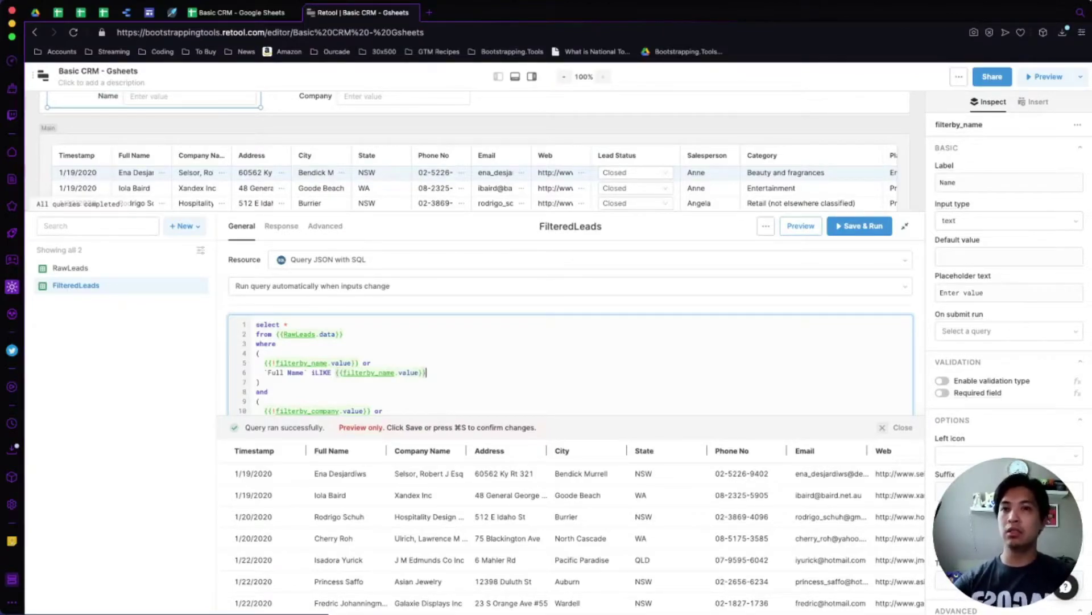
left_click(398, 373)
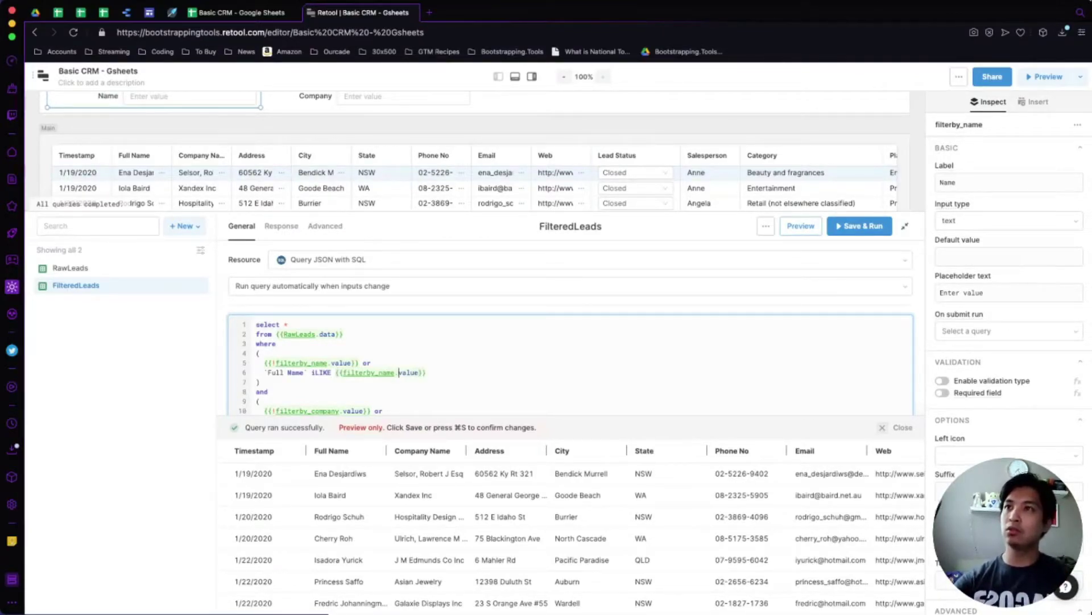
left_click(342, 372)
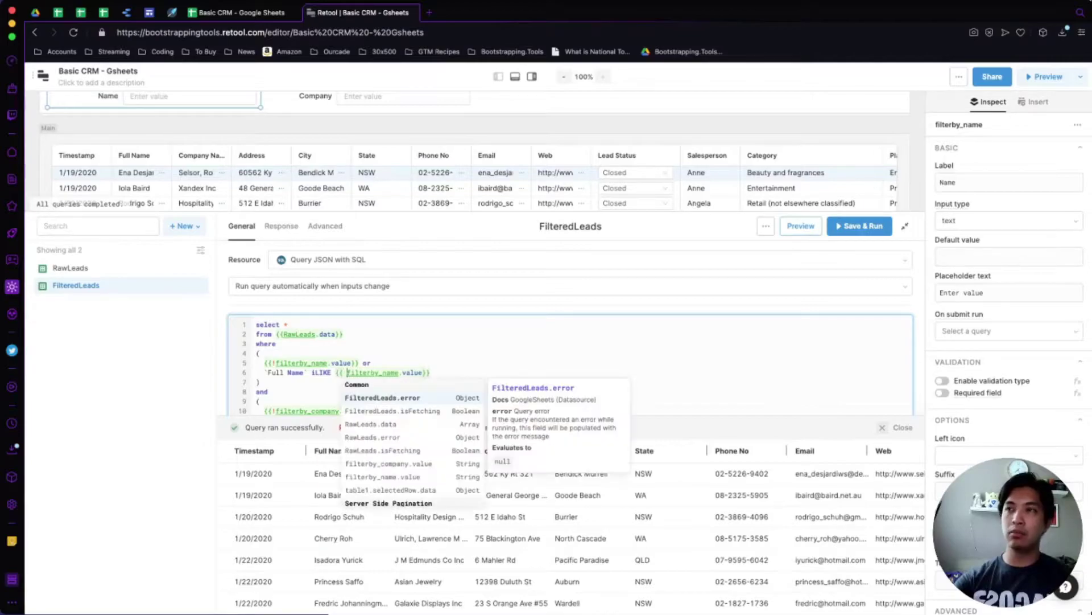
type("'%' +")
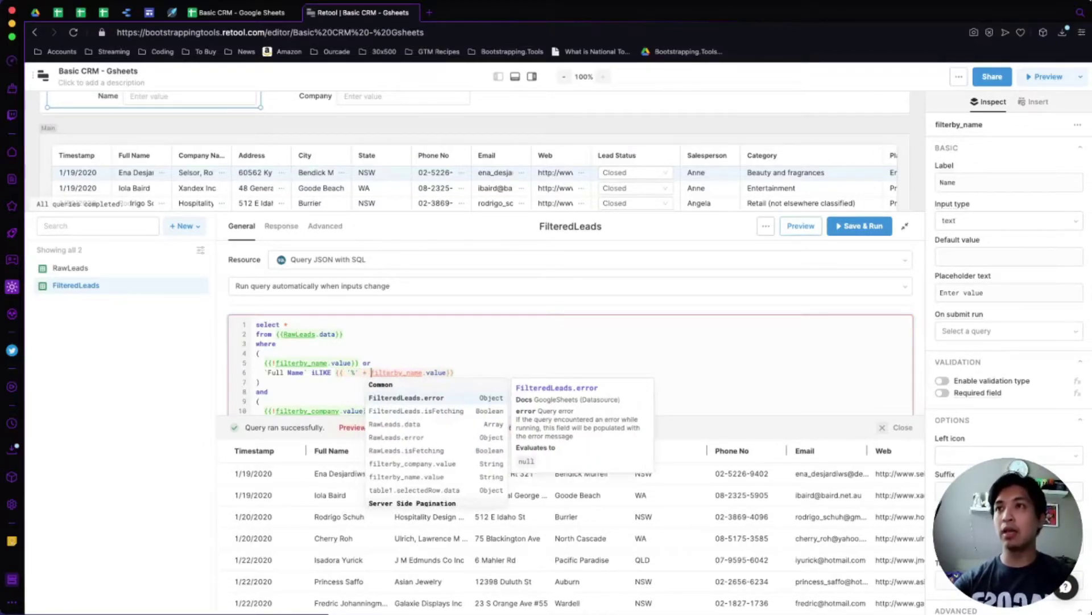
left_click(449, 373)
left_click(422, 373)
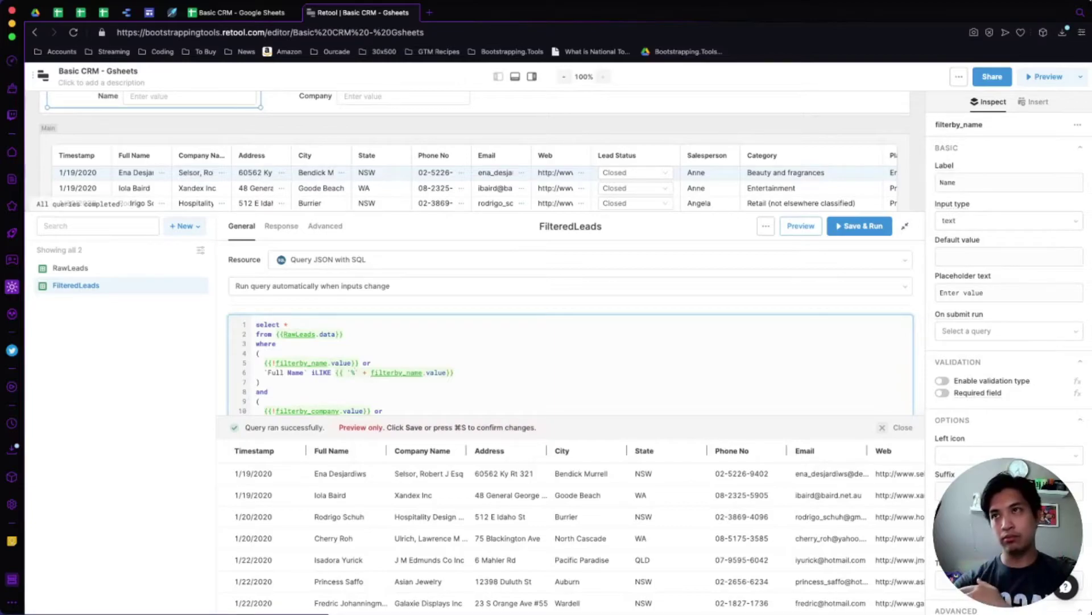
left_click(446, 373)
type("+ '%")
Add an example-match comment at the end of line 6, then undo it.
key("Left")
key("Left")
key("Left")
key("Left")
key("Left")
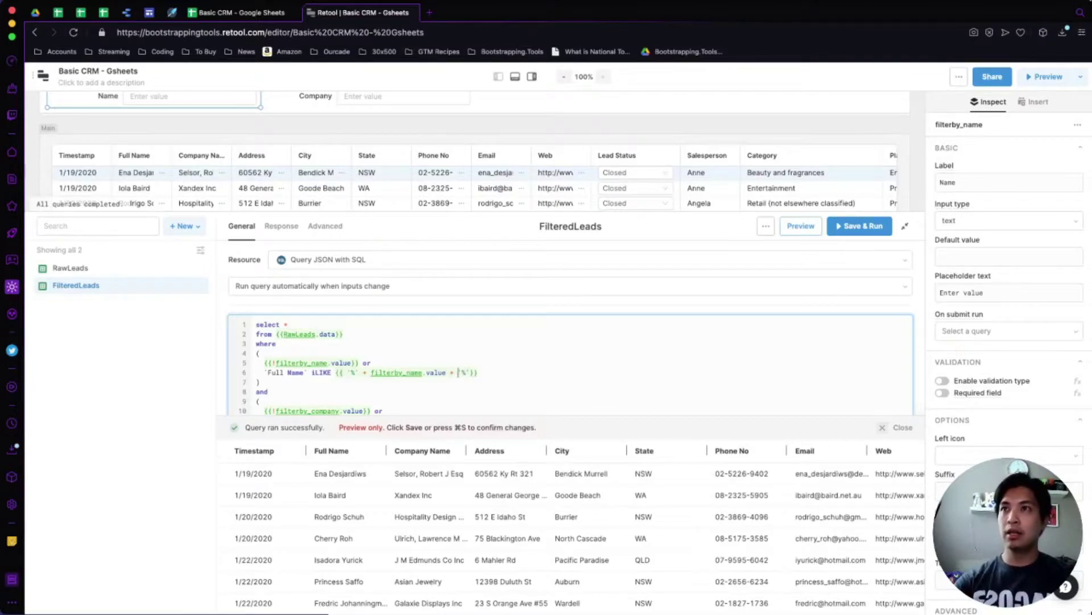
key("shift+alt+Left")
key("shift+alt+Left")
key("shift+alt+Left")
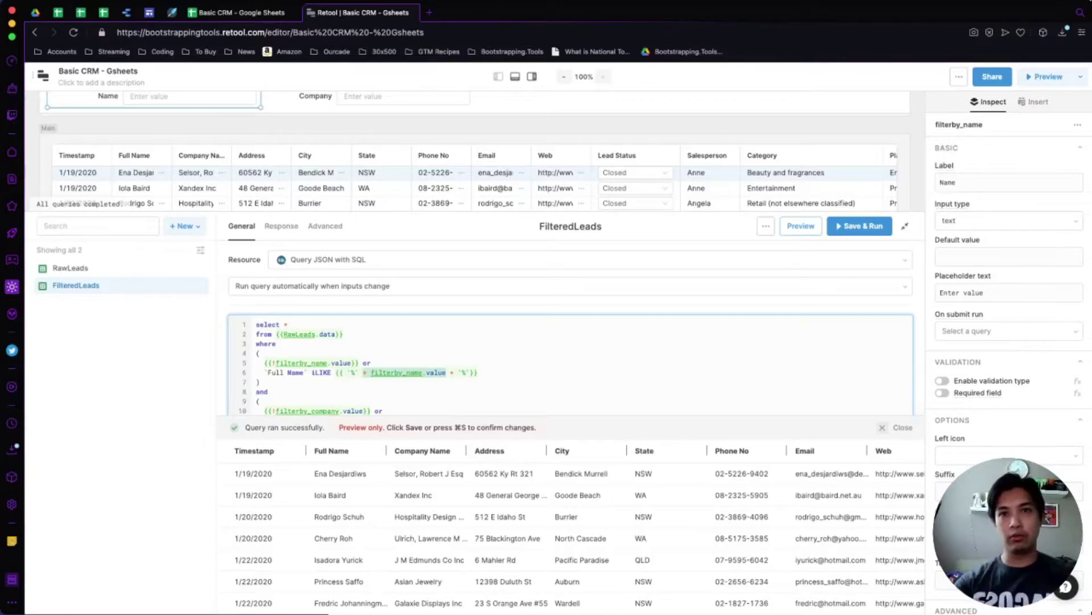
left_click(482, 373)
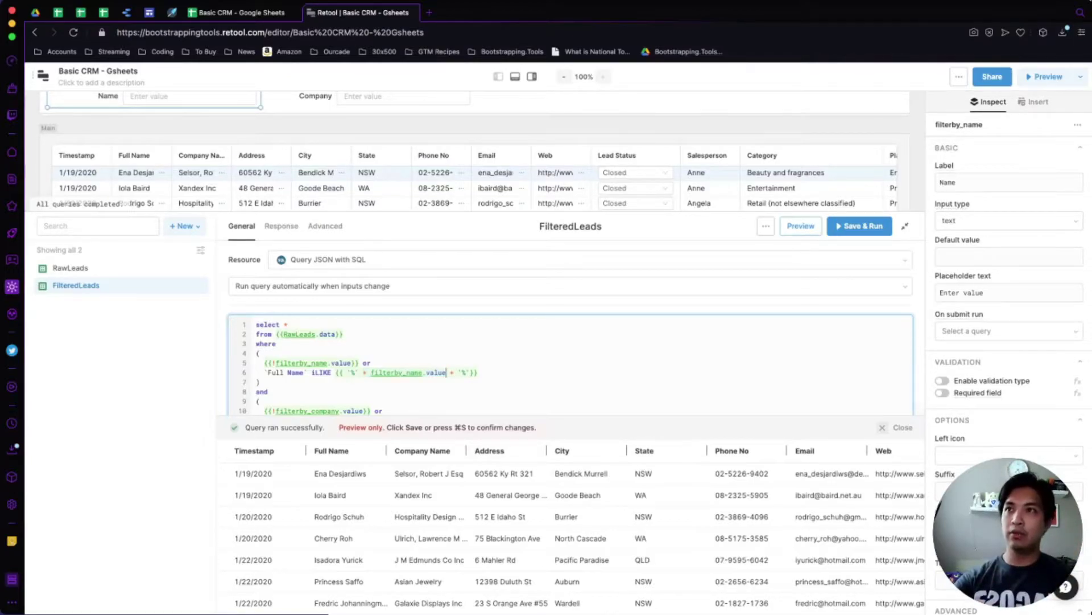
type("Ena")
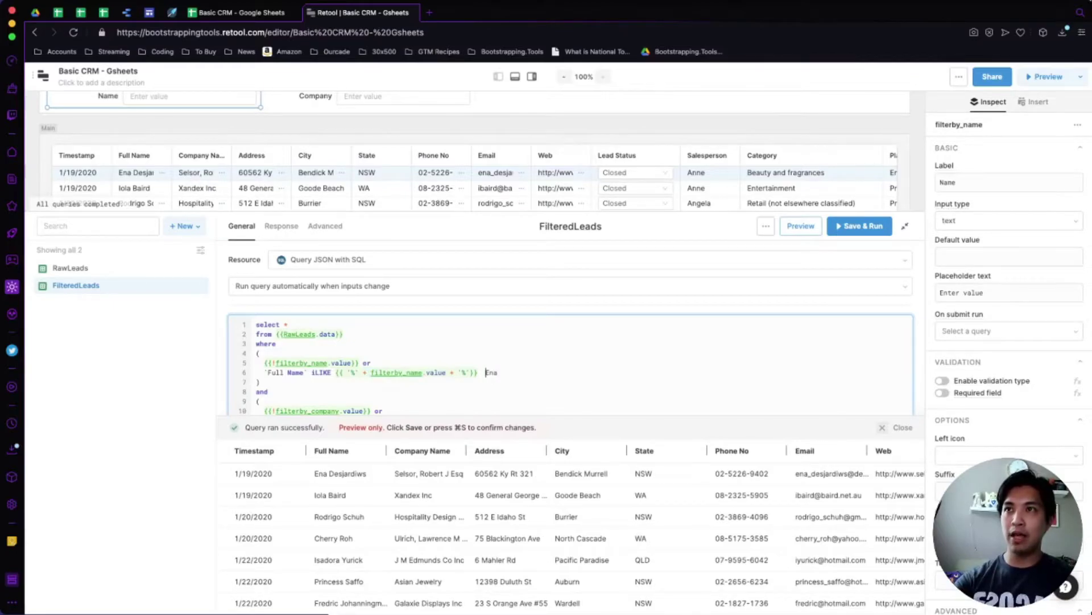
key("End")
type("-- ")
type("dena")
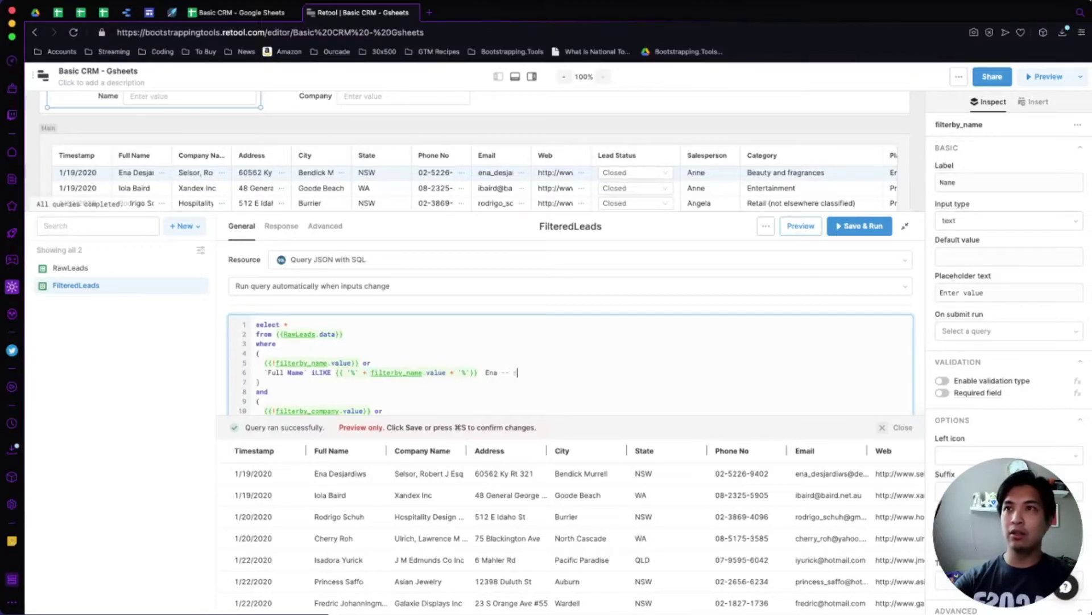
type(" endea")
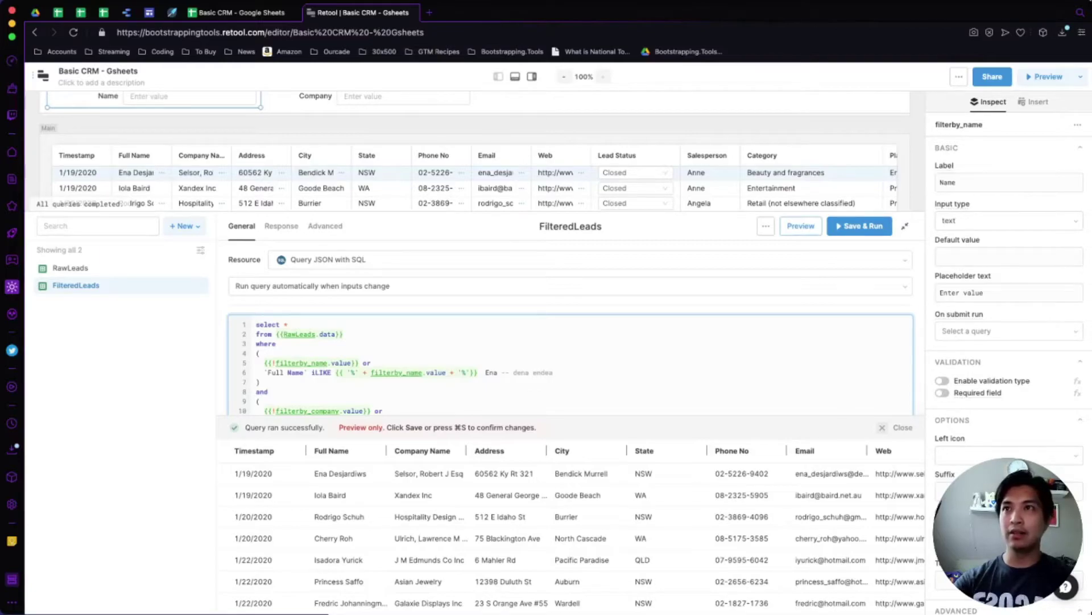
key("Left")
key("Left")
key("Left")
type("a")
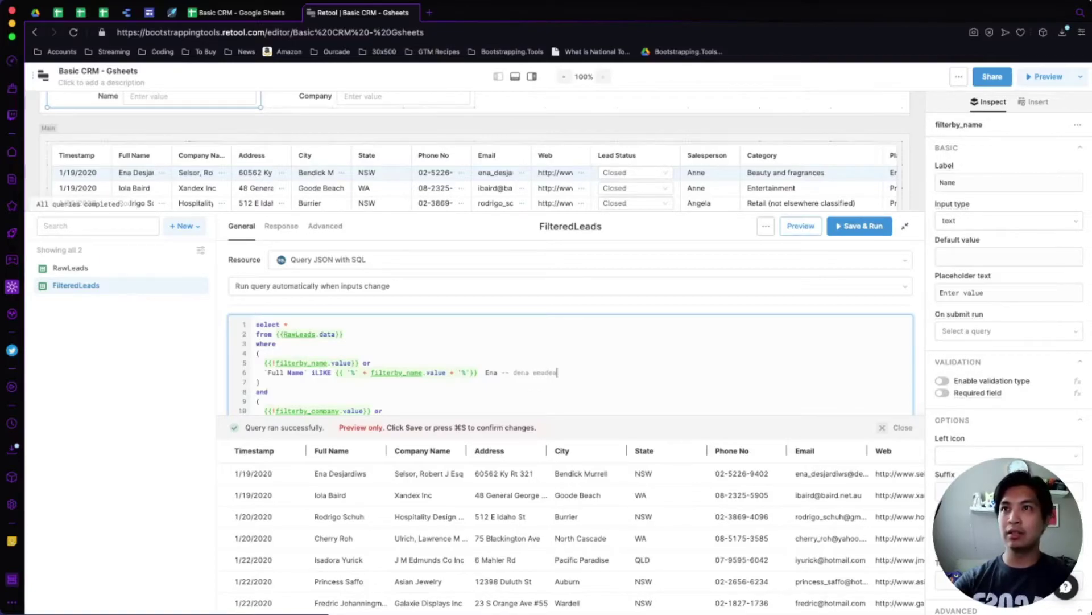
type("-- d")
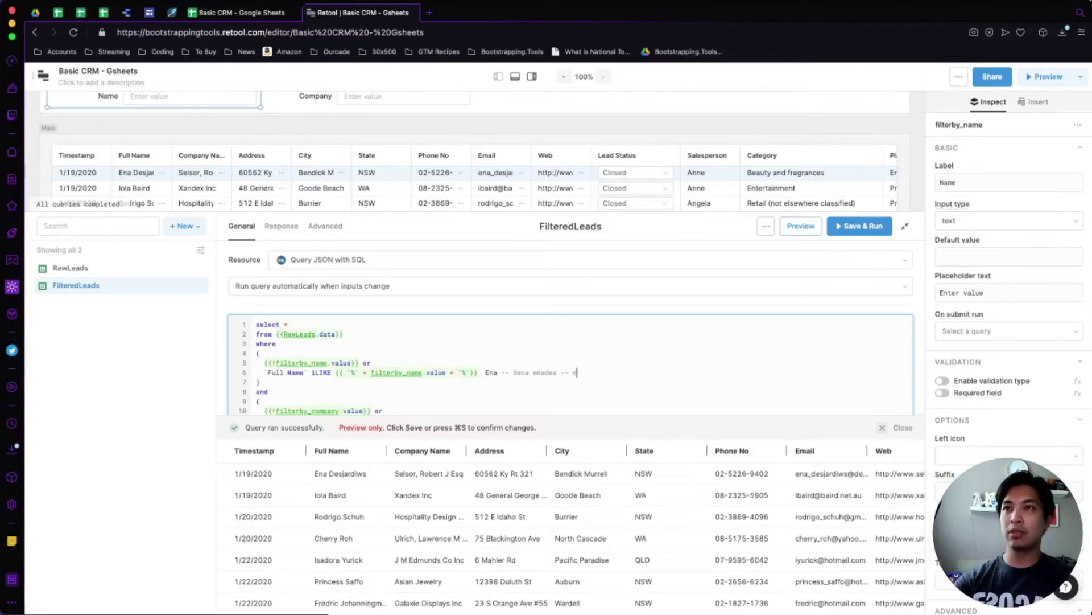
type("tna")
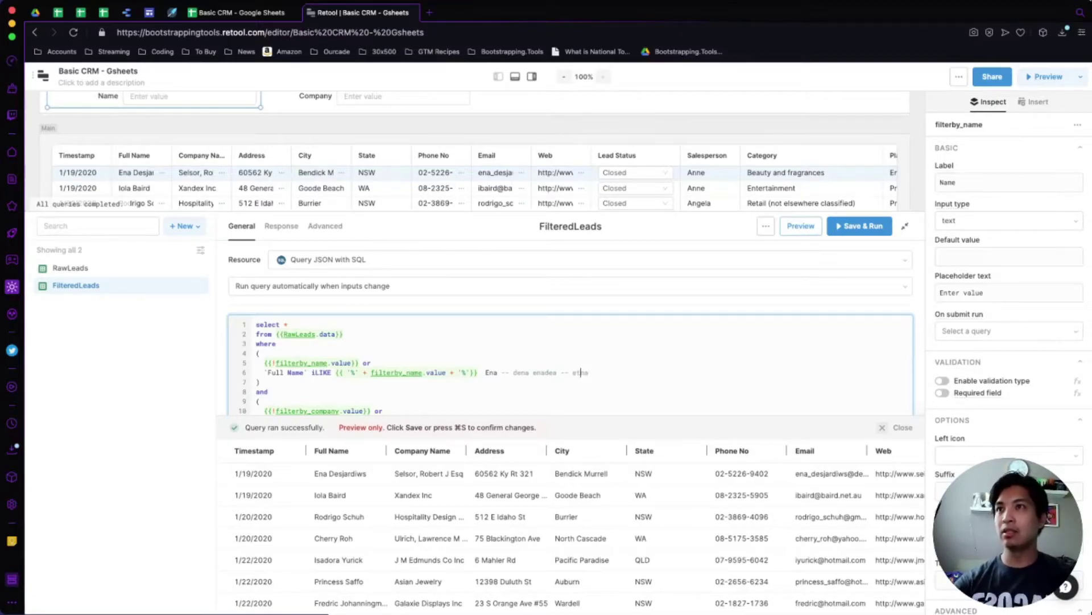
key("BackSpace")
left_click(490, 373)
key("super+z")
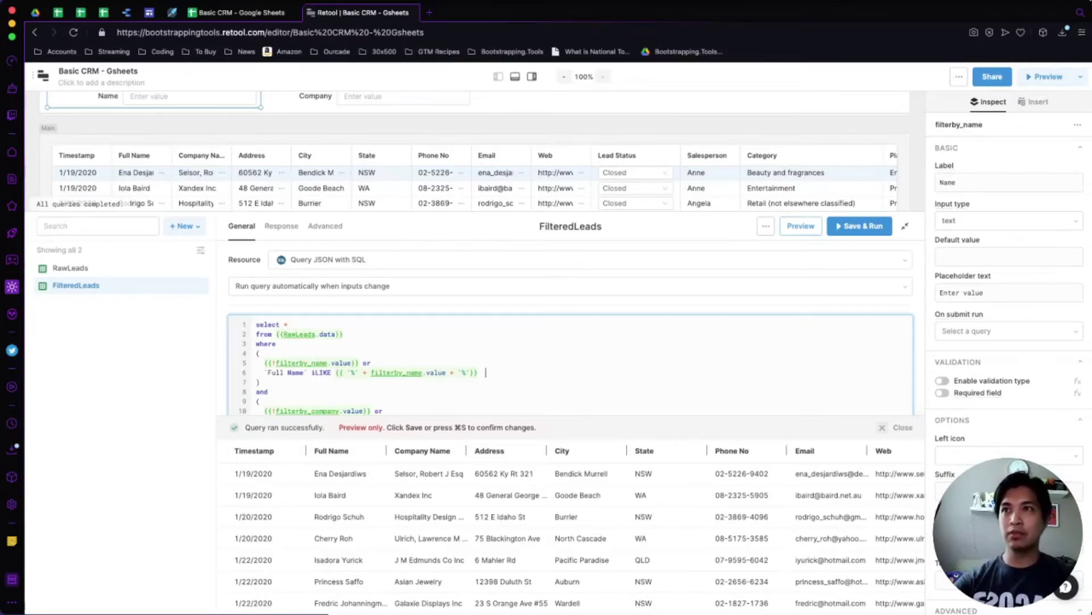
key("Left")
key("Left")
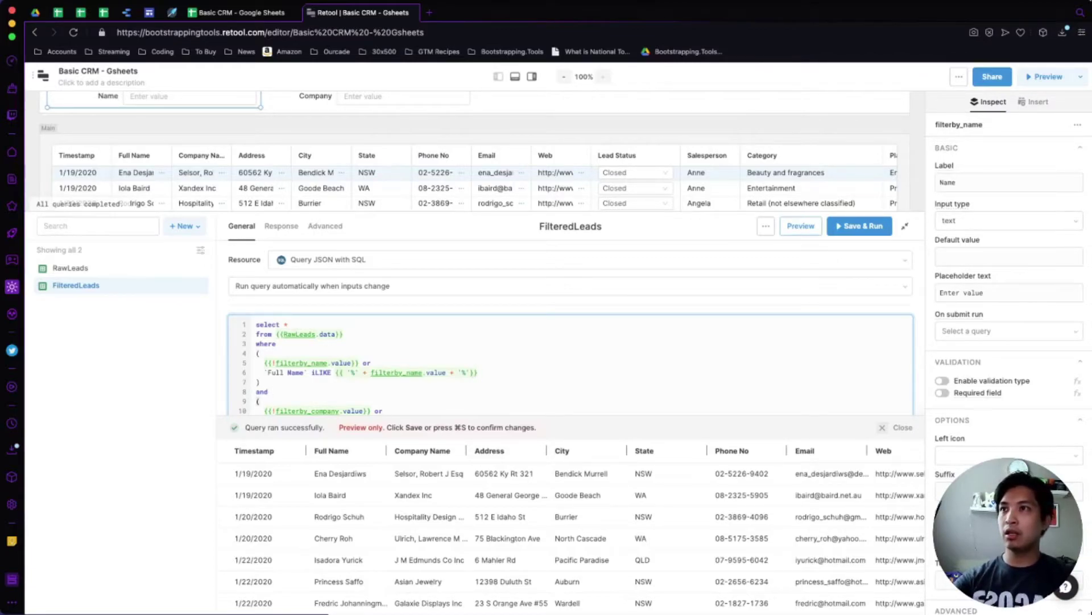
Change the Company Name condition to iLike with '%' + … + '%' wildcards.
scroll(569, 327, "down", 3)
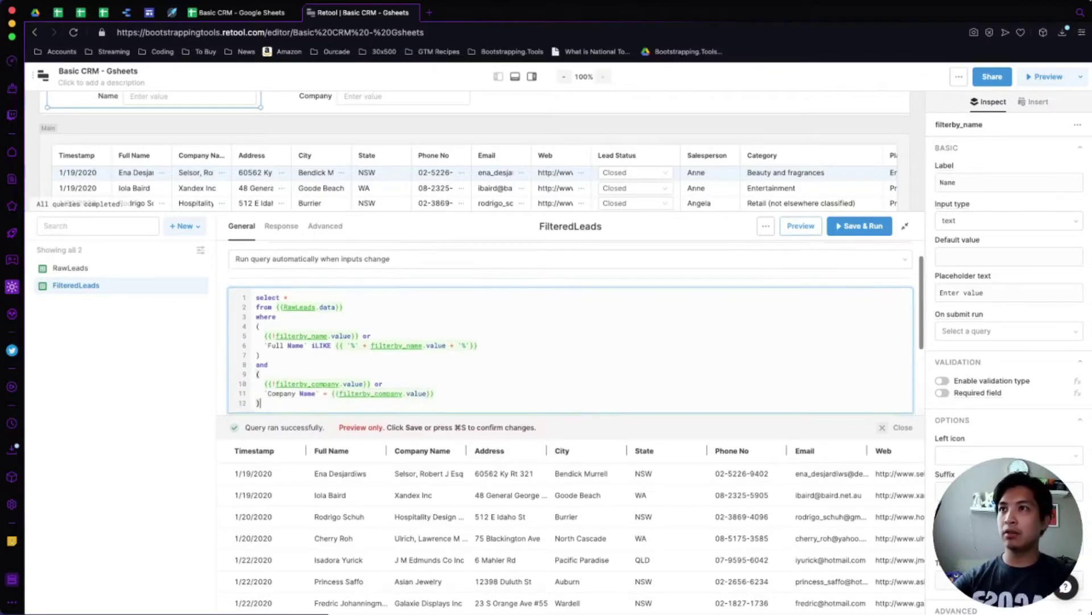
double_click(327, 334)
type("iLike")
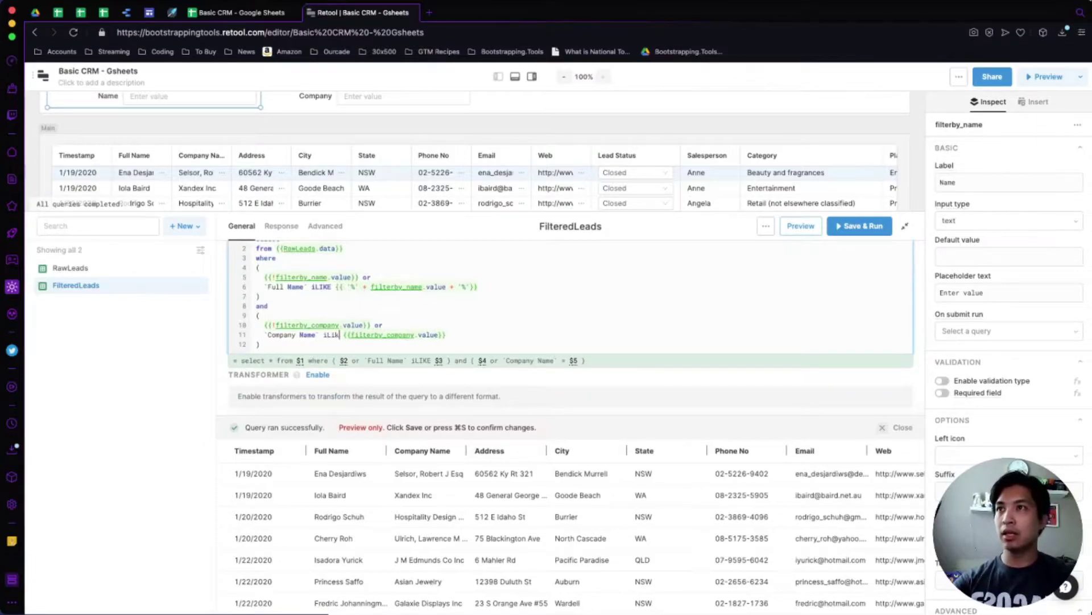
key("Right")
key("Right")
type("'%'")
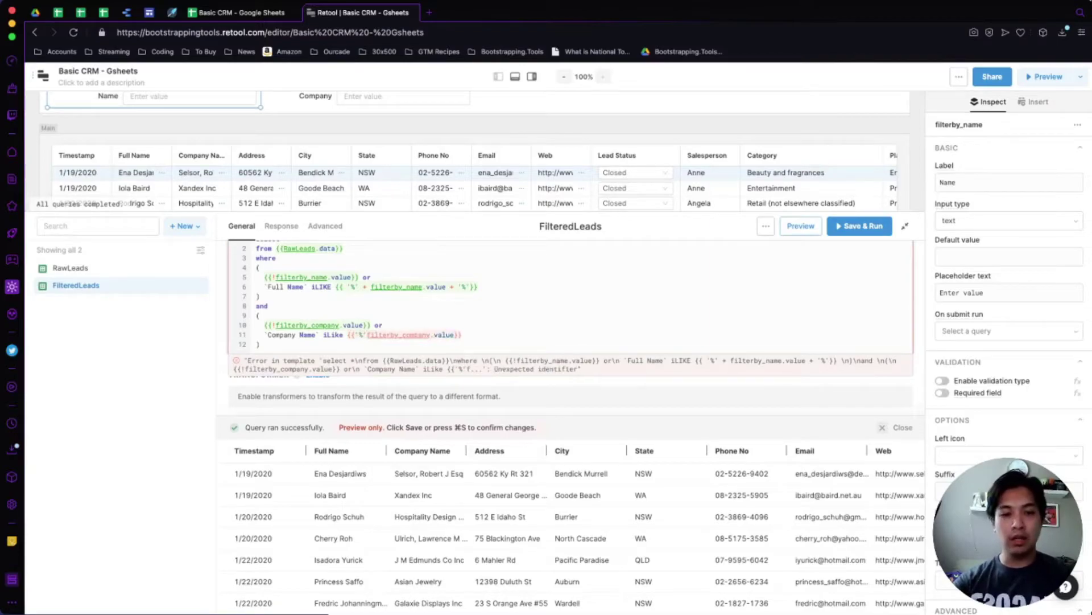
type(" + ")
type(" + '%'")
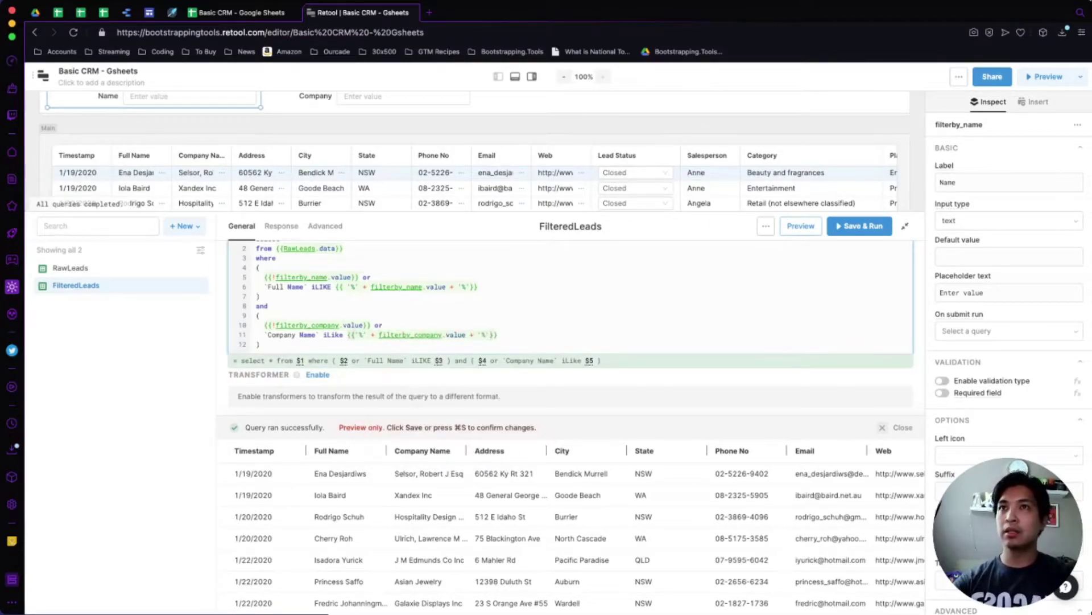
Preview the query and test it by typing Ena in the Name filter, checking matched names.
left_click(801, 225)
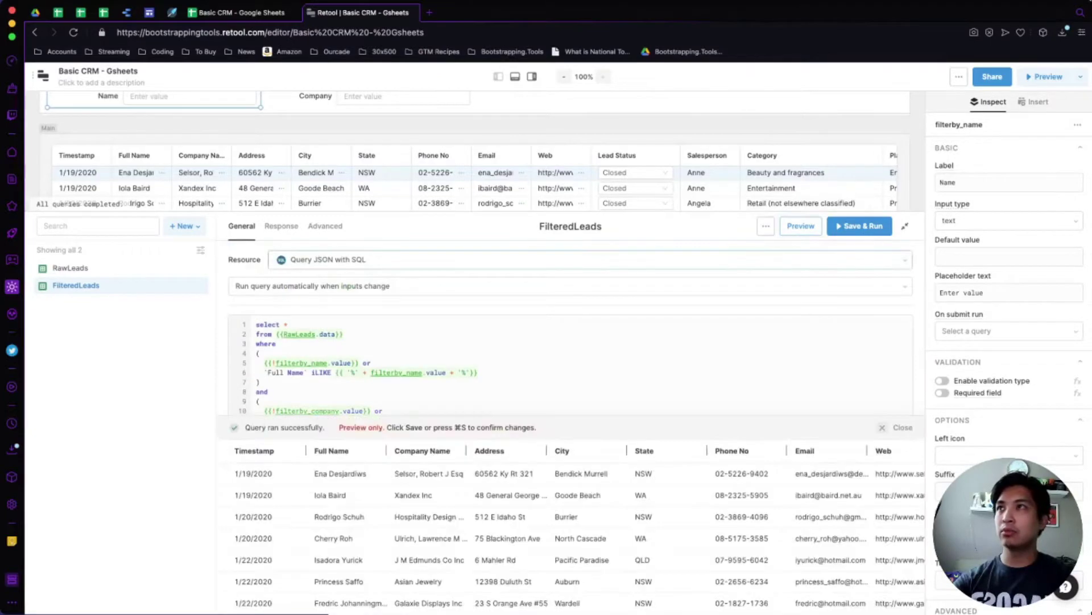
left_click(171, 96)
type("Ena")
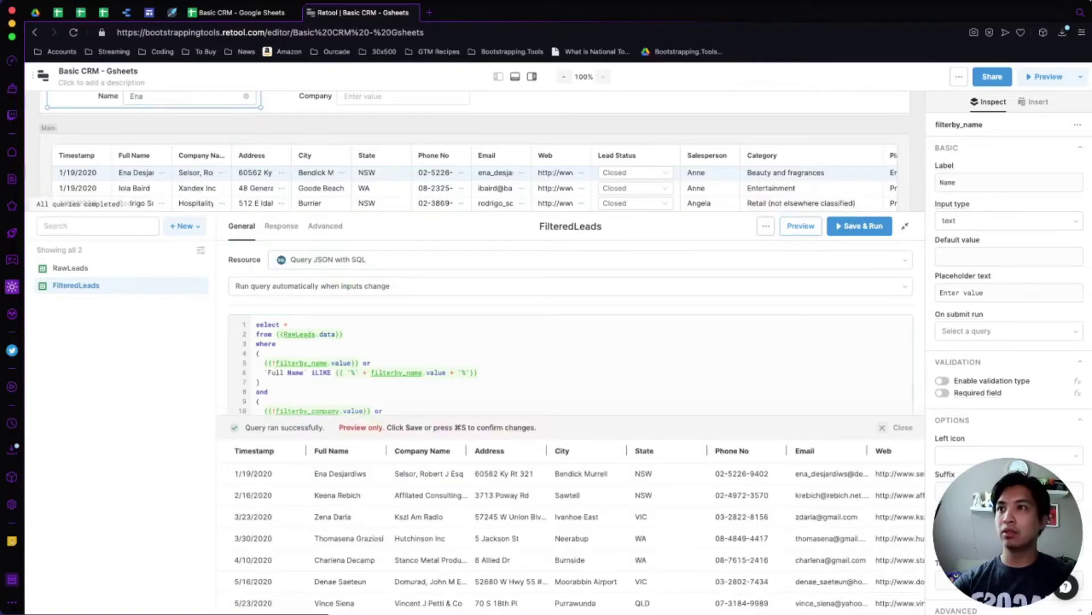
double_click(320, 473)
double_click(325, 495)
left_click(182, 97)
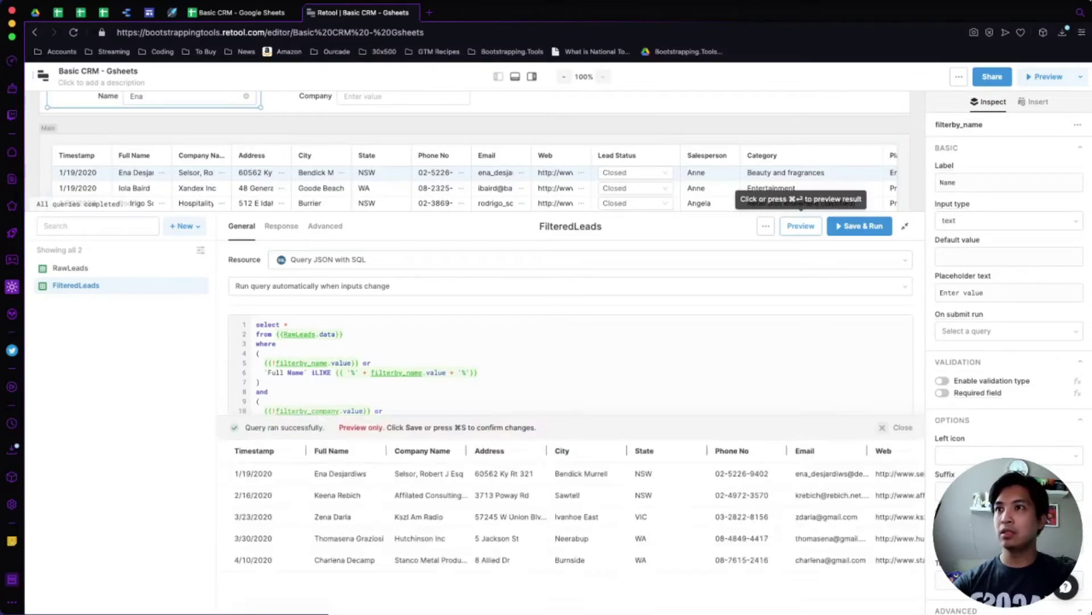
left_click_drag(329, 473, 367, 473)
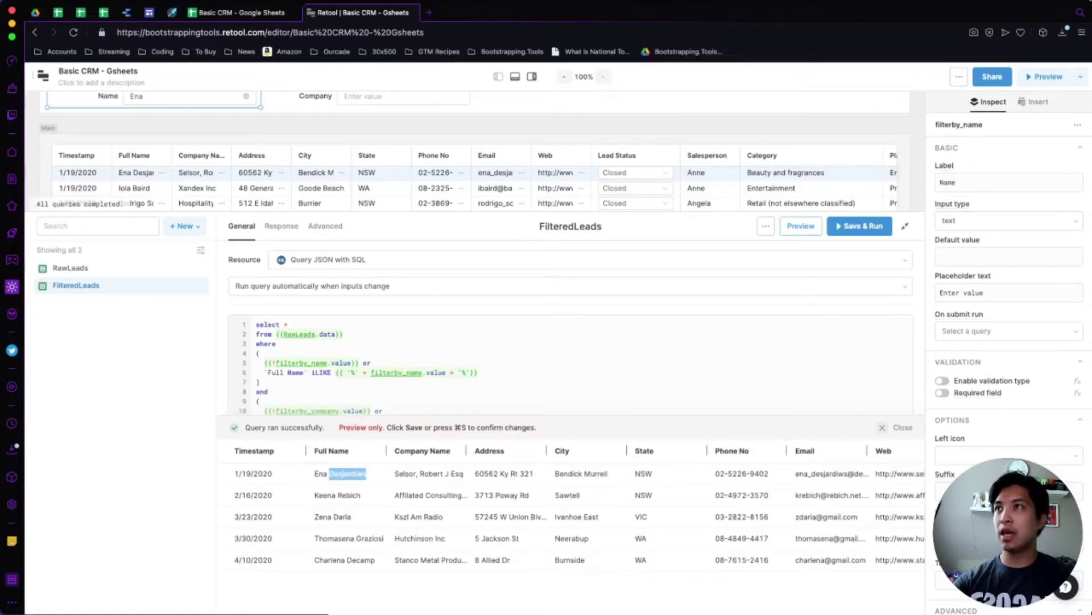
Type da in the Name filter, then save and run FilteredLeads.
left_click(143, 96)
type("da")
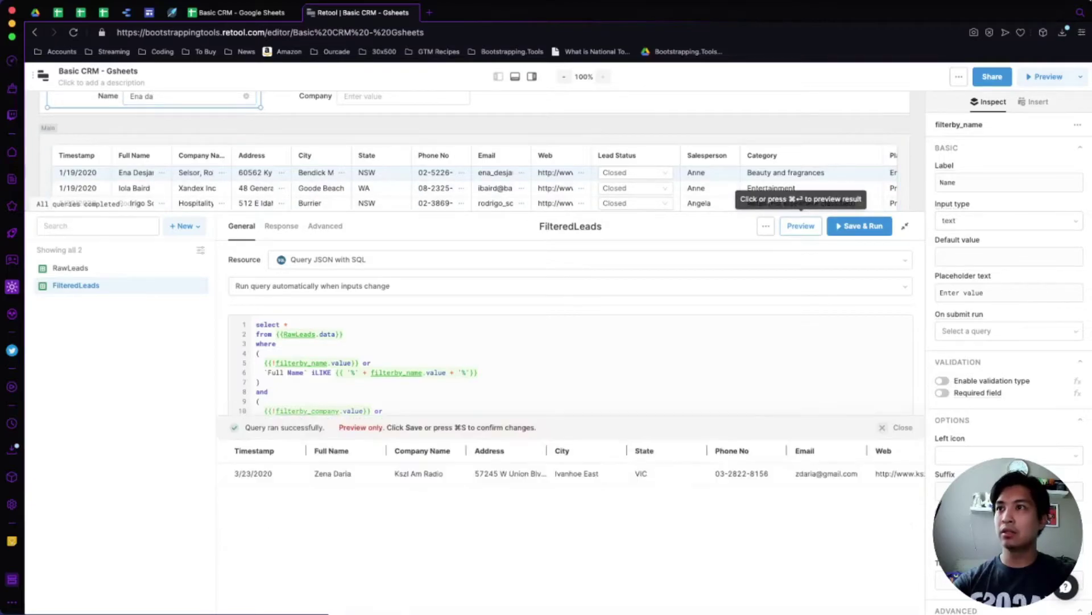
scroll(569, 330, "down", 2)
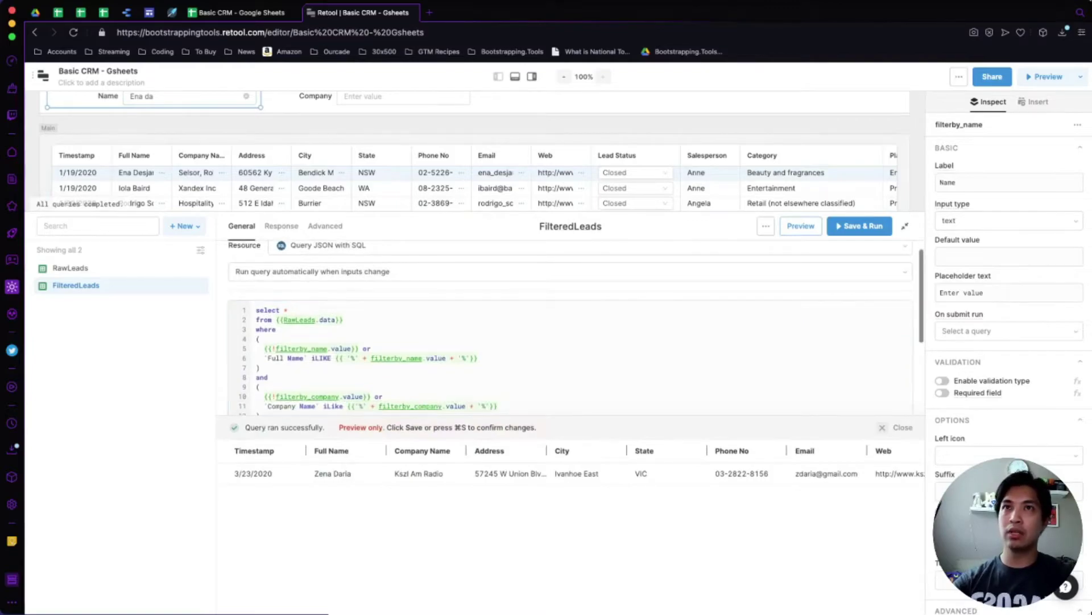
left_click(863, 226)
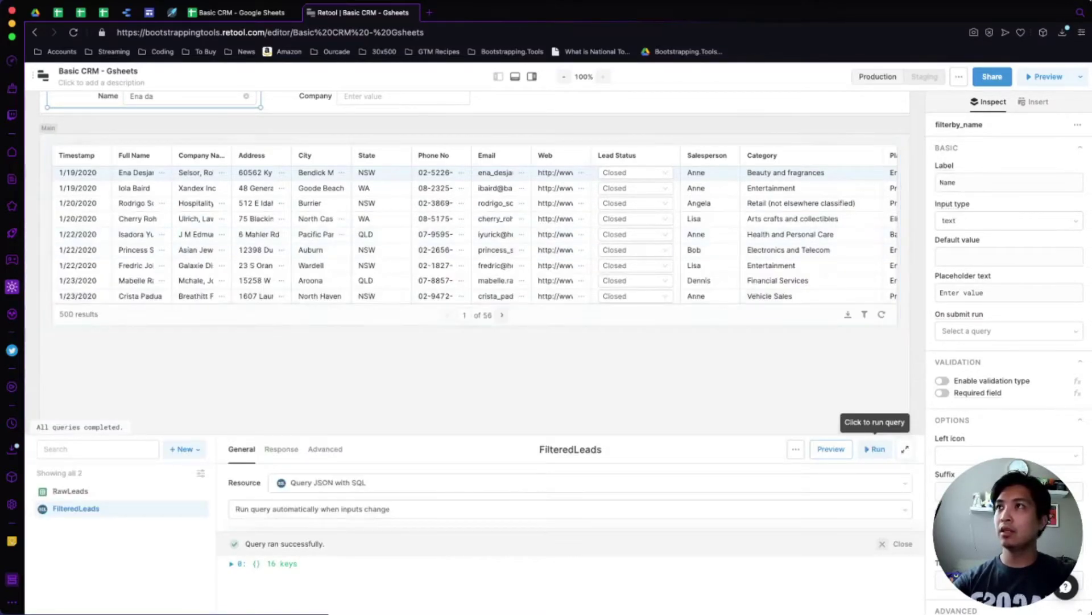
Clear the text from the Name filter input so no name filter applies.
scroll(475, 227, "up", 1)
key("shift+Left")
key("shift+Left")
key("shift+Left")
key("shift+Left")
key("shift+Left")
key("shift+Left")
key("BackSpace")
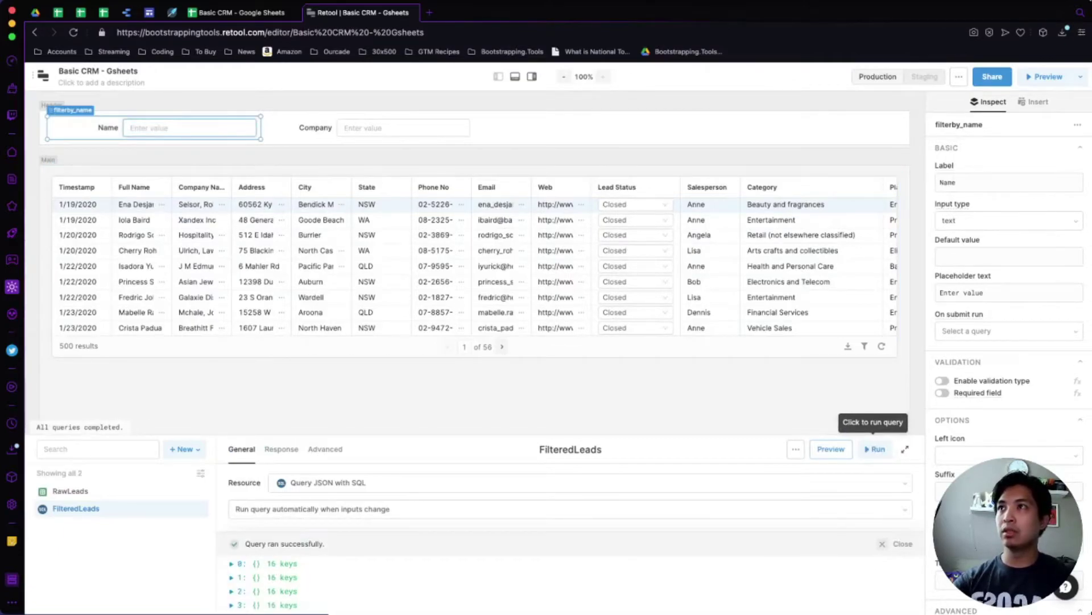
key("Escape")
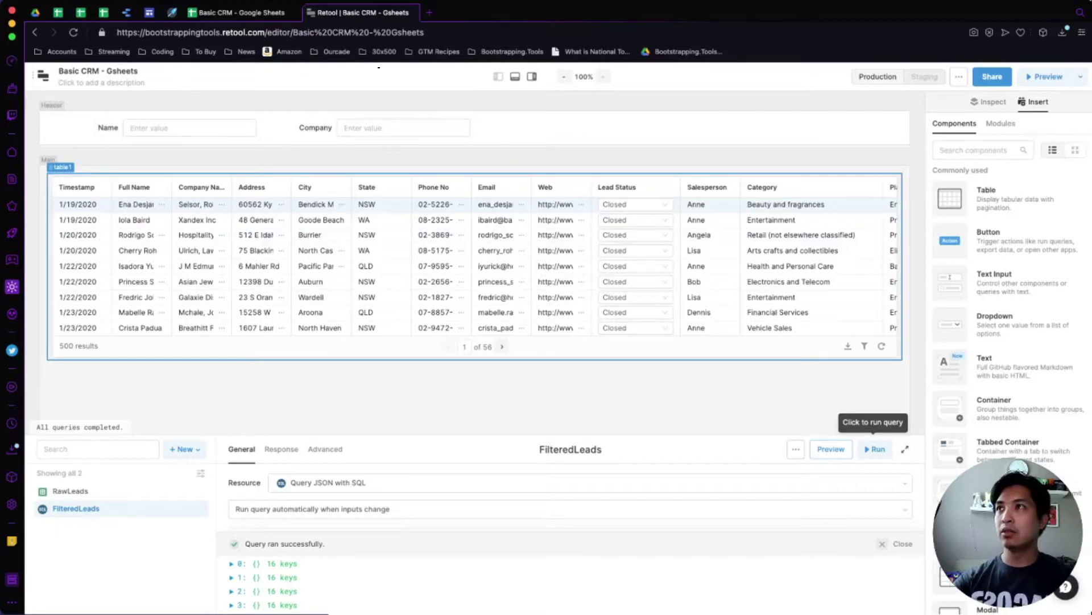
Replace table1's Data with {{FilteredLeads.data}} and collapse the left state panel.
left_click(475, 353)
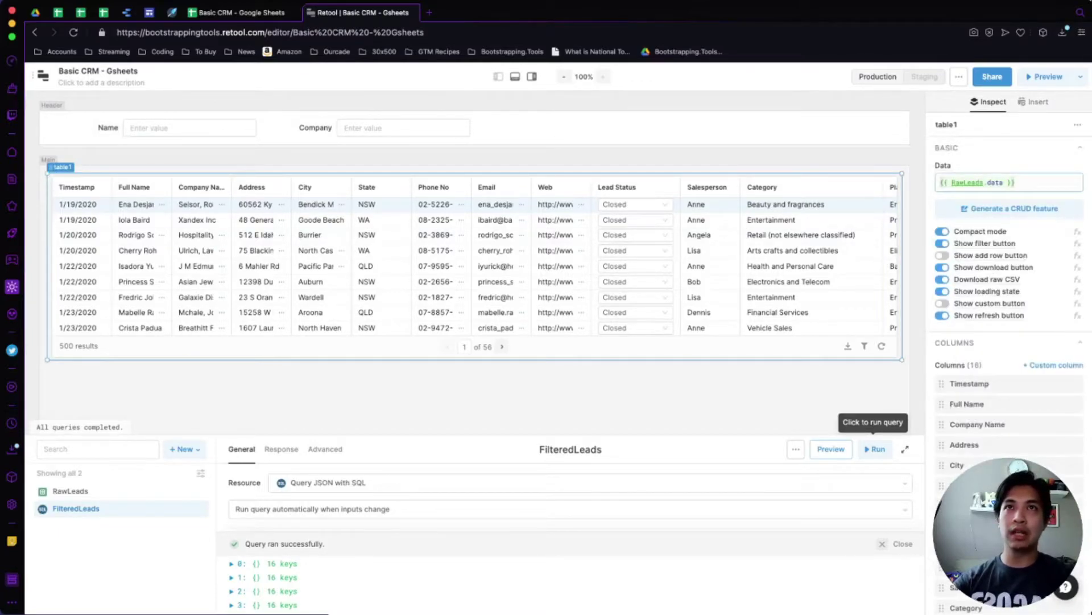
left_click(992, 182)
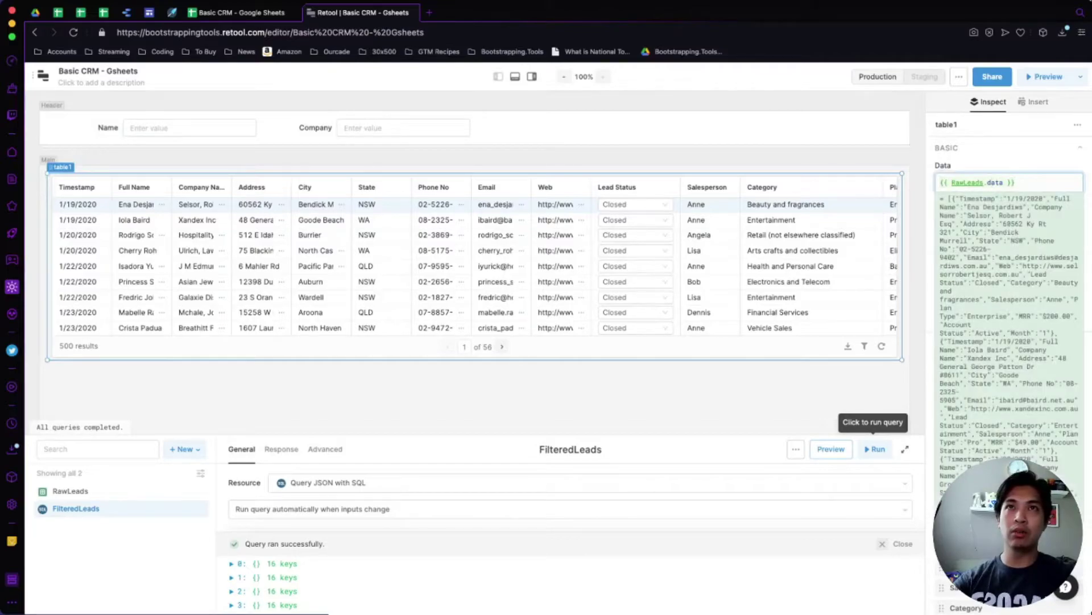
left_click(967, 182)
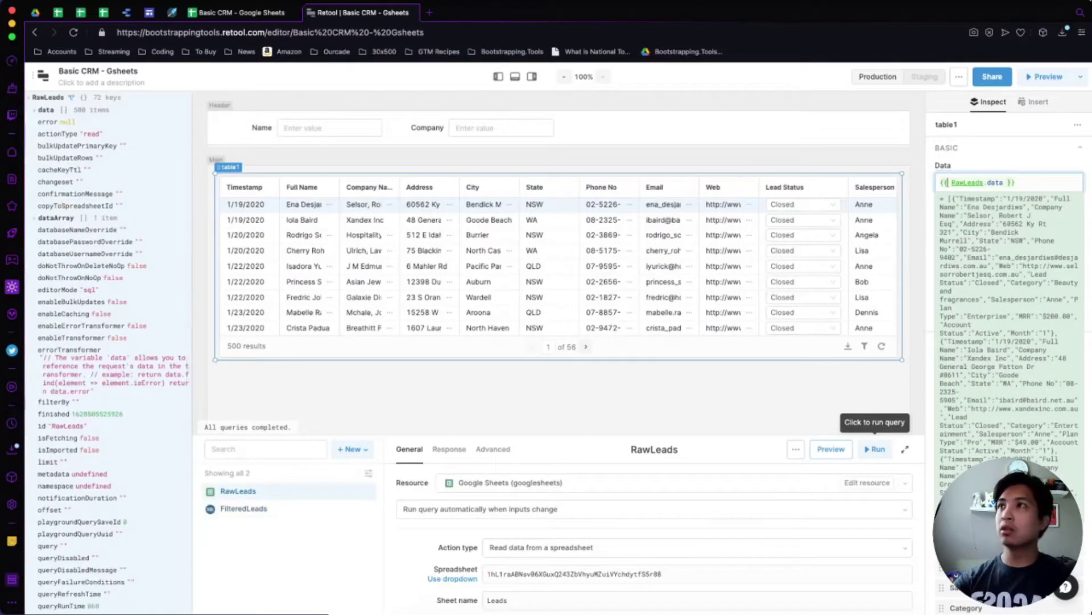
key("ctrl+a")
key("BackSpace")
type("{{")
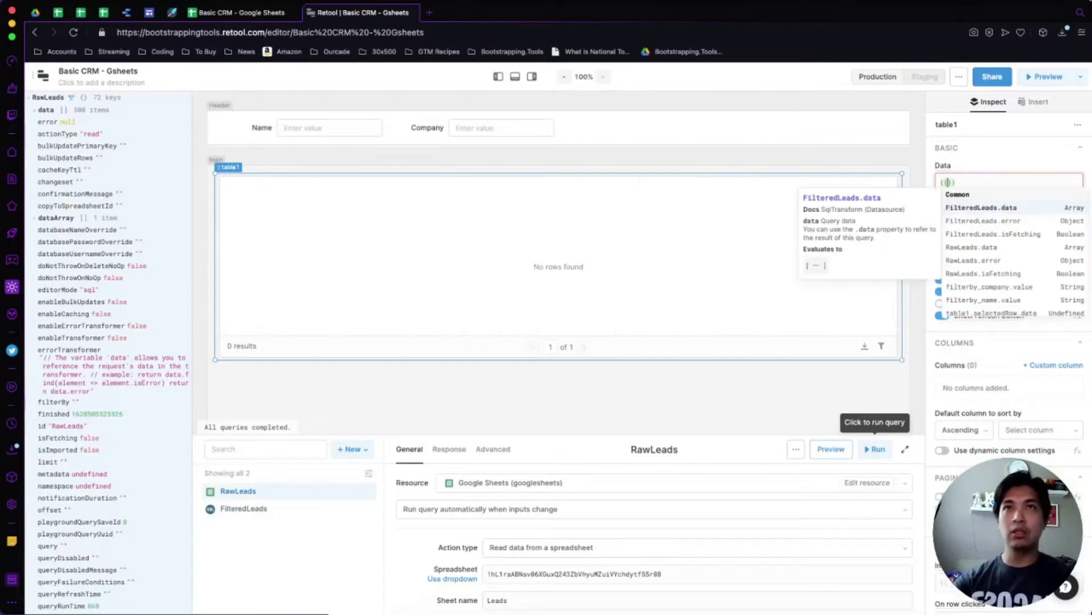
type("fi")
key("BackSpace")
key("BackSpace")
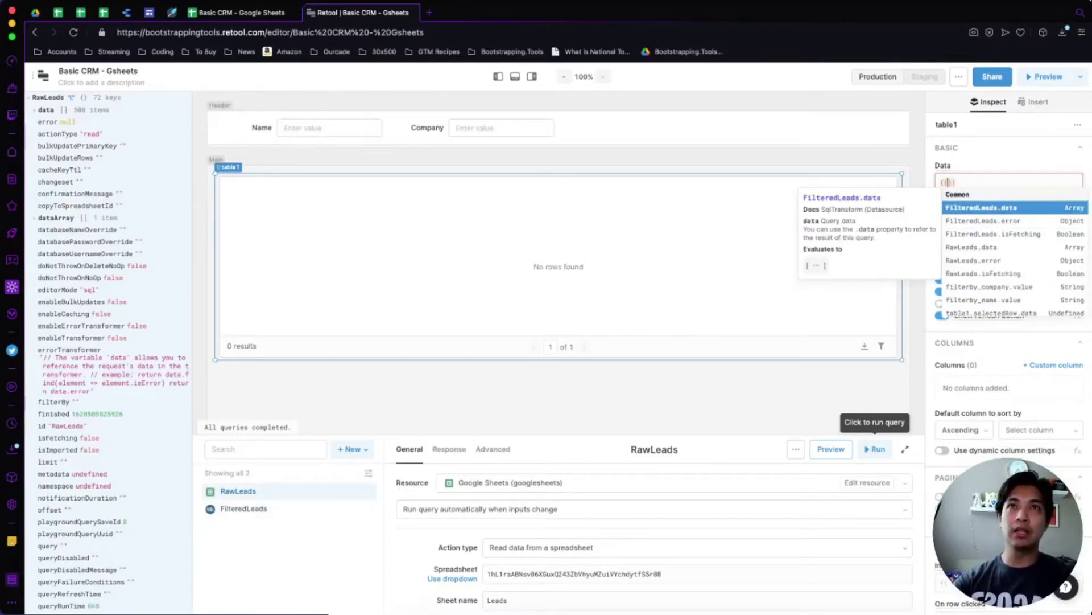
key("Return")
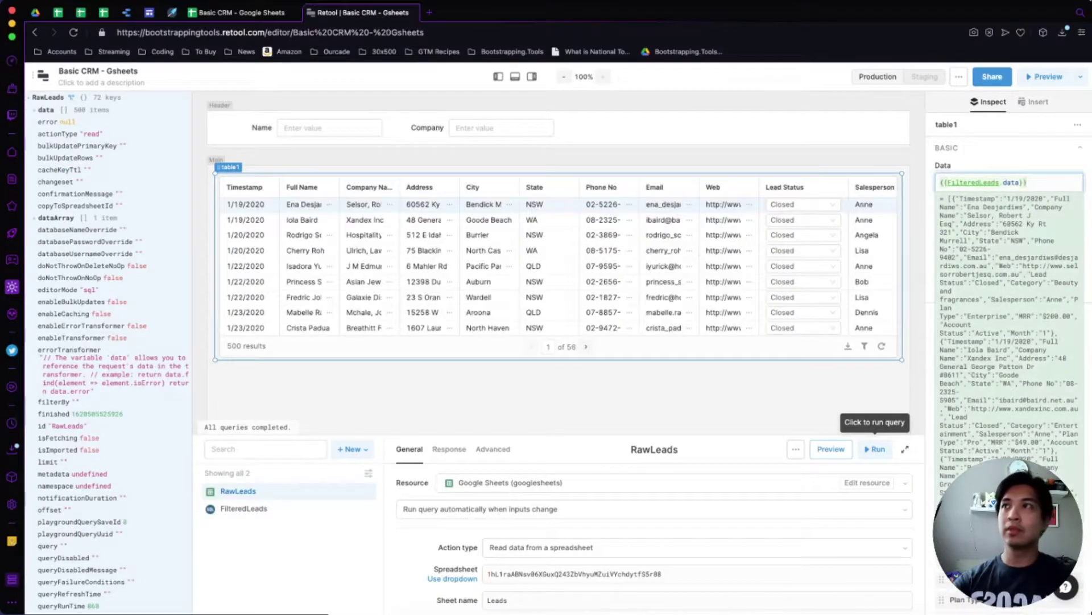
left_click(498, 76)
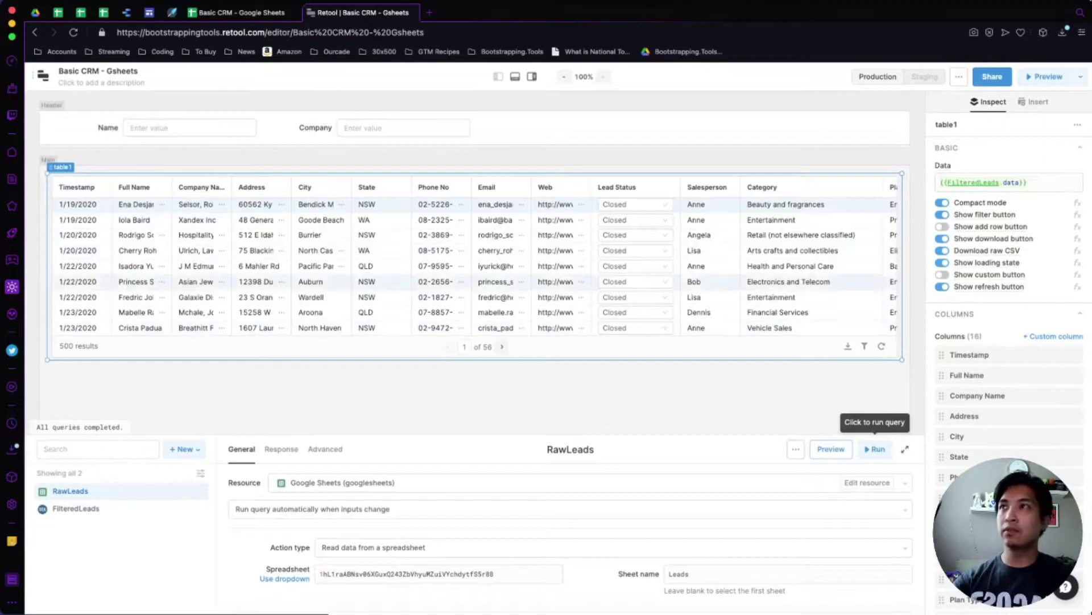
left_click(171, 127)
Test the Name filter with 'Ena' and 'sabrina', then empty it to show all leads.
type("Ena")
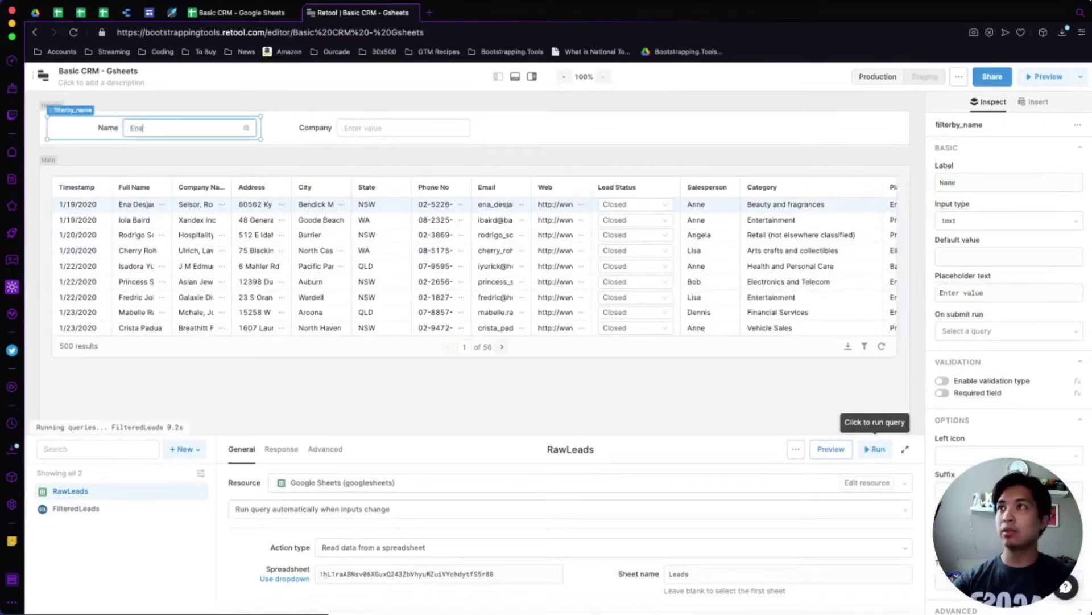
key("Escape")
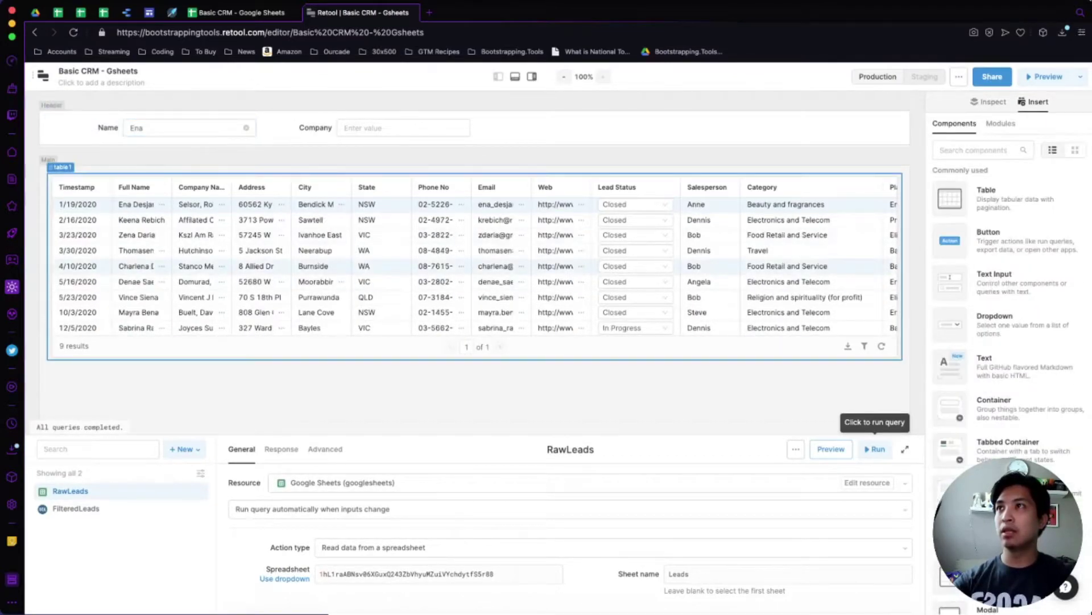
left_click(170, 128)
key("BackSpace")
key("BackSpace")
key("BackSpace")
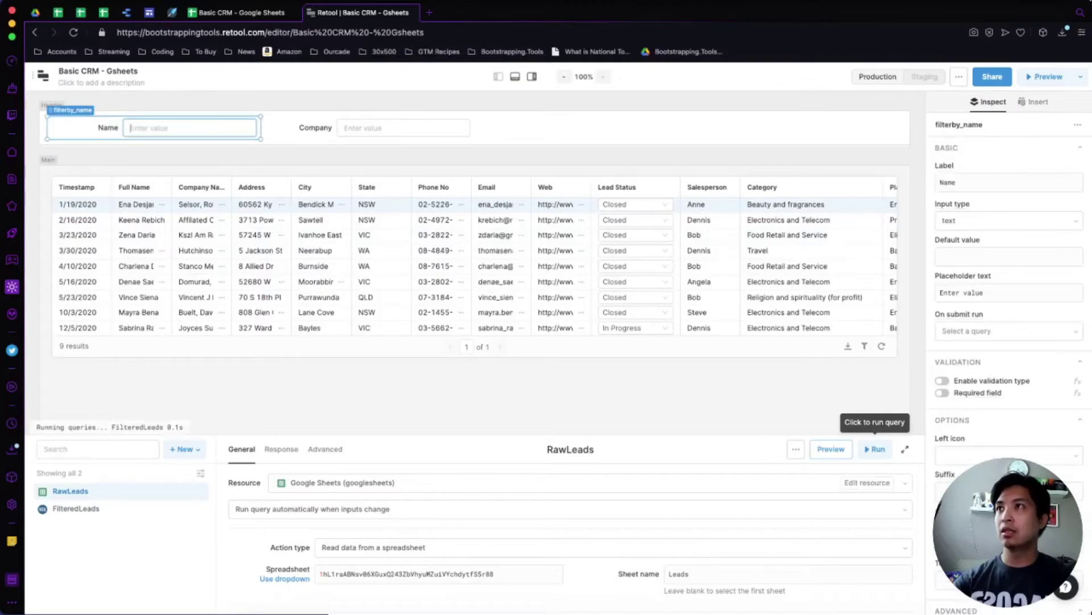
type("sabrina")
left_click(133, 127)
type("a")
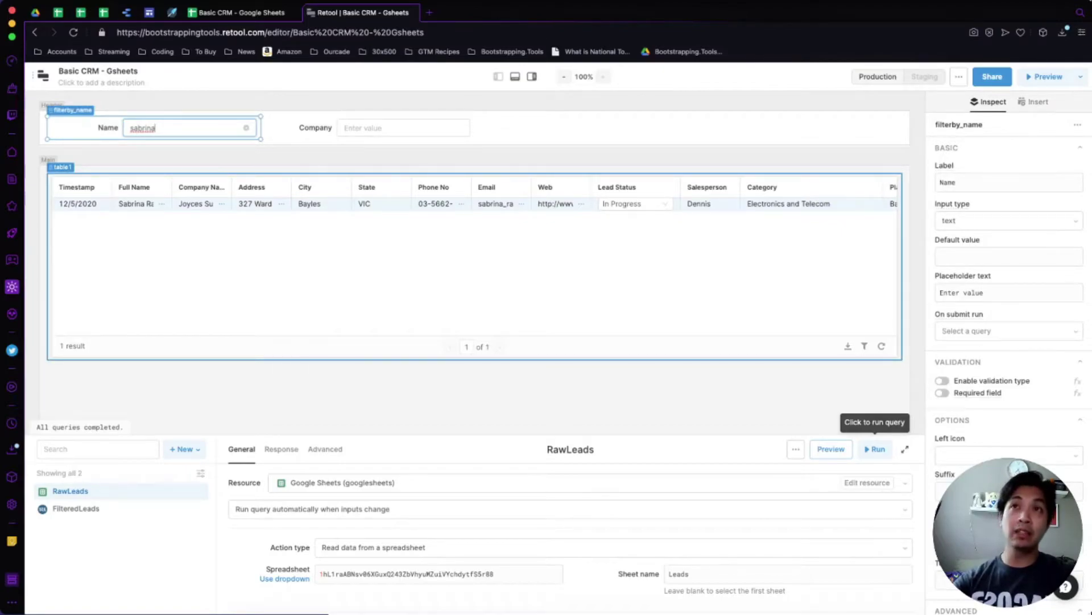
left_click(398, 393)
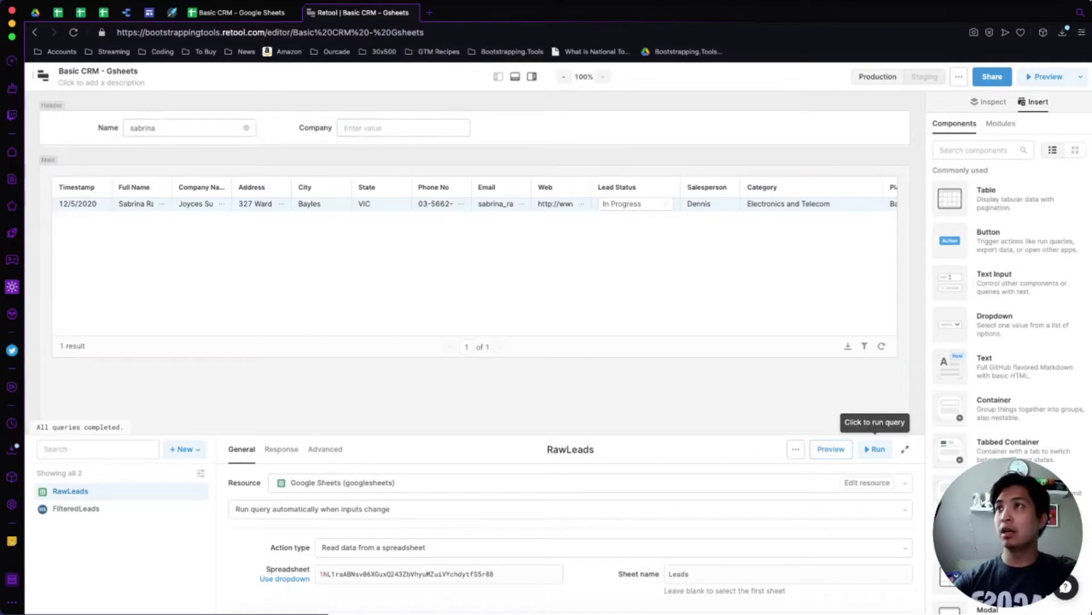
left_click(245, 127)
left_click(246, 127)
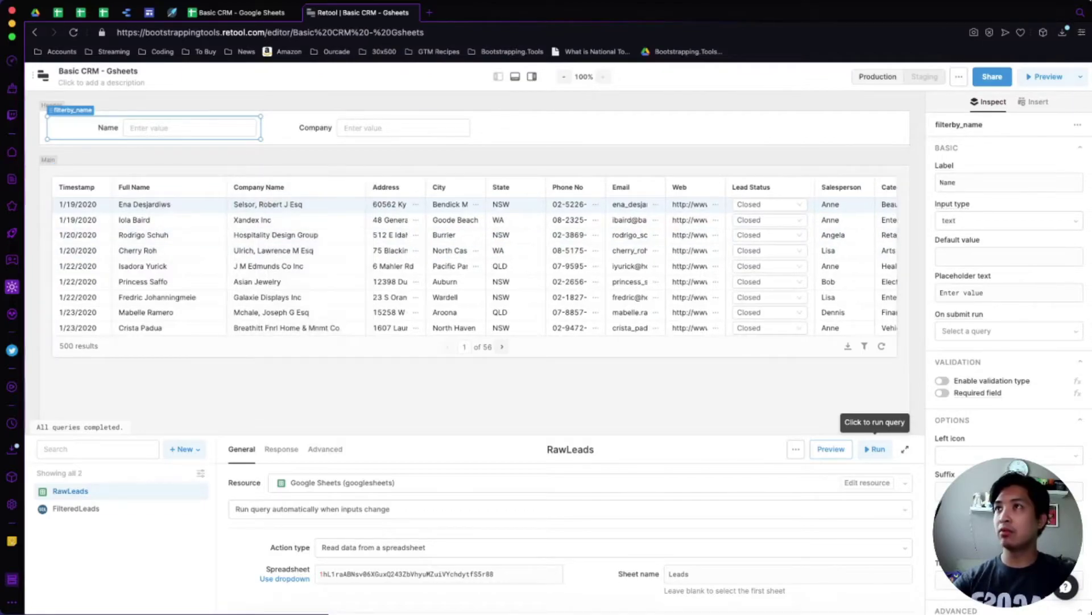
Filter to one lead with 'Rod' in Name and 'Hos' in Company, then check the table.
left_click(187, 127)
type("Rod")
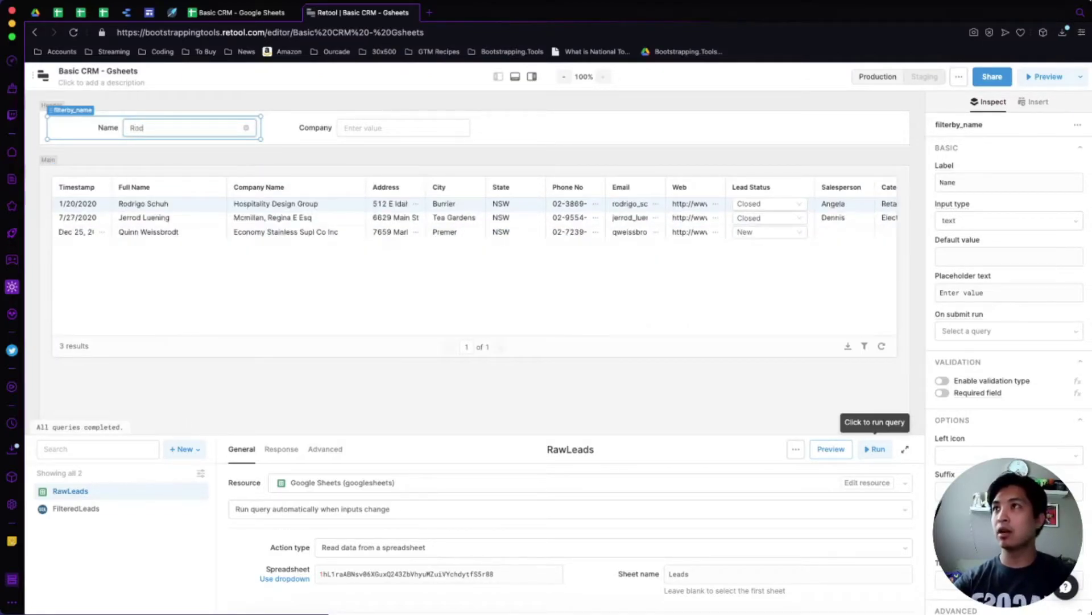
left_click(404, 127)
type("Hos")
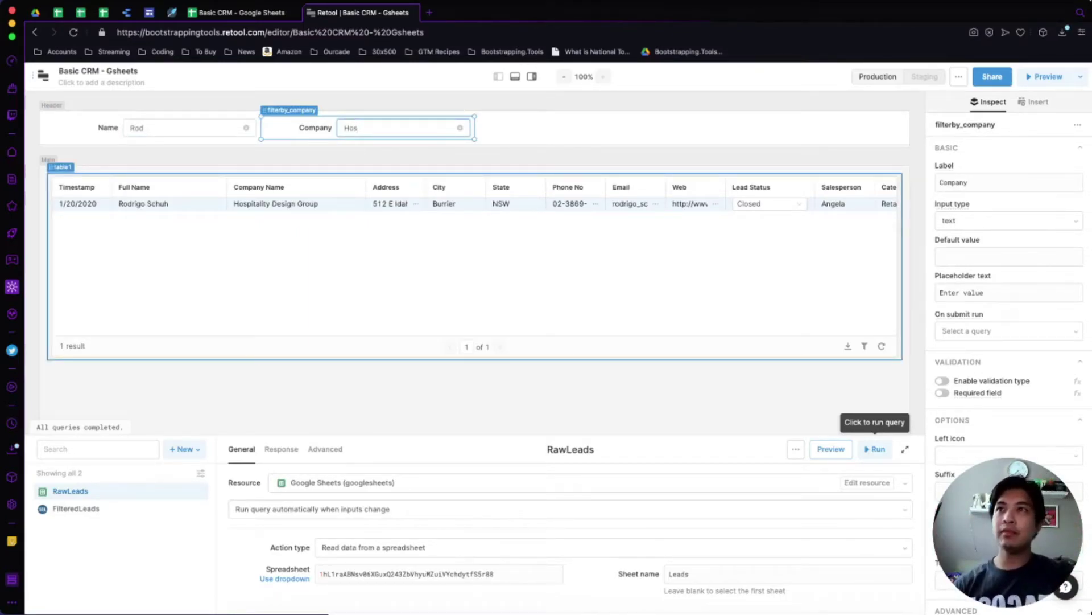
left_click(478, 273)
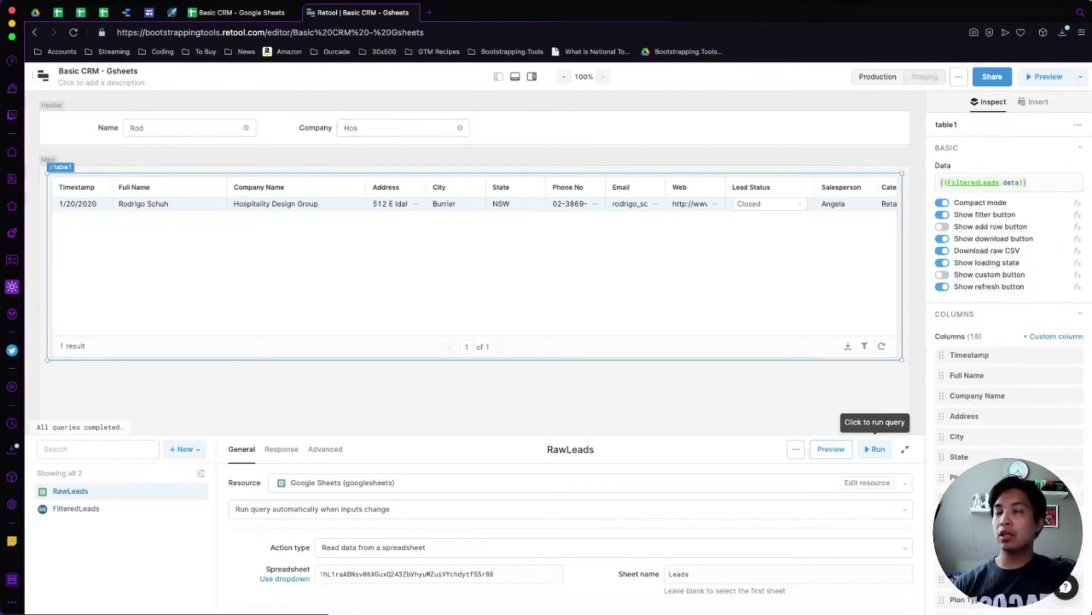
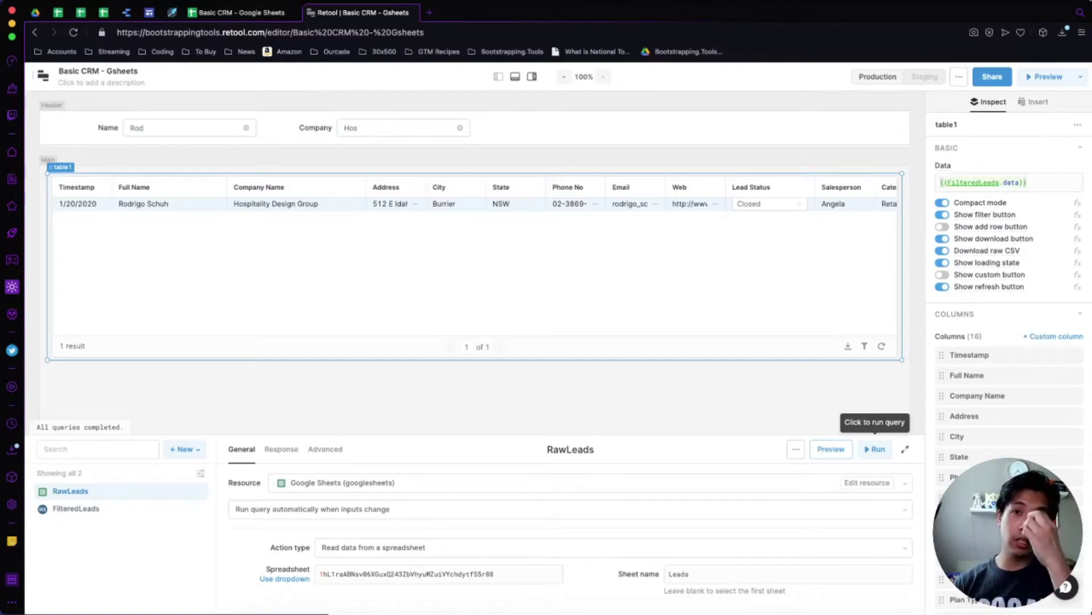
Scroll the canvas down and back up to review the layout before inserting a container.
scroll(475, 228, "down", 4)
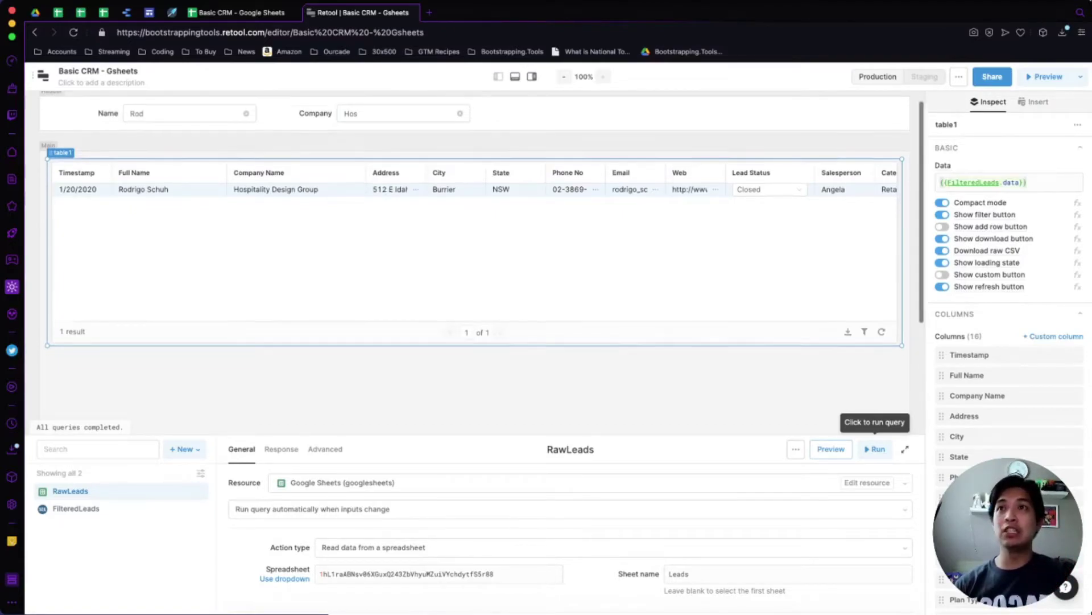
scroll(475, 228, "up", 2)
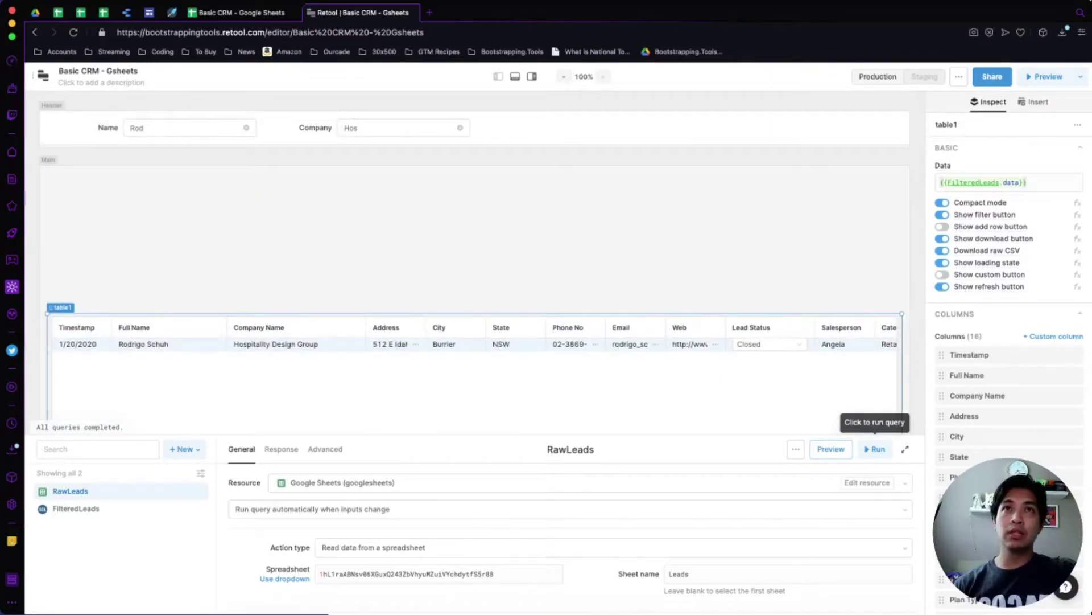
Place a Tabbed Container on the canvas and resize it to span the right side.
type("container")
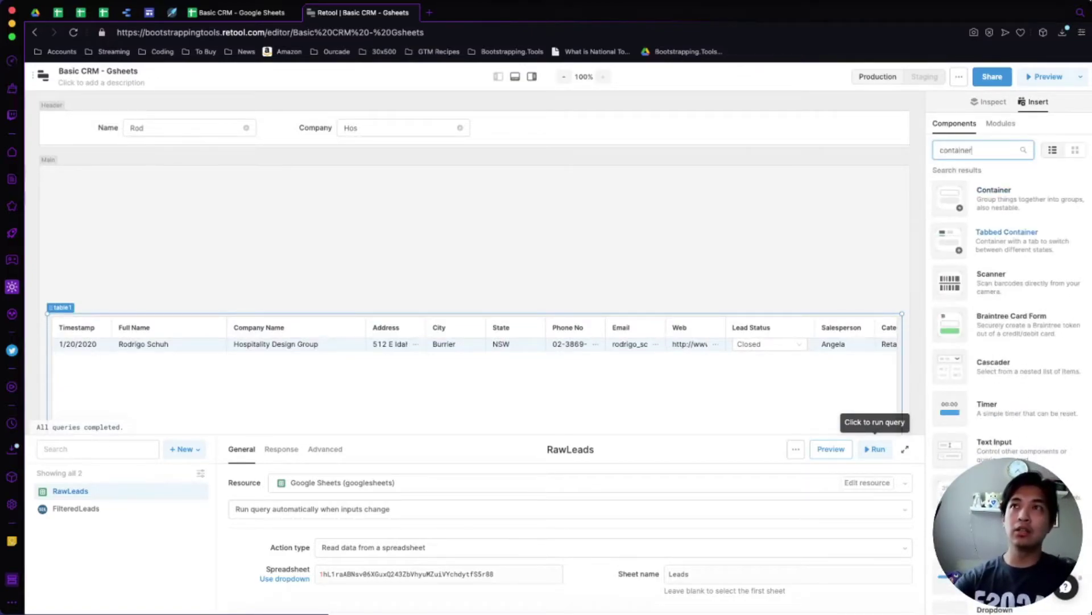
left_click_drag(1007, 237, 262, 266)
left_click_drag(475, 266, 901, 266)
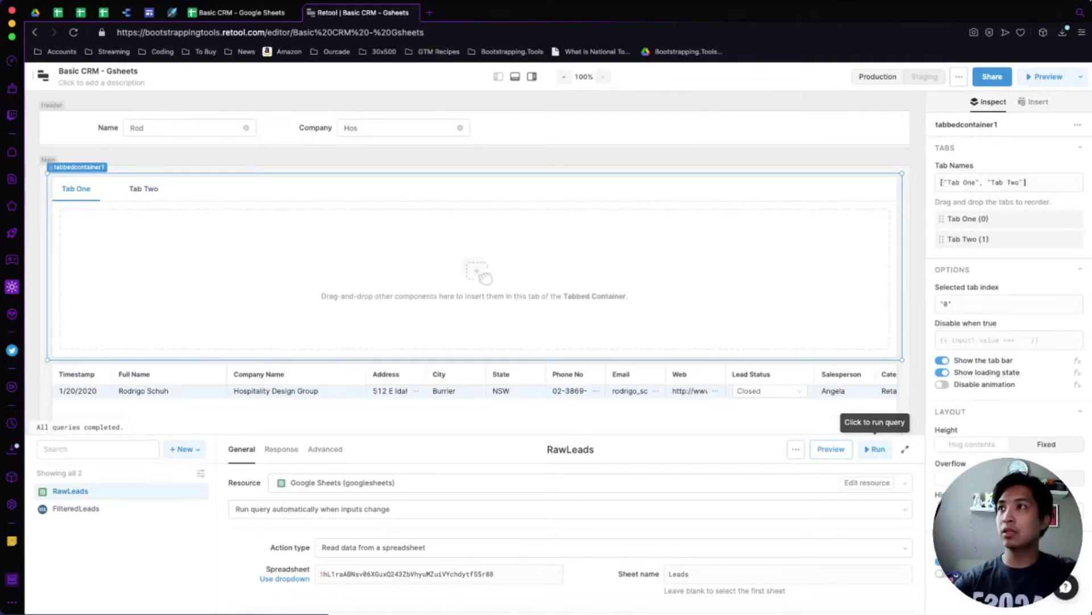
left_click_drag(48, 265, 262, 266)
Narrow table1 to the left side and move it up beside the tabbed container.
scroll(475, 244, "down", 3)
left_click(474, 341)
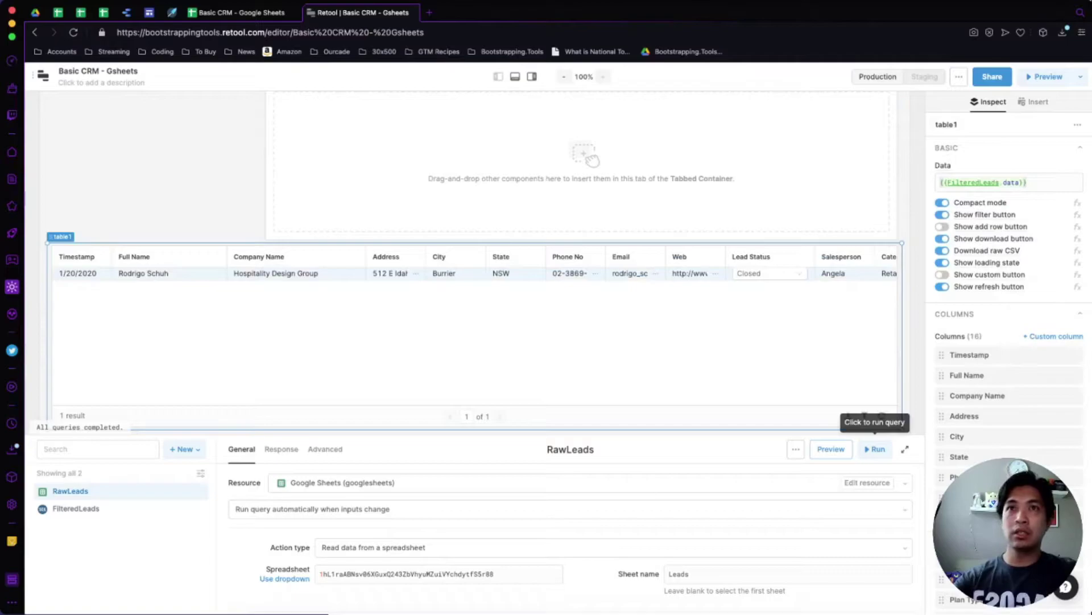
left_click_drag(902, 336, 261, 336)
scroll(475, 265, "up", 3)
left_click_drag(154, 398, 154, 211)
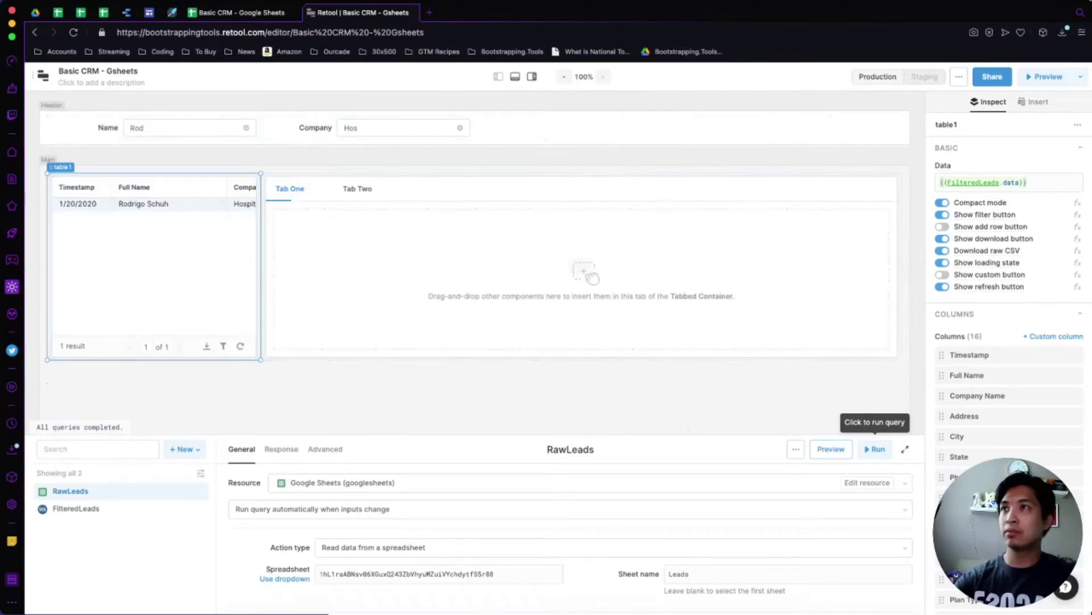
scroll(475, 265, "down", 1)
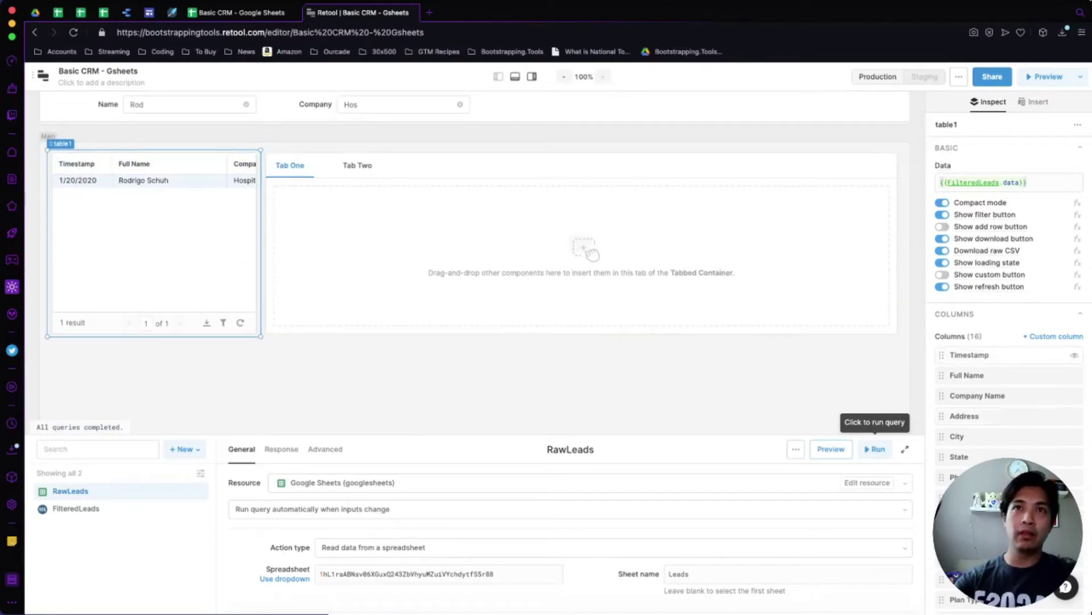
Hide the Timestamp, Company Name, Address, City, State, Phone No, Email, Web and Lead Status columns.
left_click(1075, 355)
left_click(1075, 396)
left_click(1075, 416)
left_click(1075, 436)
left_click(1075, 457)
left_click(1074, 477)
left_click(1075, 498)
left_click(1075, 518)
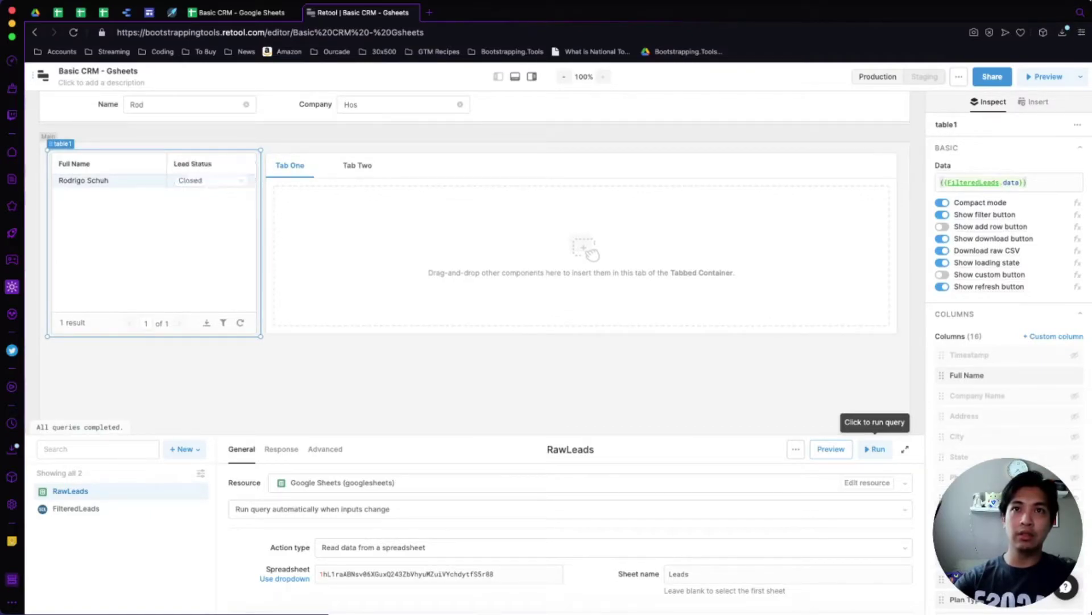
left_click(967, 538)
left_click(1075, 538)
Hide the remaining Category, MRR, Account Status and other extra columns, leaving only Full Name.
scroll(1007, 342, "down", 2)
scroll(1007, 341, "down", 1)
left_click(1074, 448)
left_click(1075, 468)
left_click(1074, 489)
left_click(1075, 509)
left_click(1074, 529)
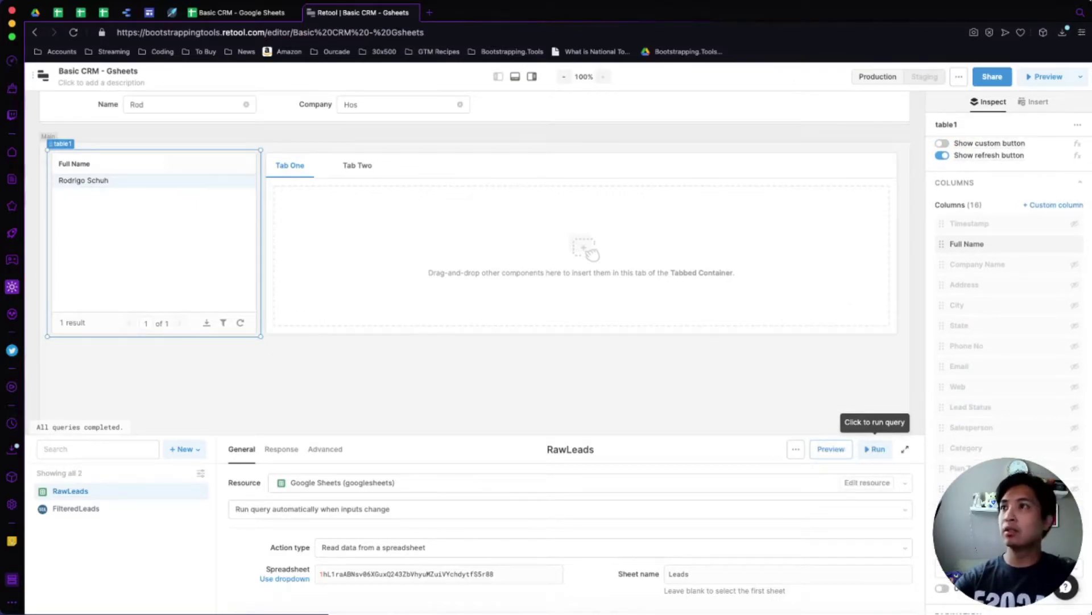
Make table1 a tall narrow strip and enlarge tabbedcontainer1 wider and taller.
scroll(467, 256, "down", 4)
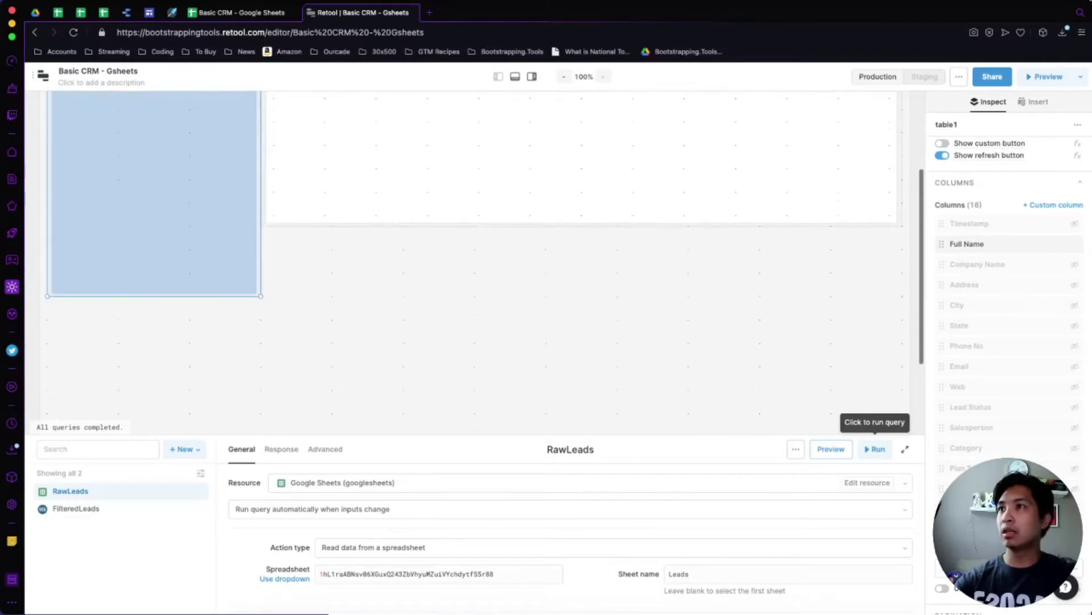
left_click_drag(261, 296, 189, 366)
left_click(580, 187)
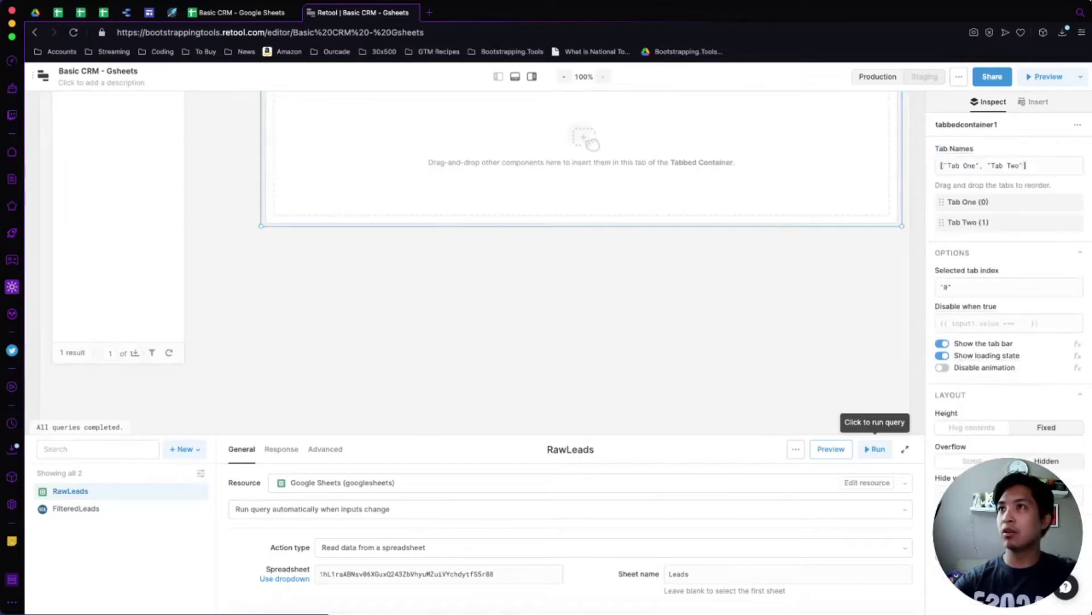
left_click_drag(261, 225, 190, 366)
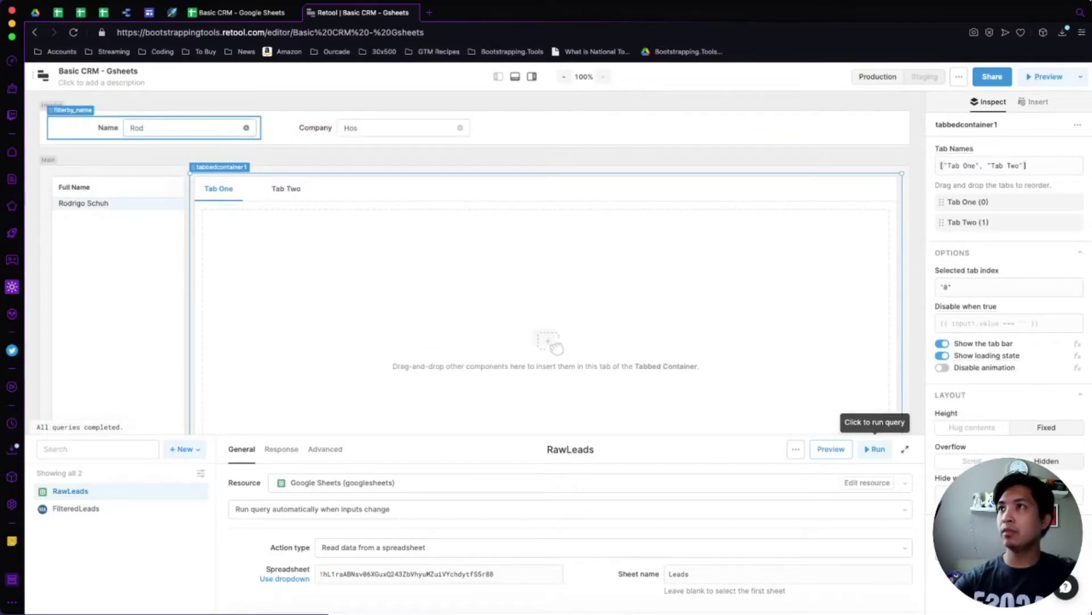
Empty the Name and Company filters so all leads show, then select table1 and open Insert.
left_click(246, 127)
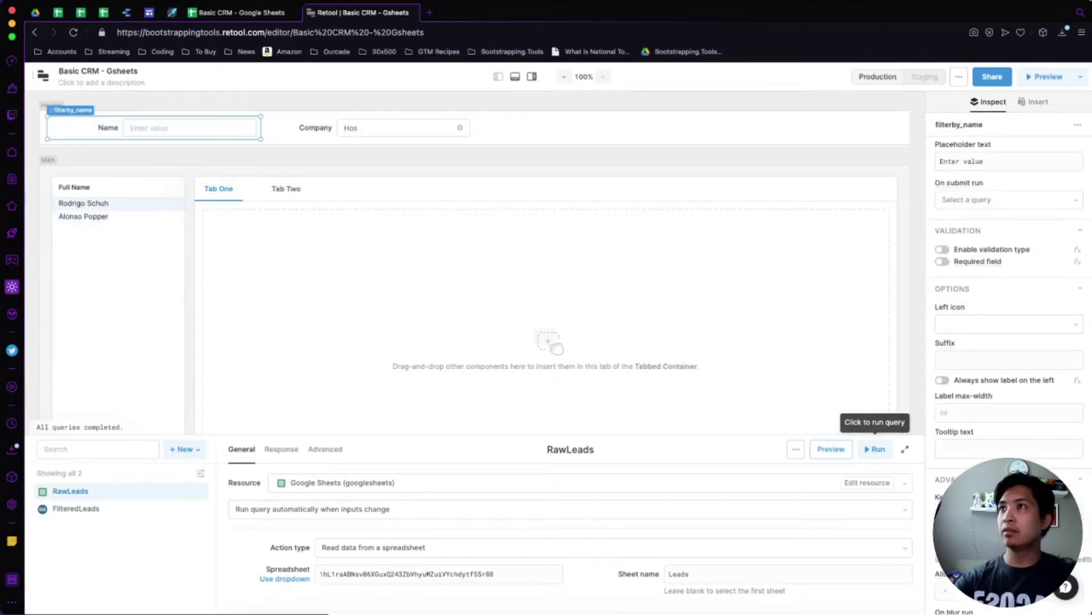
left_click(460, 128)
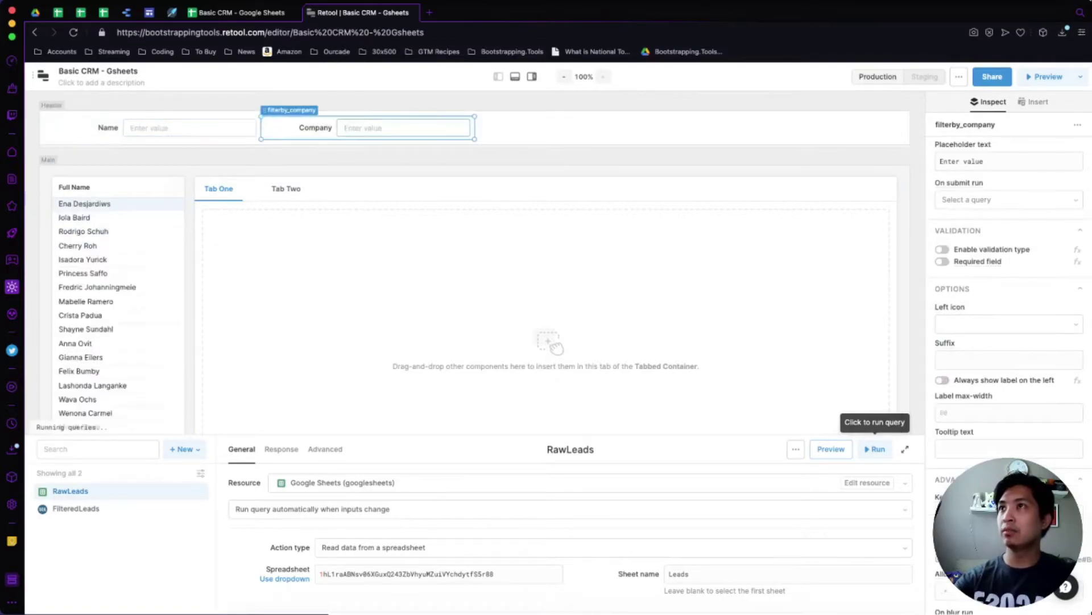
key("Escape")
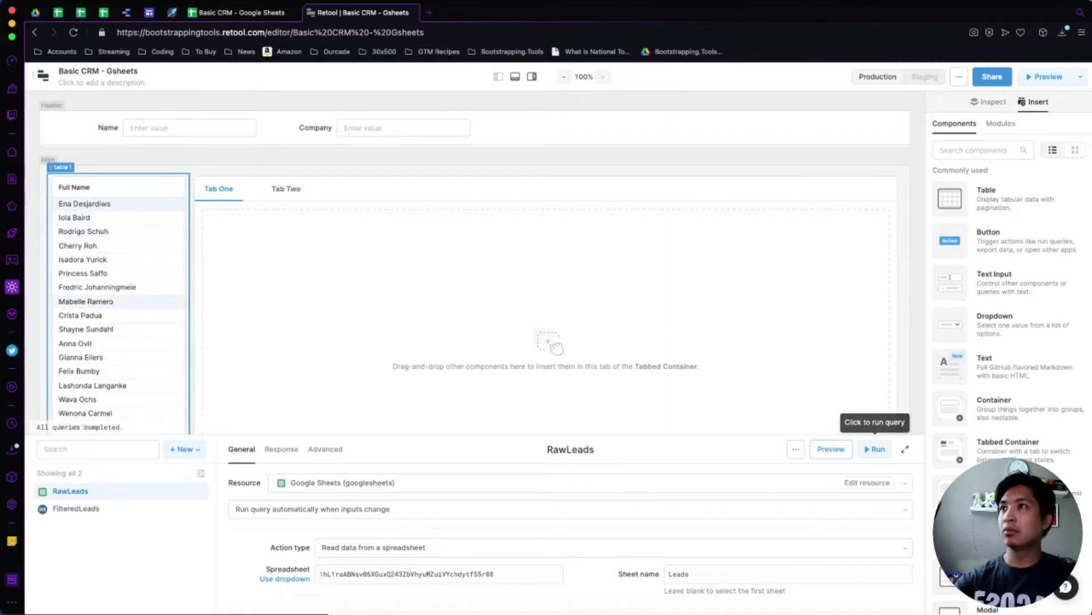
left_click(85, 301)
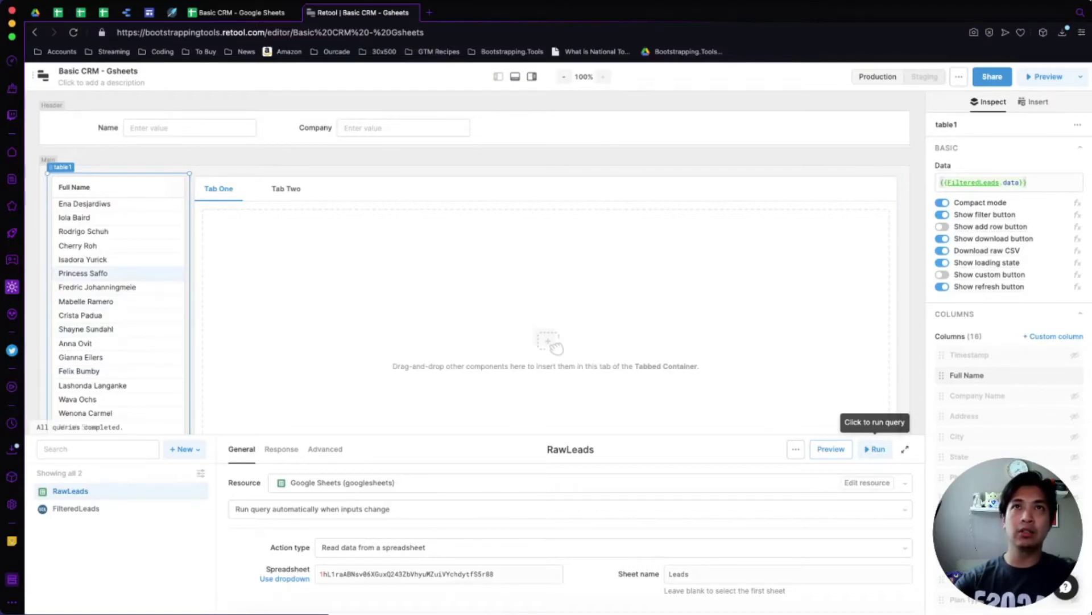
left_click(1030, 103)
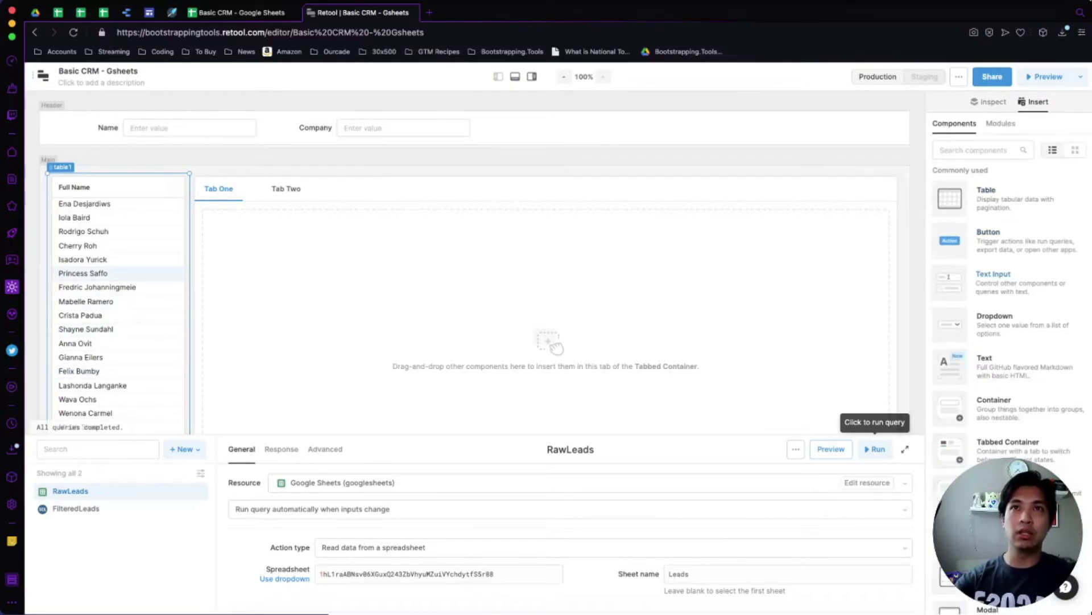
Add a Text component to Tab One with value {{table1.selectedRow.data['Full Name']}}.
left_click_drag(995, 317, 258, 220)
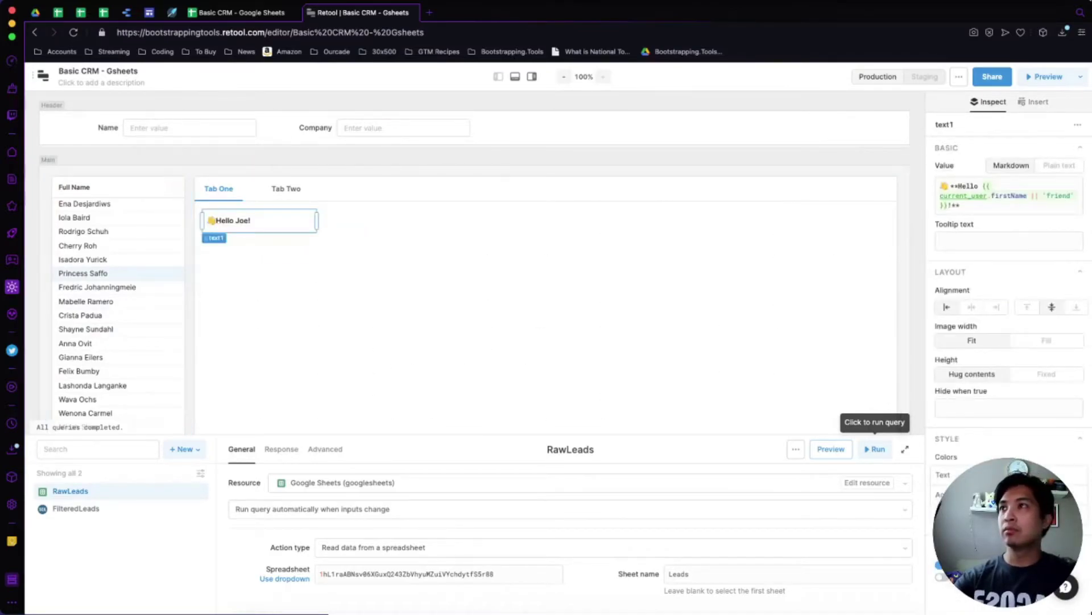
key("ctrl+a")
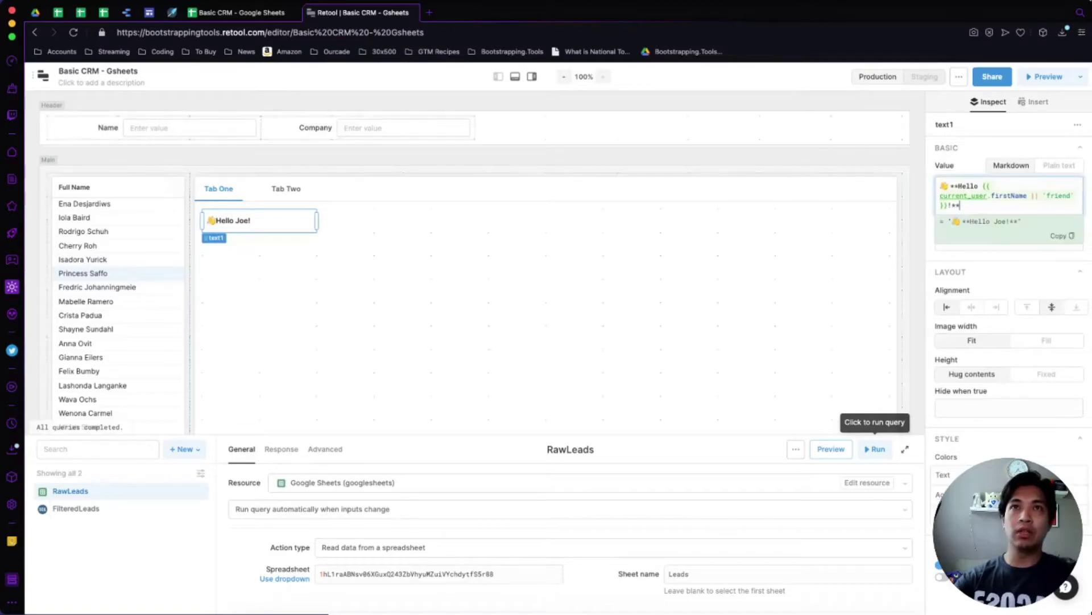
type("{{")
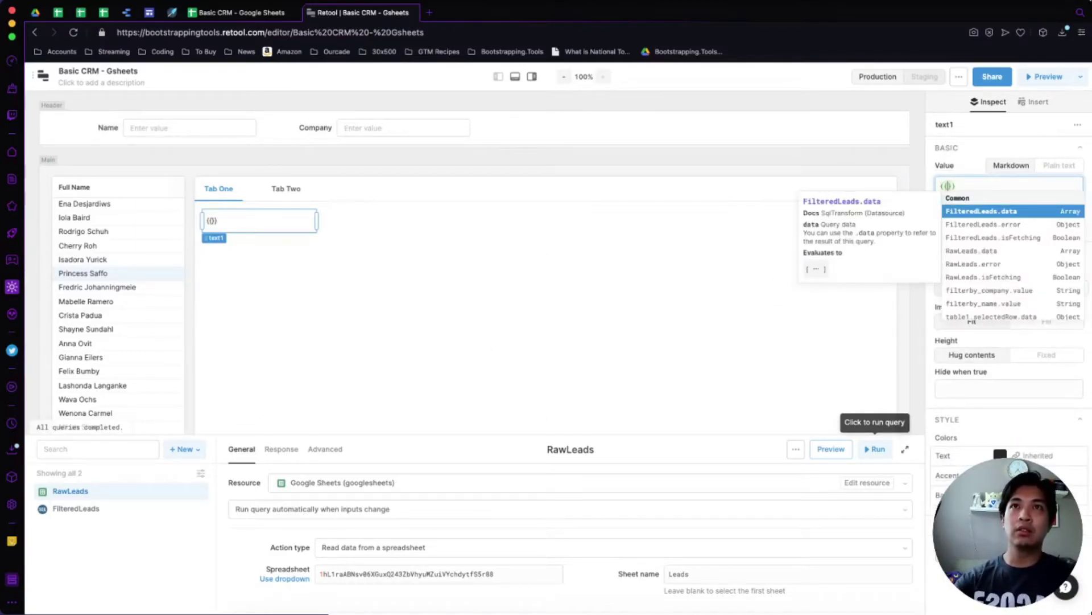
type("ta")
key("Return")
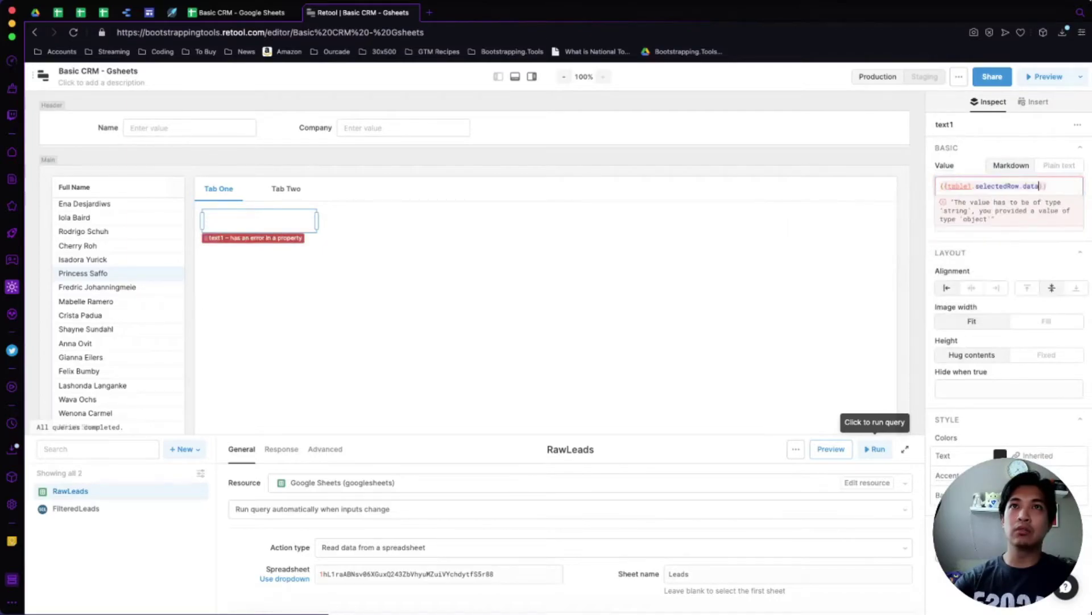
type(".")
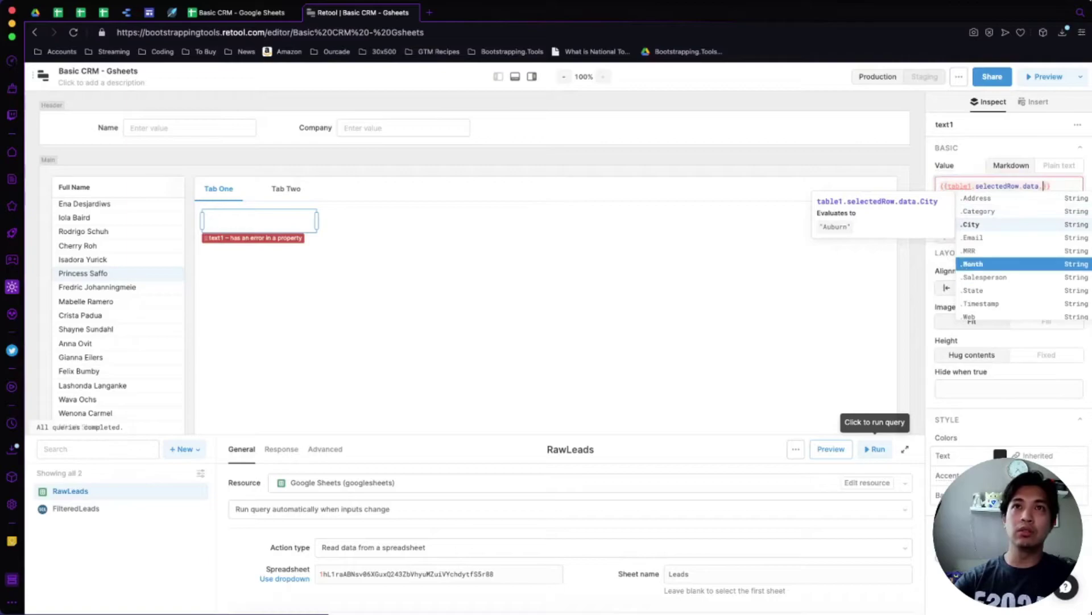
scroll(1023, 262, "down", 1)
key("Down")
key("Down")
key("Down")
key("Down")
key("Down")
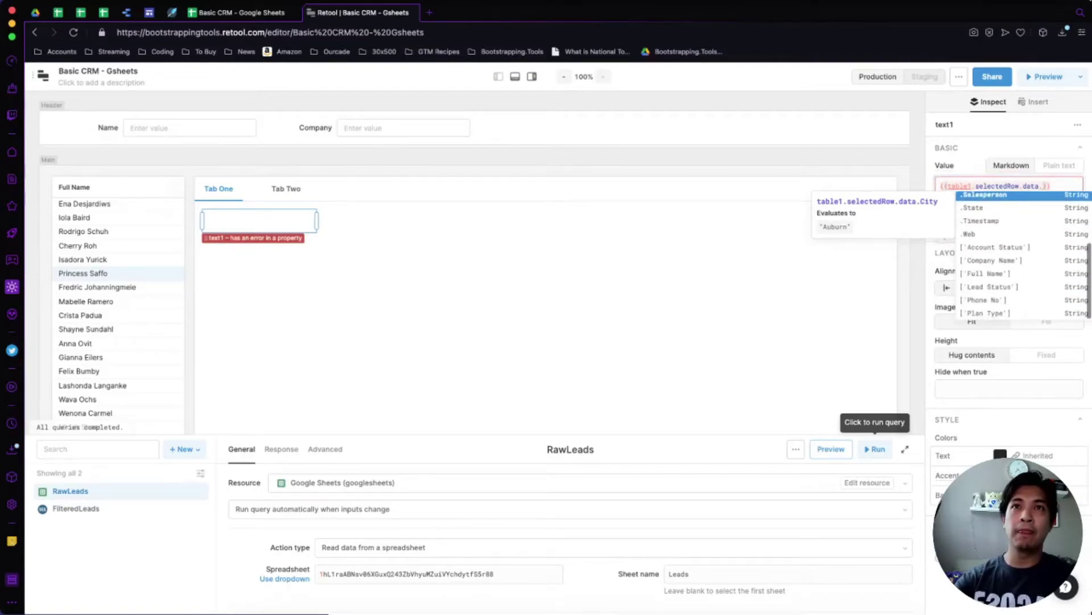
key("Return")
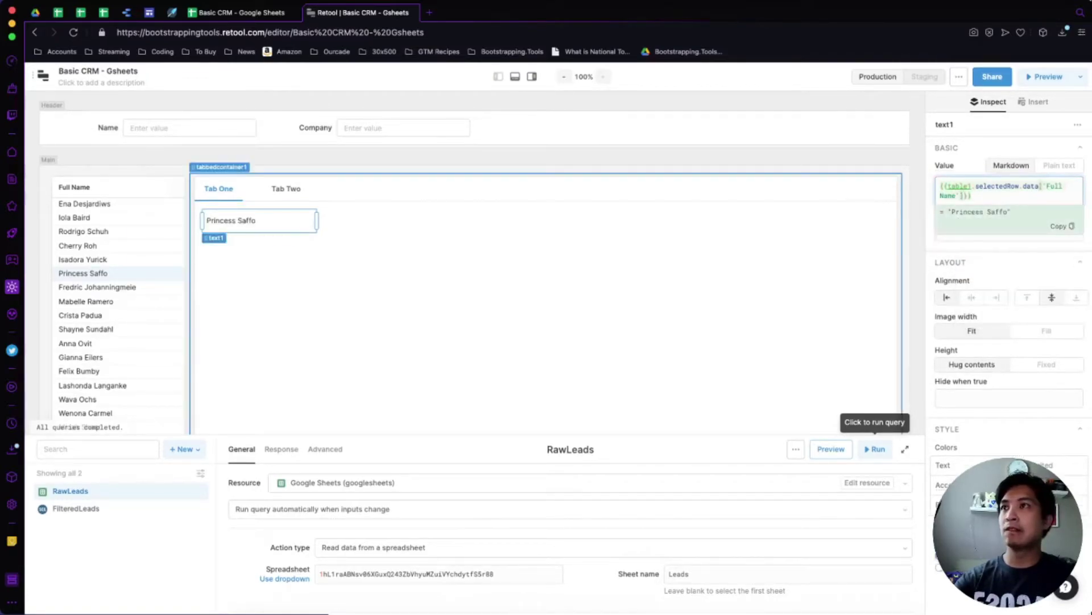
Select several lead rows to confirm the text shows each lead's Full Name.
left_click(82, 259)
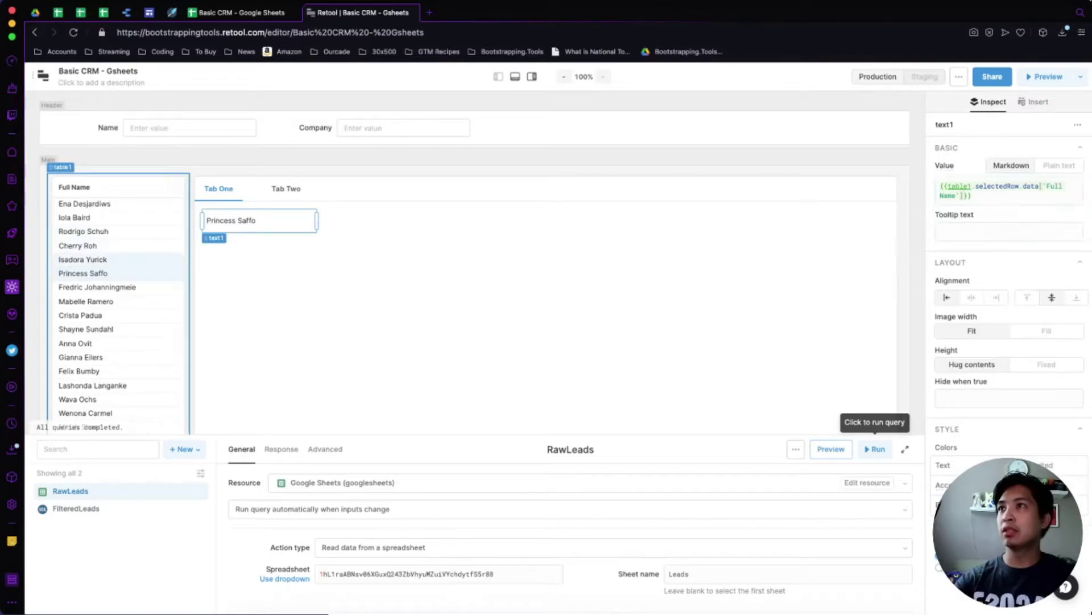
left_click(78, 246)
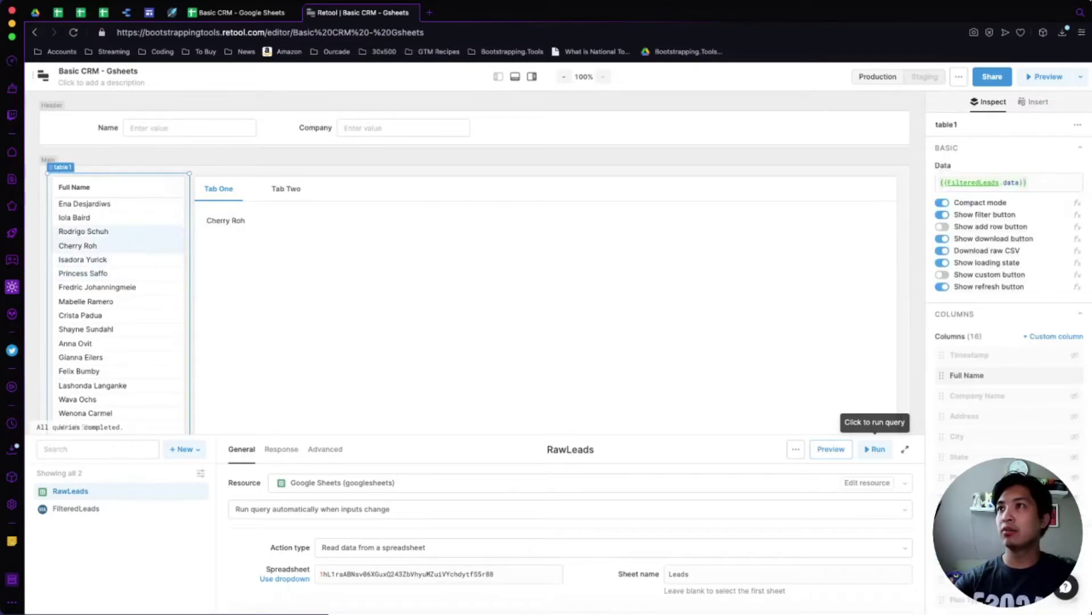
left_click(83, 231)
left_click(82, 273)
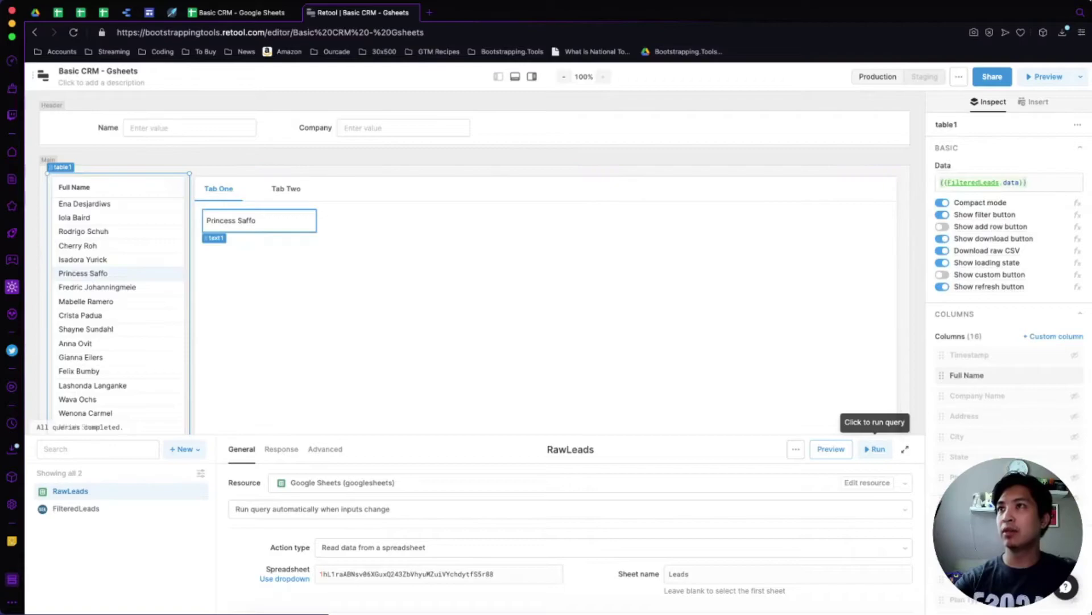
left_click(259, 221)
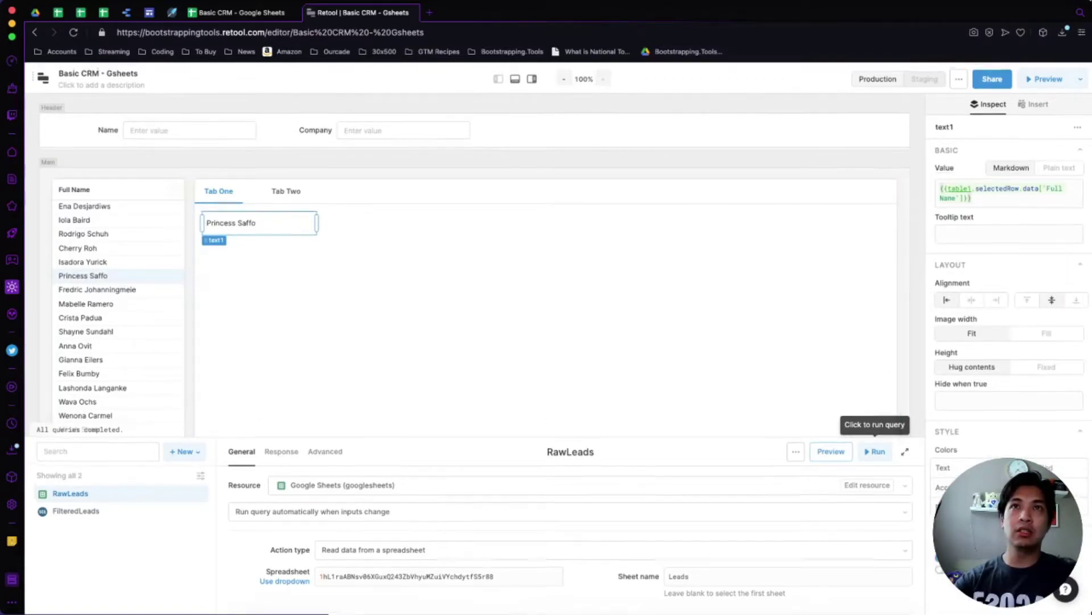
Duplicate the name text and change the copy's value to {{table1.selectedRow.data['Company Name']}}.
key("ctrl+c")
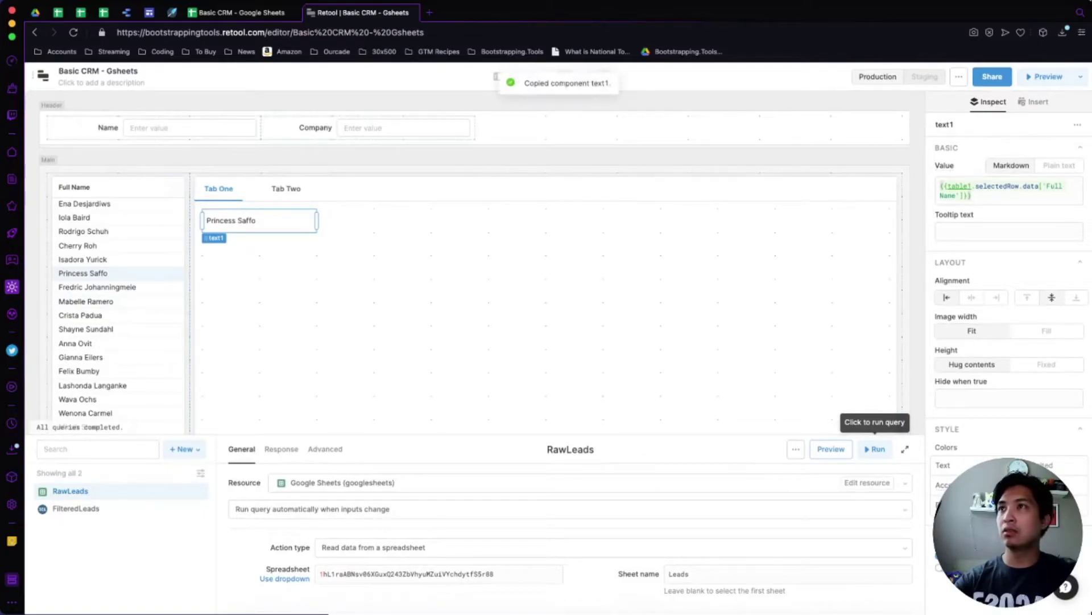
key("ctrl+v")
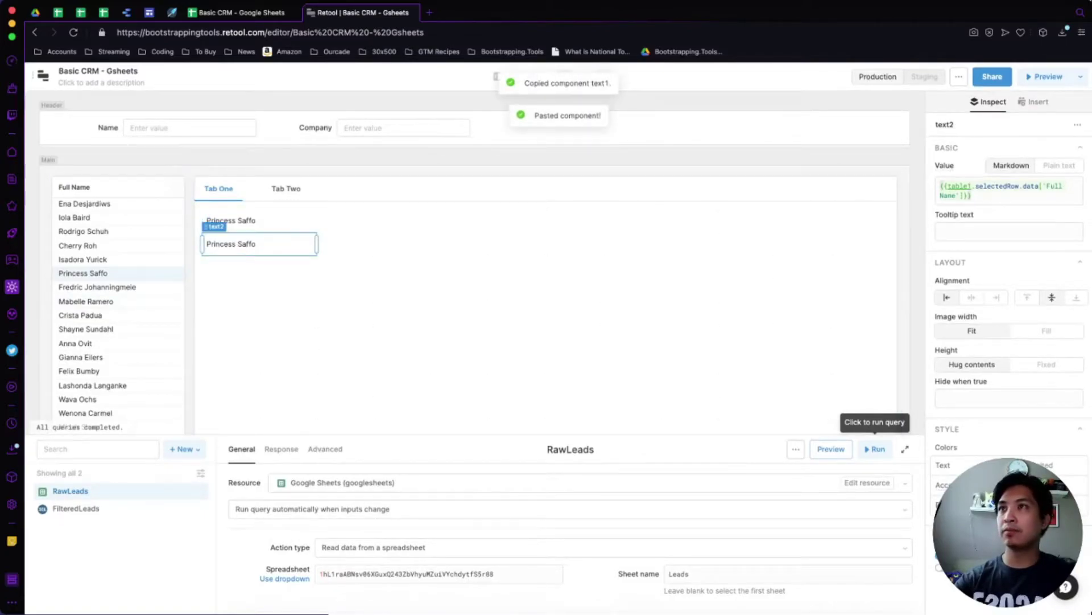
left_click(1039, 186)
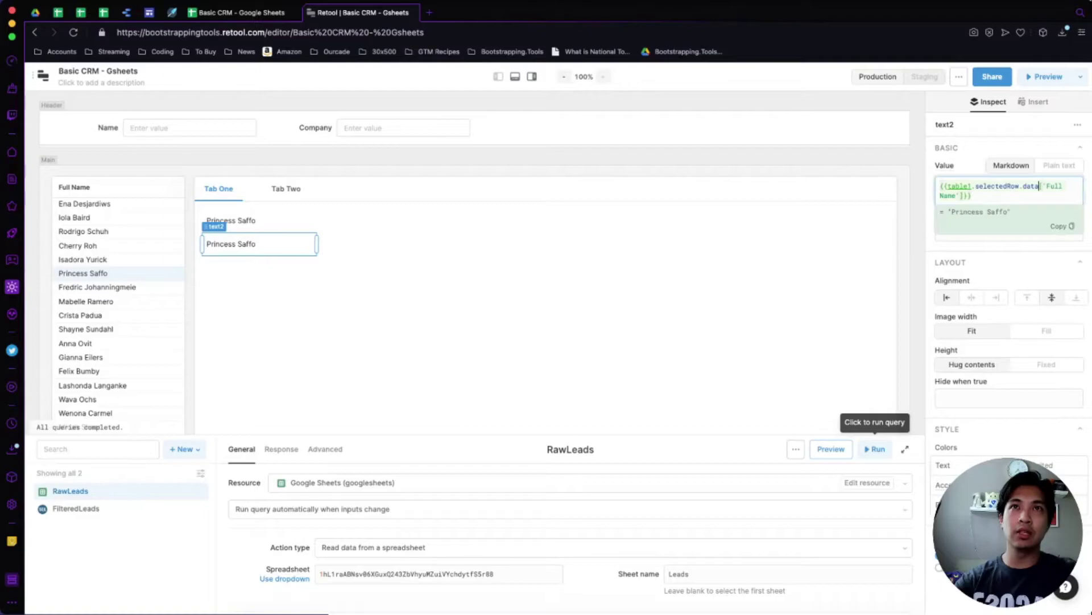
key("Delete")
key("Delete")
key("Delete")
key("Delete")
key("Delete")
key("Delete")
key("Delete")
key("Delete")
key("Delete")
key("Delete")
key("Delete")
key("Delete")
key("Delete")
type("[")
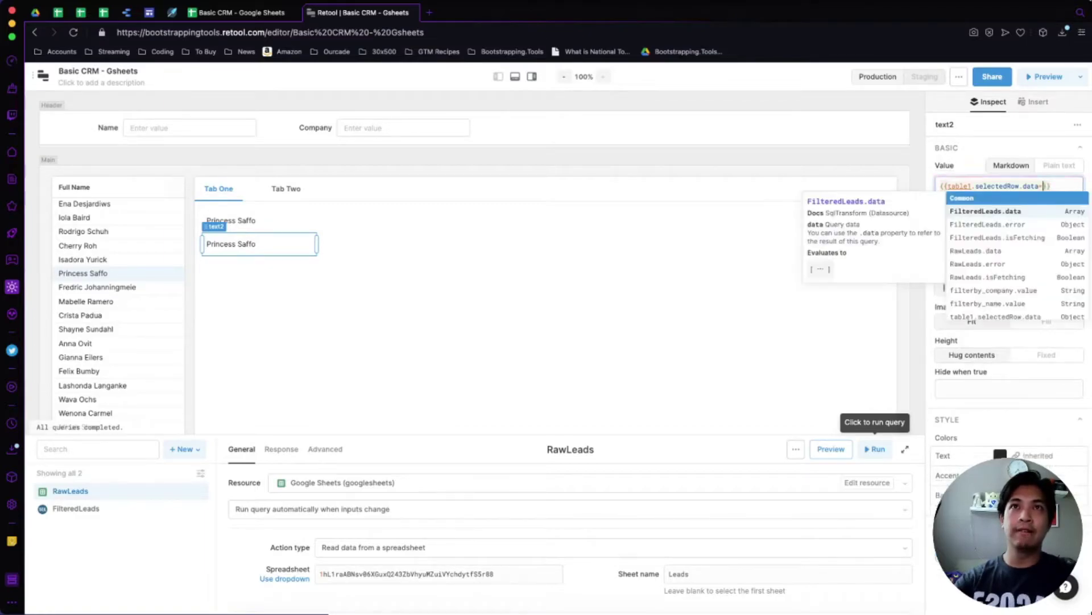
key("Down")
key("Down")
key("Down")
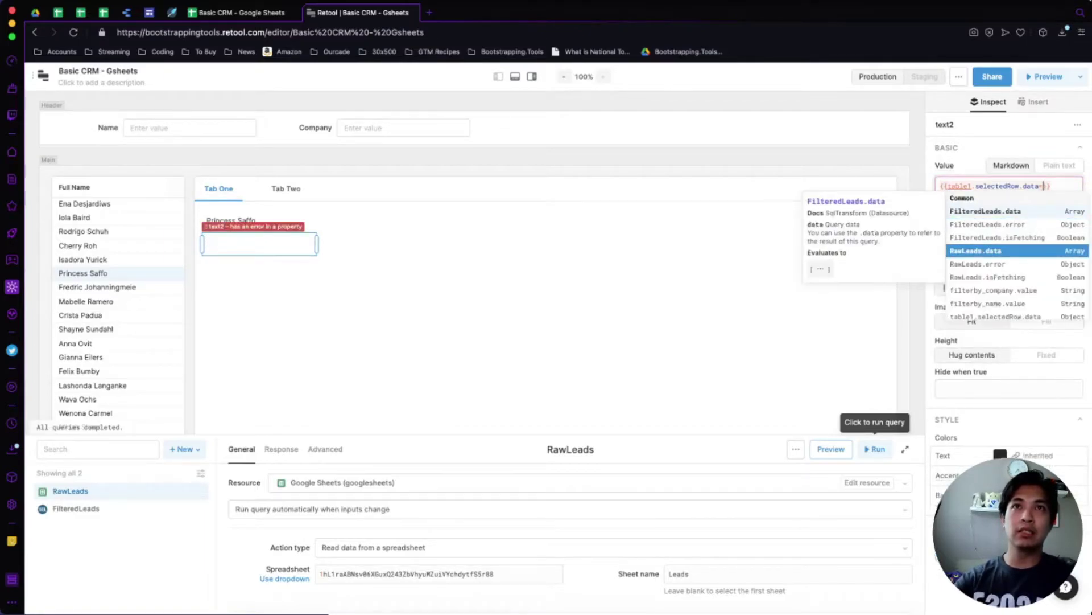
key("BackSpace")
type(".")
key("Down")
key("Down")
key("Down")
key("Down")
key("Down")
key("Down")
key("Down")
key("Down")
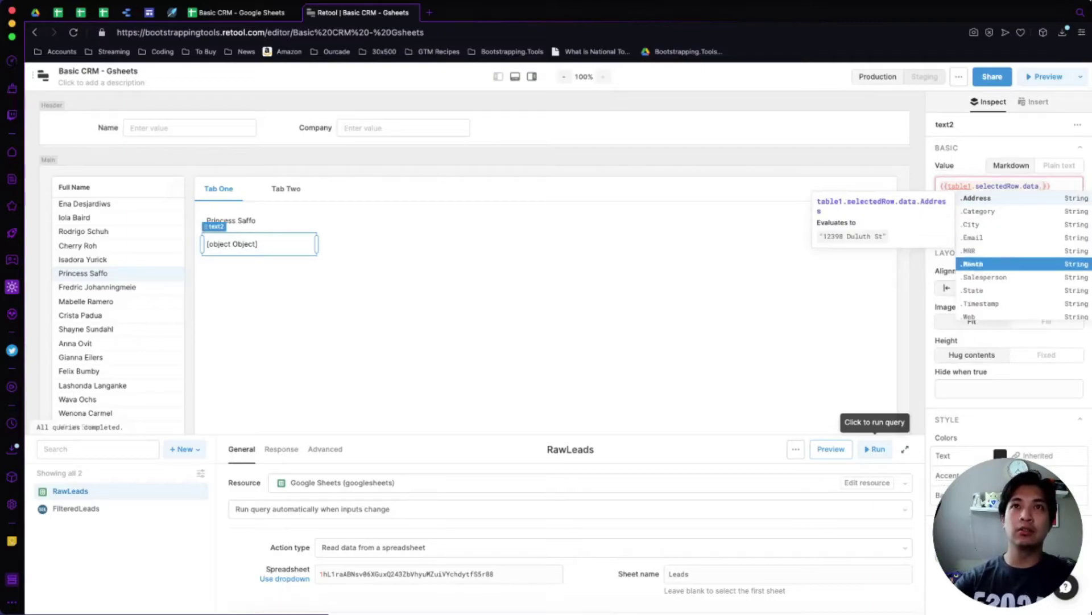
key("Up")
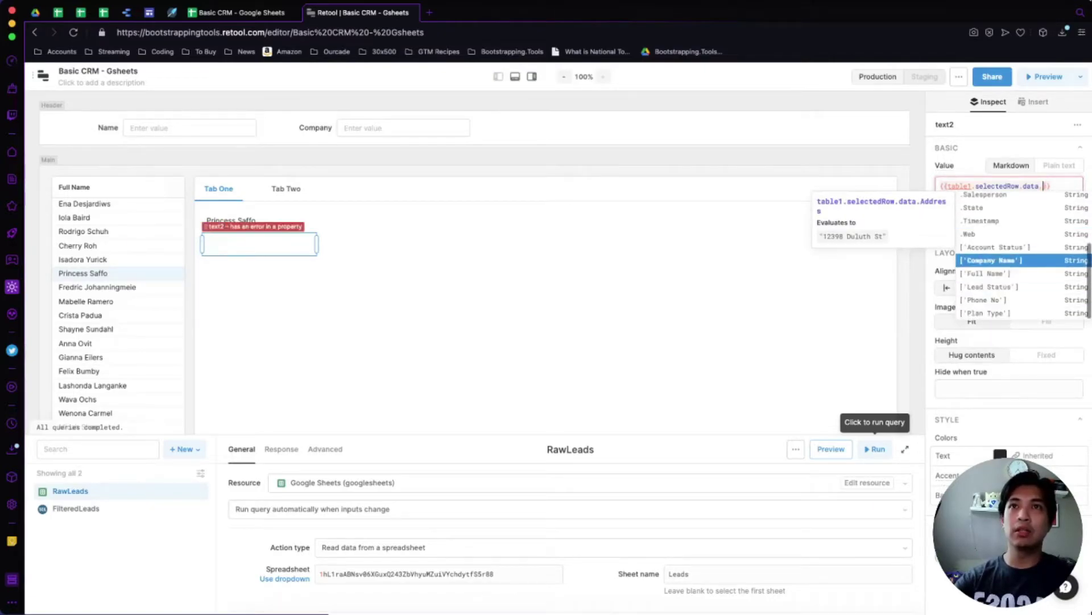
key("Return")
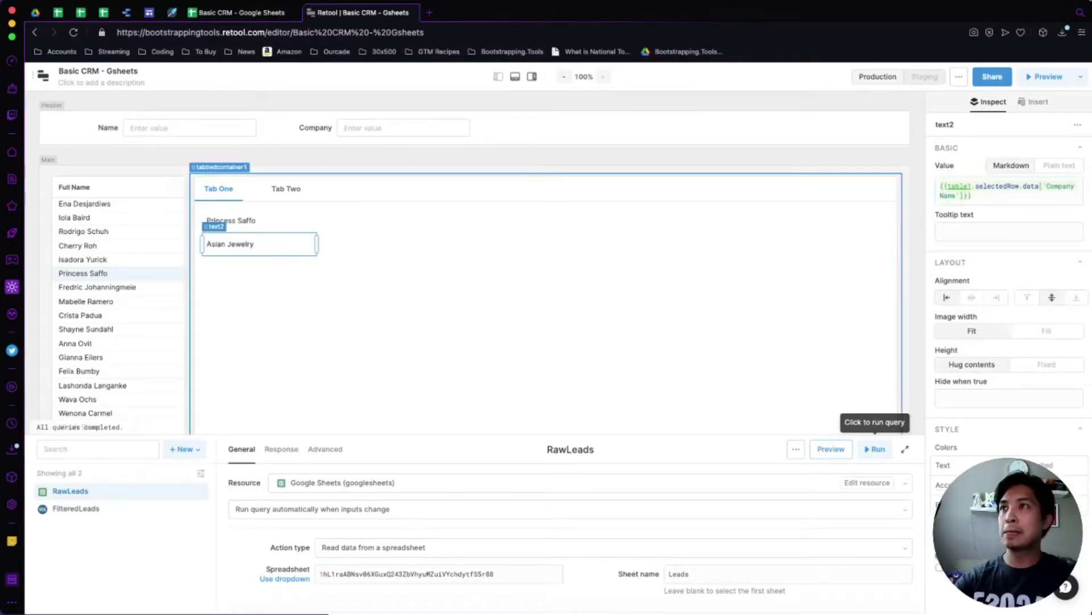
key("super+c")
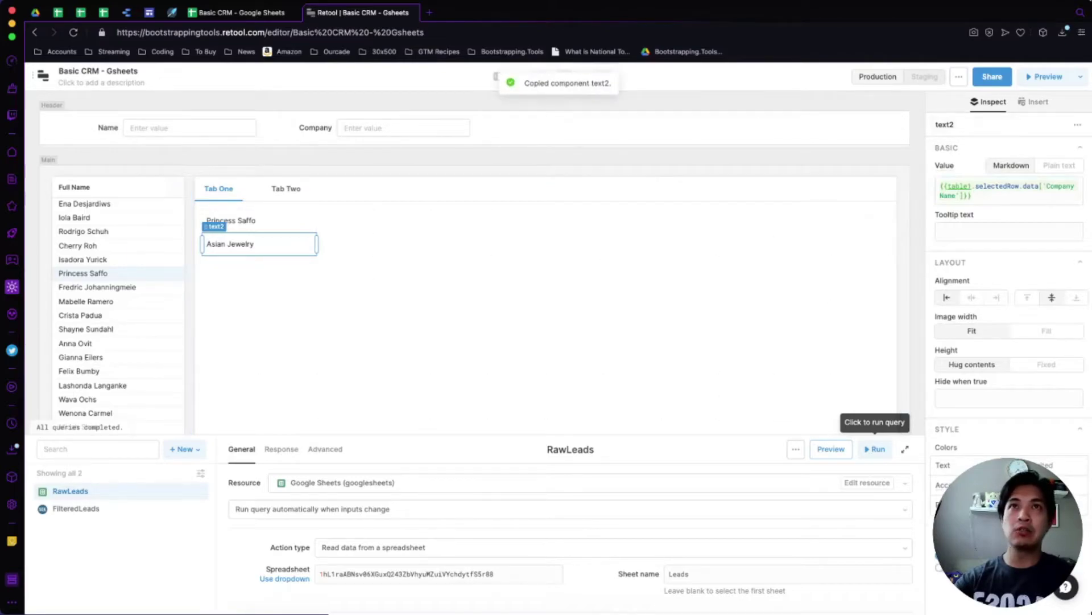
key("Escape")
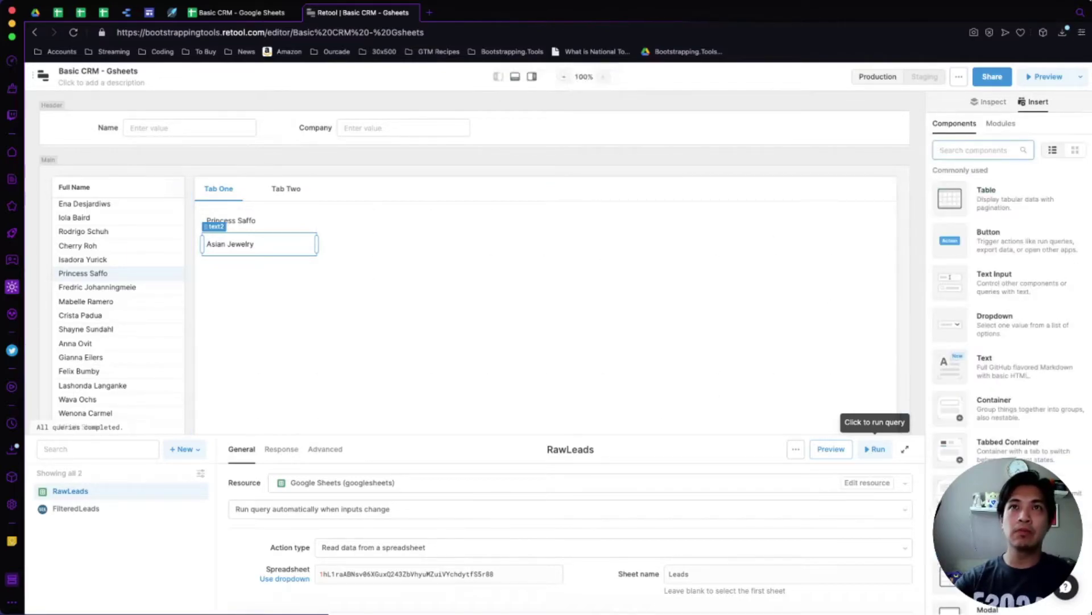
Place a Dropdown beside the lead's name and clear its Numbers label.
type("dro")
left_click_drag(993, 193, 431, 220)
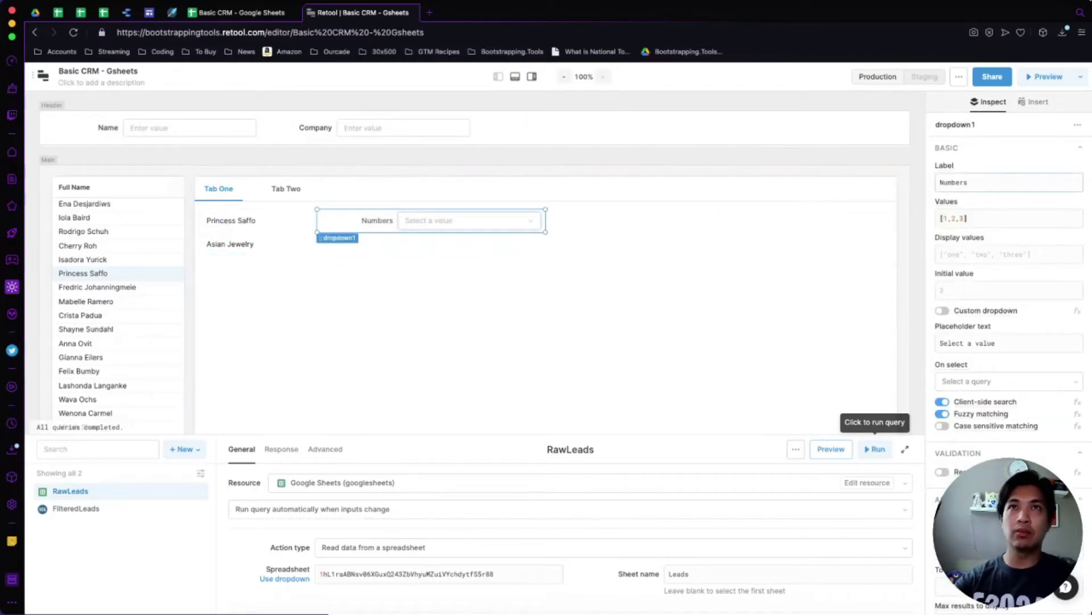
left_click(1009, 182)
key("ctrl+a")
key("BackSpace")
Replace the dropdown's values 1, 2, 3 with New, Scheduled, In Progress, Closed and Lost.
left_click(1009, 218)
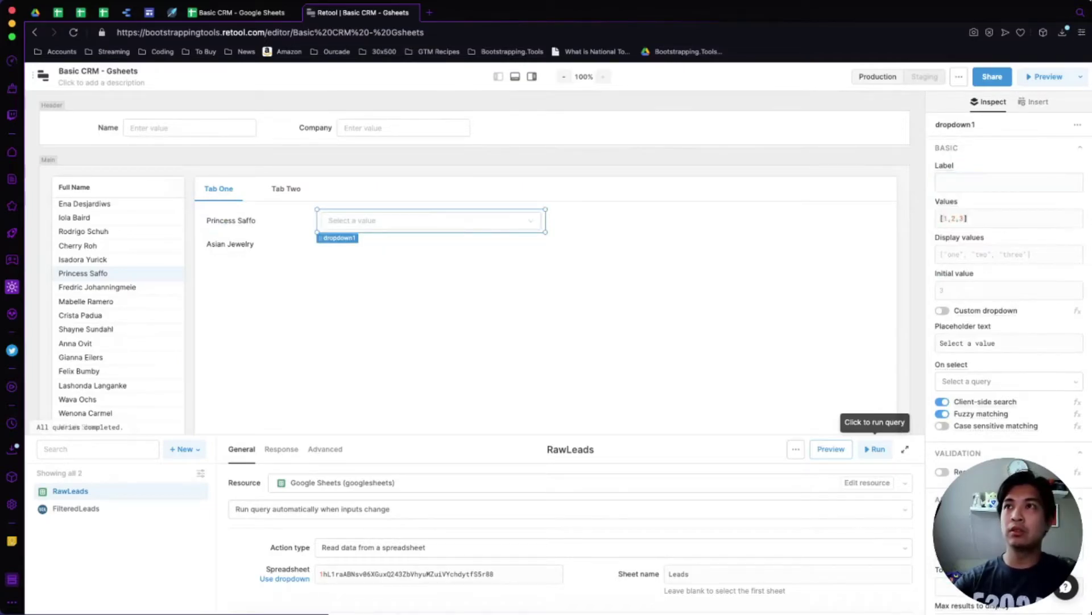
key("ctrl+a")
key("BackSpace")
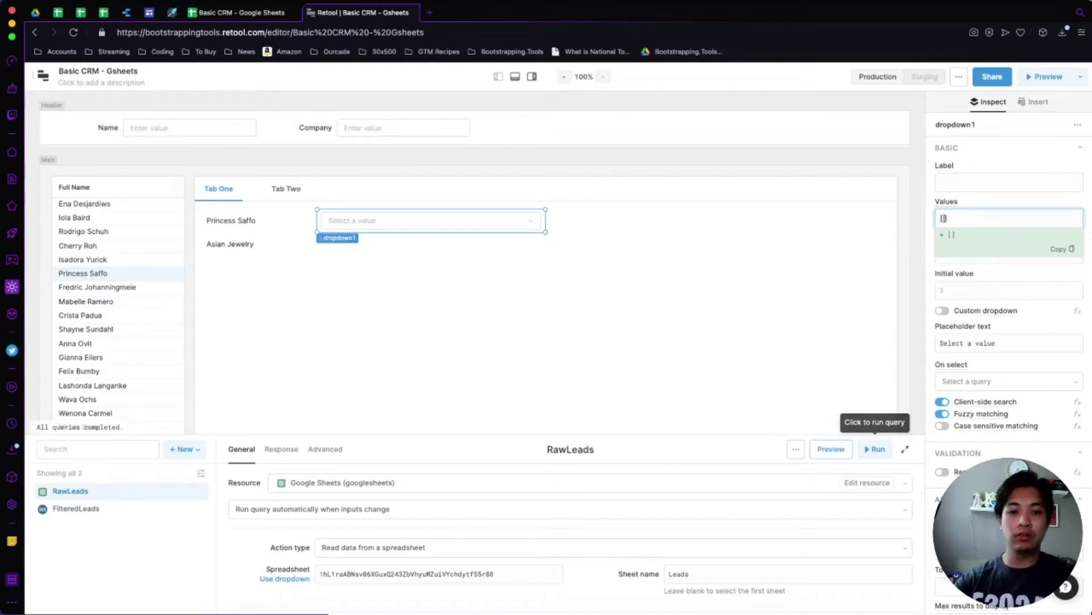
type("New\",")
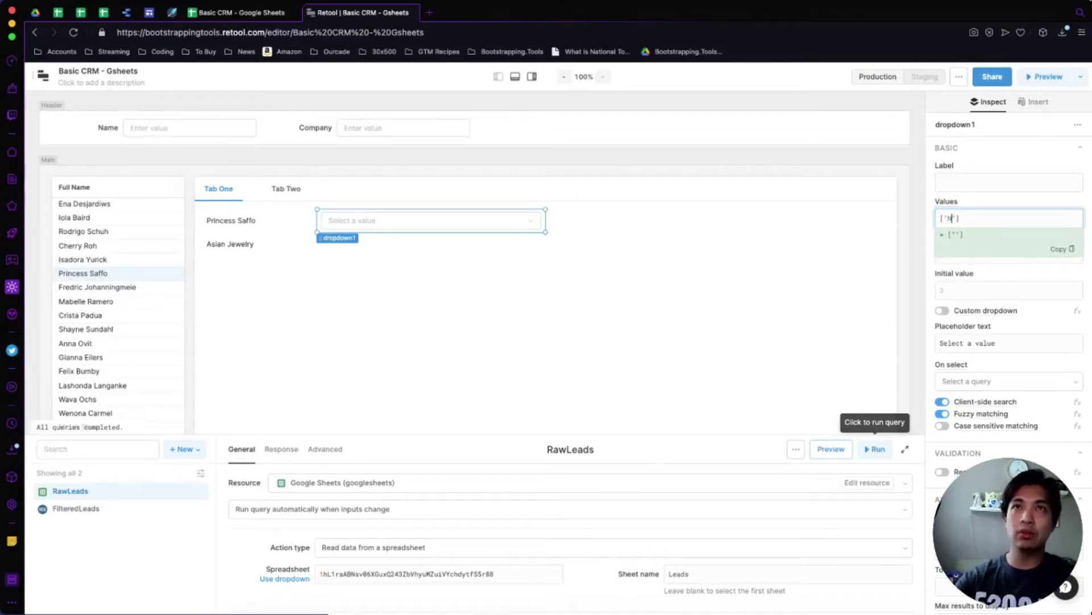
type(" \"")
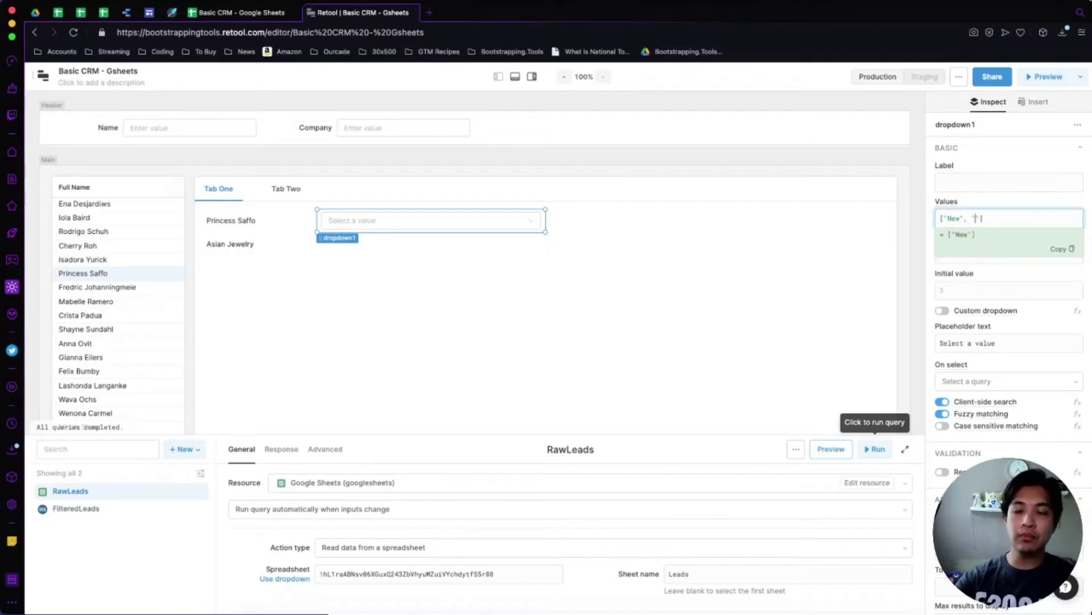
type("Scheduled\",")
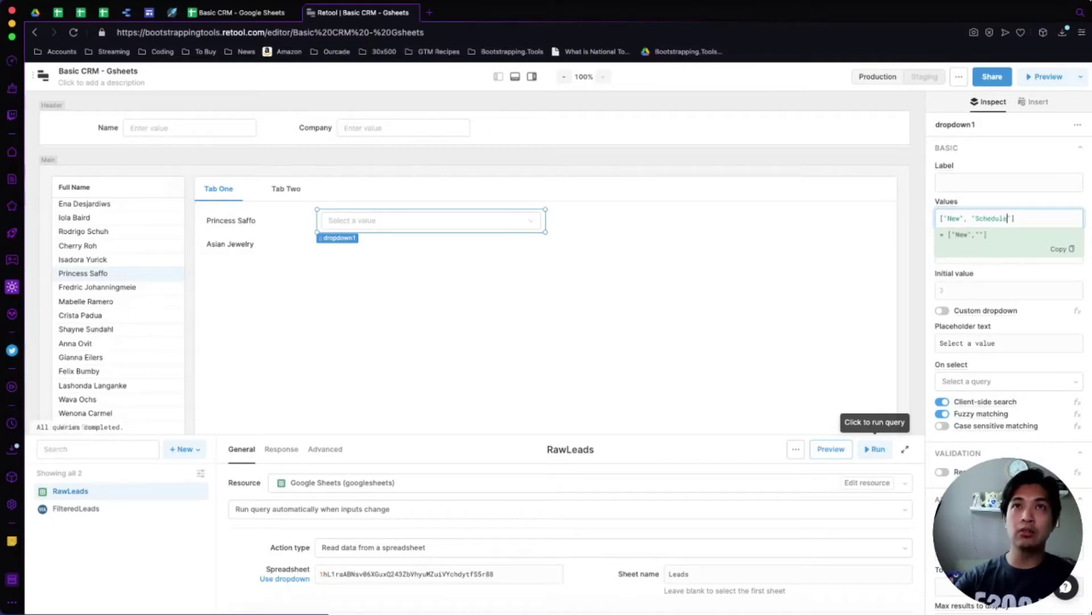
type(" \"In Progress\"")
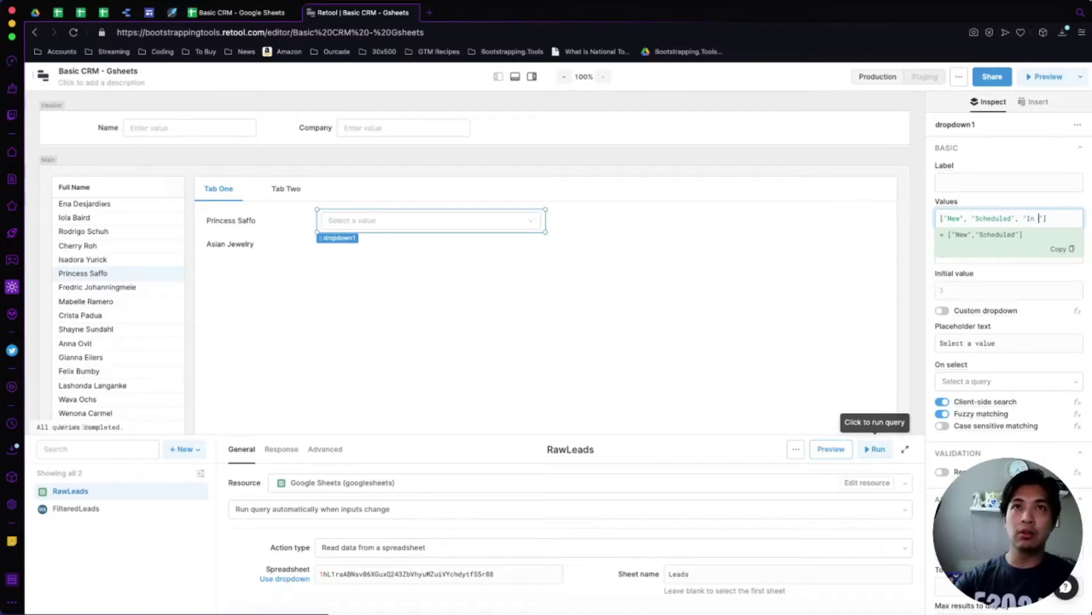
type(", \"")
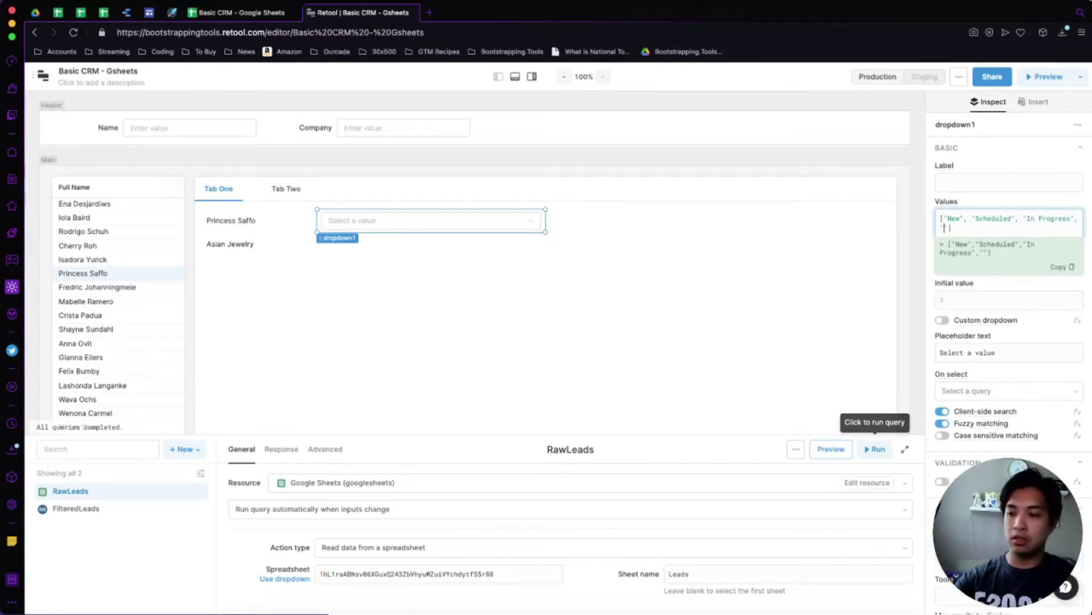
type("Closed\", \"Lost\"")
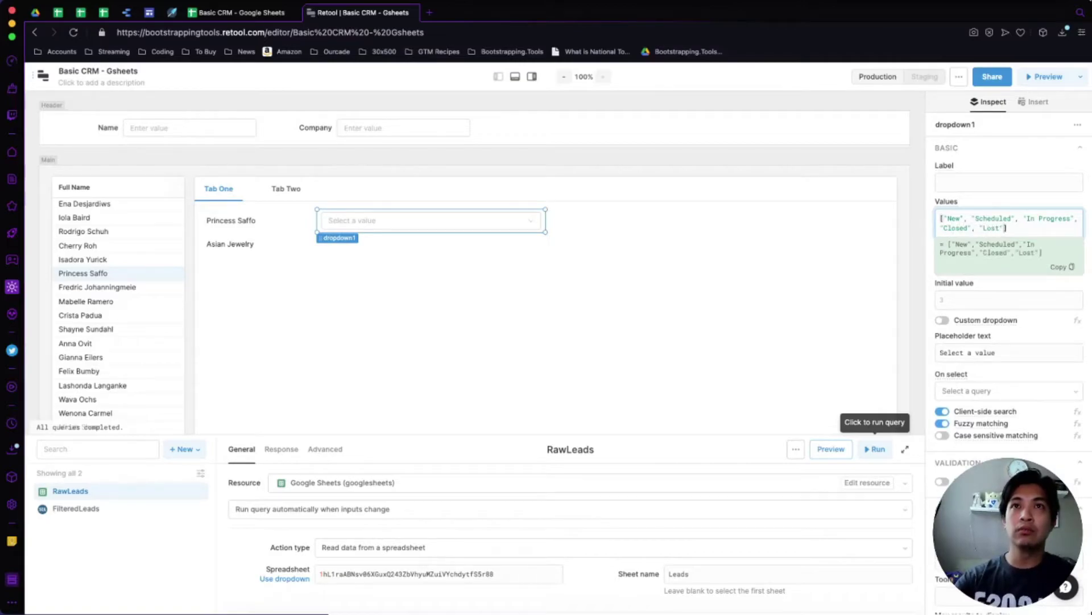
key("Escape")
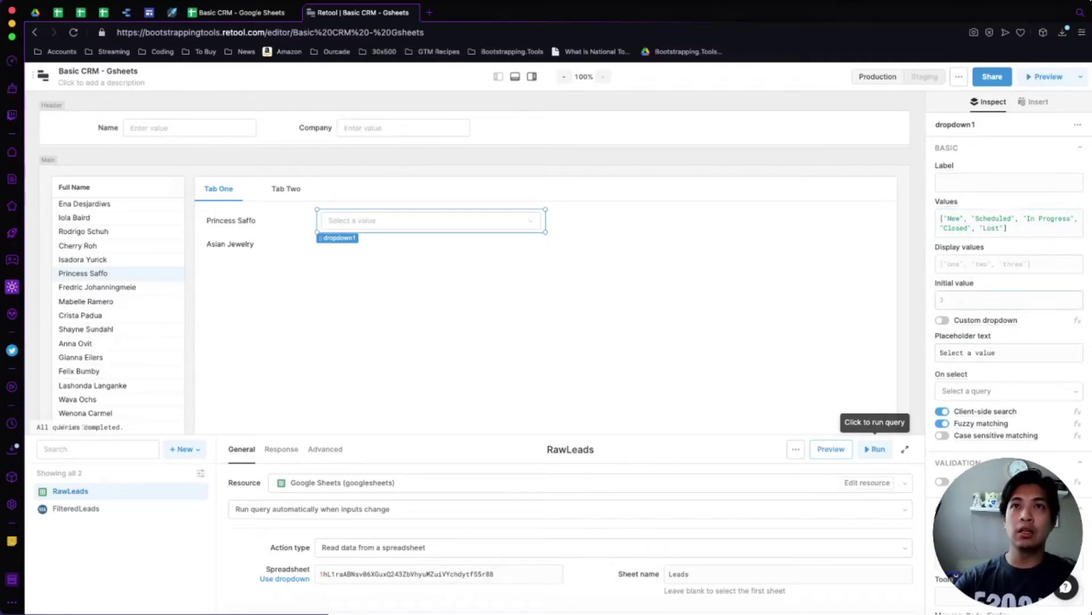
left_click(944, 300)
Set the dropdown's initial value to {{table1.selectedRow.data['Lead Status']}} and narrow it.
type("{{tabl")
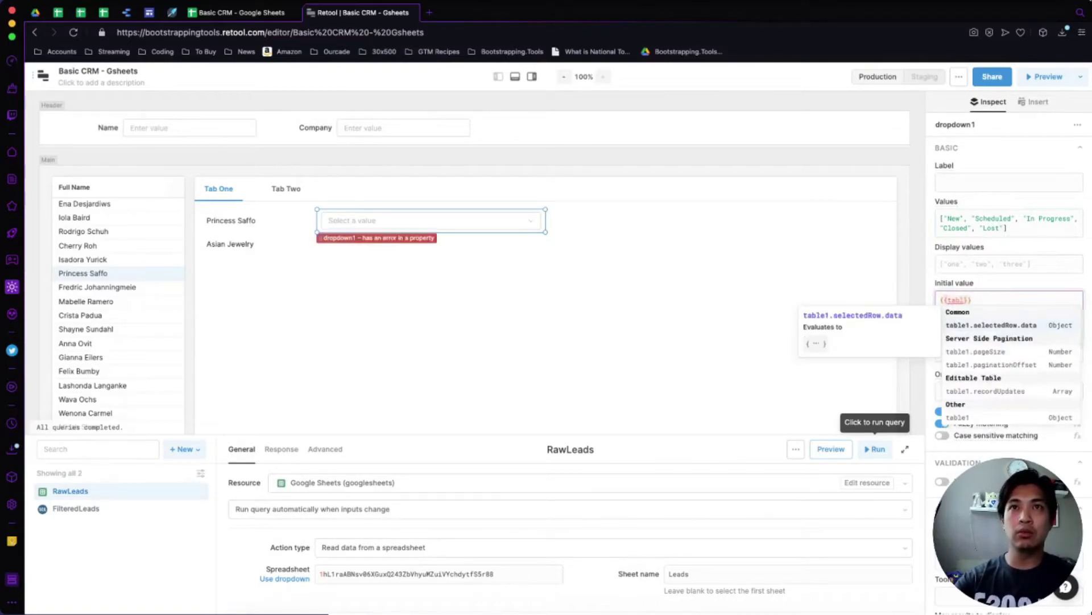
key("Return")
type(".")
key("Down")
key("Down")
key("Down")
key("Down")
key("Down")
key("Down")
key("Down")
key("Down")
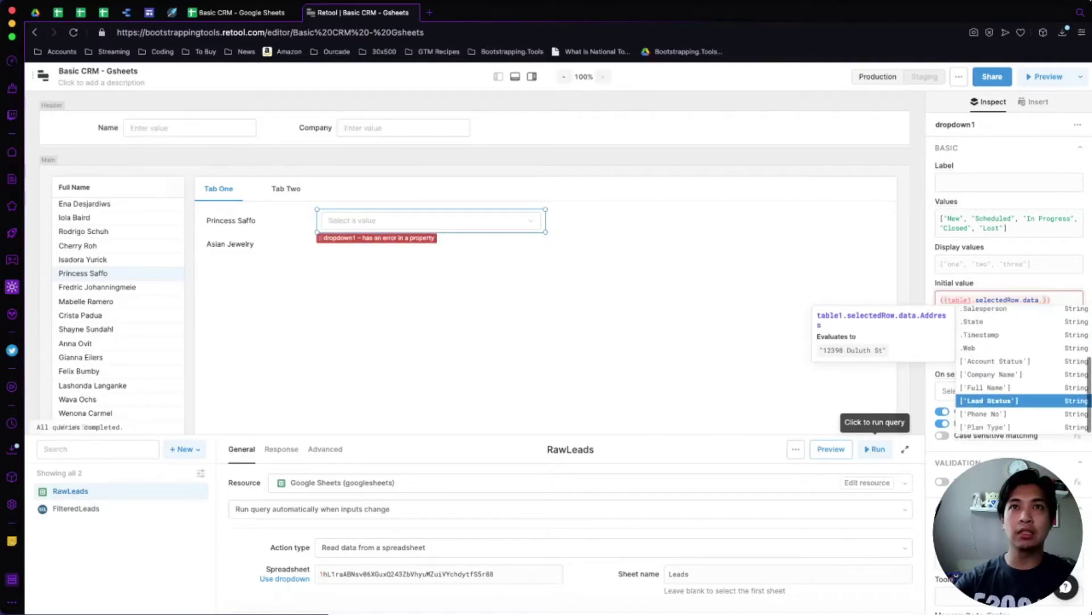
key("Return")
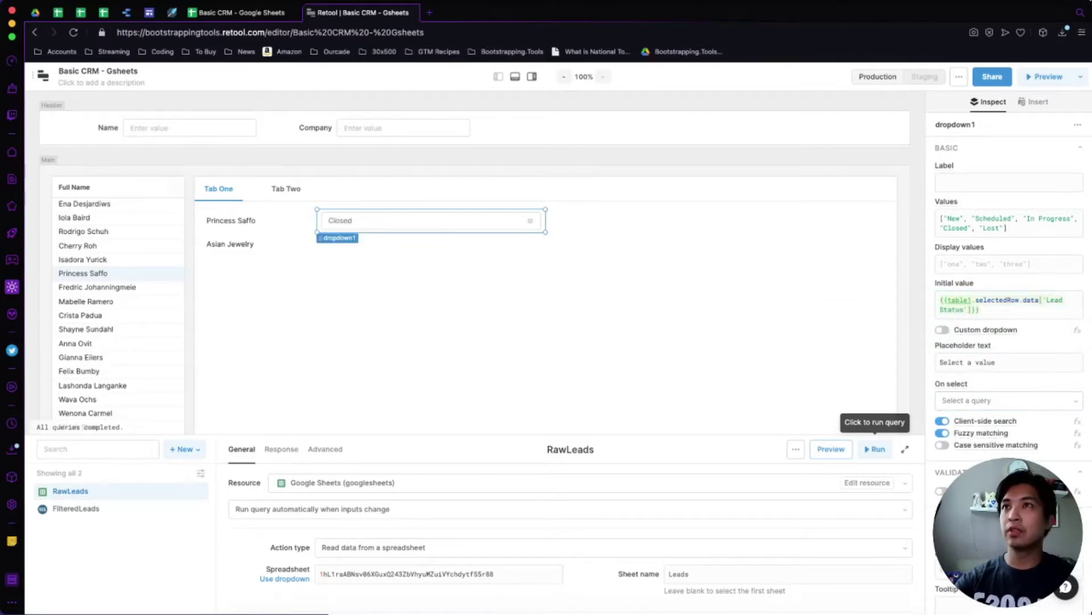
left_click_drag(546, 220, 432, 220)
key("Escape")
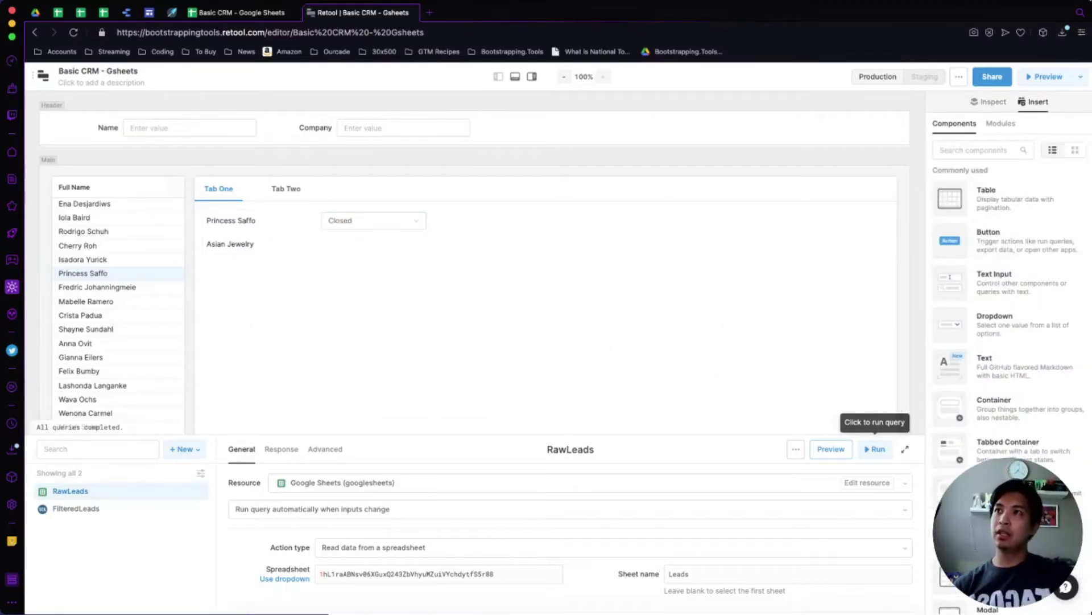
Select a series of leads, including one marked Lost, to check the name, company and status display.
left_click(114, 364)
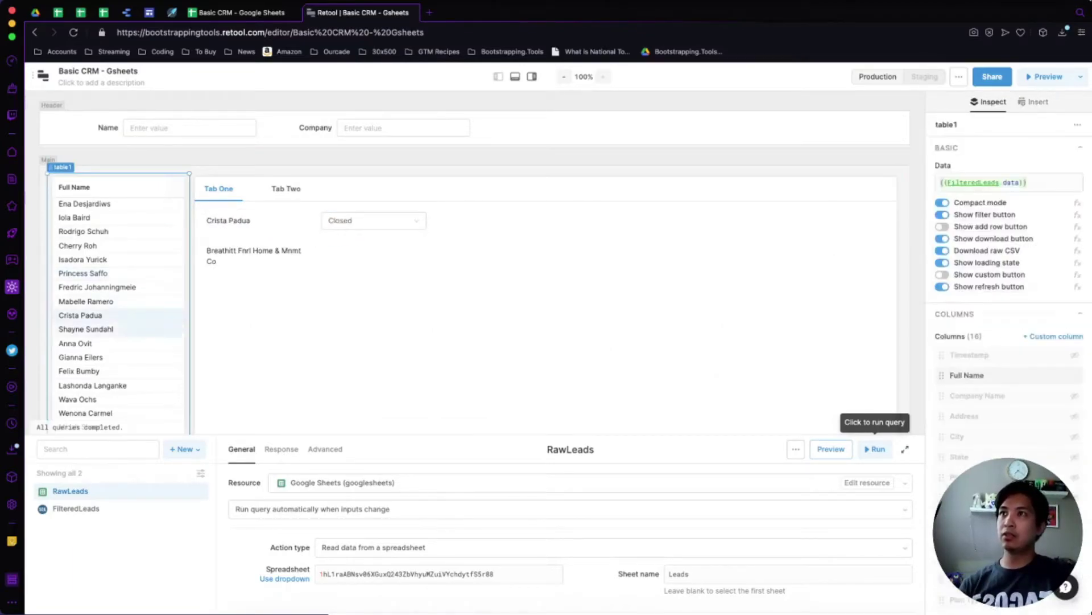
left_click(84, 231)
left_click(85, 204)
left_click(74, 218)
left_click(83, 259)
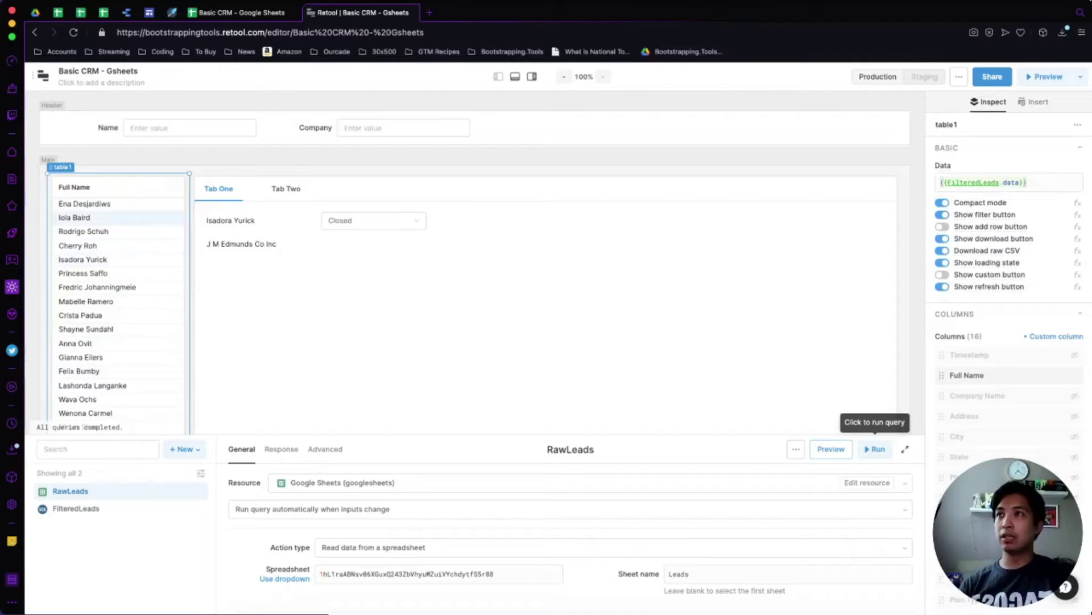
left_click(75, 343)
left_click(79, 371)
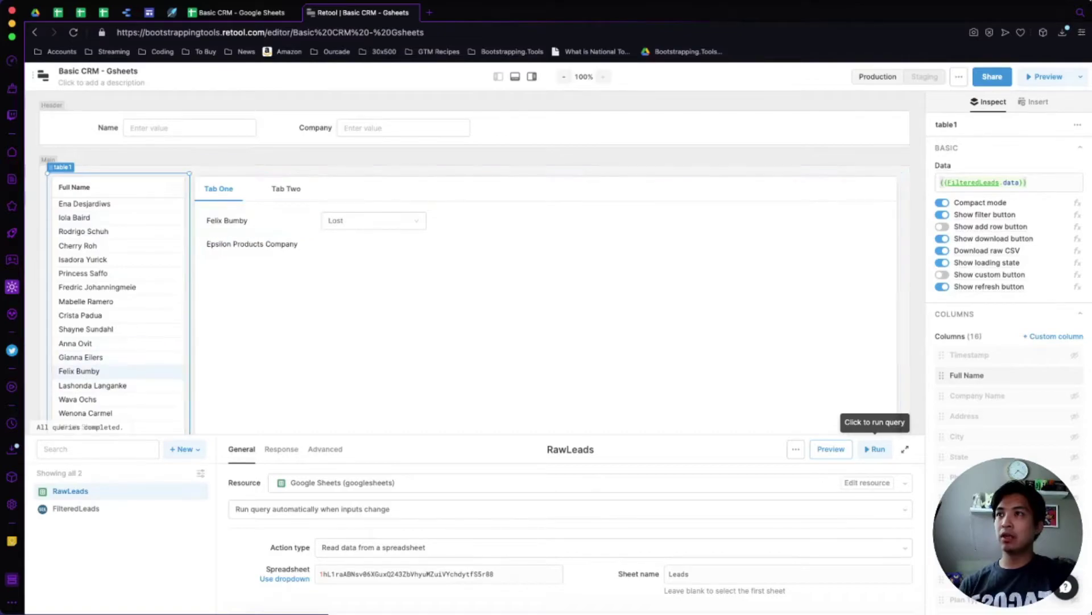
left_click(86, 413)
scroll(114, 341, "down", 4)
left_click(82, 213)
scroll(113, 228, "up", 4)
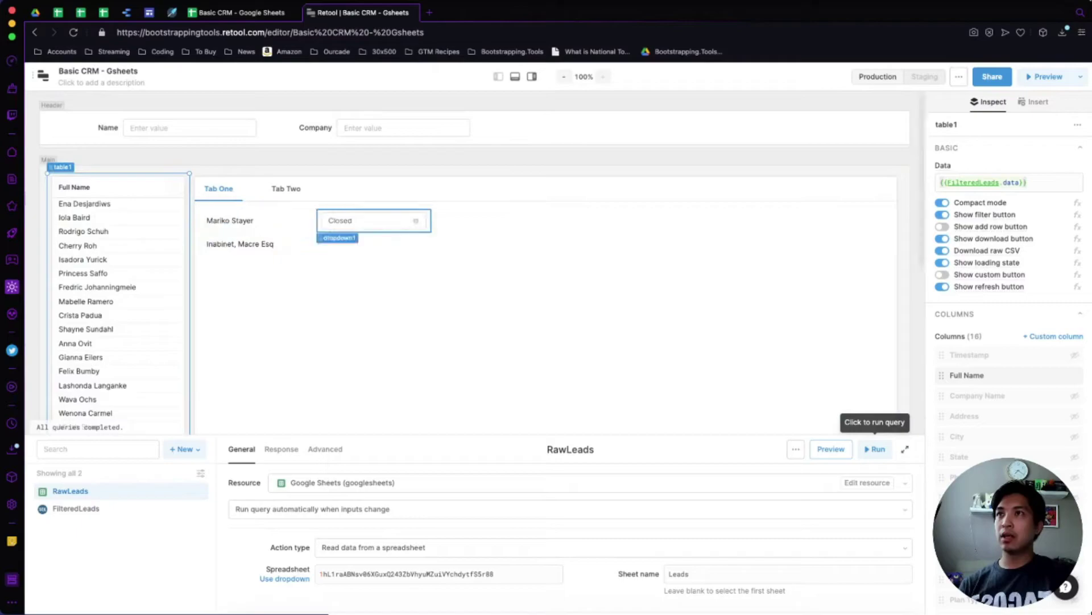
left_click(79, 370)
left_click(83, 259)
left_click(74, 218)
left_click(80, 356)
Widen the company and name text blocks in Tab One.
left_click(259, 243)
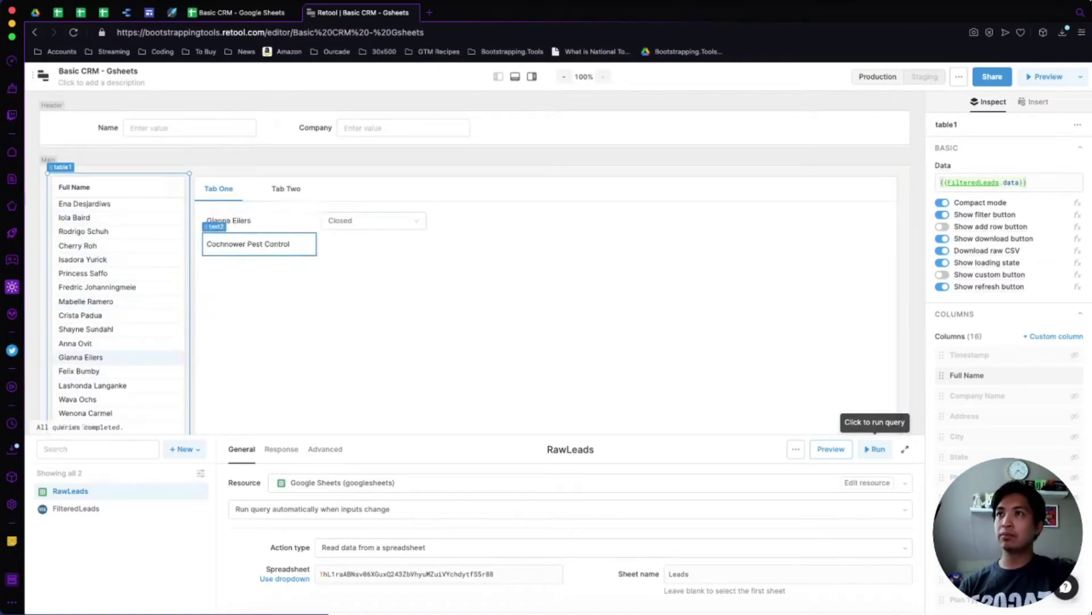
left_click_drag(317, 243, 431, 220)
left_click(273, 220)
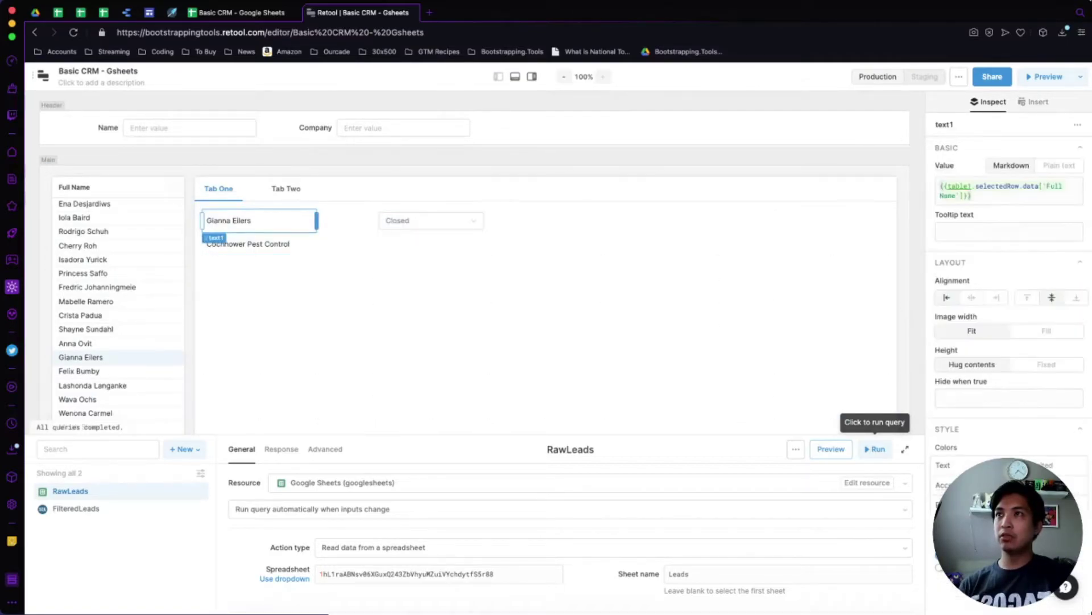
left_click_drag(316, 220, 374, 220)
left_click(433, 250)
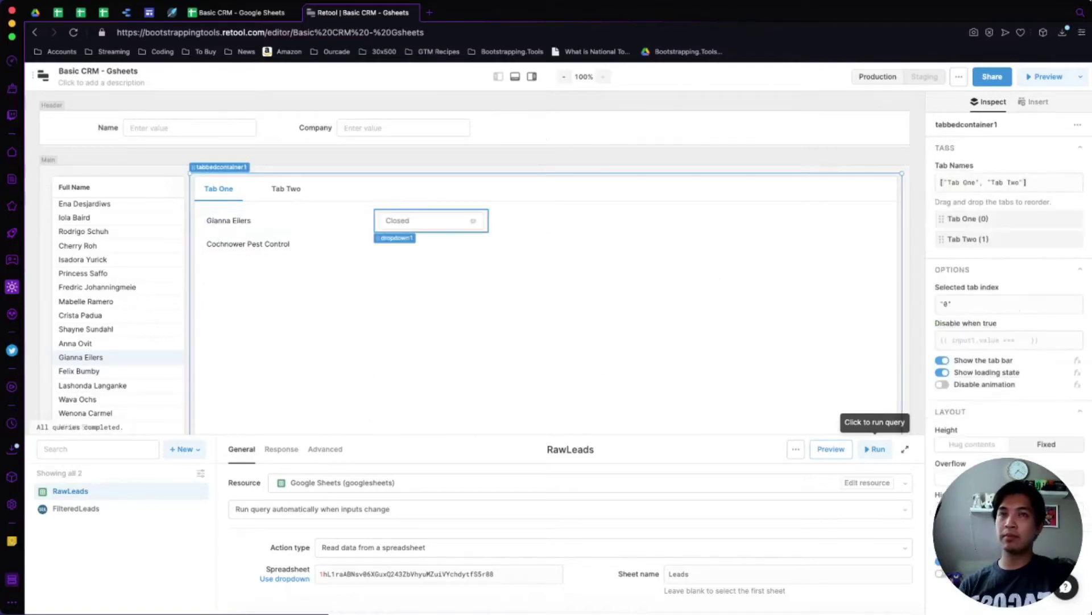
Re-run the raw leads query and the FilteredLeads query, then select the status dropdown.
left_click(876, 449)
left_click(85, 508)
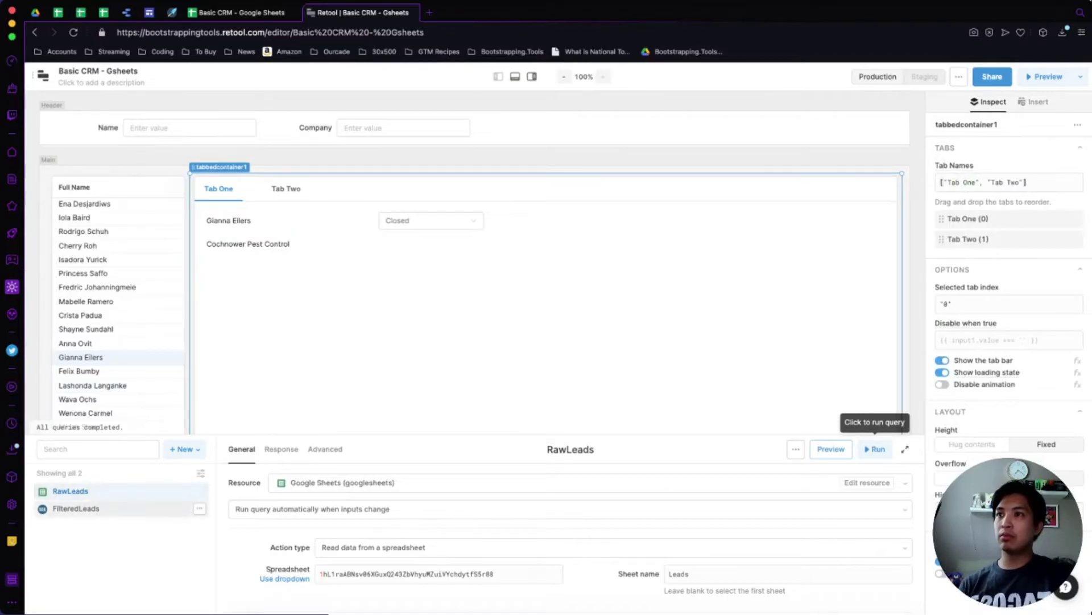
left_click(831, 449)
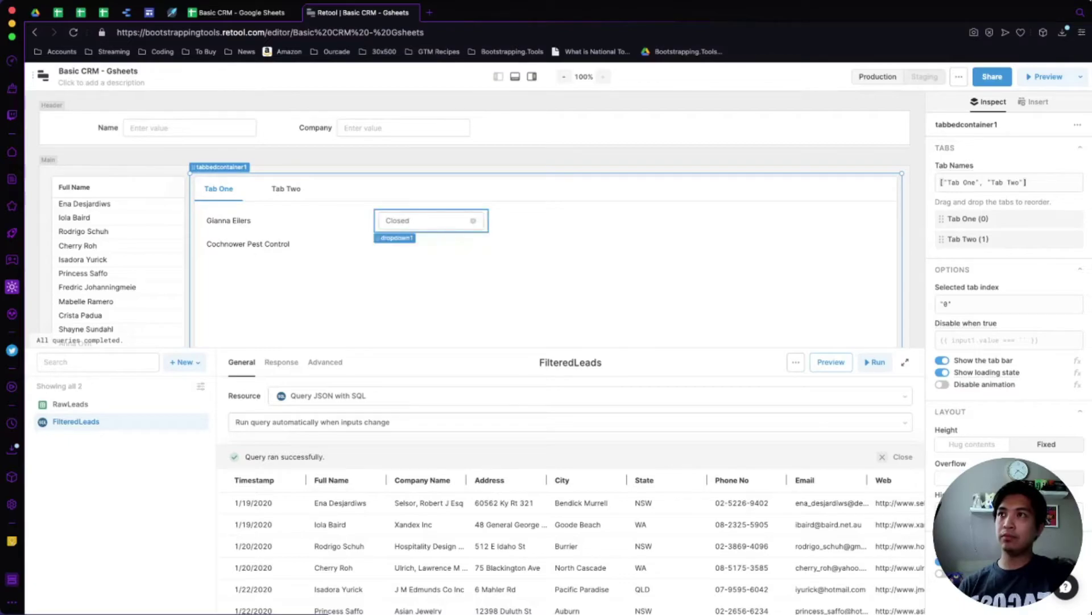
left_click(424, 221)
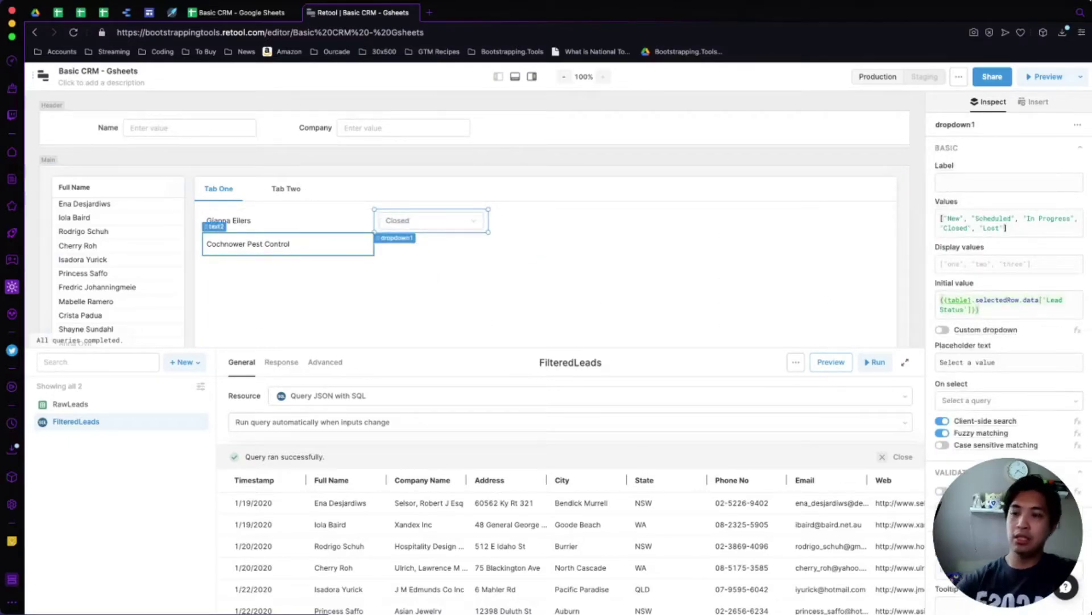
Duplicate the company text and change its value to the selected row's Address followed by <br>.
left_click(288, 243)
key("super+c")
key("super+v")
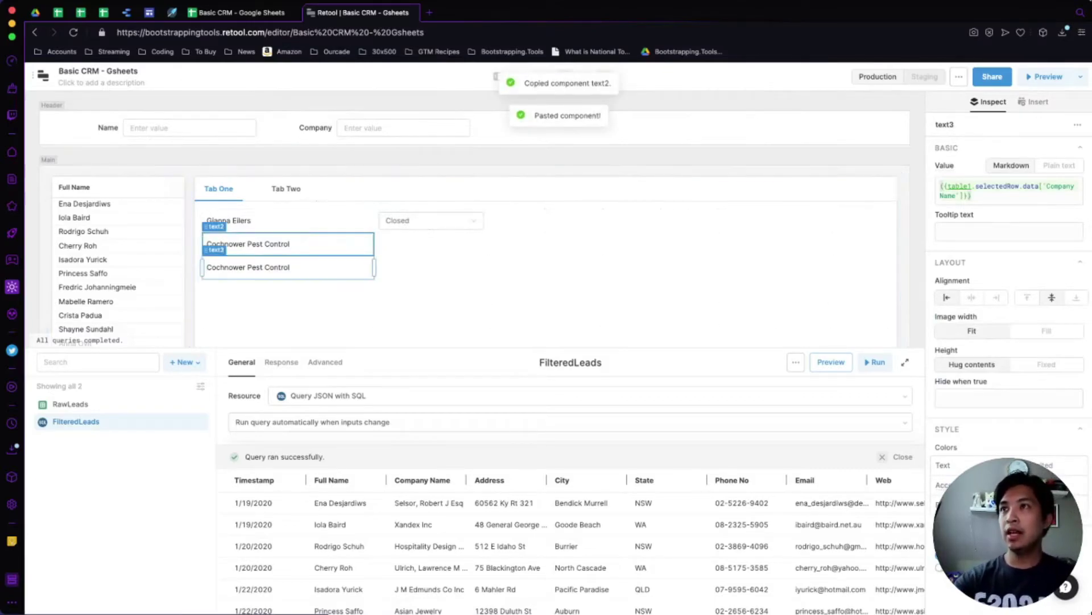
left_click(972, 195)
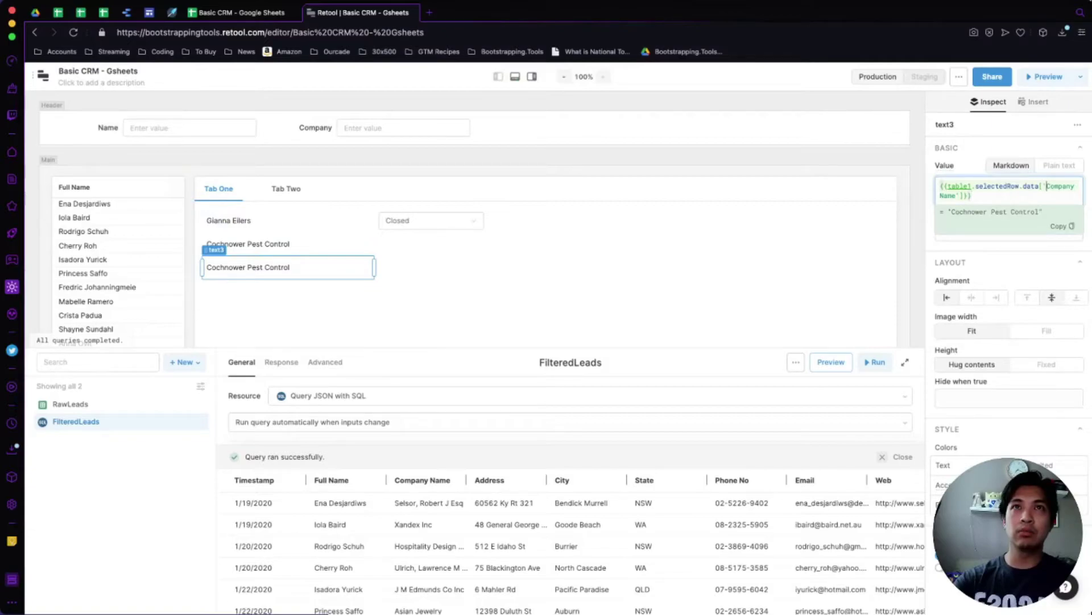
left_click_drag(1047, 186, 956, 196)
type("Address")
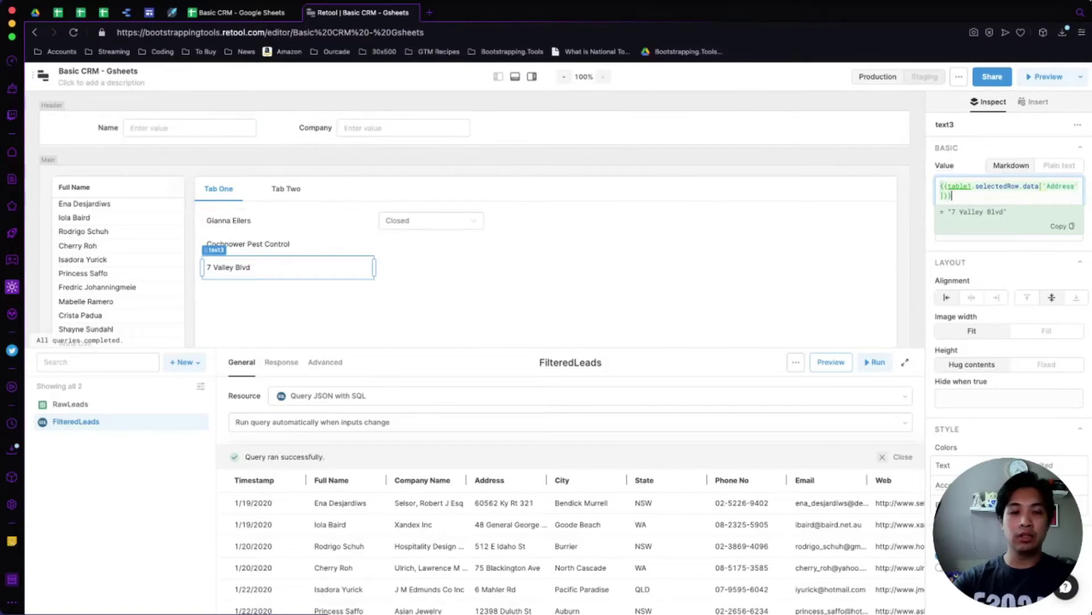
type("<br>")
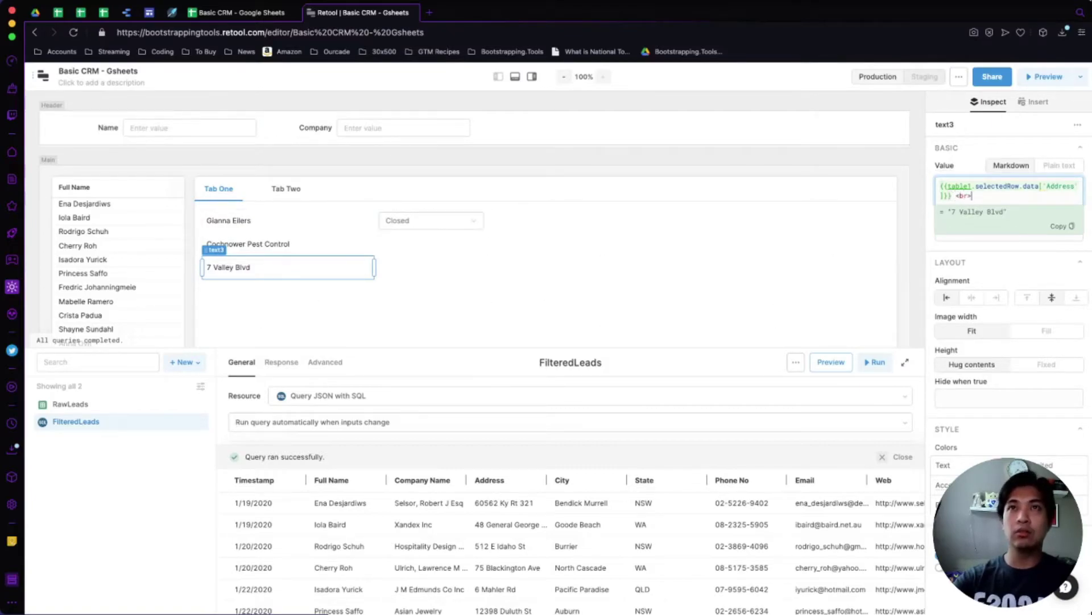
key("Return")
Add the selected row's City and State on the second line, separated by a comma.
key("ctrl+v")
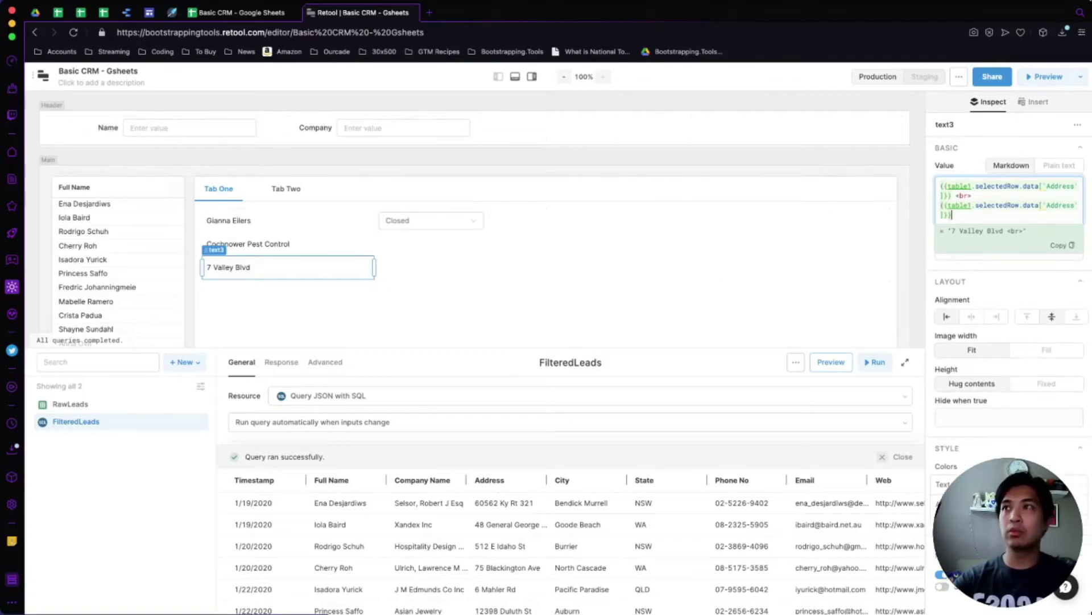
left_click(950, 205)
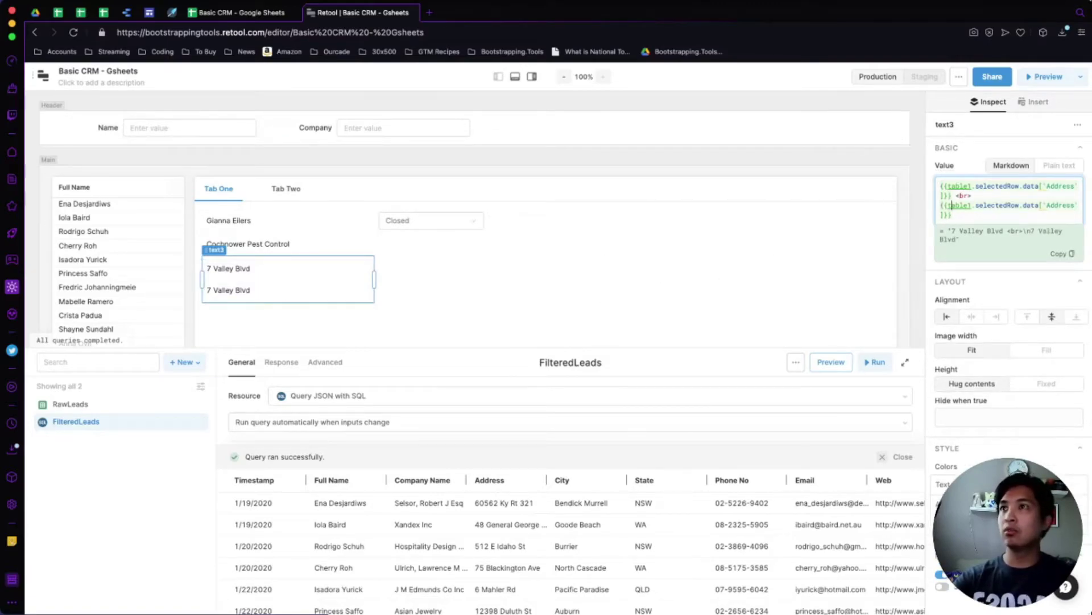
left_click(956, 195)
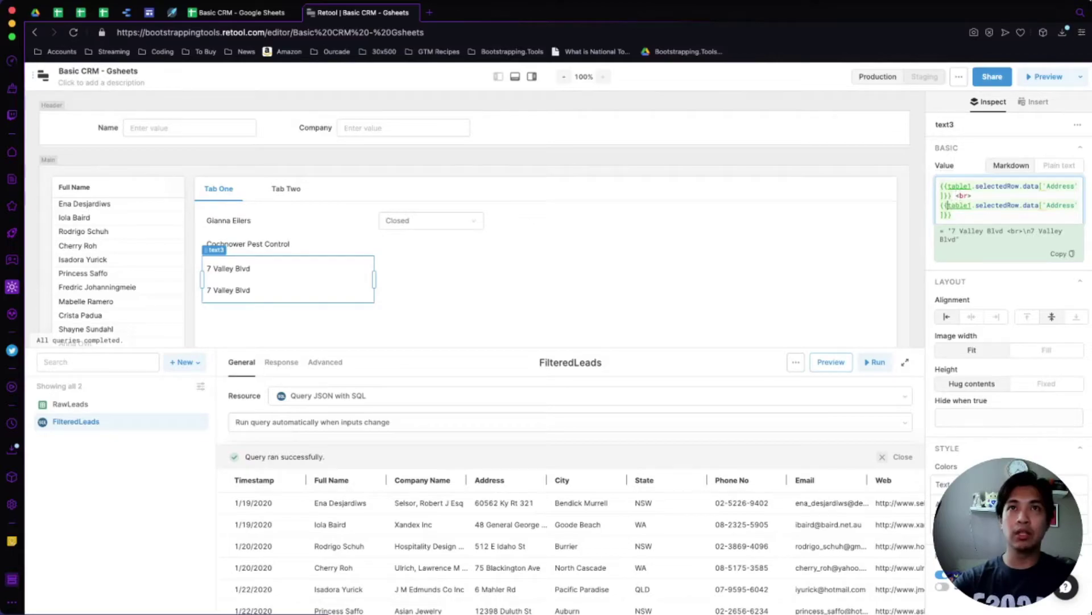
key("BackSpace")
key("BackSpace")
key("BackSpace")
key("BackSpace")
key("BackSpace")
key("BackSpace")
key("BackSpace")
key("BackSpace")
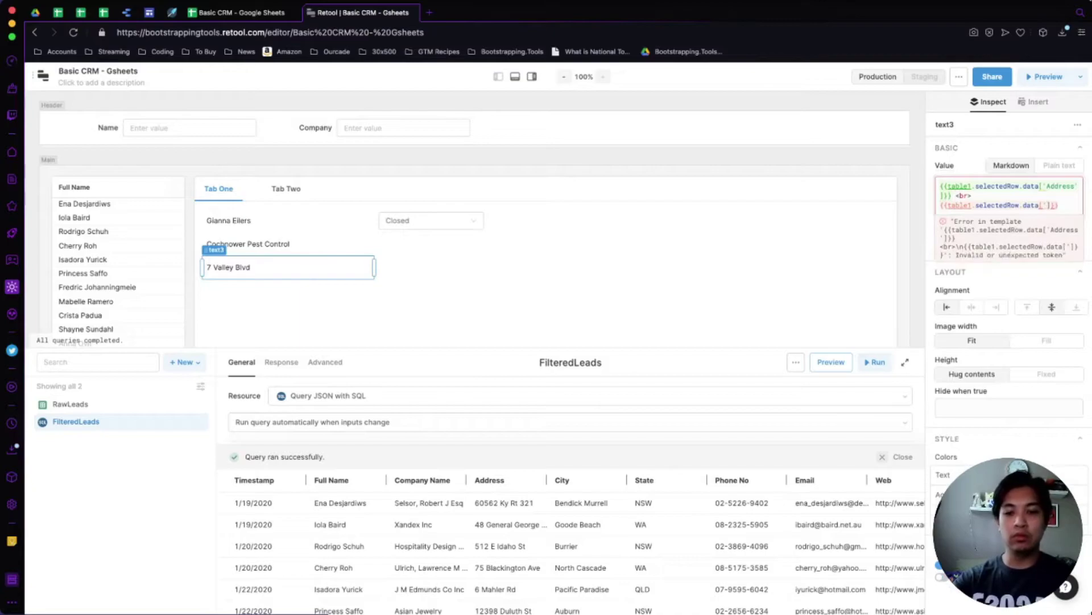
type("City'")
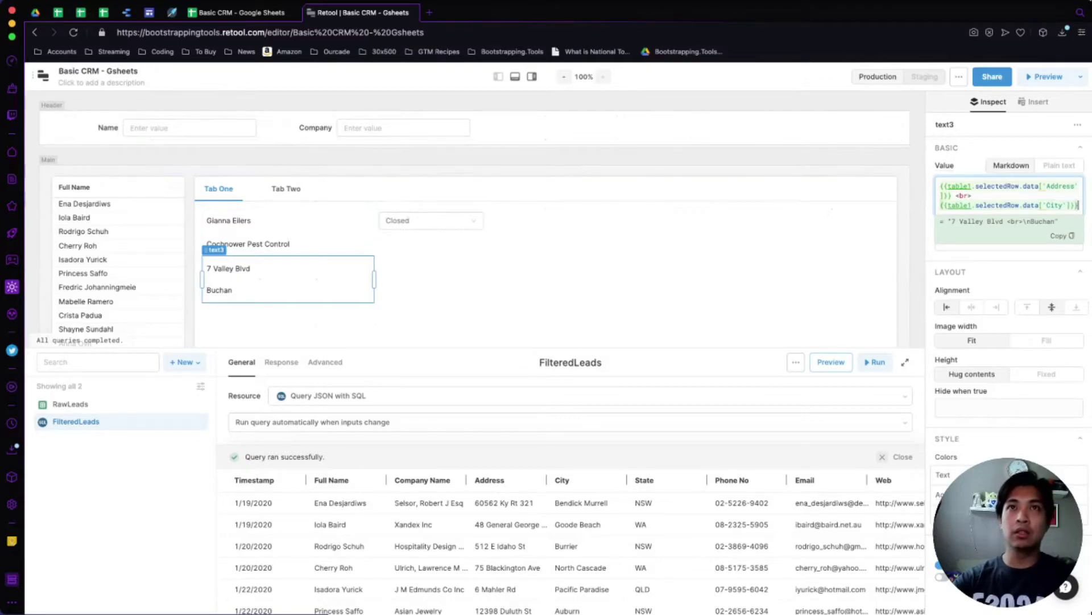
key("Return")
type(",")
key("ctrl+v")
key("Left")
key("Left")
key("Left")
key("Left")
key("BackSpace")
key("BackSpace")
key("BackSpace")
key("BackSpace")
type("State")
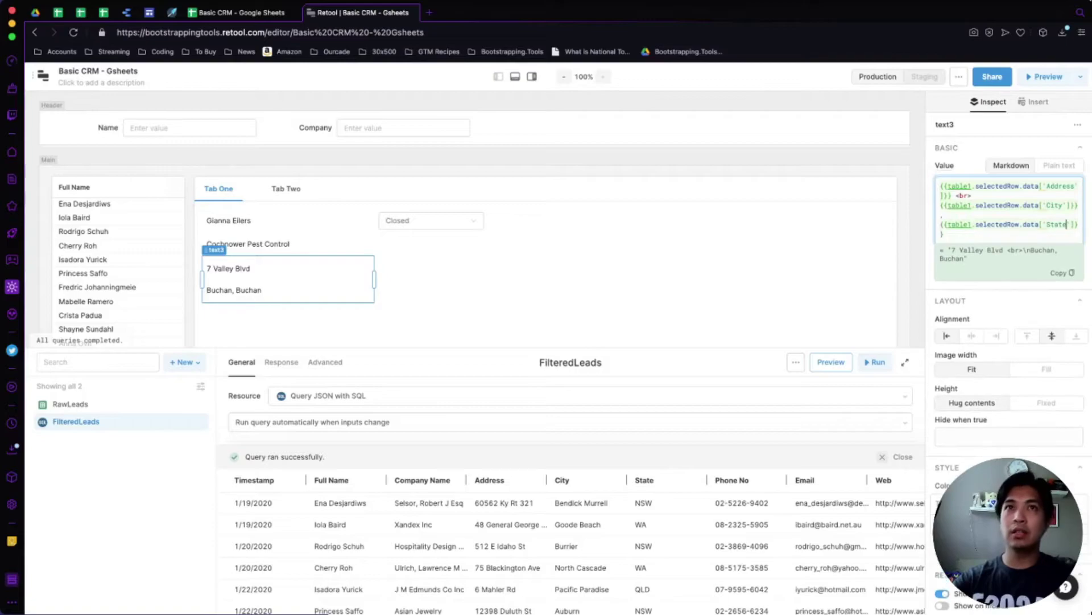
left_click(944, 234)
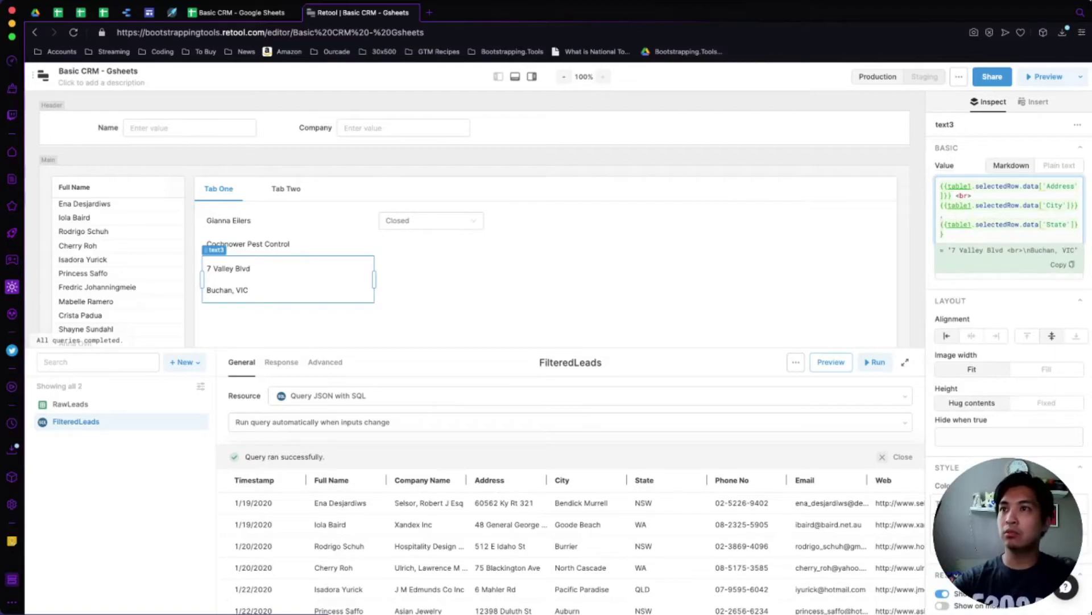
scroll(569, 546, "right", 4)
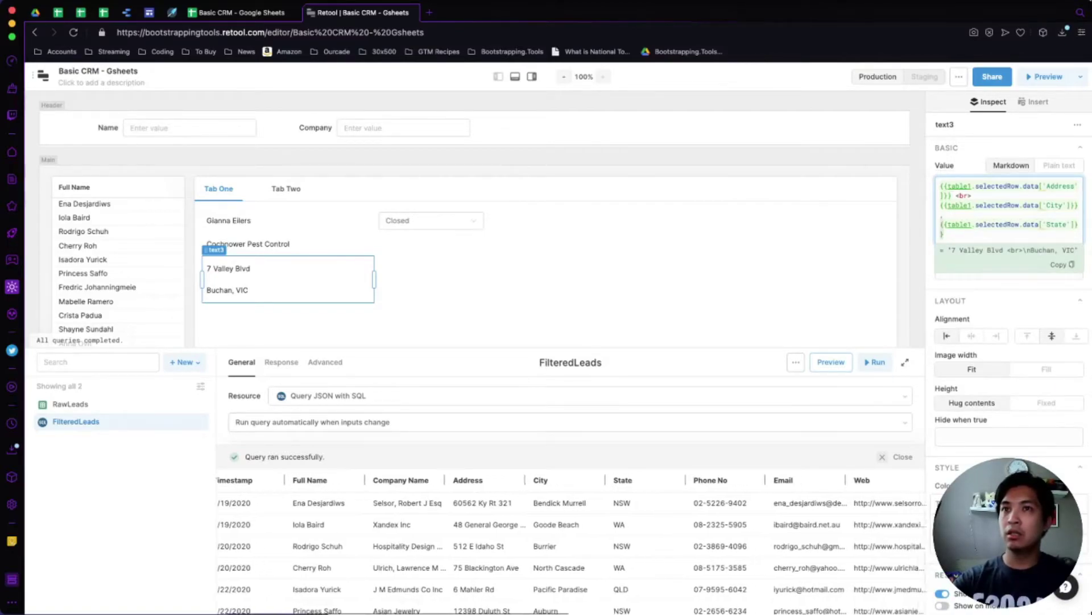
scroll(569, 547, "right", 4)
scroll(569, 547, "left", 10)
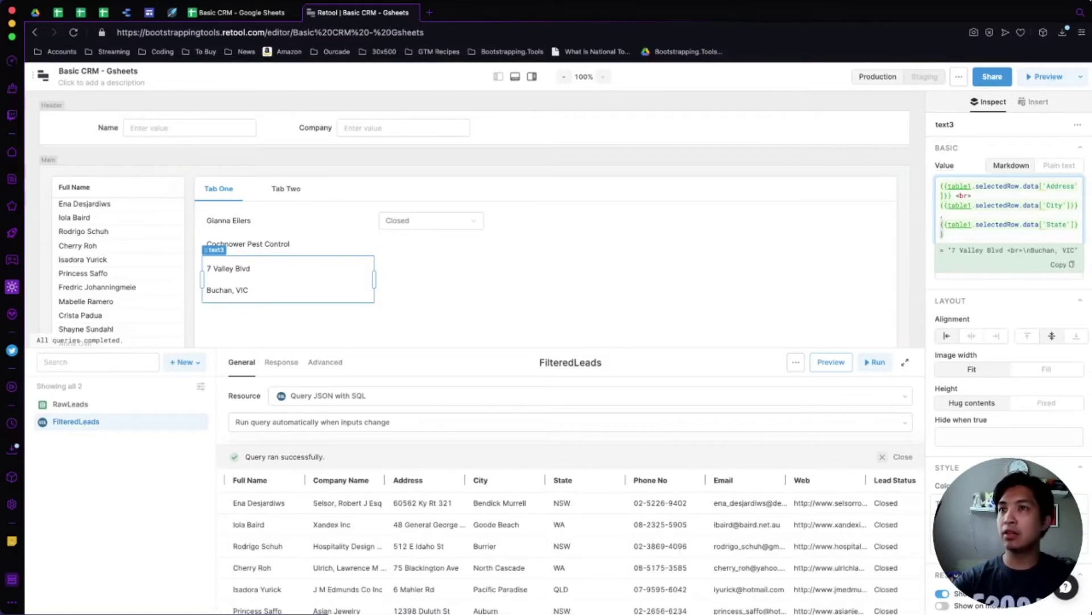
scroll(569, 546, "left", 3)
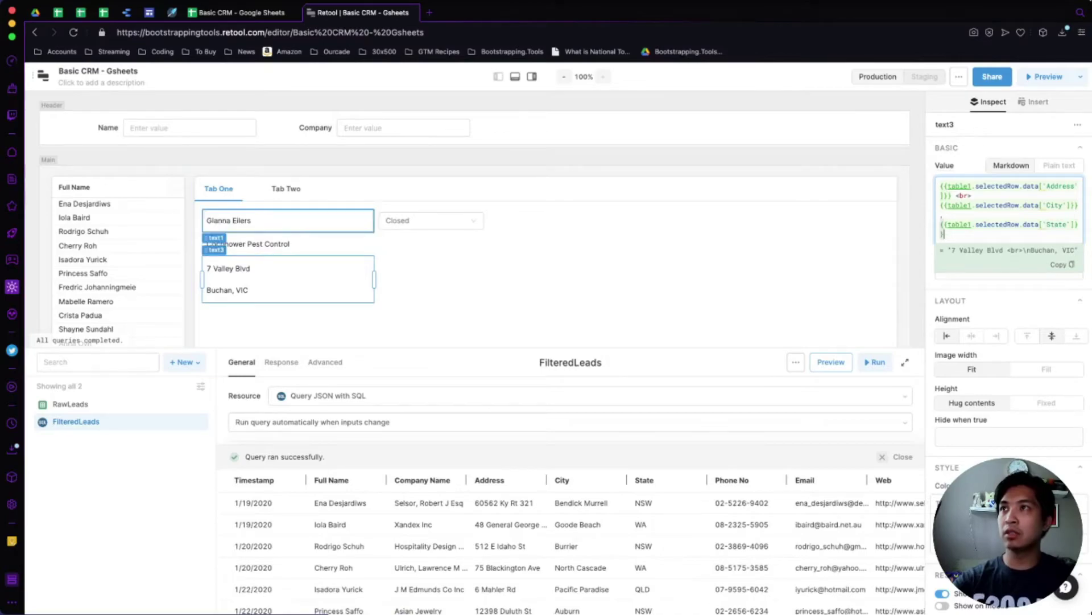
Add a 'Name:' label on its own line above the lead name text.
left_click(256, 220)
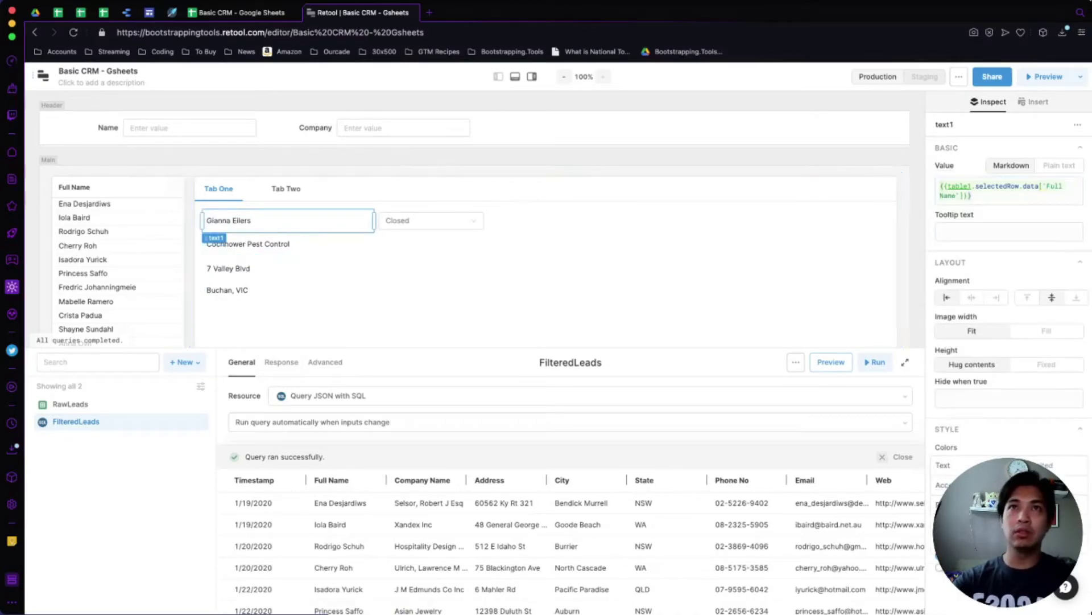
left_click(940, 186)
type("Name:")
key("Return")
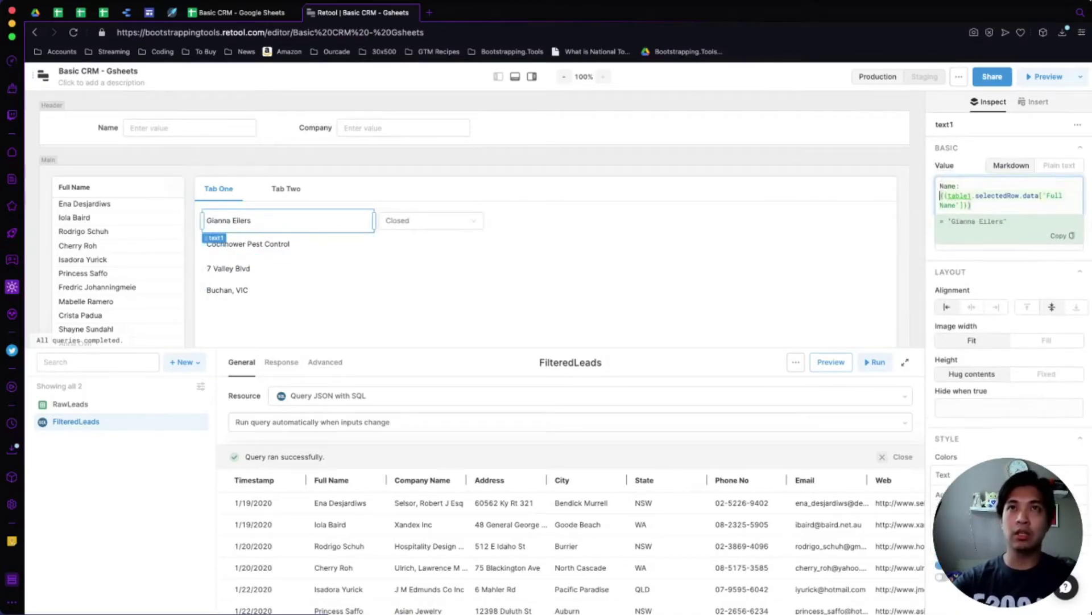
Prefix the company text's value with a bold <b>Company</b> label.
left_click(256, 244)
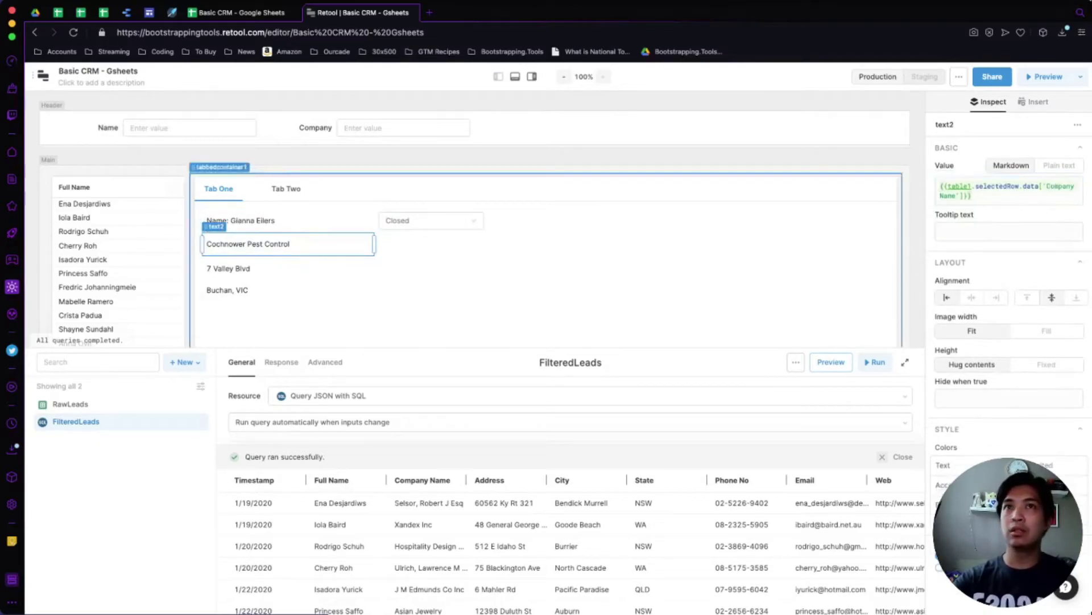
left_click(940, 186)
type("Com")
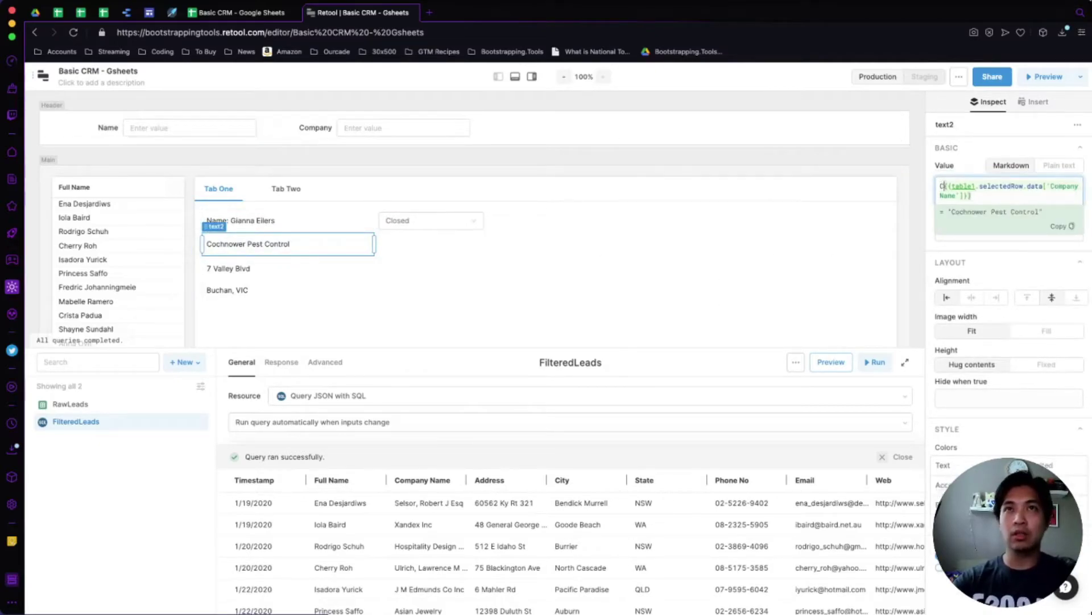
type("pany:")
key("Return")
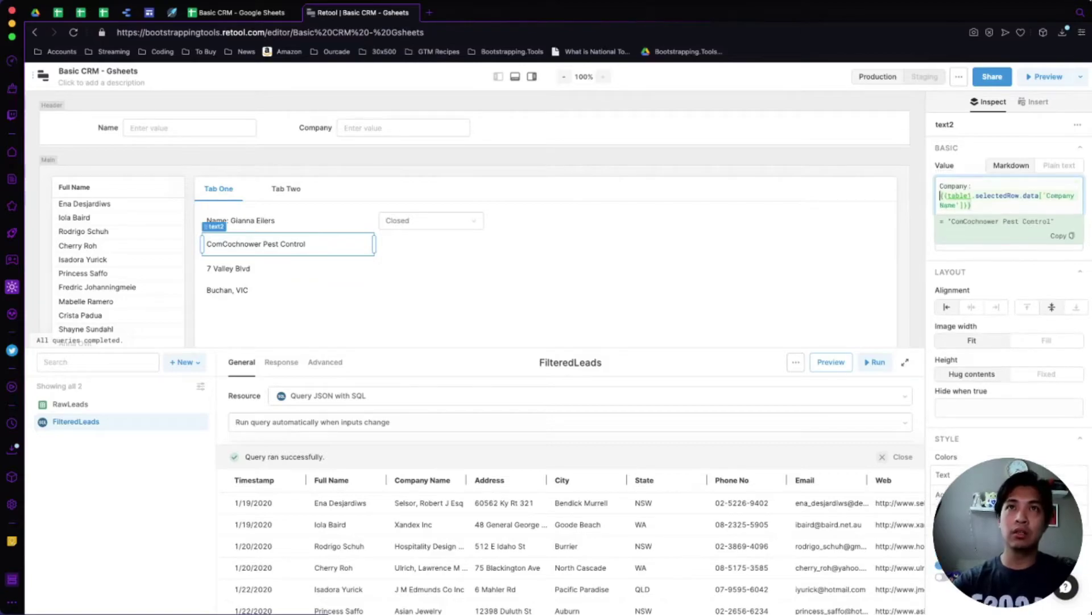
type("<b>Company")
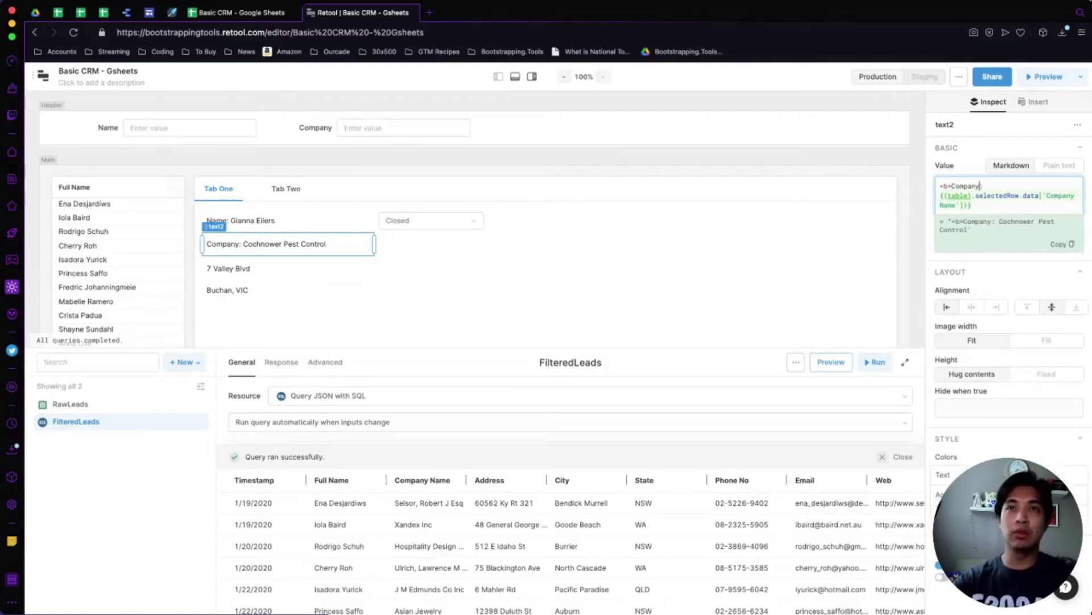
type("</b>")
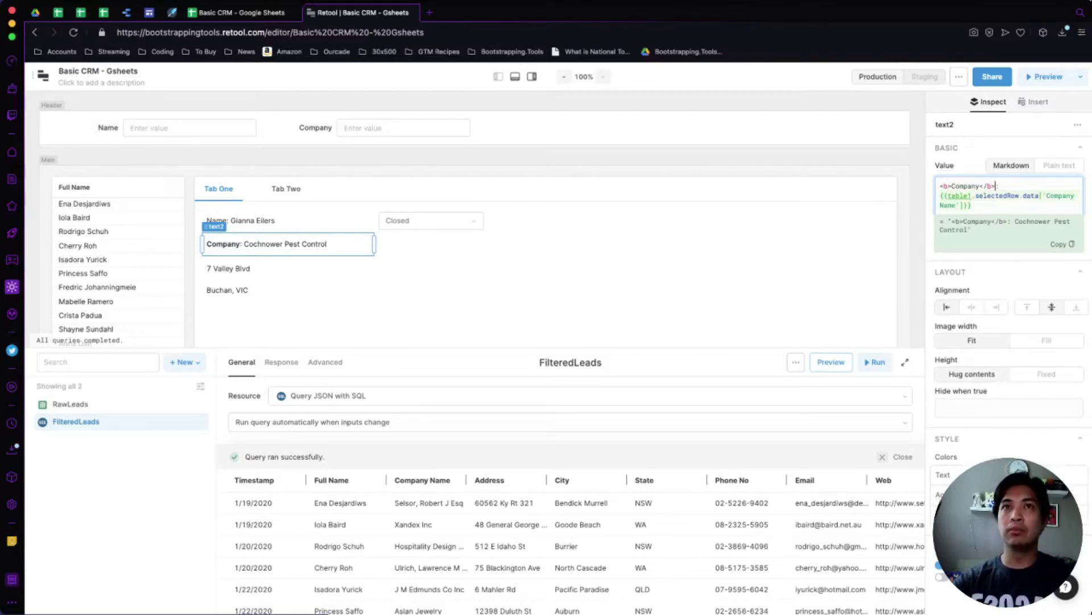
Wrap the Name: label in <b></b> tags to make it bold.
left_click(239, 220)
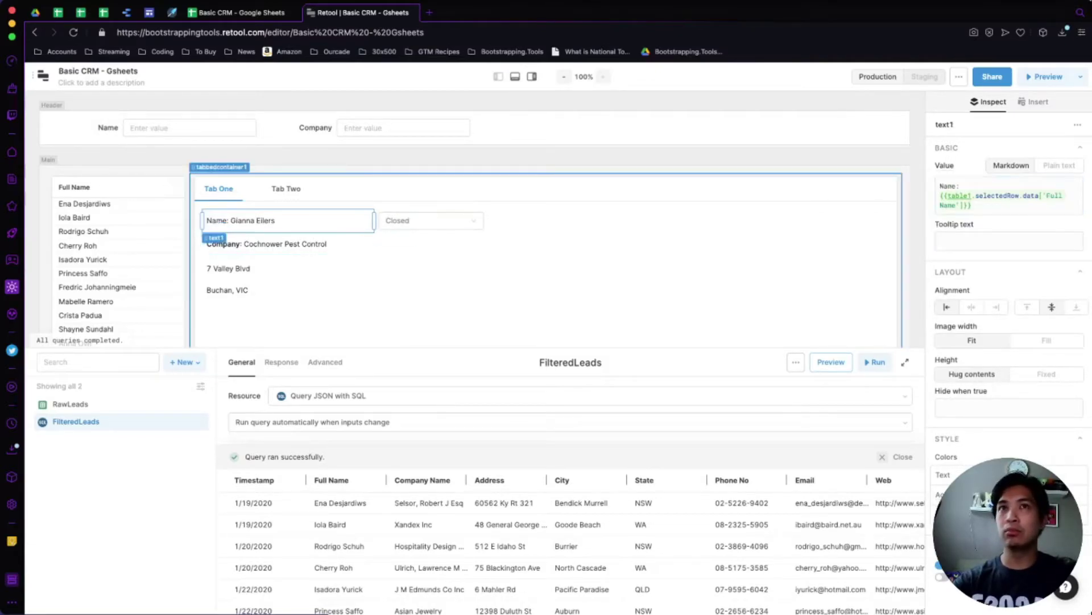
left_click(1007, 200)
type("<b>")
key("Right")
key("Right")
key("Right")
key("Right")
type("</b>")
left_click(569, 284)
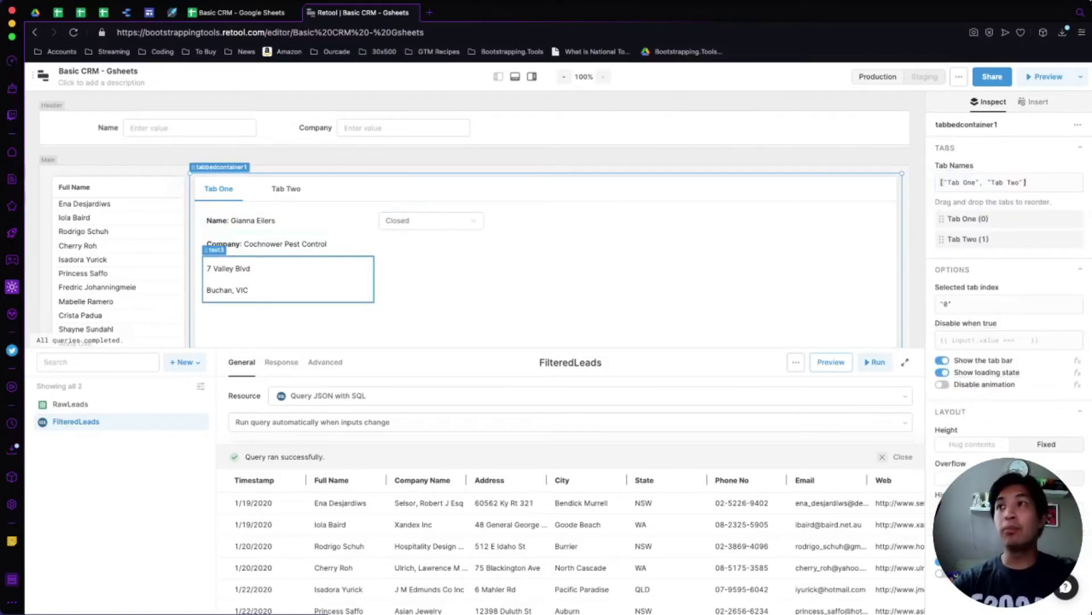
Keep the address block left-aligned and narrow it from its left edge.
left_click(287, 279)
left_click(972, 336)
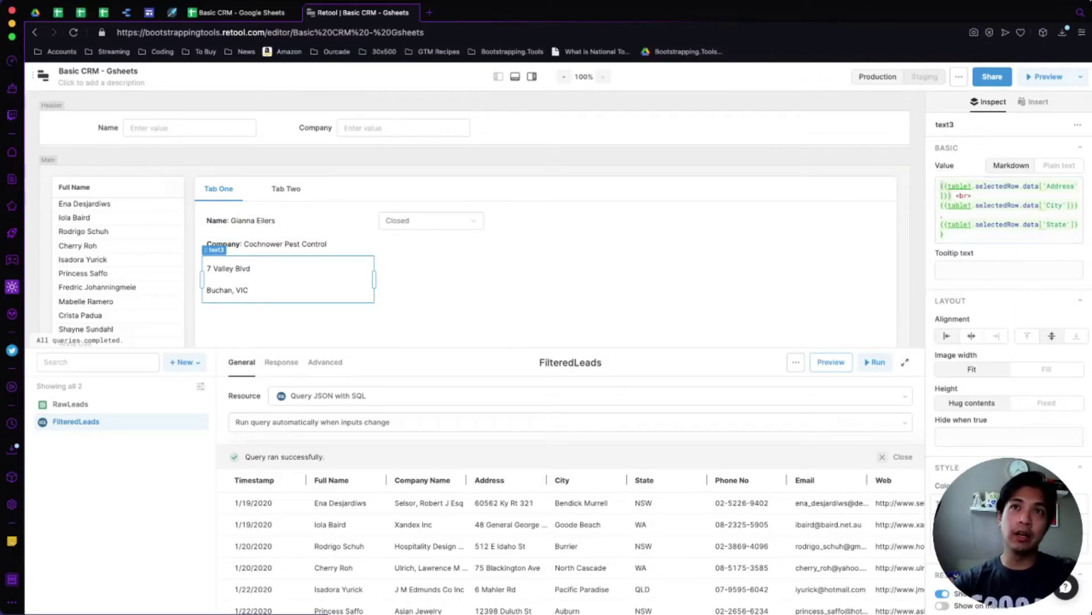
left_click(947, 336)
left_click_drag(202, 279, 260, 279)
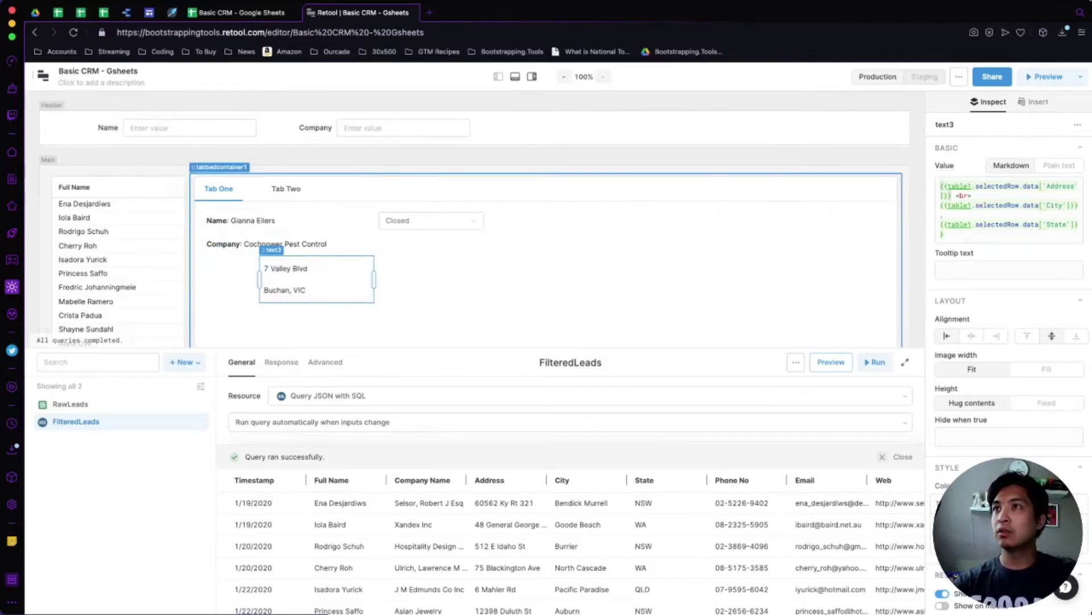
left_click(421, 290)
left_click(324, 281)
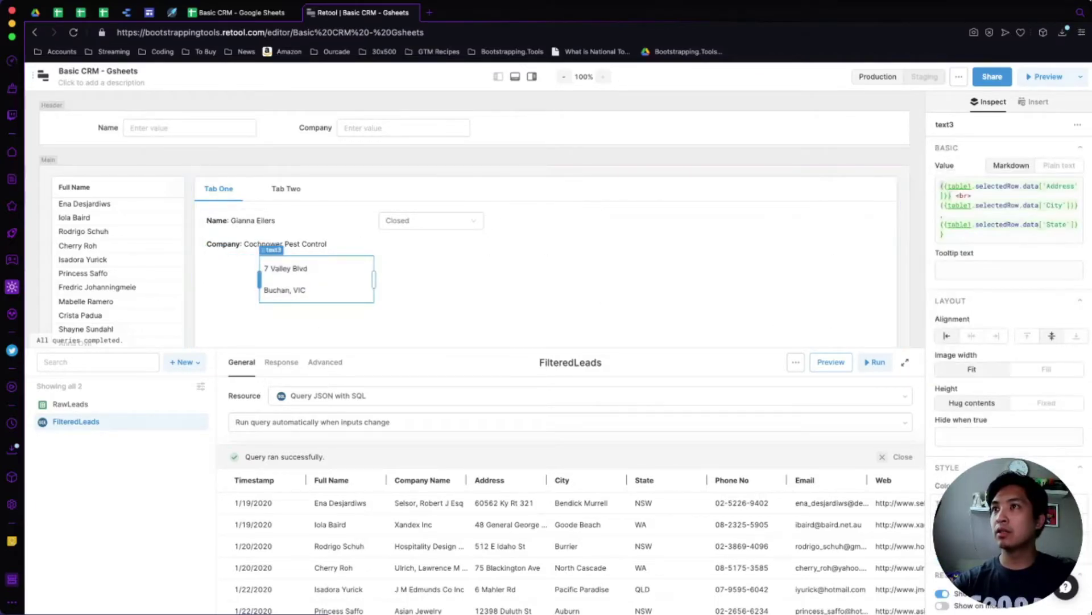
Widen the address block and add a bold <b>Address:</b> label, wrapping the value in <p> tags.
left_click_drag(260, 279, 202, 279)
left_click(940, 186)
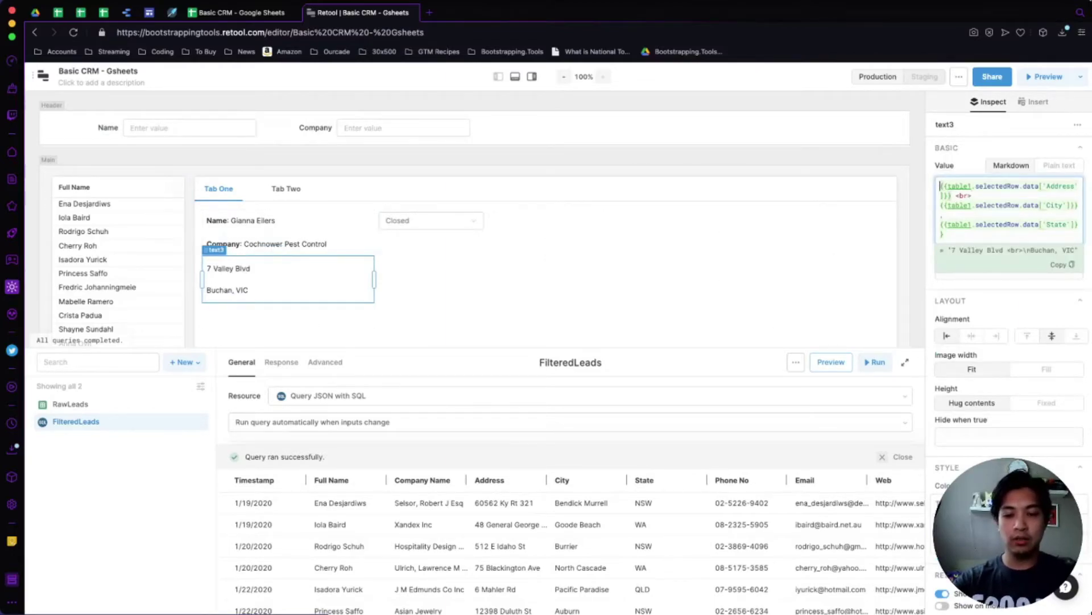
type("<b>Address")
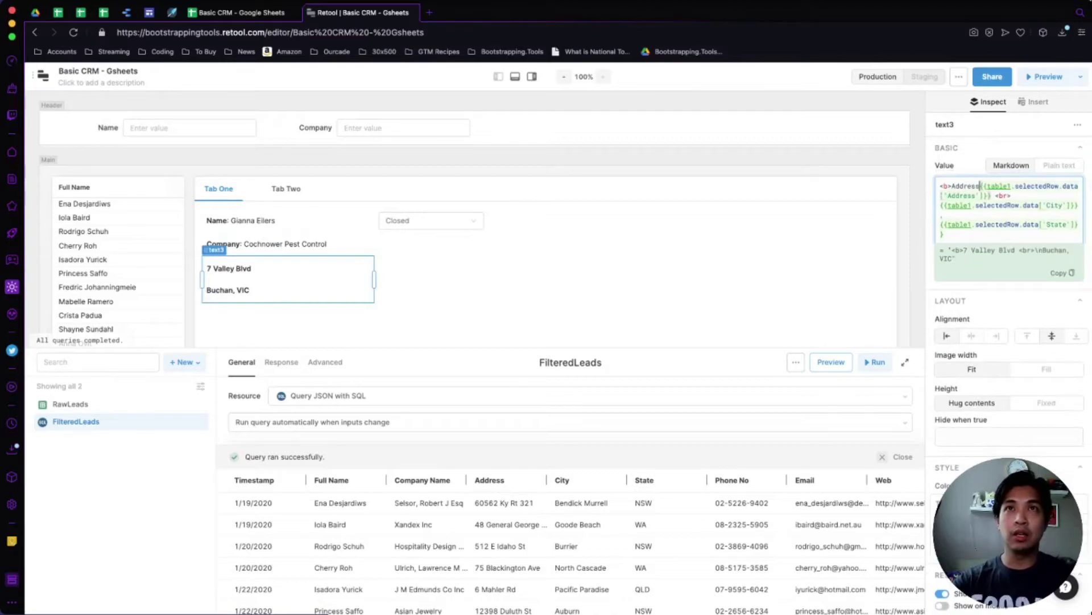
type(":</b>")
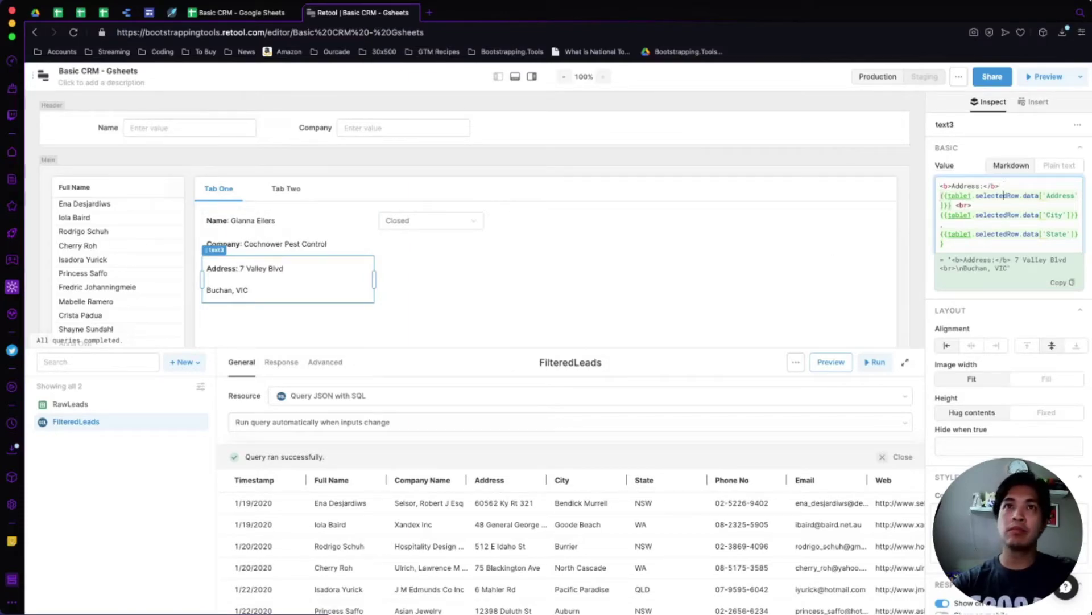
left_click(940, 185)
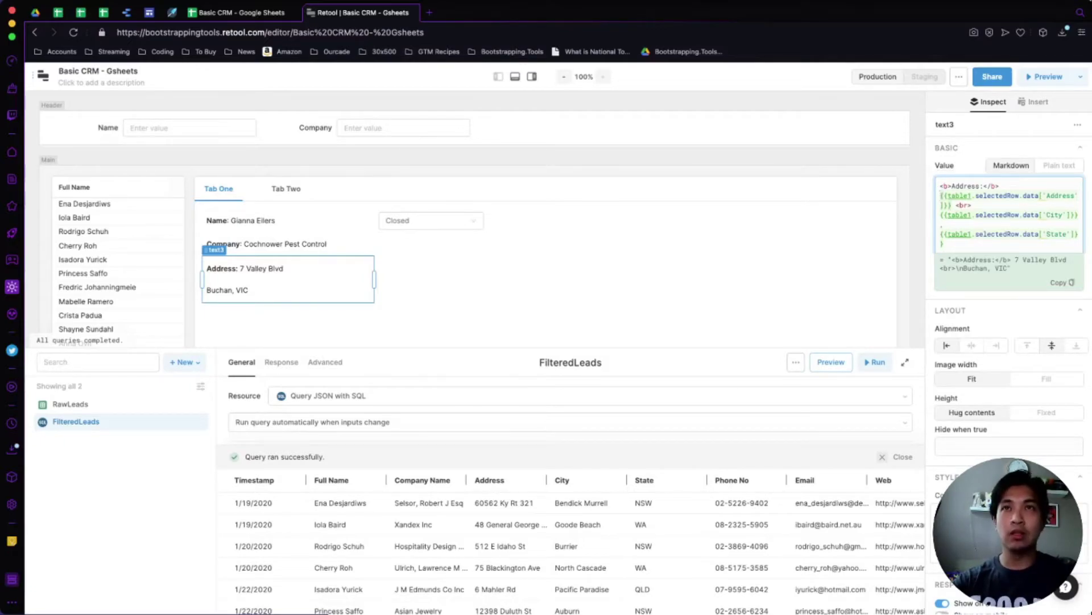
key("Return")
type("<p>")
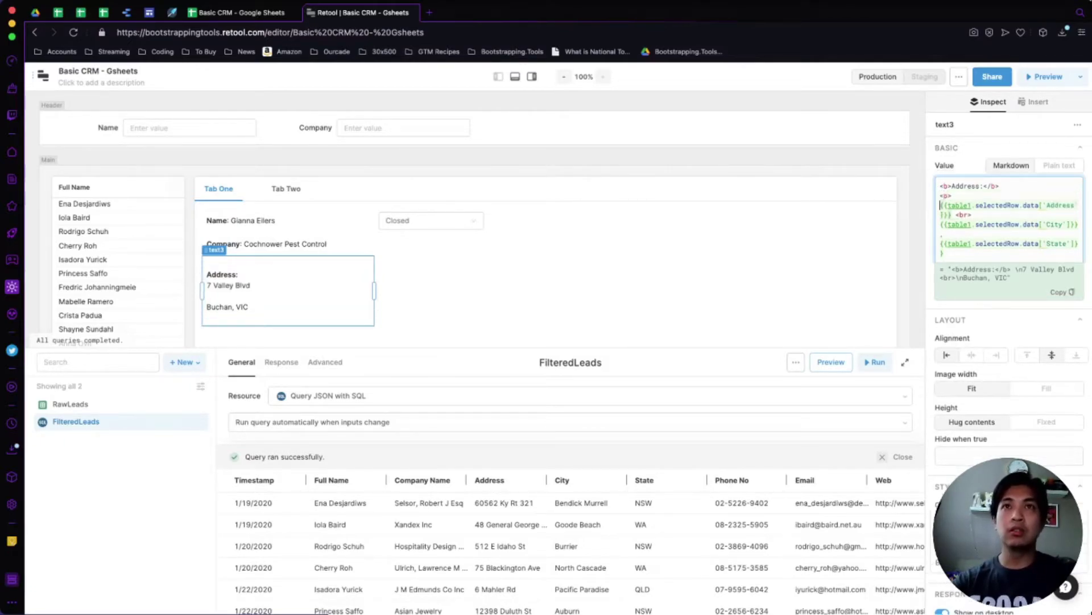
left_click(945, 253)
type("</p>")
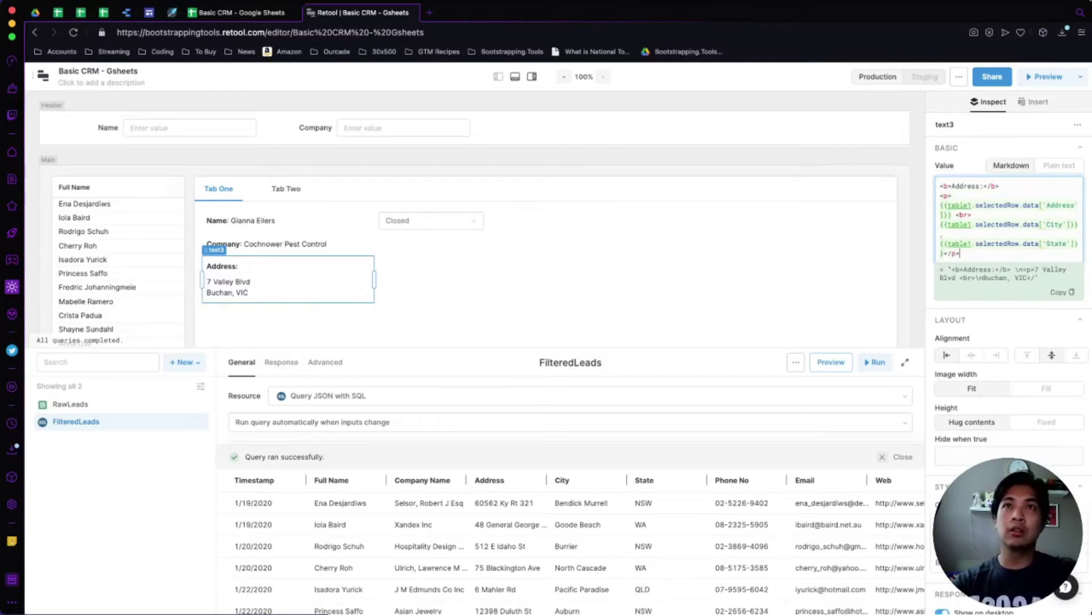
Style the address paragraph with padding-right:10px, then change padding to margin.
left_click(940, 186)
left_click(940, 195)
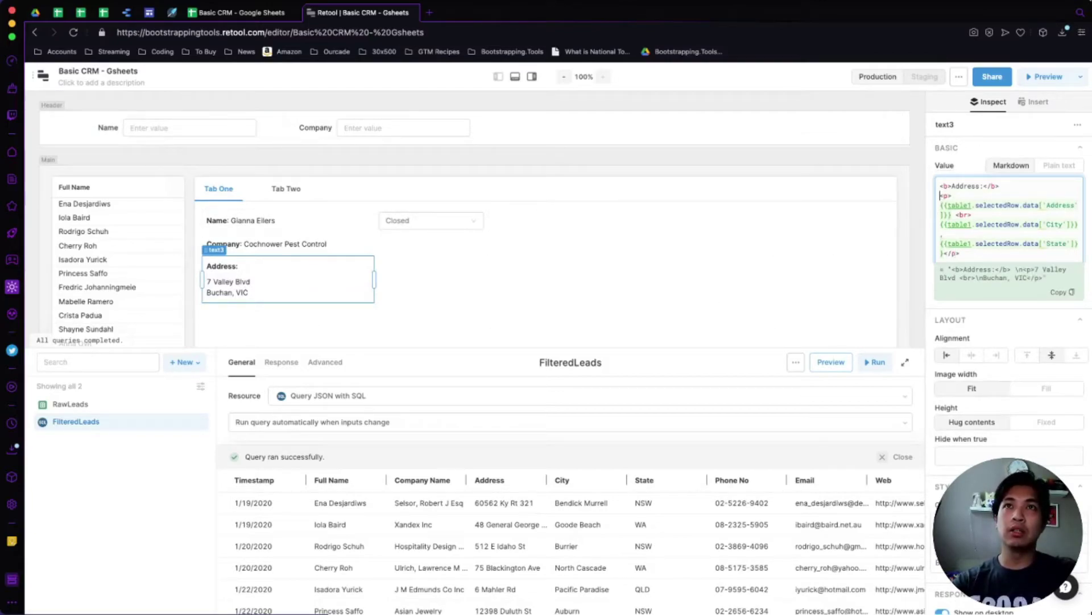
type("style=\"paddi")
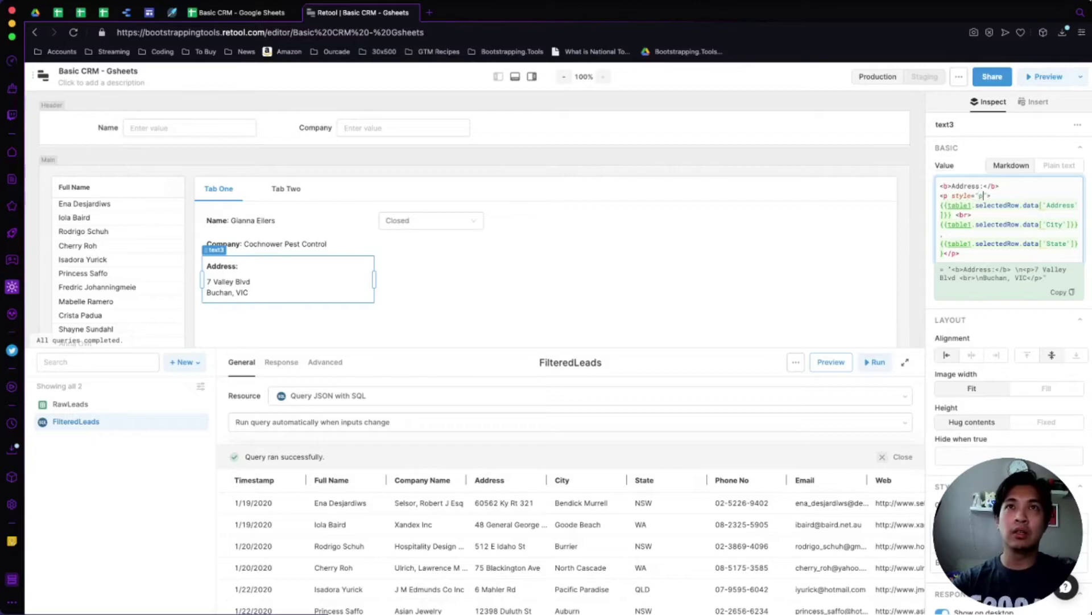
type("ng-rigt")
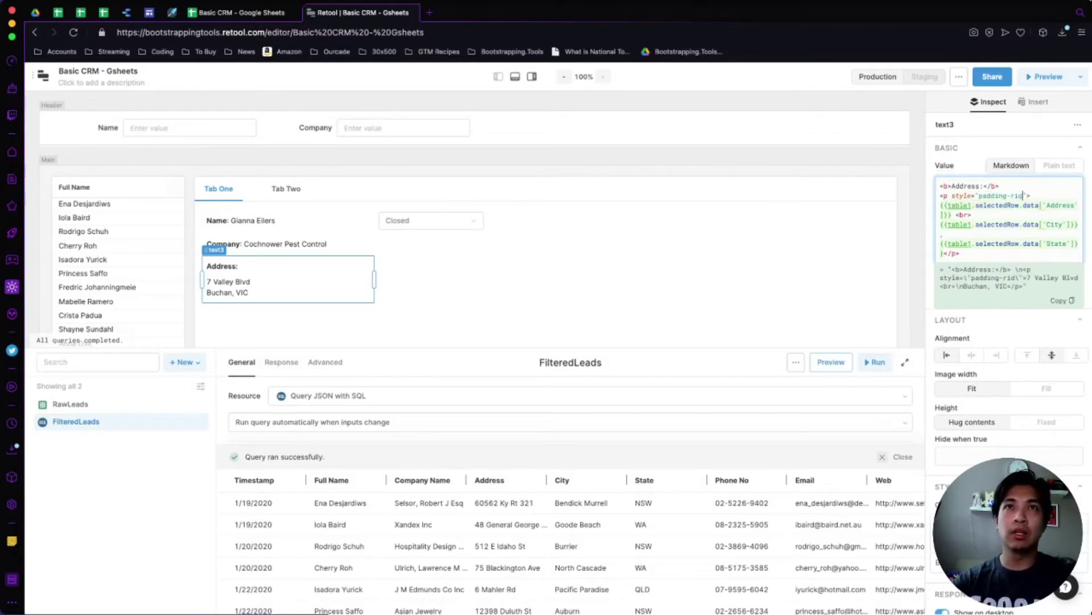
key("BackSpace")
type("ht:")
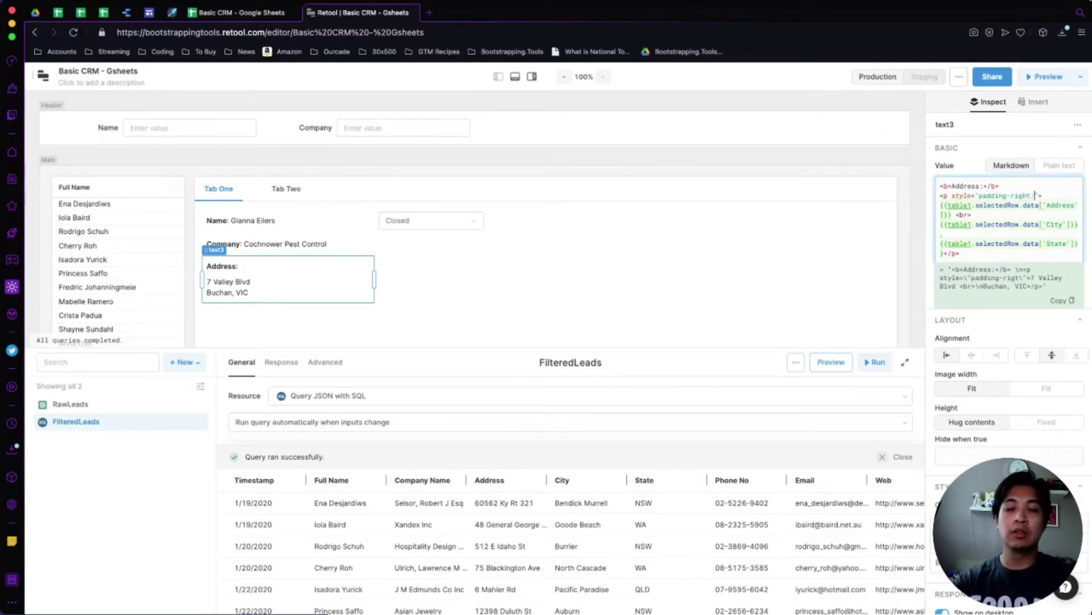
type("10px")
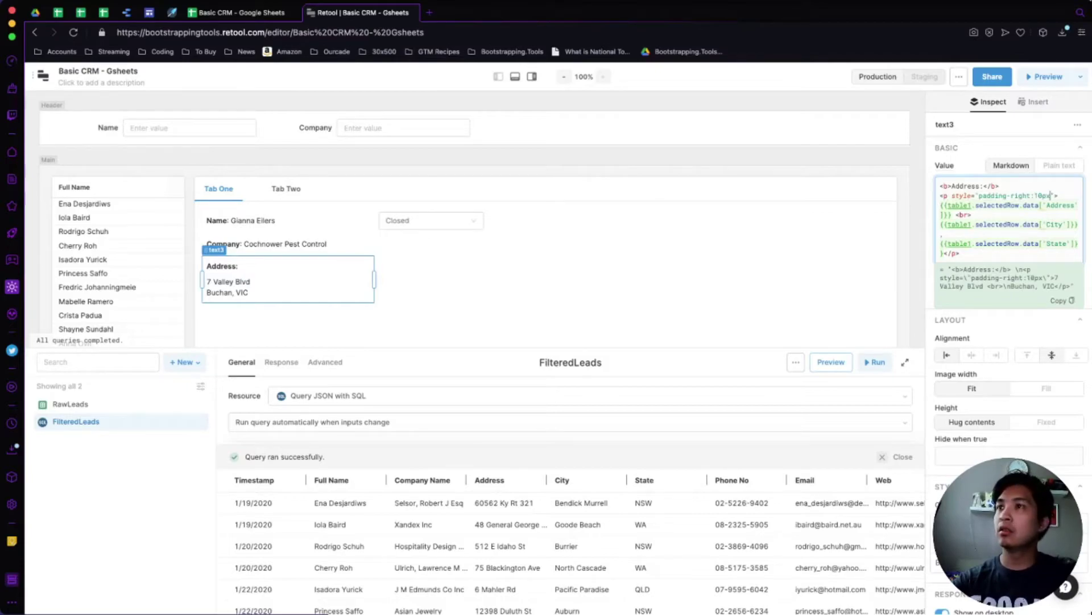
type(";")
left_click(1027, 196)
left_click(1031, 195)
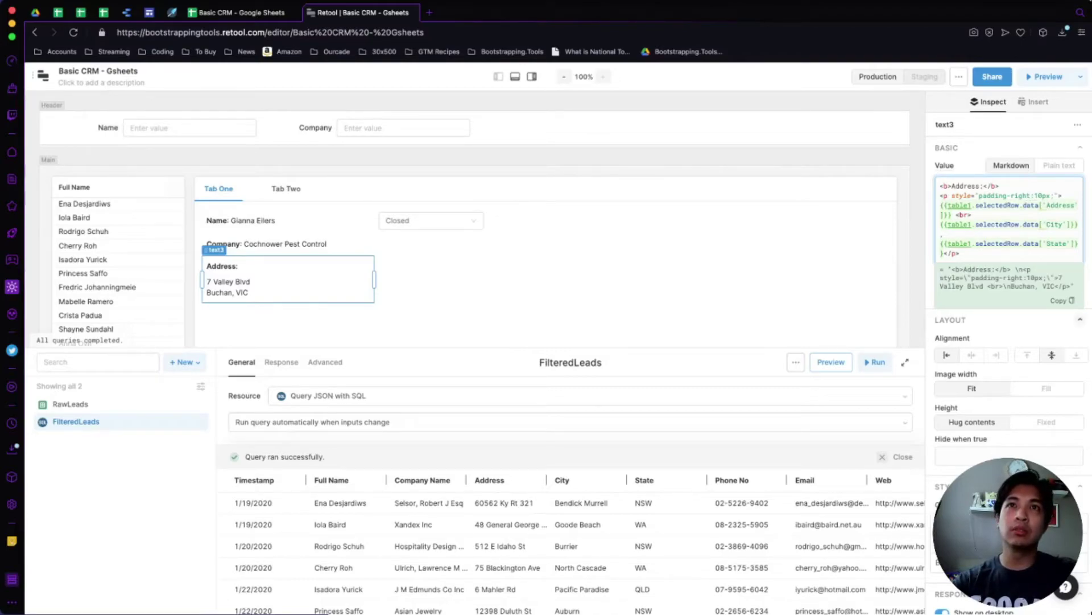
key("Escape")
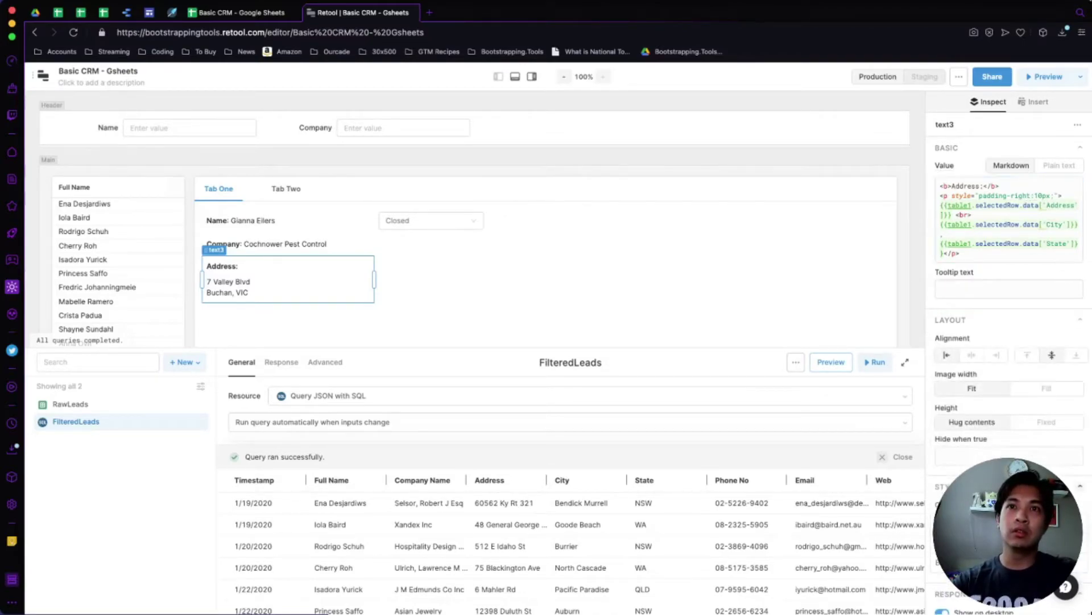
scroll(1008, 341, "down", 2)
scroll(1008, 341, "up", 2)
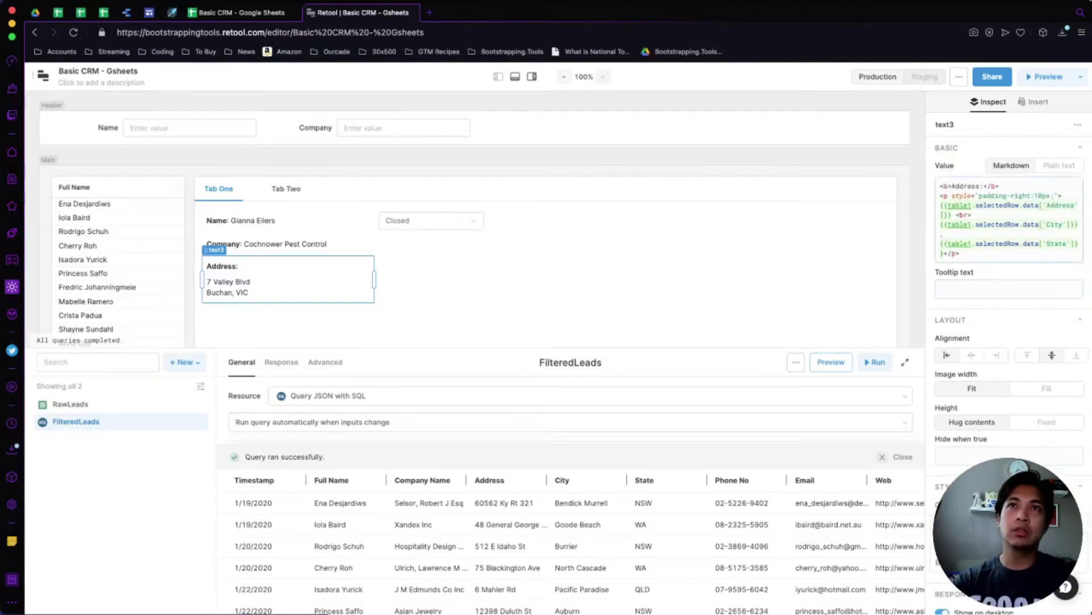
left_click(992, 195)
double_click(992, 196)
type("margin")
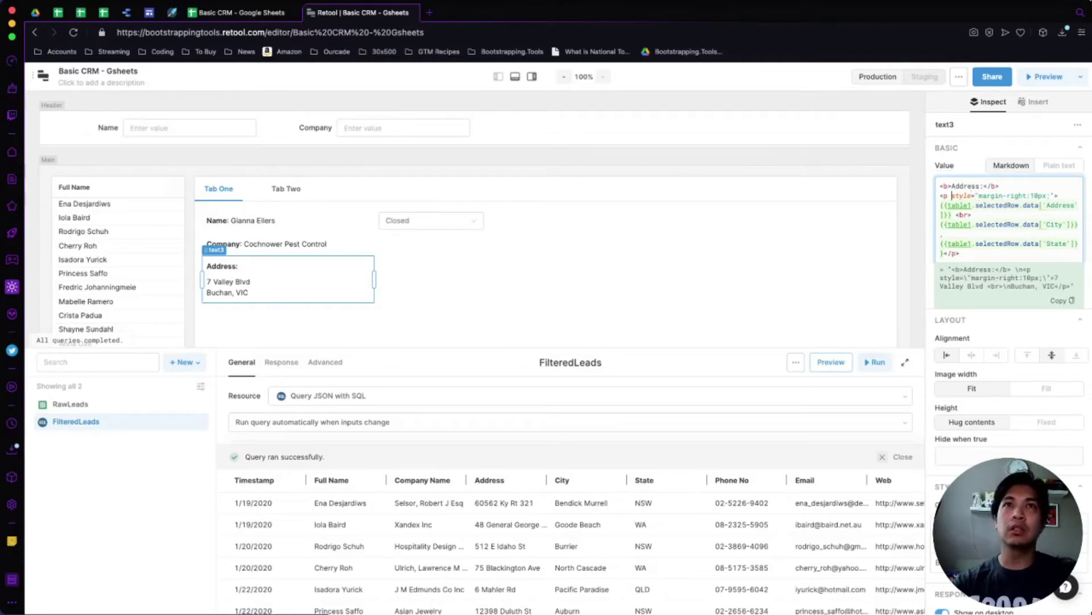
Remove the <p> tags, add <br> after Address:, and delete the extra break after the street.
key("Left")
key("shift+super+Right")
key("BackSpace")
key("BackSpace")
key("Down")
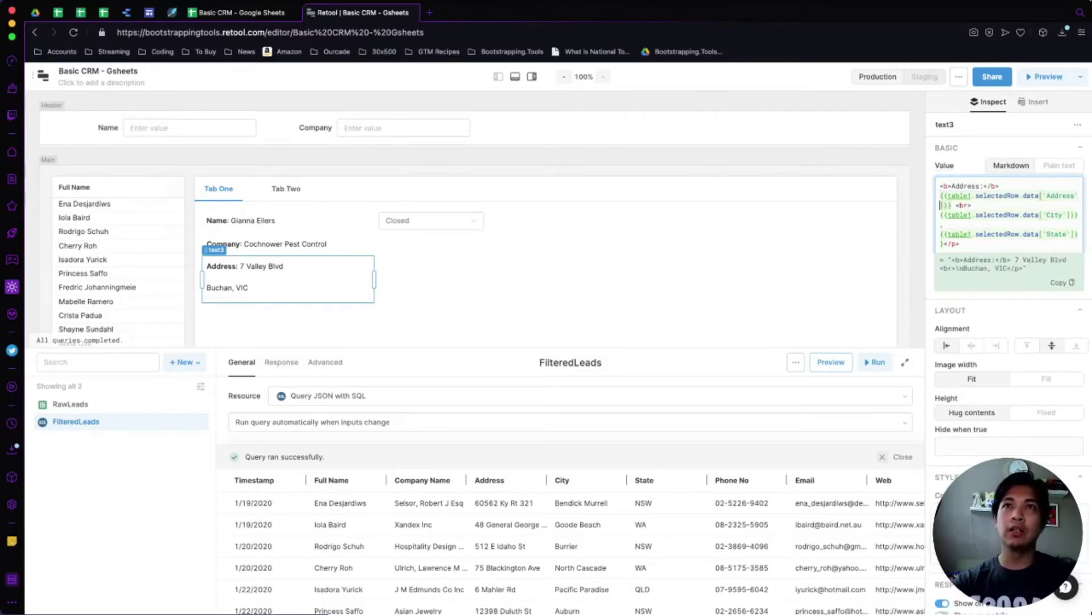
key("BackSpace")
key("BackSpace")
key("BackSpace")
key("BackSpace")
key("Up")
key("Up")
key("Up")
key("Up")
key("Up")
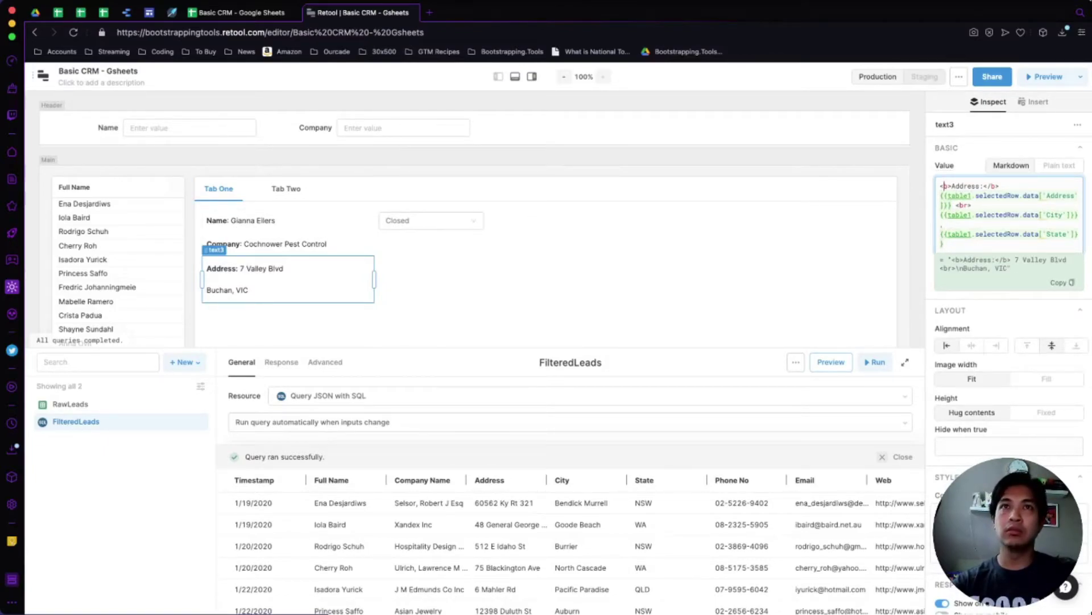
key("End")
type("<br>")
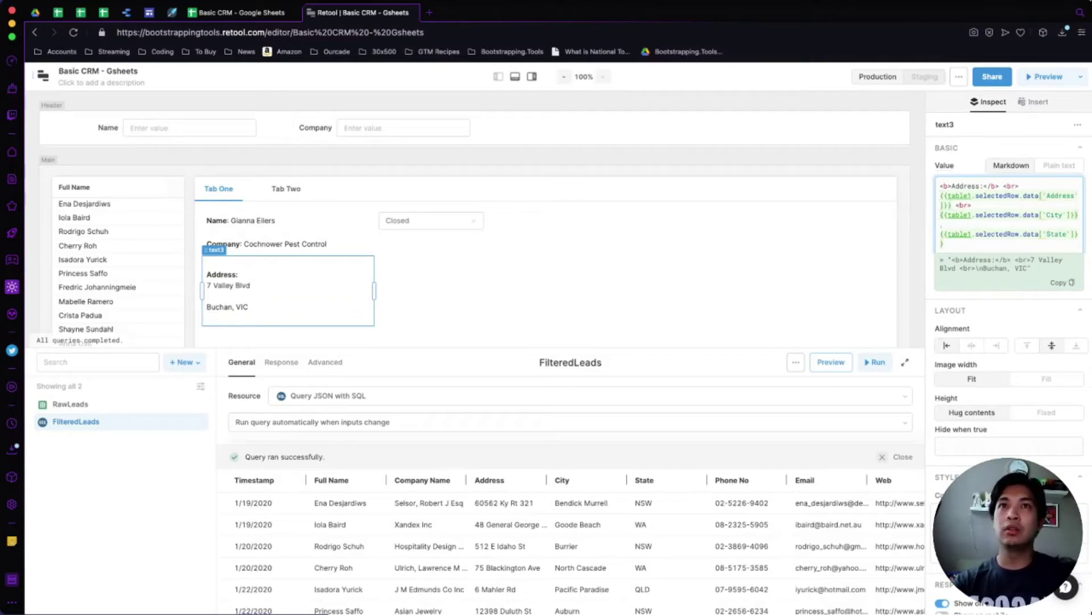
key("Up")
key("Up")
key("Up")
key("End")
key("BackSpace")
key("BackSpace")
key("BackSpace")
key("BackSpace")
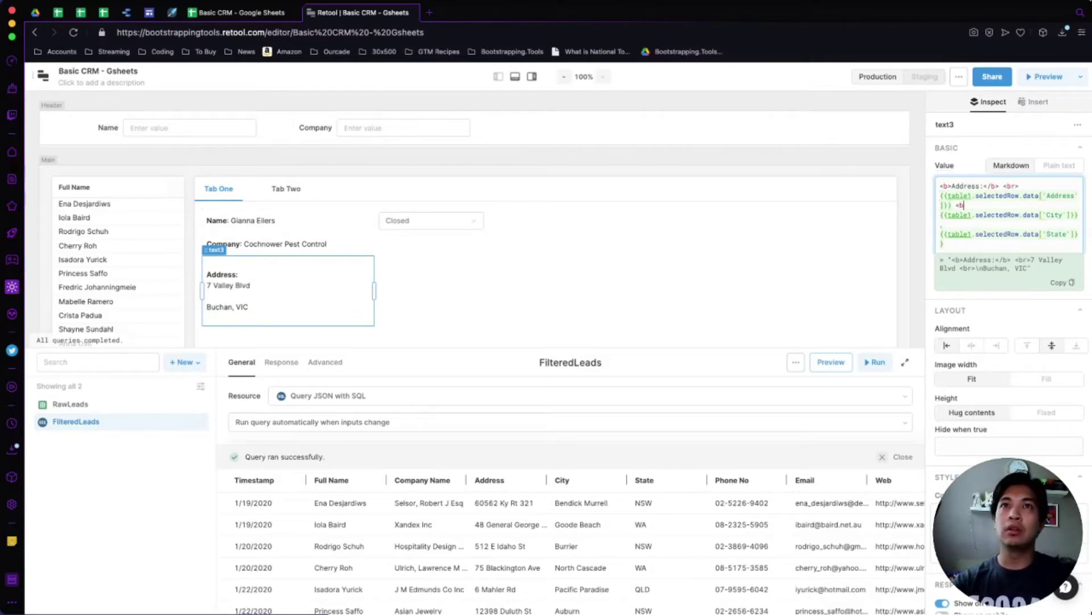
key("BackSpace")
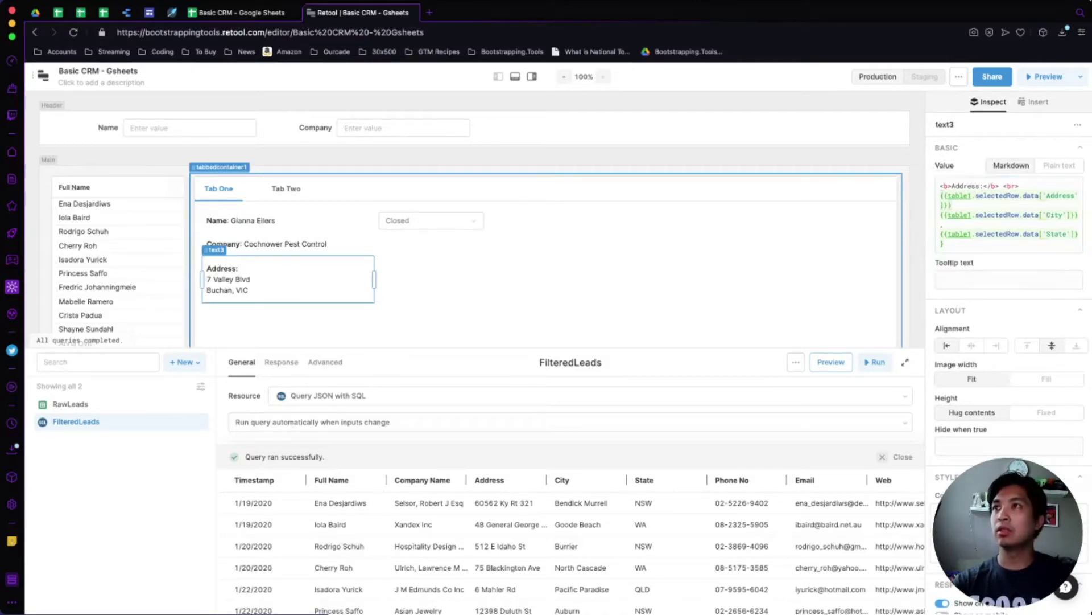
left_click(433, 273)
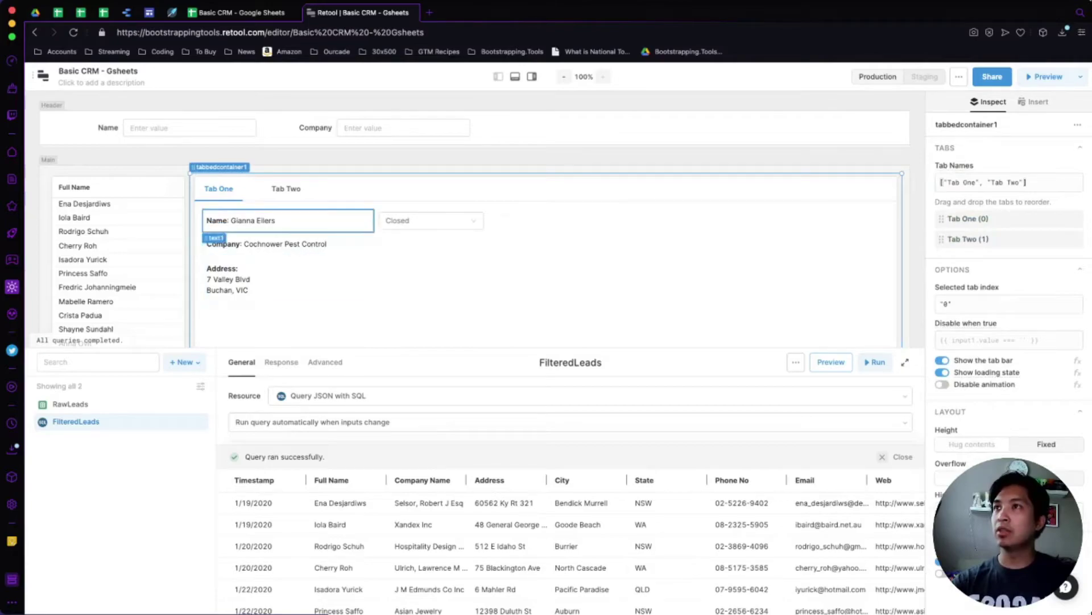
scroll(285, 239, "down", 1)
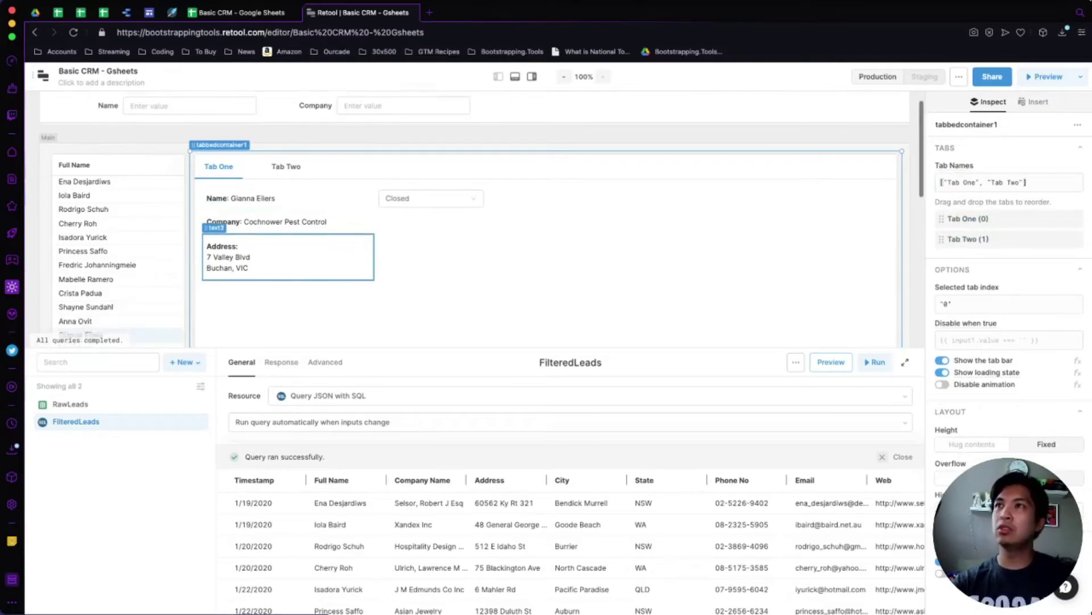
left_click(1034, 102)
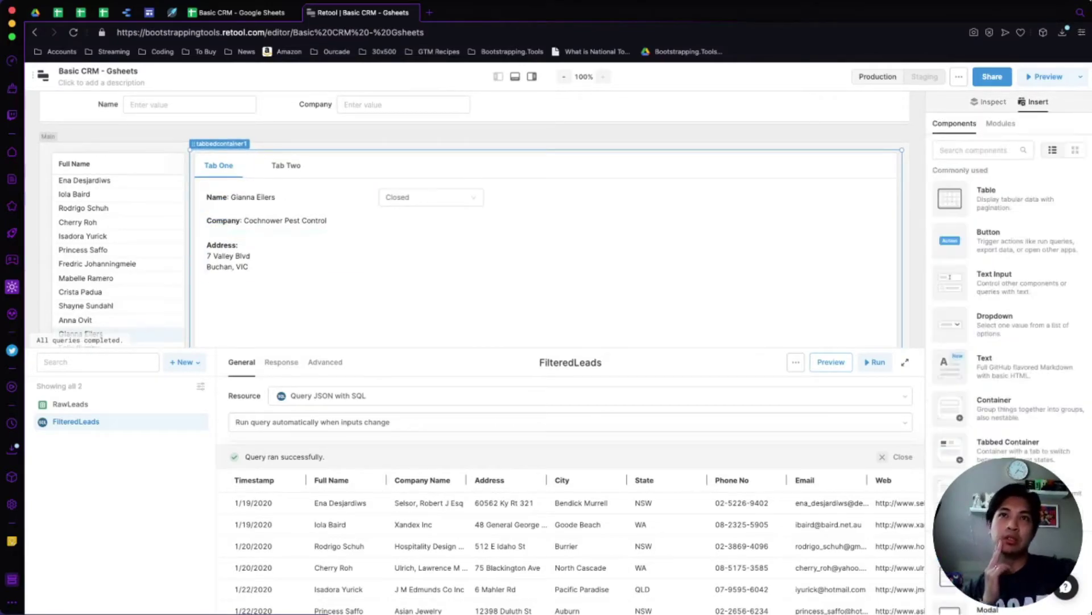
scroll(990, 276, "down", 6)
scroll(1007, 284, "down", 10)
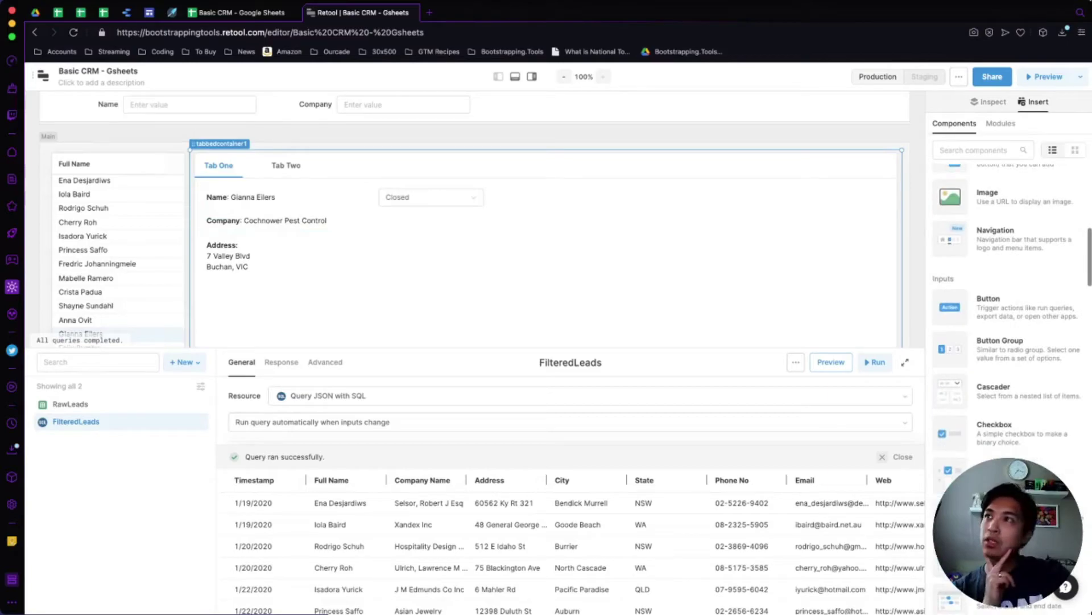
scroll(1007, 313, "up", 10)
scroll(1007, 256, "up", 4)
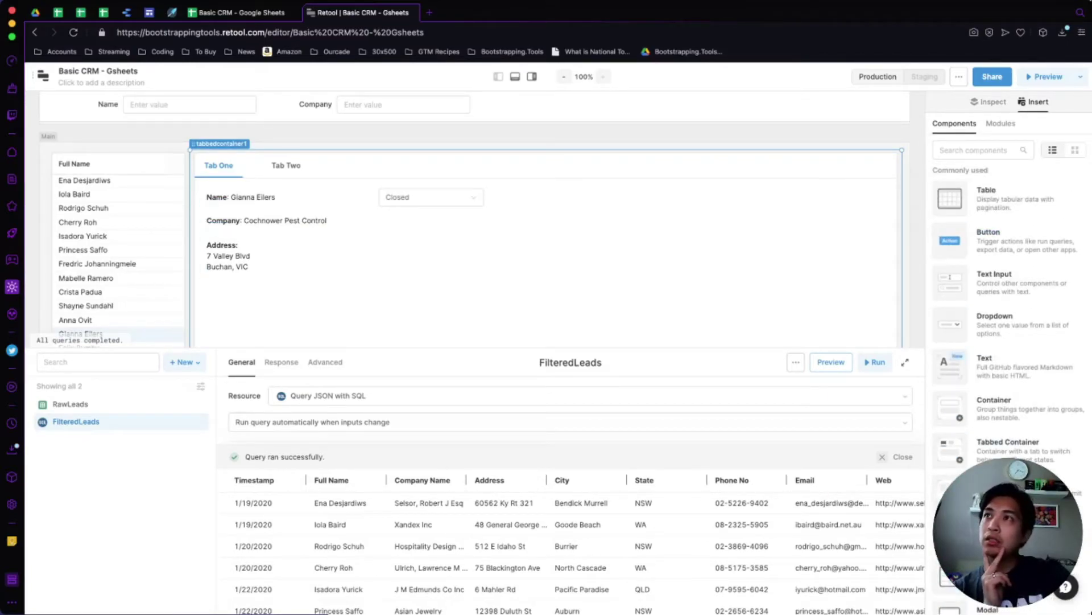
left_click(285, 165)
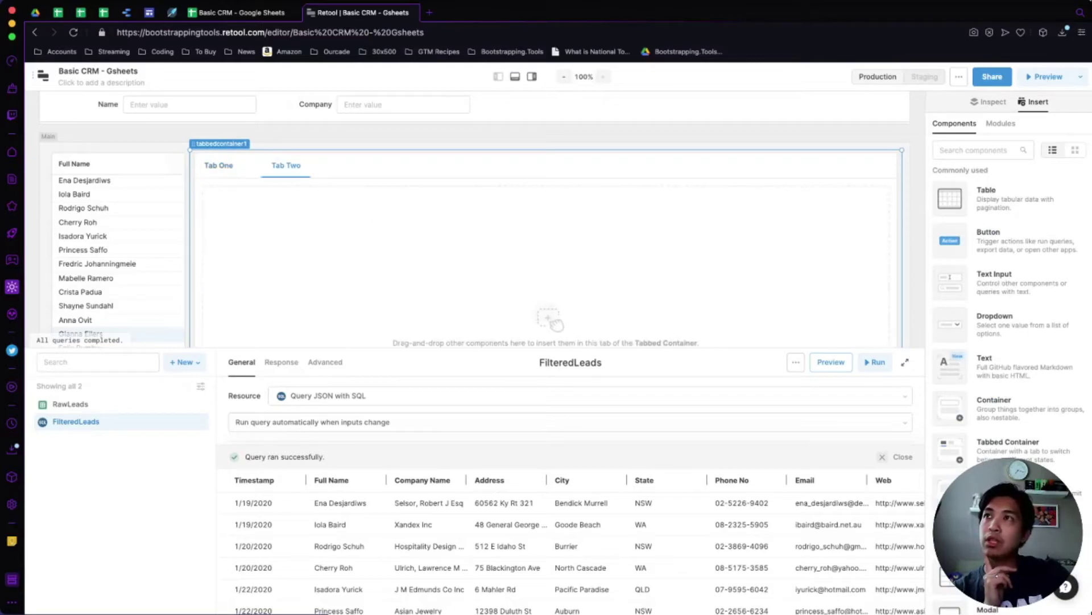
left_click(285, 165)
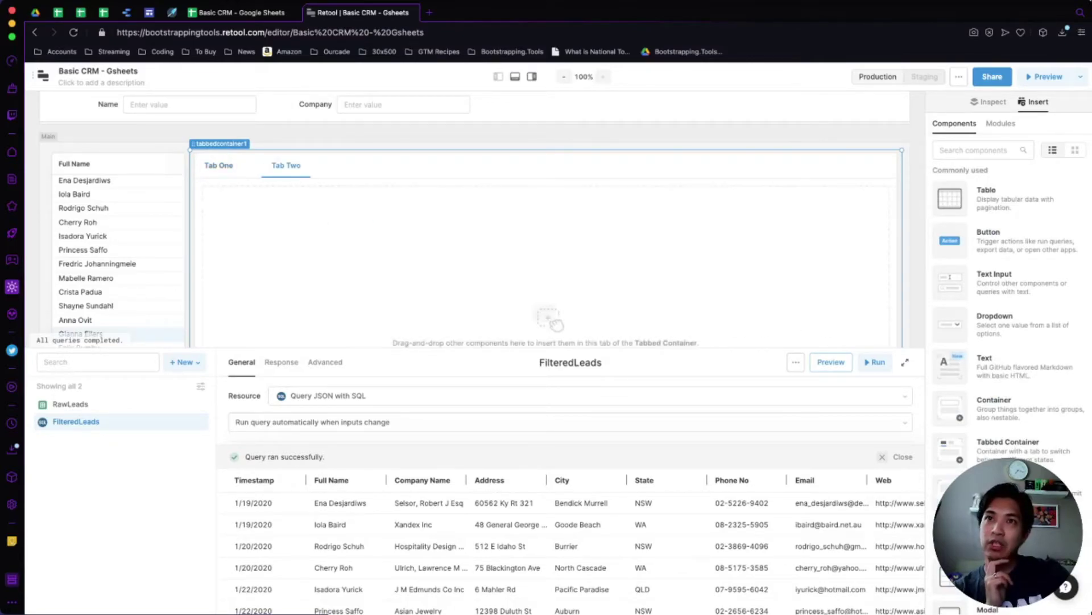
scroll(569, 546, "right", 10)
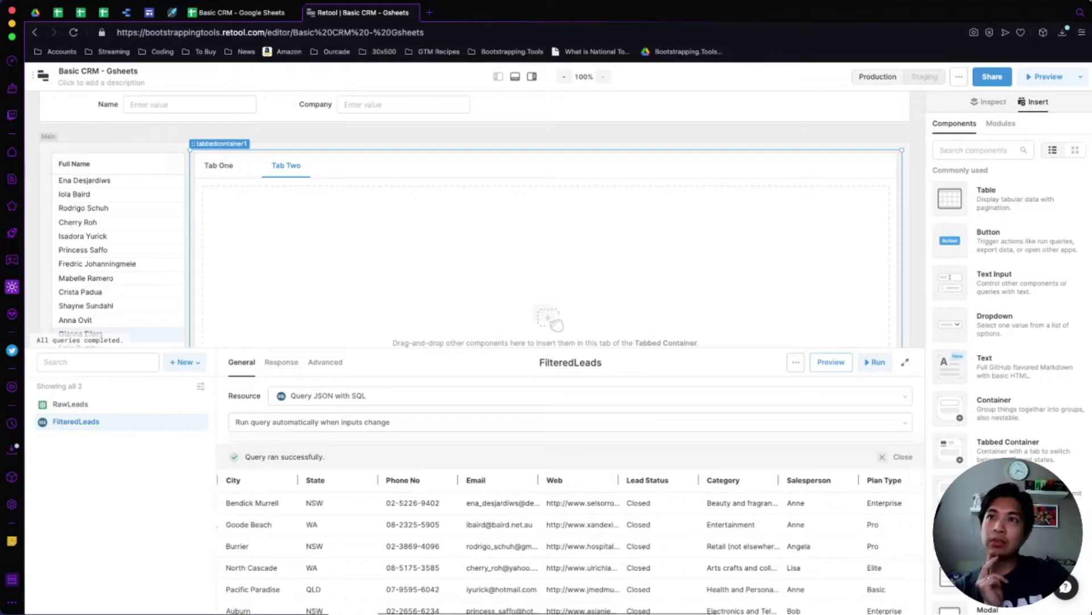
scroll(569, 544, "right", 6)
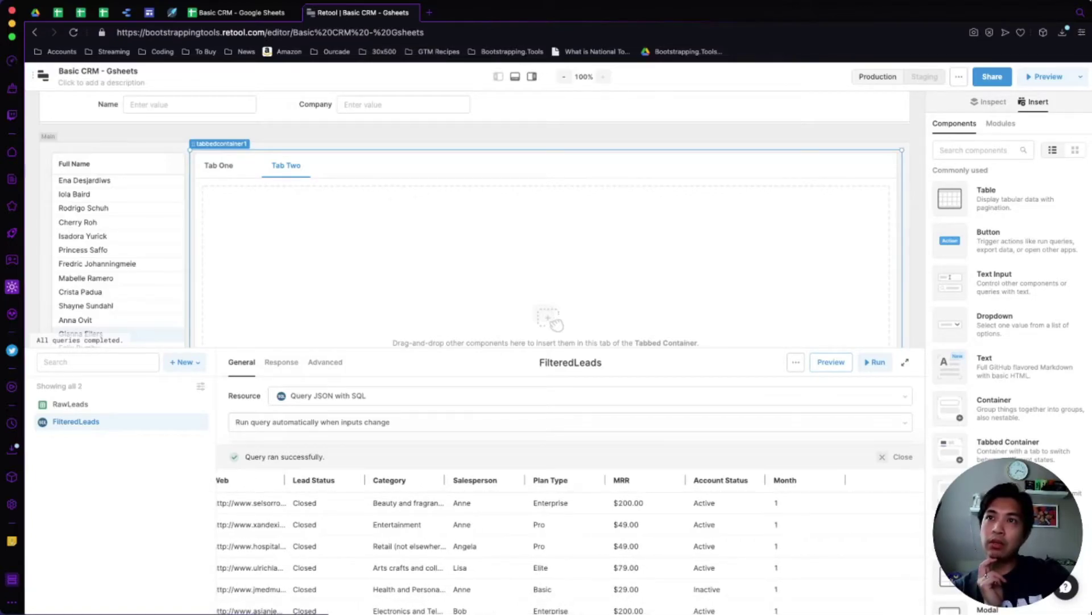
scroll(569, 544, "right", 1)
scroll(569, 544, "left", 1)
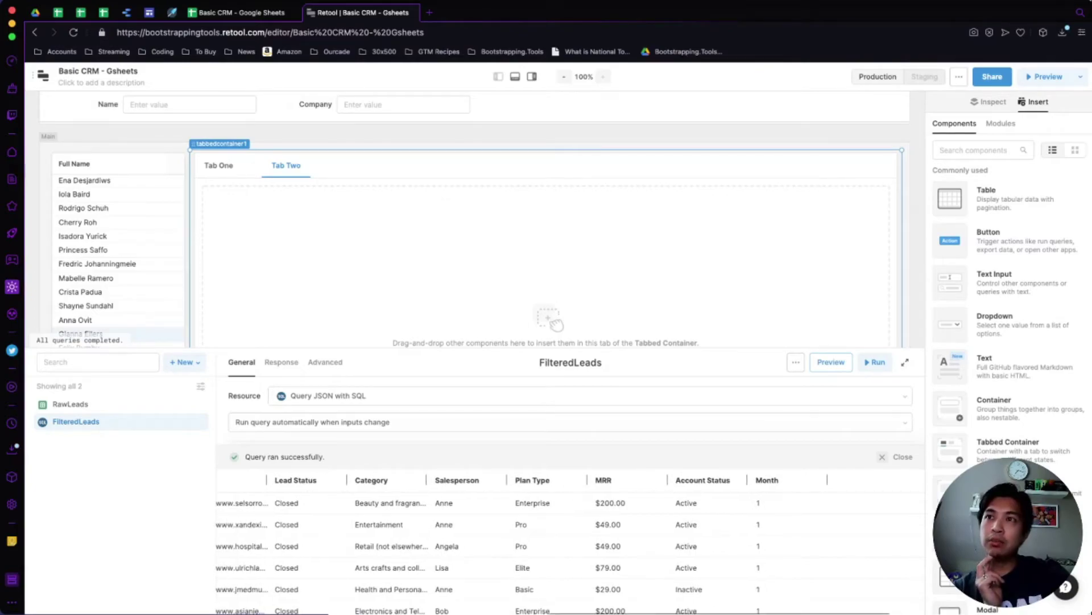
scroll(827, 479, "left", 8)
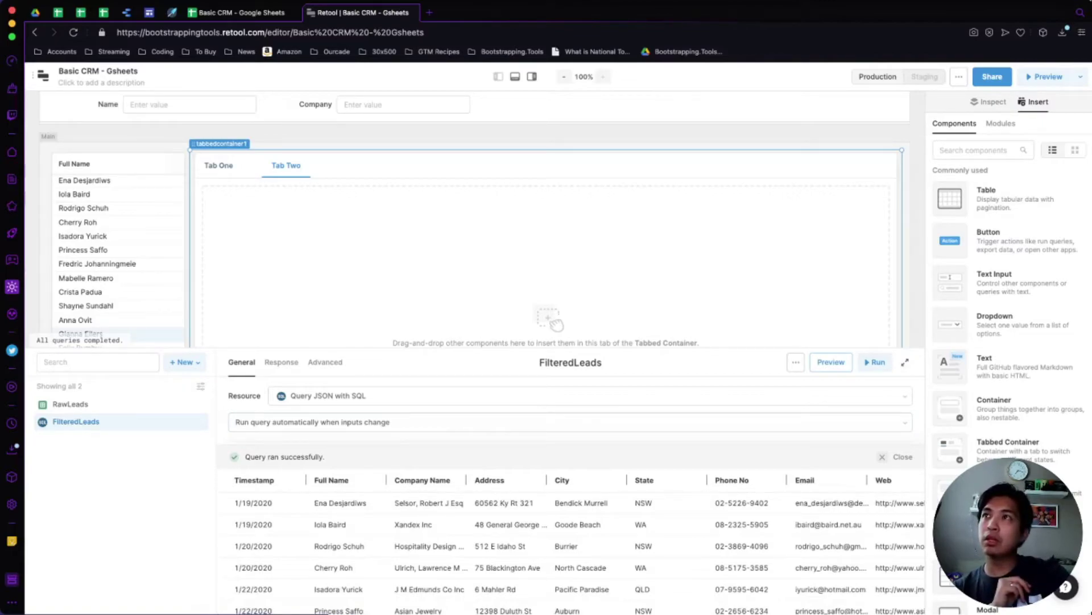
left_click(219, 165)
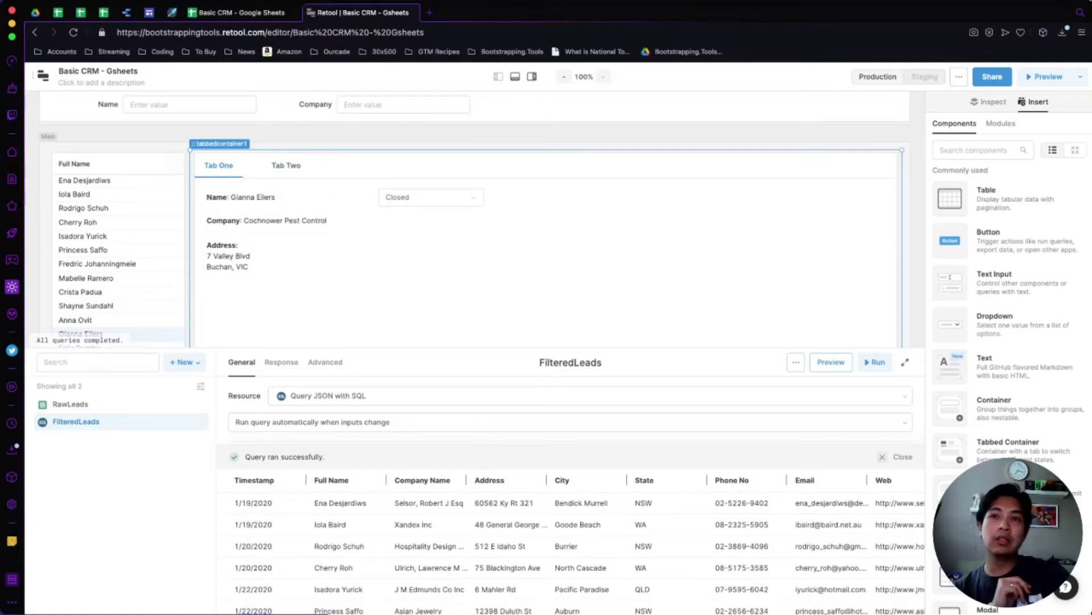
scroll(482, 219, "up", 1)
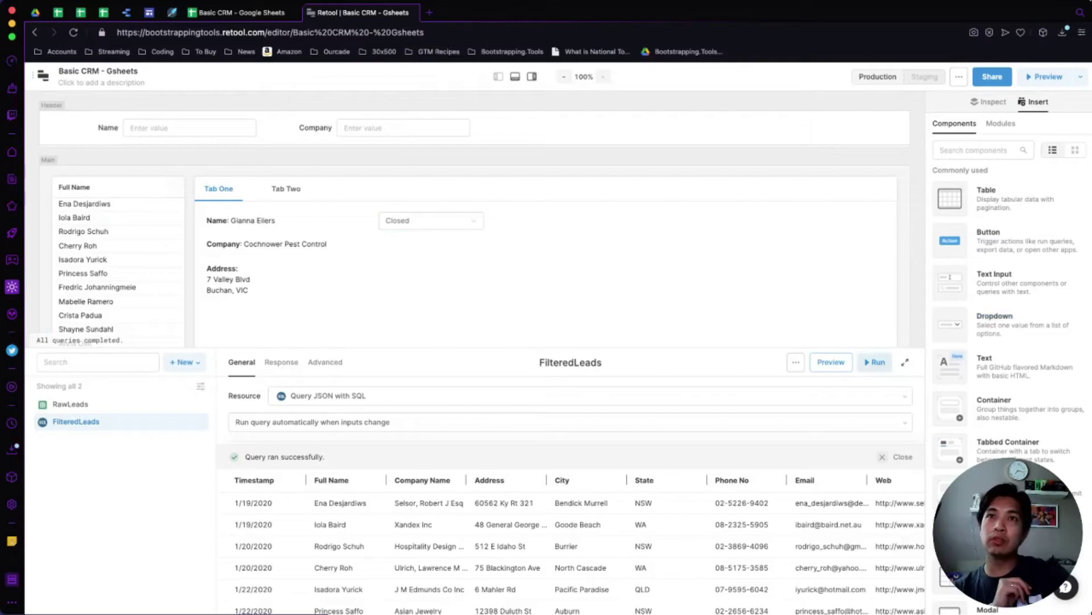
left_click(905, 362)
Dismiss the plan limitation message and hide the side and query panels to widen the canvas.
left_click(1046, 76)
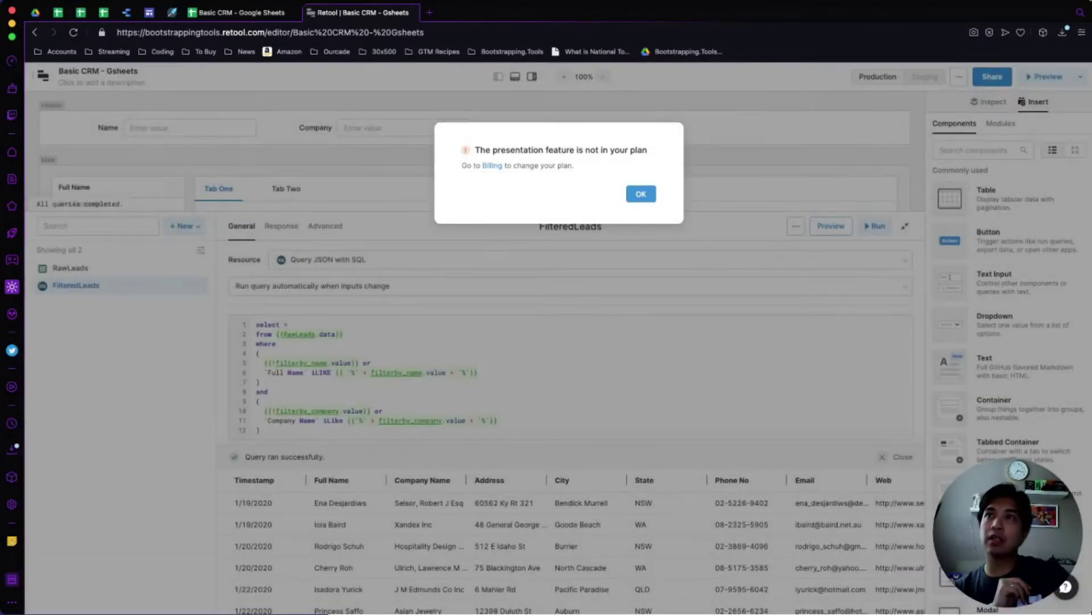
key("Return")
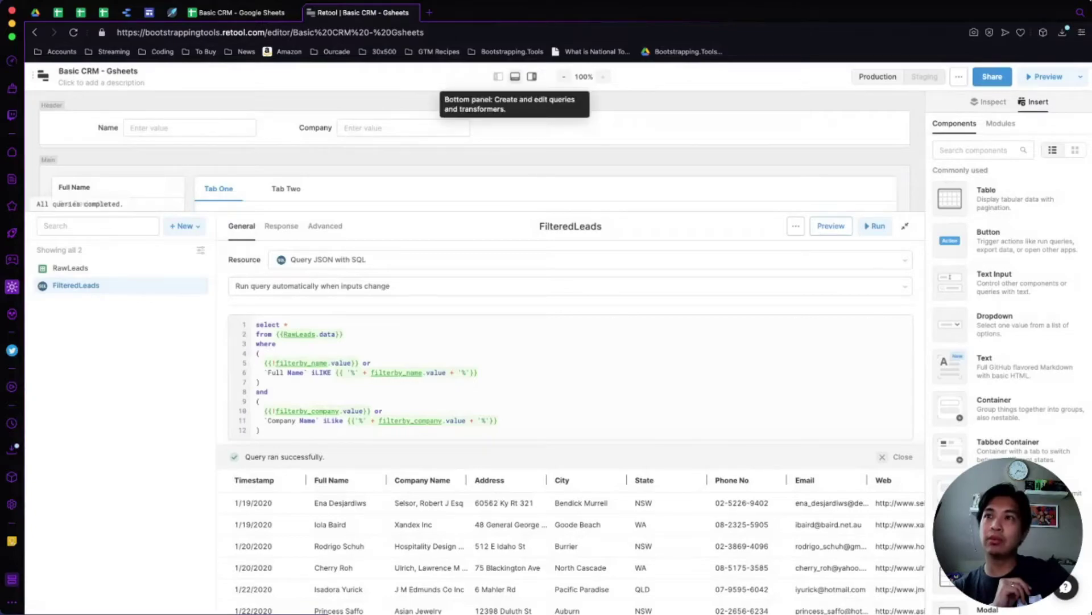
left_click(532, 76)
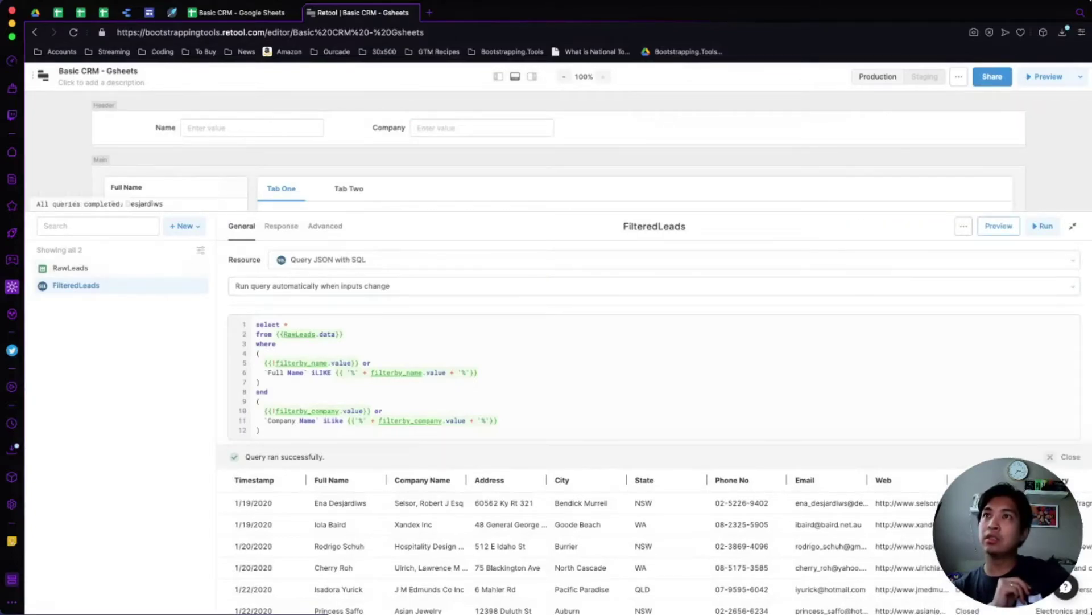
left_click(515, 77)
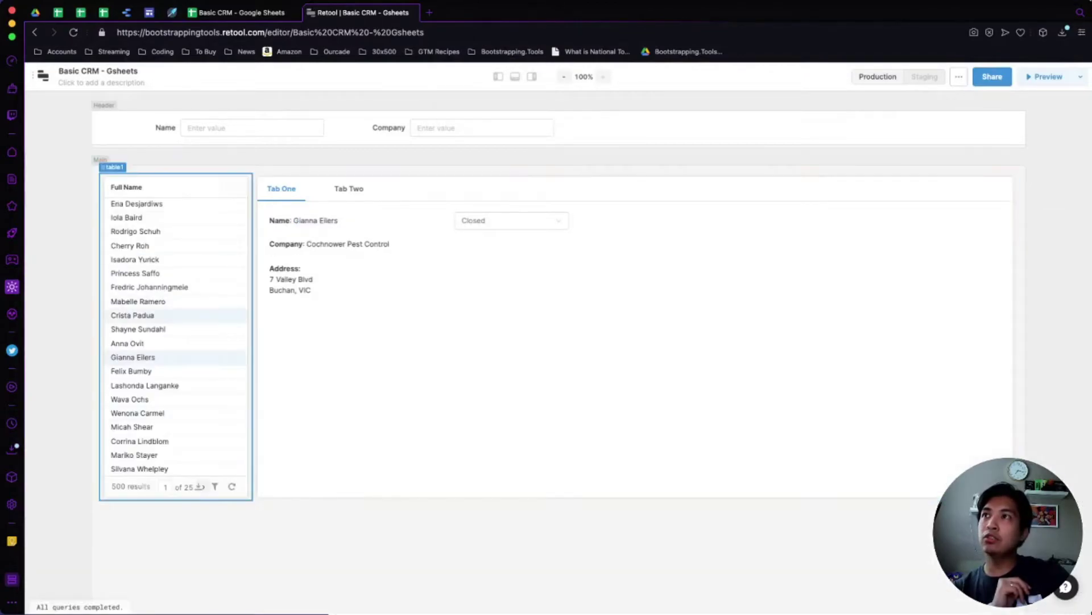
Filter leads by Name 'Wava', then 'Chr', and try Company 'Bennet' before clearing it.
left_click(251, 127)
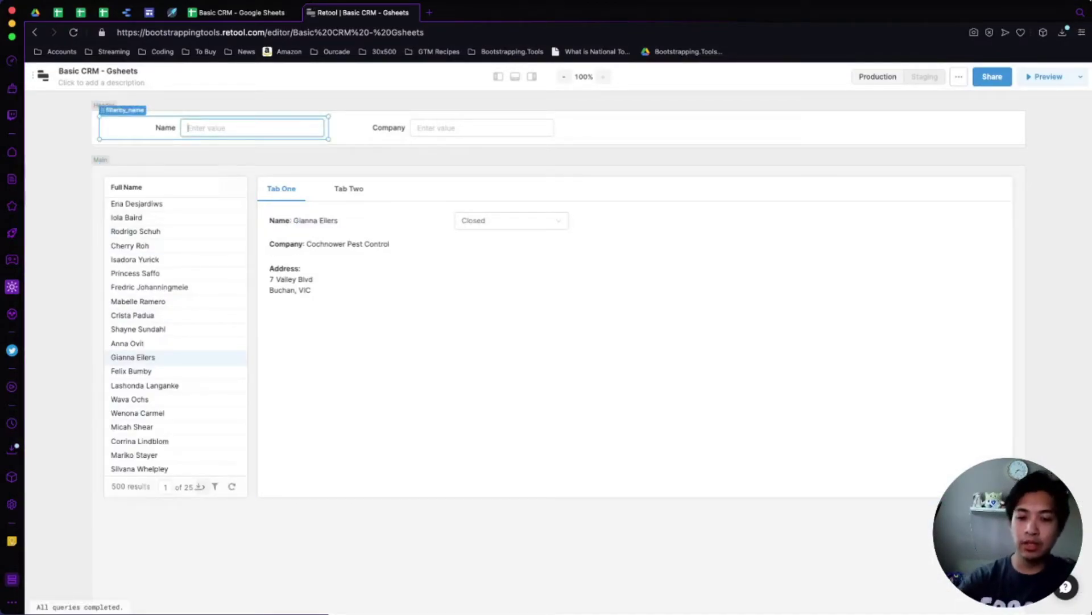
type("Wava")
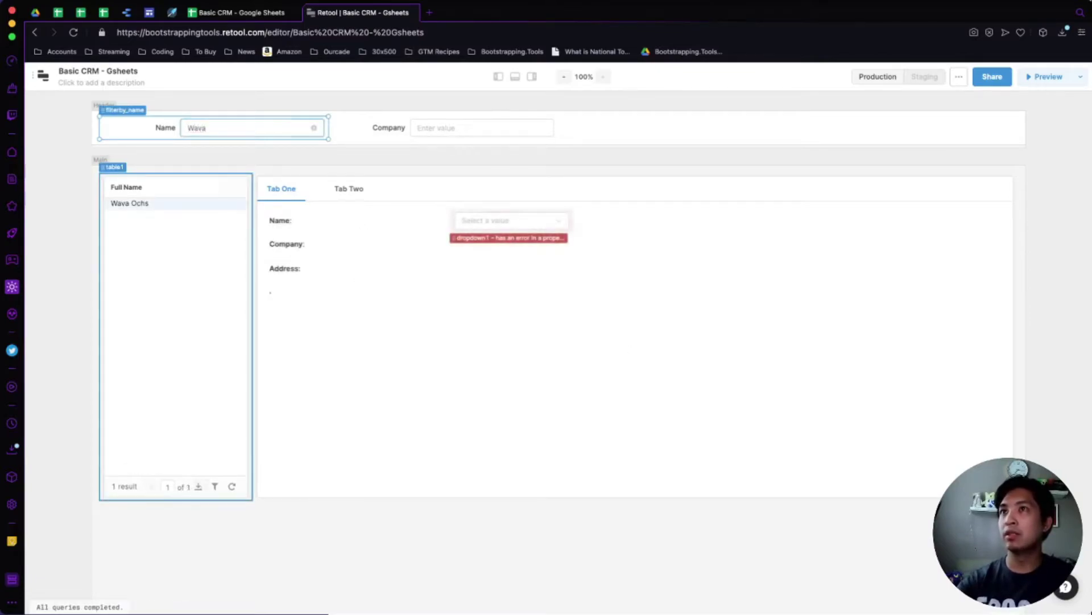
left_click(130, 203)
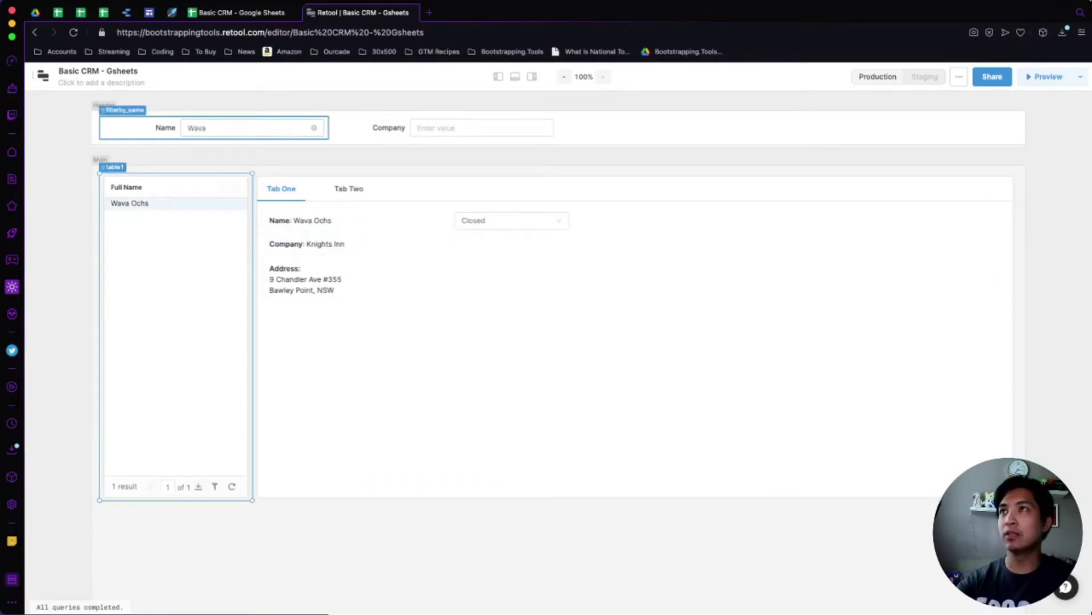
double_click(197, 128)
type("Chr")
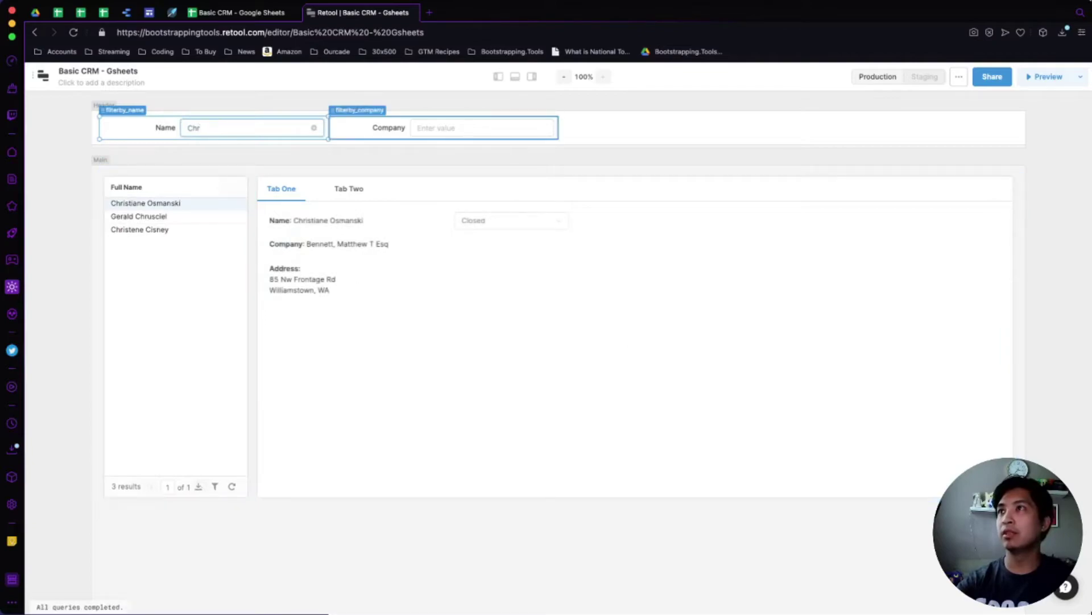
left_click(432, 127)
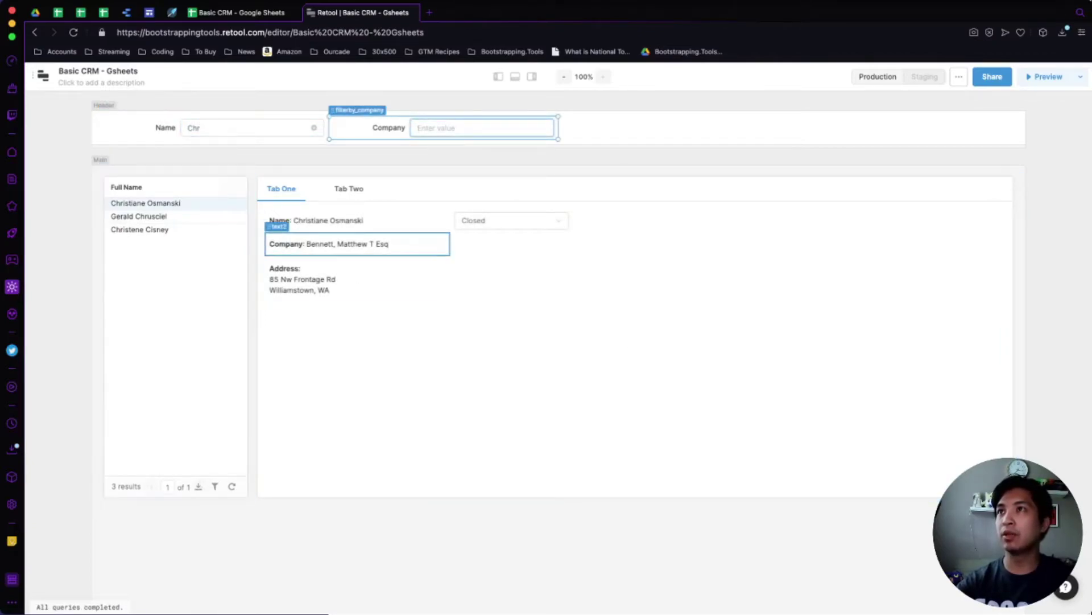
type("Bennet")
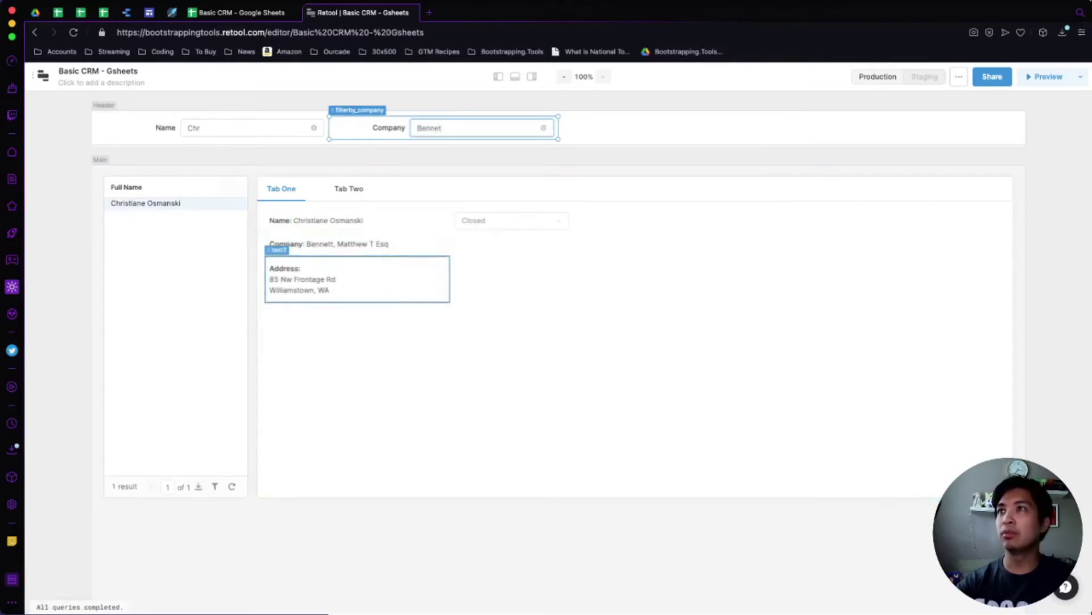
key("ctrl+a")
key("BackSpace")
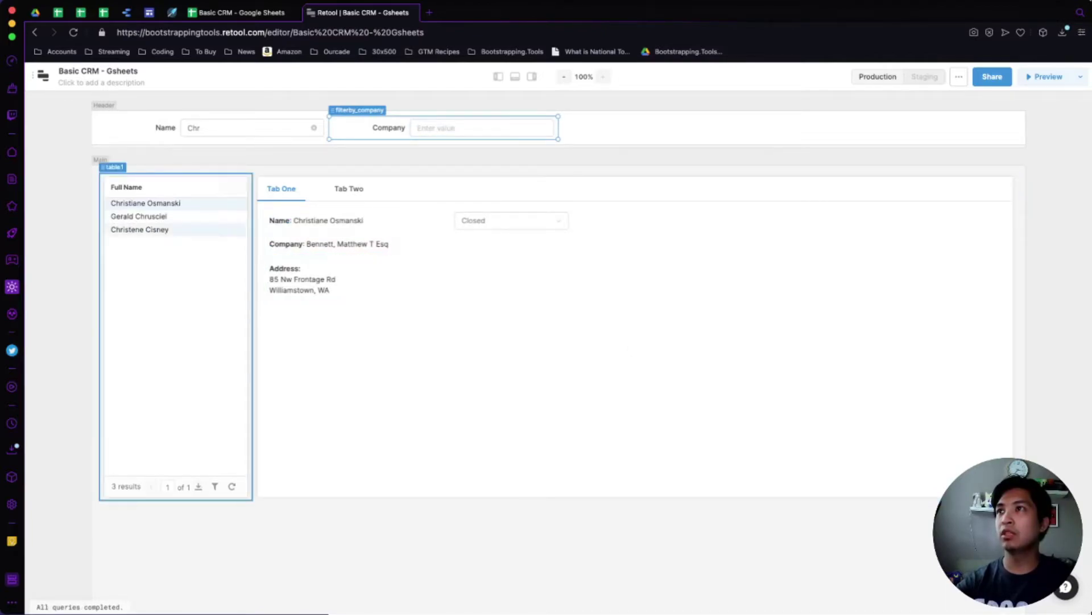
Browse the matching leads' details, then clear the Name filter.
left_click(139, 230)
left_click(139, 216)
left_click(145, 203)
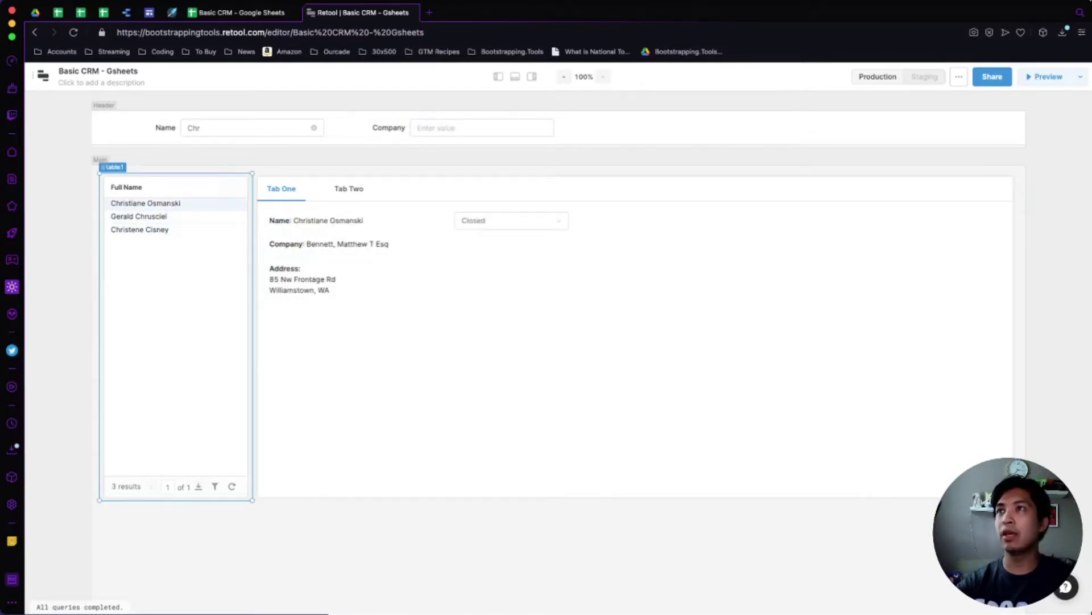
left_click(199, 127)
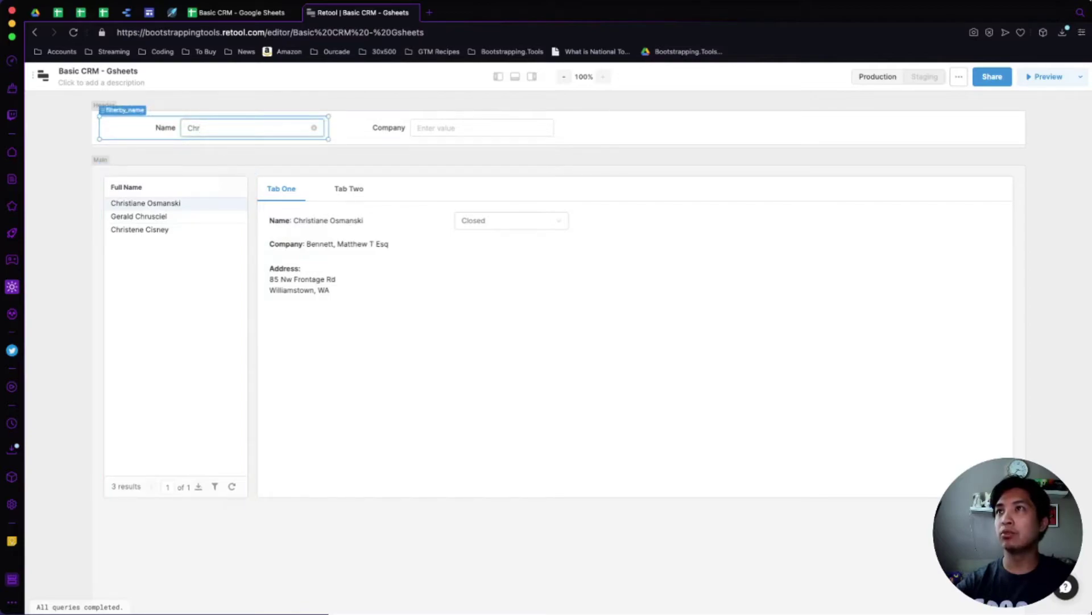
key("ctrl+a")
key("BackSpace")
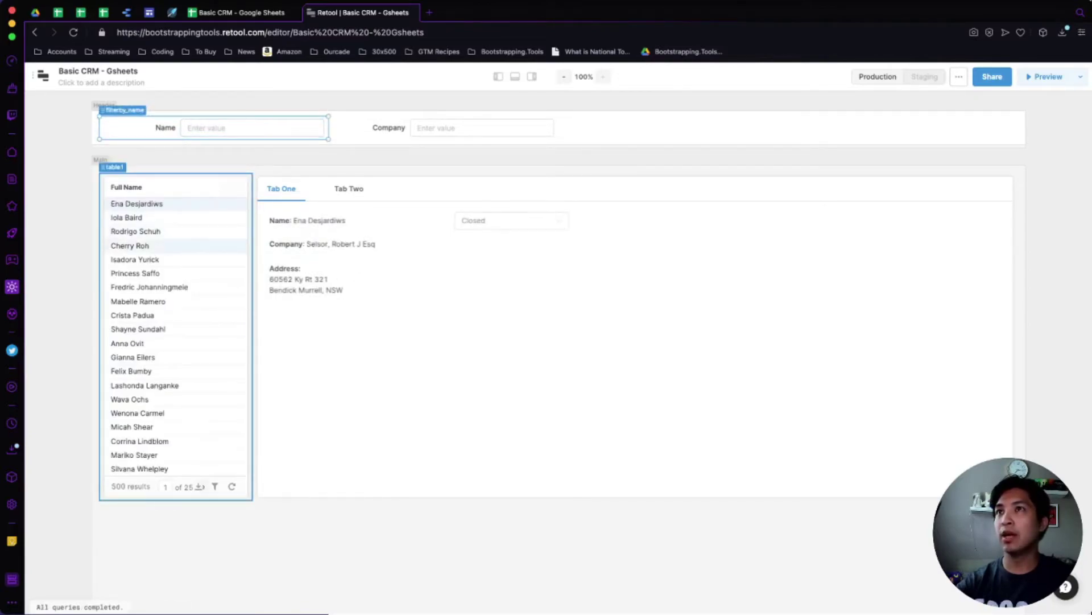
left_click(130, 246)
left_click(511, 220)
left_click(511, 220)
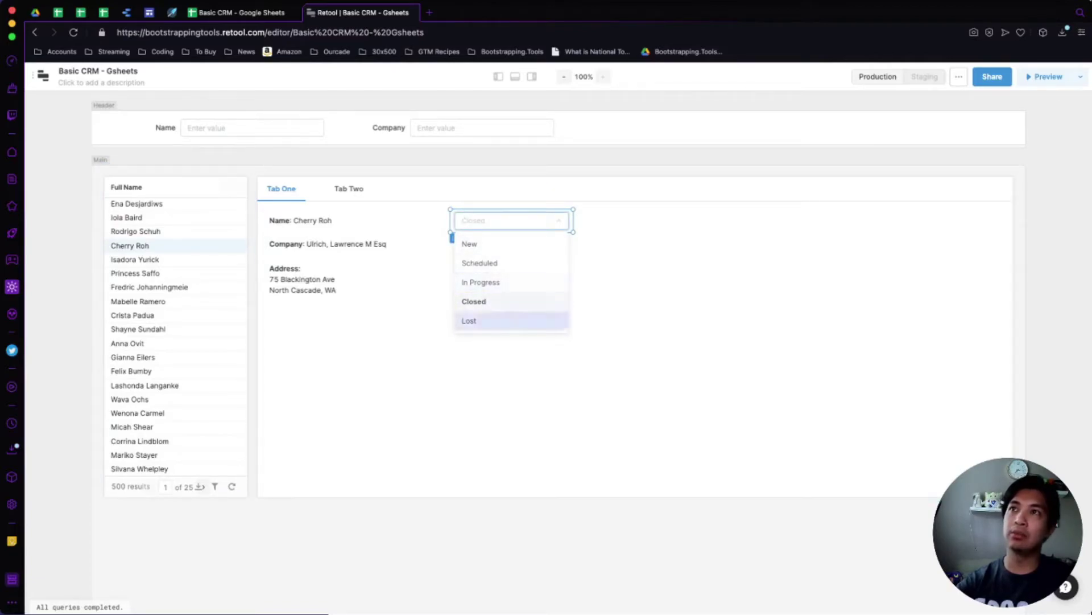
left_click(481, 282)
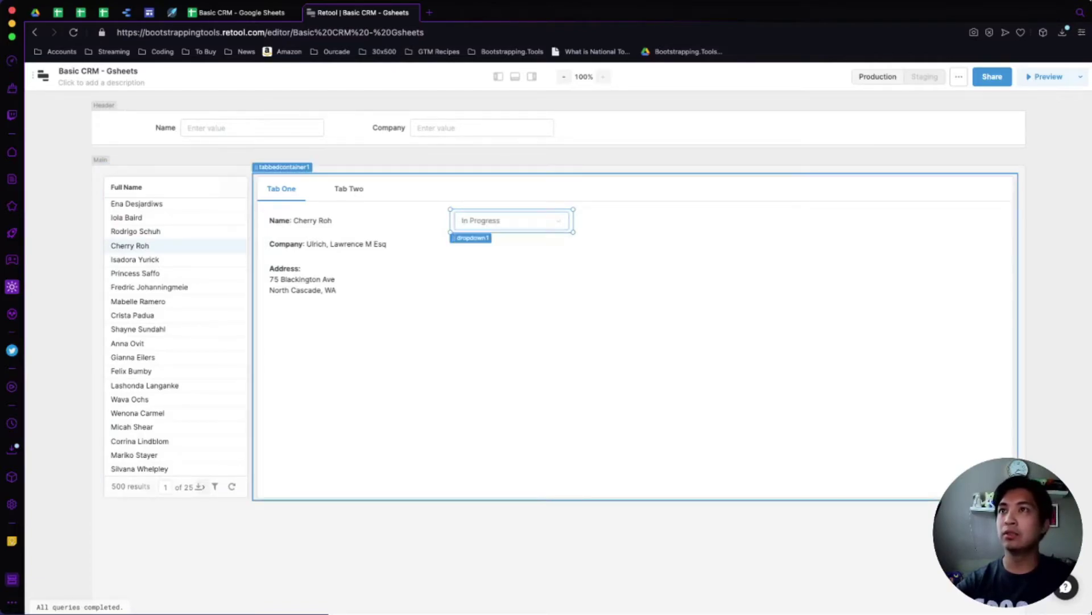
left_click(511, 220)
left_click(481, 301)
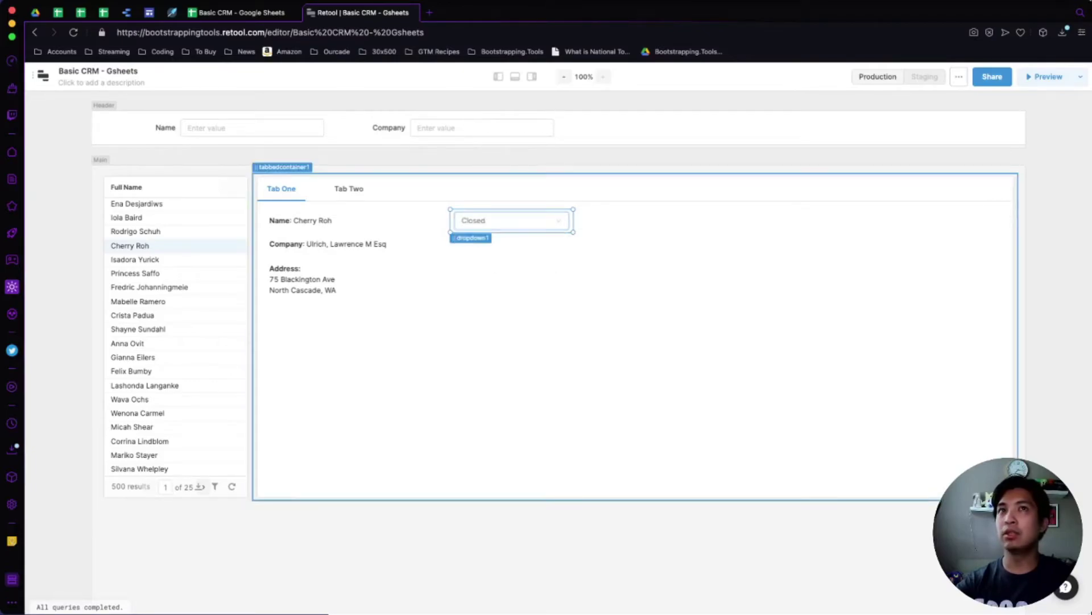
left_click(1045, 76)
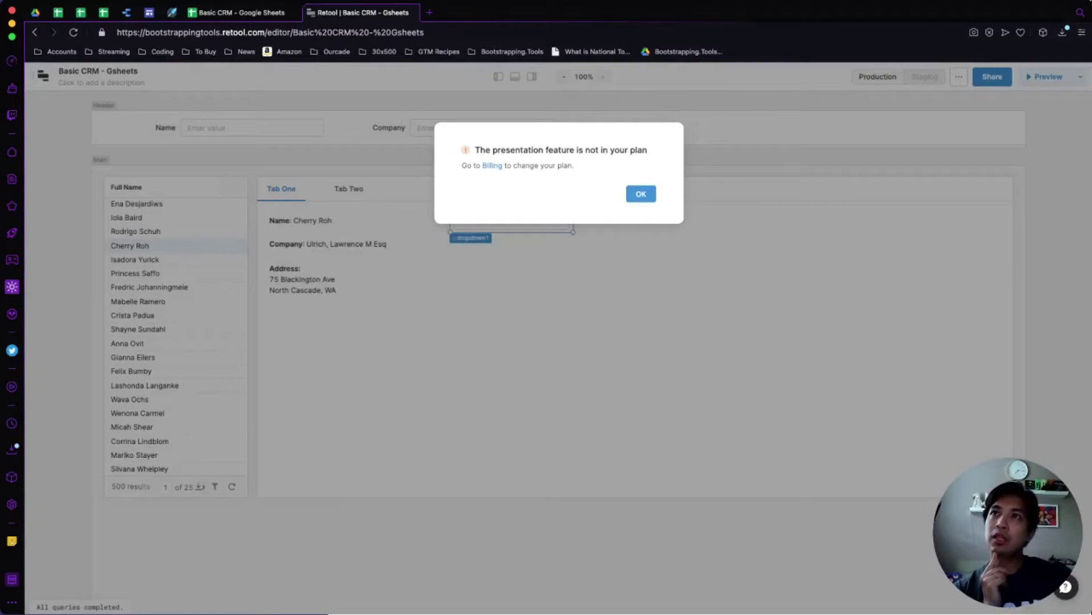
key("Escape")
left_click(515, 76)
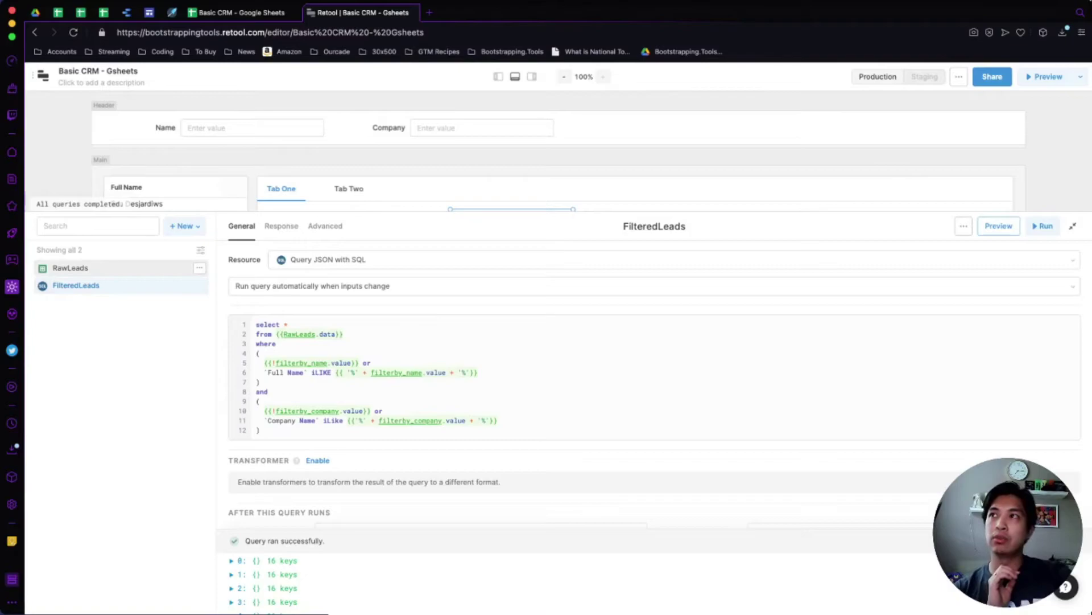
Open the RawLeads query, try 'Update a spreadsheet', then revert its action to Read data.
left_click(70, 268)
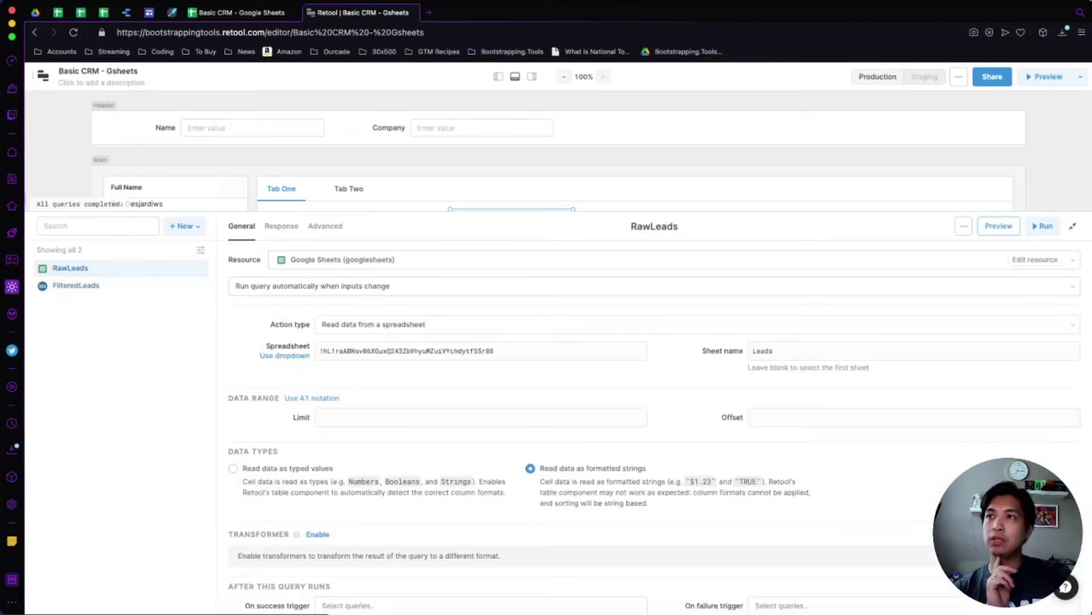
left_click(364, 324)
scroll(393, 399, "down", 1)
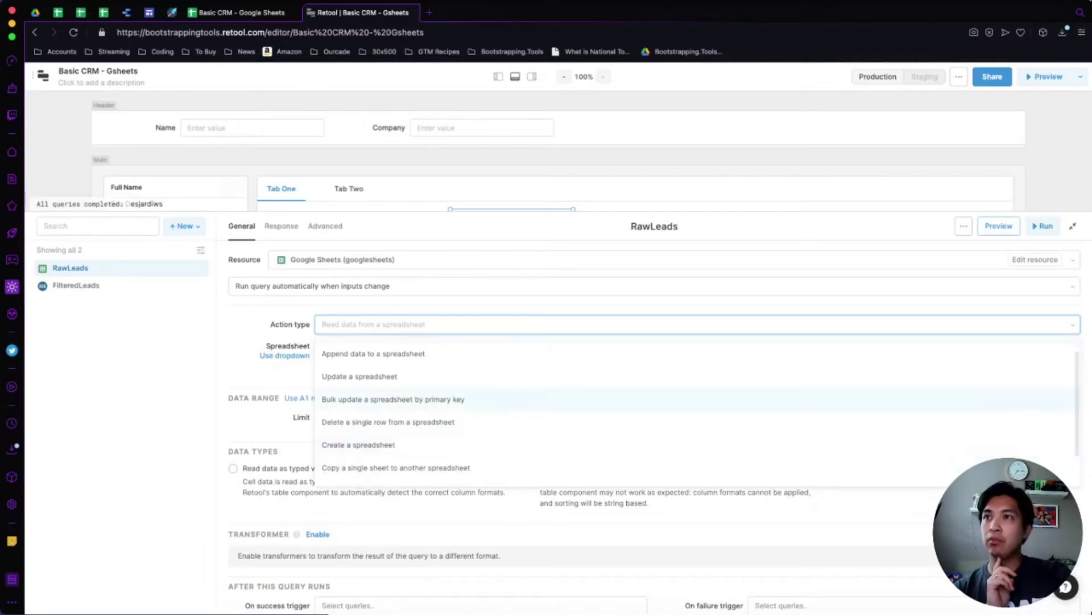
scroll(393, 399, "down", 2)
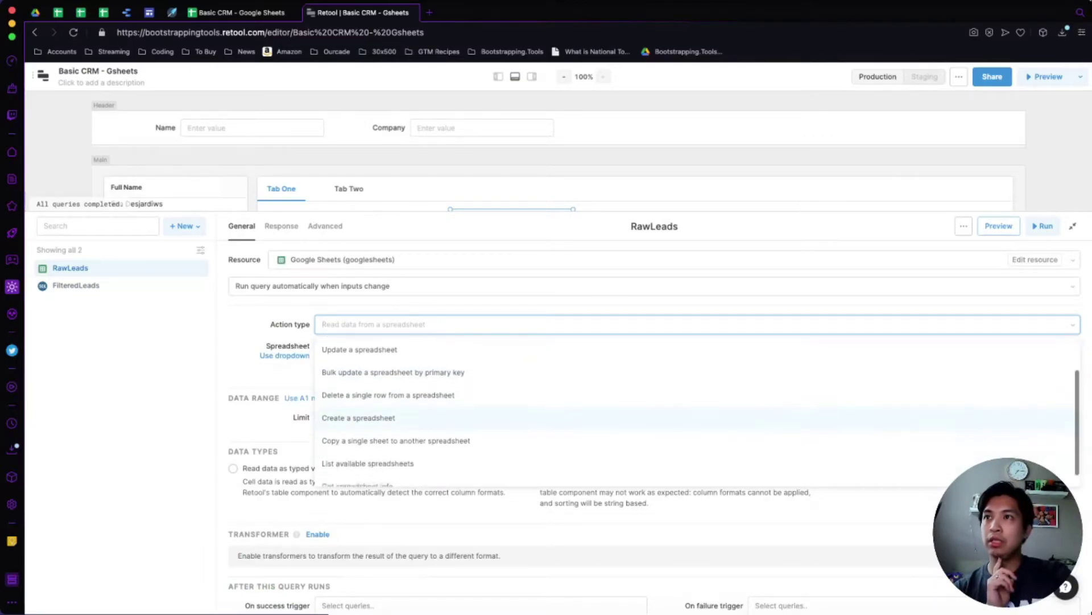
scroll(392, 410, "up", 3)
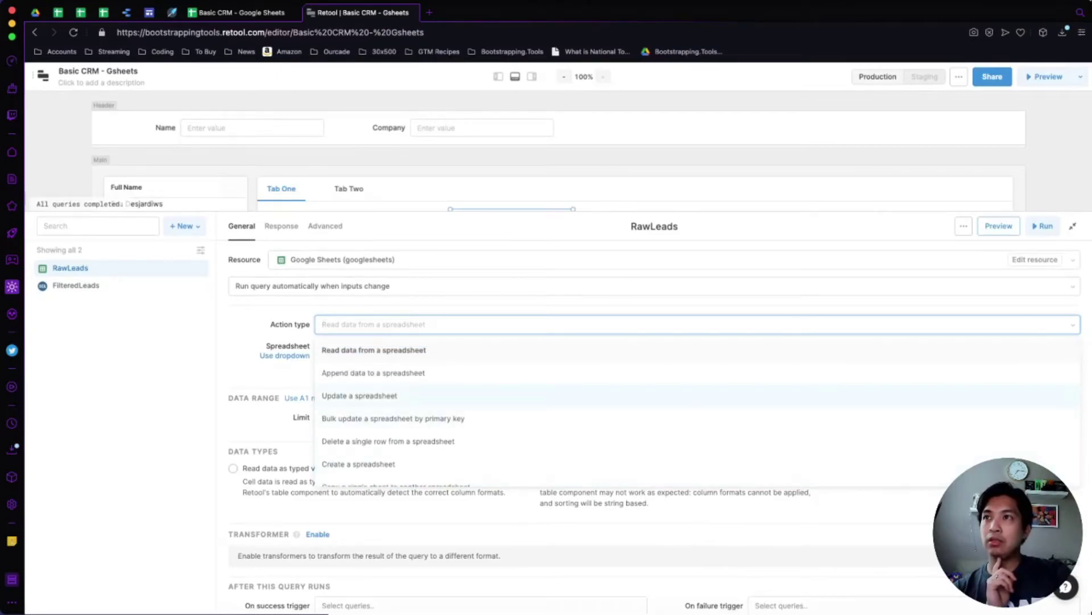
left_click(360, 395)
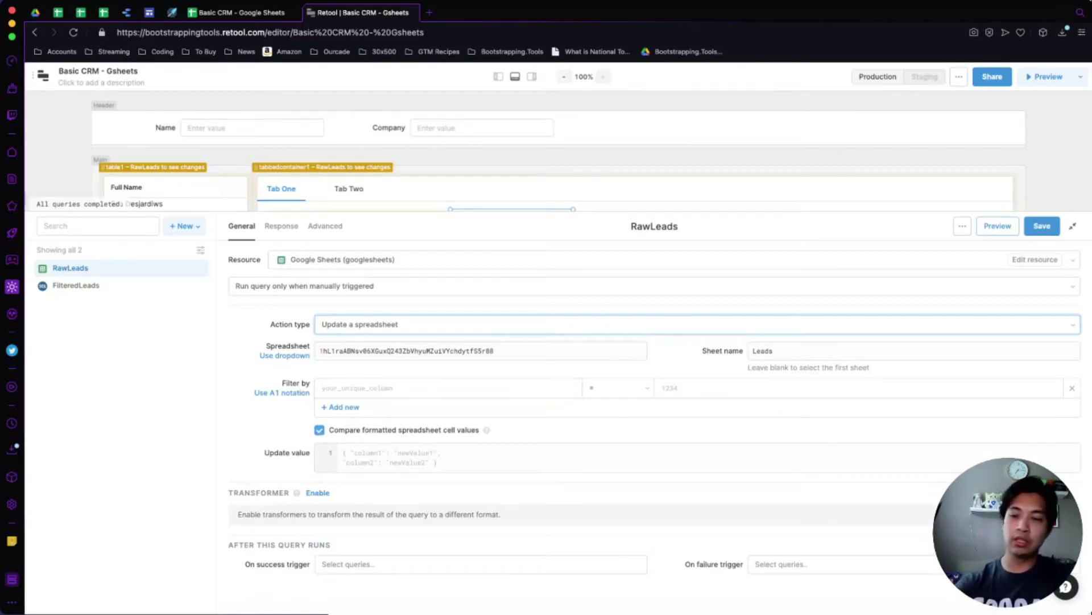
key("ctrl+z")
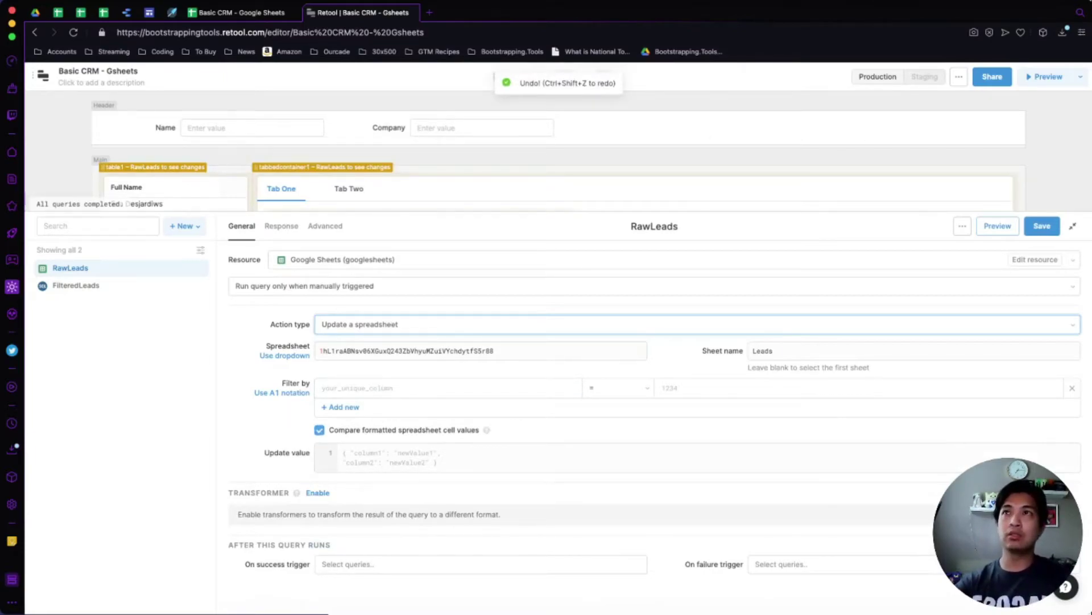
key("Down")
key("Return")
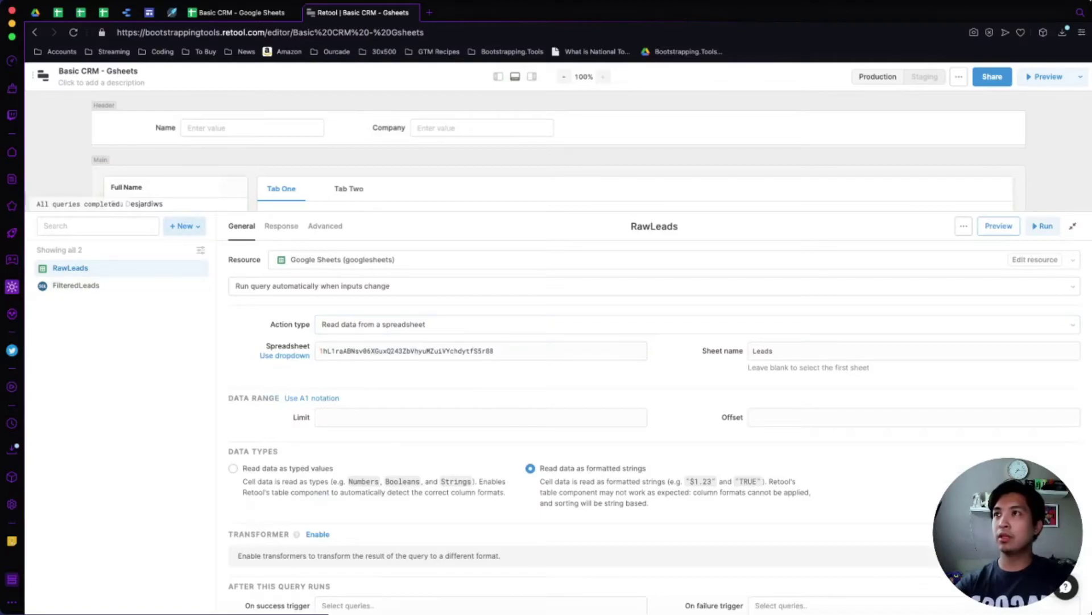
left_click(184, 226)
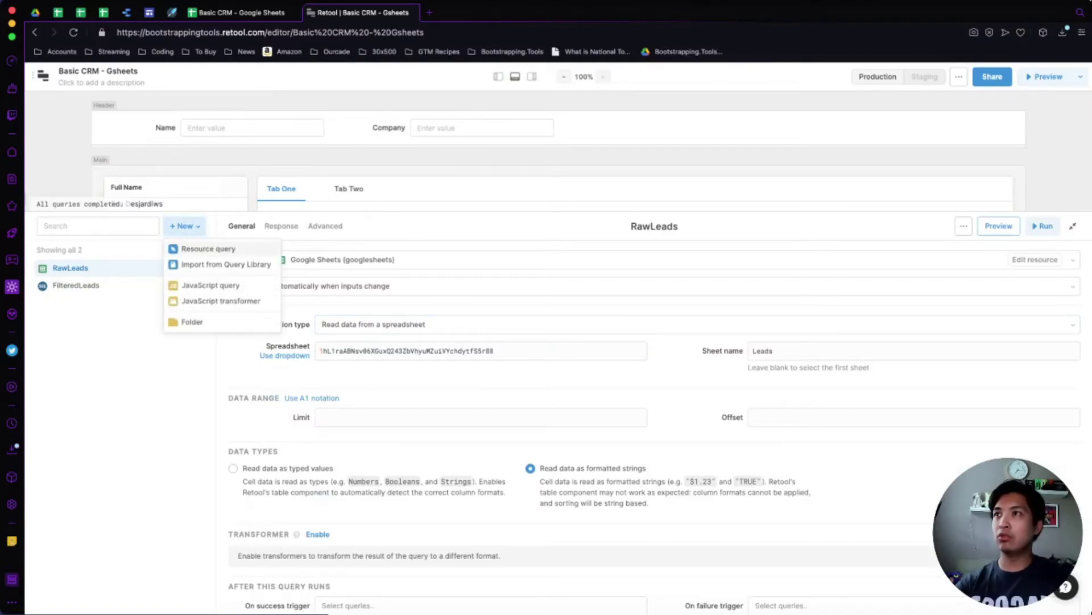
Create query3 with the 'Update a spreadsheet' action and resize the panel to reach Update value.
left_click(208, 248)
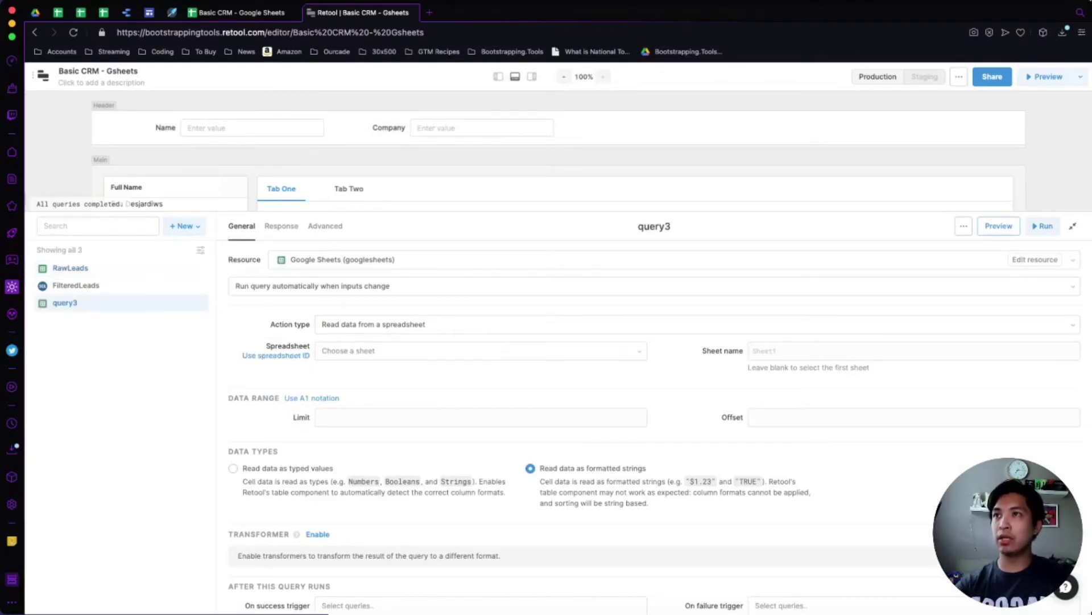
left_click(410, 324)
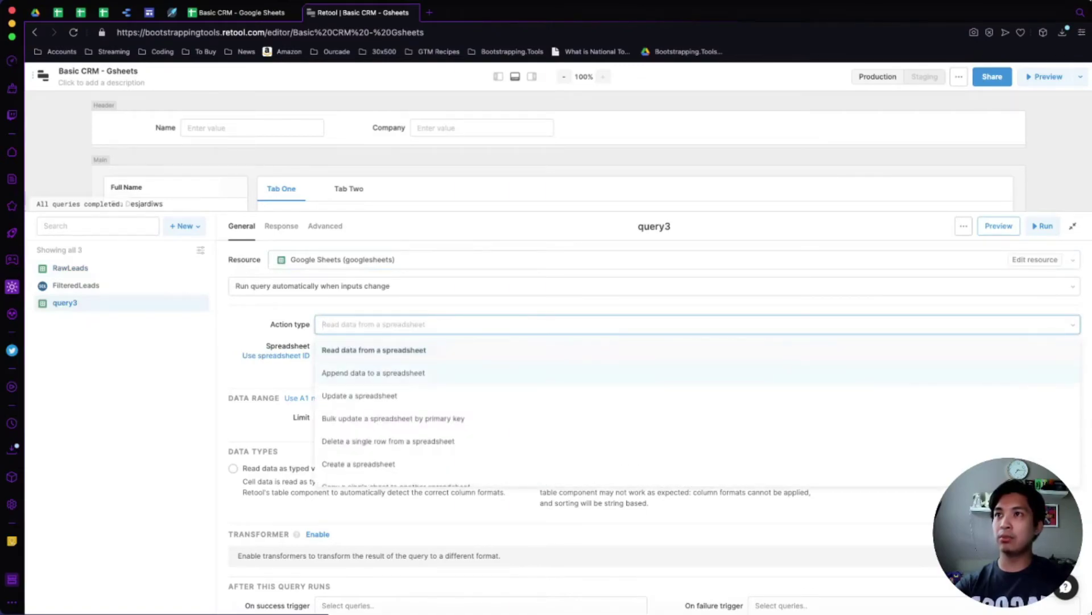
left_click(360, 395)
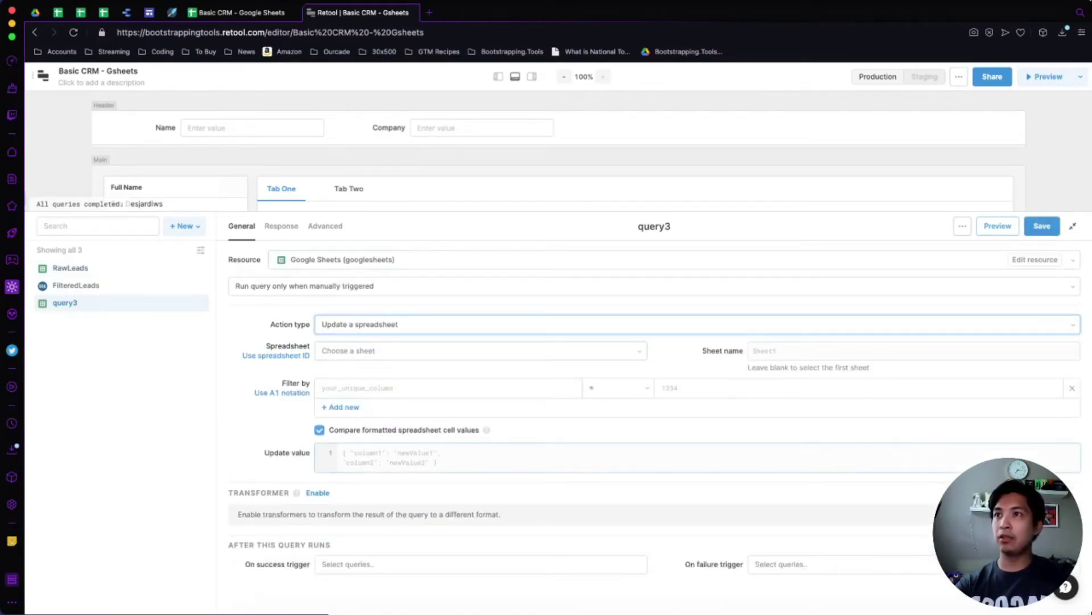
left_click(343, 453)
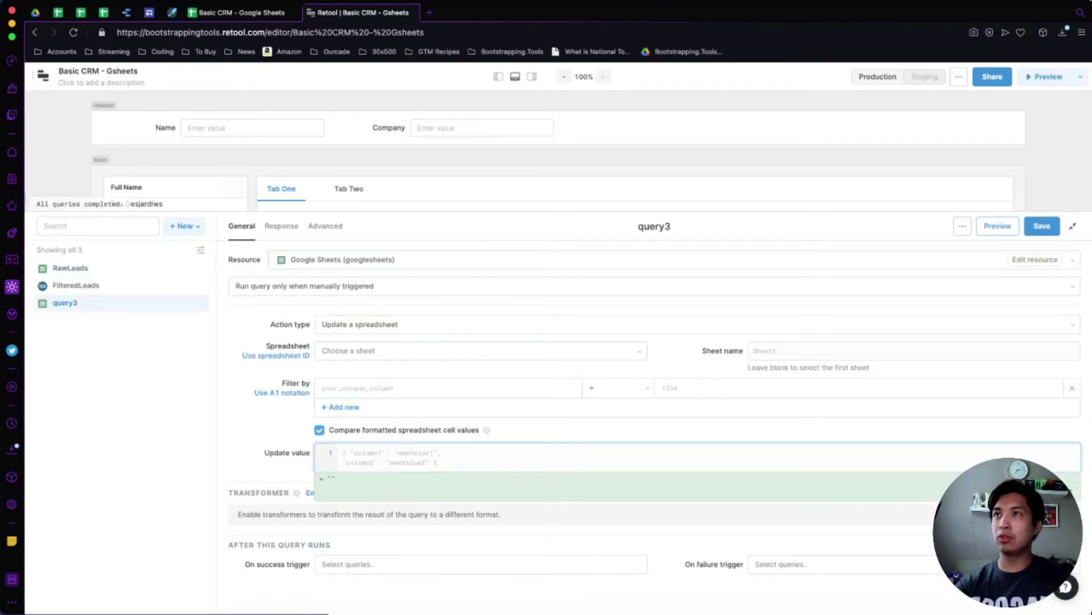
left_click_drag(341, 226, 37, 223)
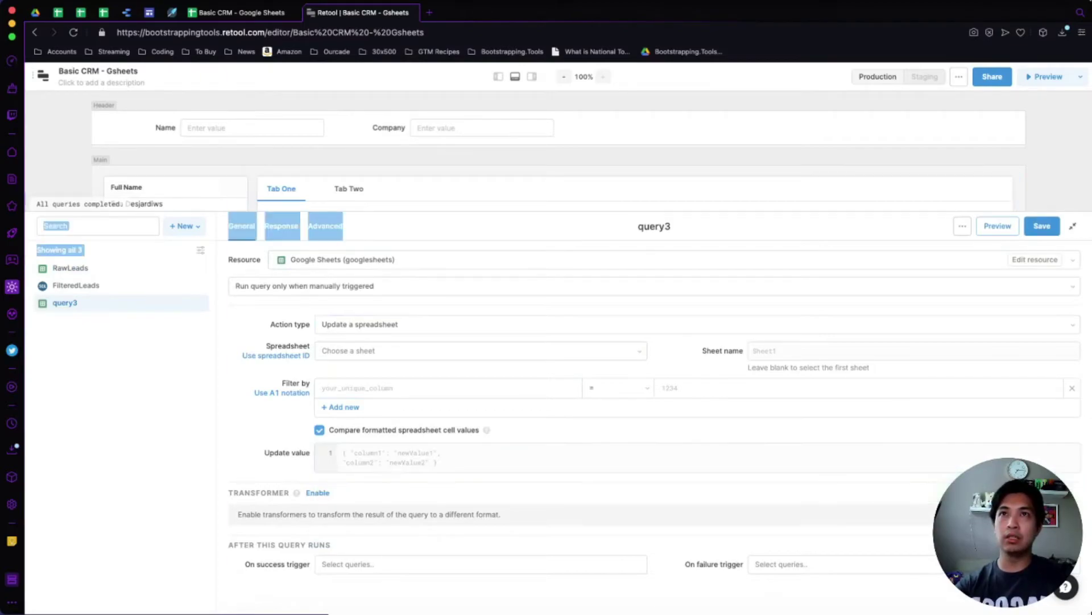
left_click_drag(558, 211, 558, 353)
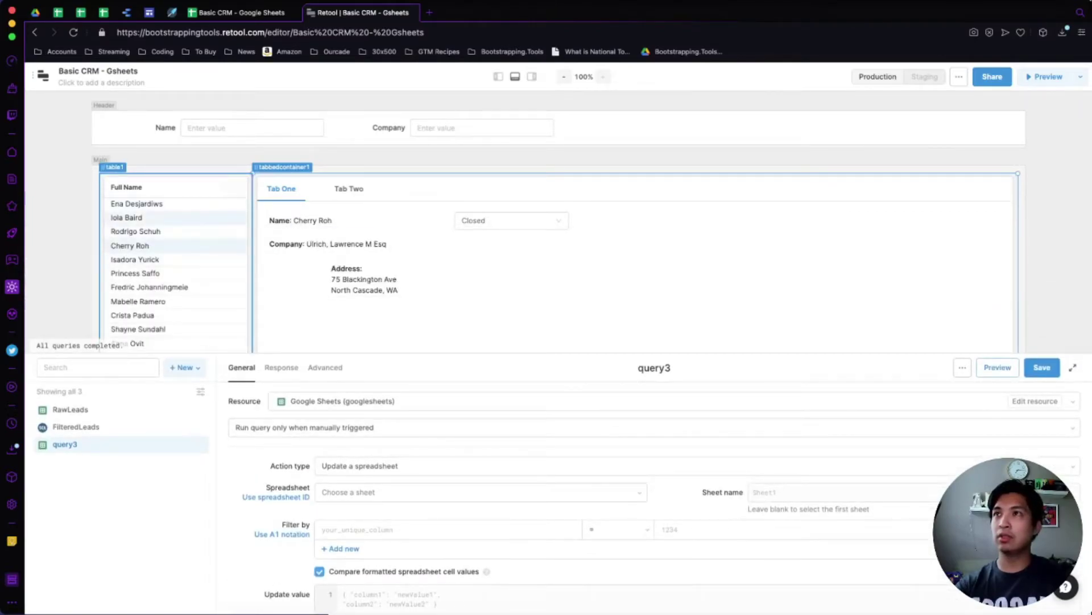
scroll(569, 483, "down", 2)
Enter { "Lead Status": {{table1.selectedRow.data['Lead Status']}} } as the update value.
left_click(484, 483)
type("{")
key("Return")
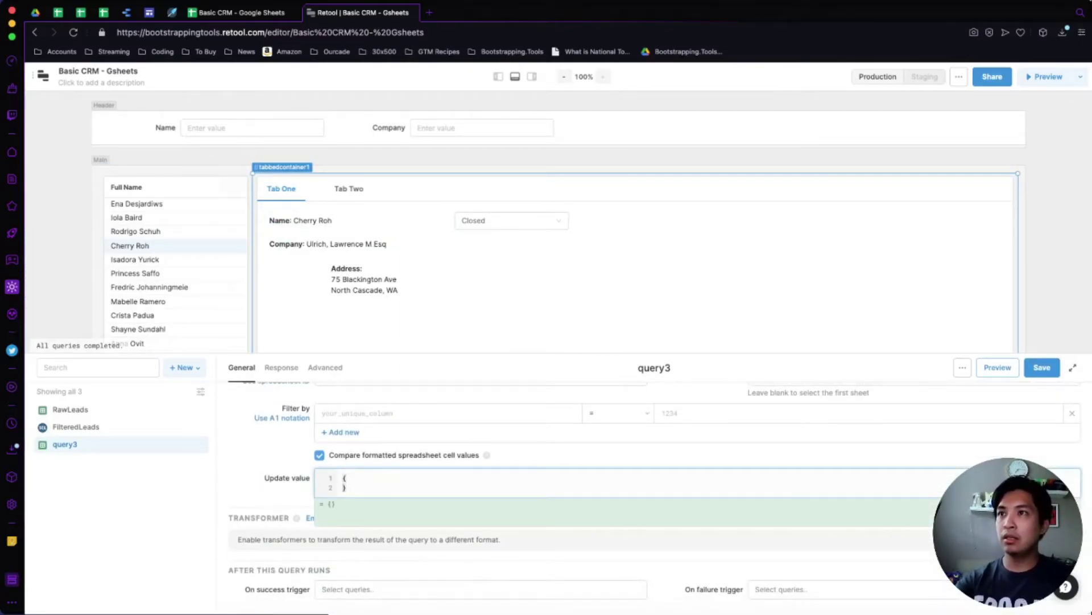
key("Return")
type("\"Lead Status\": ")
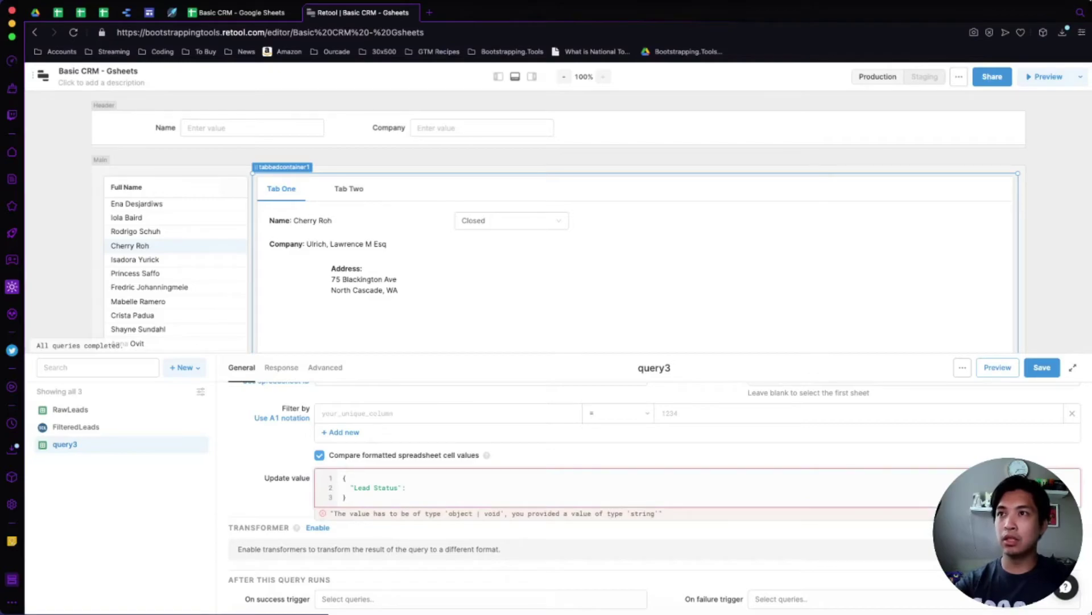
type("{{")
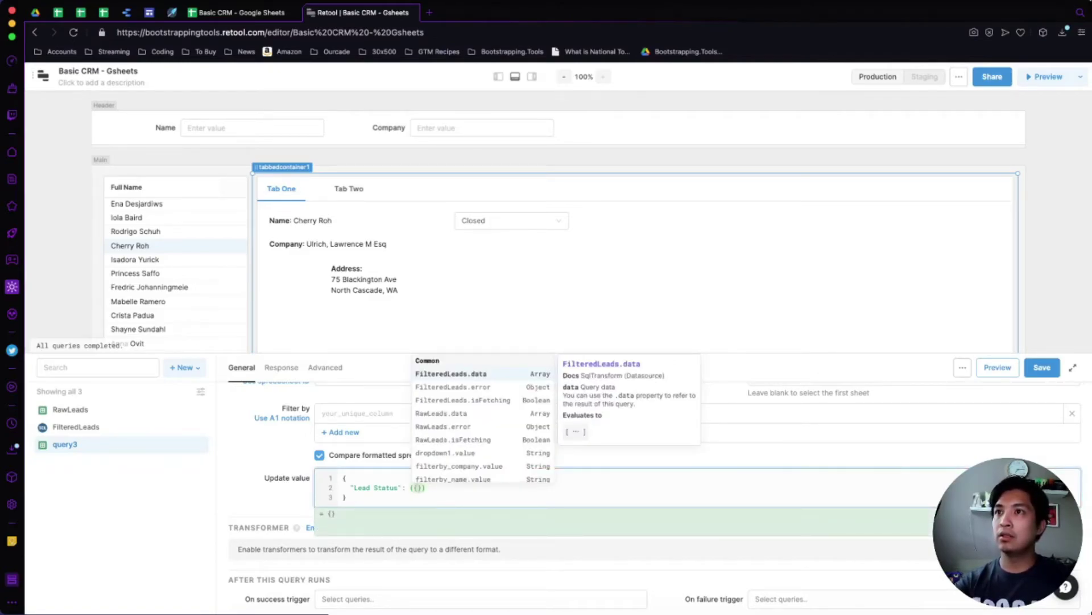
type("table")
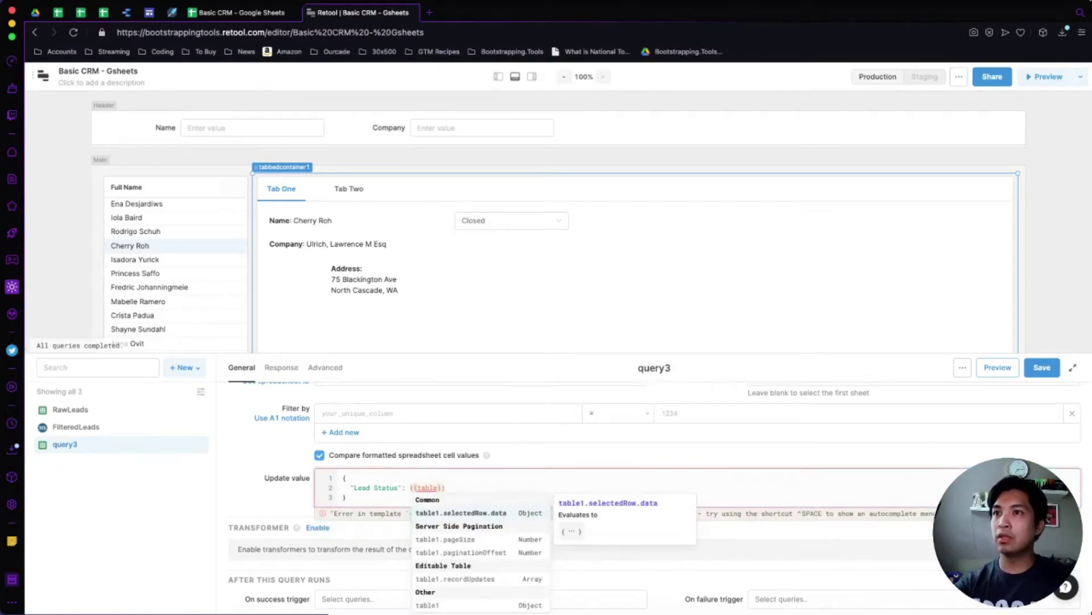
key("Tab")
type(".")
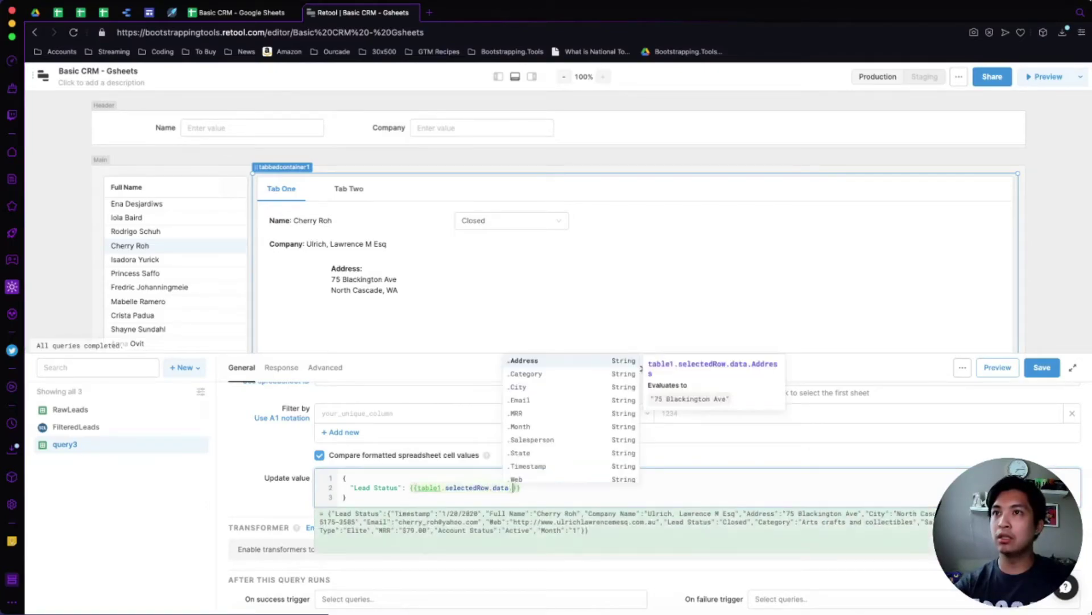
key("Down")
key("Down")
key("Down")
key("Down")
key("Down")
key("Down")
key("Down")
key("Down")
key("Down")
key("Down")
key("Down")
key("Down")
key("Down")
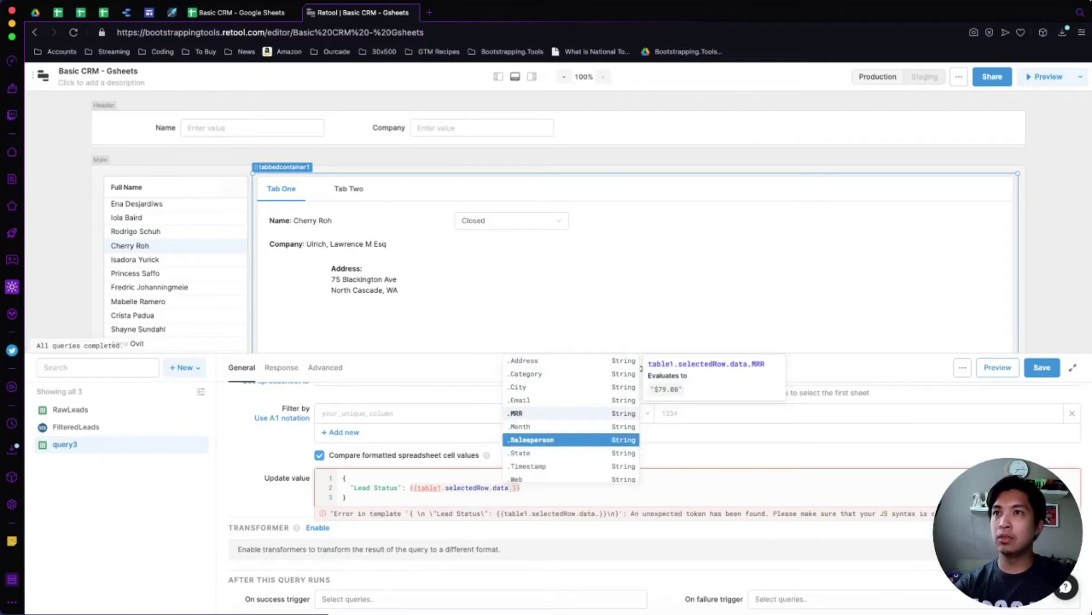
key("Tab")
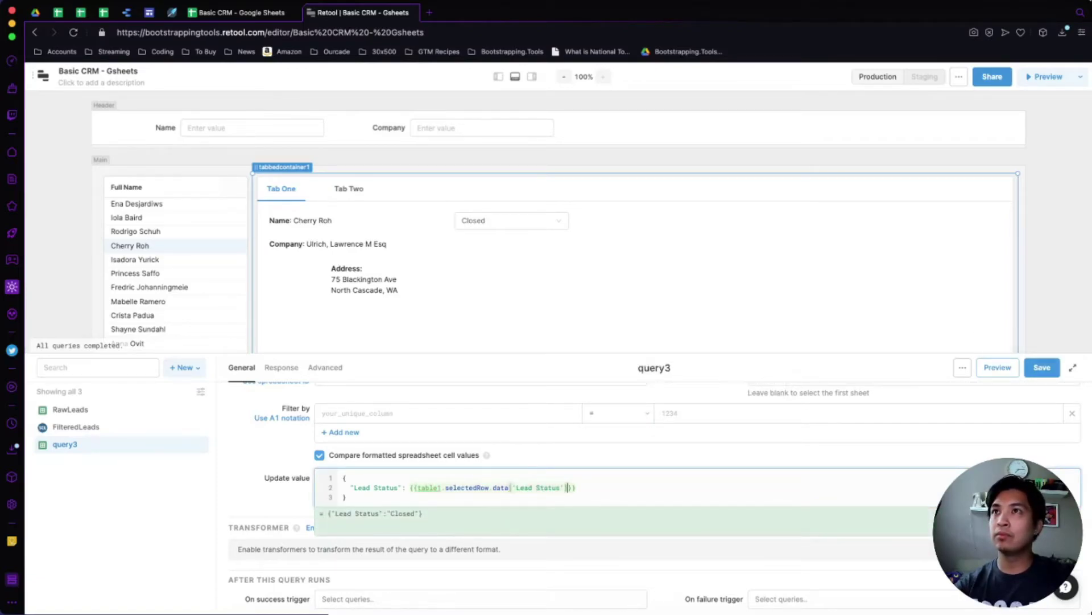
Set the status dropdown to In Progress and check the update value's evaluated preview.
left_click(535, 222)
left_click(512, 220)
left_click(484, 282)
left_click(510, 488)
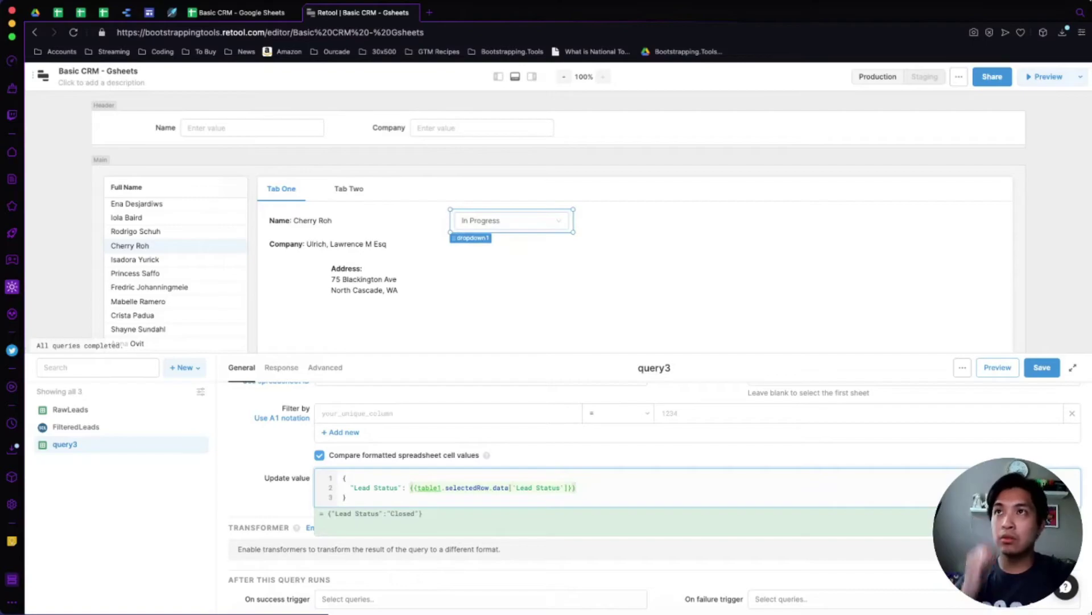
left_click(566, 488)
Rewrite the expression to table1.recordUpdates via autocomplete, removing stray dots.
double_click(548, 487)
key("BackSpace")
key("BackSpace")
key("BackSpace")
key("BackSpace")
key("BackSpace")
key("BackSpace")
key("BackSpace")
key("BackSpace")
key("BackSpace")
key("BackSpace")
key("BackSpace")
key("BackSpace")
key("BackSpace")
key("BackSpace")
key("BackSpace")
key("BackSpace")
key("BackSpace")
key("BackSpace")
key("BackSpace")
key("BackSpace")
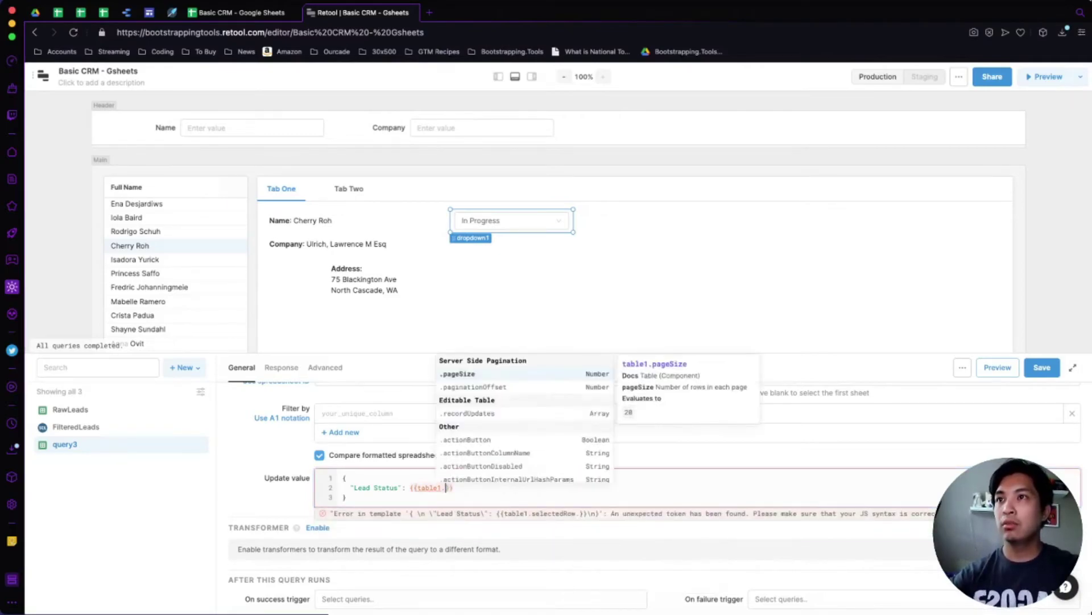
key("Down")
key("Down")
key("Down")
key("Up")
key("Return")
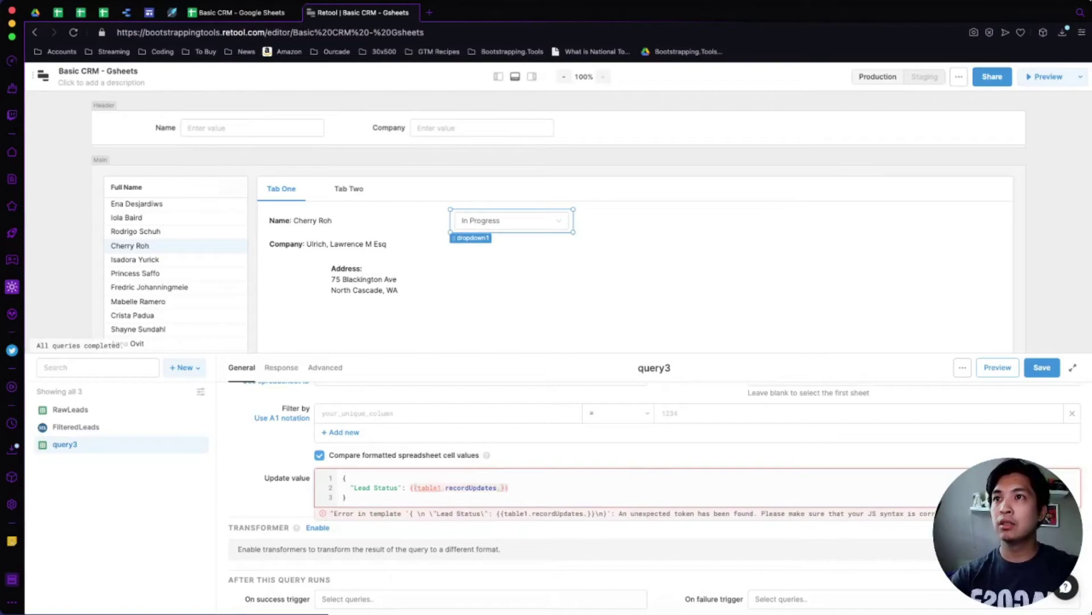
key("BackSpace")
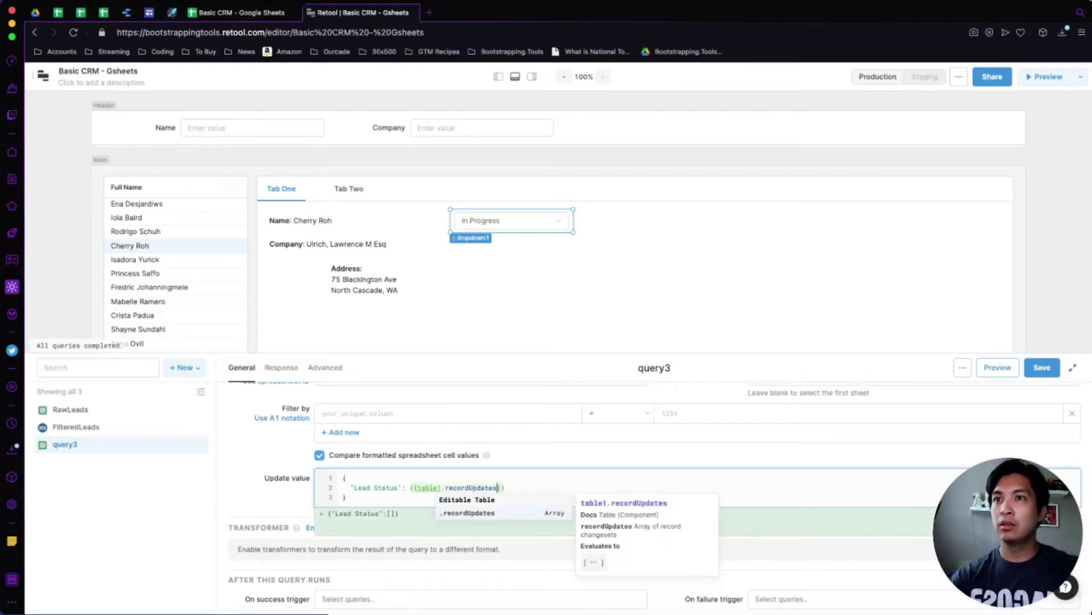
key("Escape")
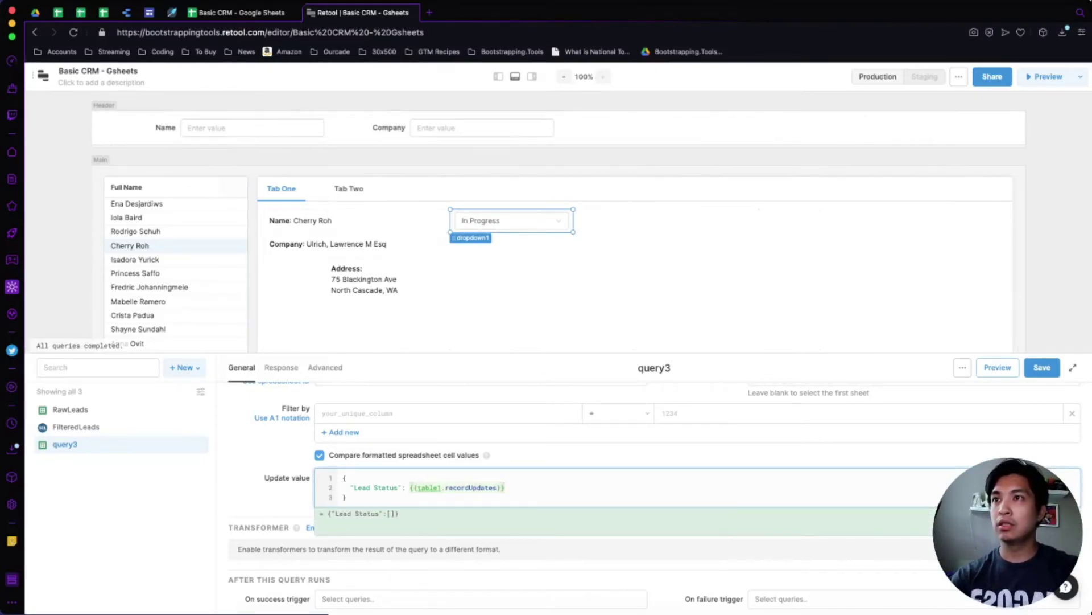
type(".")
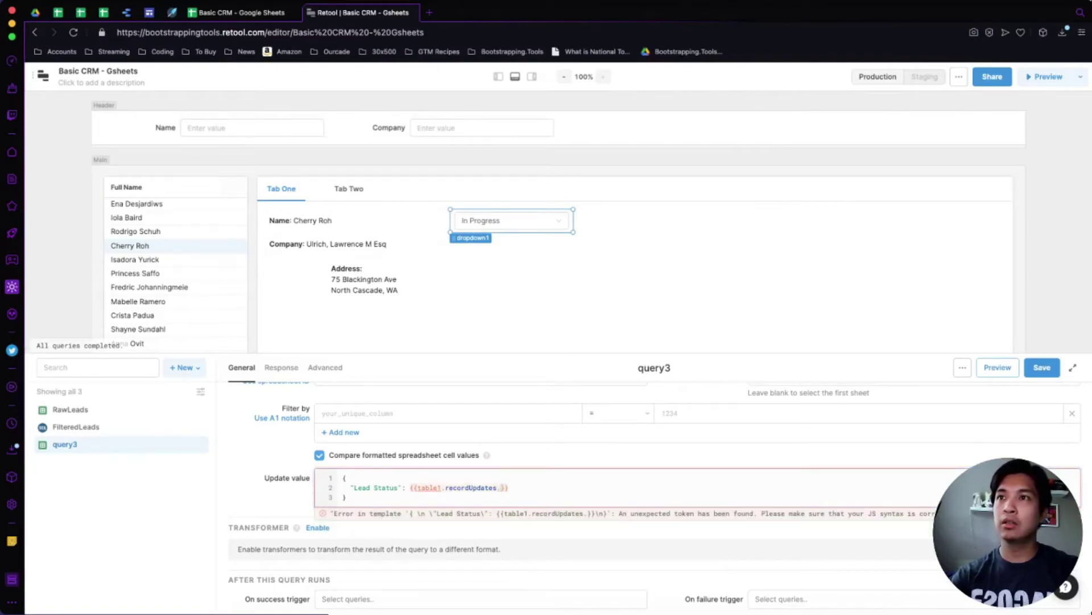
key("BackSpace")
key("Escape")
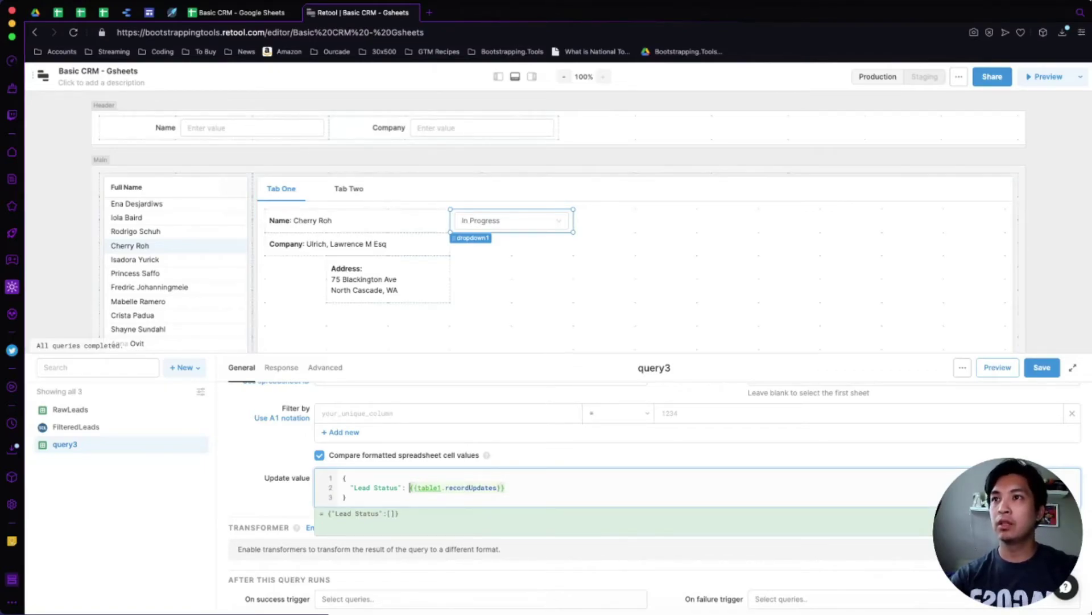
Replace the recordUpdates template with {{dropdown1.value}} for Lead Status.
key("End")
key("alt+shift+Left")
key("alt+shift+Left")
key("alt+shift+Left")
key("alt+shift+Left")
key("alt+shift+Left")
key("BackSpace")
type("{{drop")
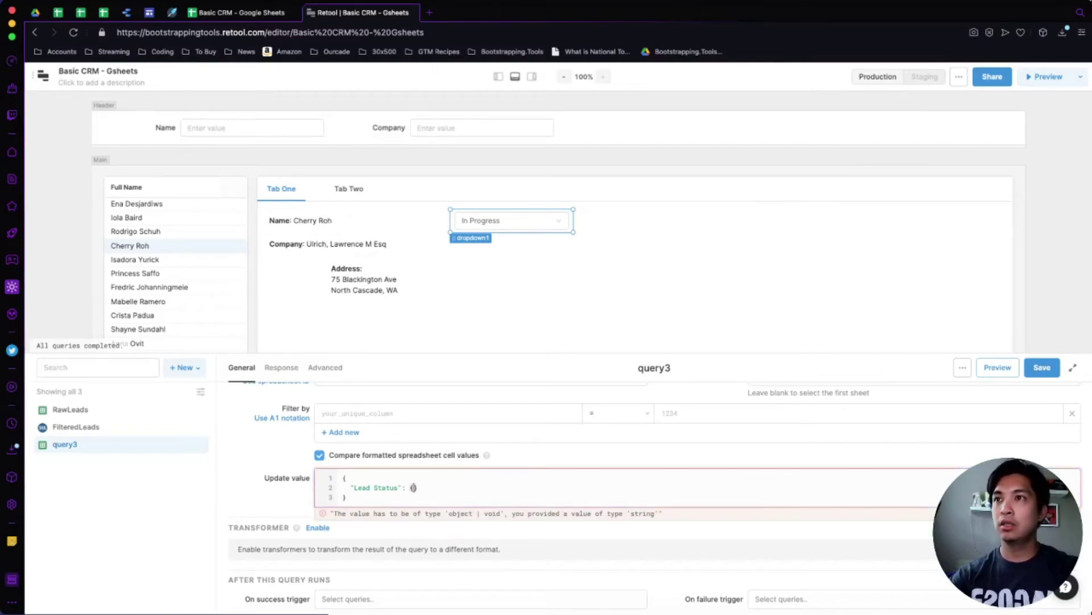
key("Tab")
key("End")
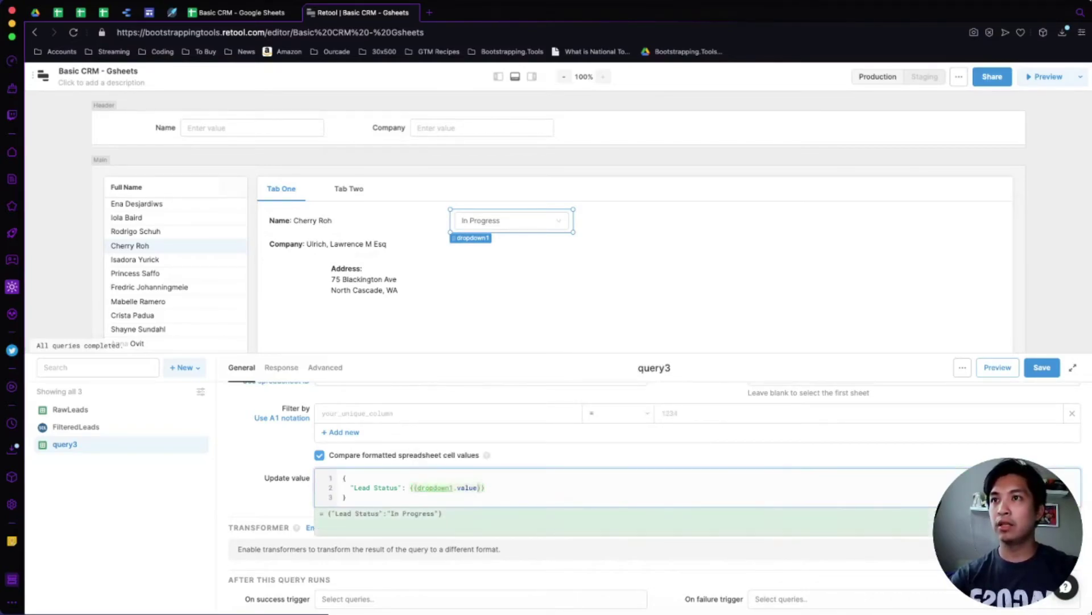
Set the status dropdown back to Closed, save query3, and show the tab container's properties.
left_click(511, 220)
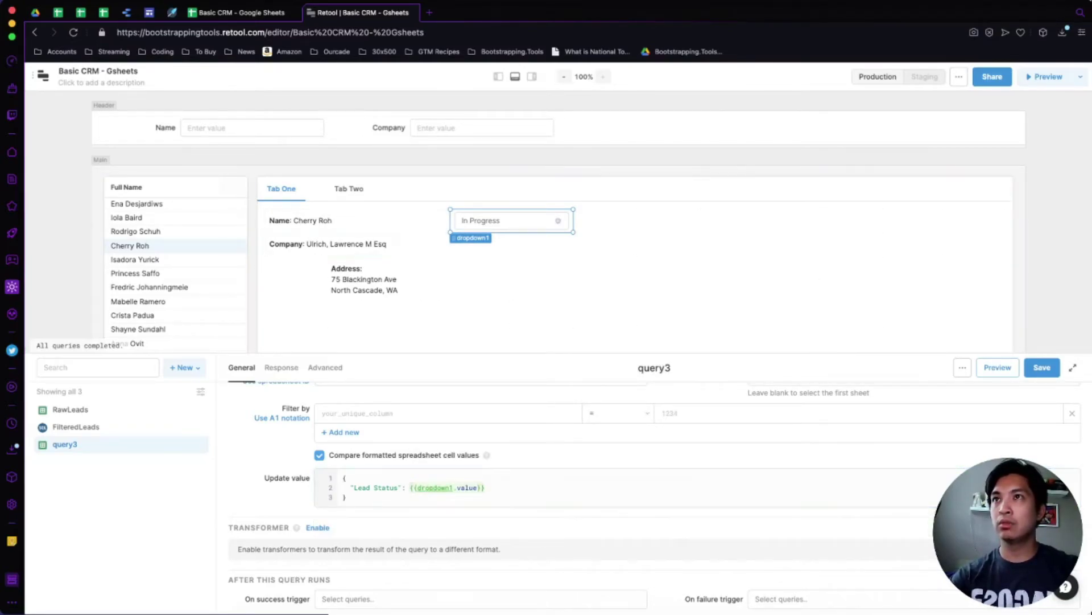
left_click(472, 298)
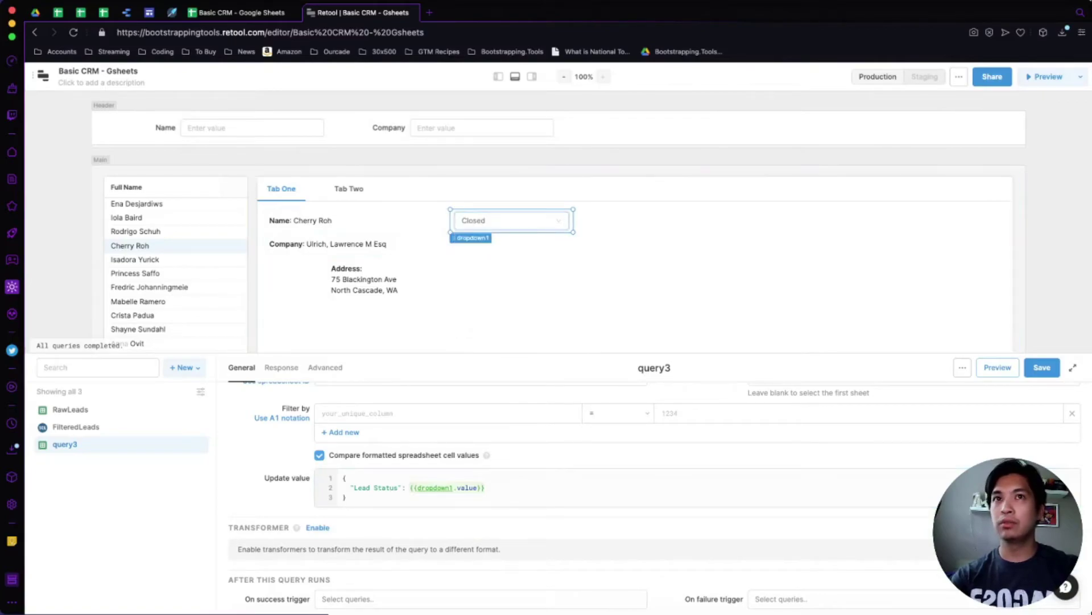
left_click(1042, 367)
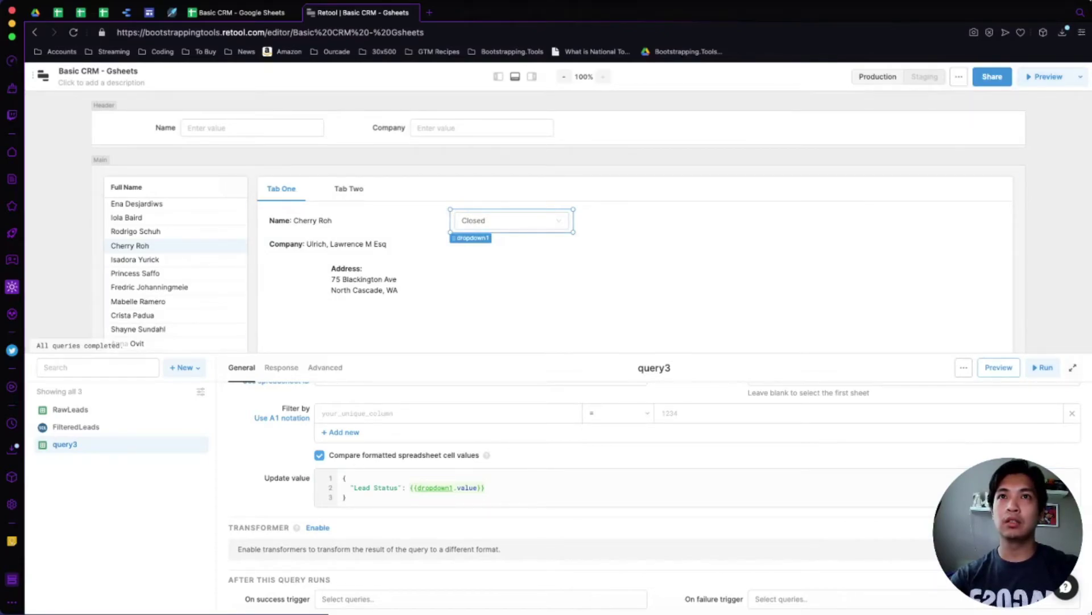
left_click(626, 295)
left_click(532, 77)
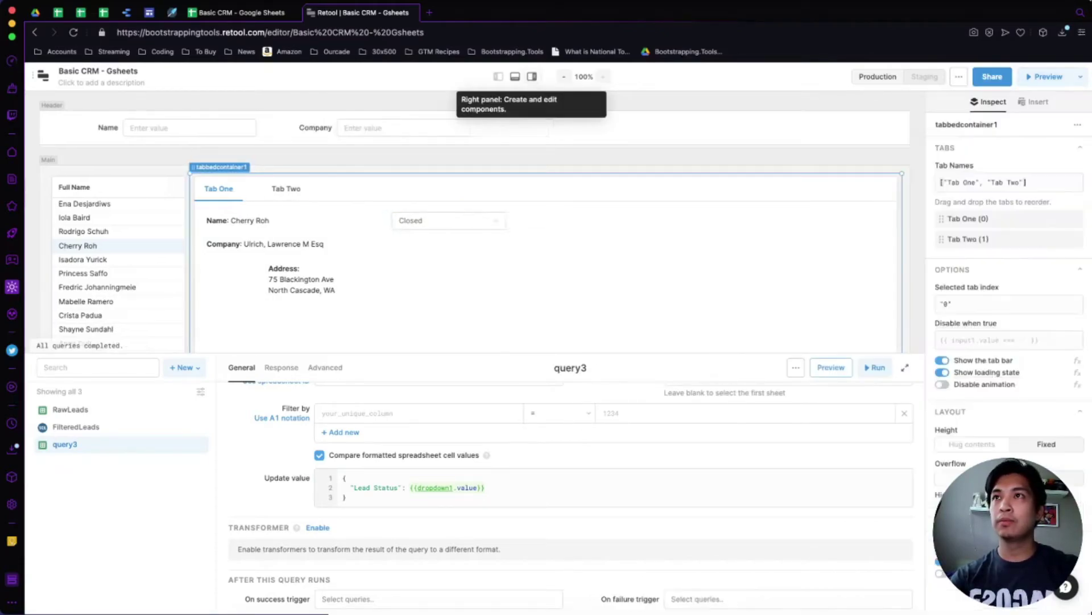
scroll(512, 228, "down", 2)
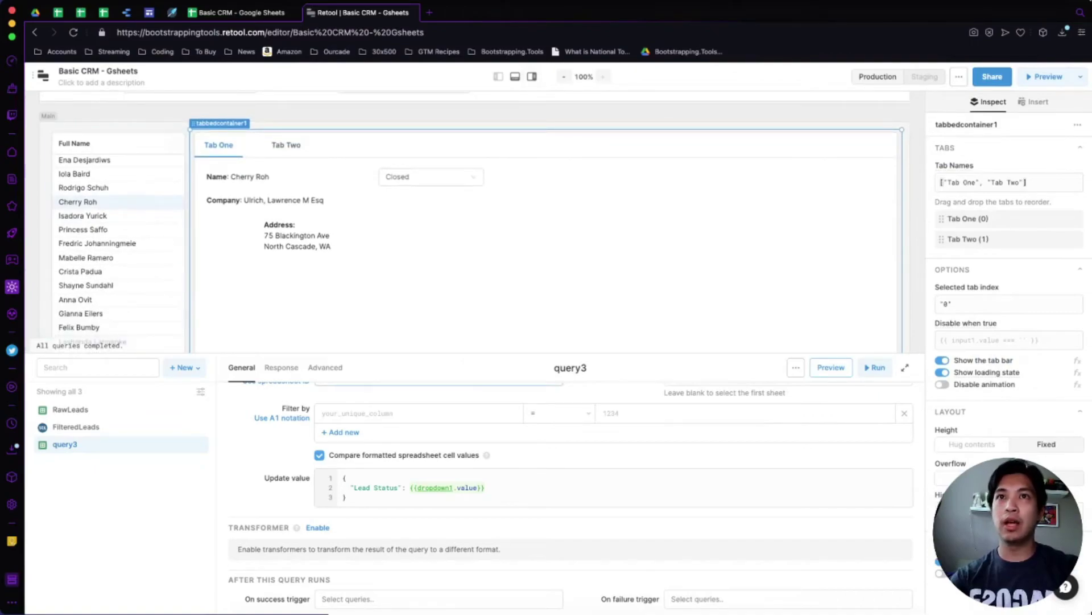
left_click(905, 367)
left_click(904, 226)
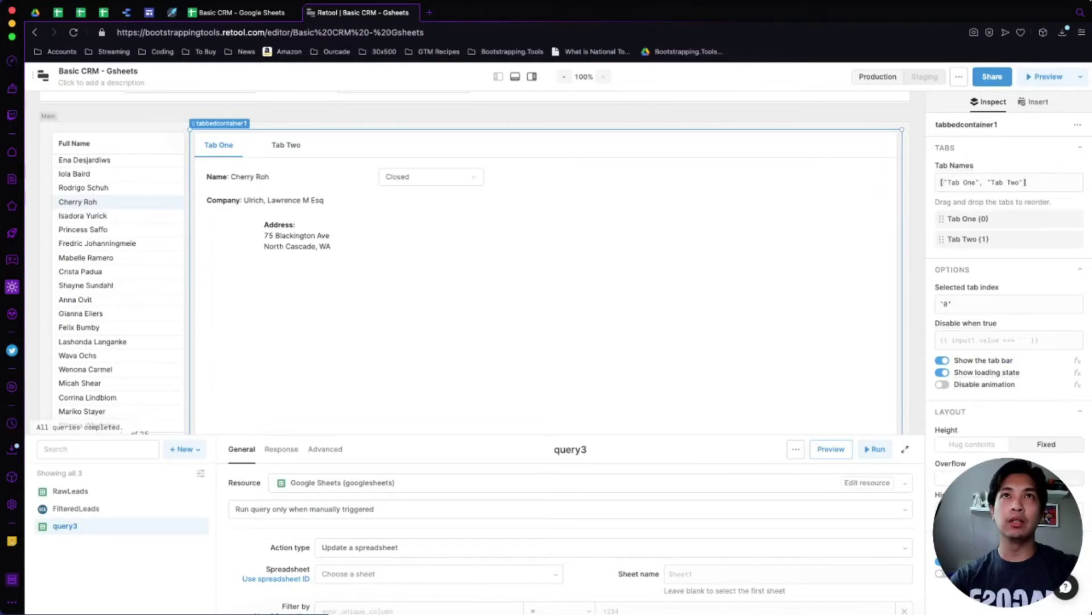
Add a button to the lead details area and label it Save Changes.
left_click(1033, 102)
left_click_drag(949, 240, 832, 176)
double_click(949, 182)
type("Save Changes")
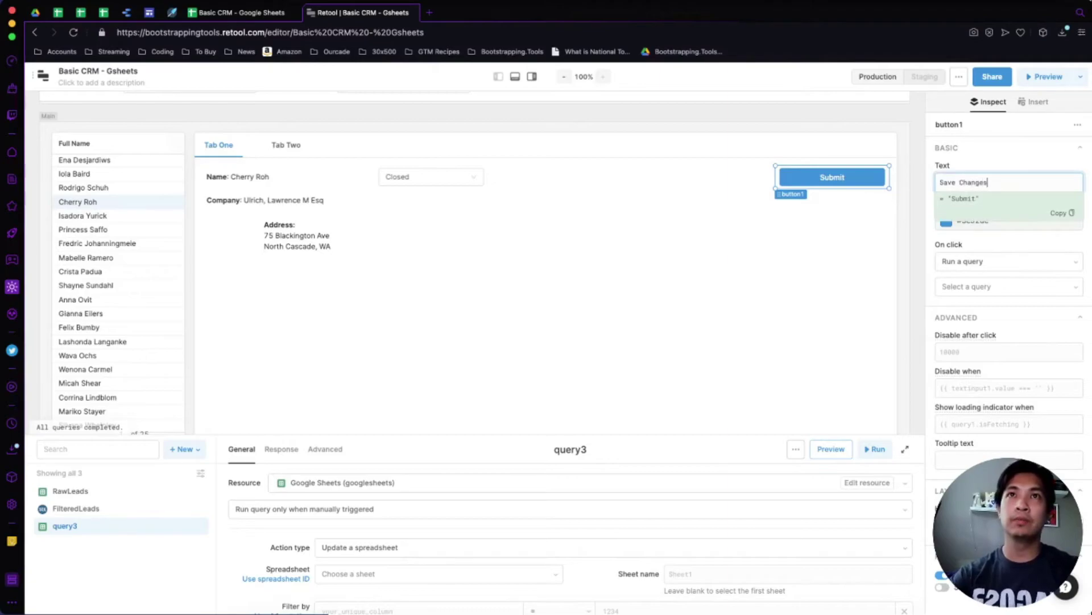
key("Escape")
Make the Save Changes button's click action run query3.
left_click(1009, 261)
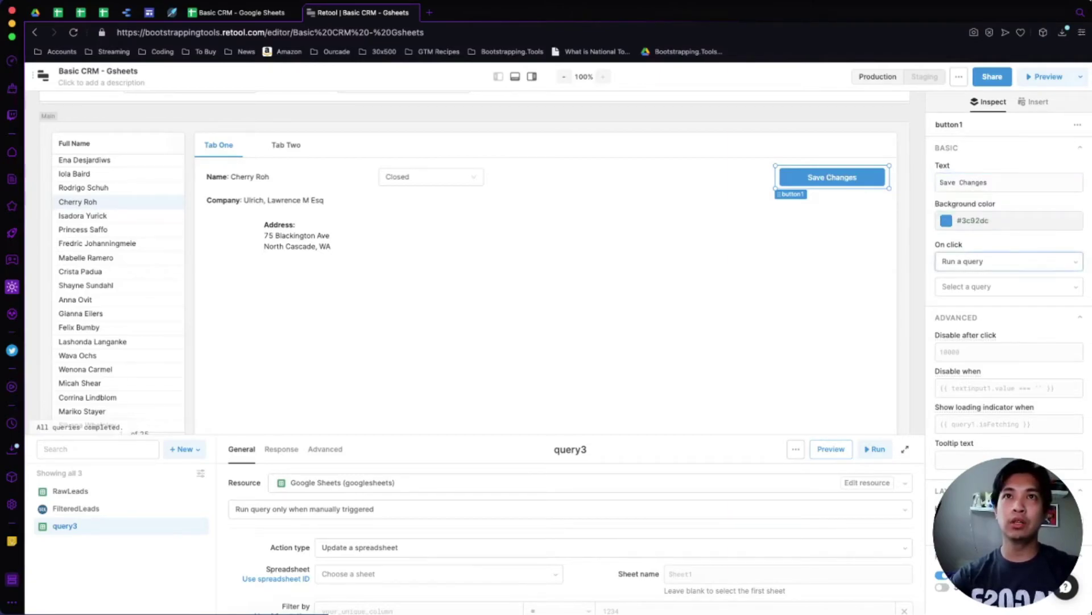
left_click(963, 309)
left_click(1001, 286)
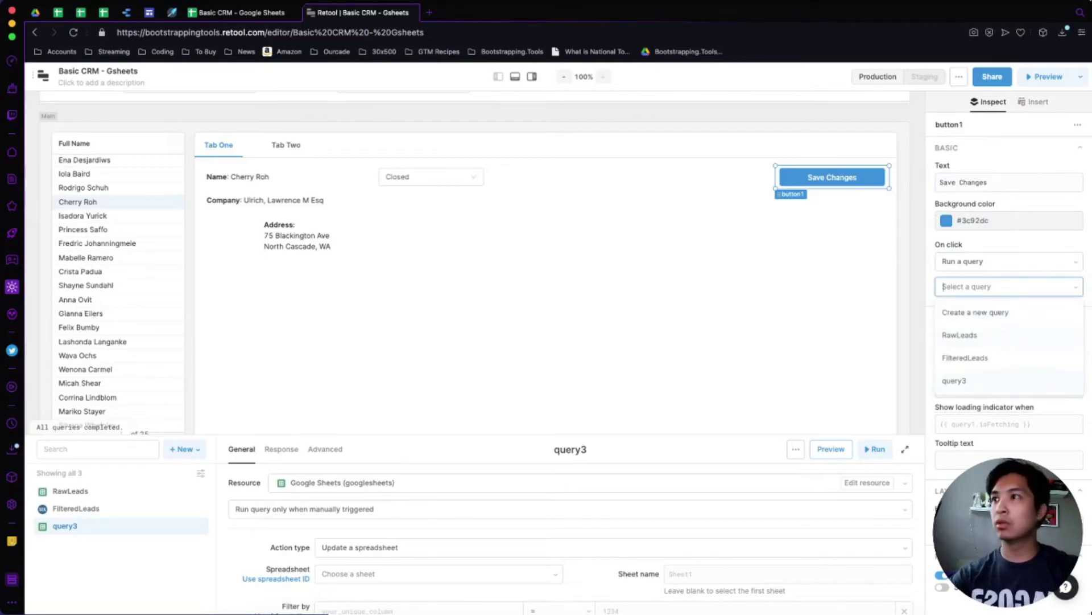
left_click(954, 381)
Rename query3 to UpdateStatus.
left_click(570, 448)
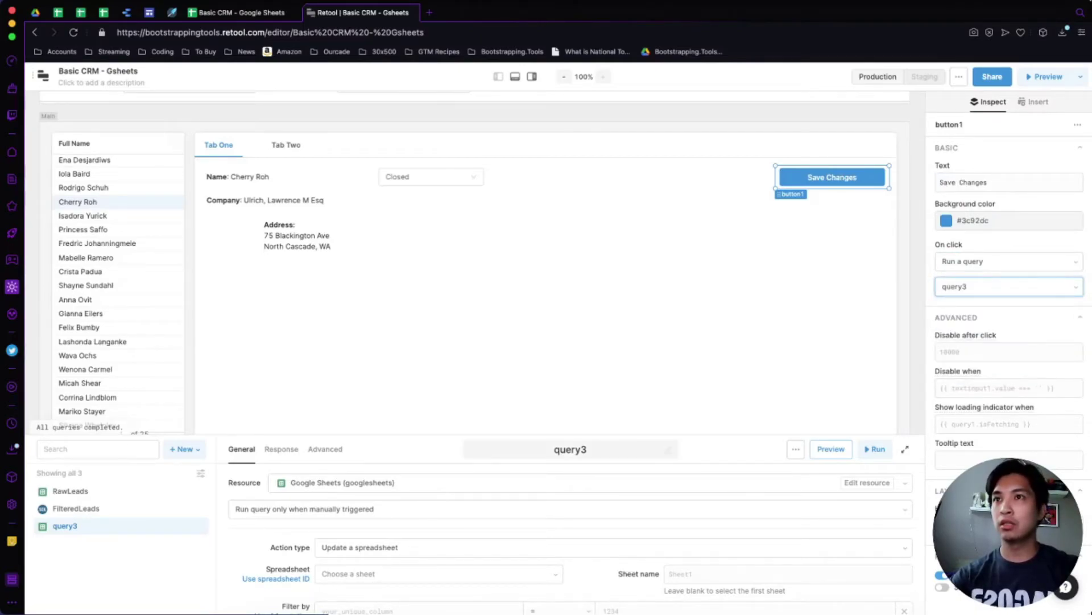
type("Update Status")
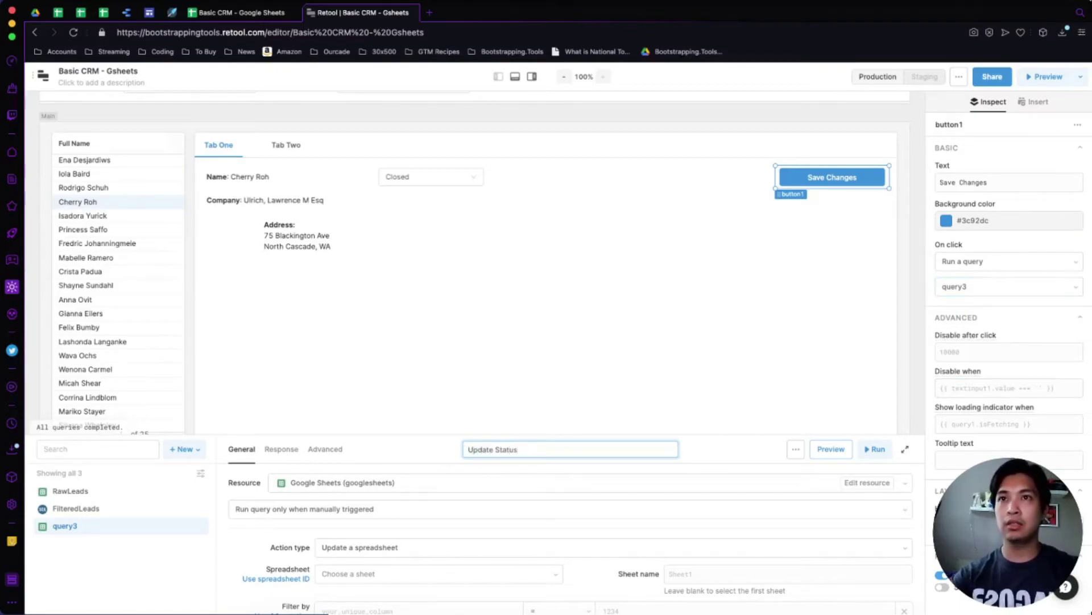
key("BackSpace")
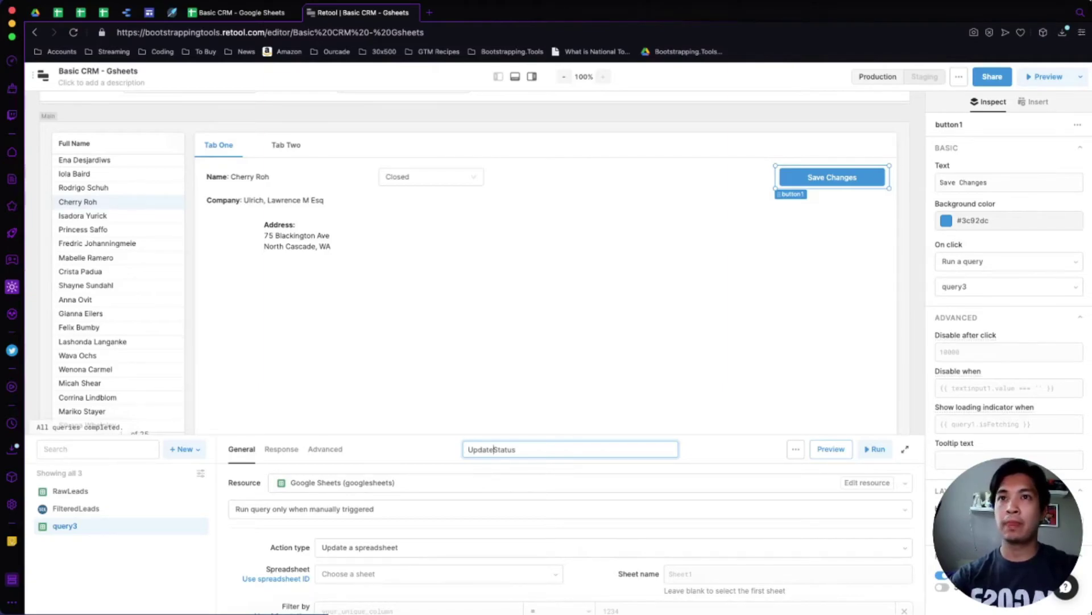
key("Return")
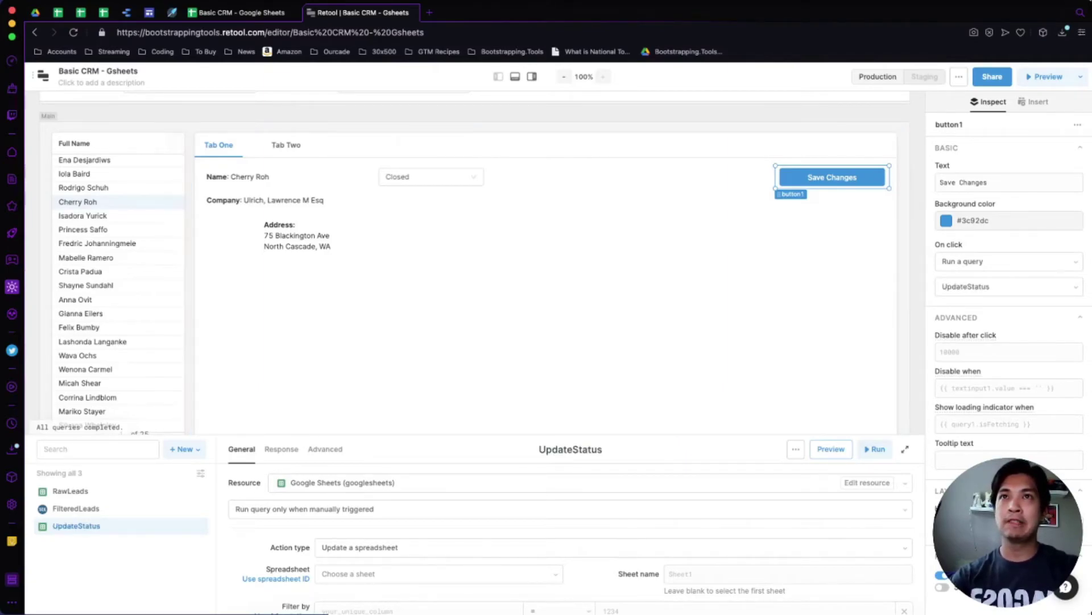
key("Escape")
left_click(431, 176)
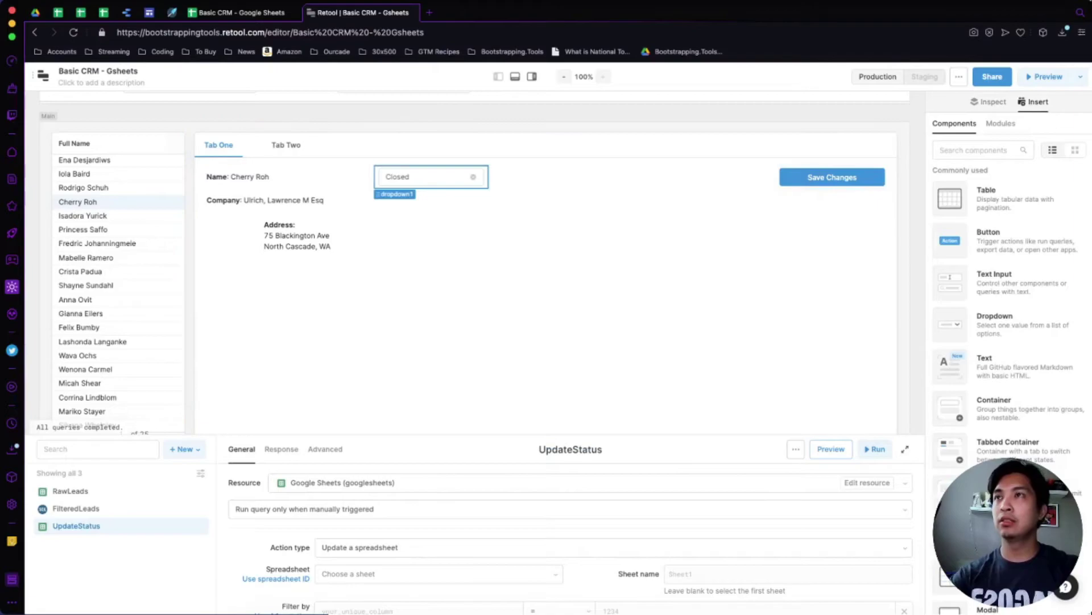
left_click(288, 176)
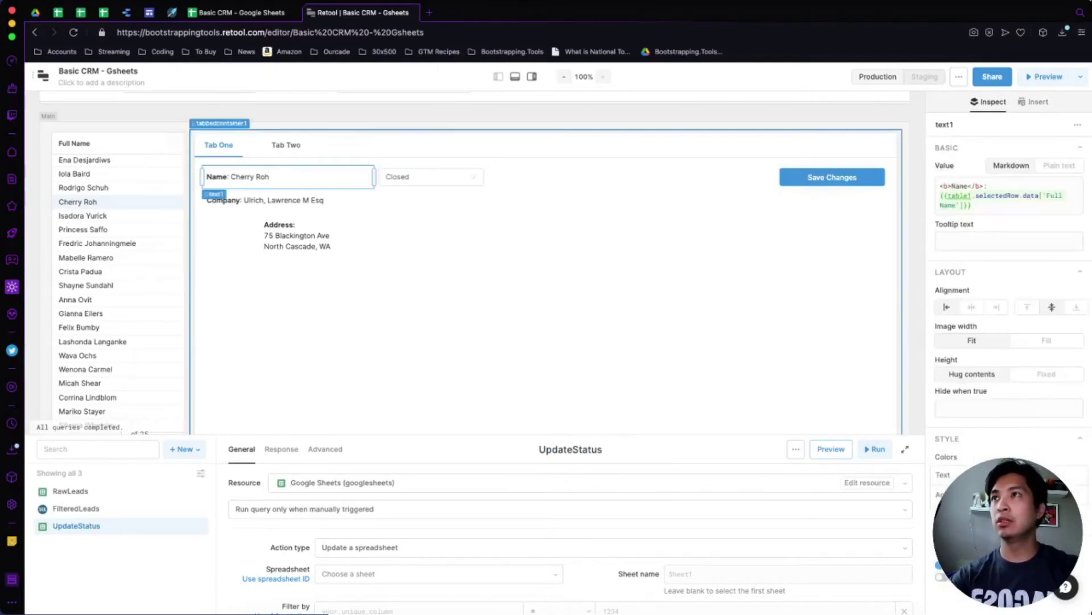
Search the Leads sheet for the displayed lead's name.
left_click(242, 12)
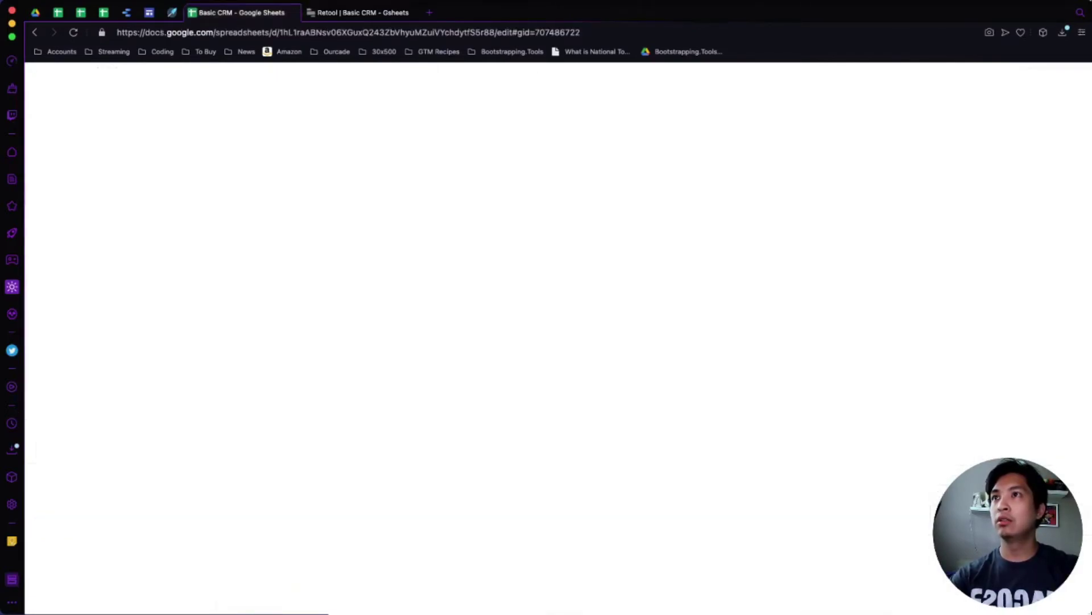
left_click(296, 314)
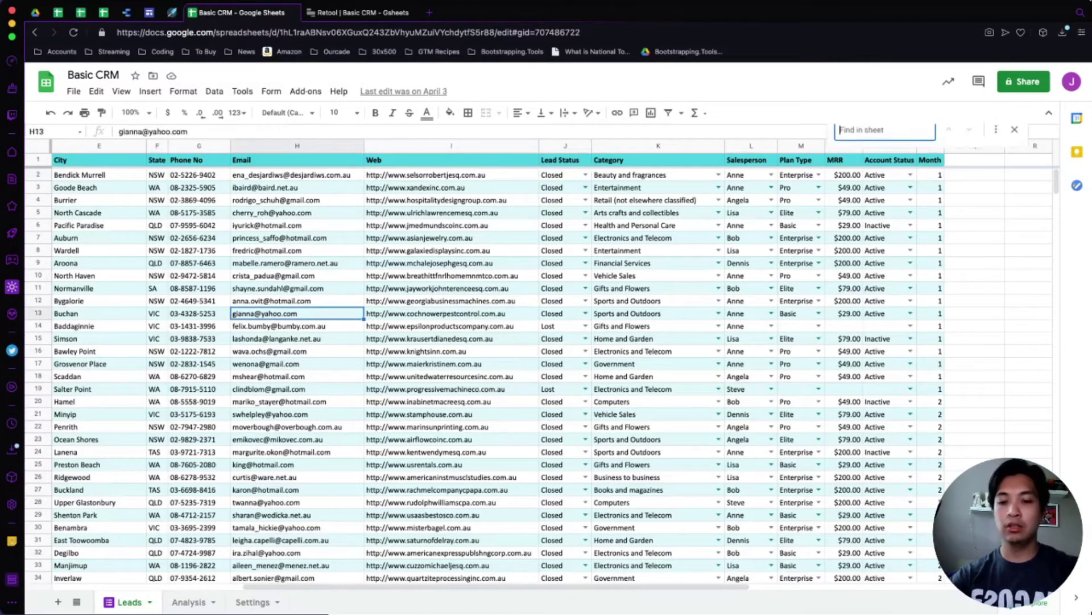
key("ctrl+f")
type("cherry")
key("Return")
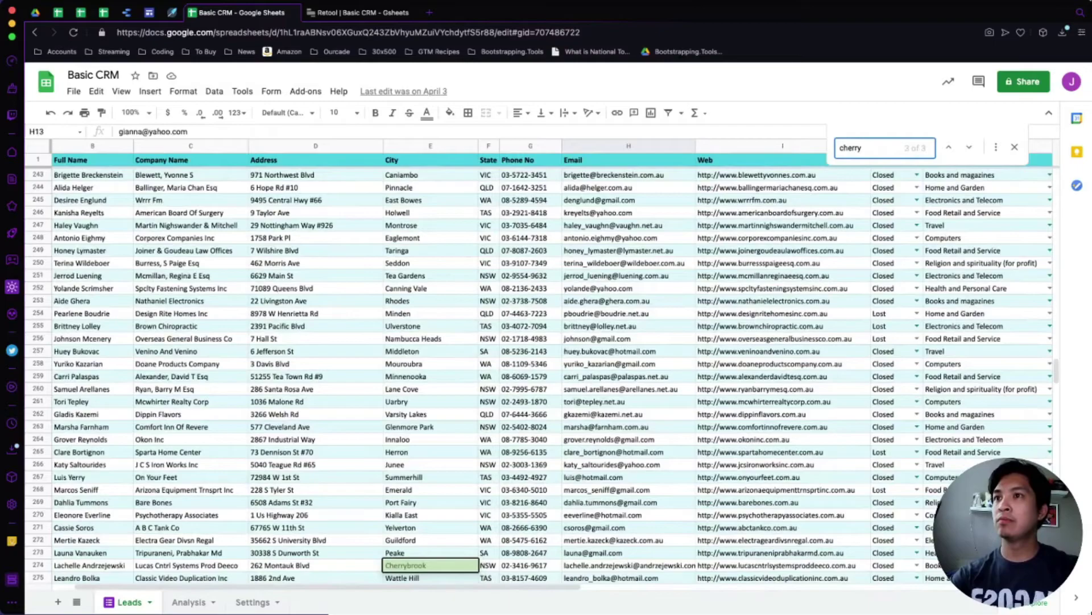
key("Return")
type("r")
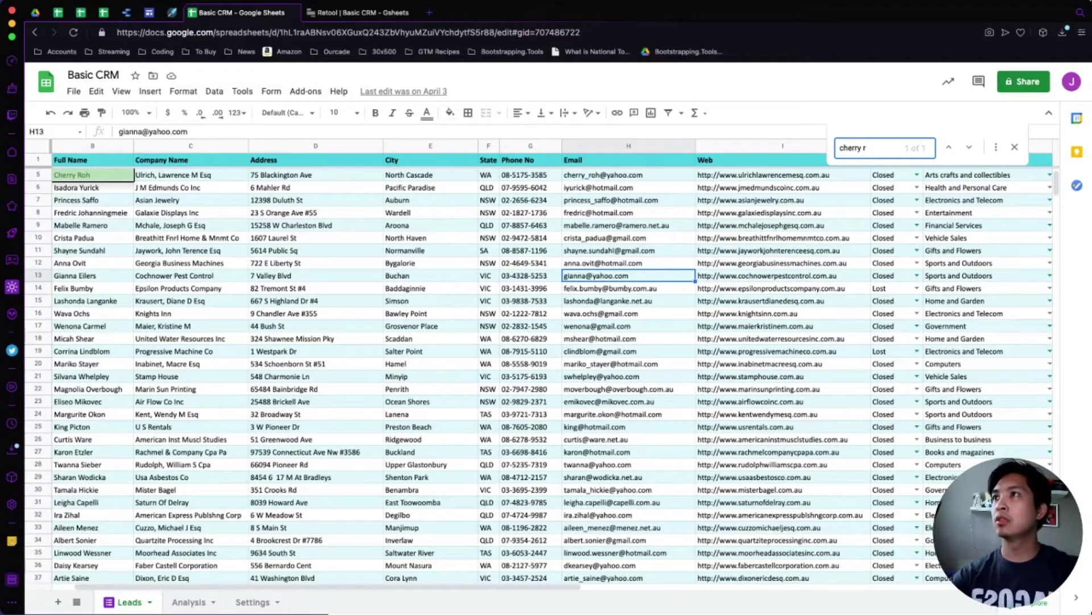
Select the lead's row 5 and confirm cell J5 reads Closed before returning to Retool.
left_click(38, 175)
scroll(538, 376, "up", 1)
scroll(538, 370, "right", 3)
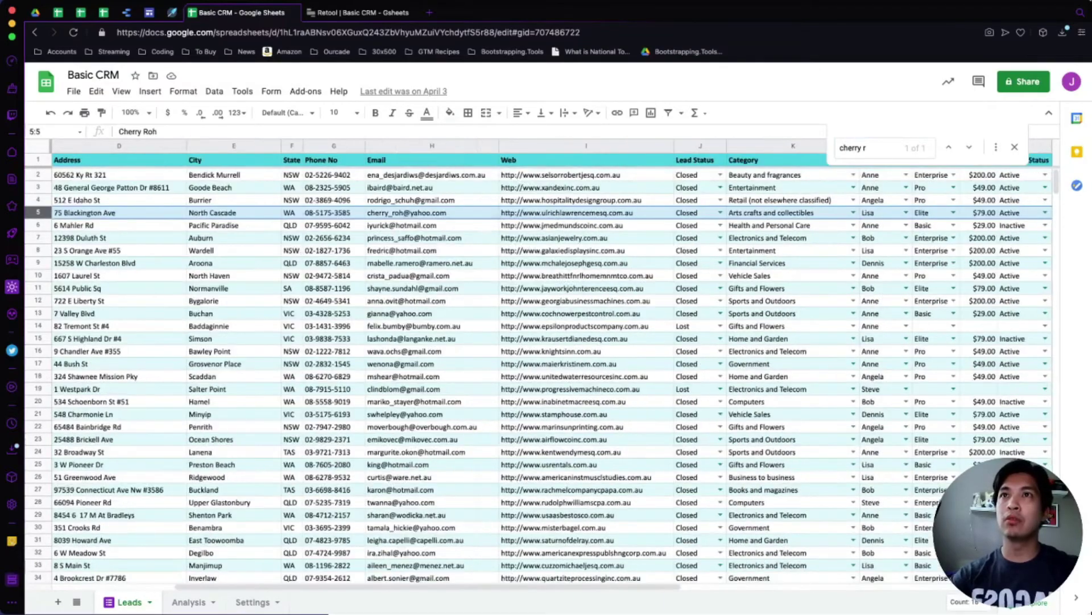
left_click(694, 212)
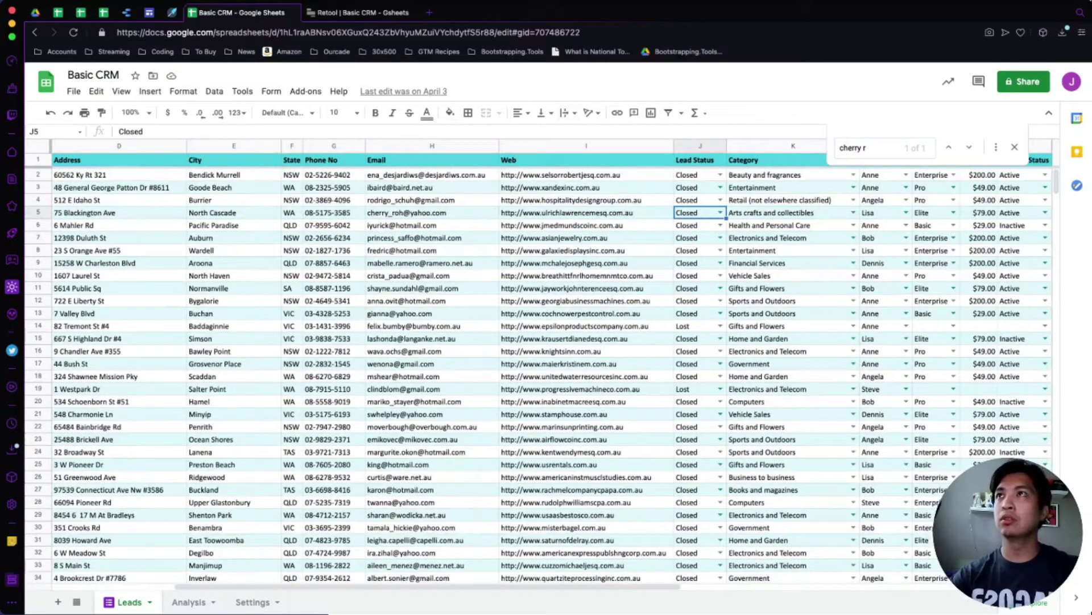
key("ctrl+Tab")
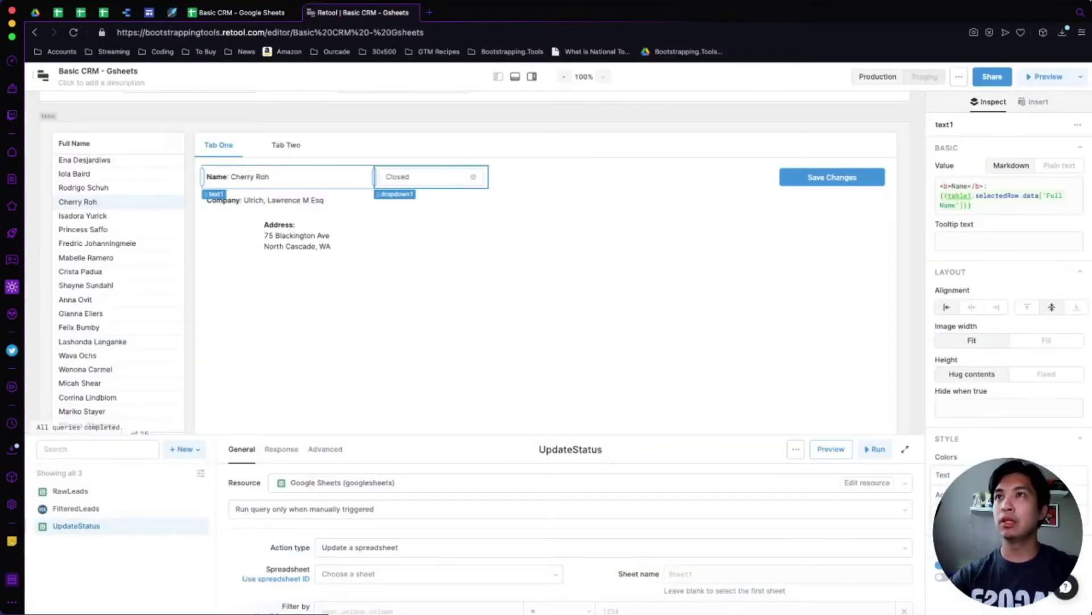
Set the lead's status to Lost and test Save Changes, which fails with error 422.
left_click(424, 177)
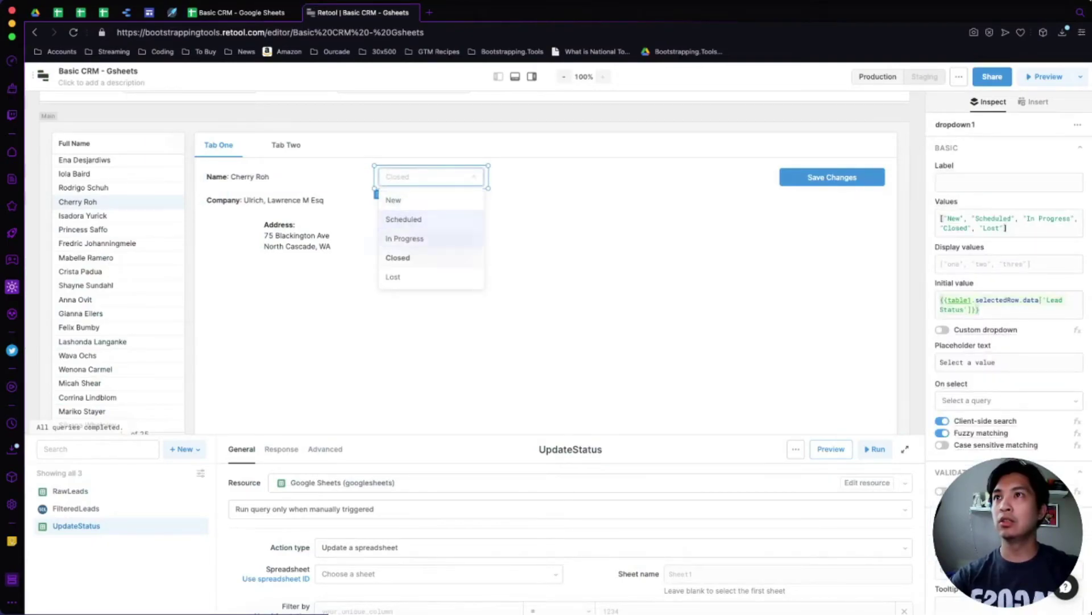
left_click(404, 276)
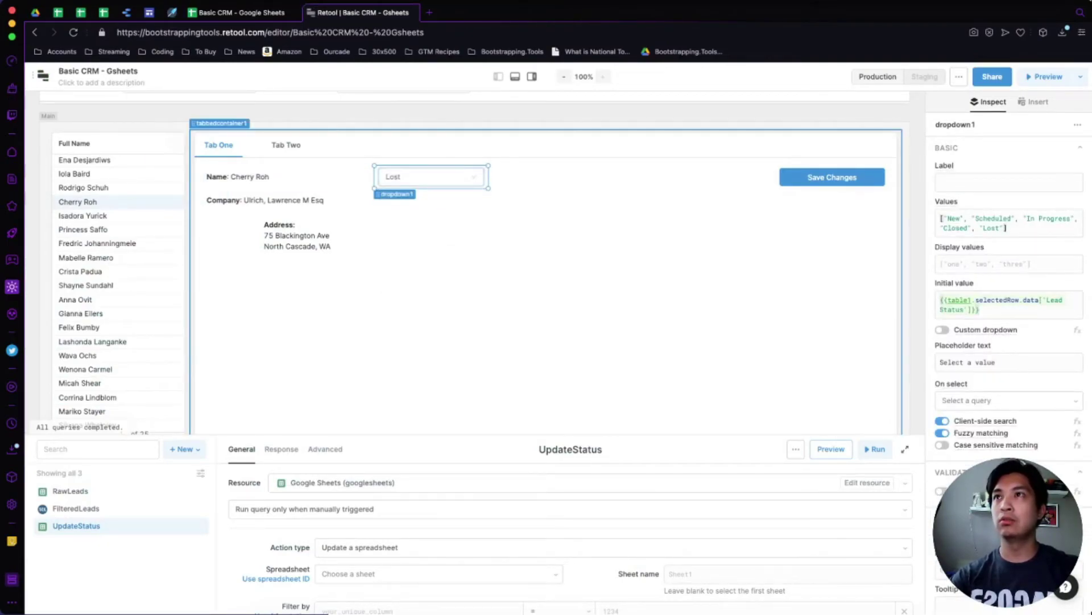
left_click(832, 177)
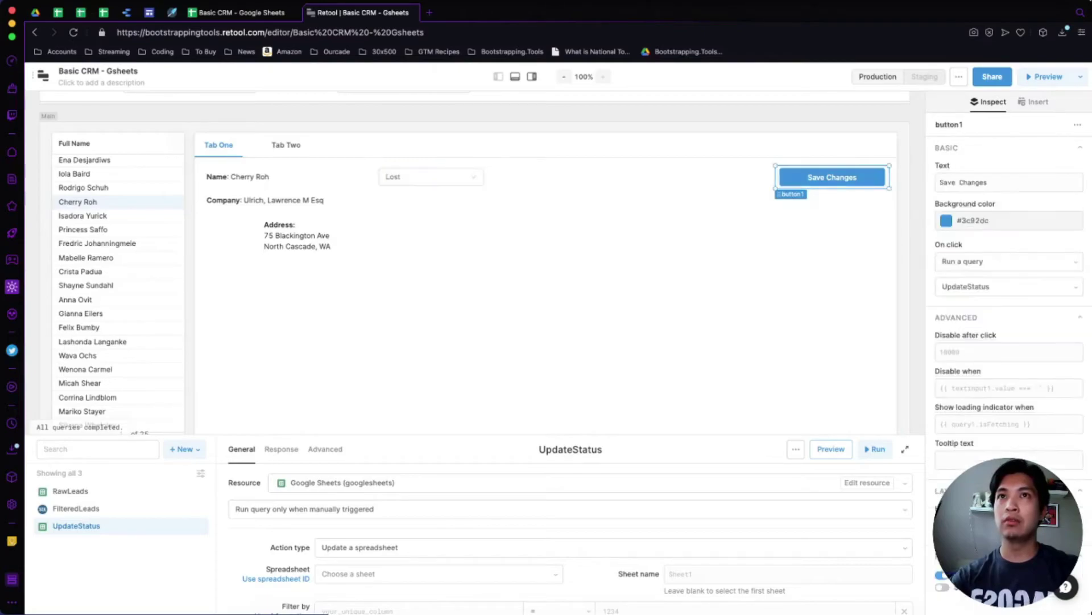
left_click(831, 177)
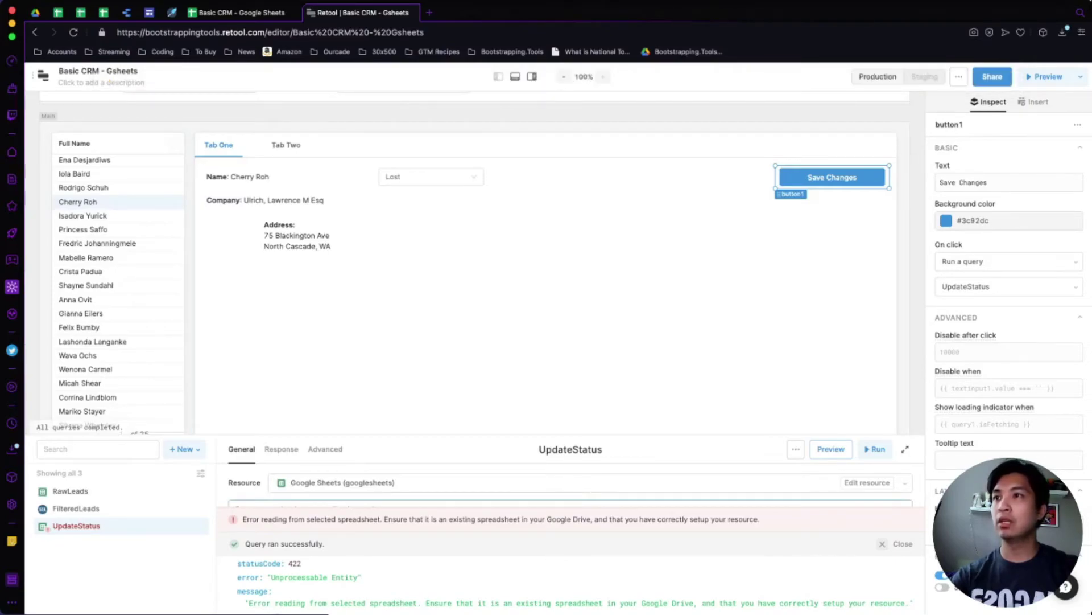
scroll(569, 584, "down", 1)
scroll(569, 584, "down", 1)
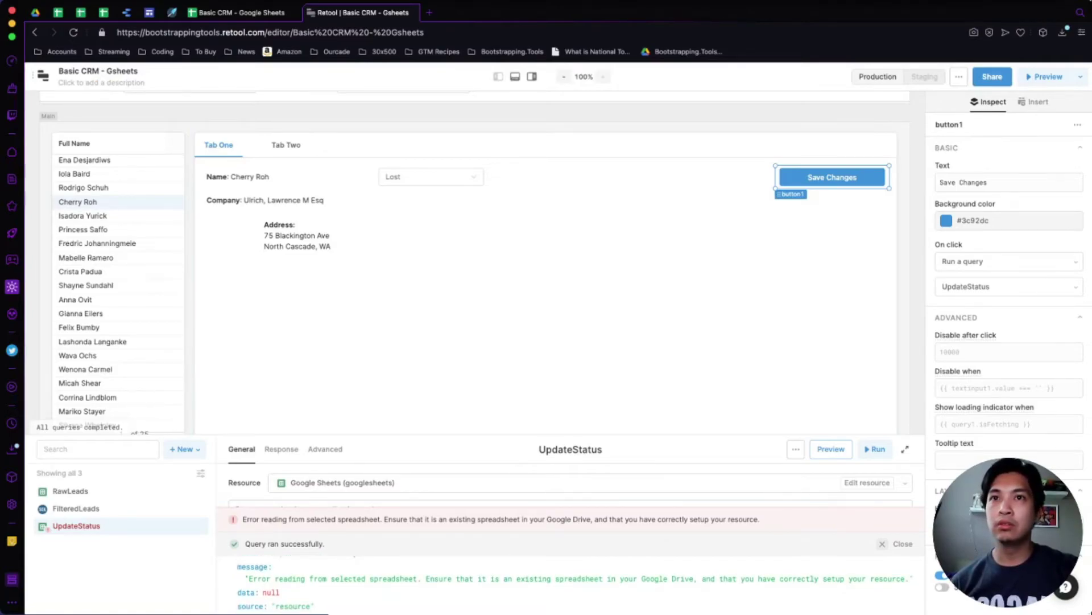
Switch the UpdateStatus query to identify the spreadsheet by its ID.
left_click(906, 448)
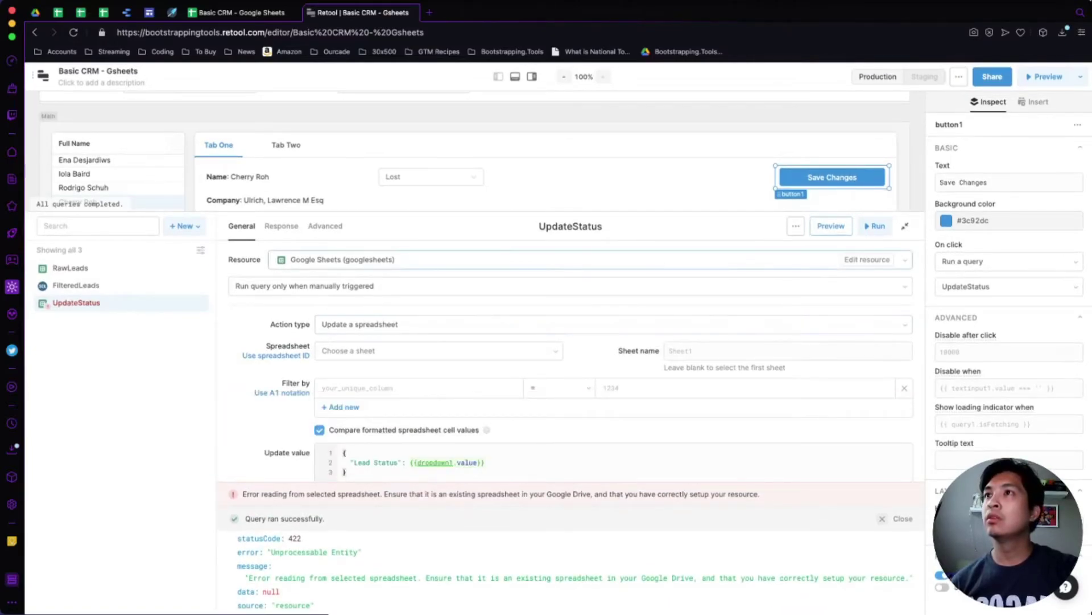
left_click(276, 355)
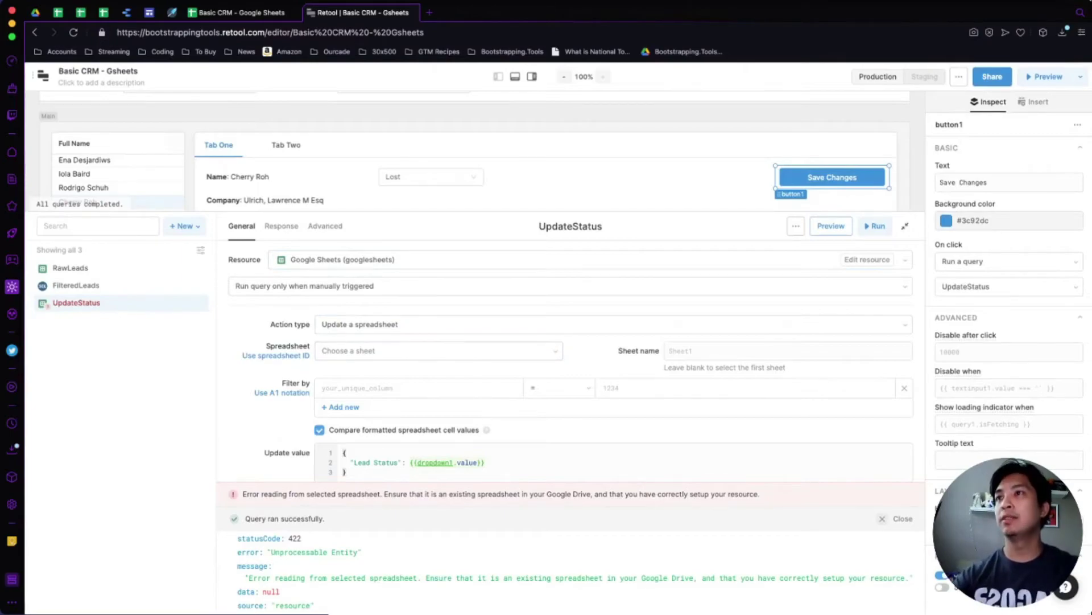
left_click(239, 12)
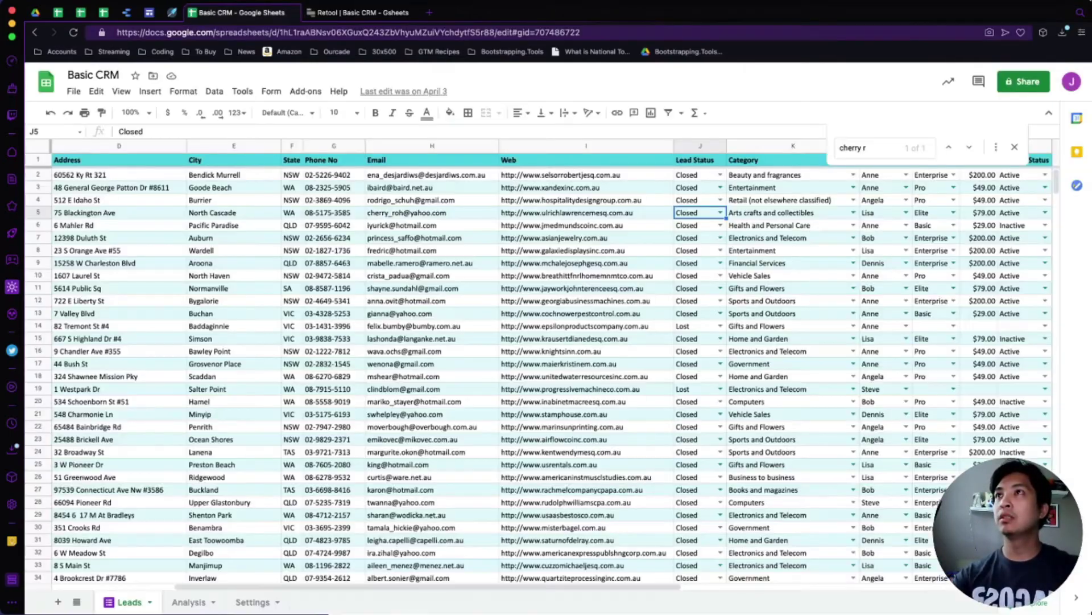
Paste the Basic CRM spreadsheet ID from the Sheets URL into the query and set sheet name Leads.
double_click(280, 33)
key("super+c")
left_click(357, 12)
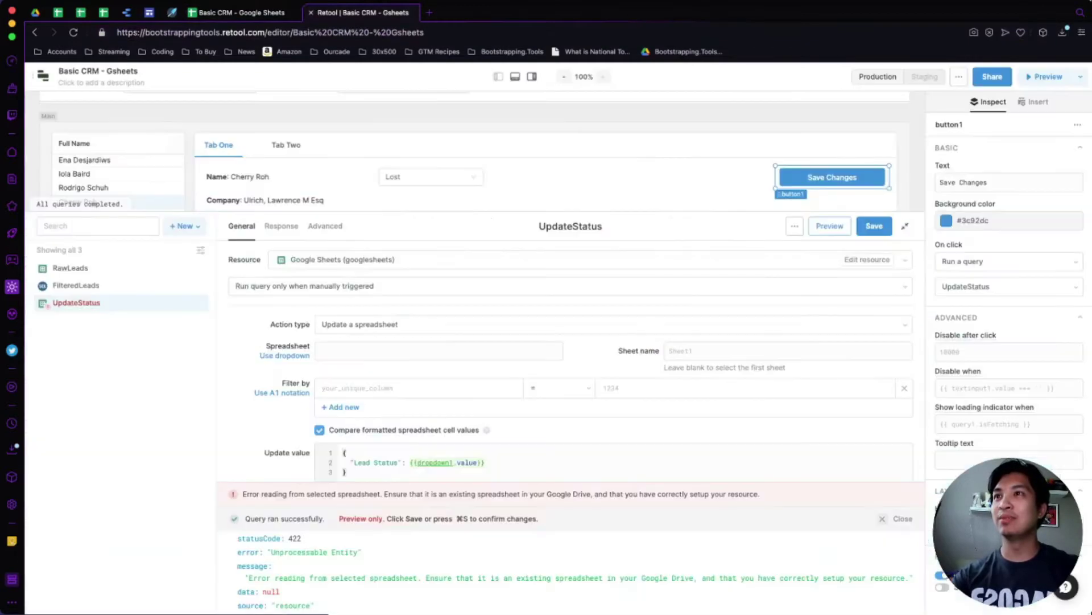
left_click(439, 351)
key("super+v")
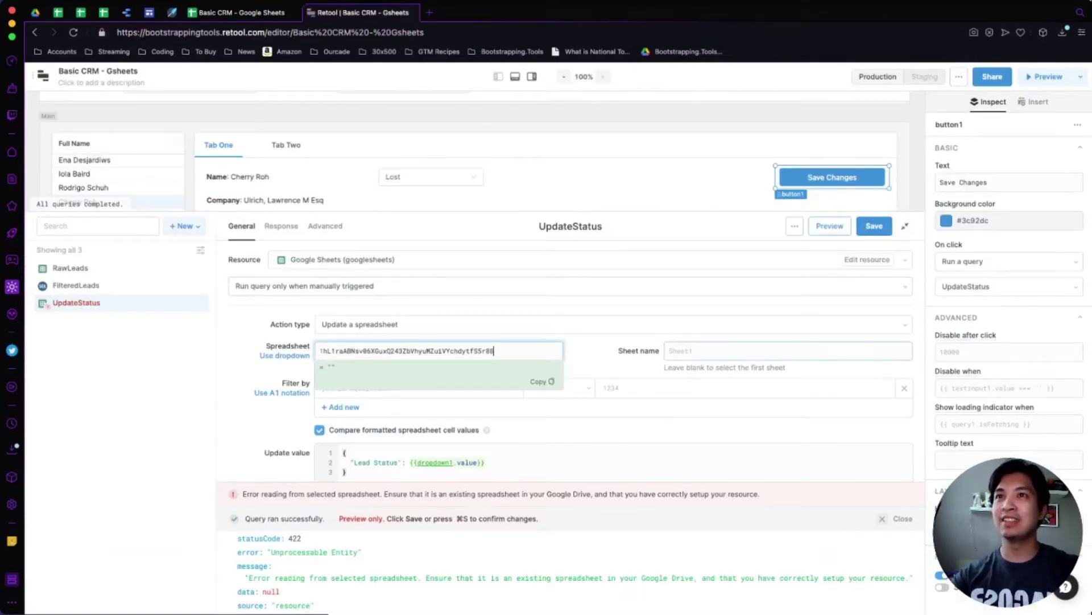
left_click(788, 351)
type("Leads")
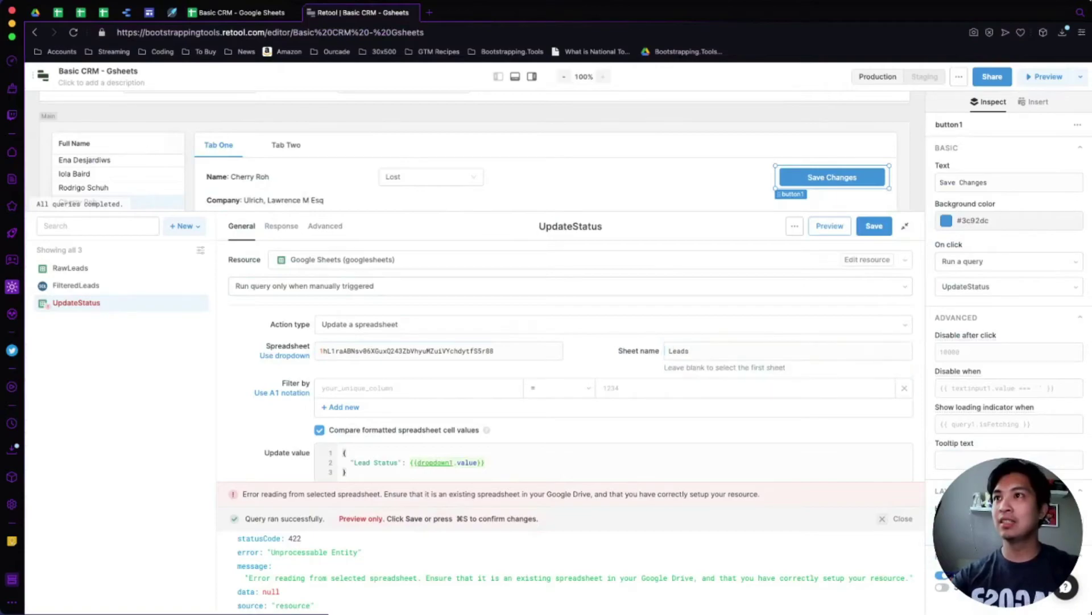
scroll(569, 364, "down", 3)
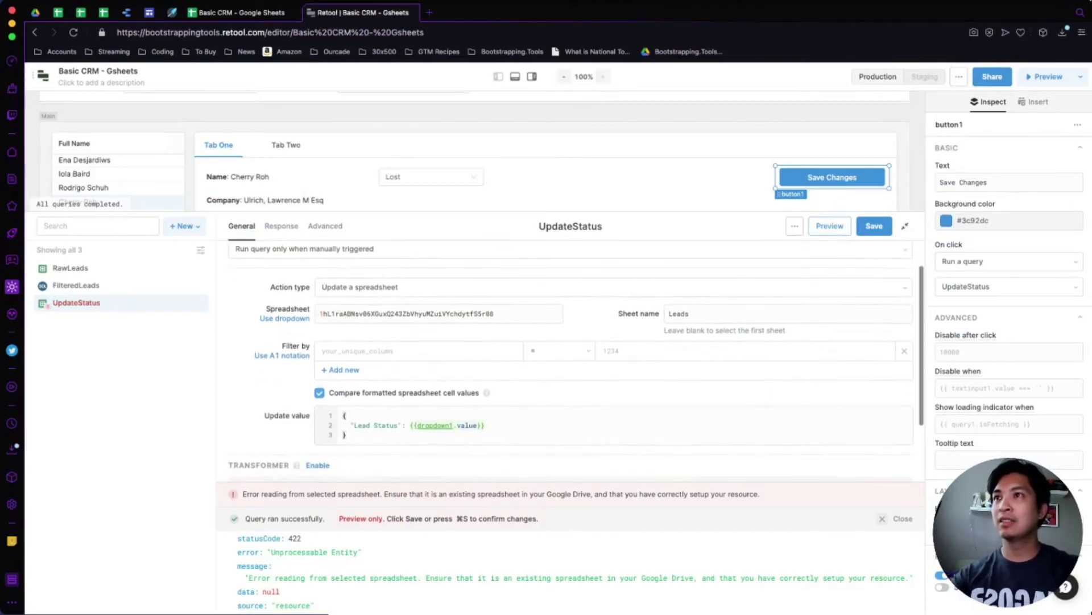
scroll(569, 364, "up", 2)
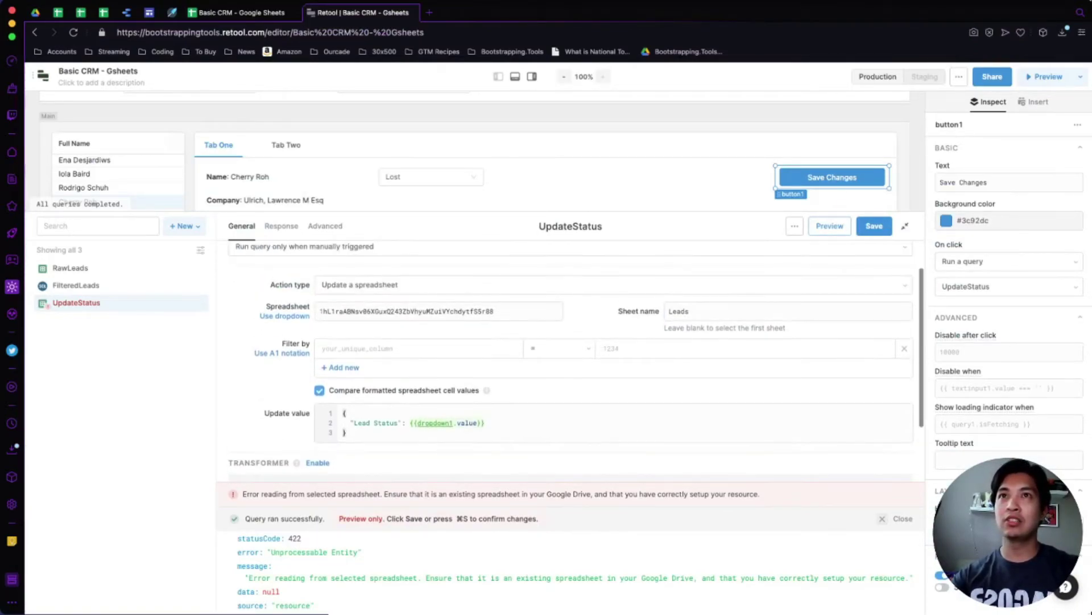
Collapse the query editor and save the UpdateStatus query.
left_click(905, 226)
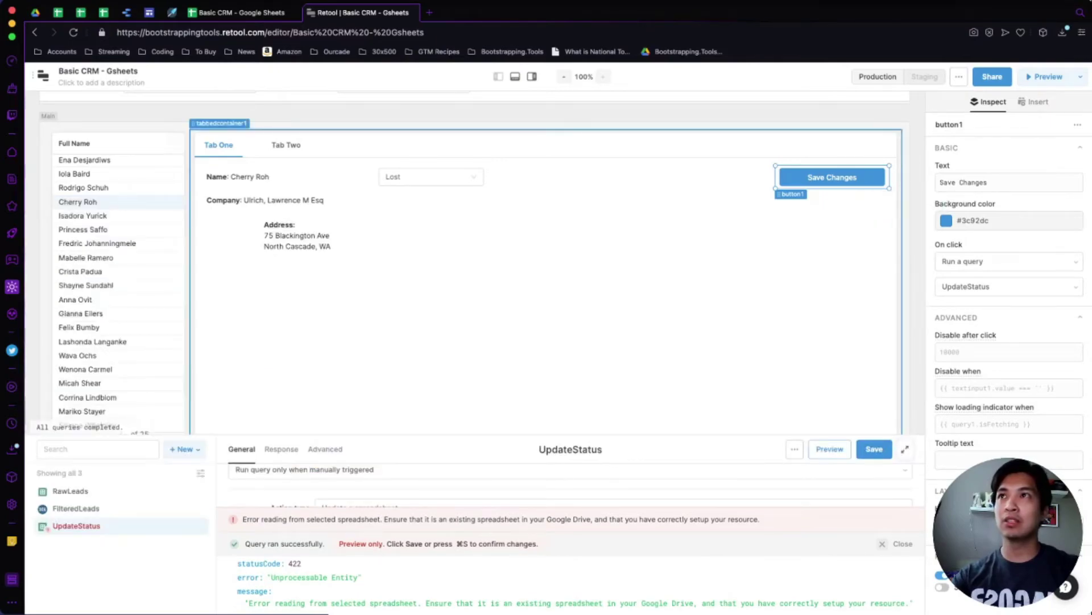
left_click(874, 449)
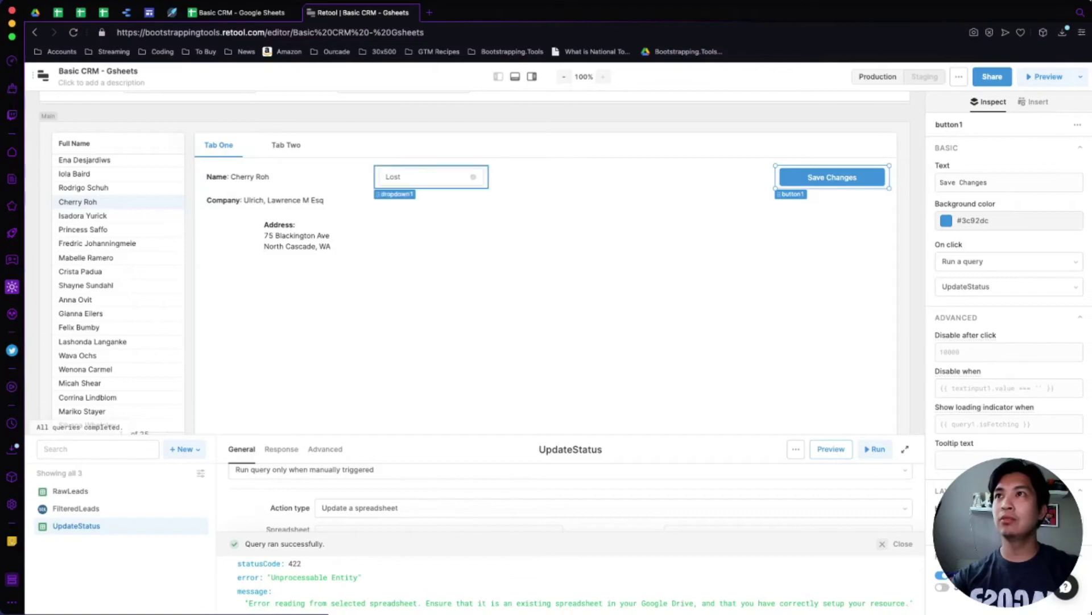
left_click(242, 12)
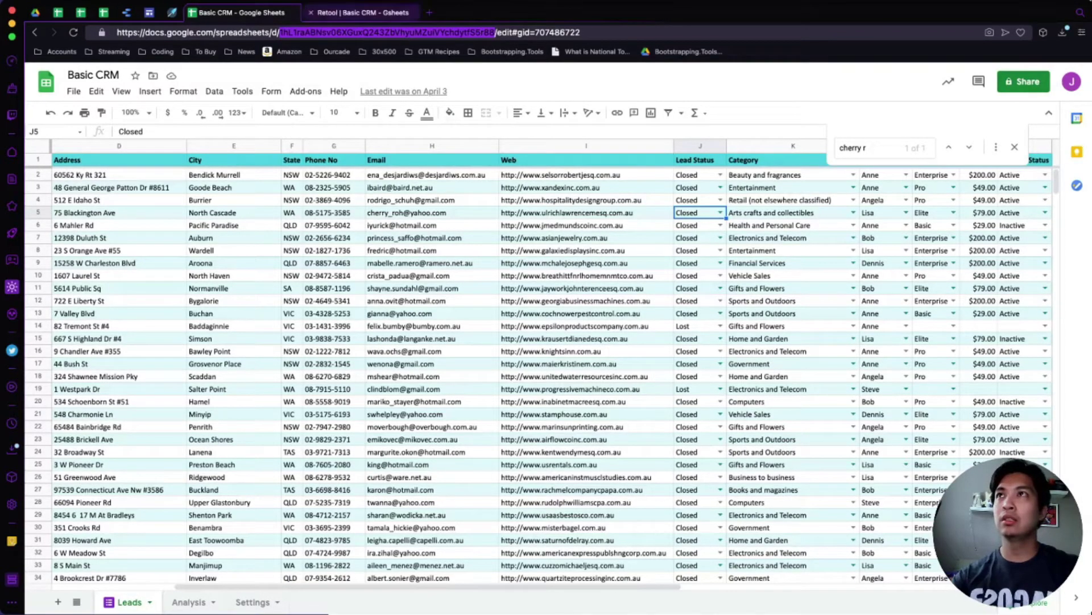
Rerun Save Changes with status Lost and review the UpdateStatus query settings.
left_click(359, 13)
left_click(832, 177)
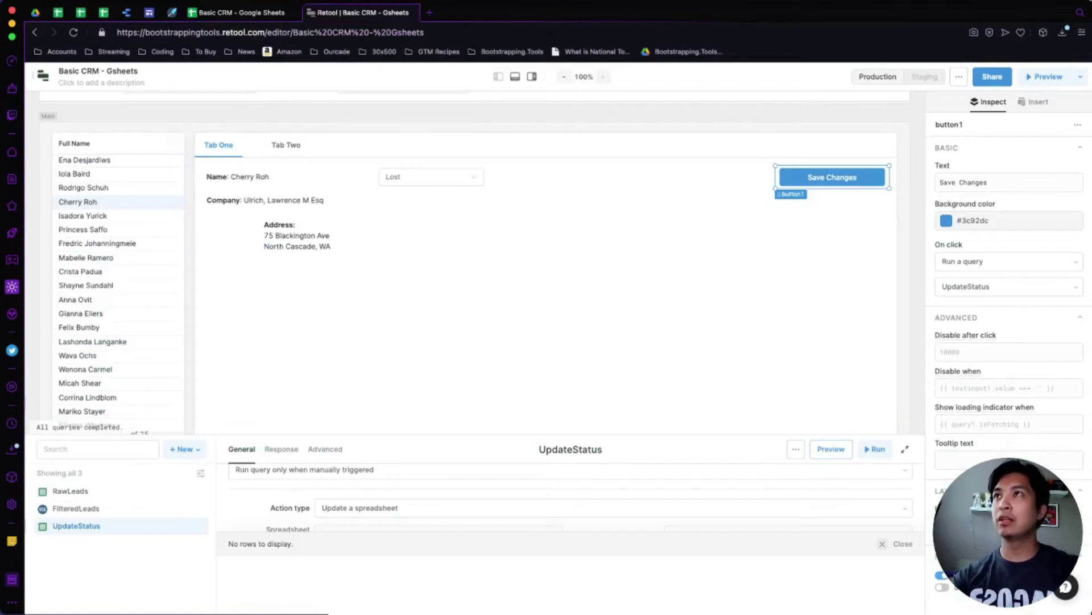
left_click(242, 12)
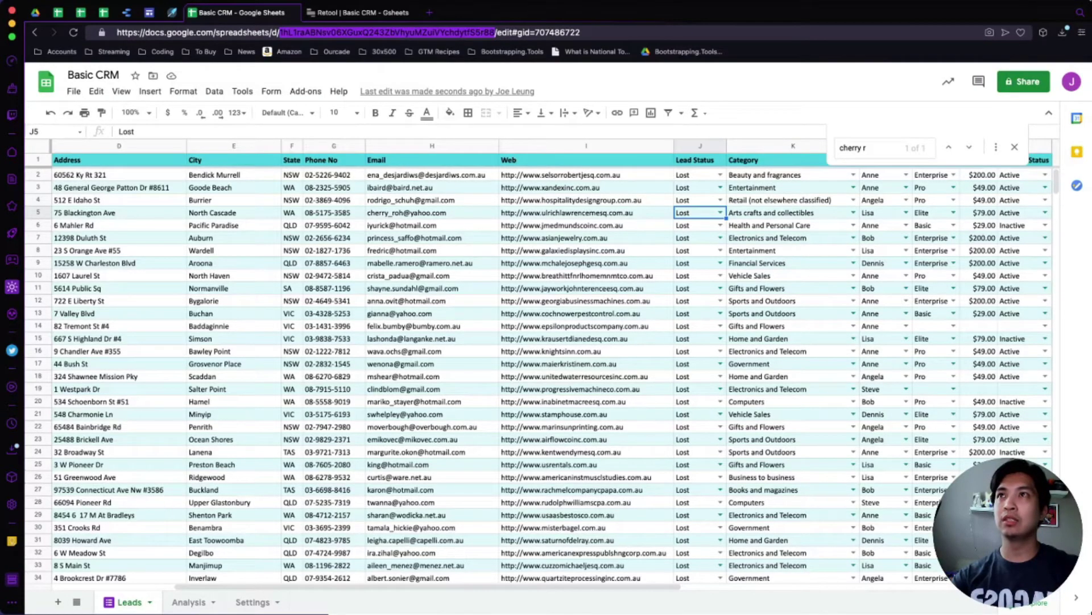
left_click(358, 12)
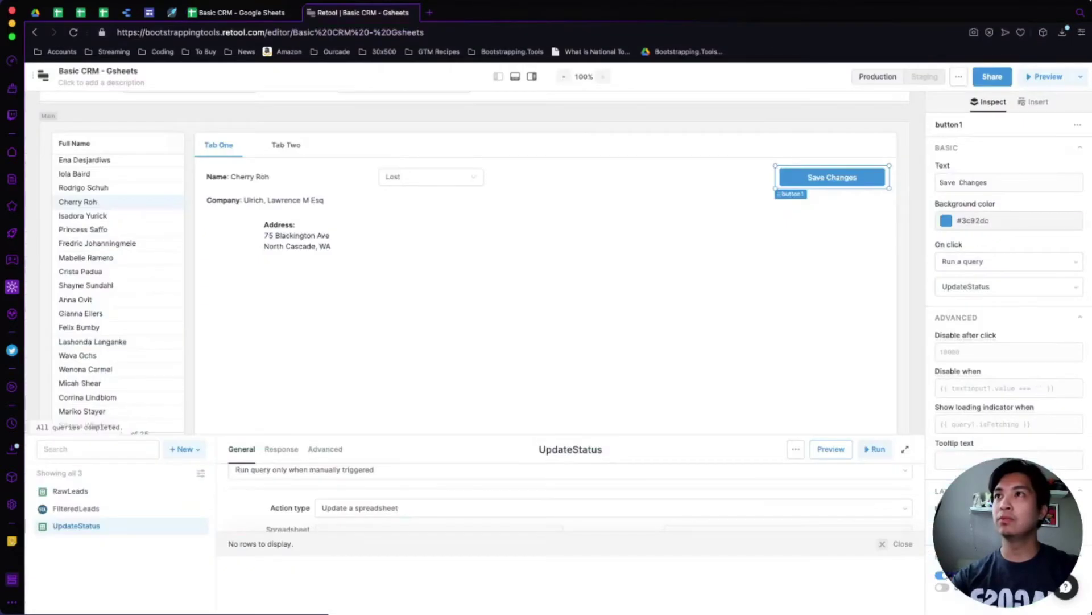
scroll(569, 501, "down", 2)
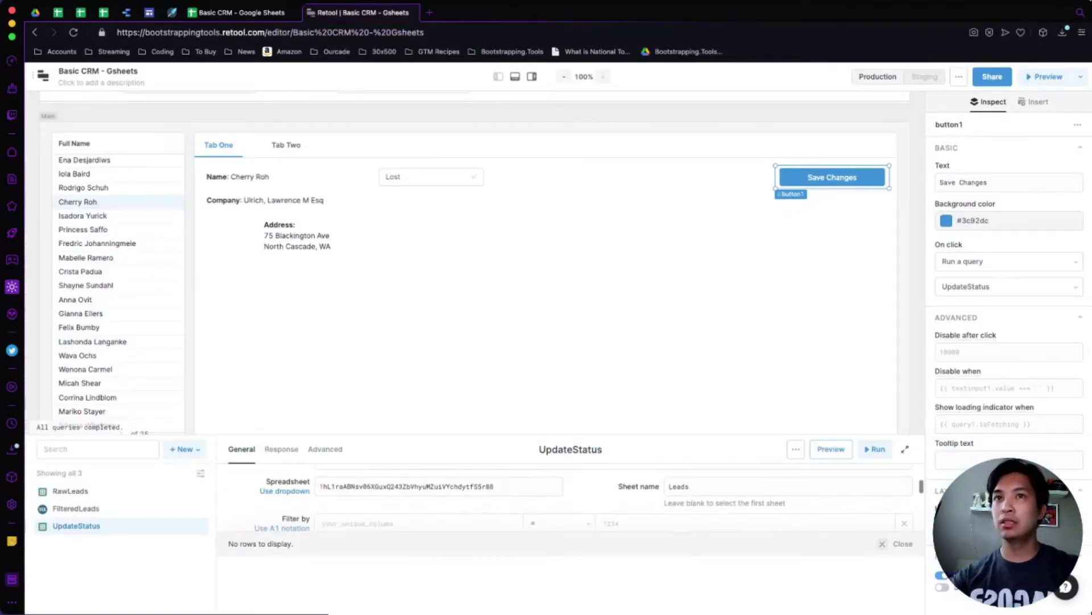
left_click(905, 449)
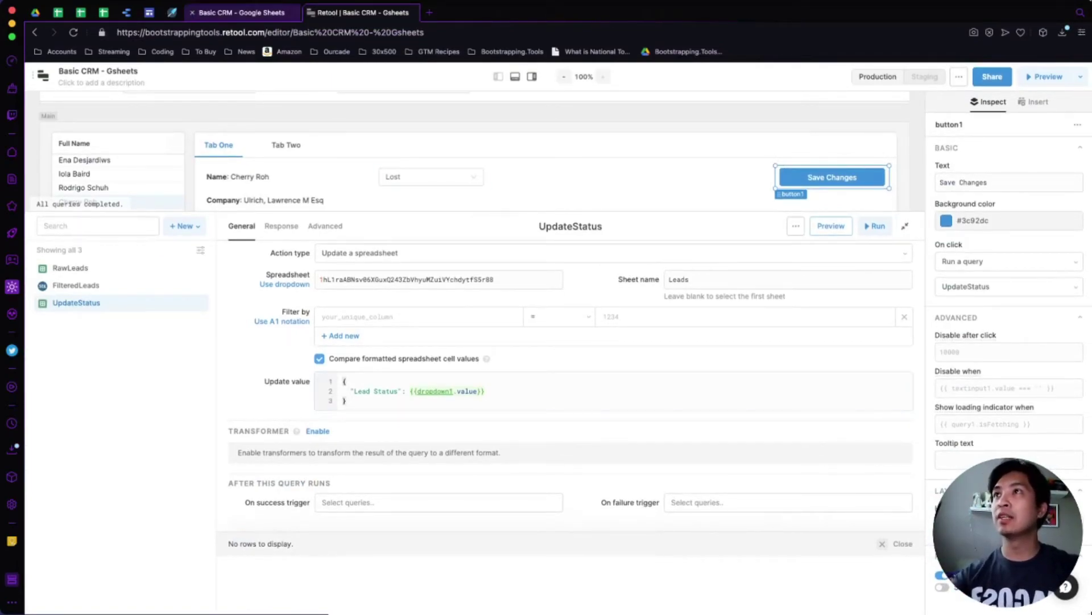
Confirm several leads' Lead Status now read Lost, then open the File menu.
left_click(242, 12)
left_click(699, 313)
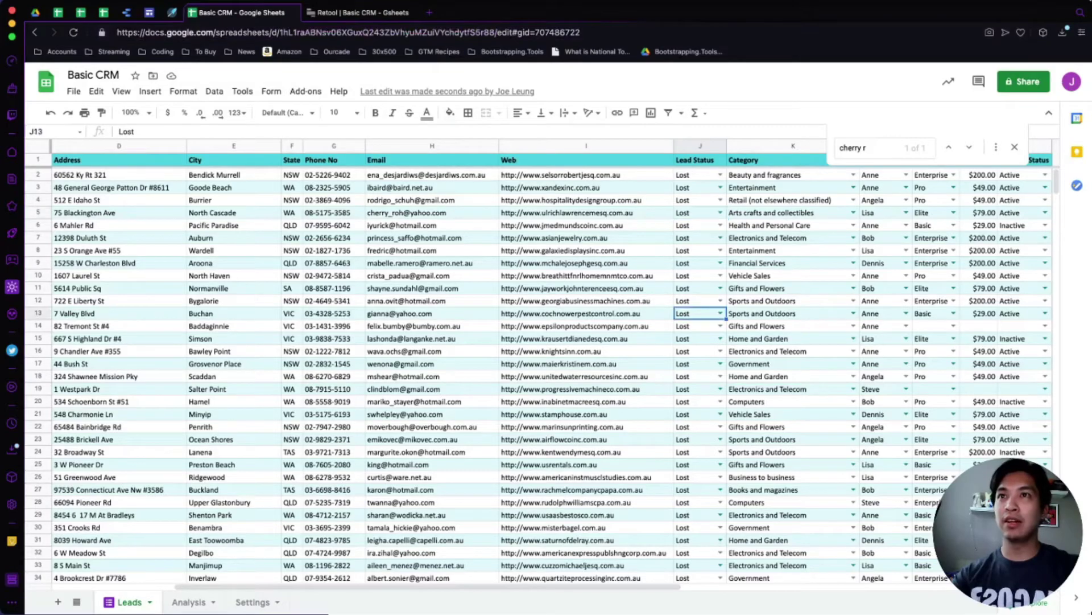
left_click(587, 339)
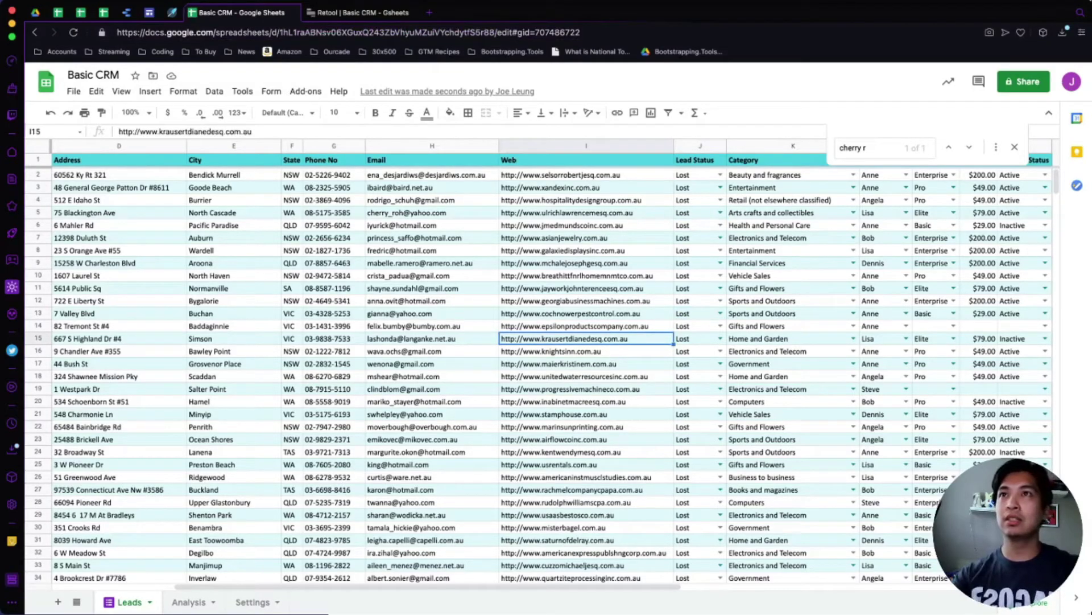
left_click(586, 275)
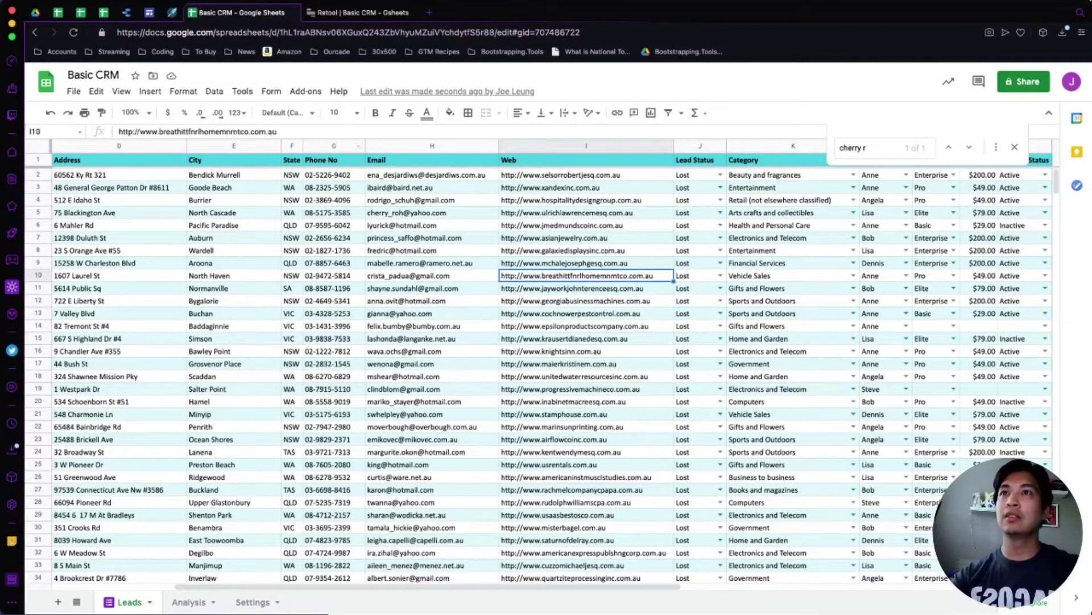
left_click(73, 91)
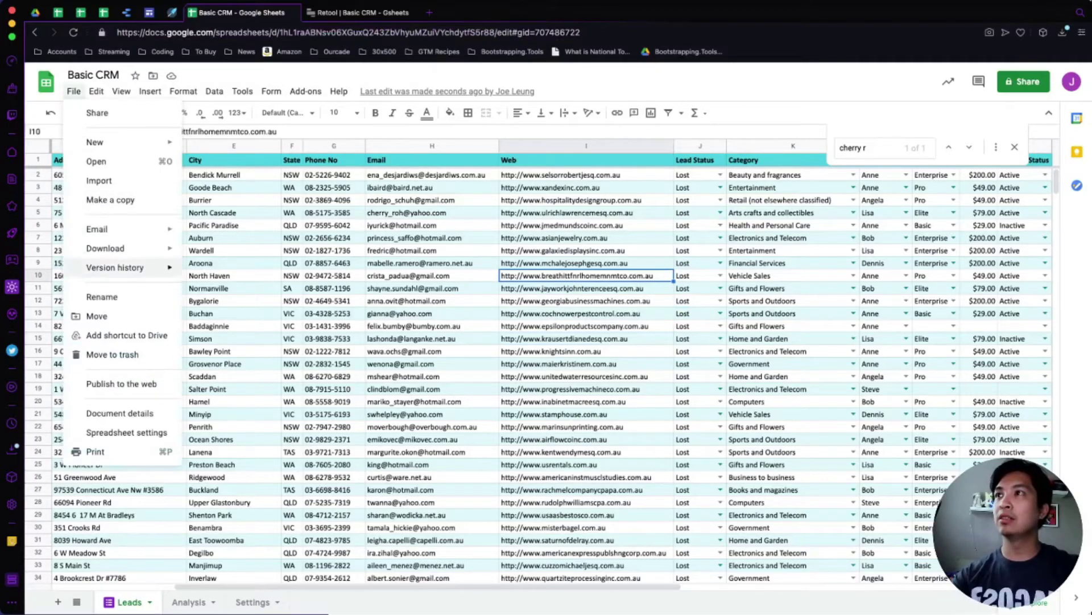
Restore the Basic CRM spreadsheet to its April 3, 12:15 PM version from version history.
left_click(239, 290)
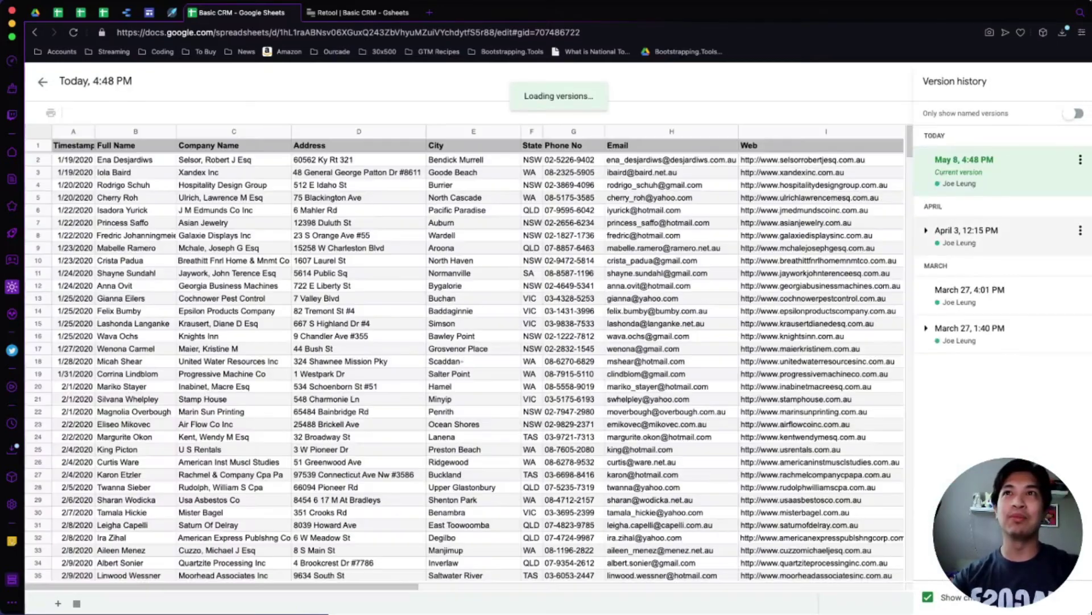
left_click(1001, 234)
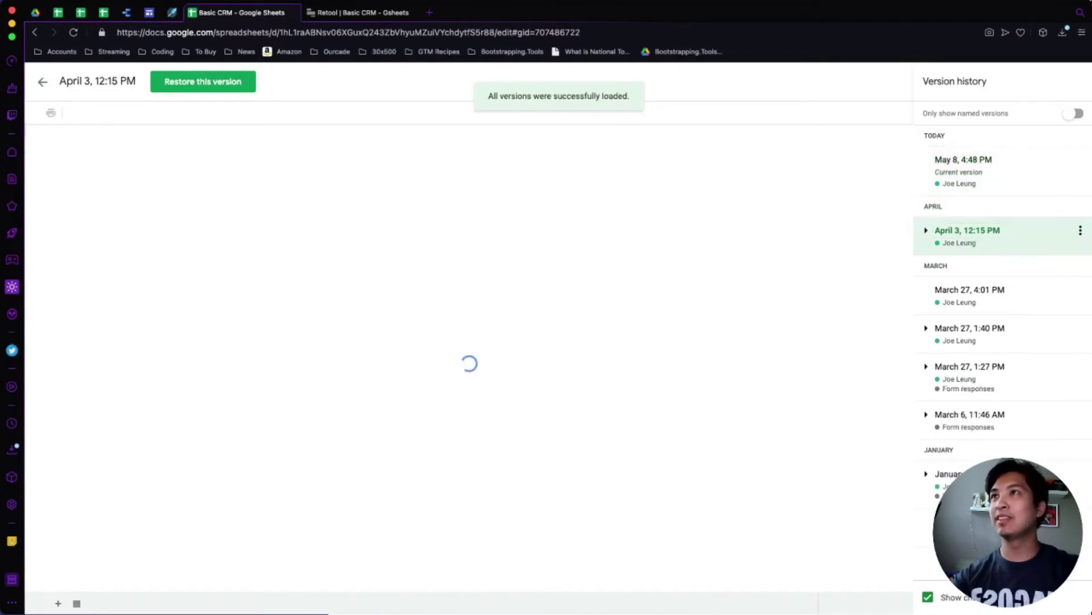
left_click(203, 82)
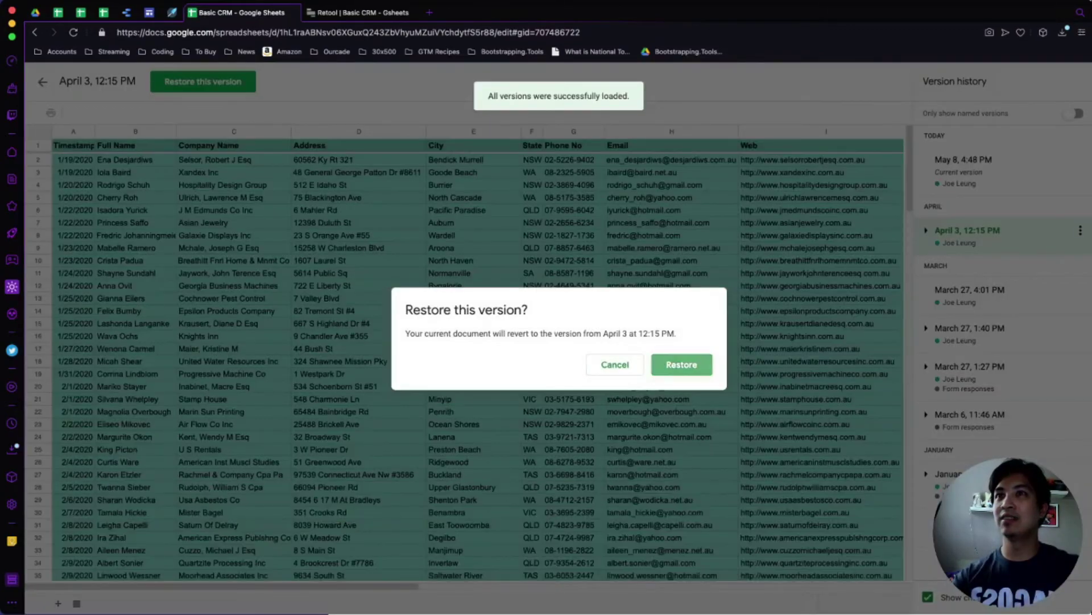
left_click(682, 364)
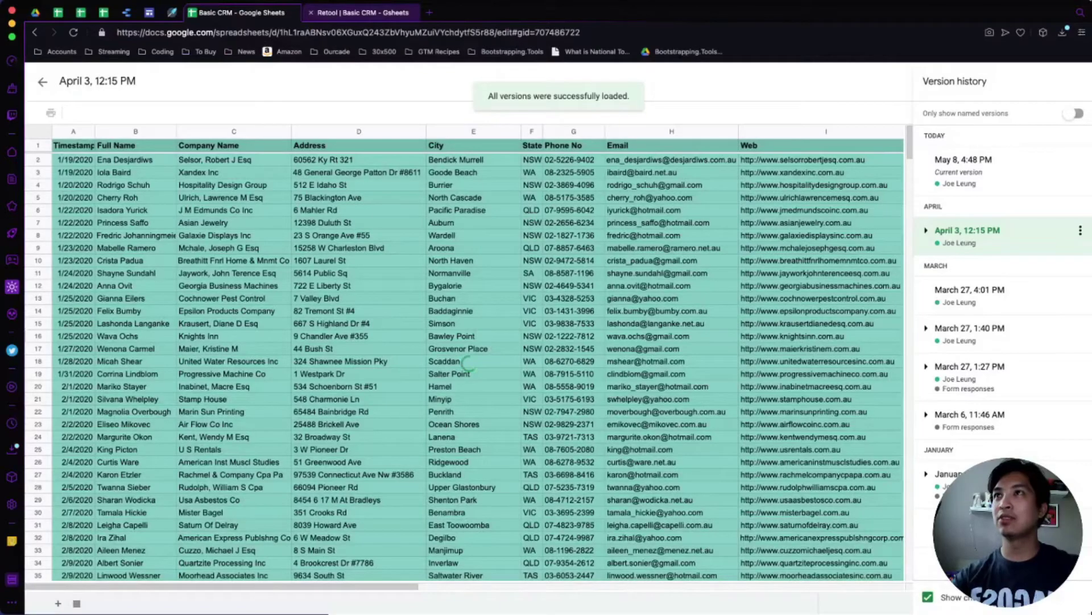
key("ctrl+Tab")
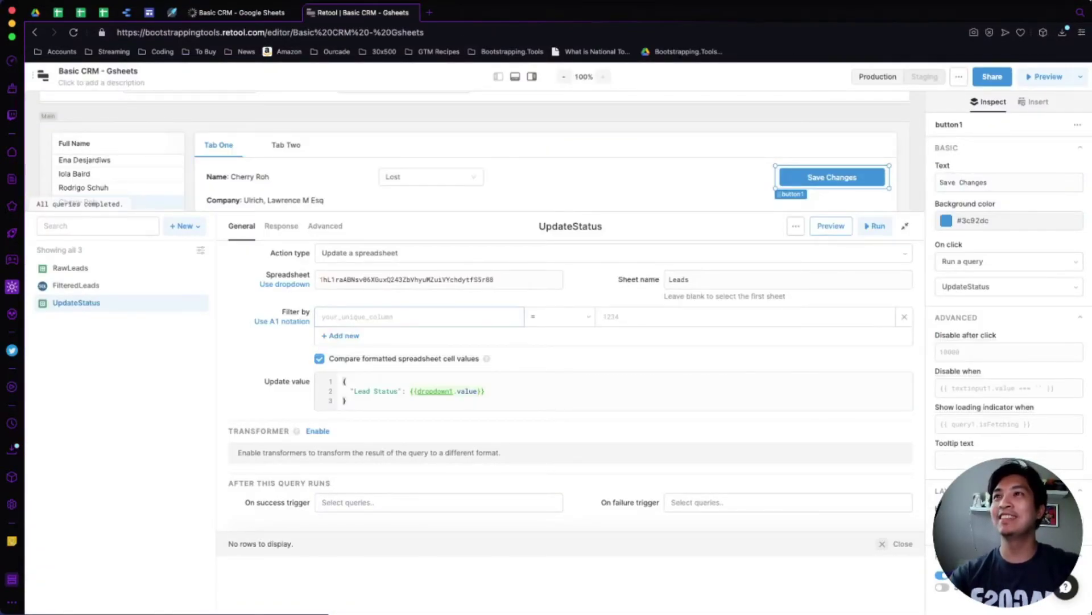
Set the UpdateStatus filter column to "Full Name".
left_click(364, 316)
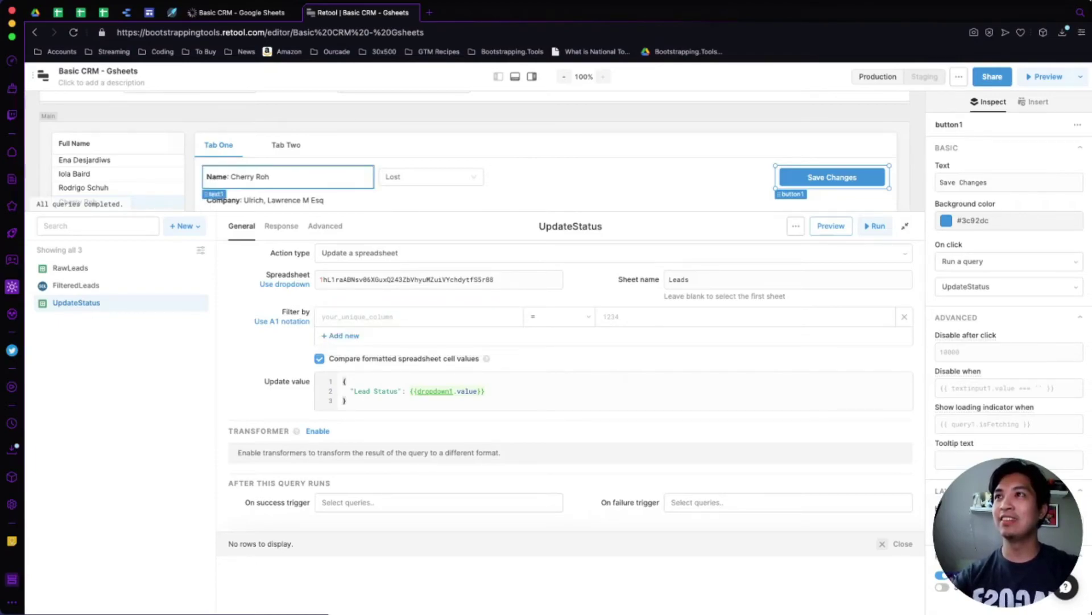
left_click(256, 176)
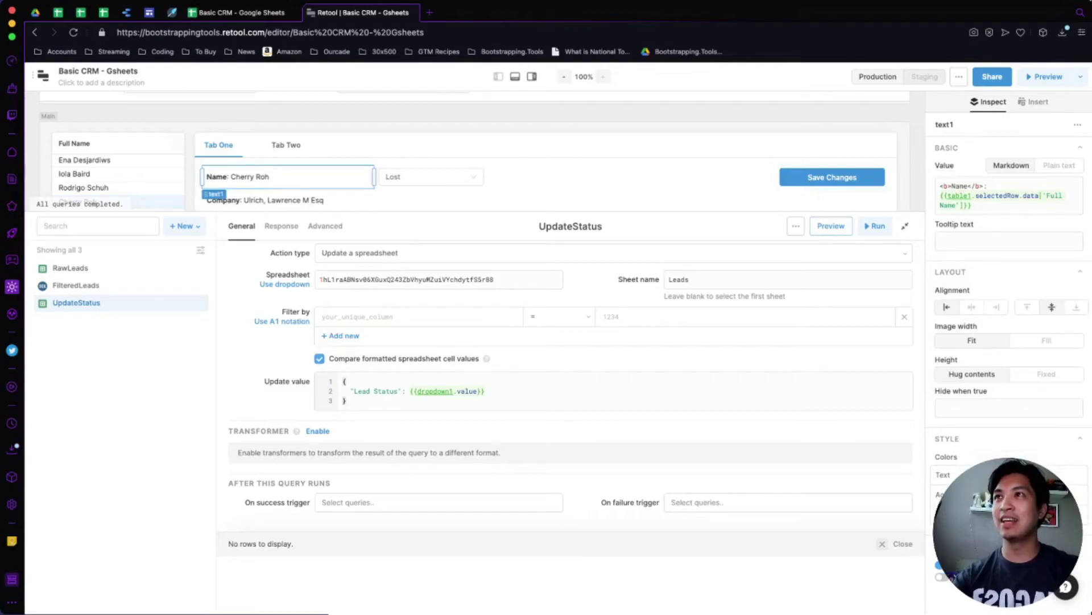
left_click(364, 316)
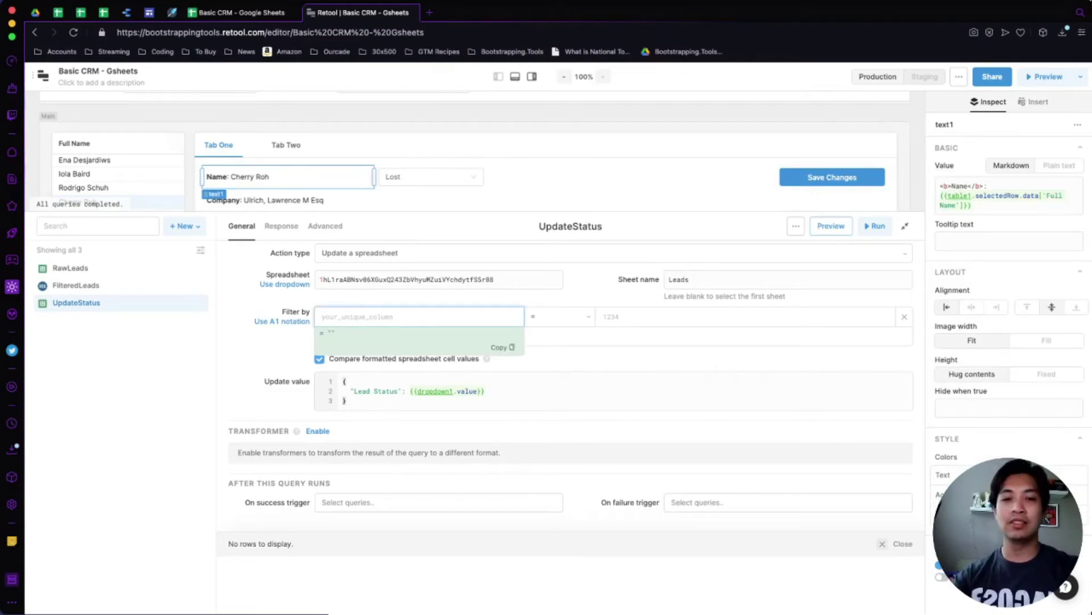
type("\"Full Name\"")
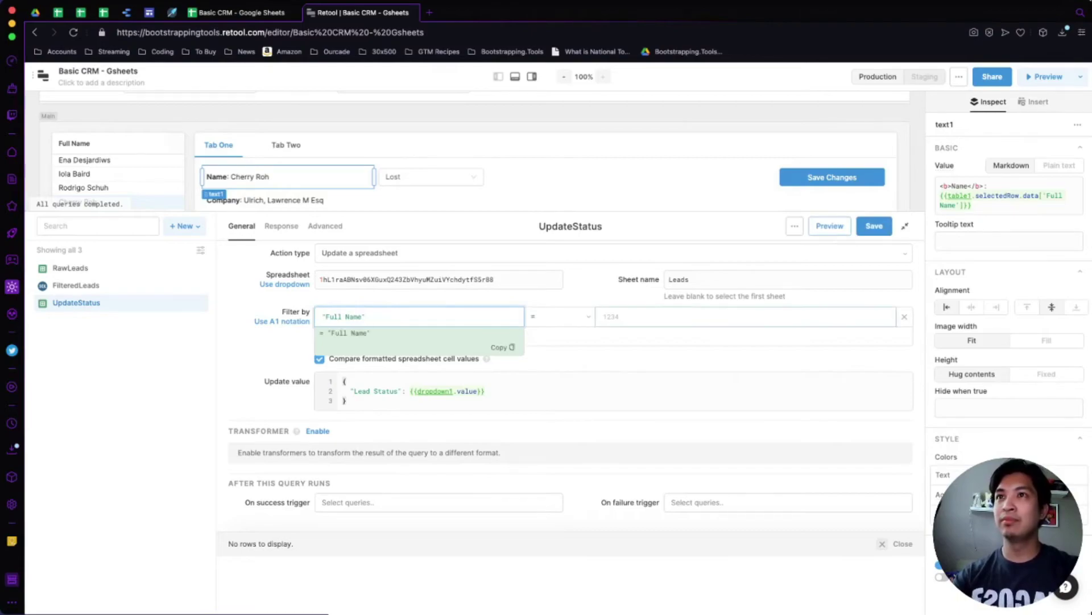
Set the filter value to {{table1.selectedRow.data['Full Name']}} and save the query.
left_click(745, 316)
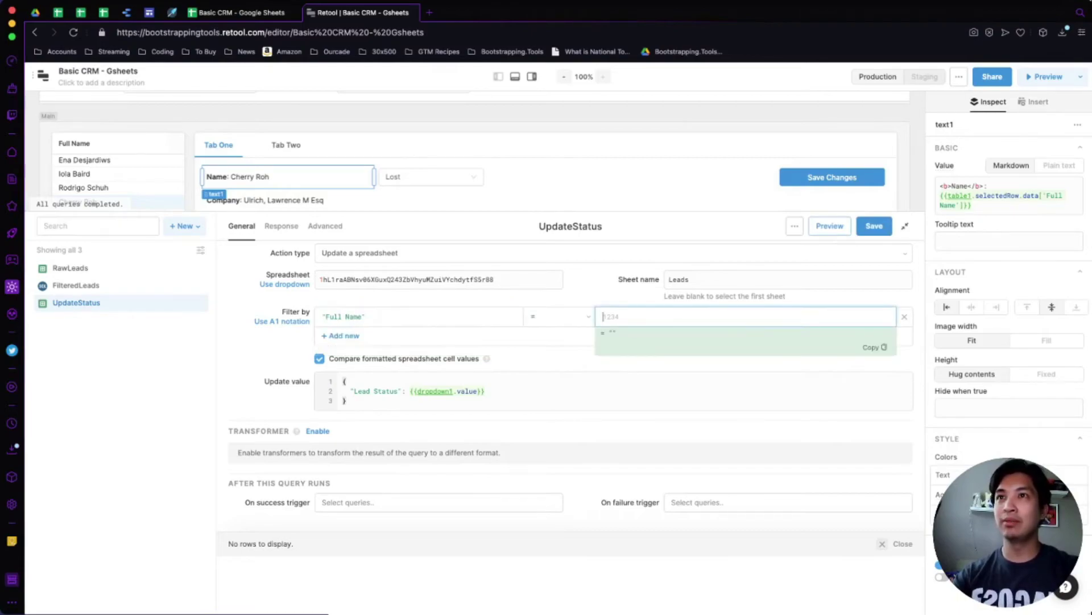
type("{{text")
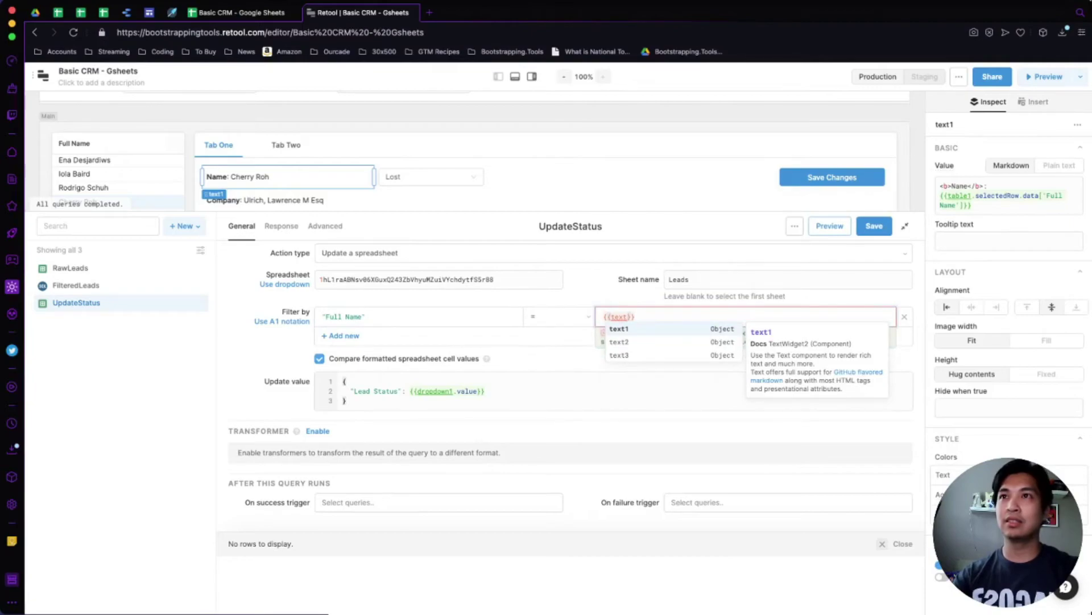
key("Escape")
key("BackSpace")
key("BackSpace")
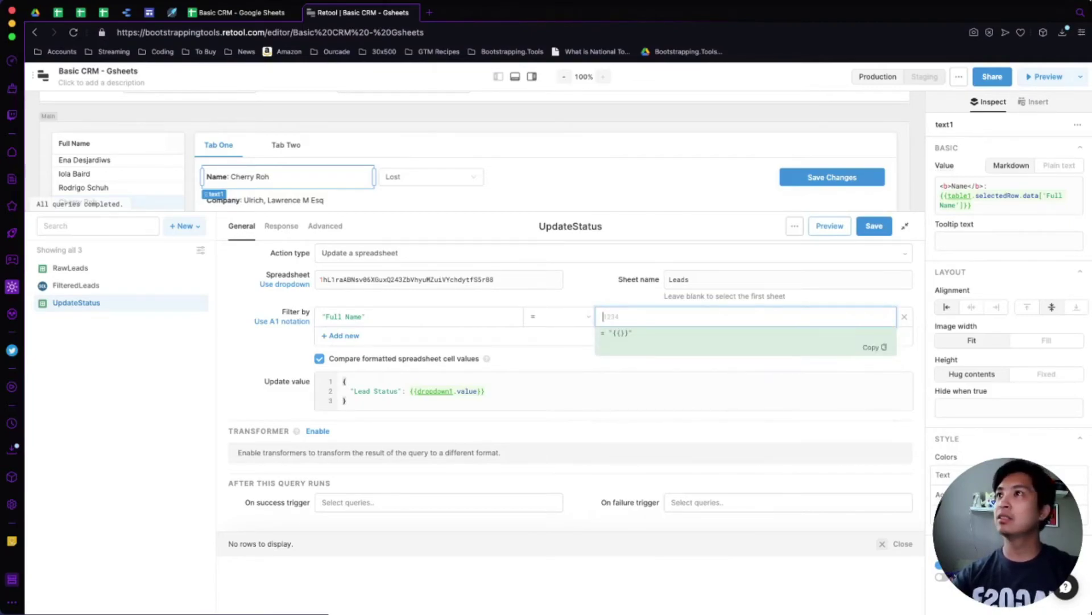
type("{{")
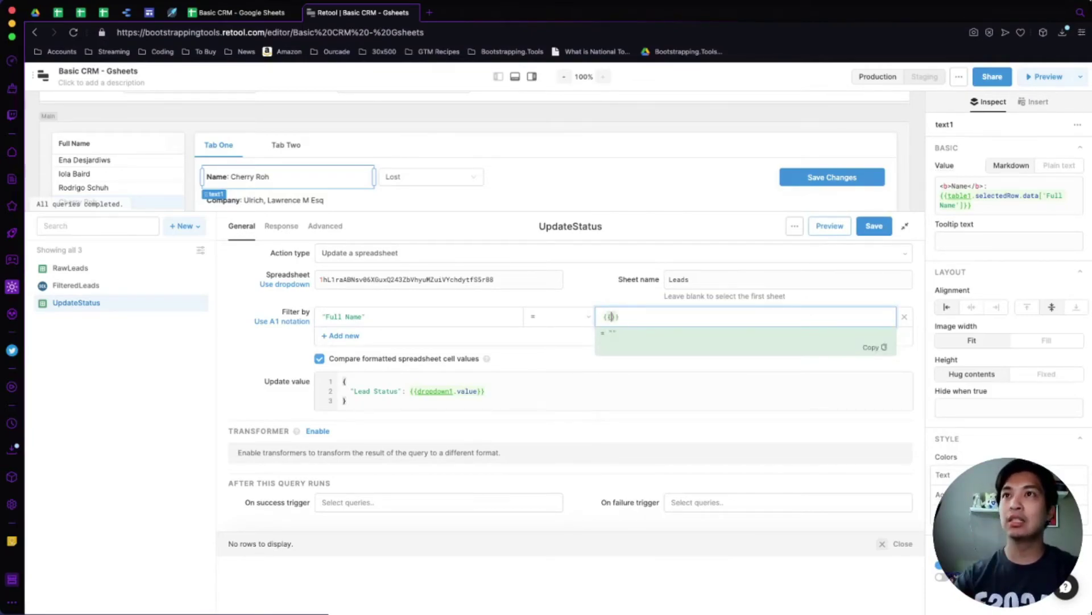
type("table")
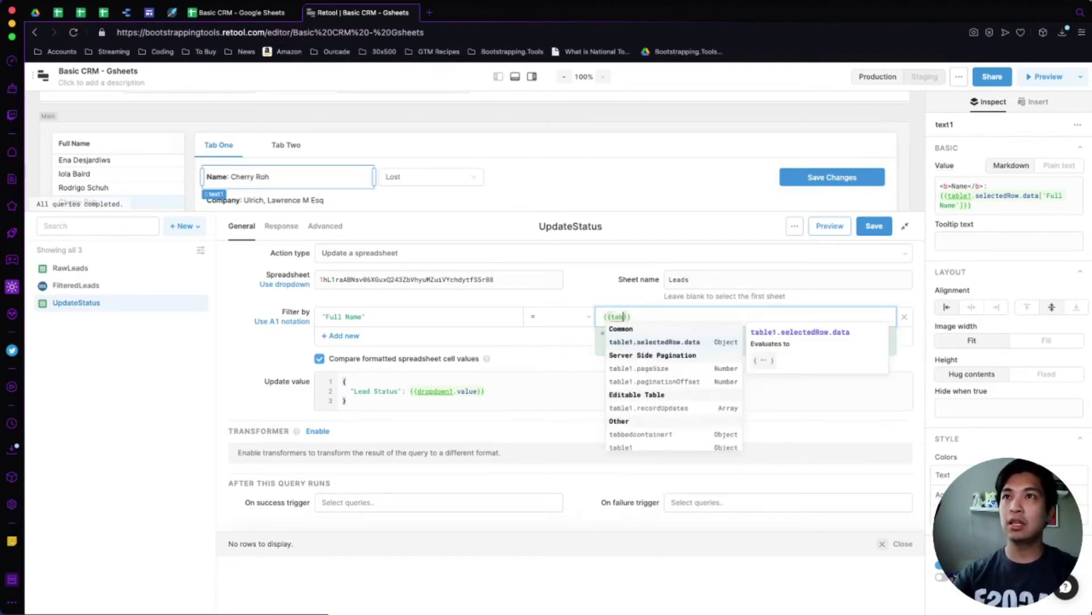
key("Return")
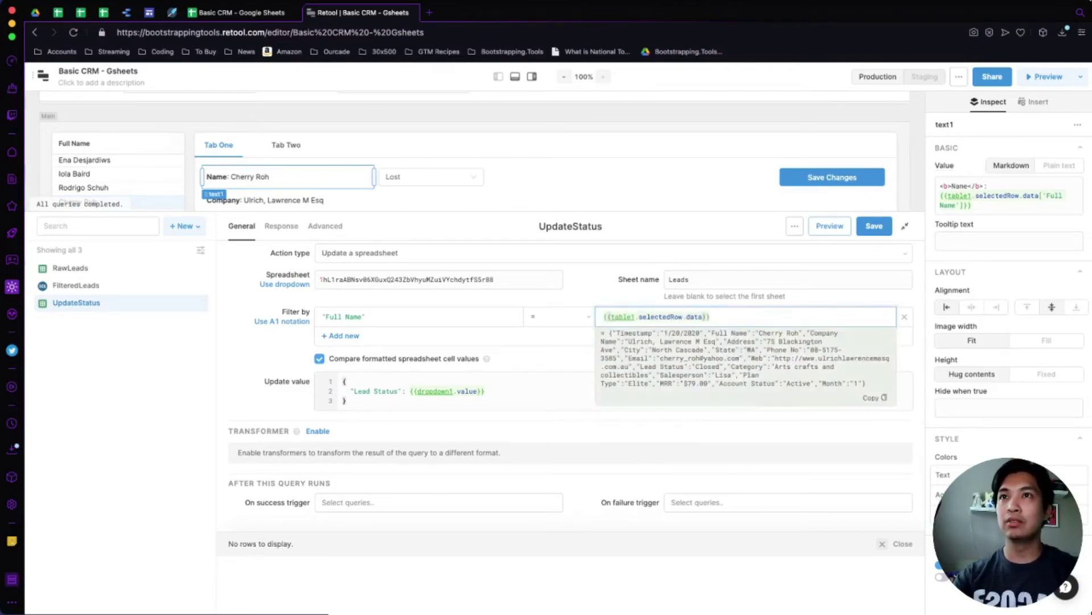
type(".")
key("Down")
key("Down")
key("Down")
key("Down")
key("Down")
key("Down")
key("Down")
key("Down")
key("Down")
key("Down")
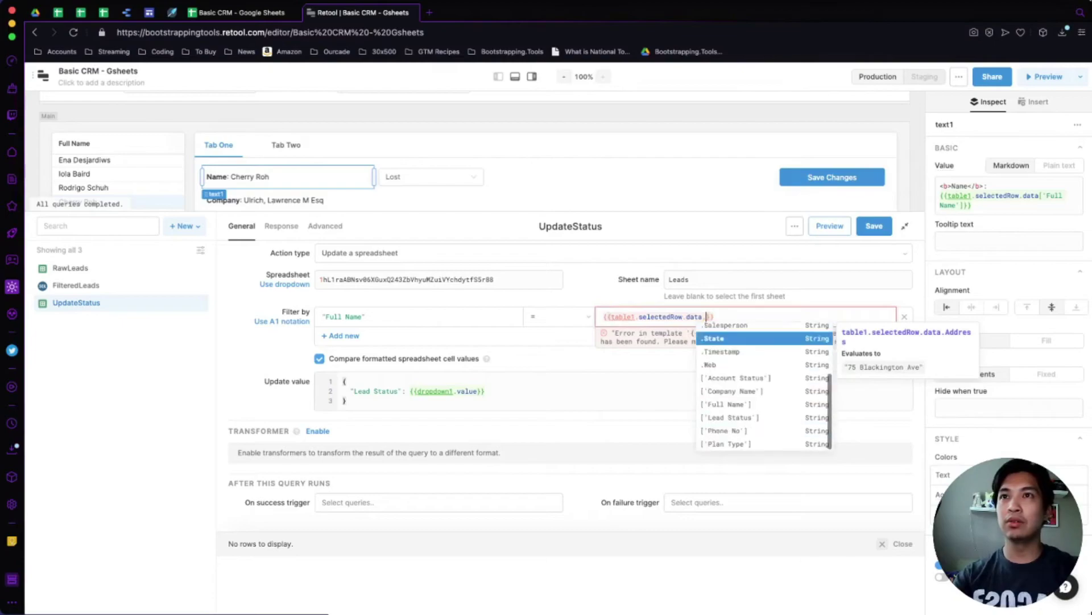
key("Return")
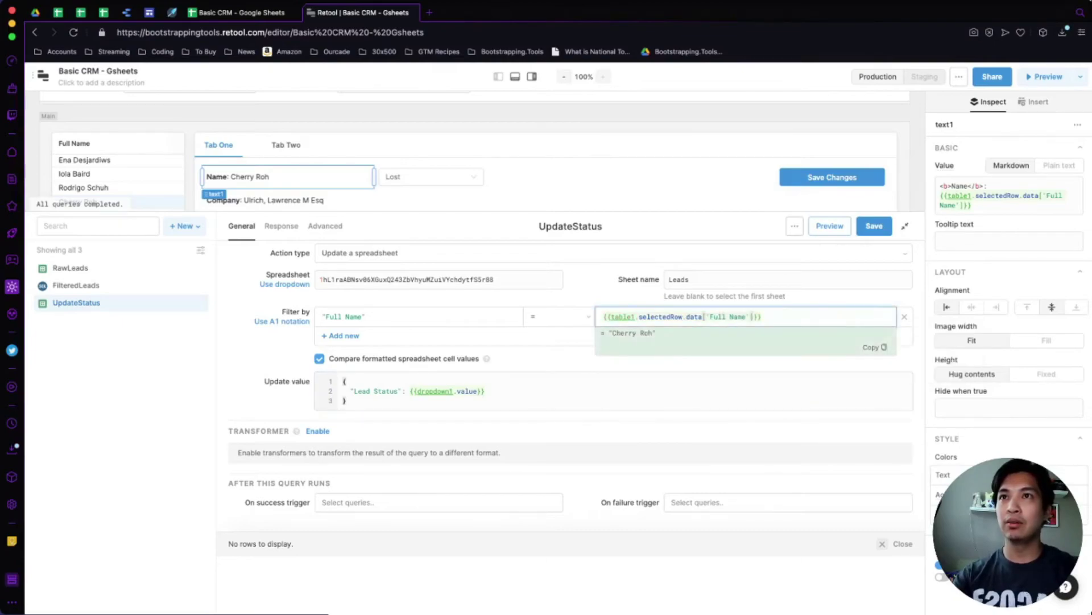
left_click(874, 226)
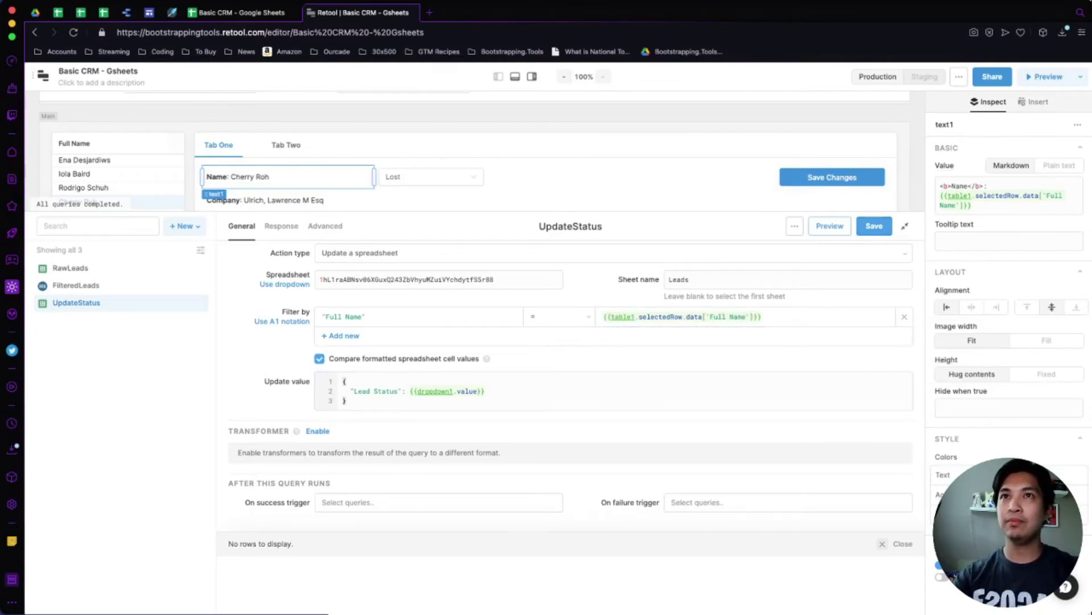
Select and copy row 5 of the Leads sheet and verify its Lead Status reads Closed.
left_click(236, 12)
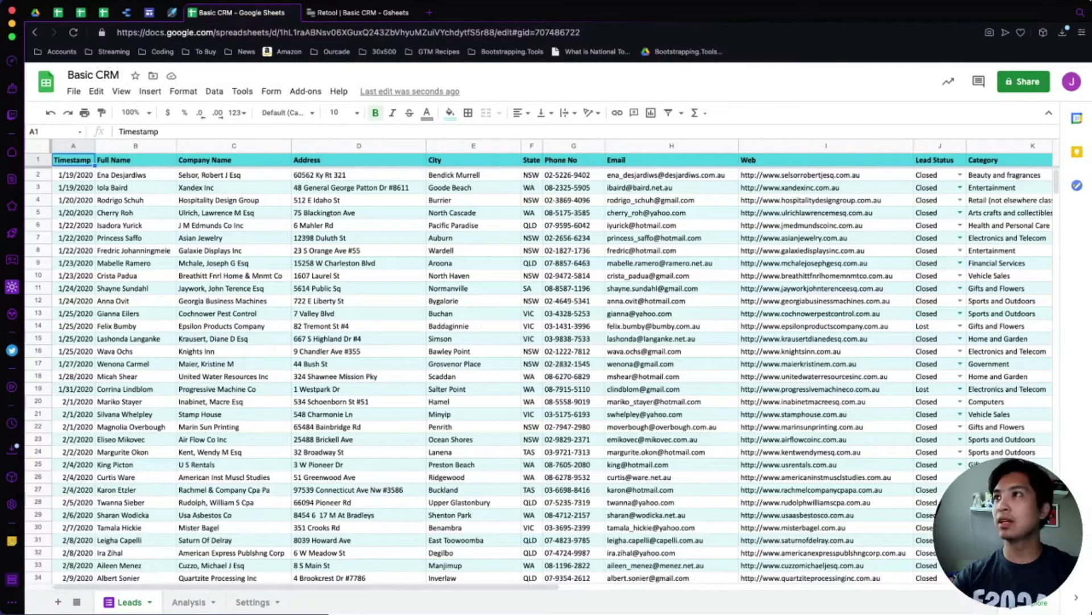
left_click(38, 212)
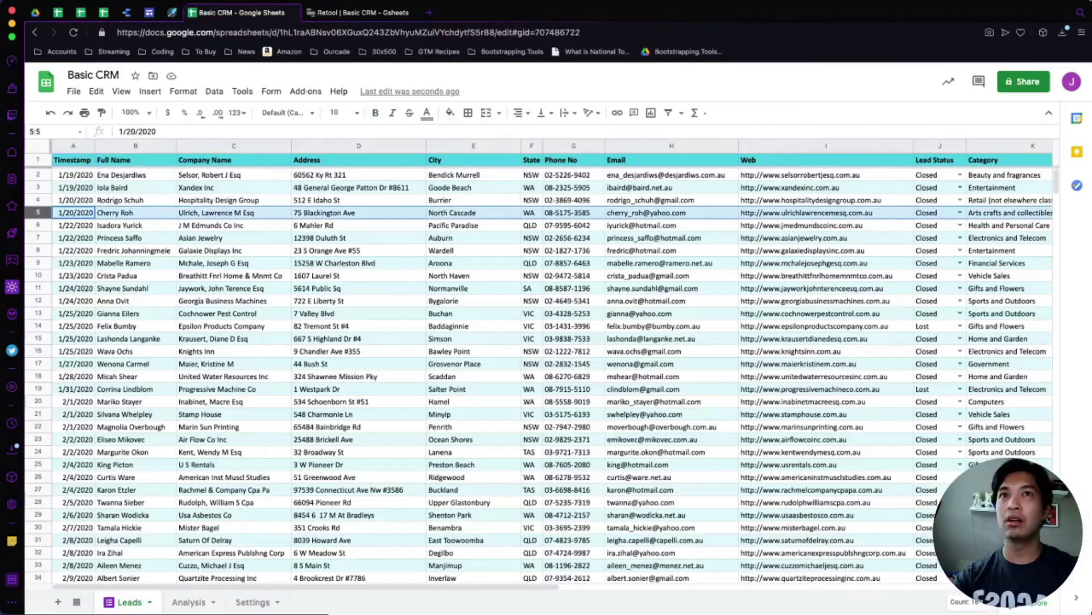
key("ctrl+c")
left_click(933, 212)
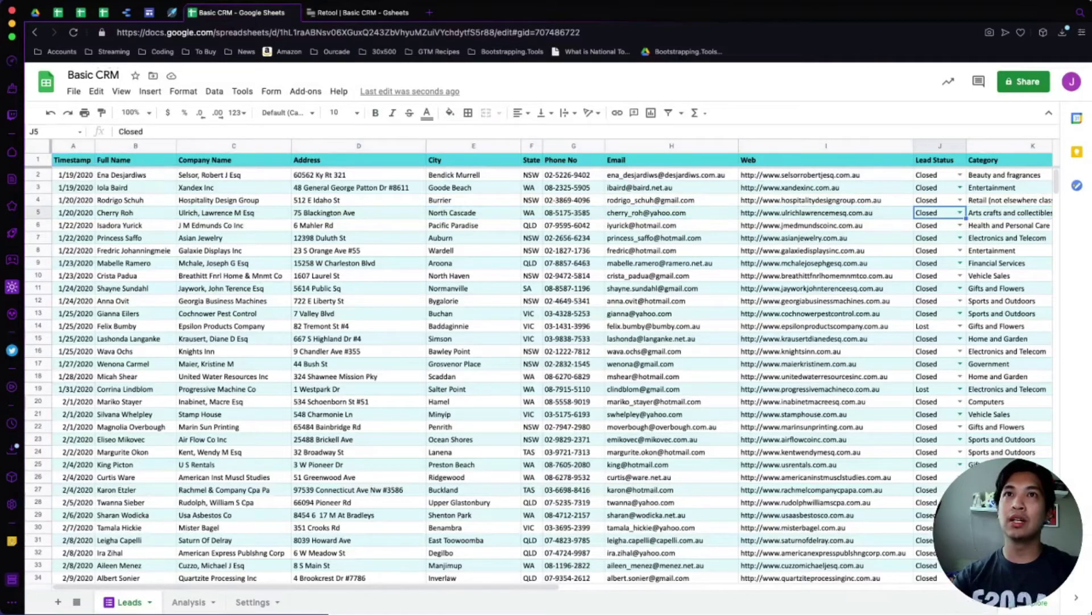
scroll(553, 364, "right", 1)
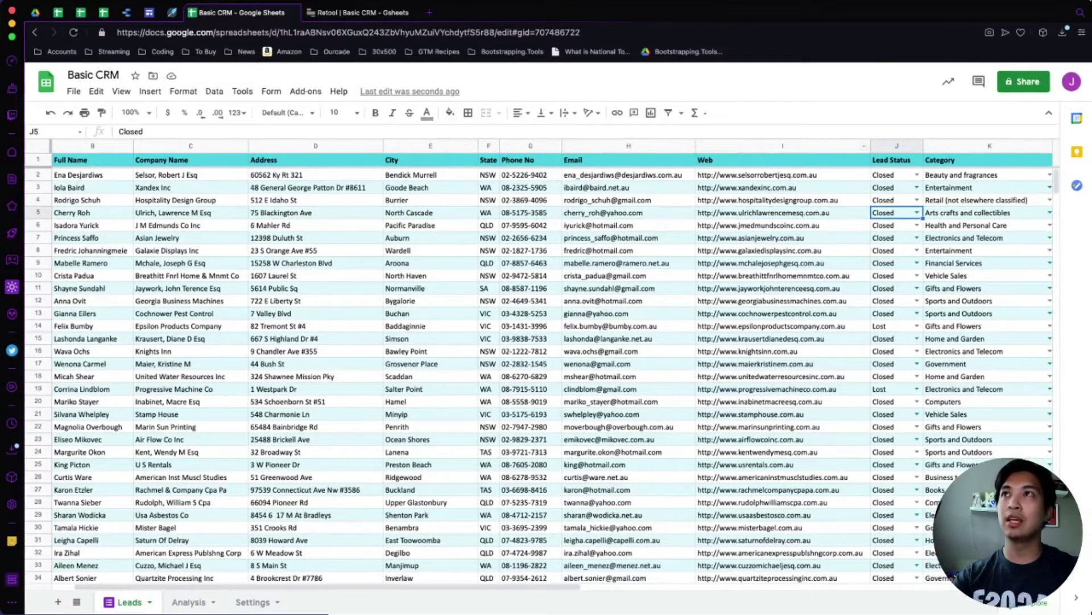
left_click(358, 12)
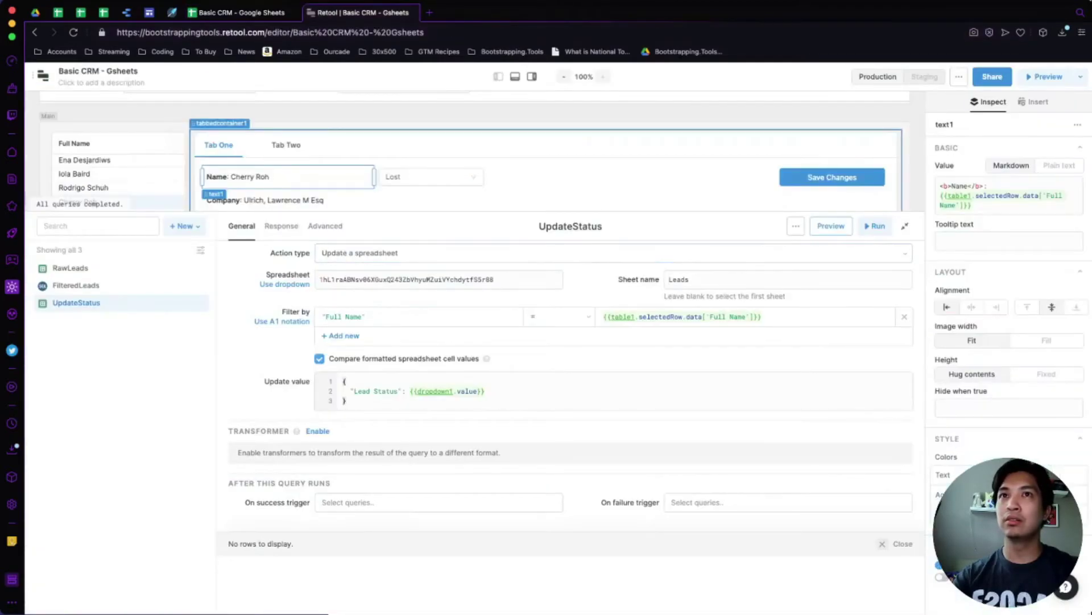
Run UpdateStatus through the Save Changes button, then switch to the Basic CRM sheet.
left_click(905, 226)
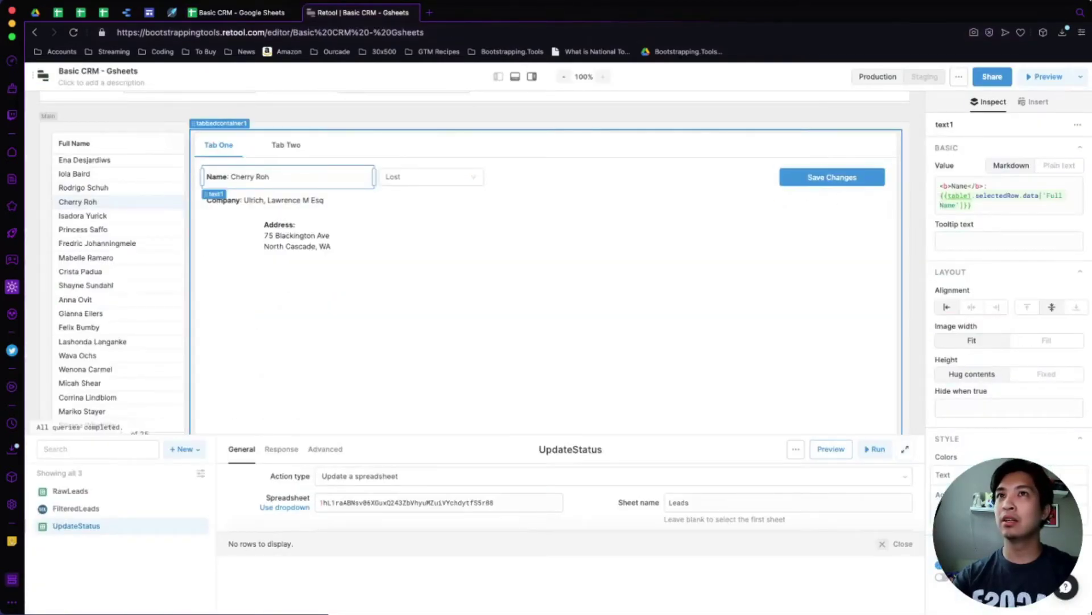
left_click(832, 177)
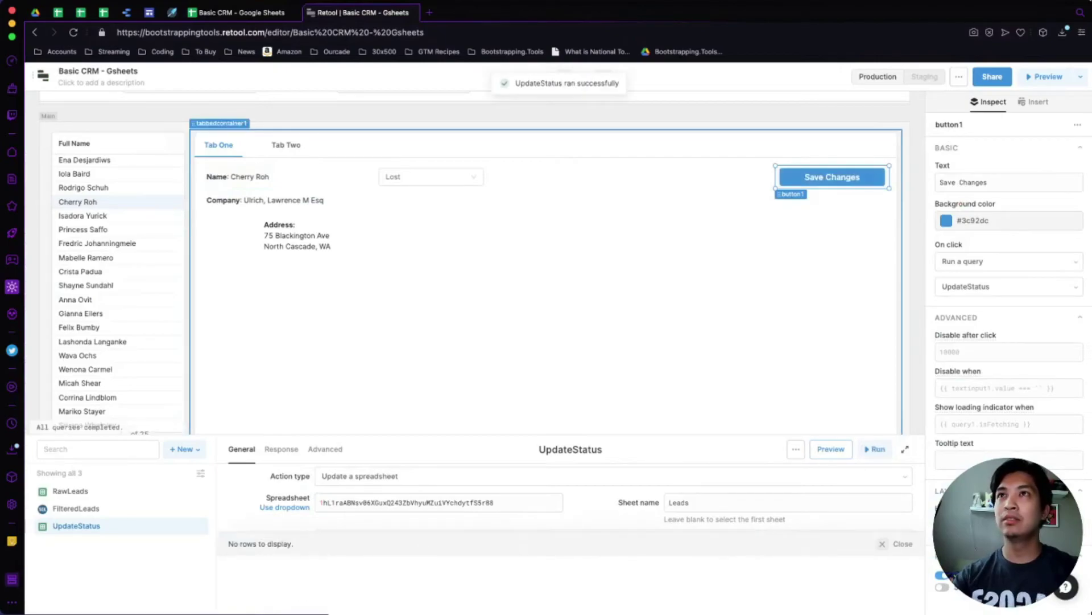
key("ctrl+shift+Tab")
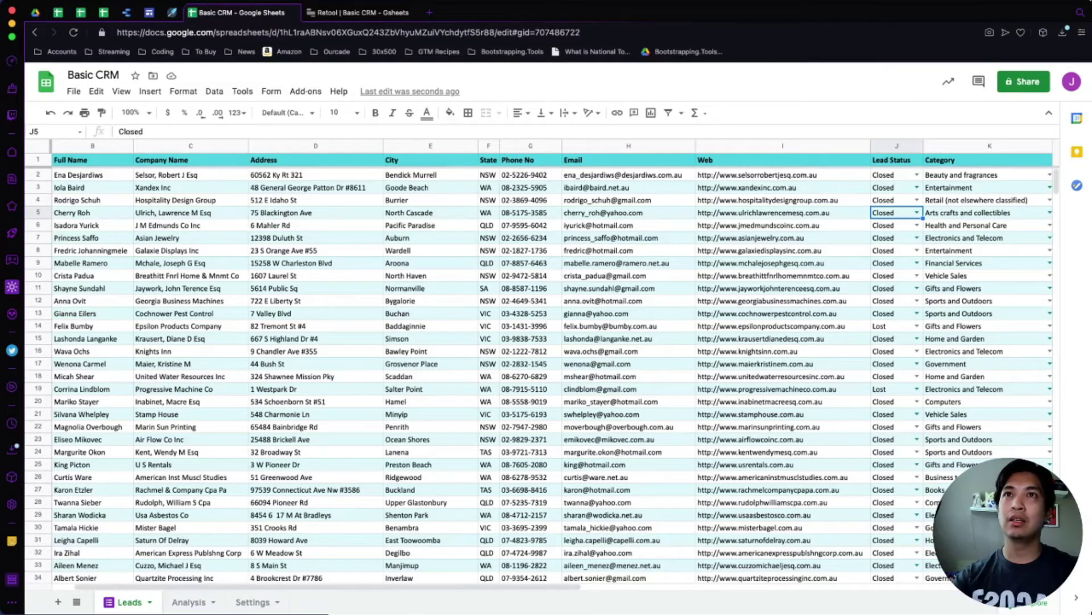
Return to the Retool editor after seeing row 5 still reads Closed.
left_click(358, 13)
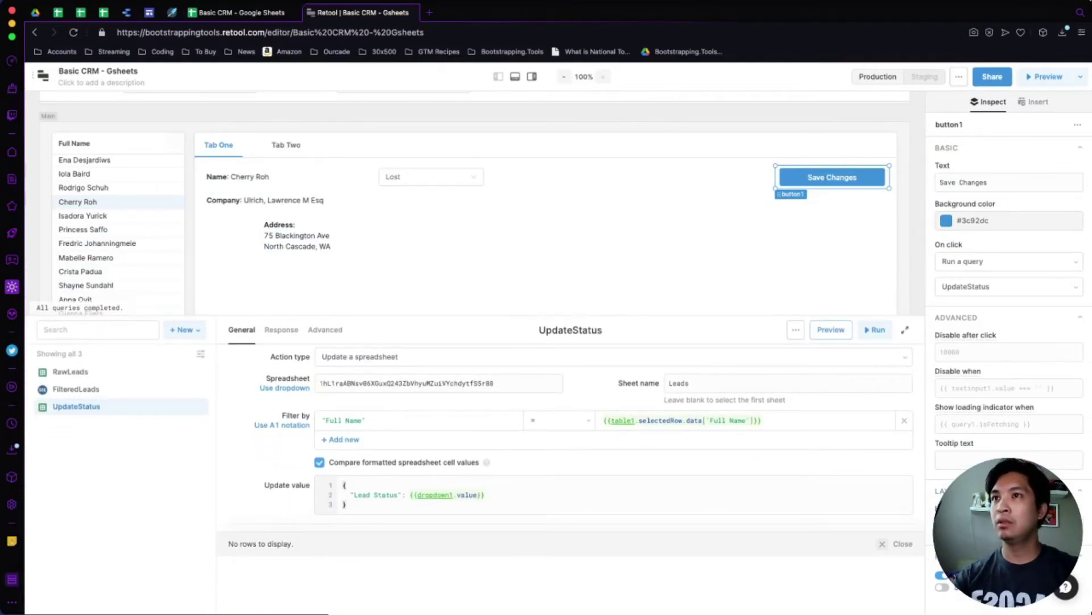
left_click(399, 420)
key("Escape")
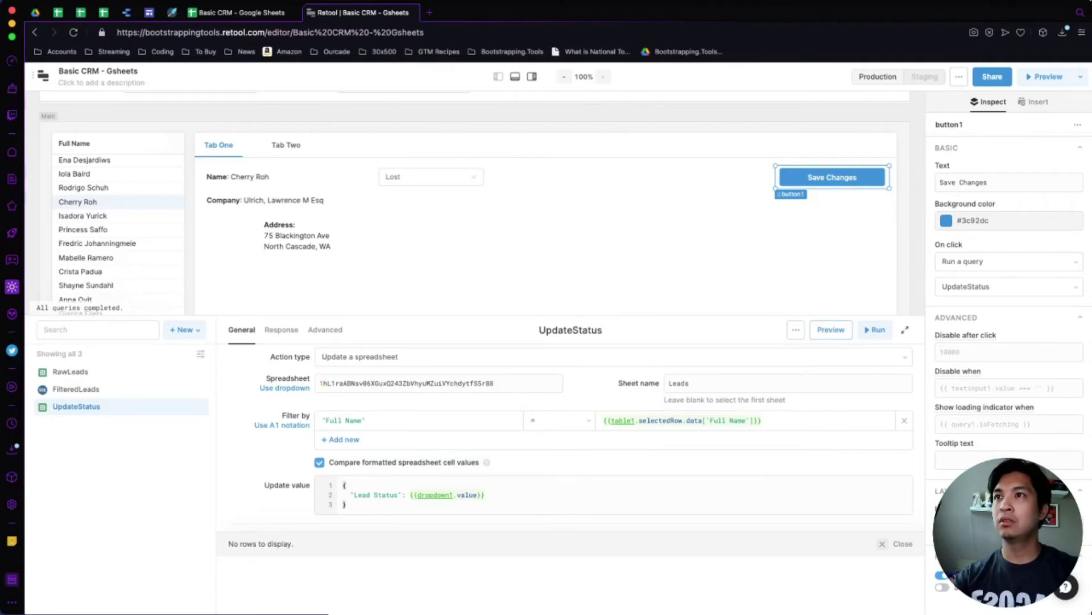
left_click(561, 420)
key("Escape")
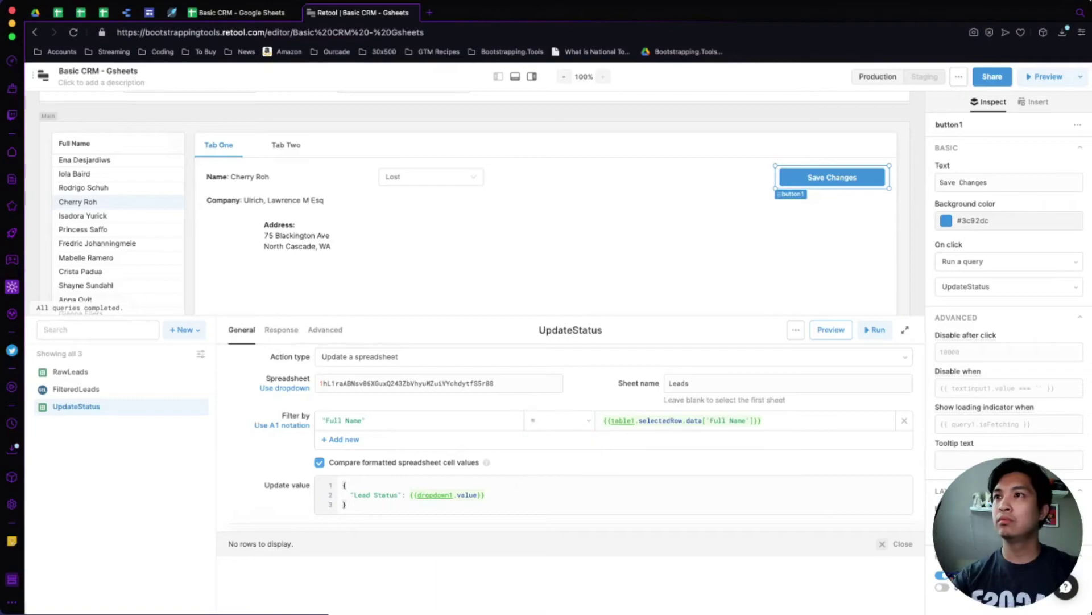
left_click(366, 420)
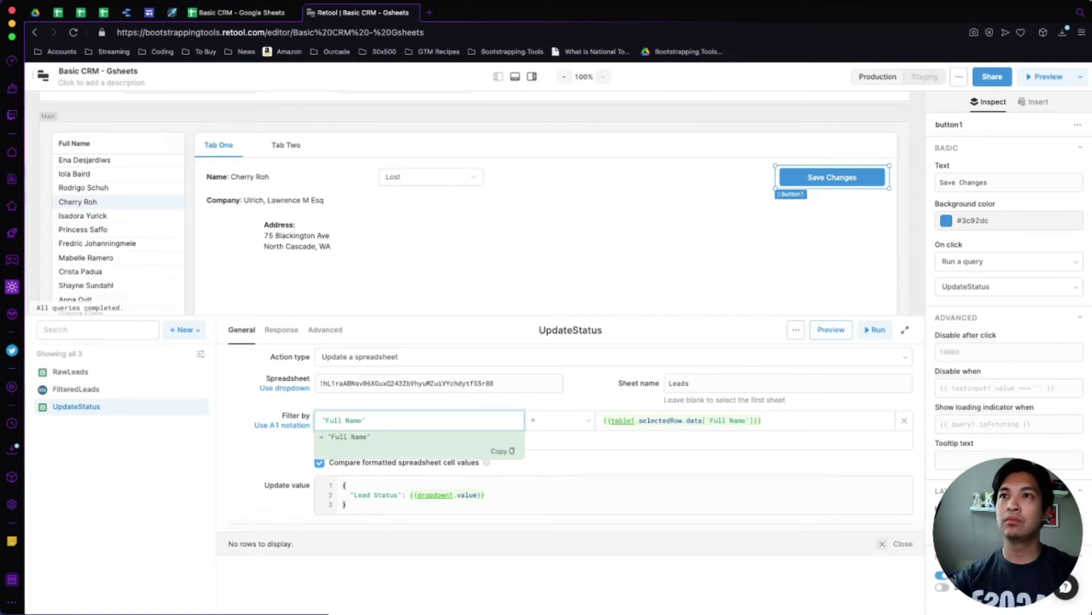
key("ctrl+a")
key("BackSpace")
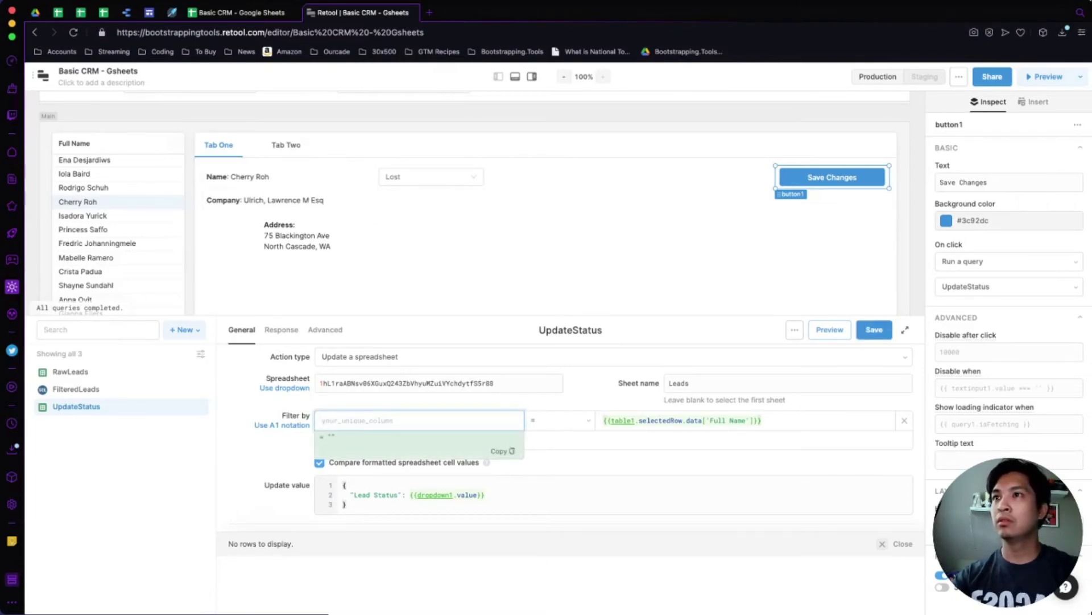
key("ctrl+z")
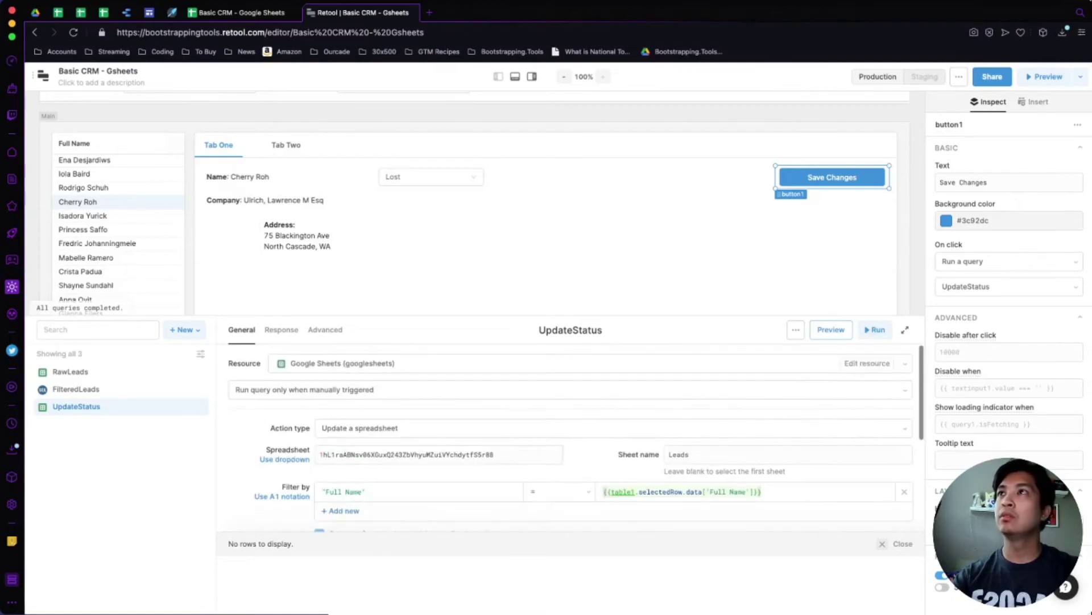
key("ctrl+shift+Tab")
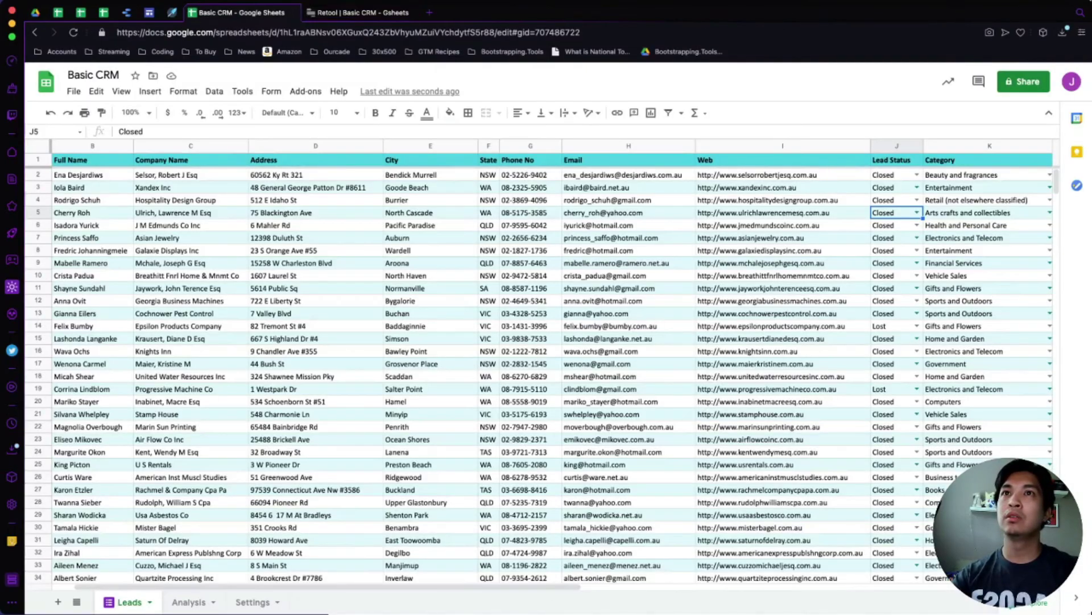
scroll(546, 370, "right", 10)
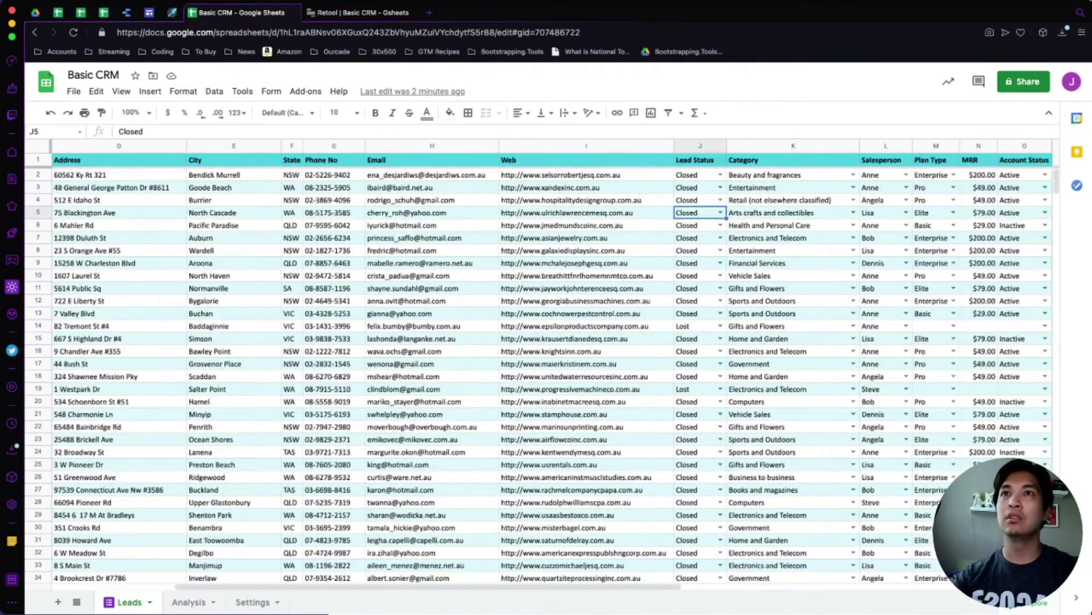
scroll(547, 370, "left", 12)
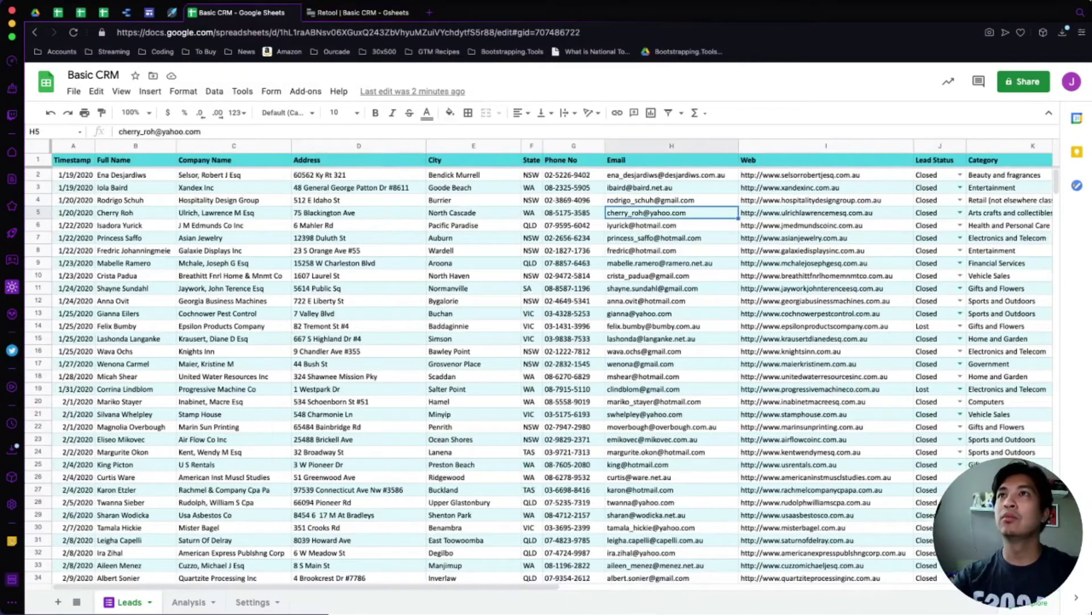
key("ctrl+Tab")
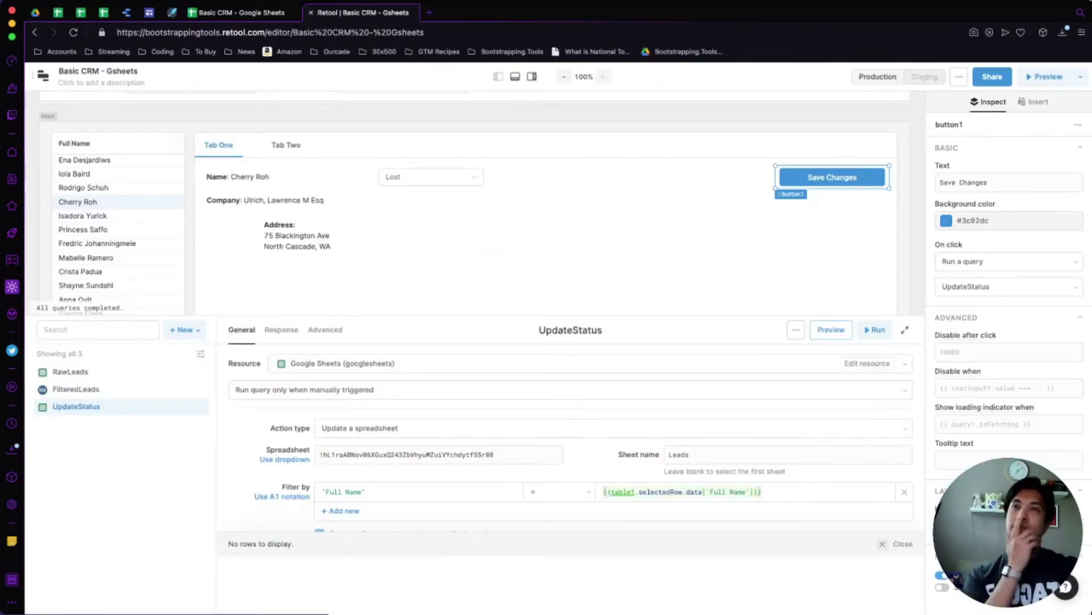
Inspect UpdateStatus's Lead Status value and table1's data, and confirm the filter resolves to the lead's Full Name.
scroll(575, 438, "down", 1)
scroll(575, 438, "down", 5)
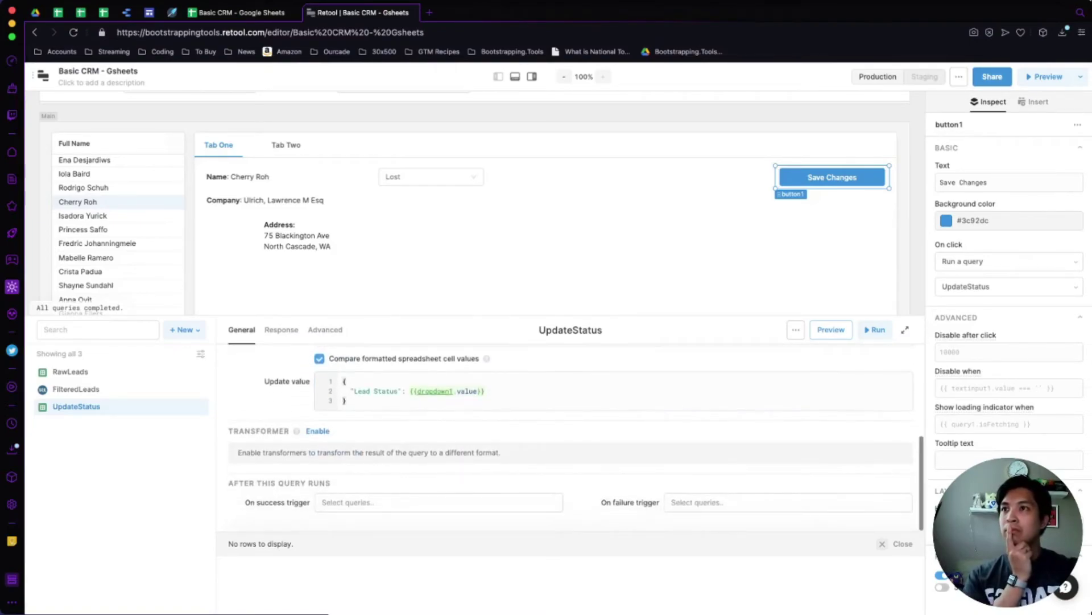
scroll(576, 433, "up", 5)
scroll(576, 434, "up", 2)
left_click(346, 520)
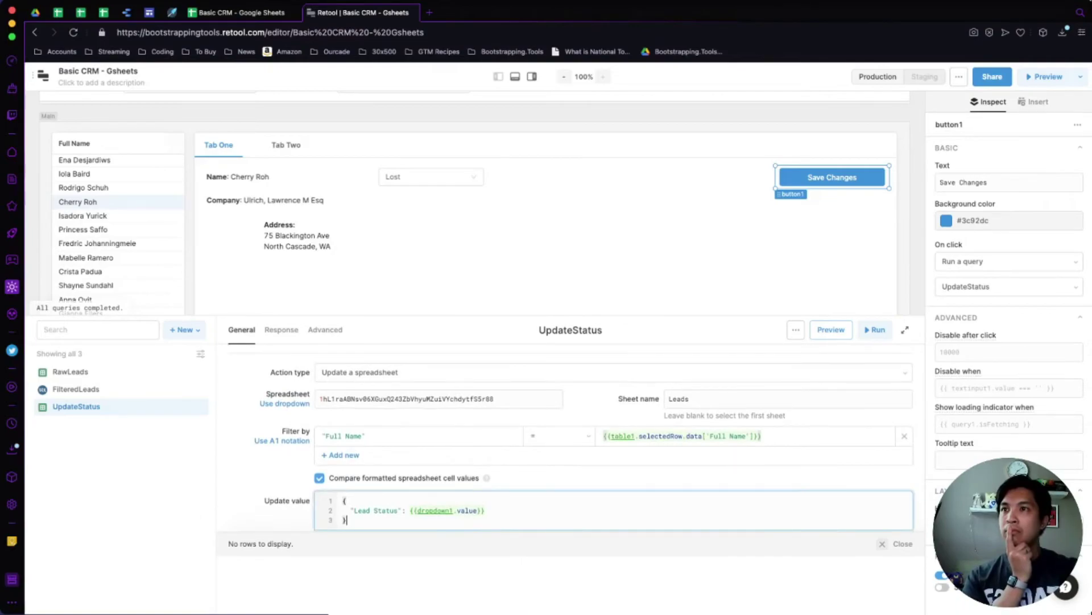
scroll(559, 434, "down", 2)
scroll(559, 434, "up", 2)
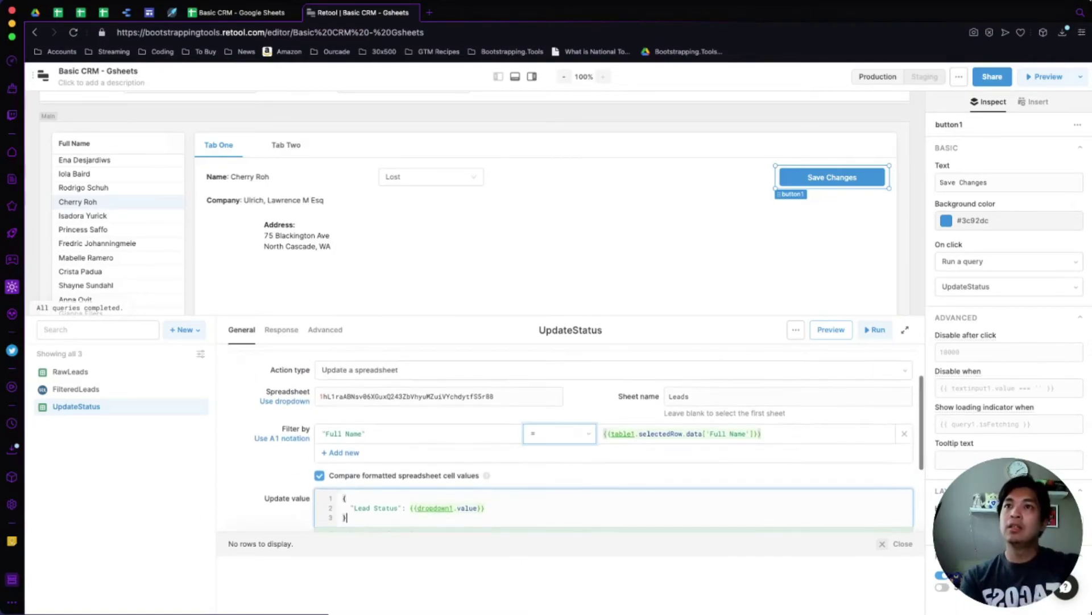
scroll(559, 433, "up", 2)
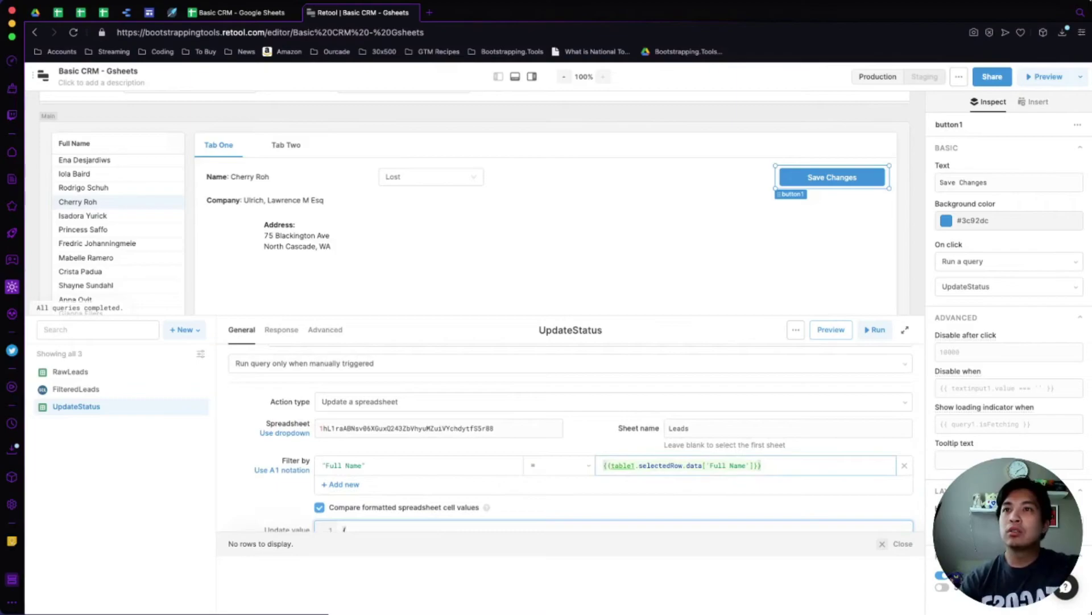
left_click(118, 132)
left_click(761, 466)
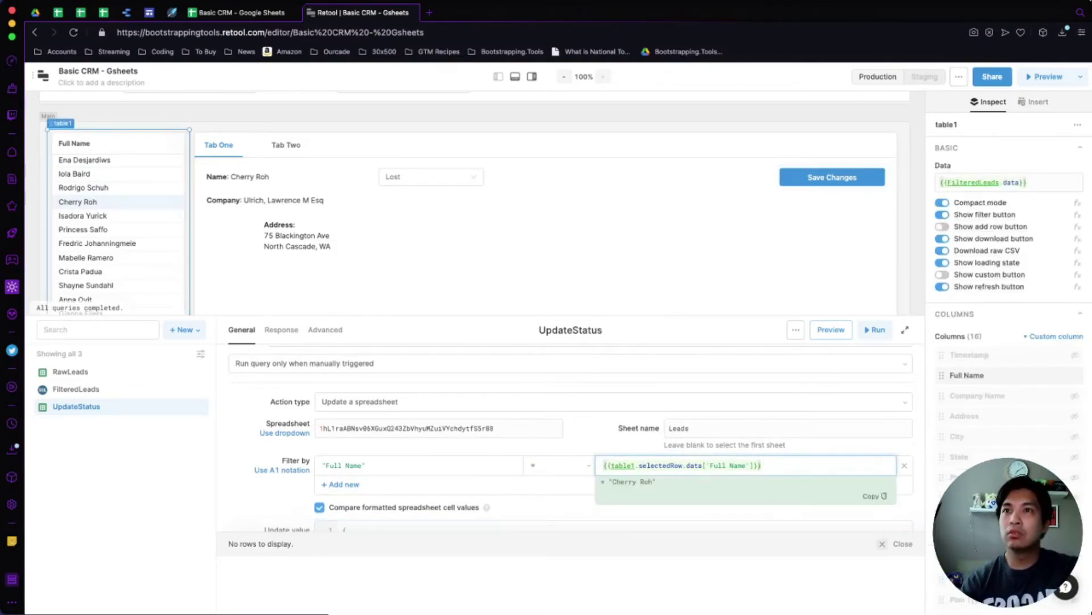
Rerun UpdateStatus with status Lost and check that the spreadsheet's row 5 still shows Closed.
left_click(875, 330)
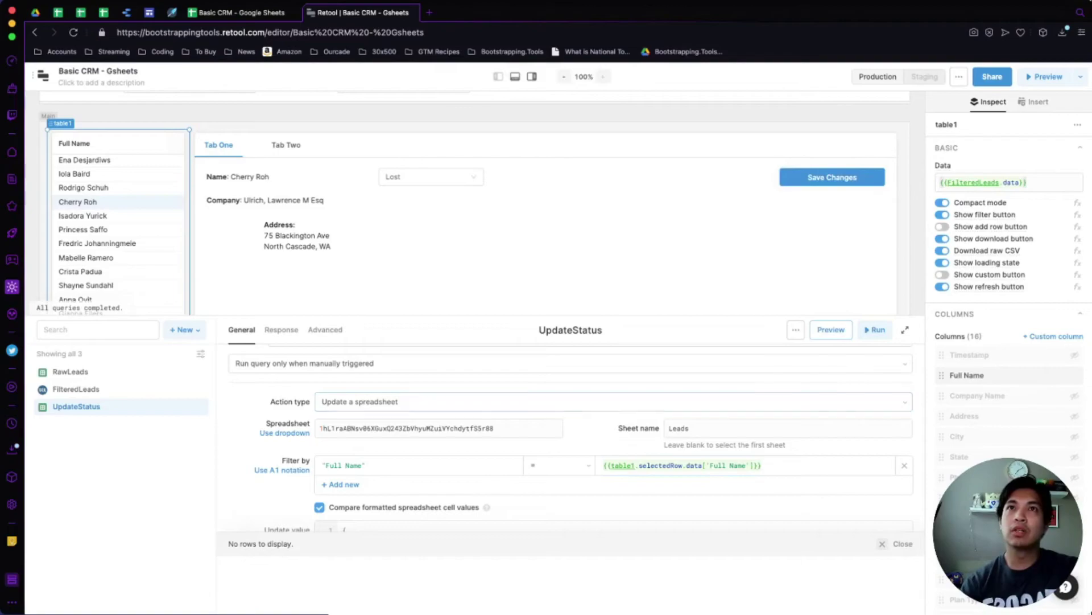
key("ctrl+shift+Tab")
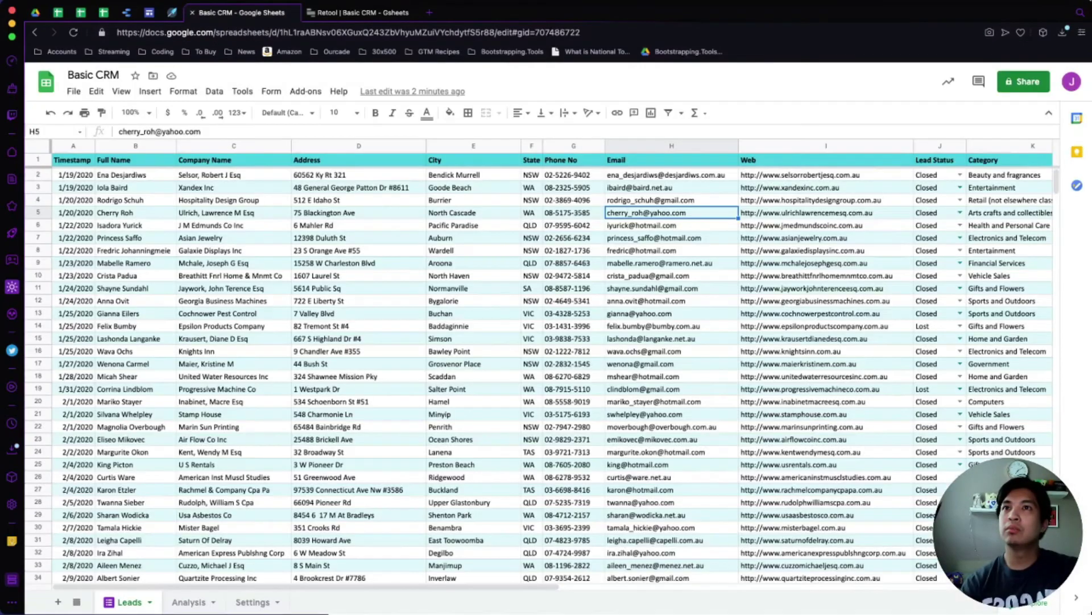
key("ctrl+Tab")
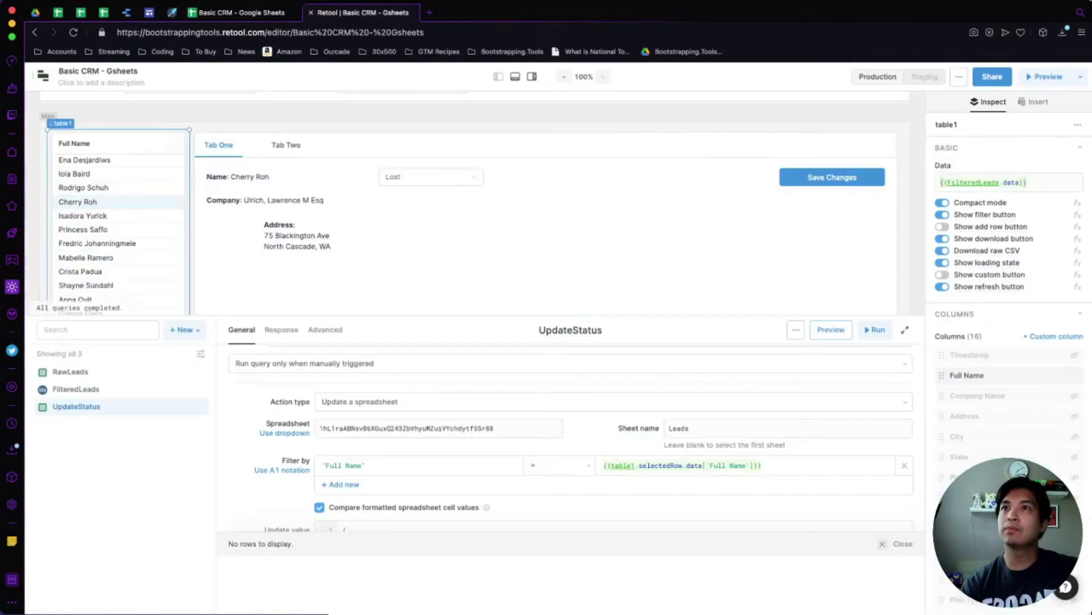
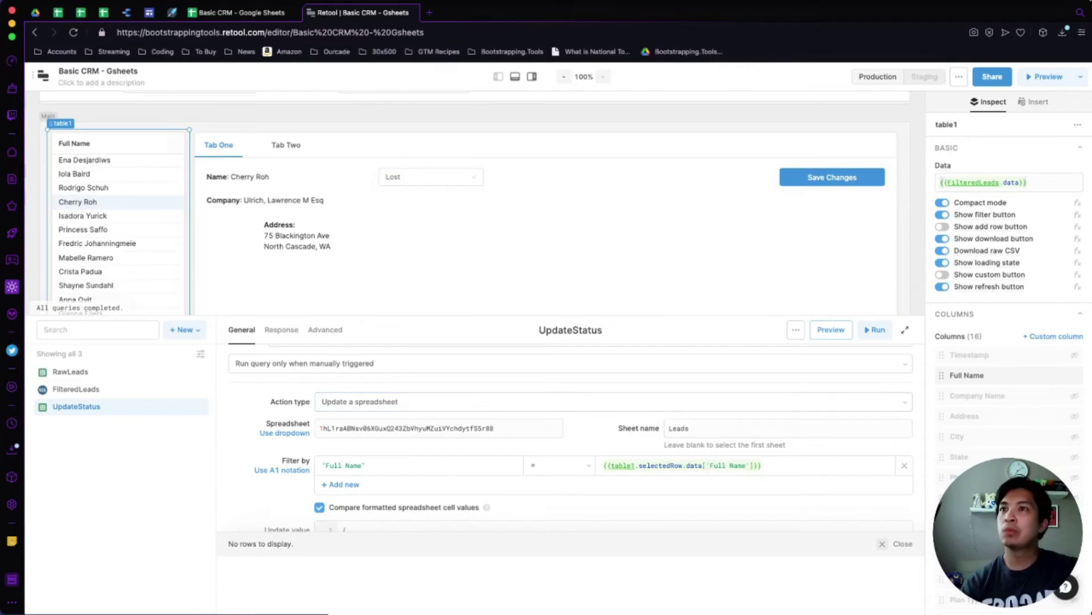
Change UpdateStatus's Filter by field to Full Name without quotes, matching the sheet's header.
left_click(398, 464)
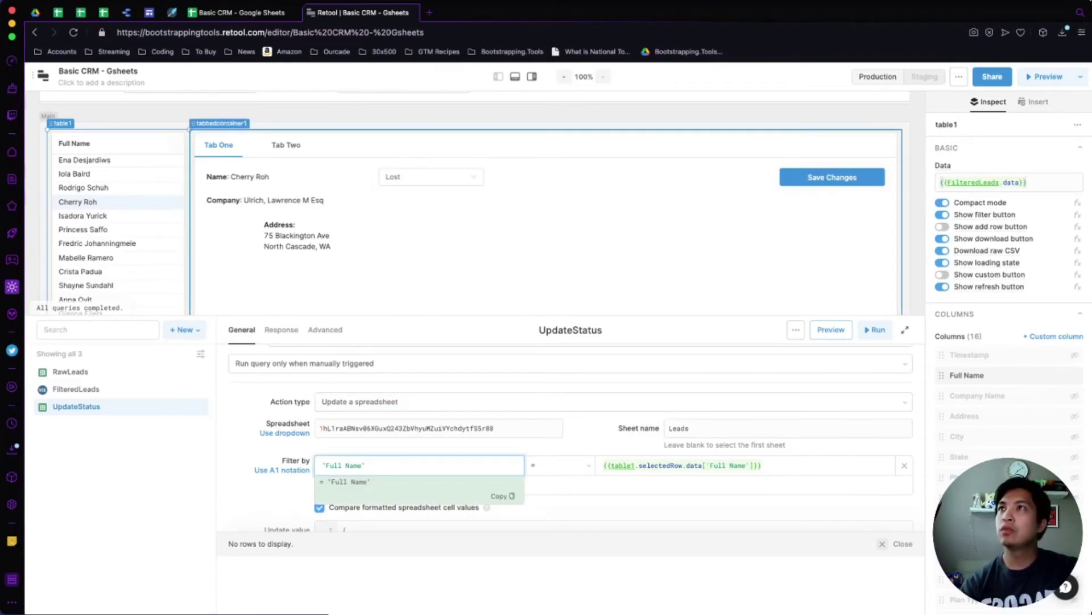
key("ctrl+shift+Tab")
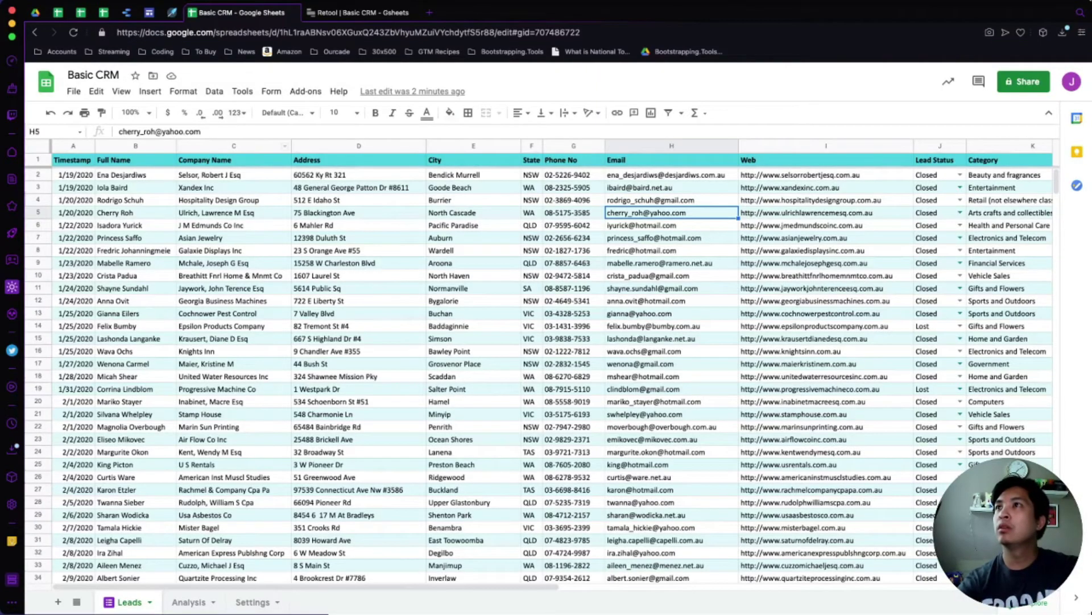
left_click(135, 160)
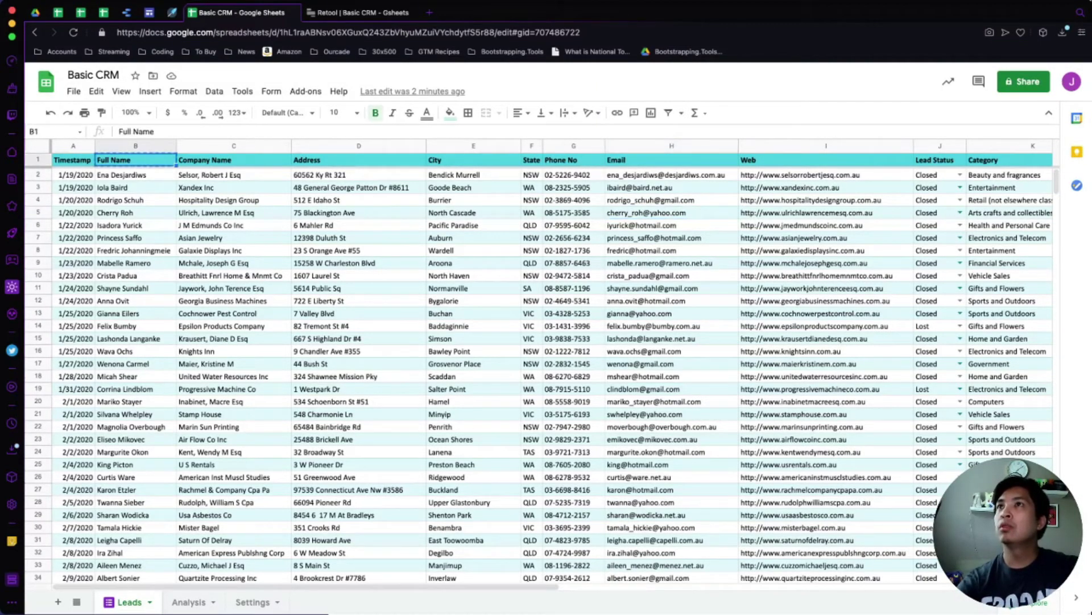
key("ctrl+Tab")
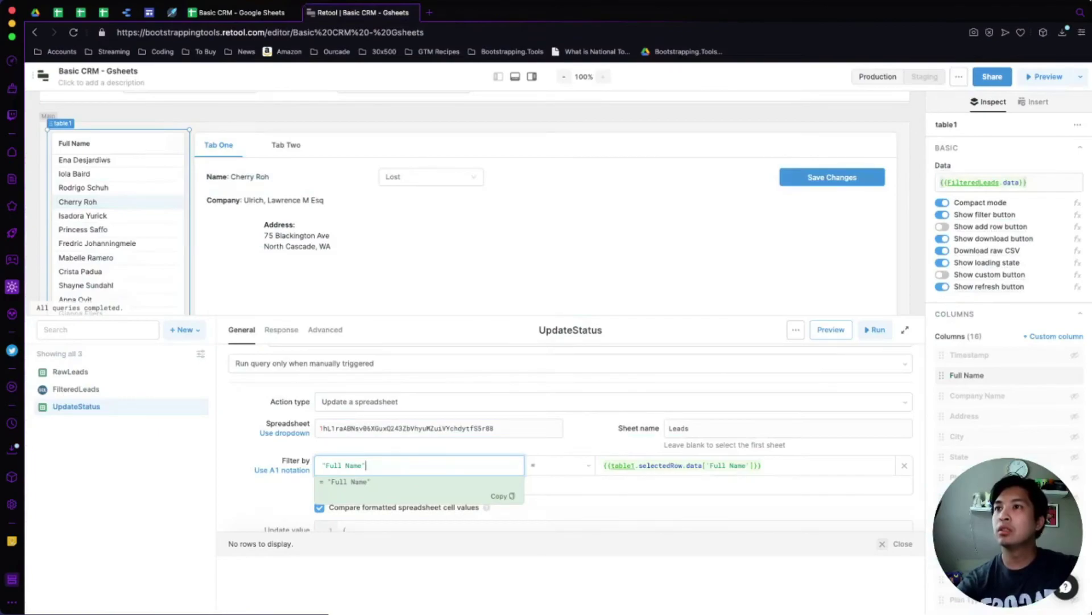
key("ctrl+a")
key("ctrl+v")
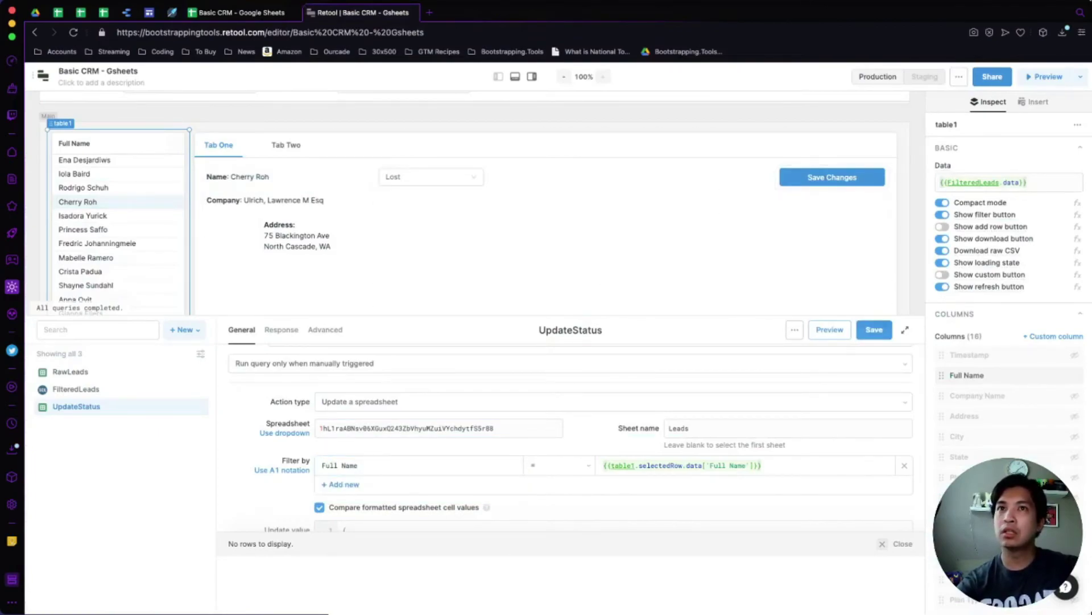
Save and run the UpdateStatus query, then check the spreadsheet.
left_click(875, 329)
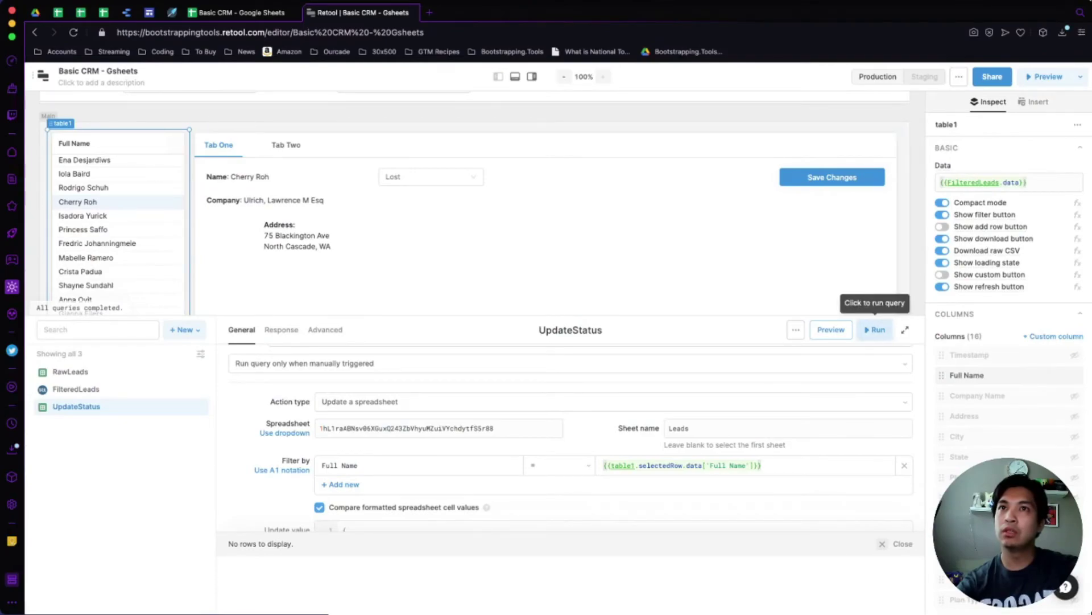
left_click(876, 330)
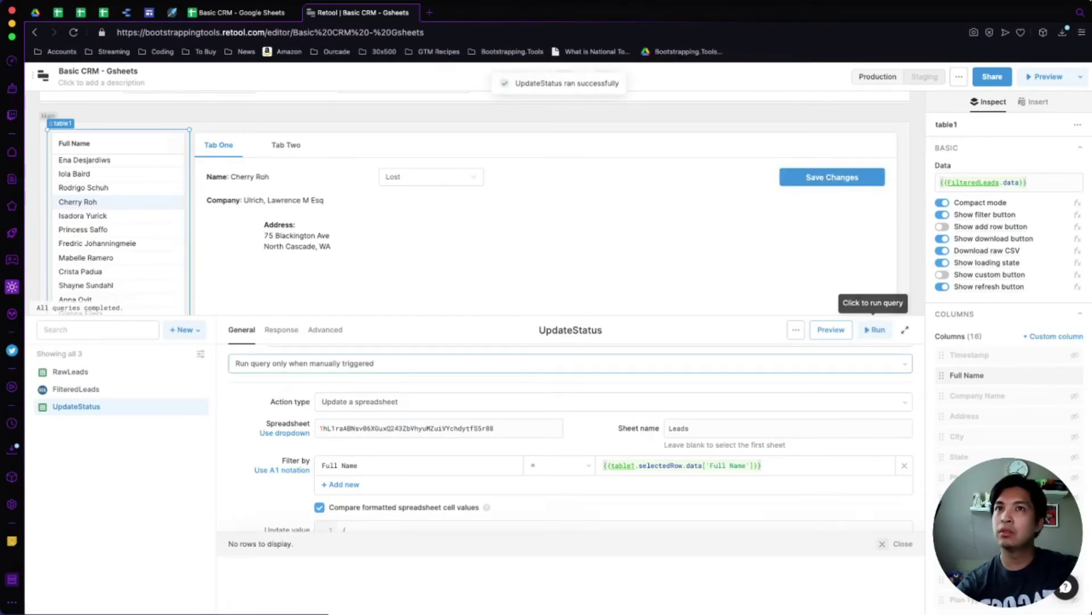
key("ctrl+shift+Tab")
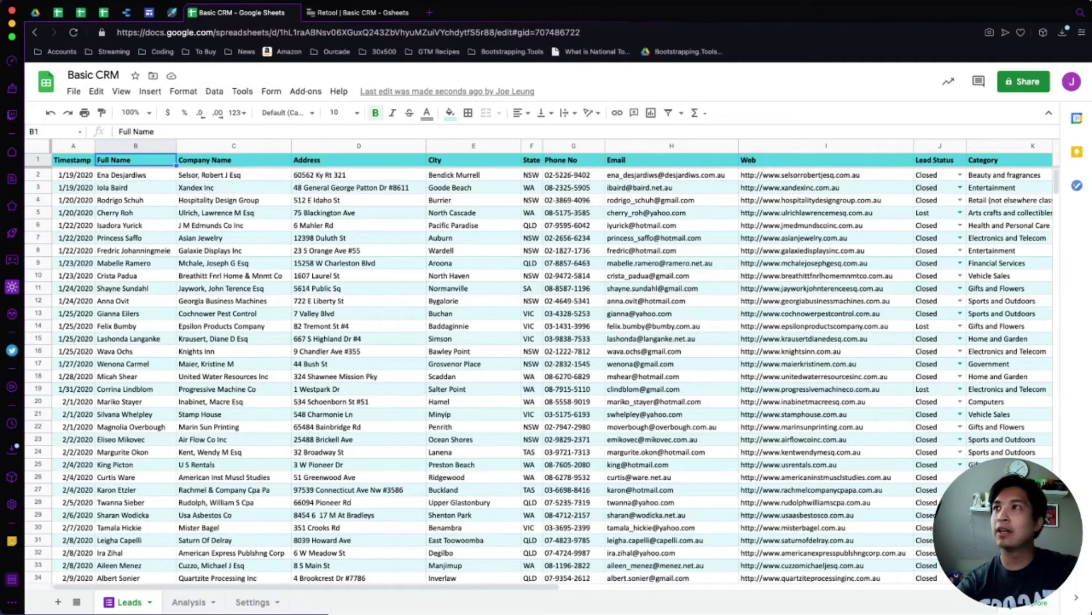
Confirm row 5's Lead Status cell reads Lost, then recheck the Full Name filter in Retool.
left_click(826, 213)
key("Right")
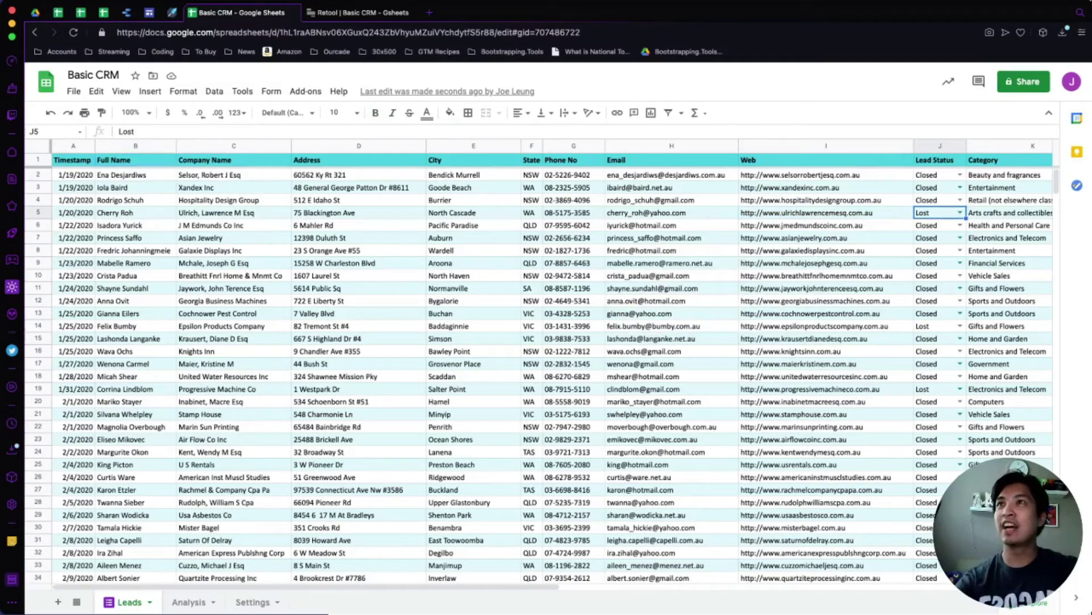
key("ctrl+Tab")
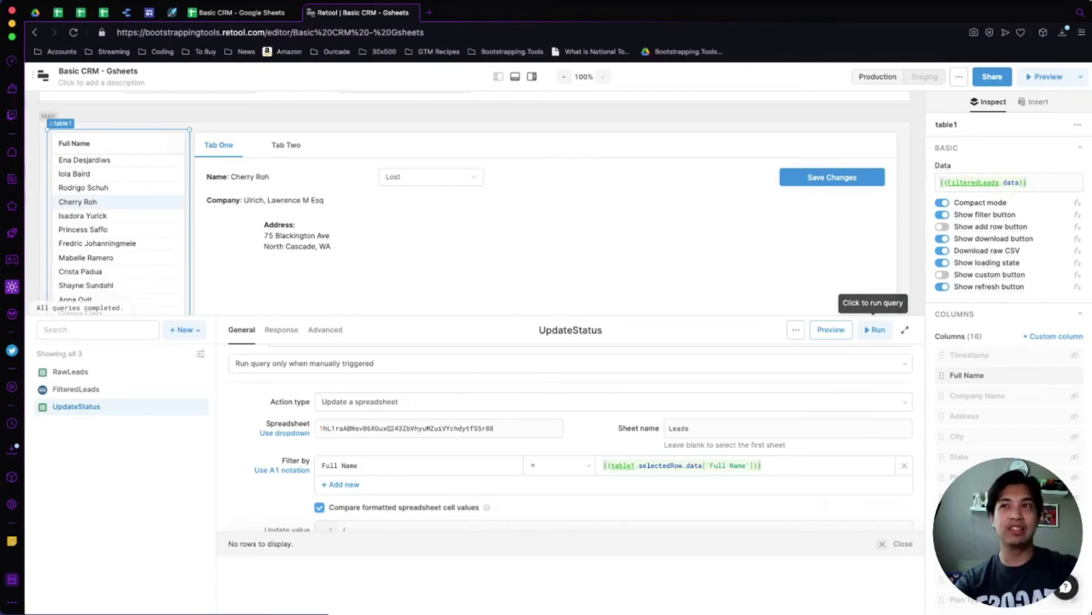
left_click(357, 465)
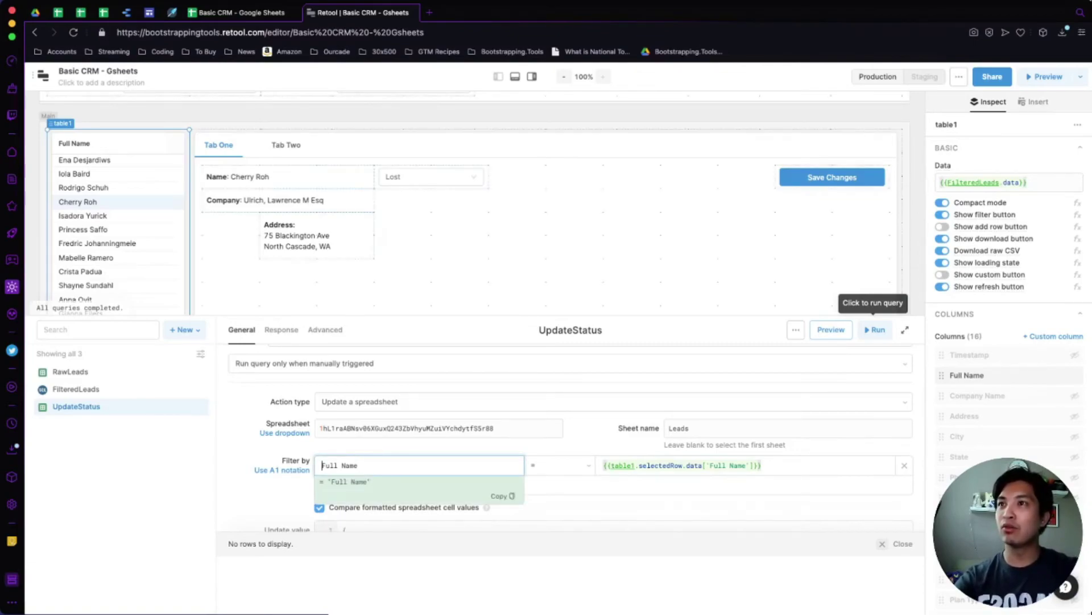
key("Escape")
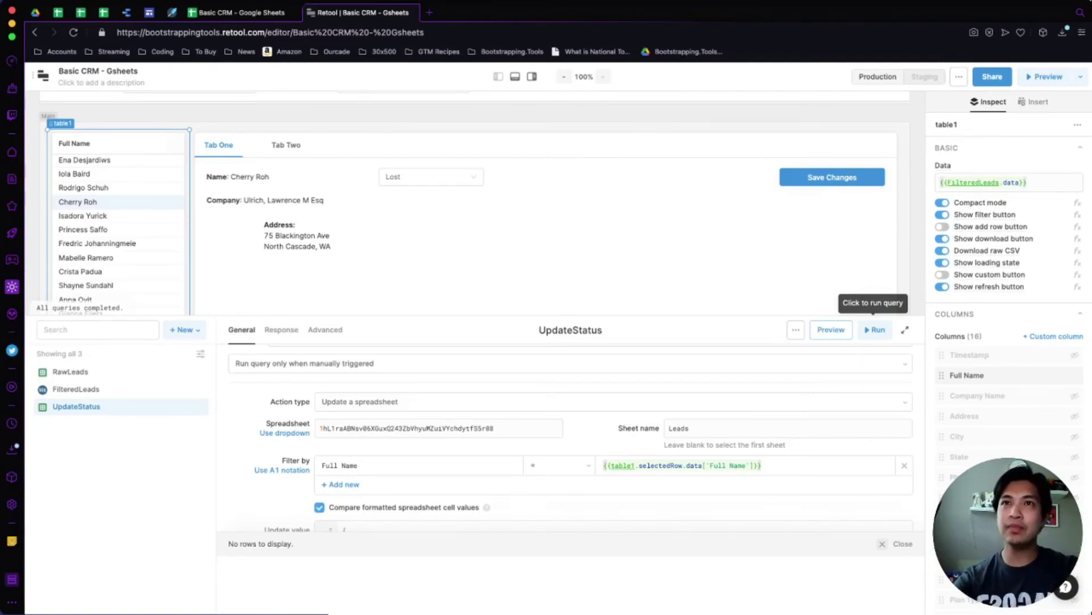
Open row 5's Lead Status options in the sheet and close them, keeping Lost.
key("ctrl+shift+Tab")
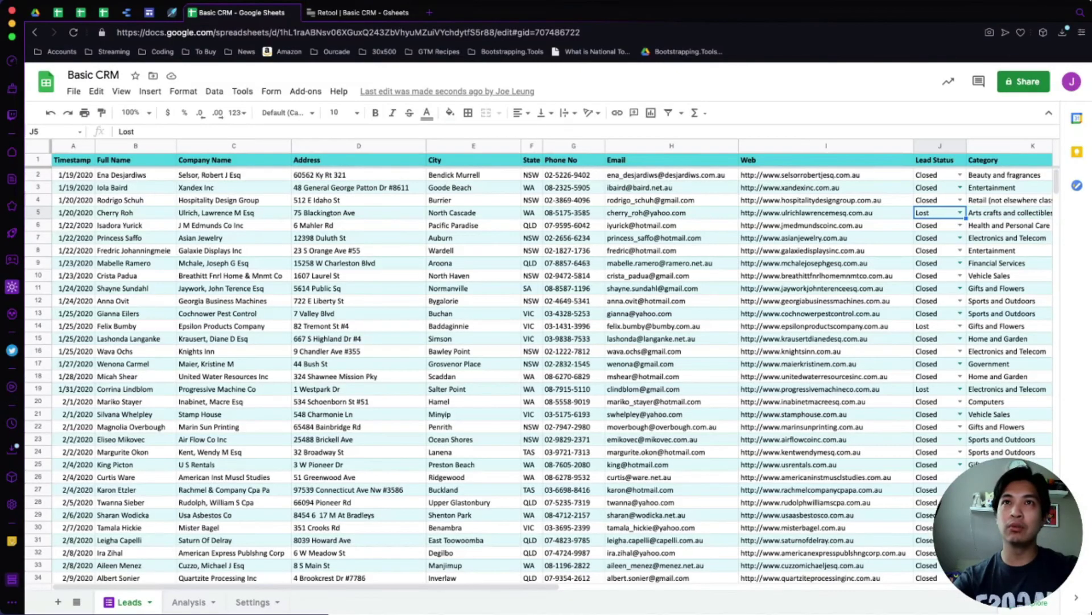
key("Return")
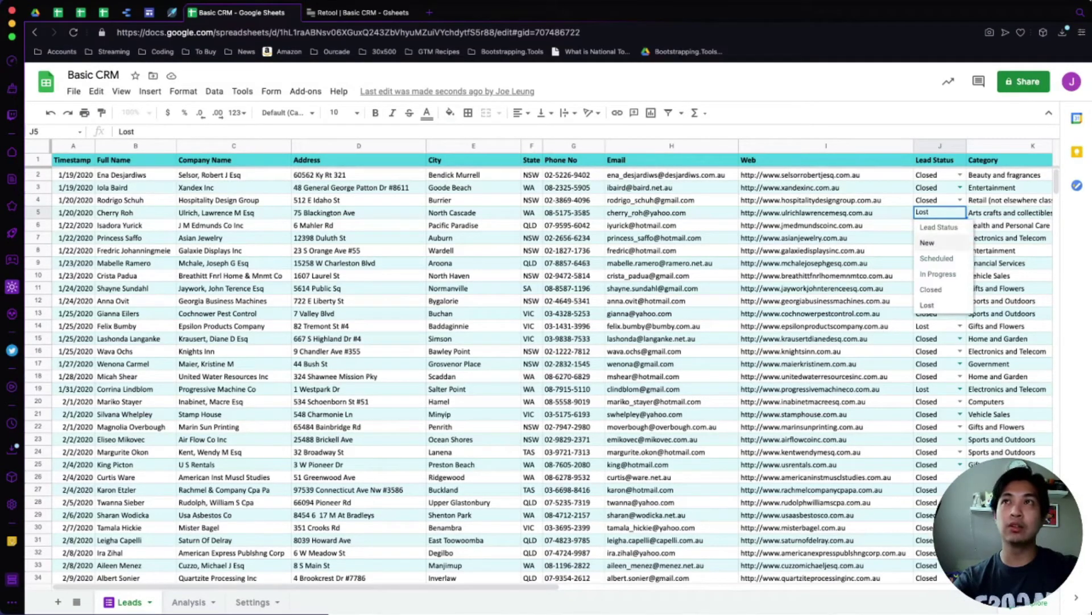
left_click(825, 212)
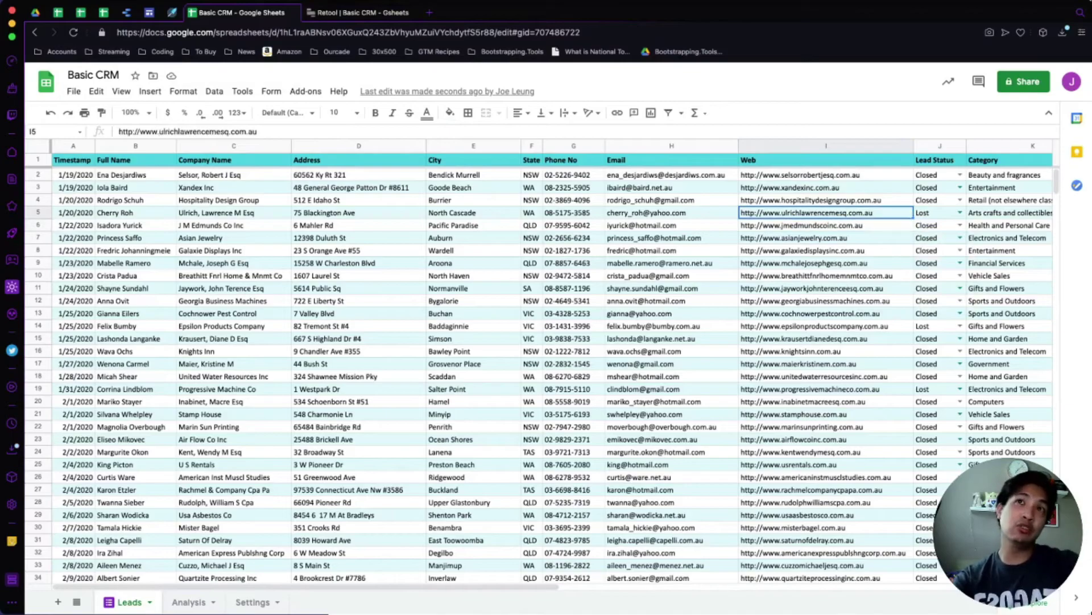
left_click(362, 12)
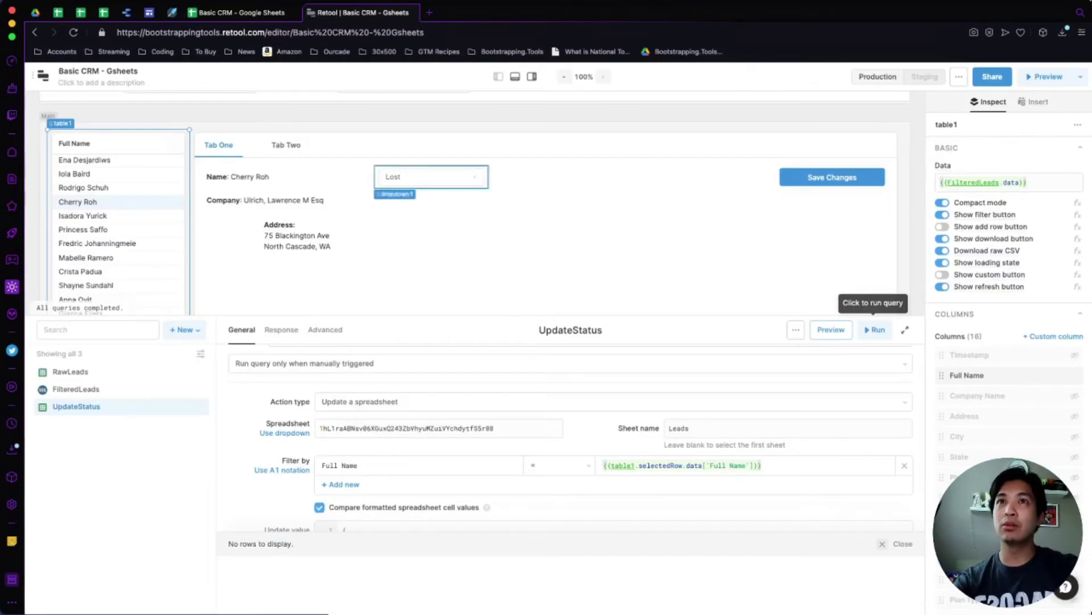
Hide the query area and the inspector to widen the app canvas.
left_click(905, 329)
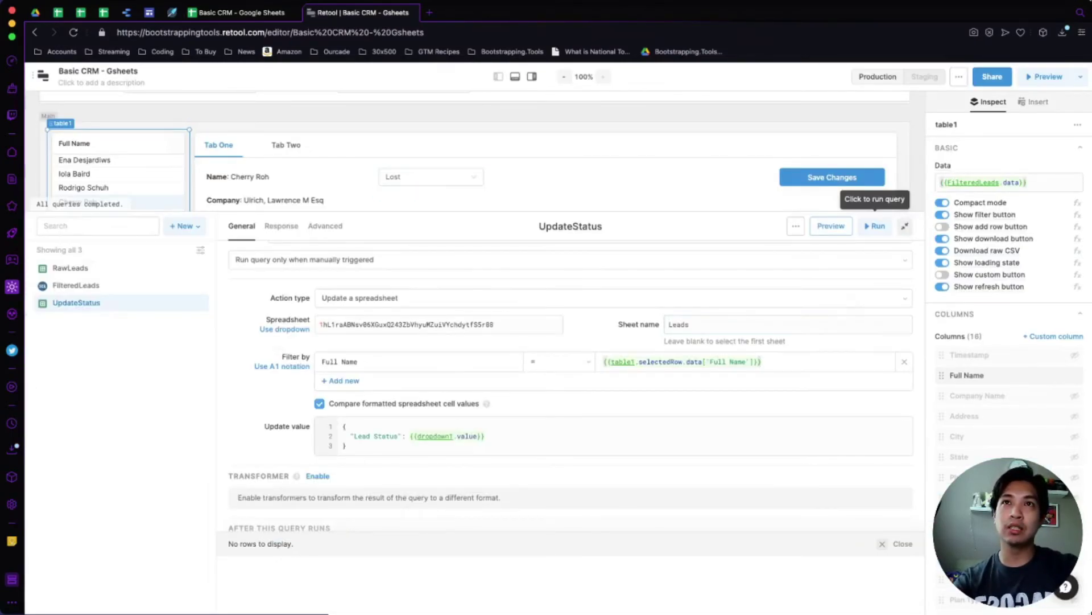
left_click(905, 227)
left_click(515, 76)
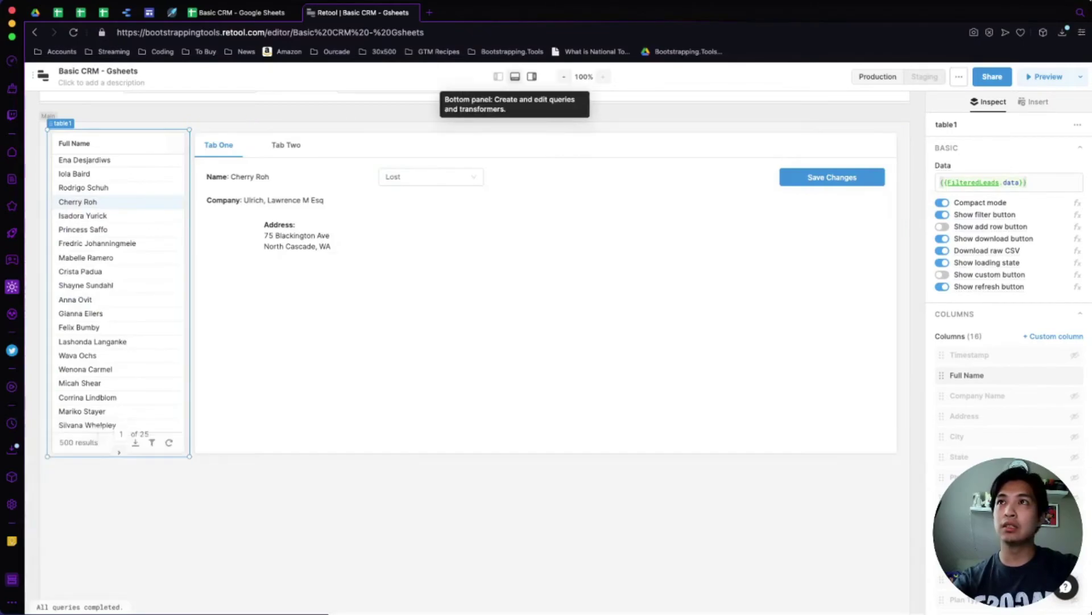
left_click(532, 76)
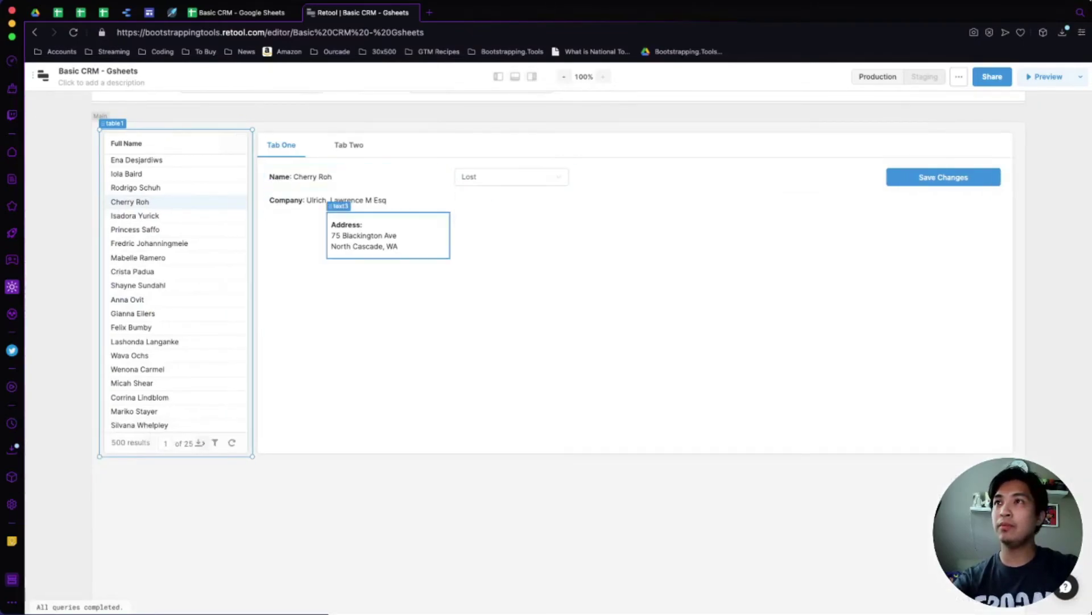
Reselect the fourth lead, keep its status as Closed, and reopen the UpdateStatus query panel.
left_click(135, 187)
left_click(129, 202)
left_click(504, 177)
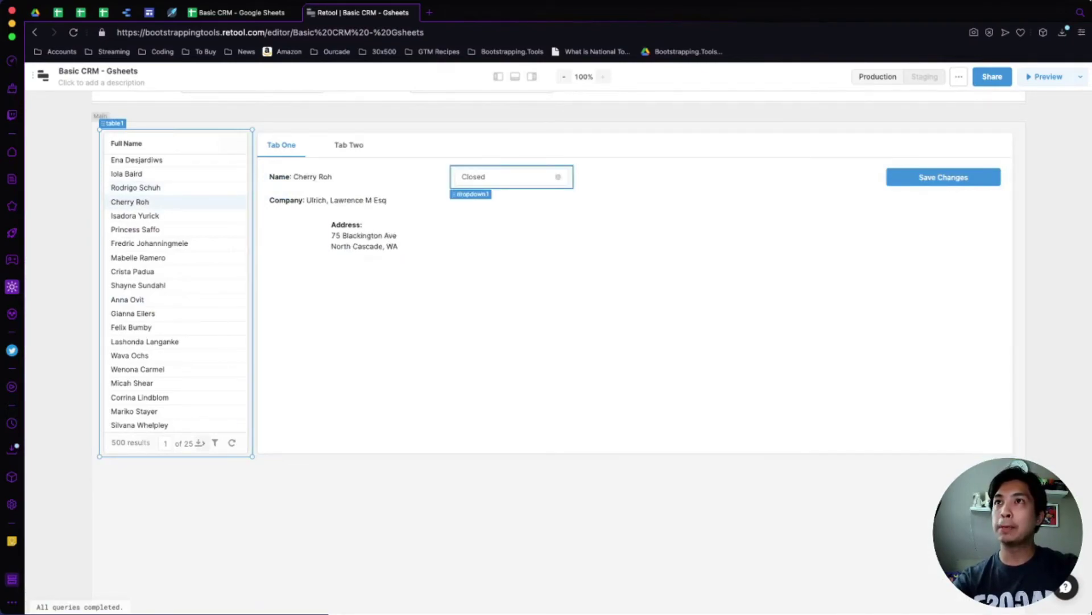
left_click(504, 177)
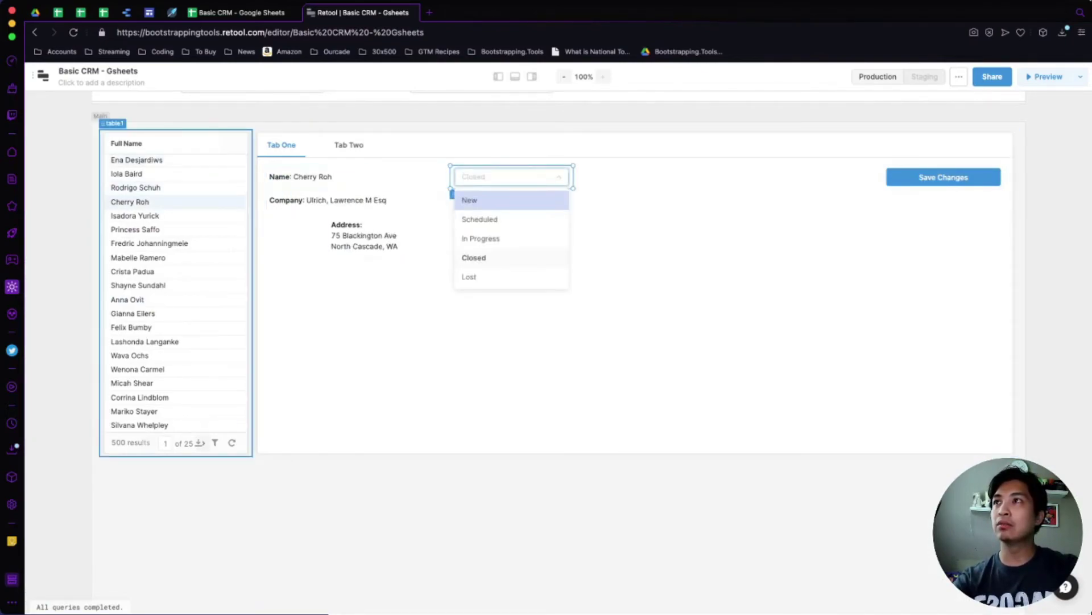
left_click(177, 296)
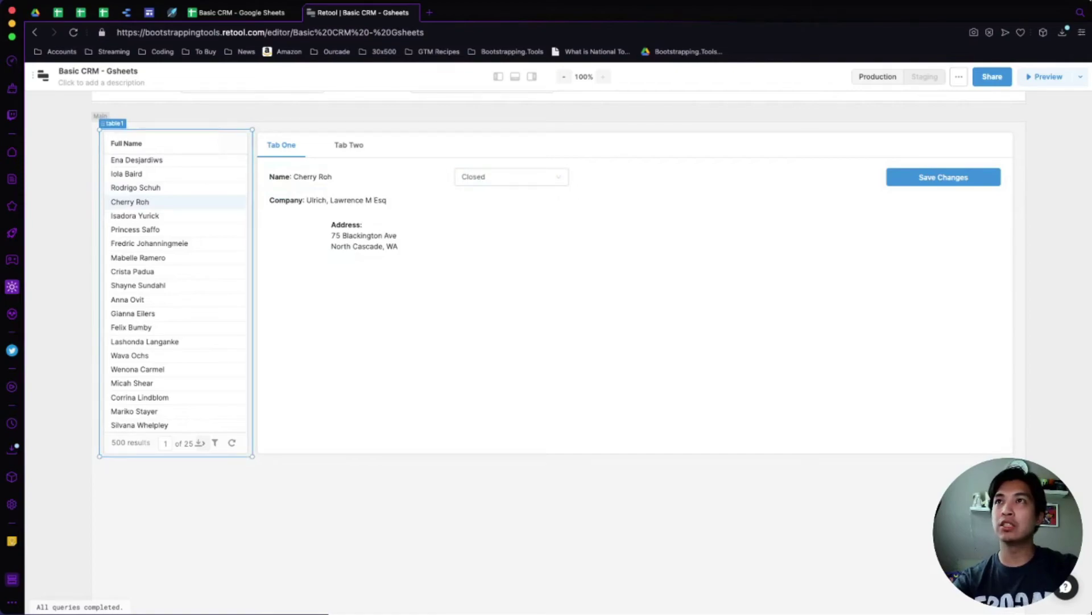
left_click(515, 77)
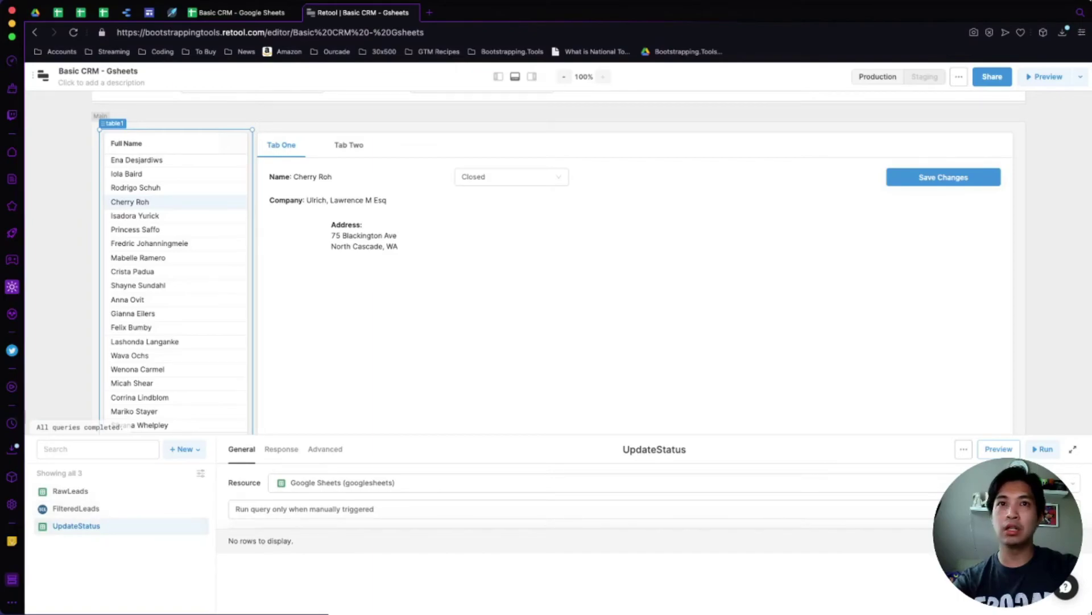
Add RawLeads, then FilteredLeads, as the UpdateStatus query's On success triggers.
scroll(655, 540, "down", 1)
scroll(569, 540, "down", 5)
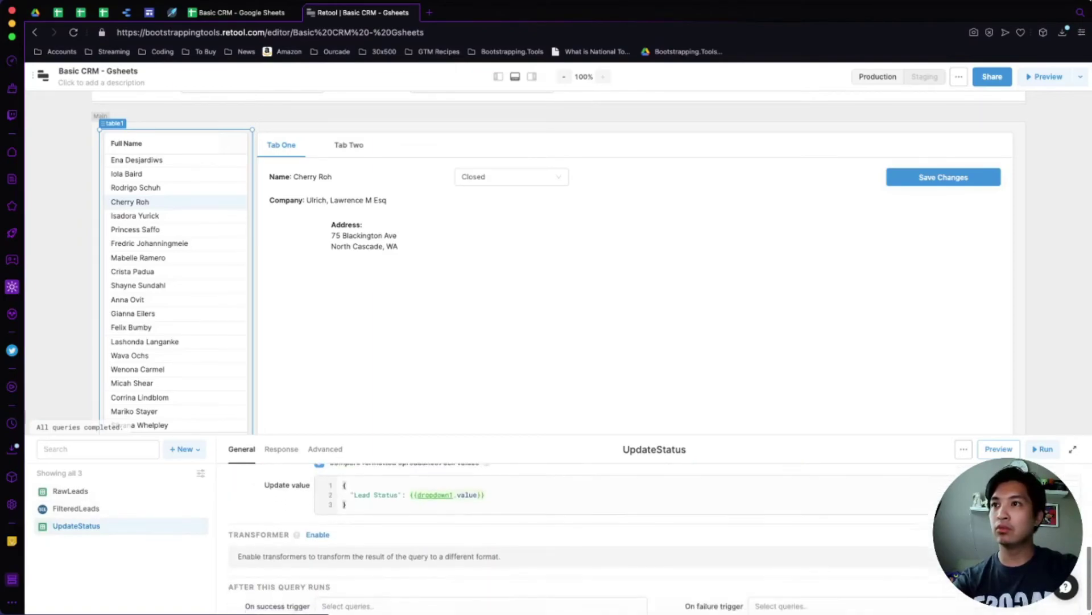
left_click(481, 589)
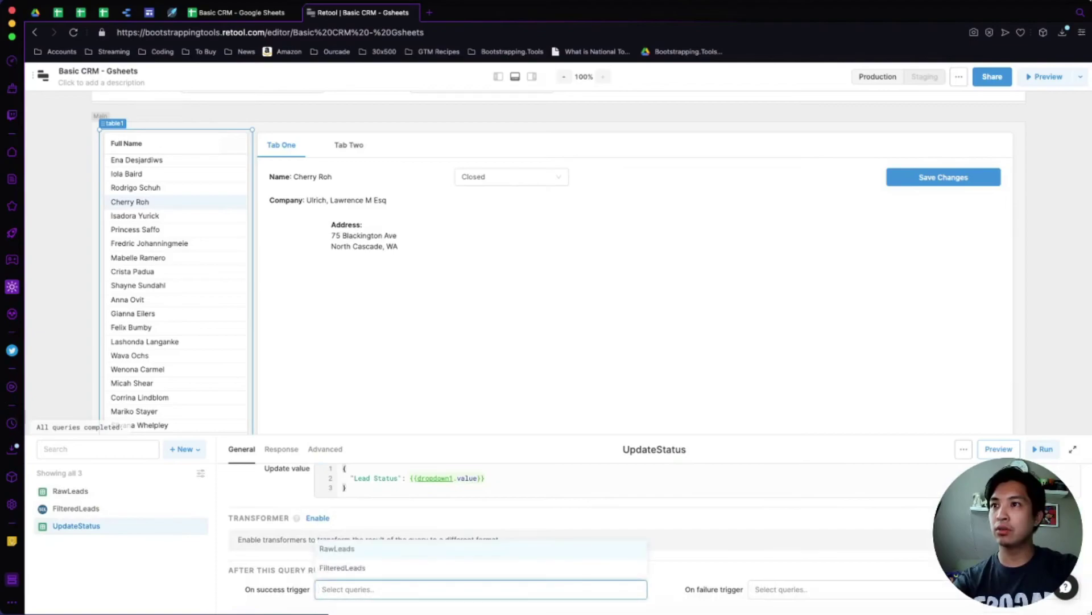
key("Return")
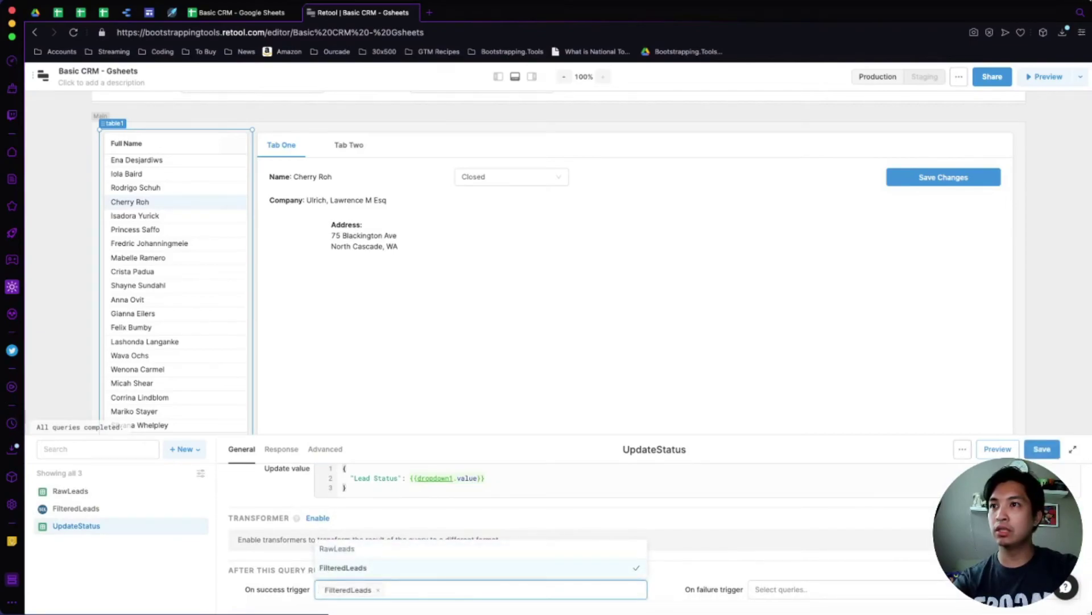
key("Up")
key("Return")
key("Down")
key("Return")
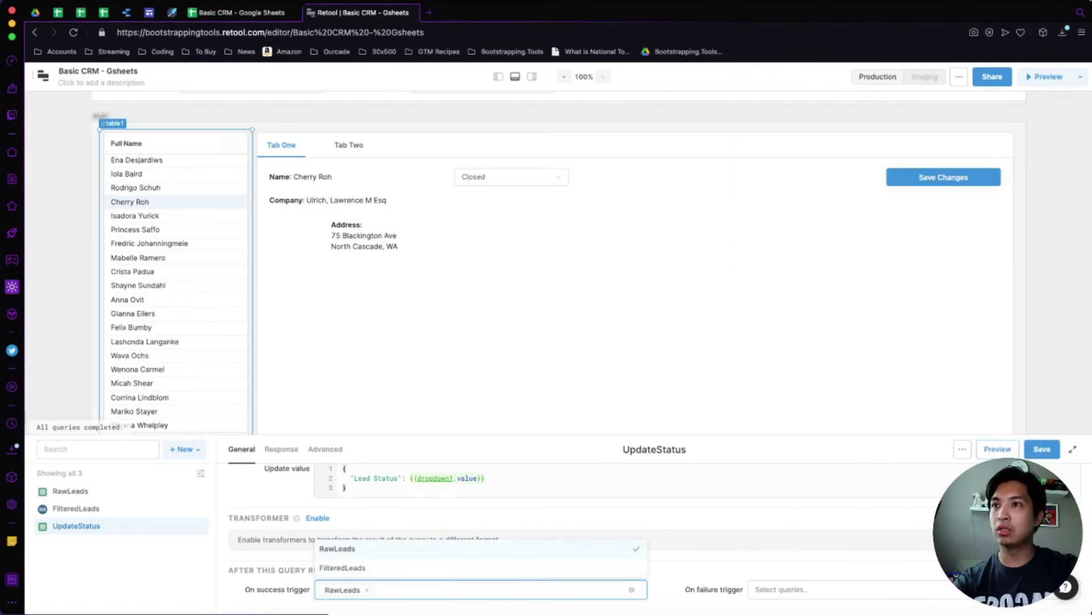
key("Return")
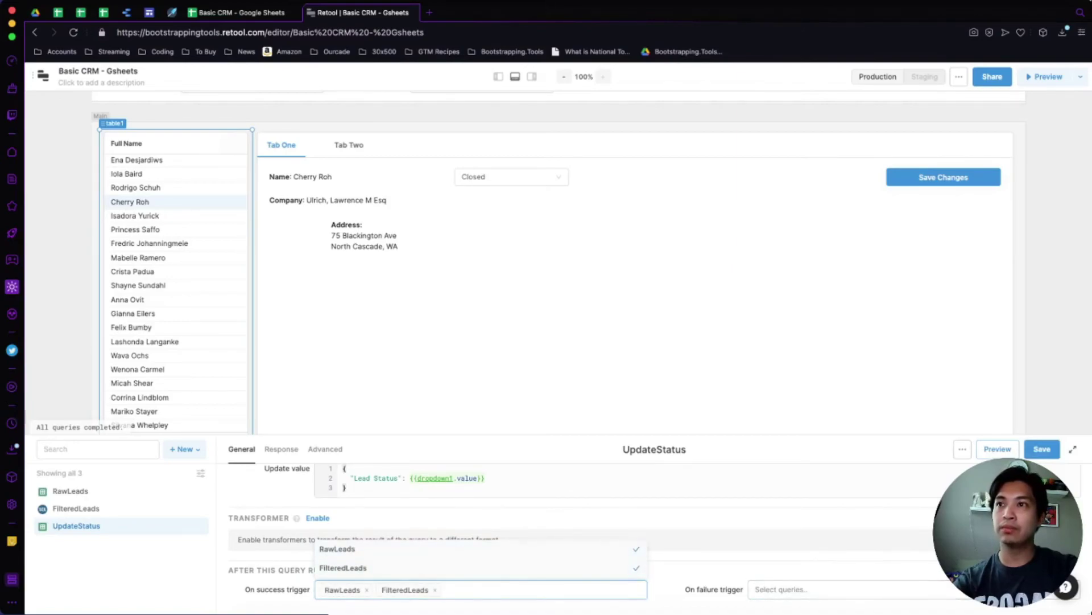
key("Escape")
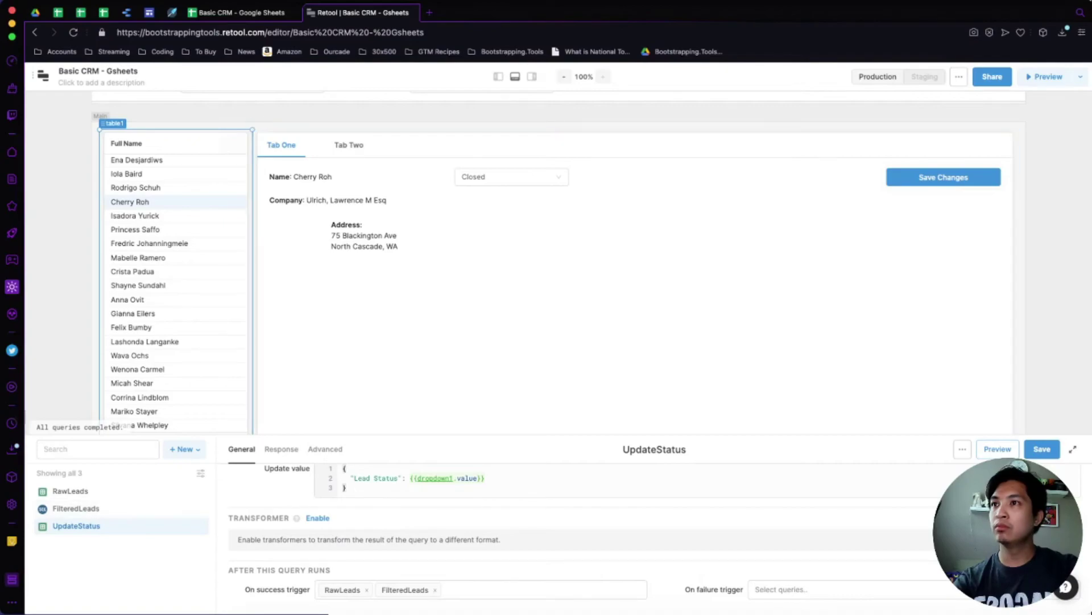
scroll(569, 535, "up", 5)
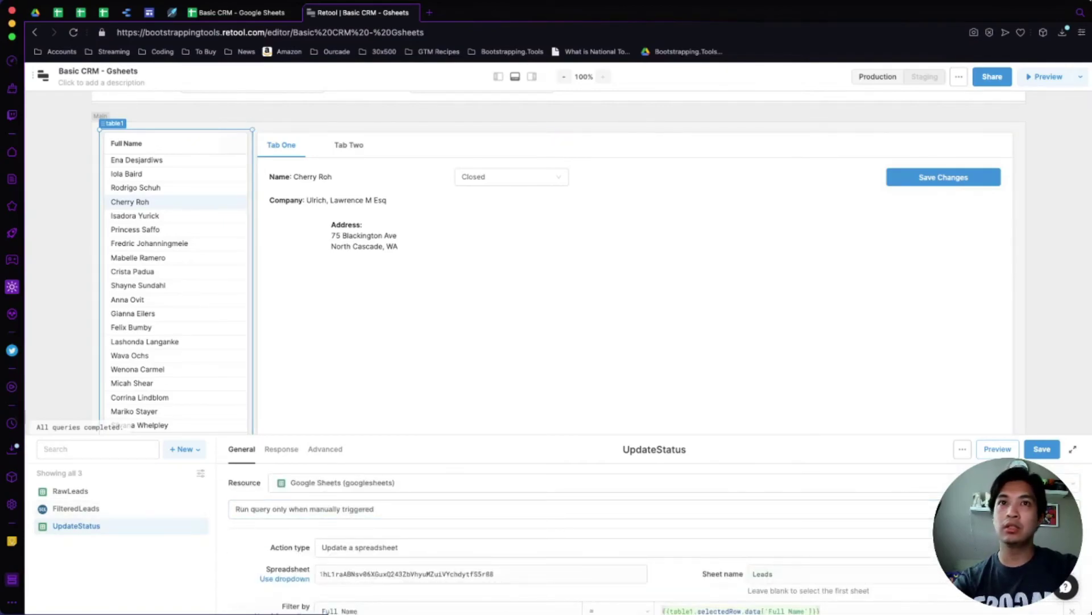
Save UpdateStatus, rerun FilteredLeads, reselect the fourth lead, and open the RawLeads query.
left_click(1042, 449)
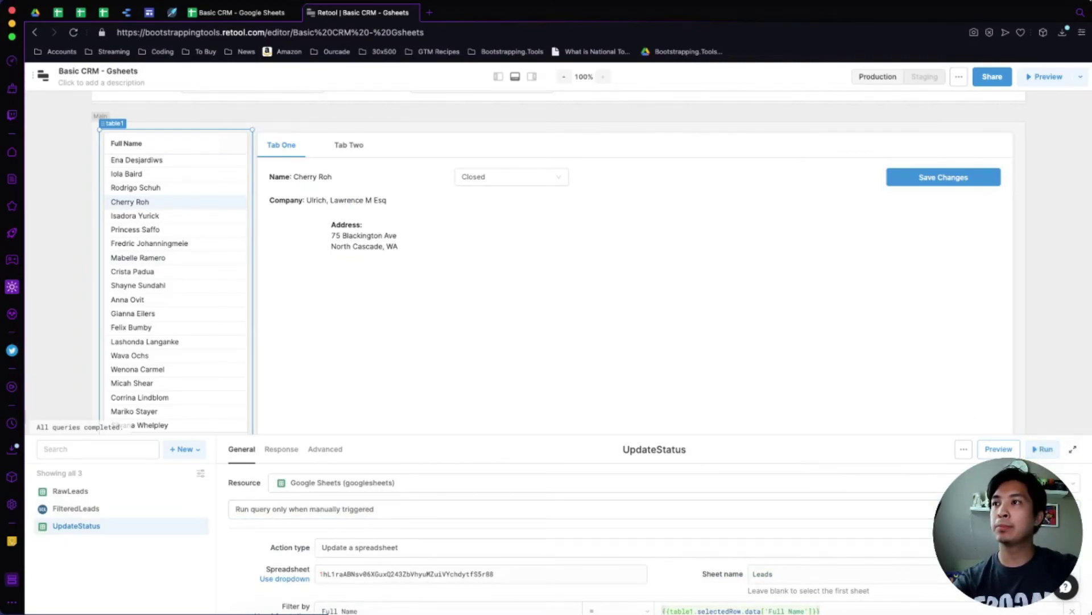
left_click(76, 508)
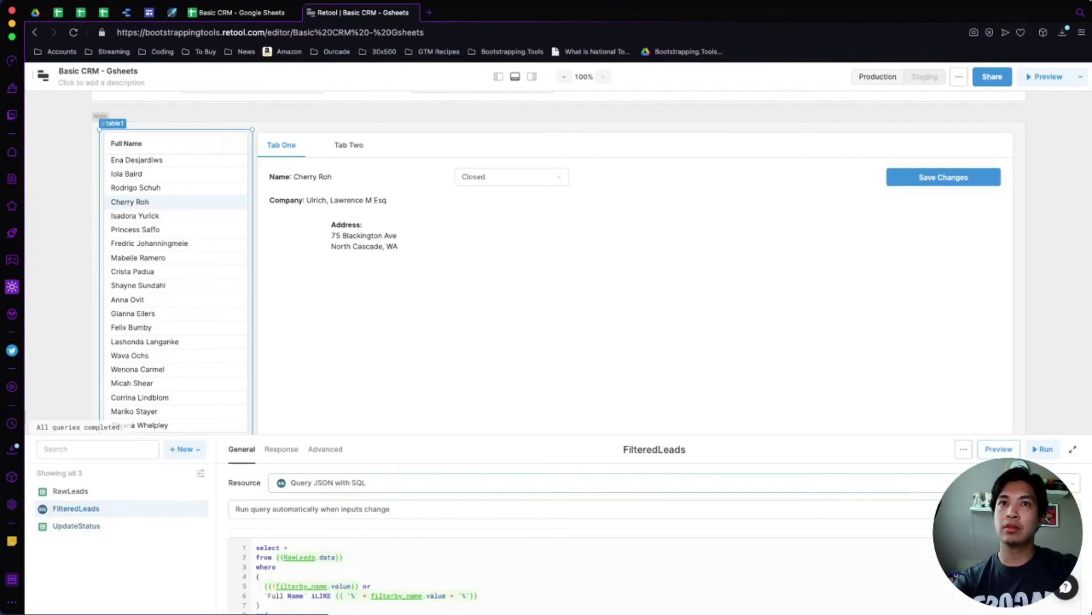
left_click(1043, 449)
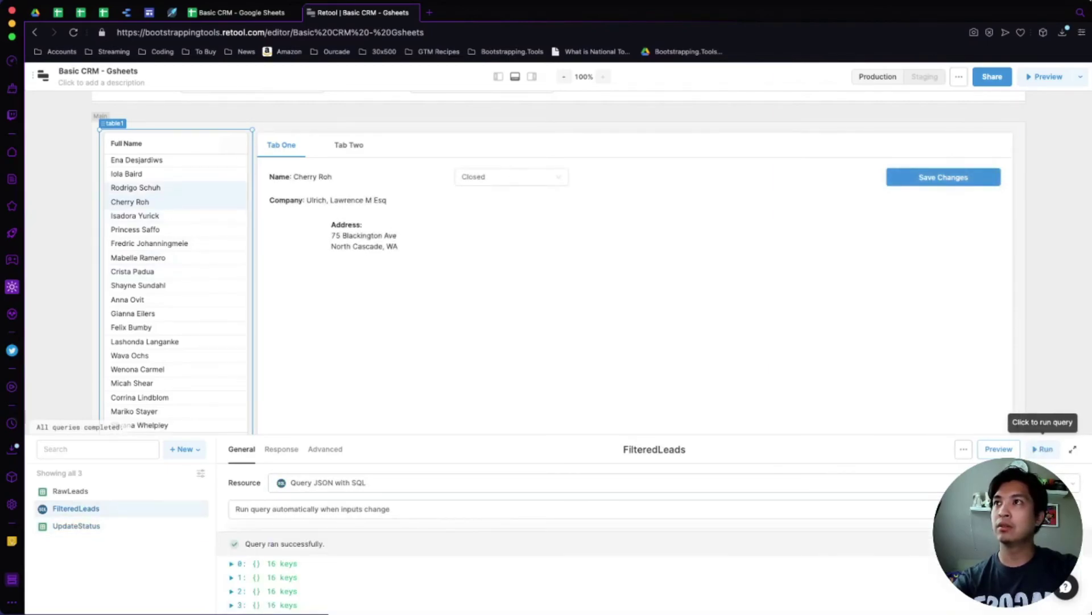
left_click(130, 202)
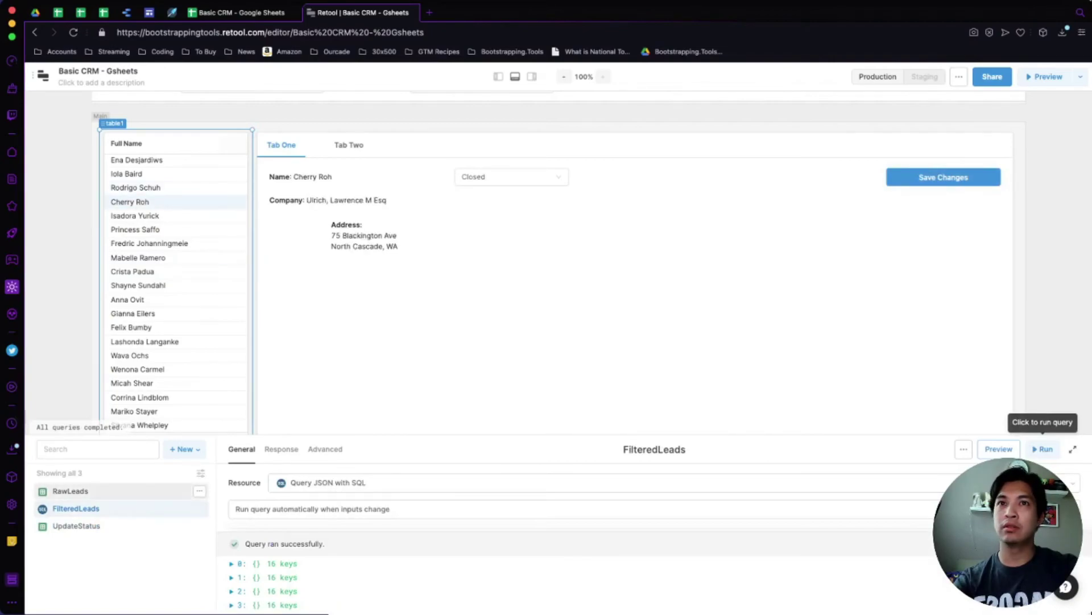
left_click(70, 490)
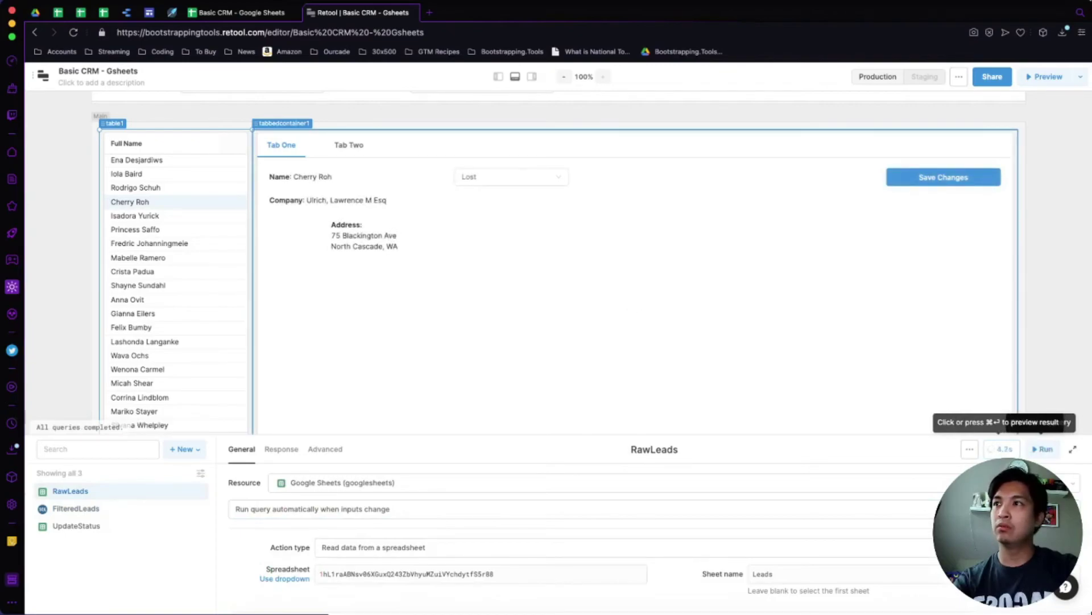
Preview the RawLeads results and stretch the Address text block left to align under Company.
left_click(1001, 449)
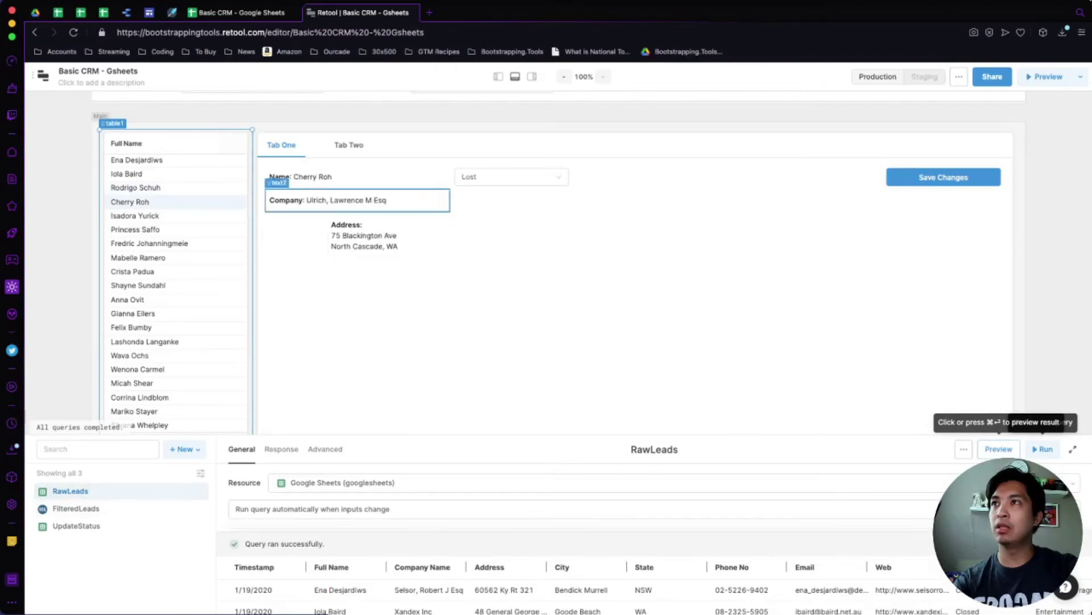
left_click(135, 215)
left_click(130, 202)
left_click(511, 177)
left_click(365, 235)
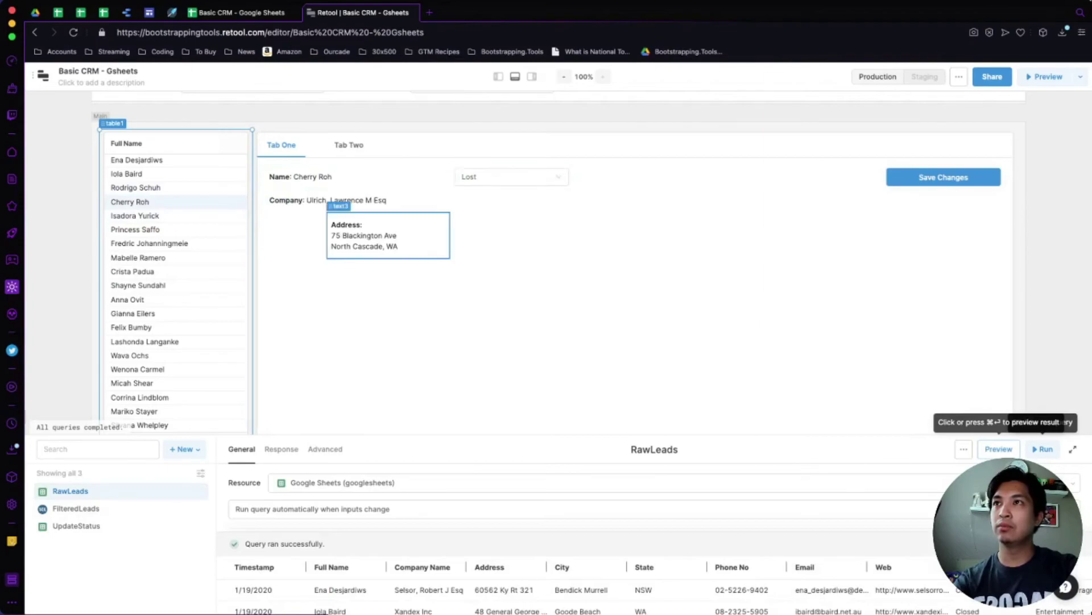
left_click_drag(327, 235, 265, 235)
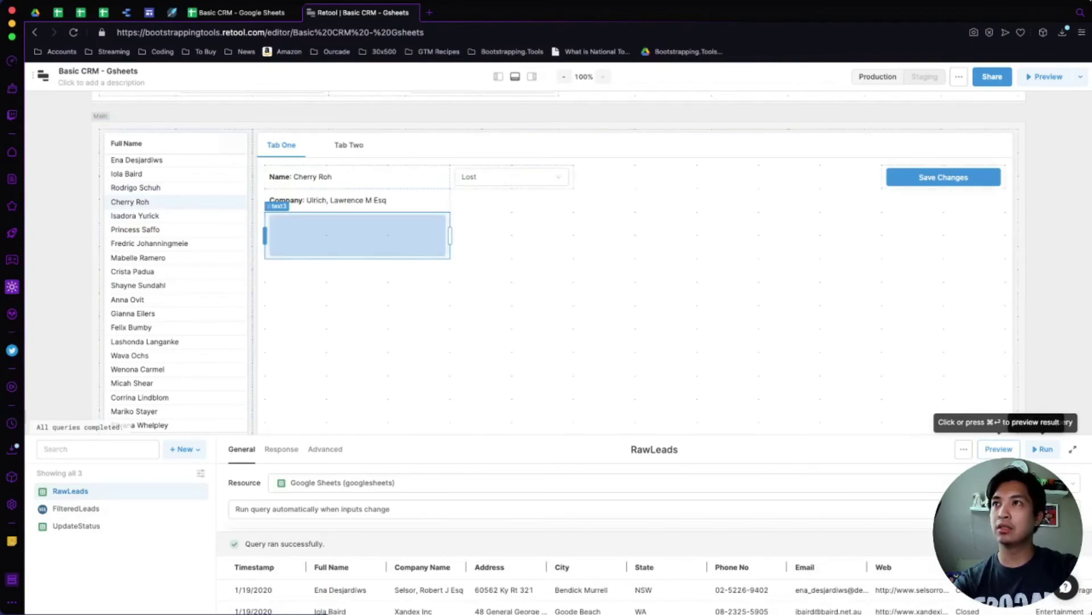
Set the lead's status to Closed, select the Save Changes button, then view another lead.
left_click(506, 176)
left_click(506, 177)
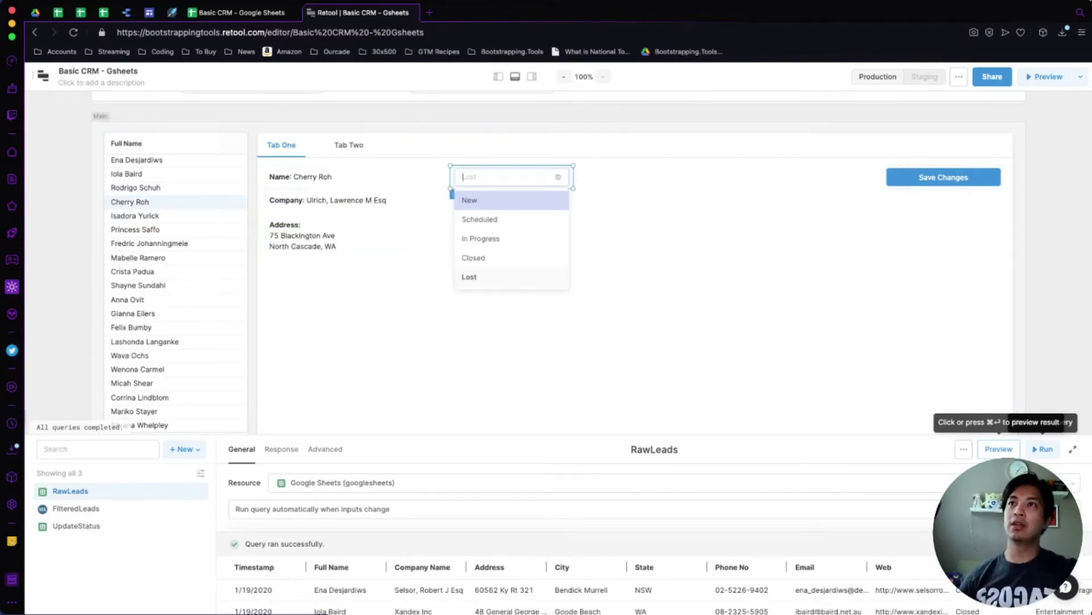
left_click(302, 237)
left_click(507, 177)
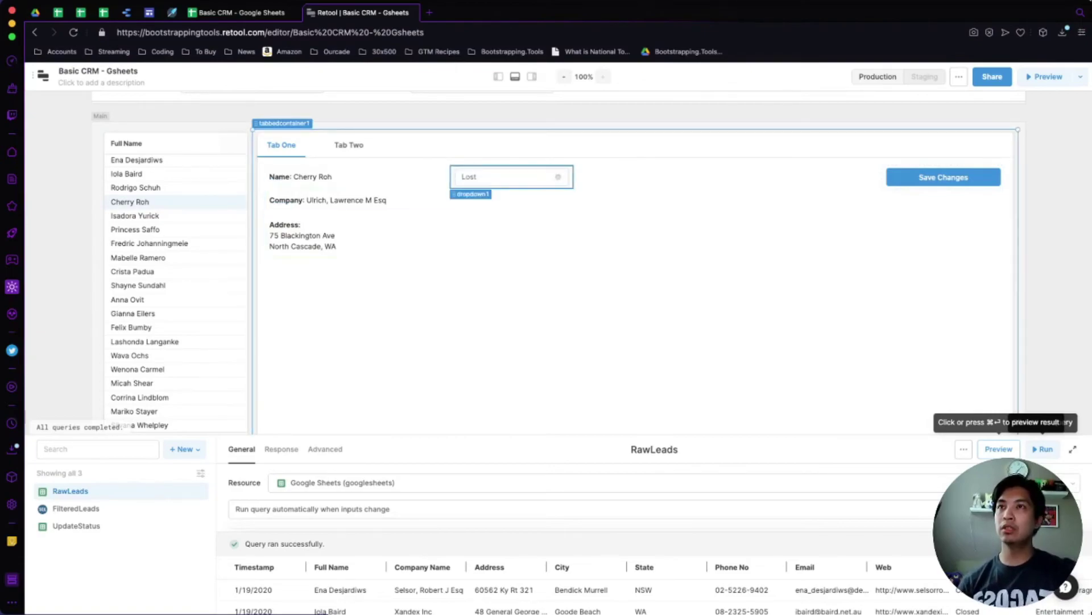
left_click(507, 177)
left_click(474, 257)
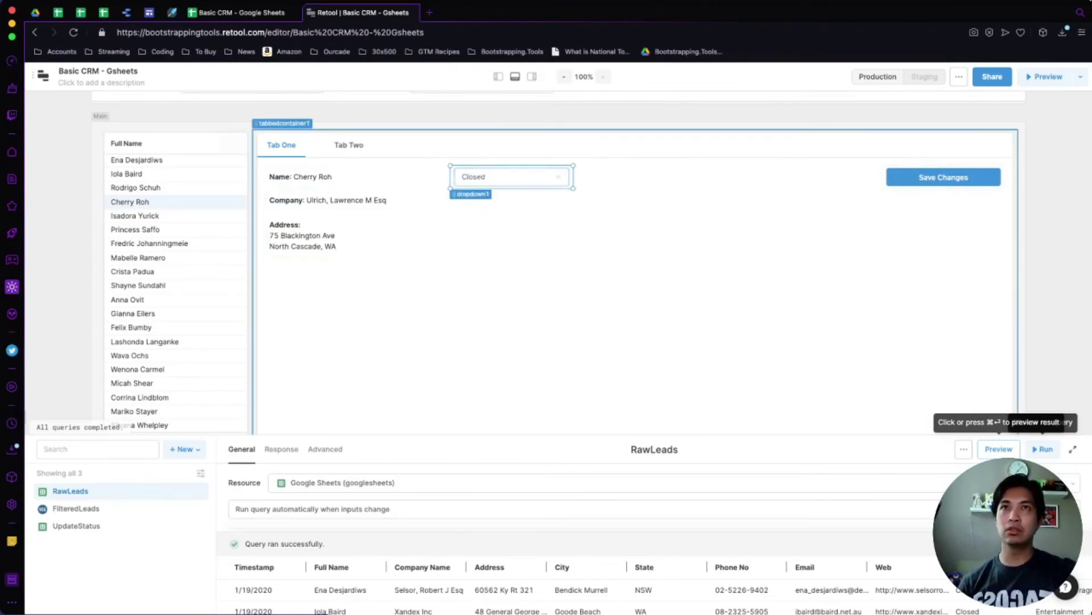
left_click(943, 177)
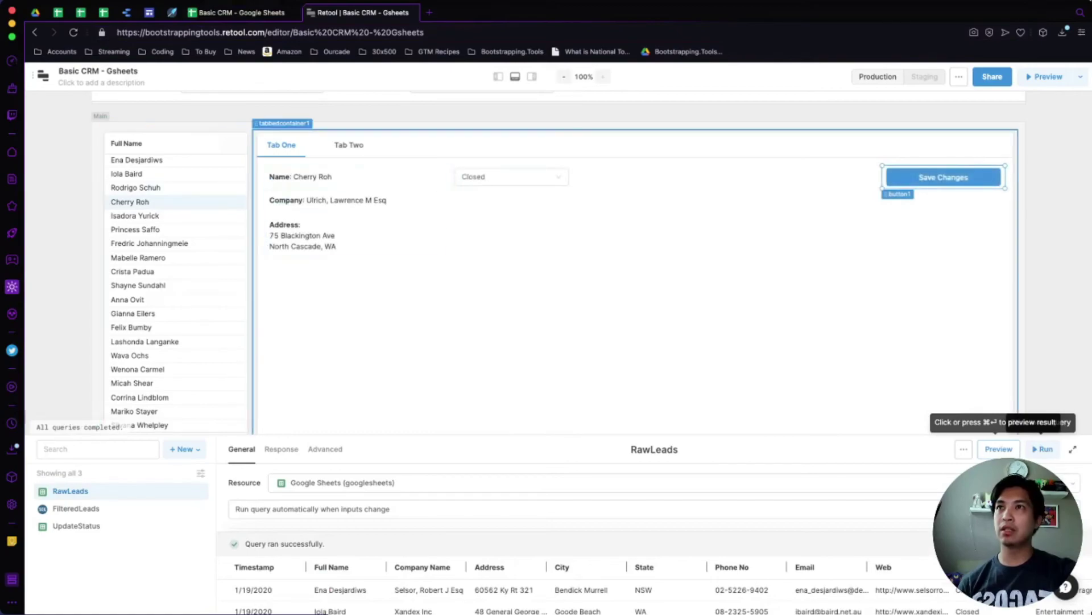
left_click(136, 187)
left_click(130, 201)
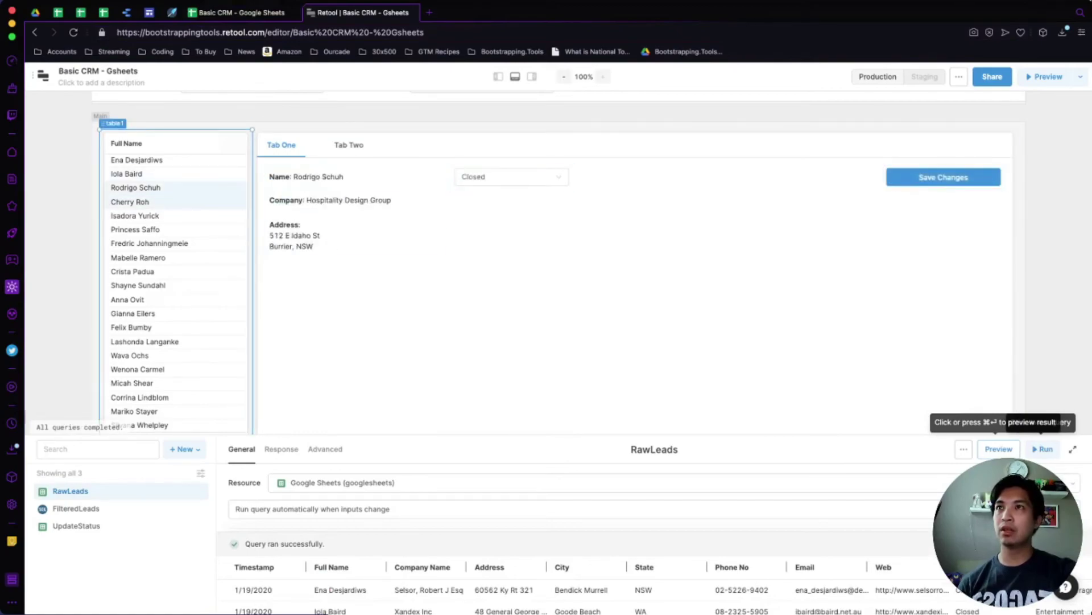
left_click(242, 13)
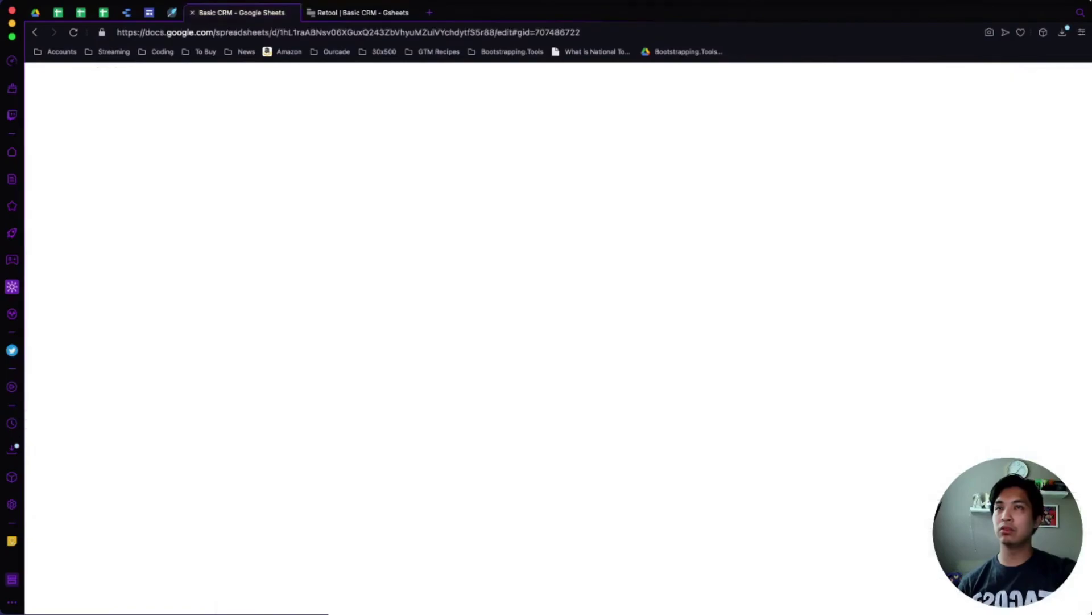
left_click(936, 212)
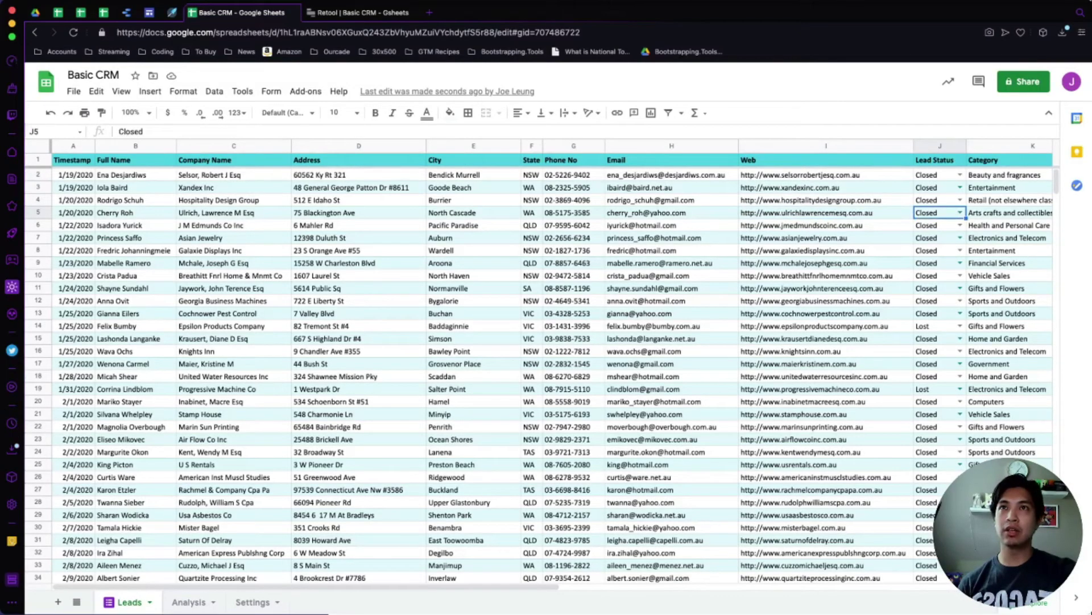
left_click(825, 212)
left_click(357, 12)
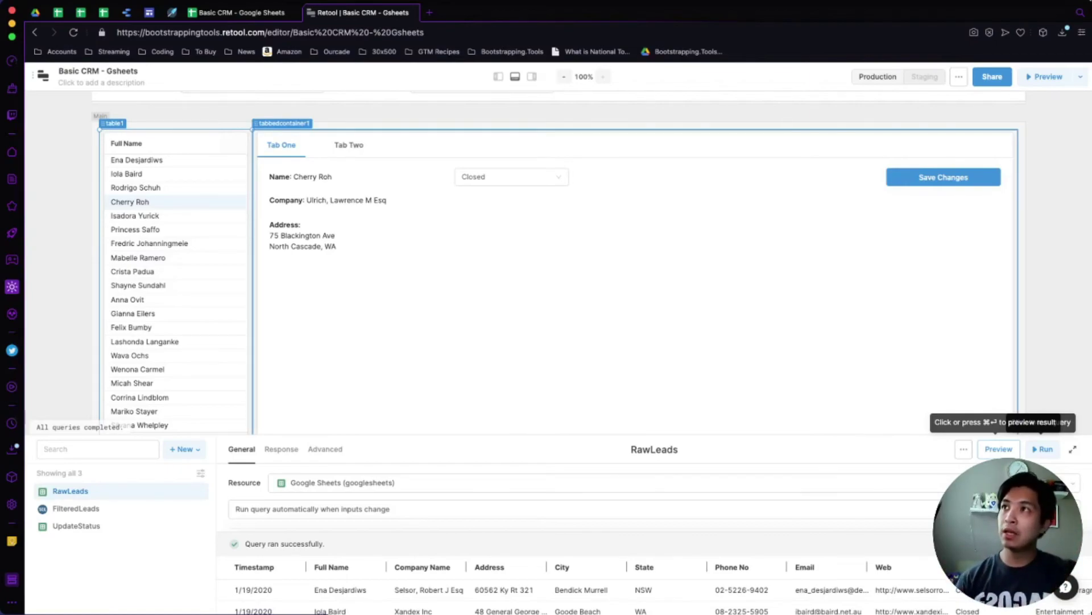
Browse several leads, then unhide the Timestamp column in table1's settings.
left_click(132, 271)
left_click(127, 300)
left_click(130, 355)
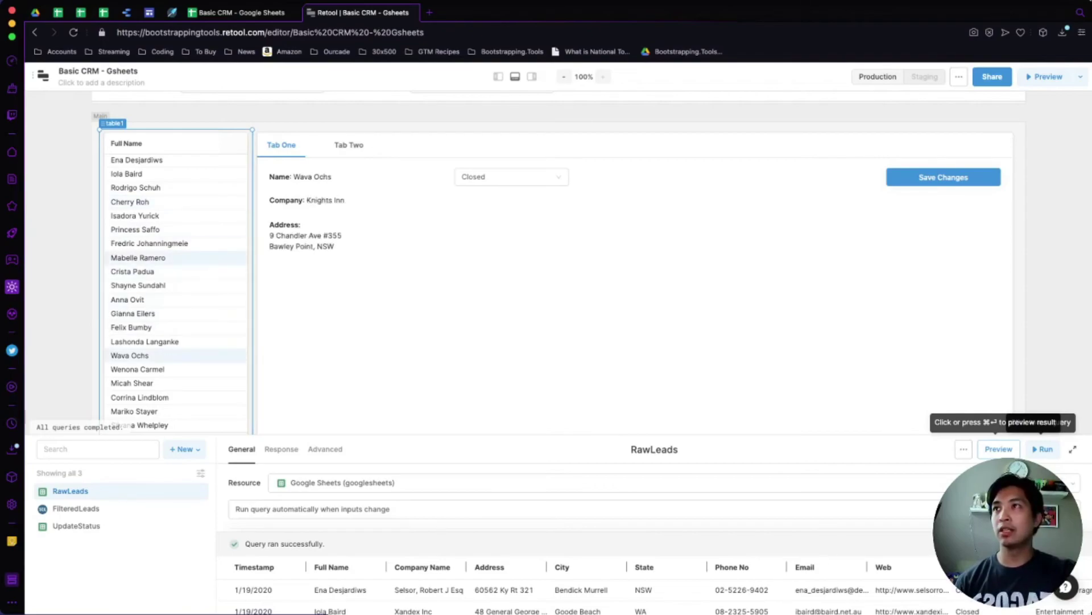
left_click(137, 159)
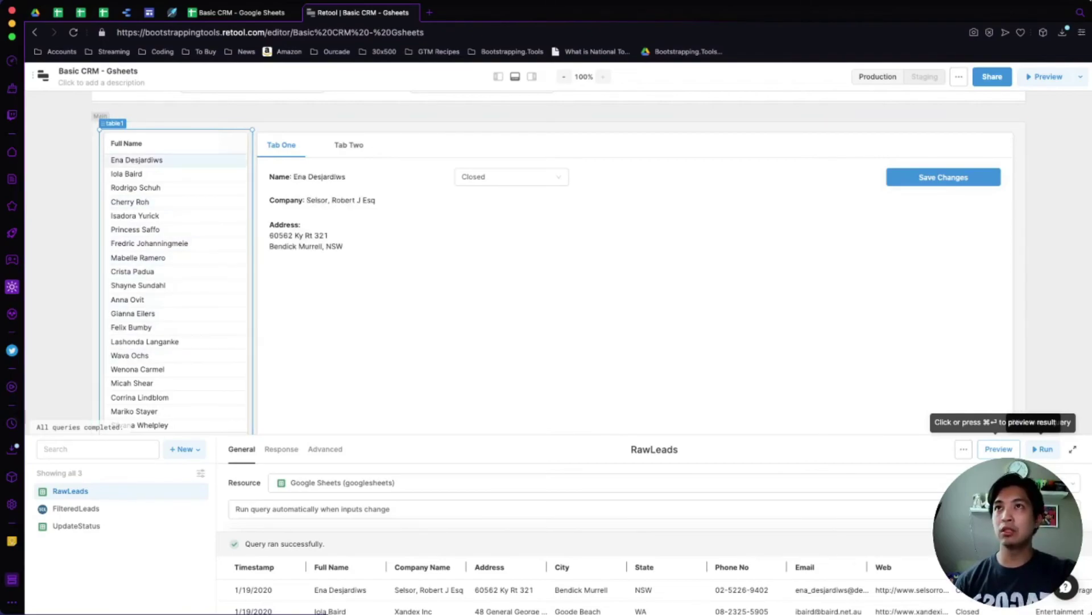
left_click(532, 76)
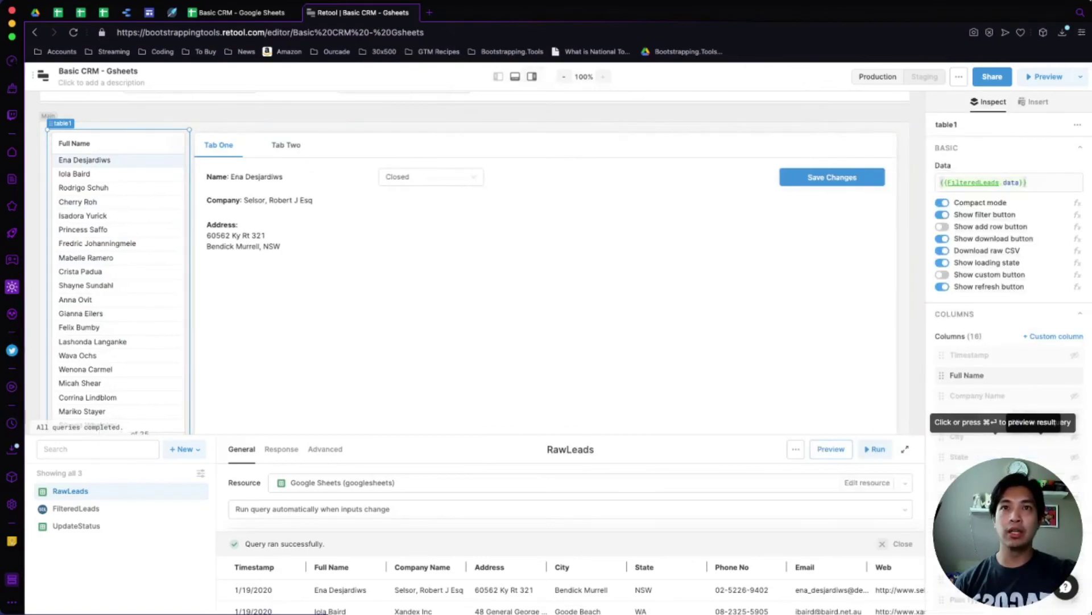
scroll(1010, 296, "down", 4)
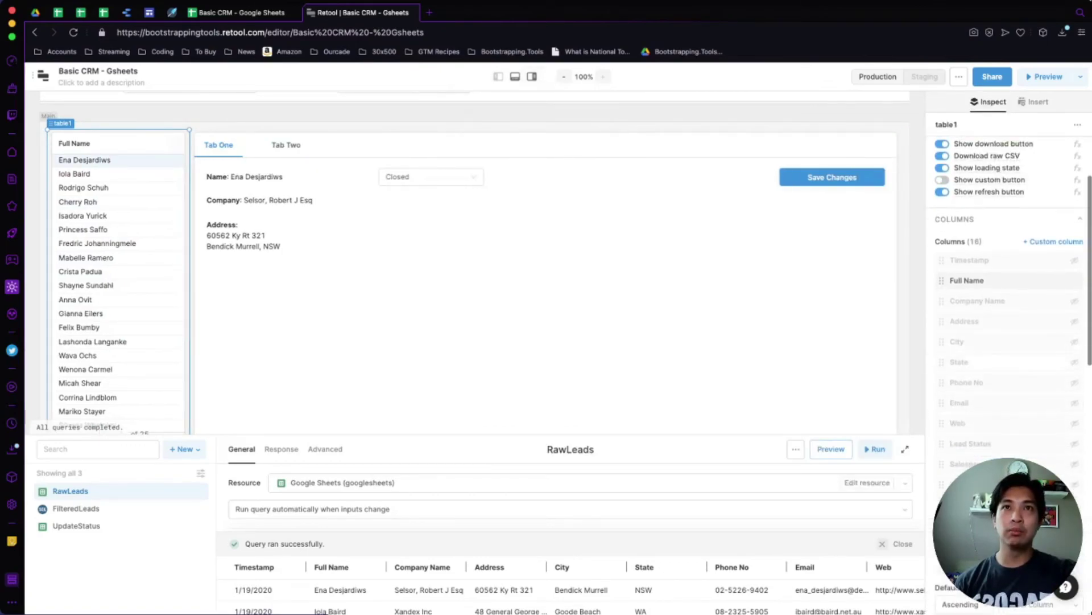
left_click(1074, 260)
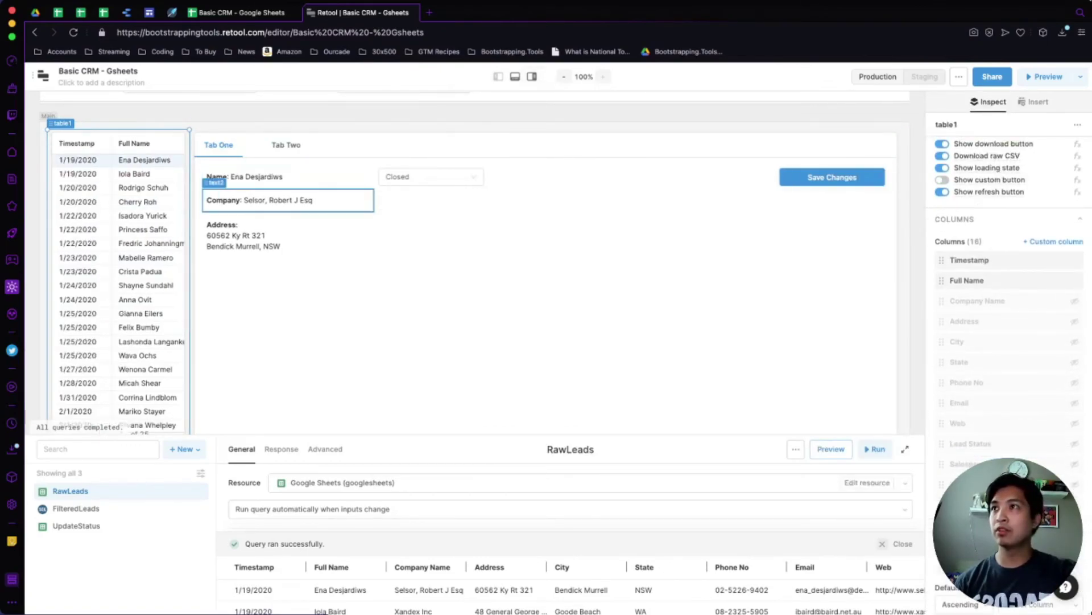
Narrow the tabbed detail container from the left and widen the leads table to the right.
left_click(239, 235)
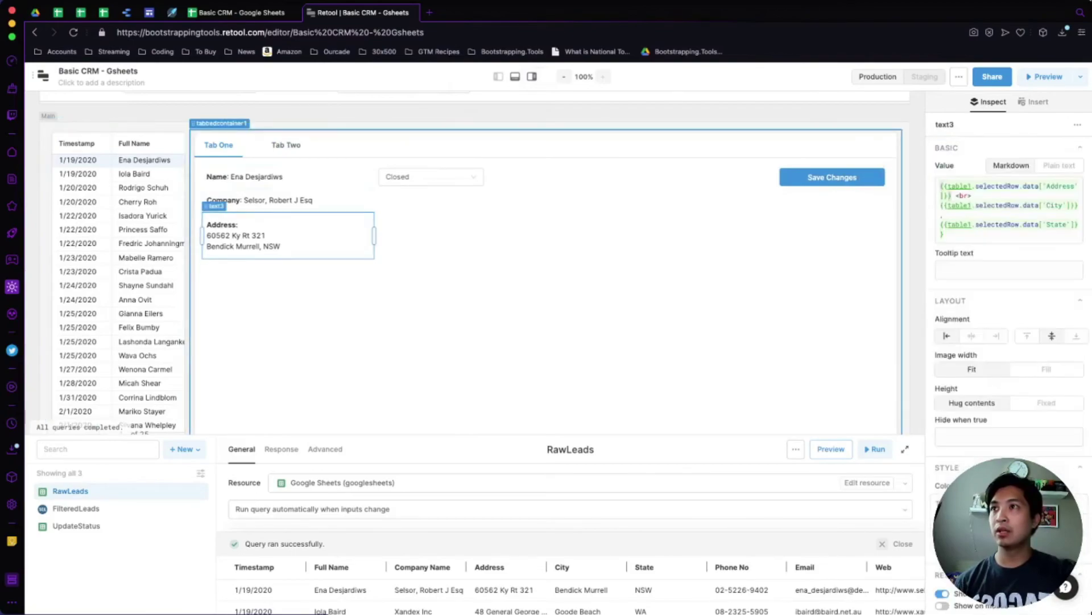
left_click(373, 213)
left_click_drag(190, 282, 261, 281)
left_click(191, 281)
left_click_drag(191, 282, 333, 282)
left_click(140, 271)
left_click_drag(260, 282, 332, 282)
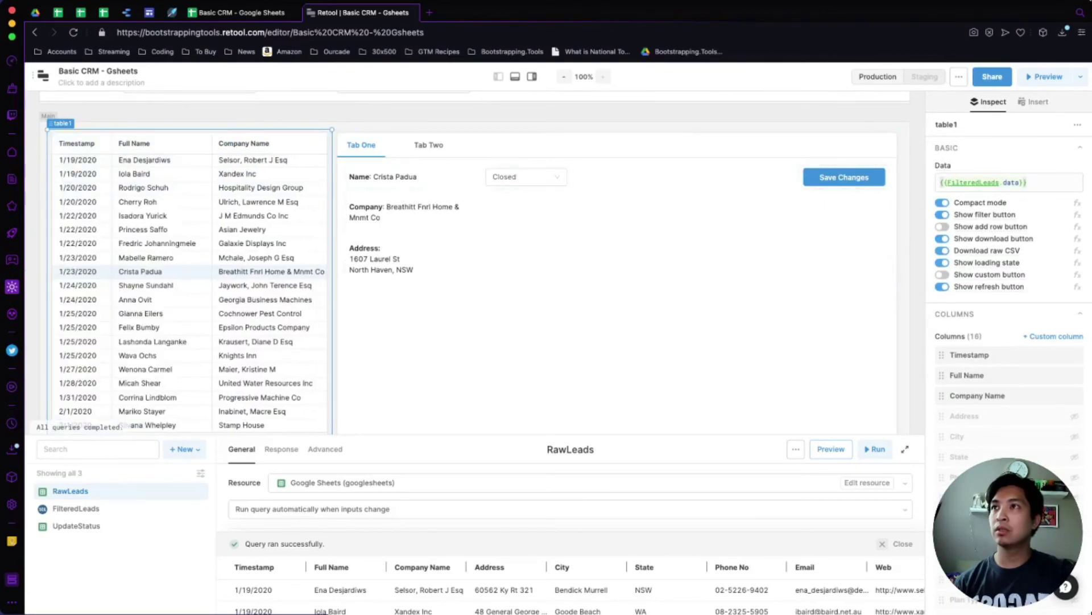
Browse several leads' details in the table.
left_click(341, 281)
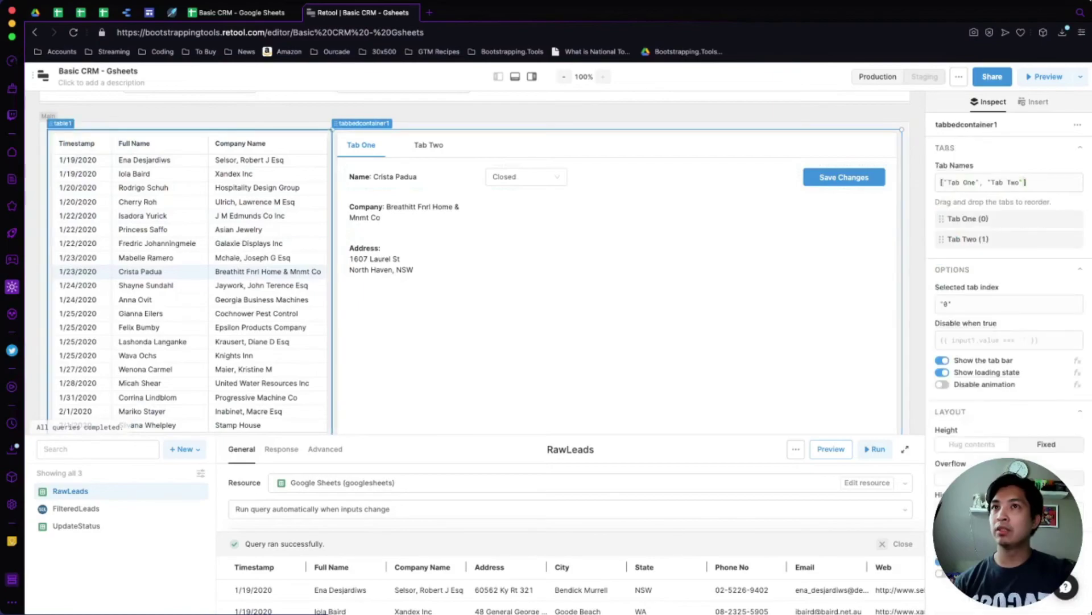
left_click(143, 229)
left_click(138, 201)
left_click(146, 257)
left_click(152, 341)
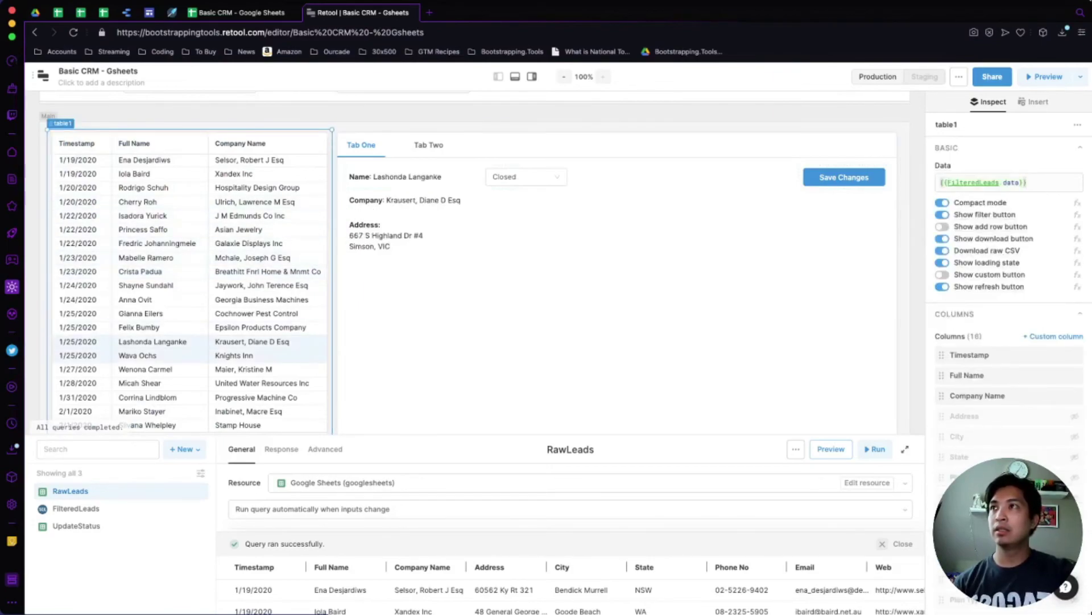
scroll(474, 262, "down", 1)
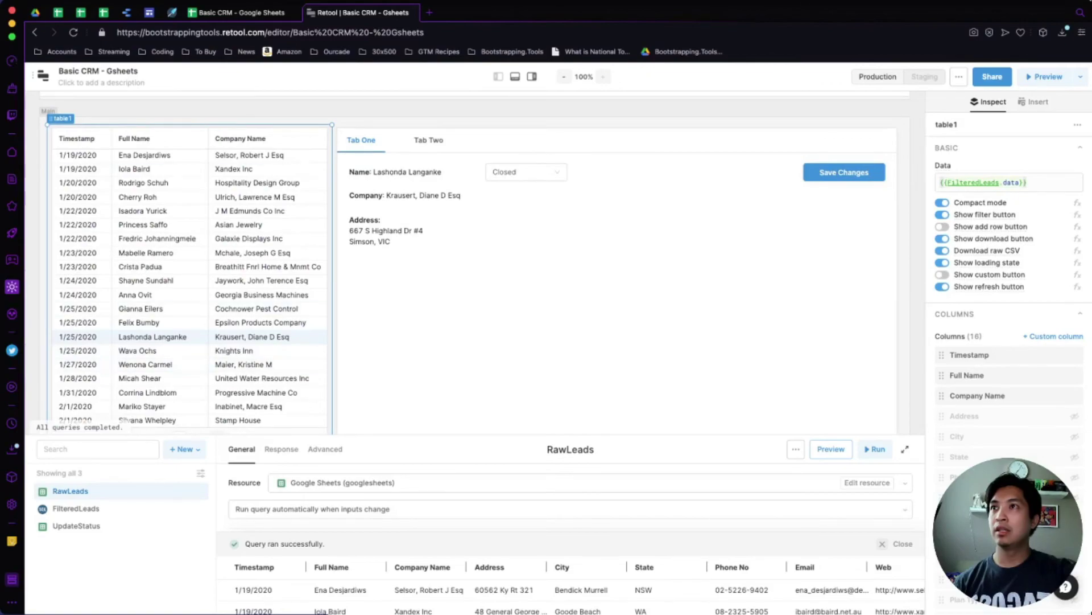
left_click(140, 266)
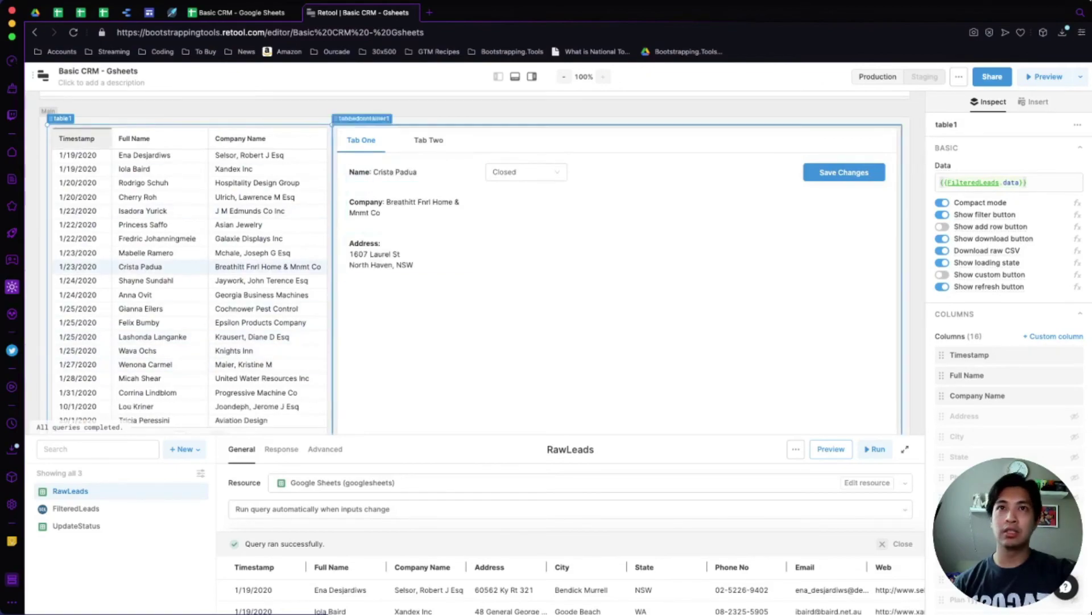
Set the table's default sort to Descending by Timestamp, leaving dynamic column settings off.
scroll(1007, 256, "down", 3)
scroll(1007, 256, "down", 3)
left_click(964, 365)
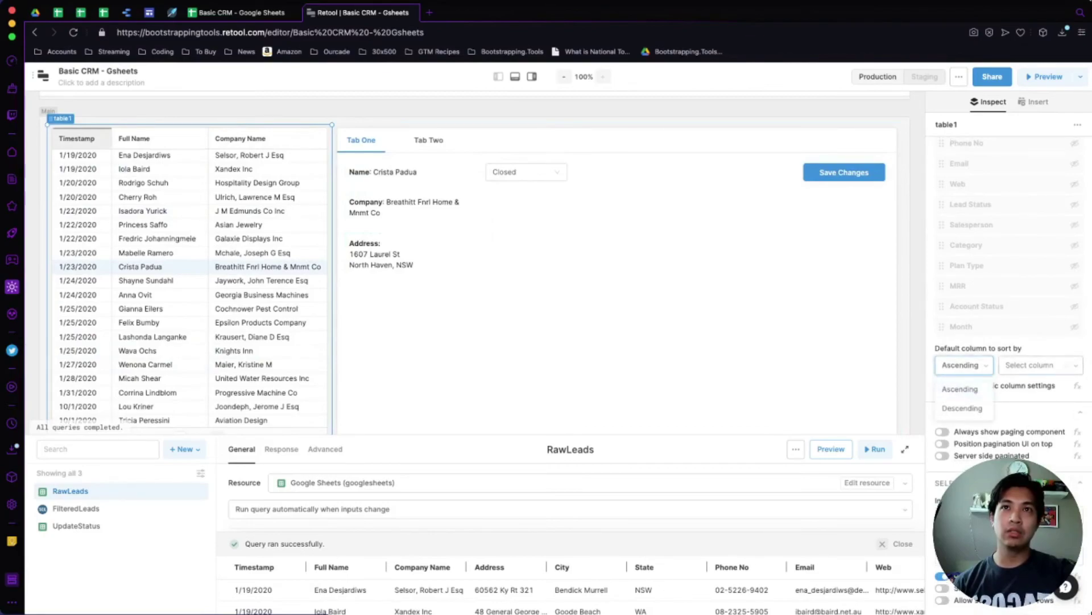
left_click(963, 408)
left_click(1034, 364)
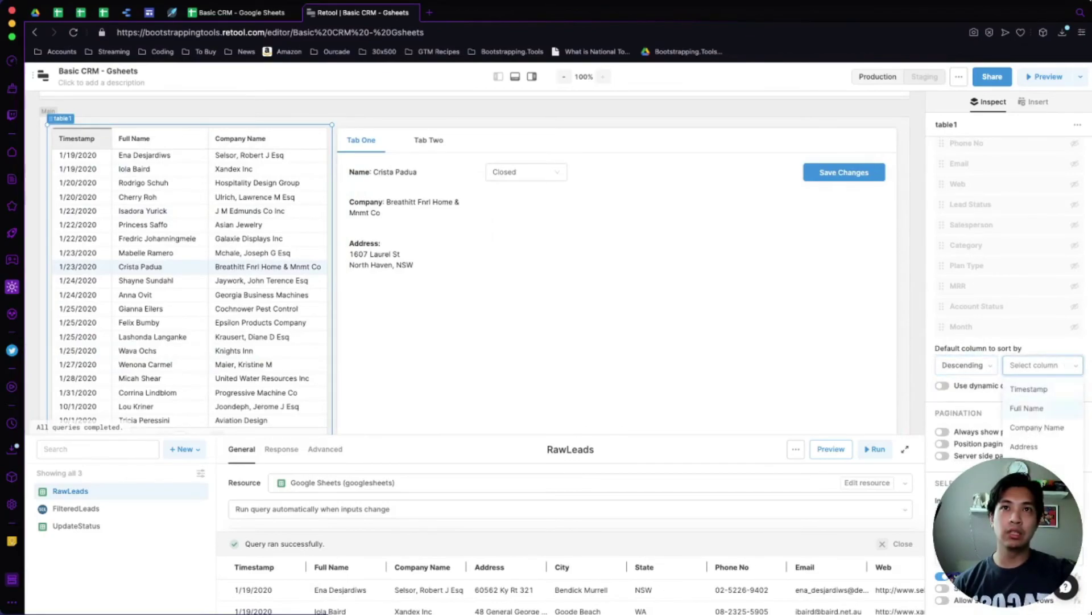
left_click(1029, 388)
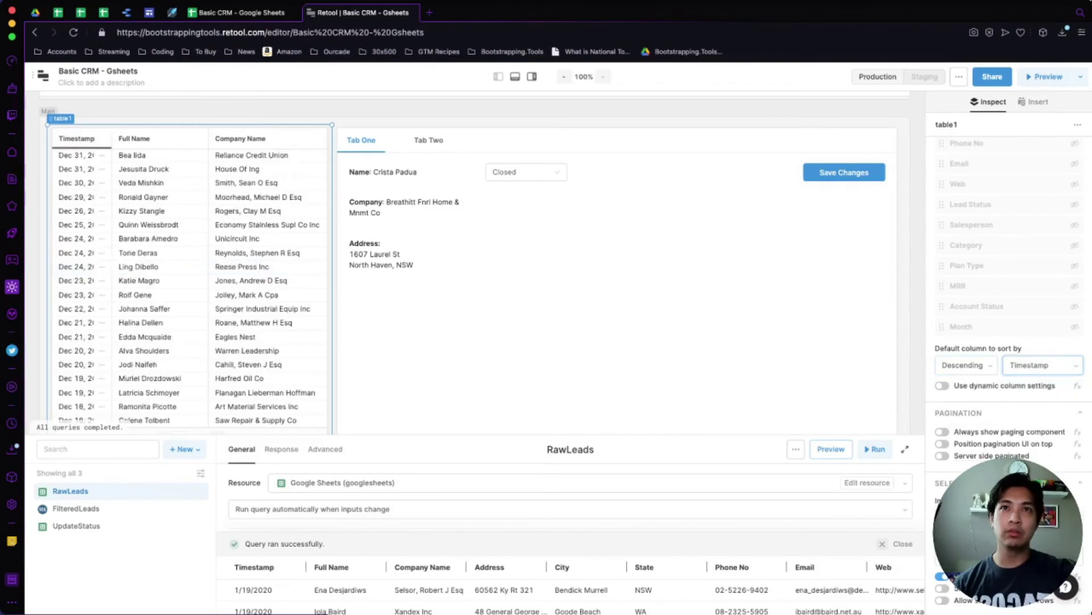
left_click(942, 385)
left_click(942, 385)
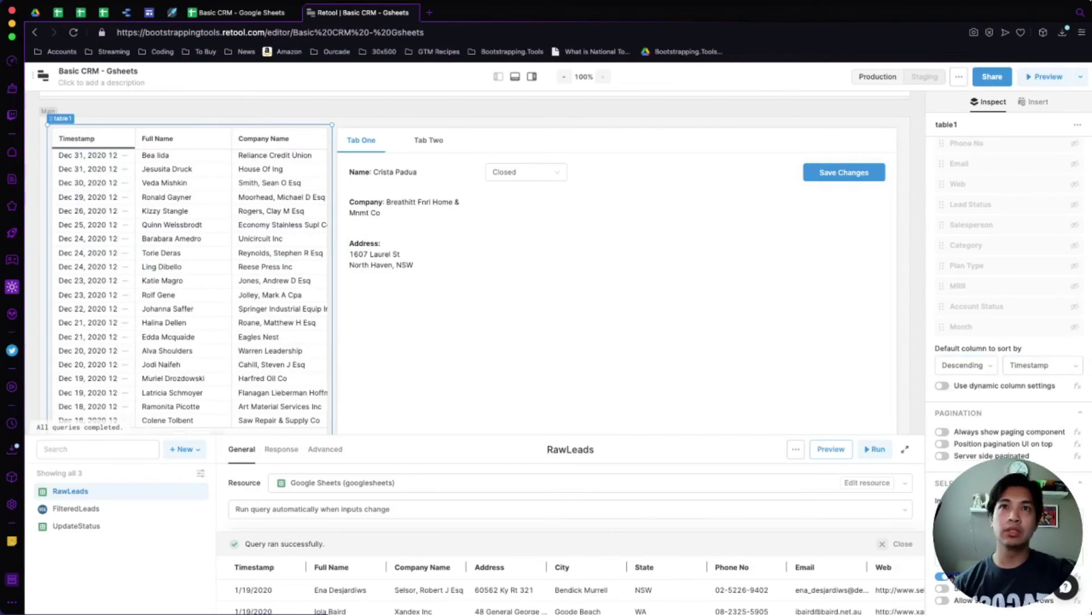
Change the Timestamp column type to 'Date time (local timezone)'.
left_click(969, 202)
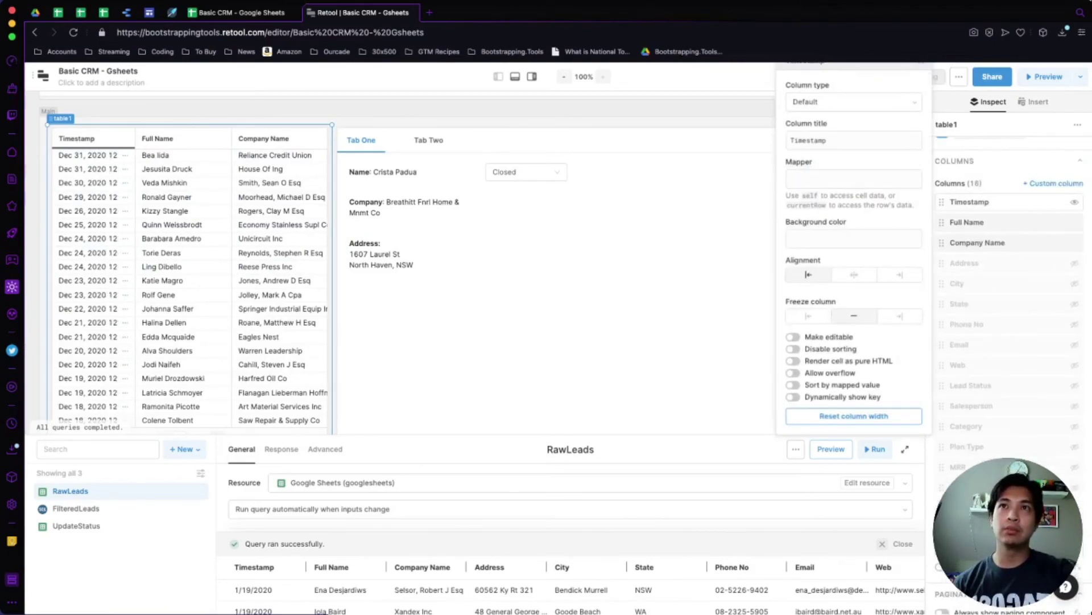
left_click(853, 102)
scroll(851, 188, "down", 3)
scroll(851, 188, "down", 2)
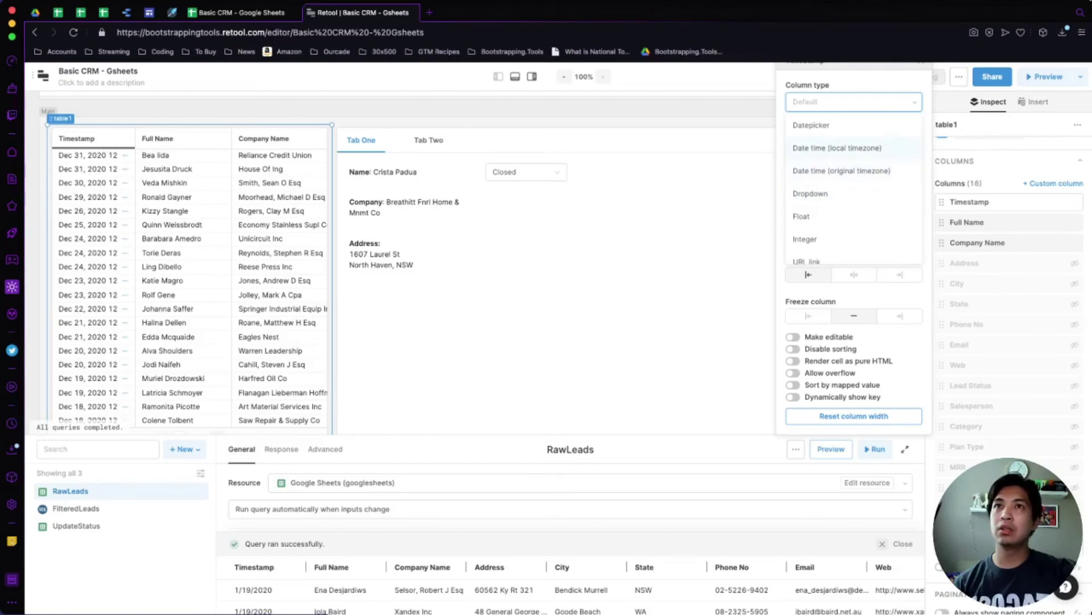
left_click(837, 147)
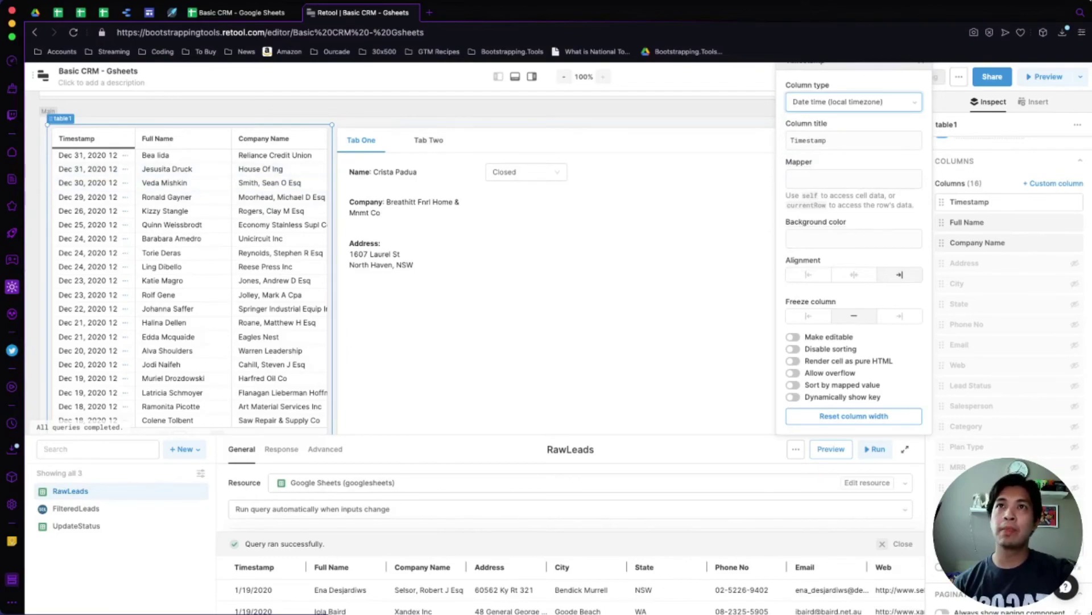
scroll(854, 239, "up", 1)
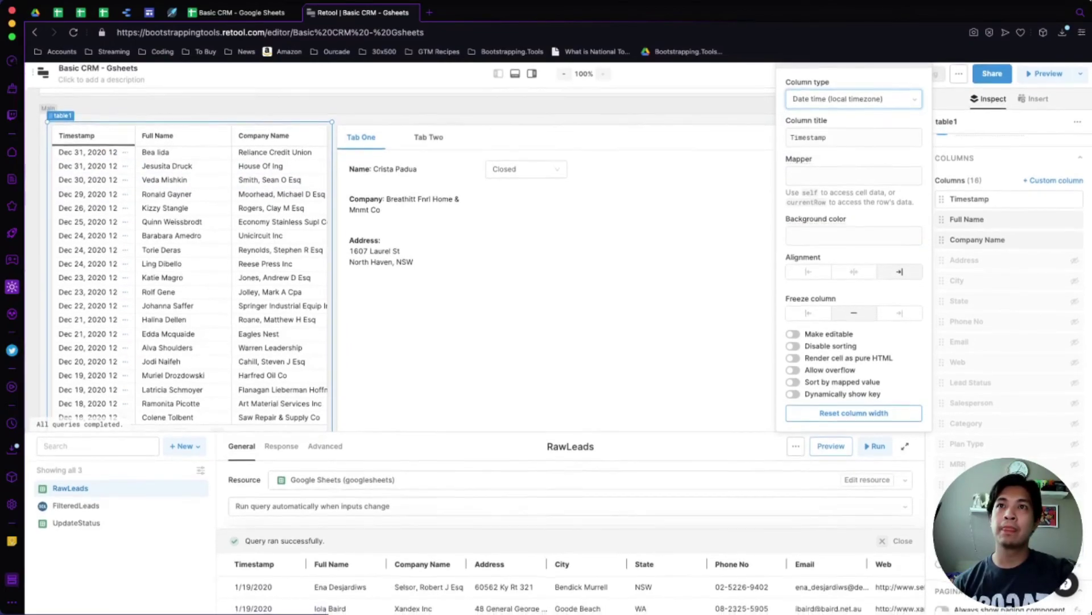
left_click(705, 316)
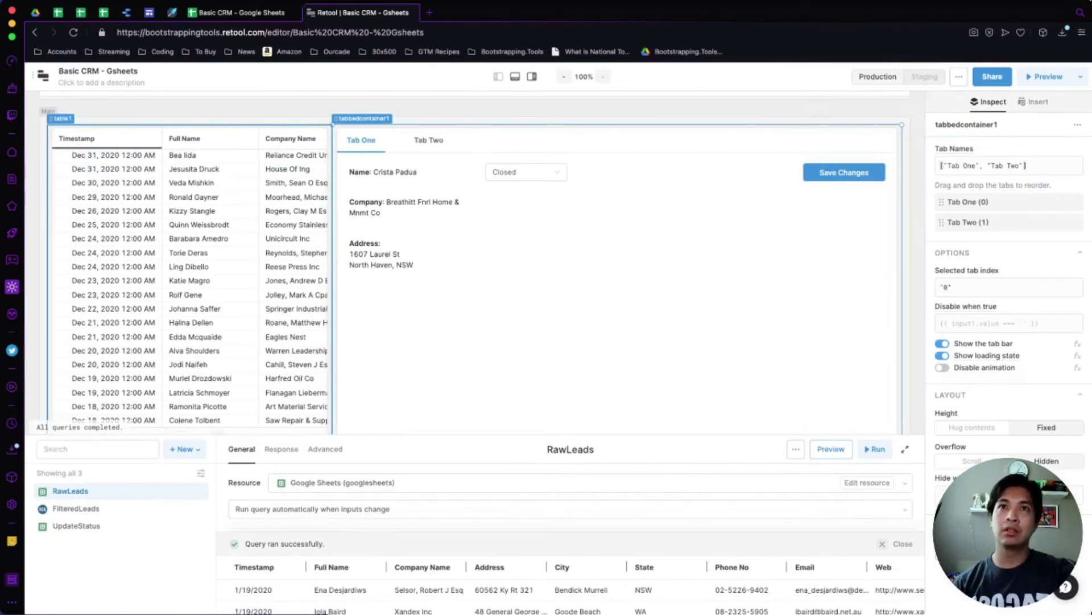
Left-align the Timestamp column's dates.
left_click(171, 274)
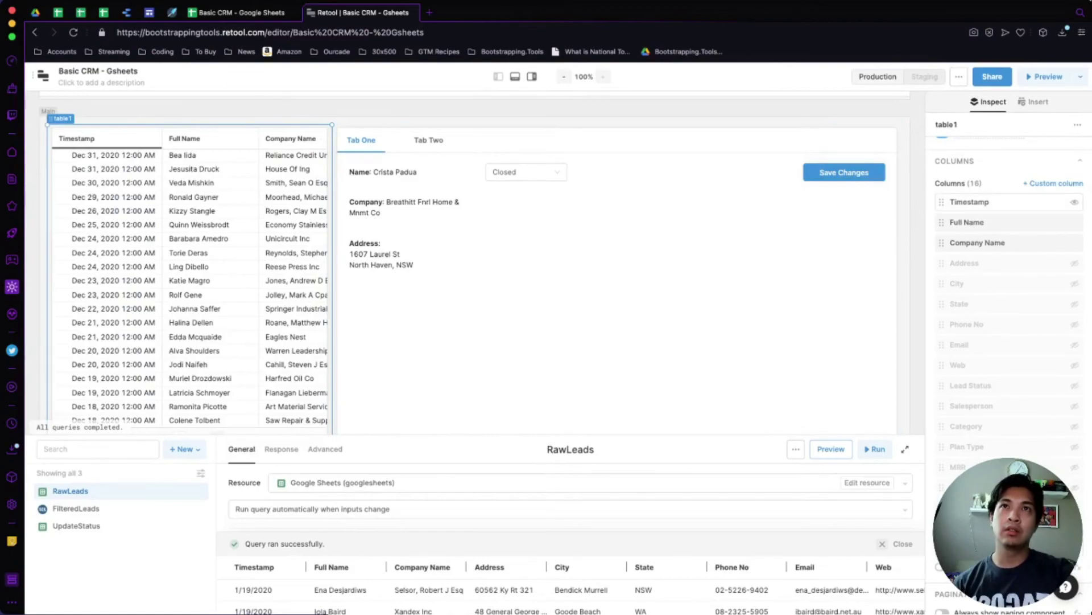
left_click(985, 202)
left_click(808, 274)
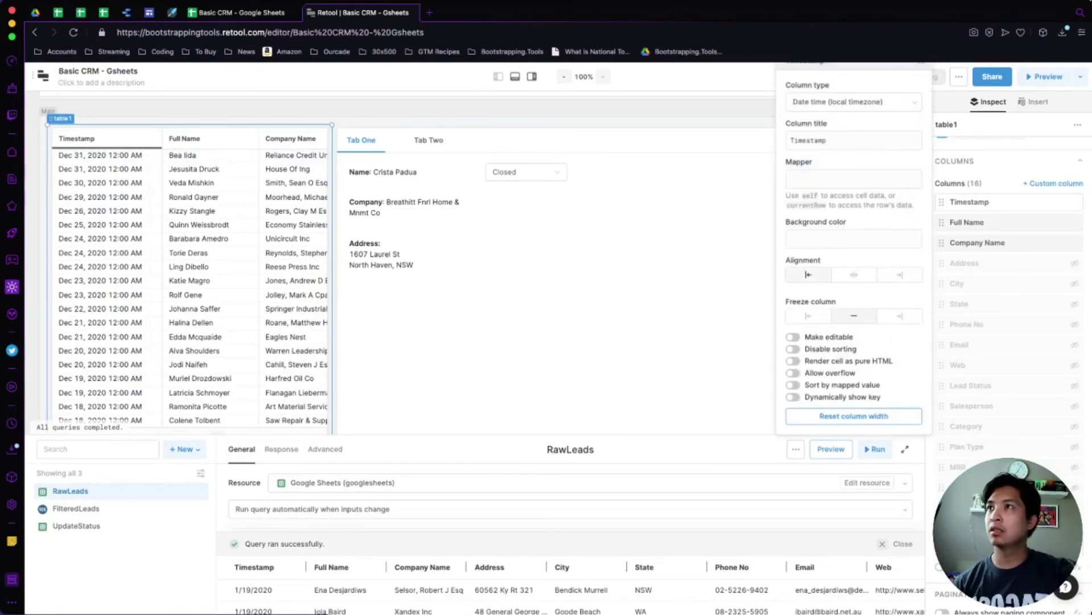
key("Escape")
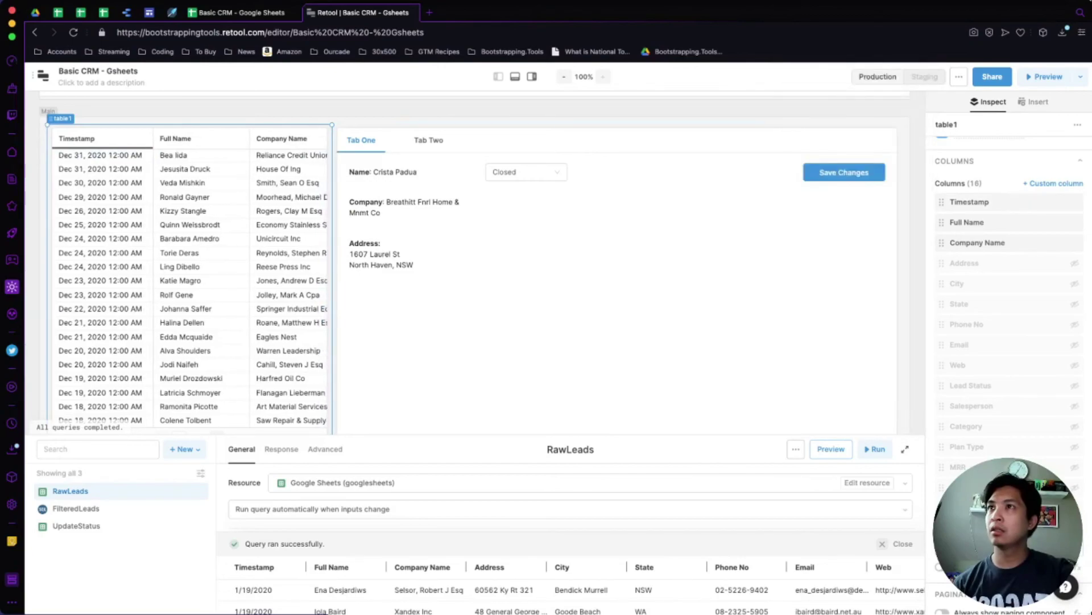
Narrow the detail panel from its left edge and widen the leads table into the freed space.
left_click(512, 319)
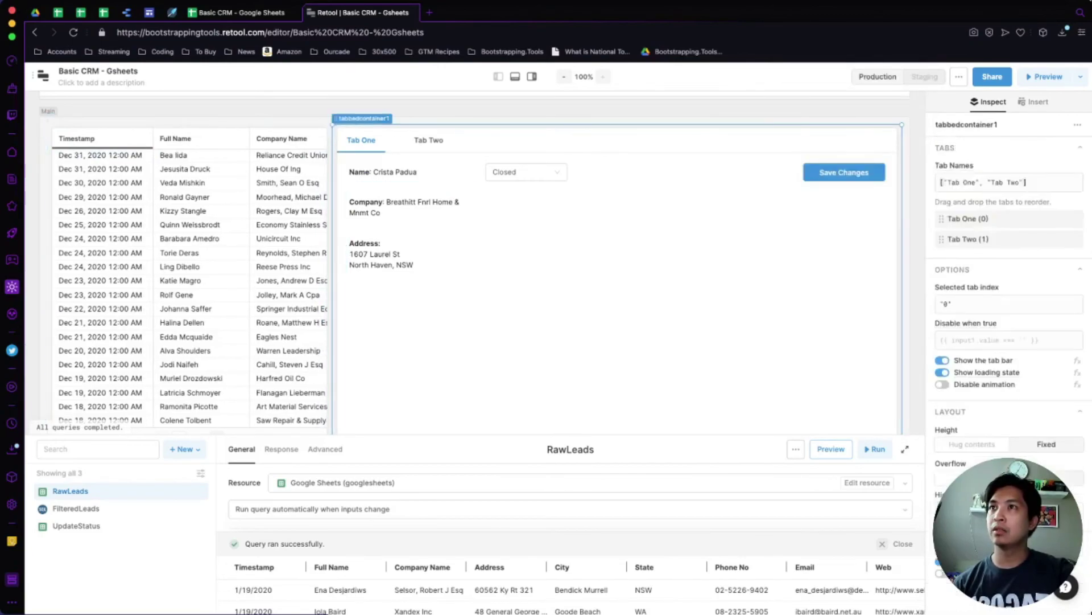
left_click_drag(333, 177, 406, 177)
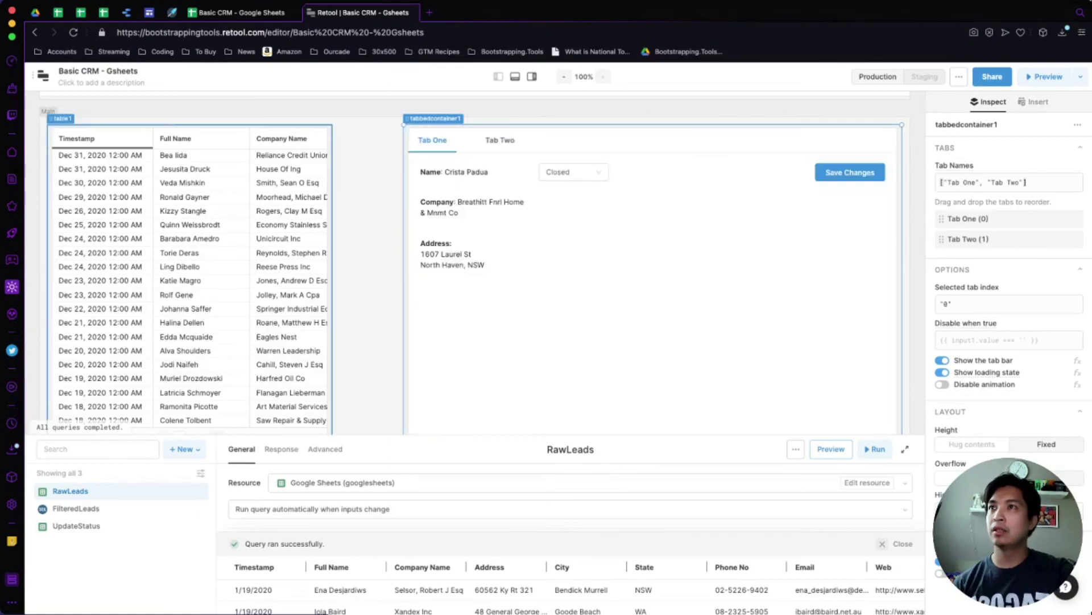
left_click_drag(333, 176, 404, 177)
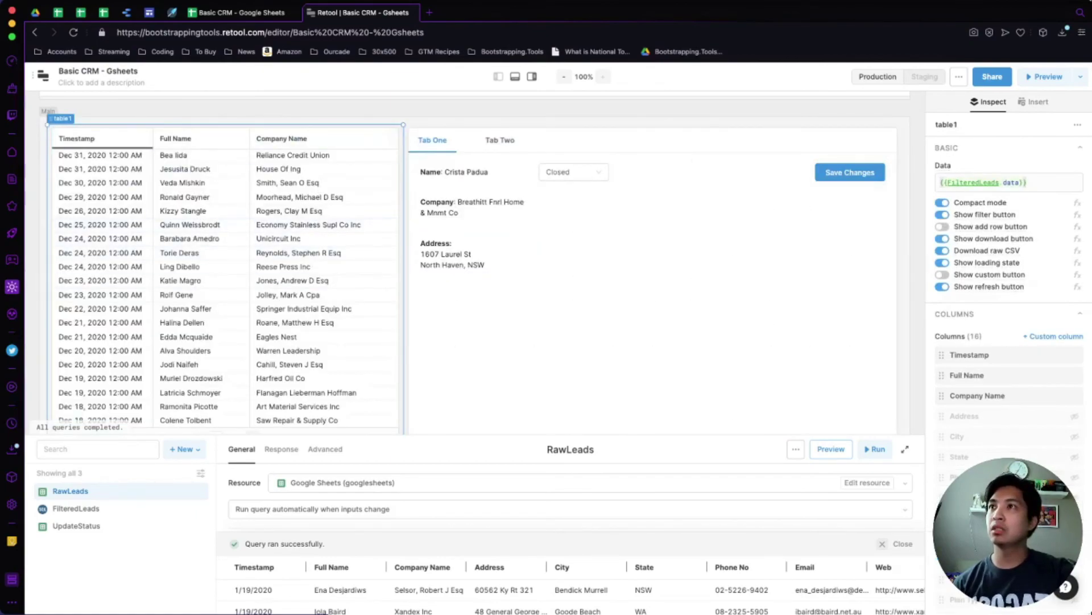
scroll(296, 308, "down", 2)
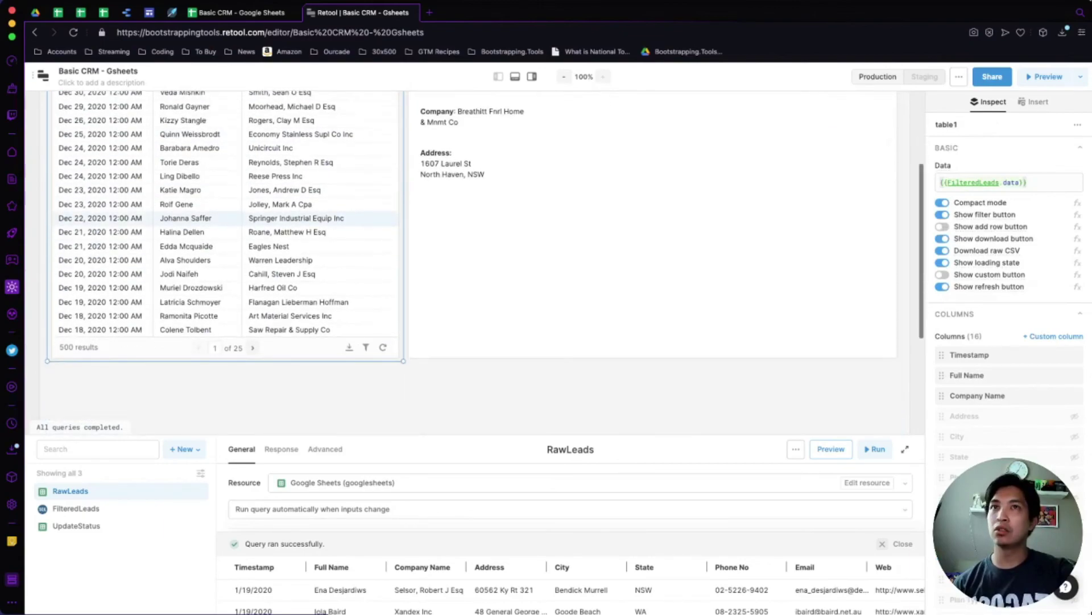
scroll(296, 307, "up", 4)
Hide the right and bottom editor panels, then start entering retool.com/pr in a new tab.
left_click(532, 77)
left_click(515, 76)
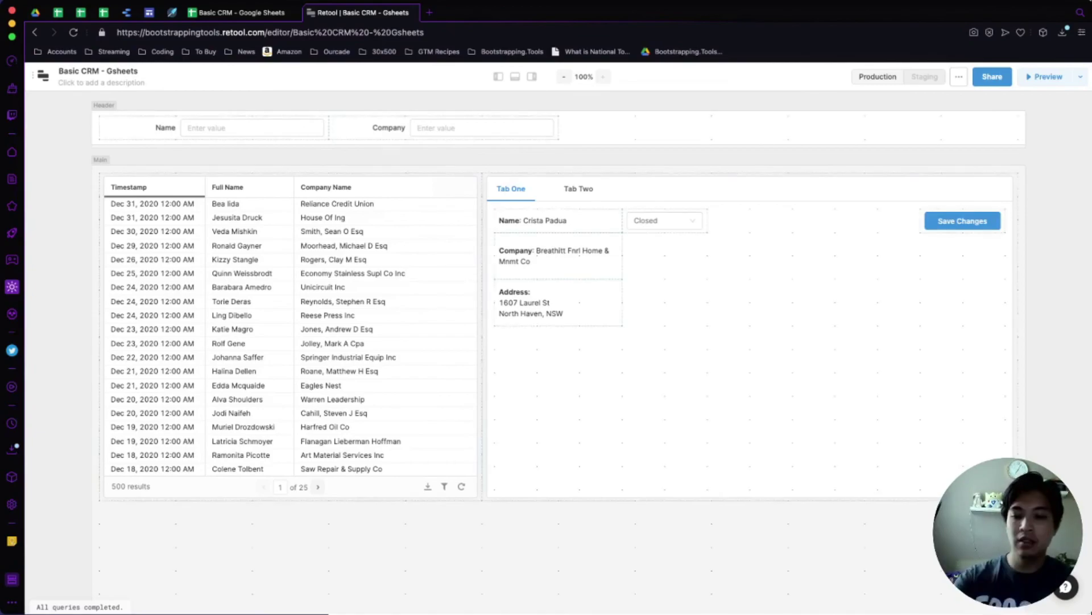
key("ctrl+t")
type("retool.com/")
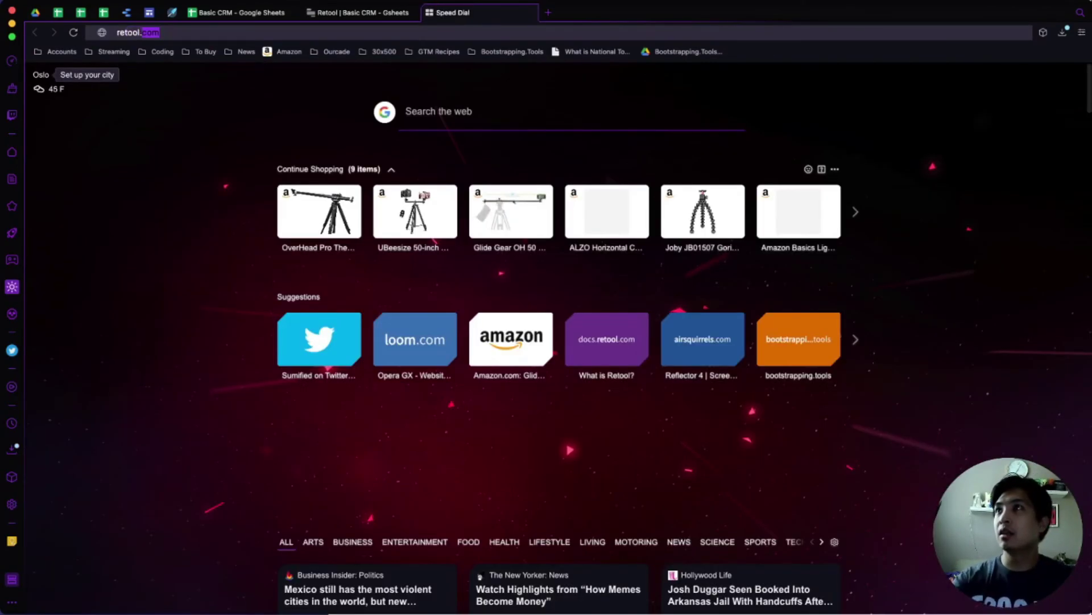
type("pr")
View retool.com/pricing (Free, $10 Startup, $50 Pro, Enterprise plans), then return to the Basic CRM editor.
key("Return")
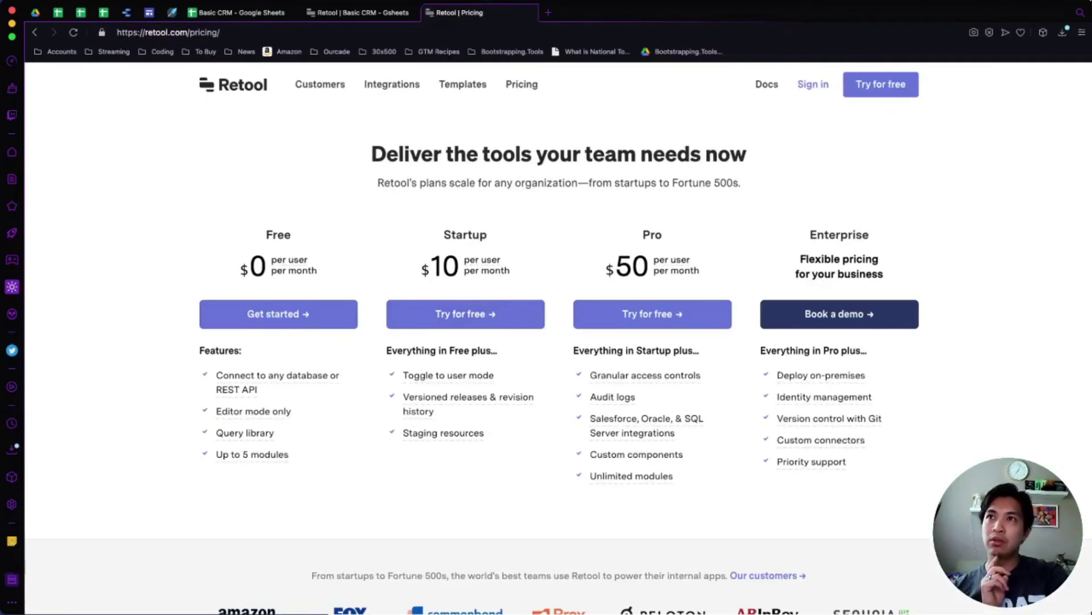
mouse_move(443, 432)
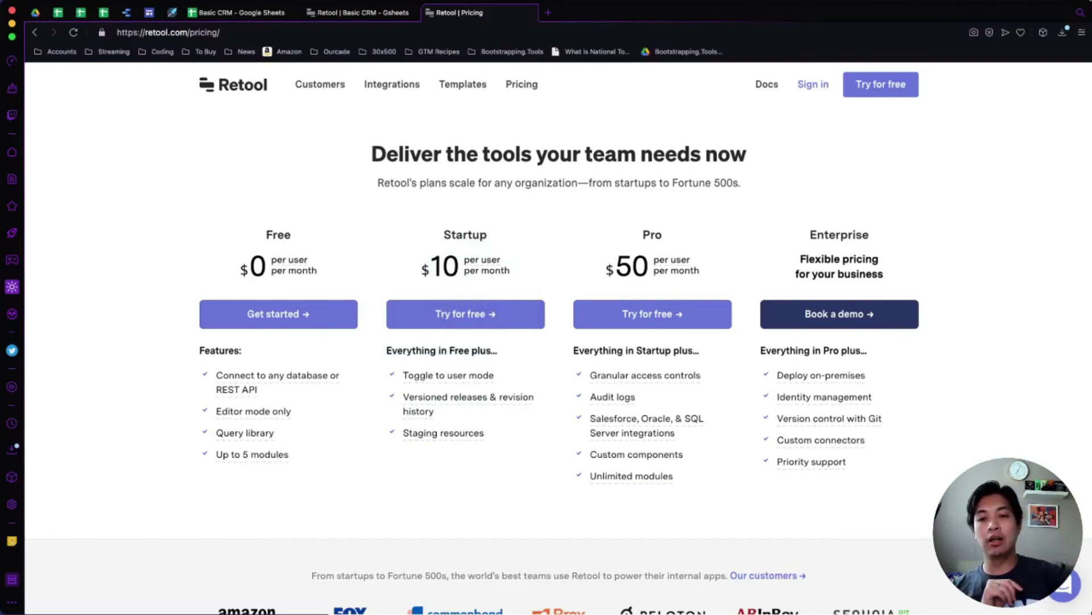
scroll(557, 341, "down", 5)
scroll(558, 341, "up", 6)
scroll(558, 342, "down", 1)
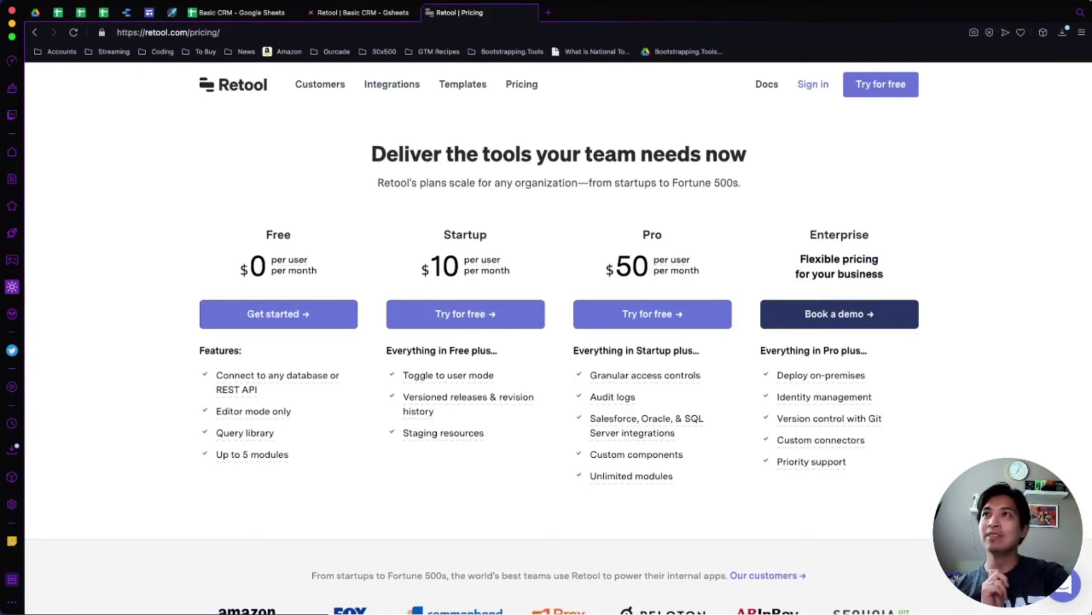
left_click(361, 13)
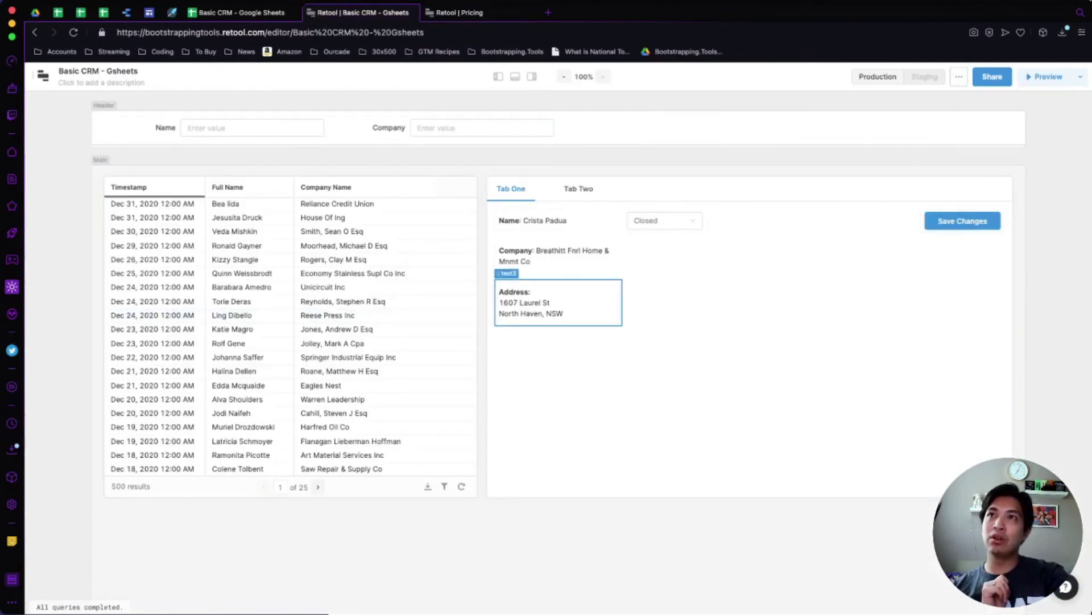
Select several leads in table1 to confirm the detail panel updates with each lead's details.
left_click(236, 245)
left_click(228, 344)
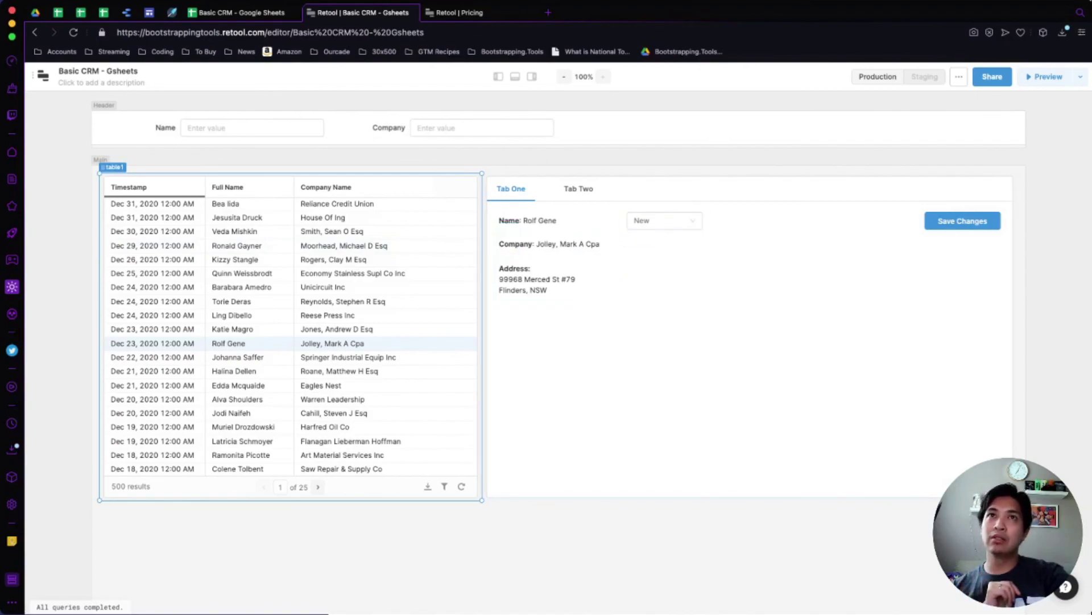
left_click(341, 153)
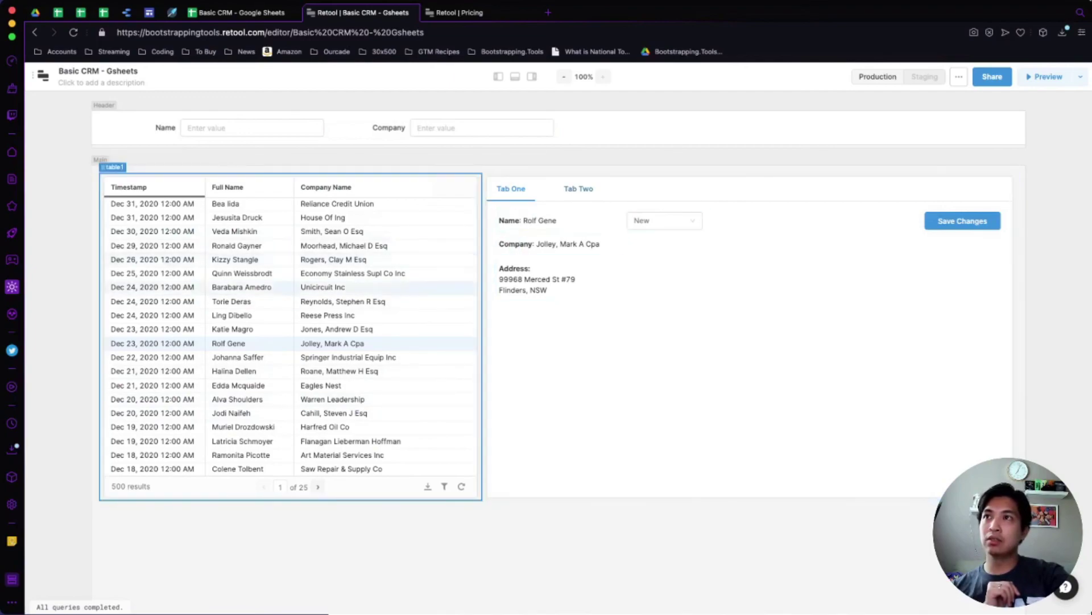
left_click(239, 301)
left_click(239, 426)
scroll(558, 307, "down", 1)
scroll(557, 307, "down", 3)
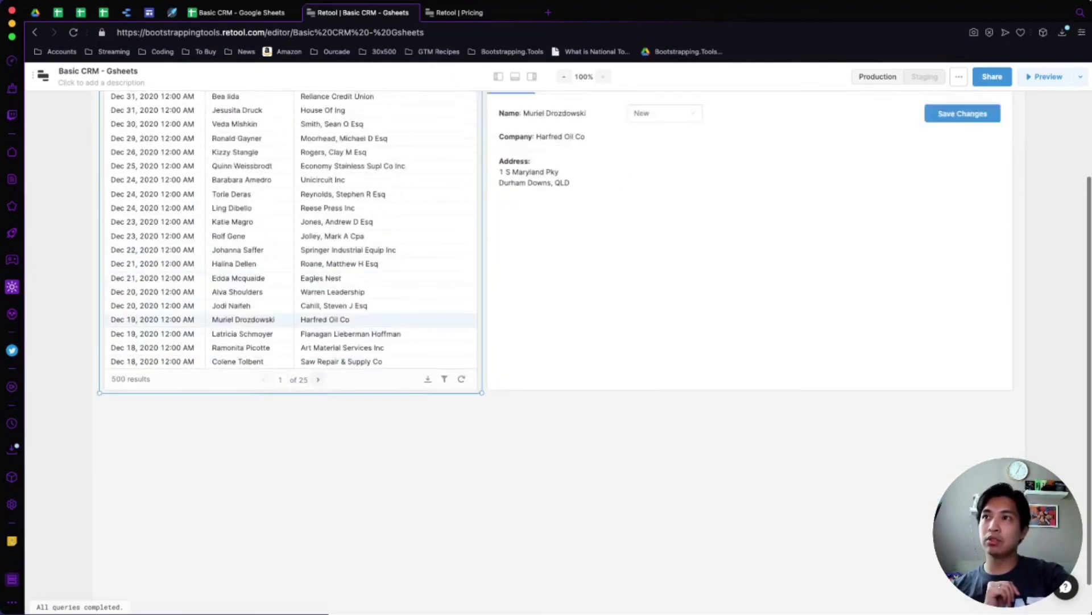
scroll(558, 307, "up", 4)
Page forward two pages through the leads table, then back to page 1.
left_click(318, 487)
left_click(318, 486)
left_click(318, 487)
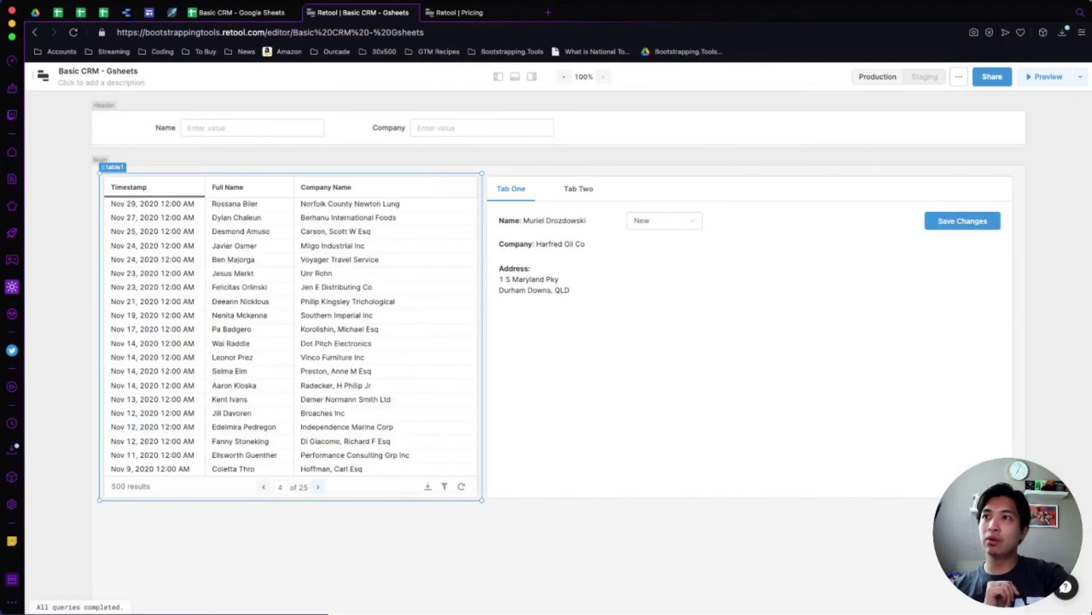
left_click(264, 486)
left_click(263, 486)
left_click(263, 486)
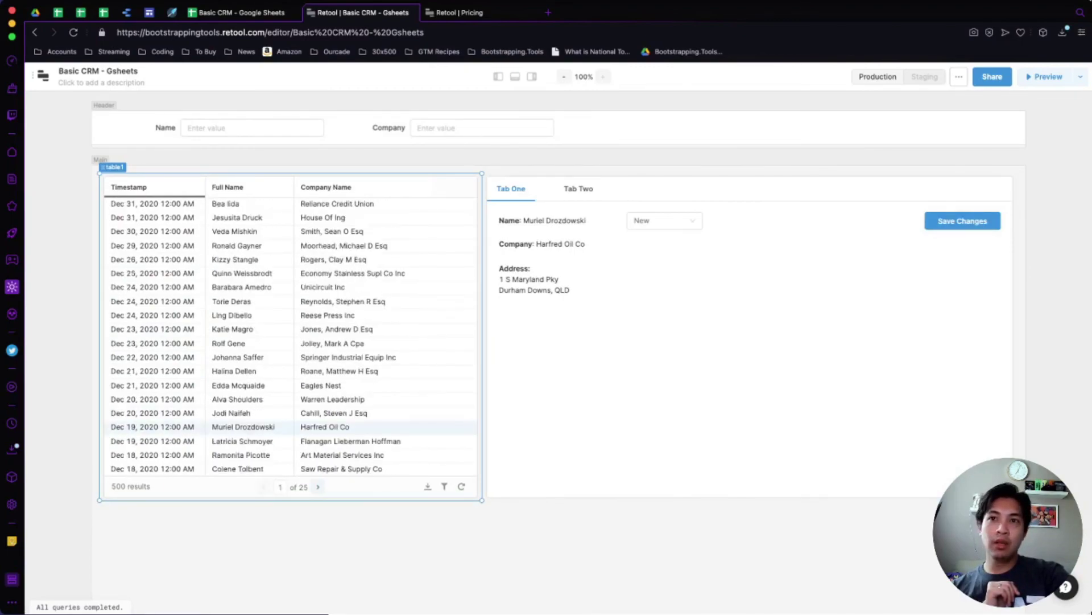